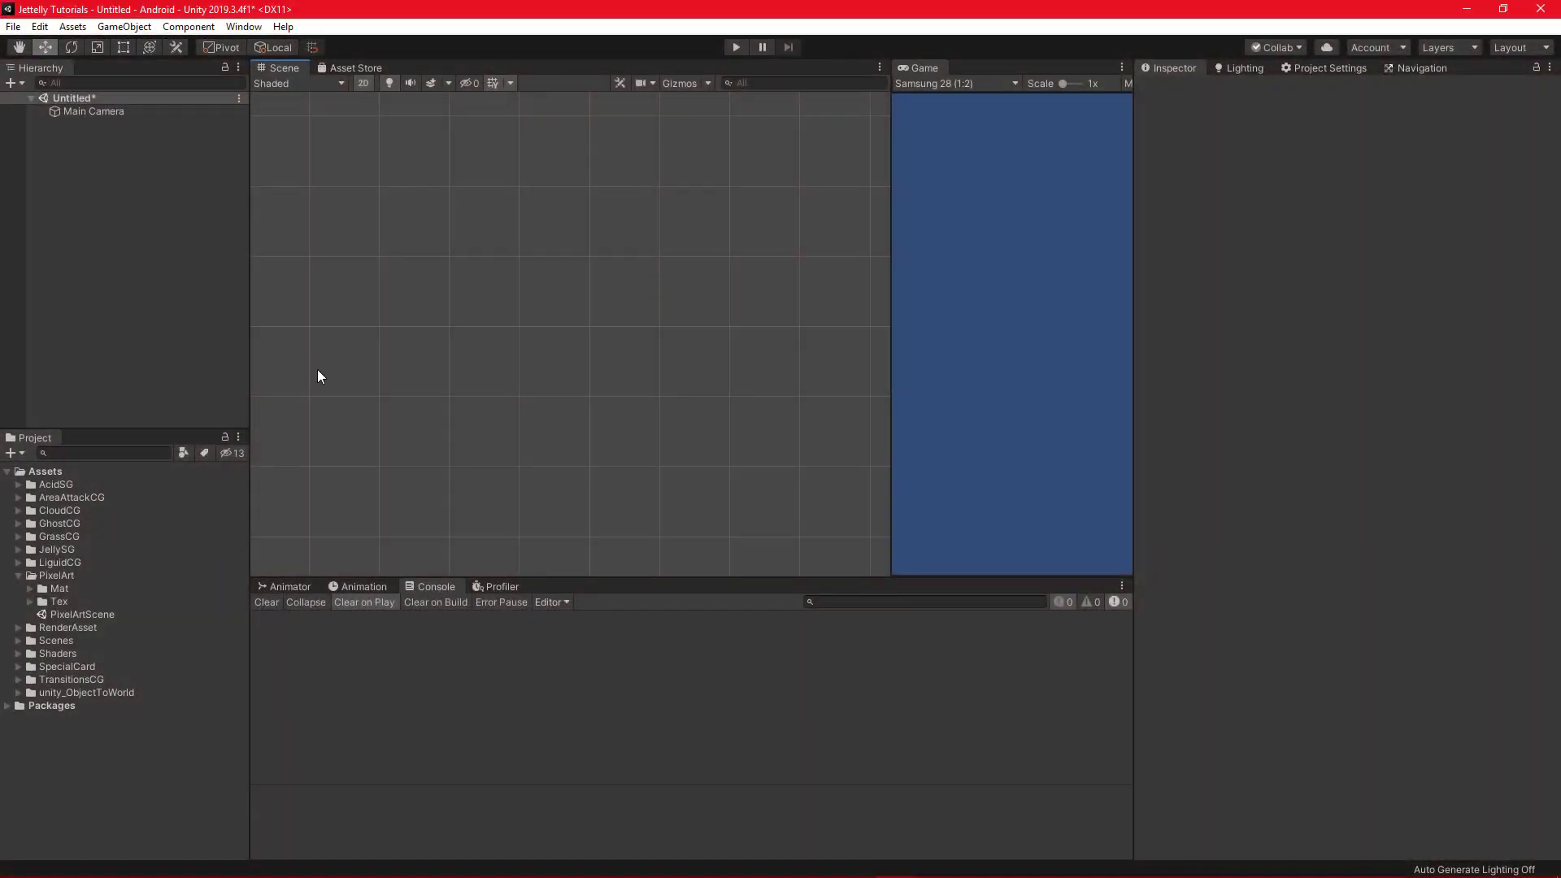
- Expand the PixelArt folder's Mat and Tex subfolders to reveal CG and the textures
click(87, 577)
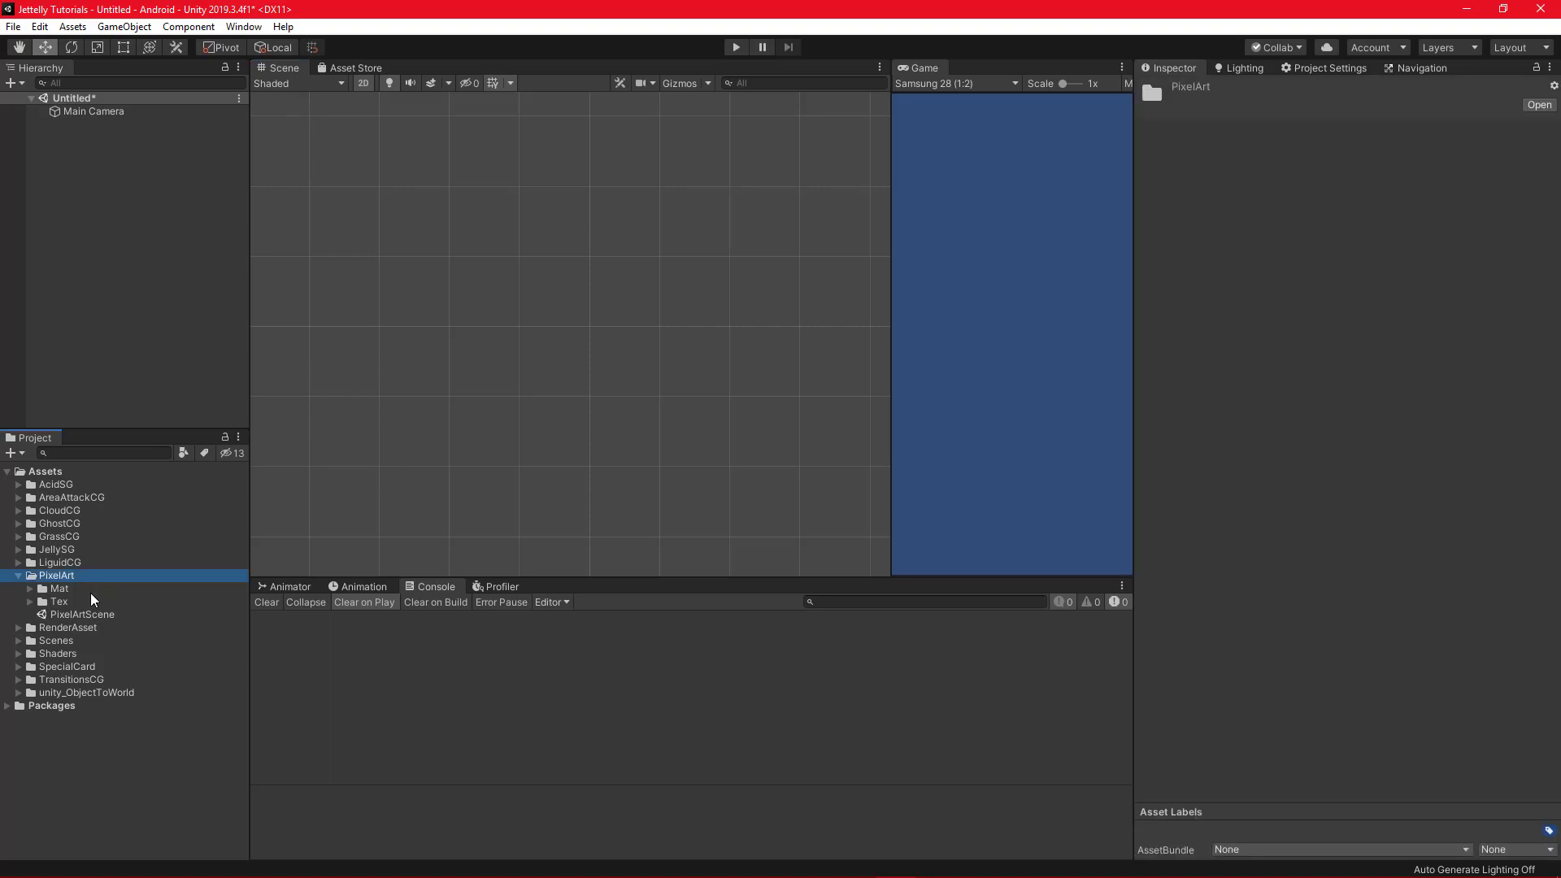
click(88, 592)
click(91, 602)
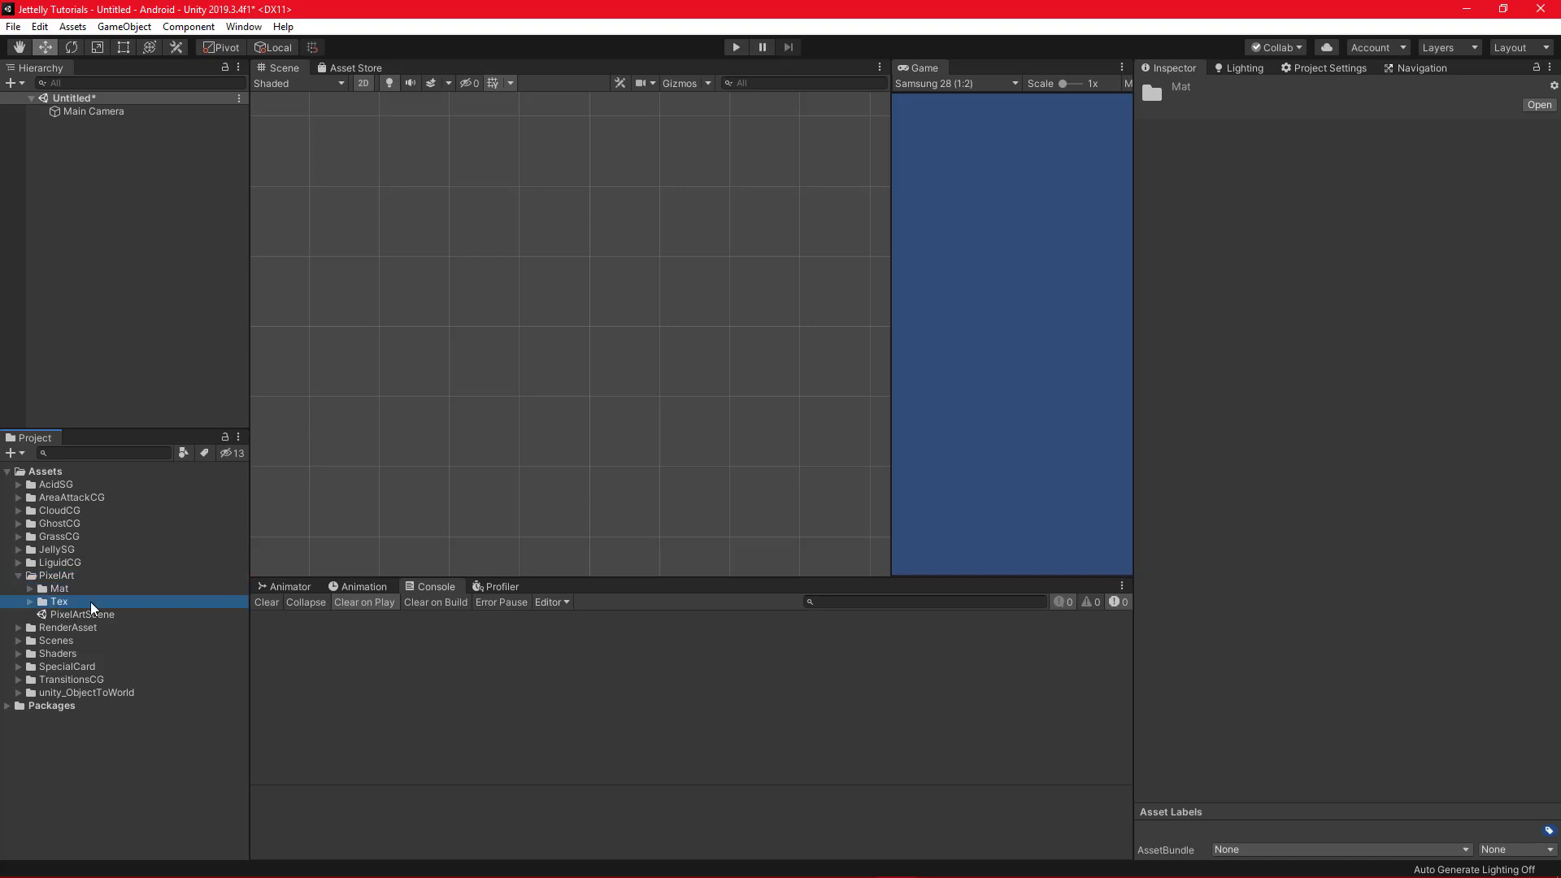
click(29, 589)
click(102, 589)
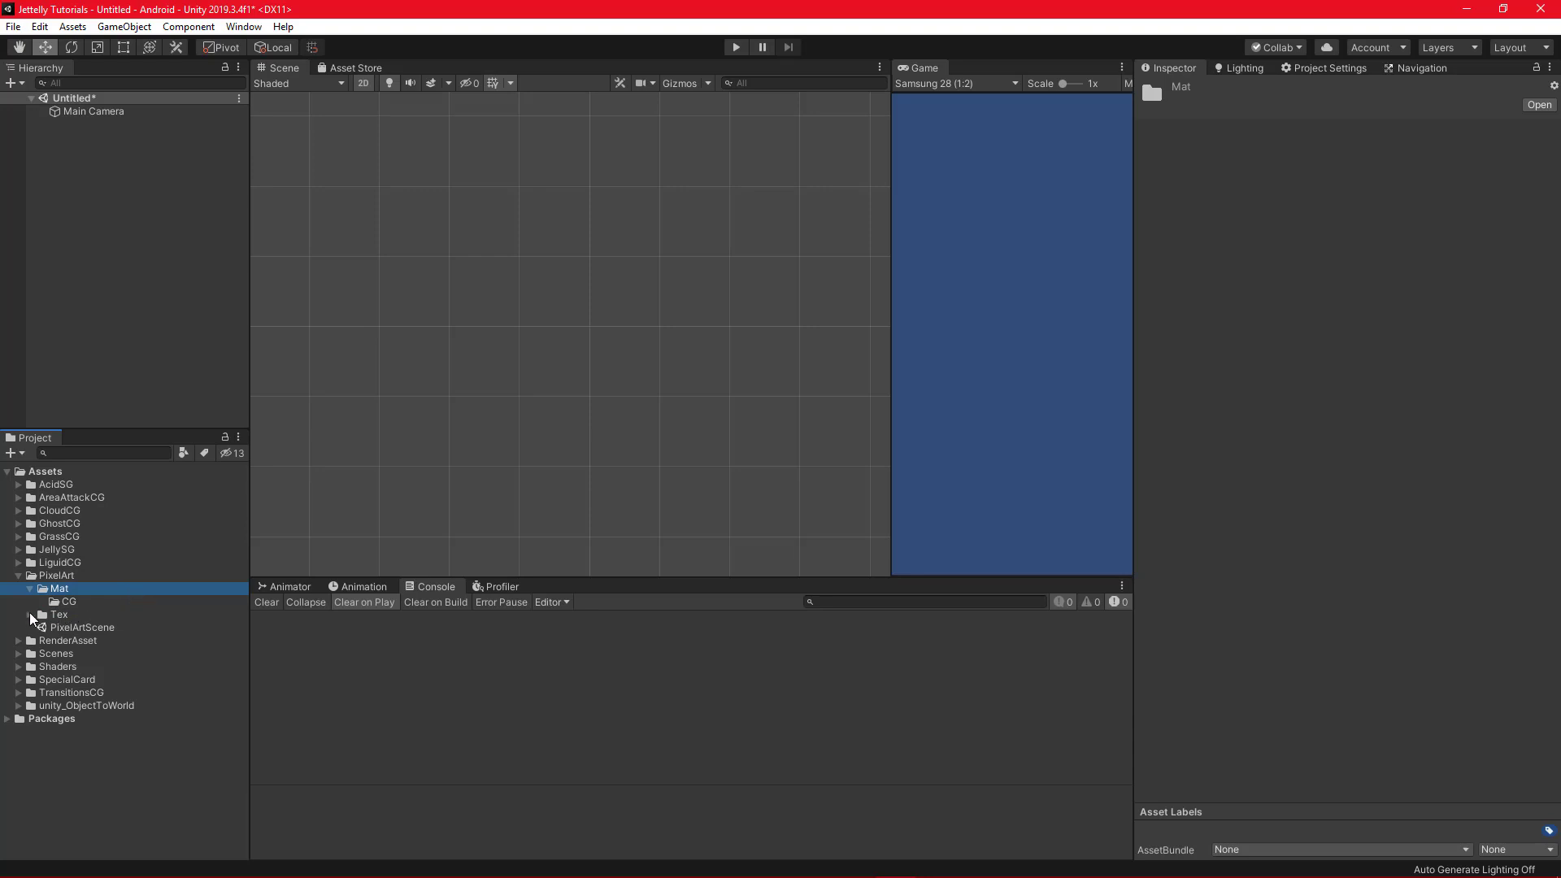
click(30, 615)
click(118, 612)
- Inspect the 200x200 and 400x400 textures, then select the Mat/CG folder
click(90, 666)
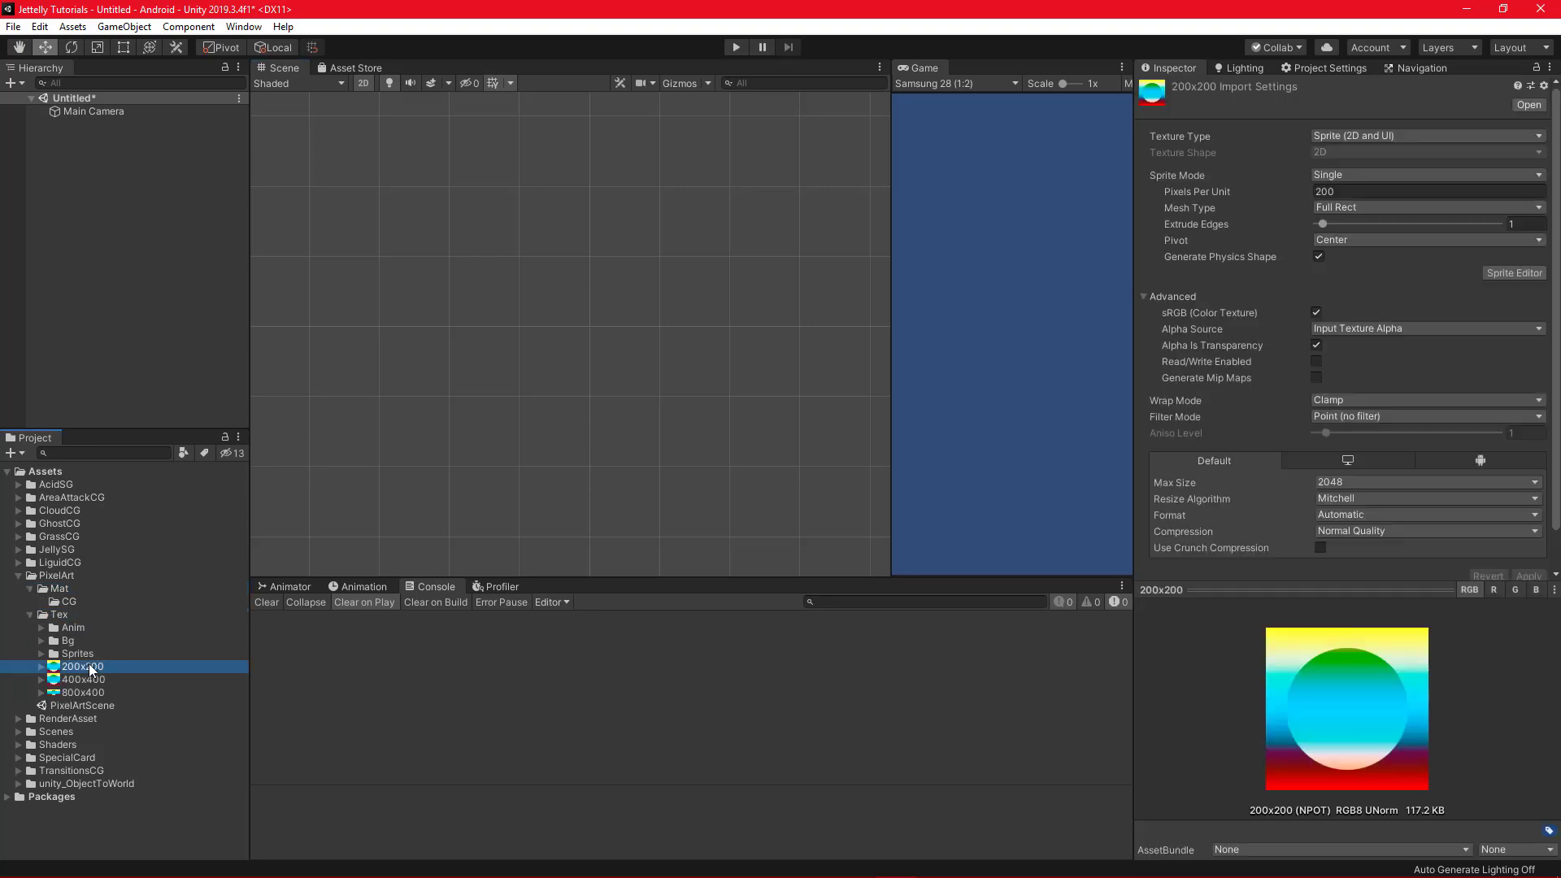
click(91, 681)
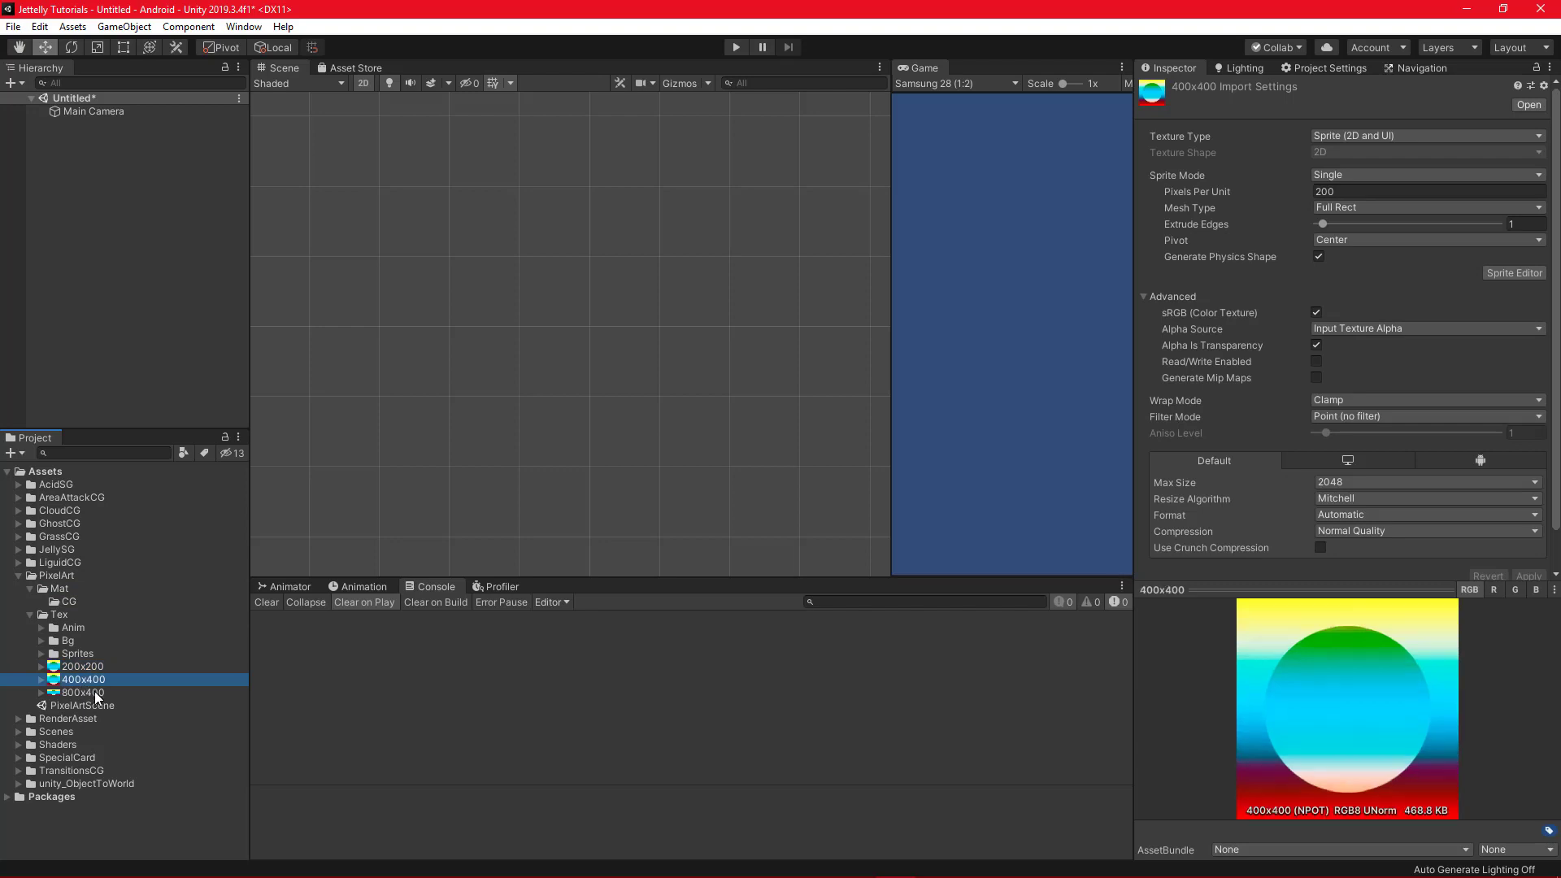
click(81, 601)
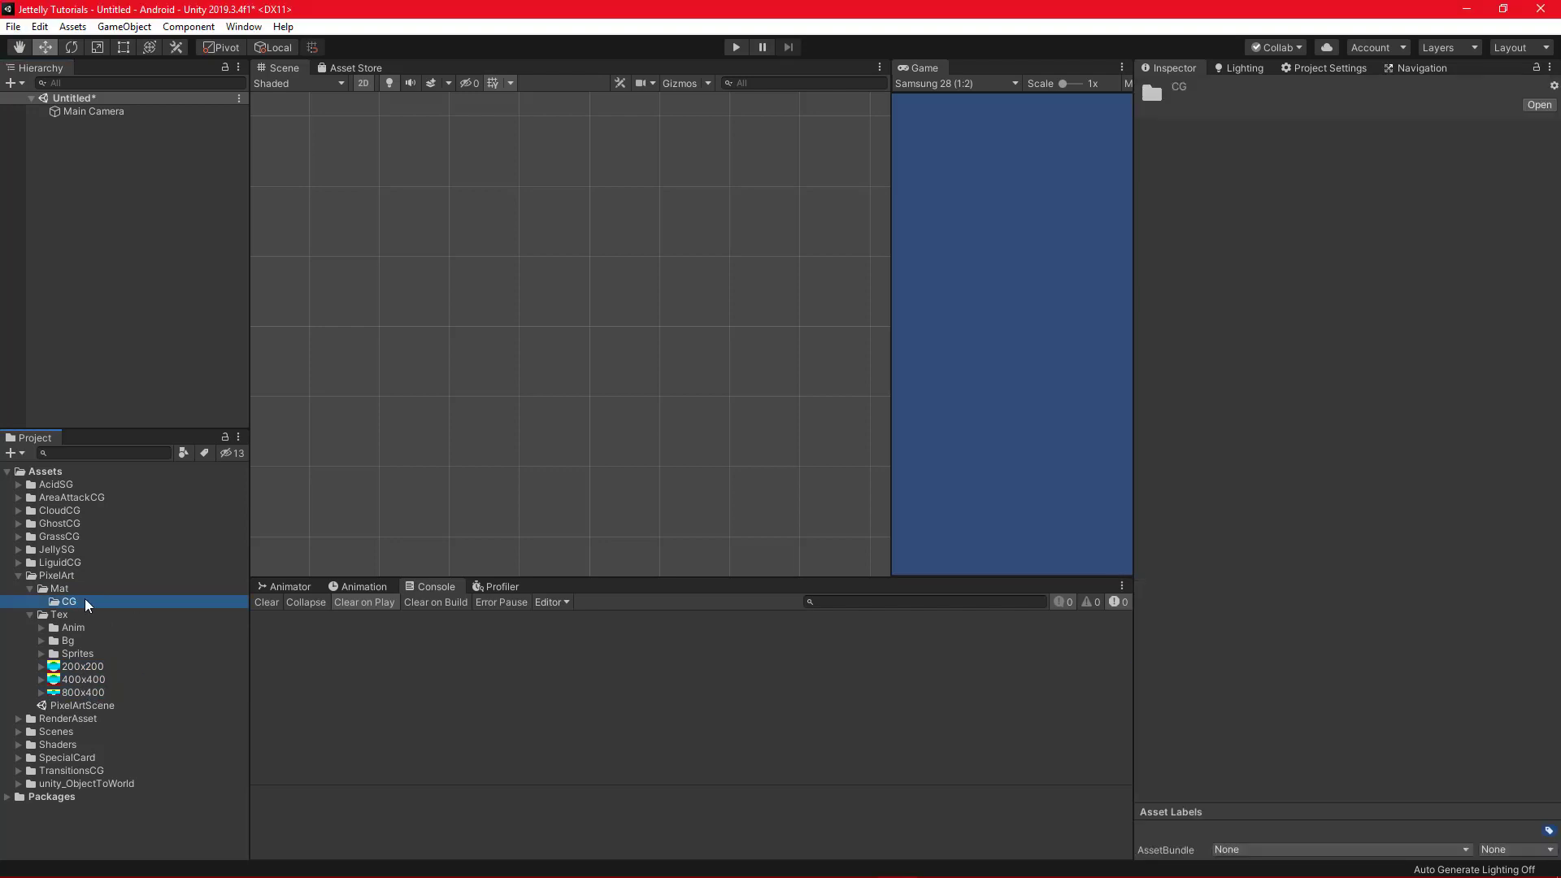
- Create an Unlit Shader named PixelArt in the CG folder
right_click(85, 600)
mouse_move(173, 203)
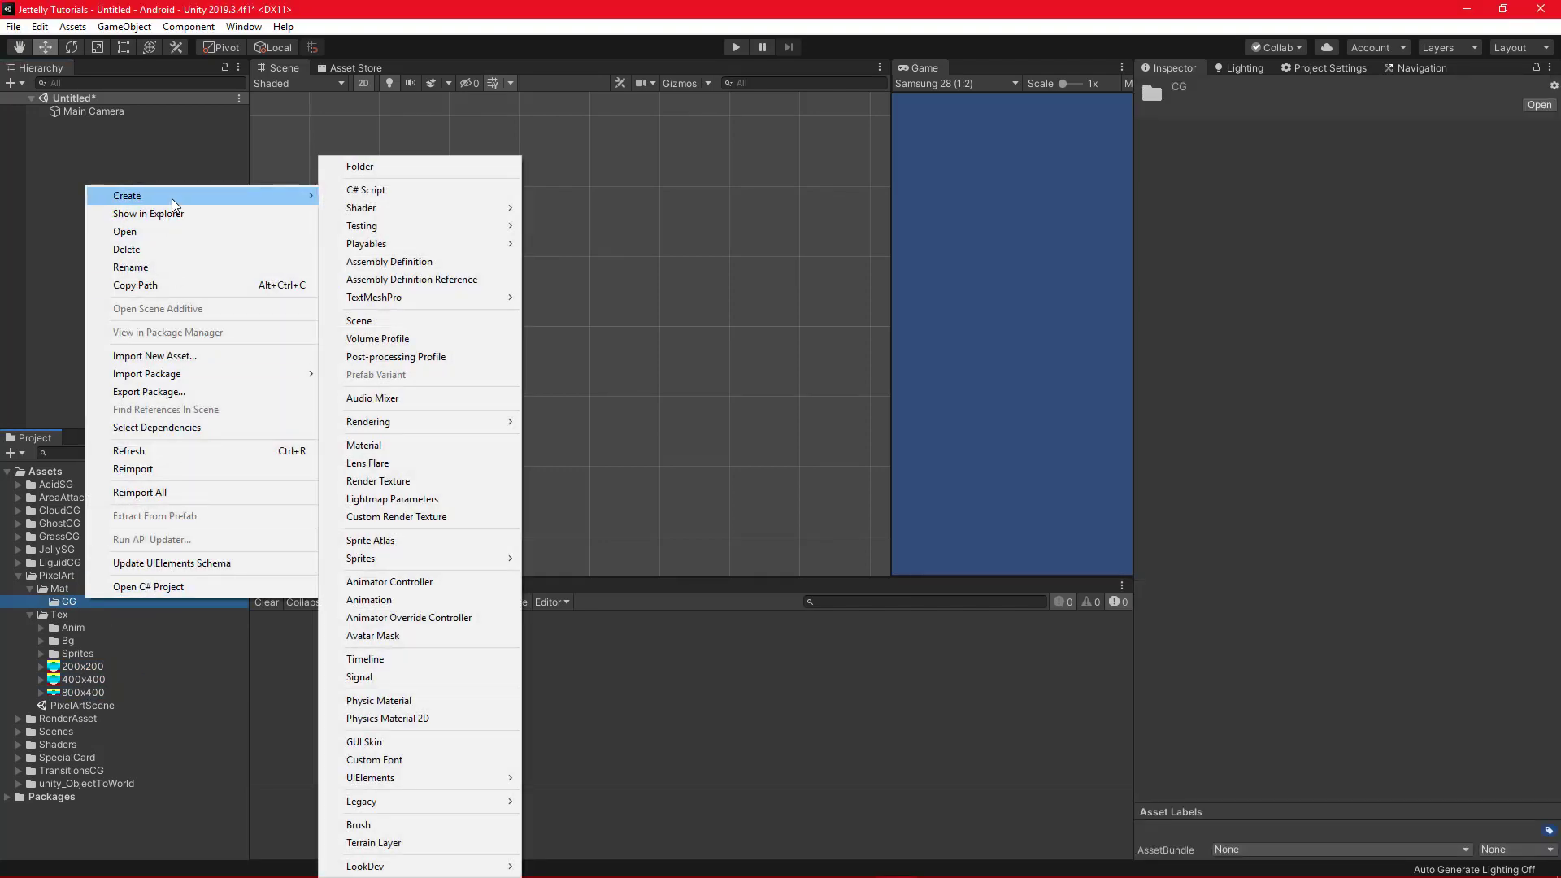
mouse_move(439, 209)
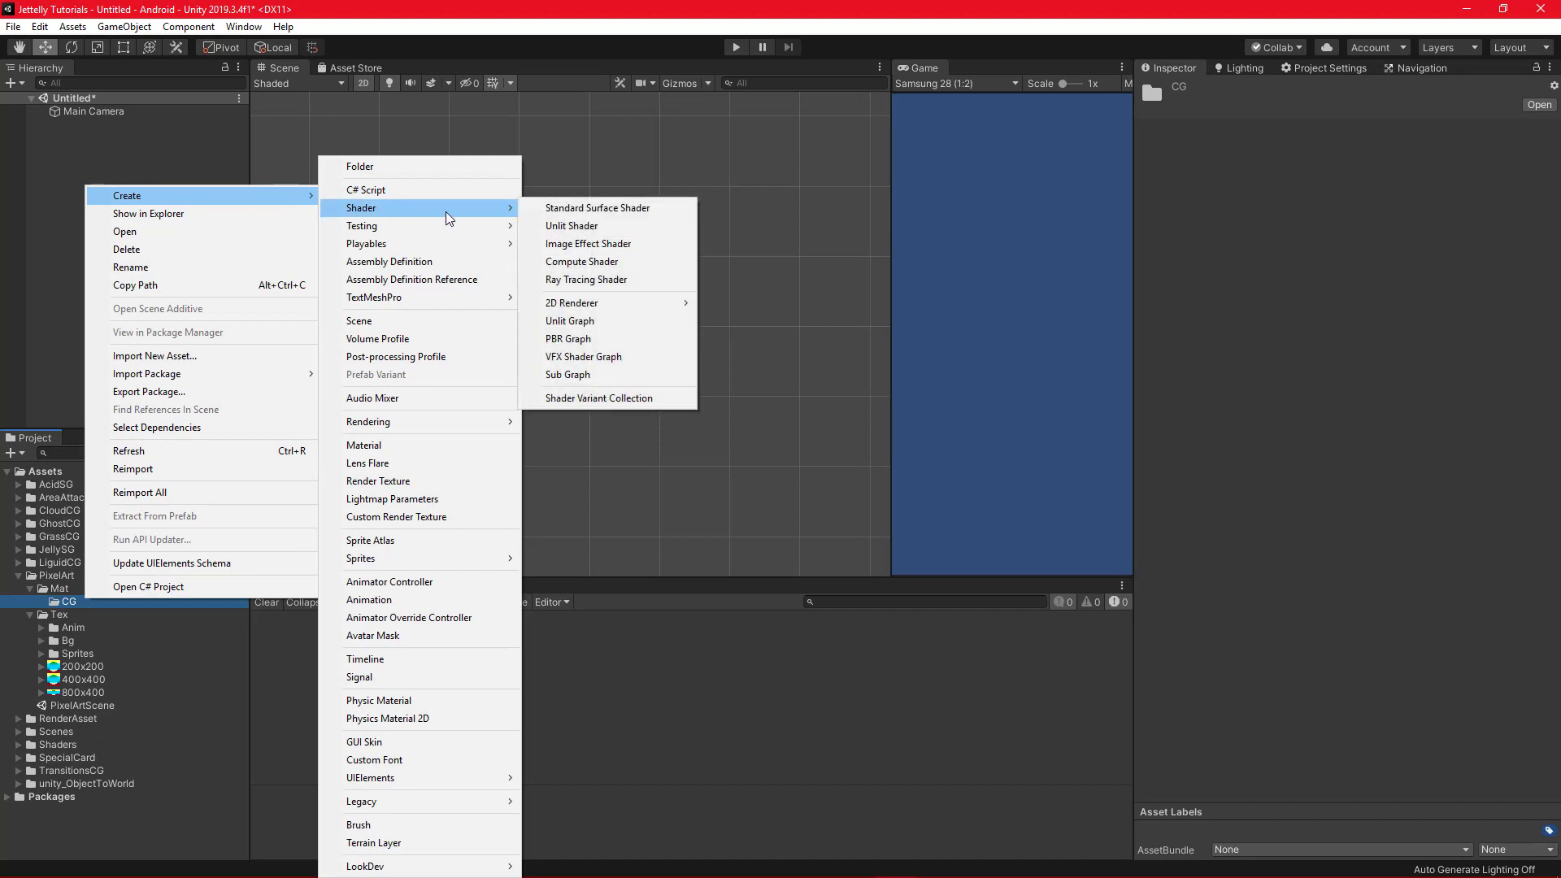
click(624, 233)
text(PixelA)
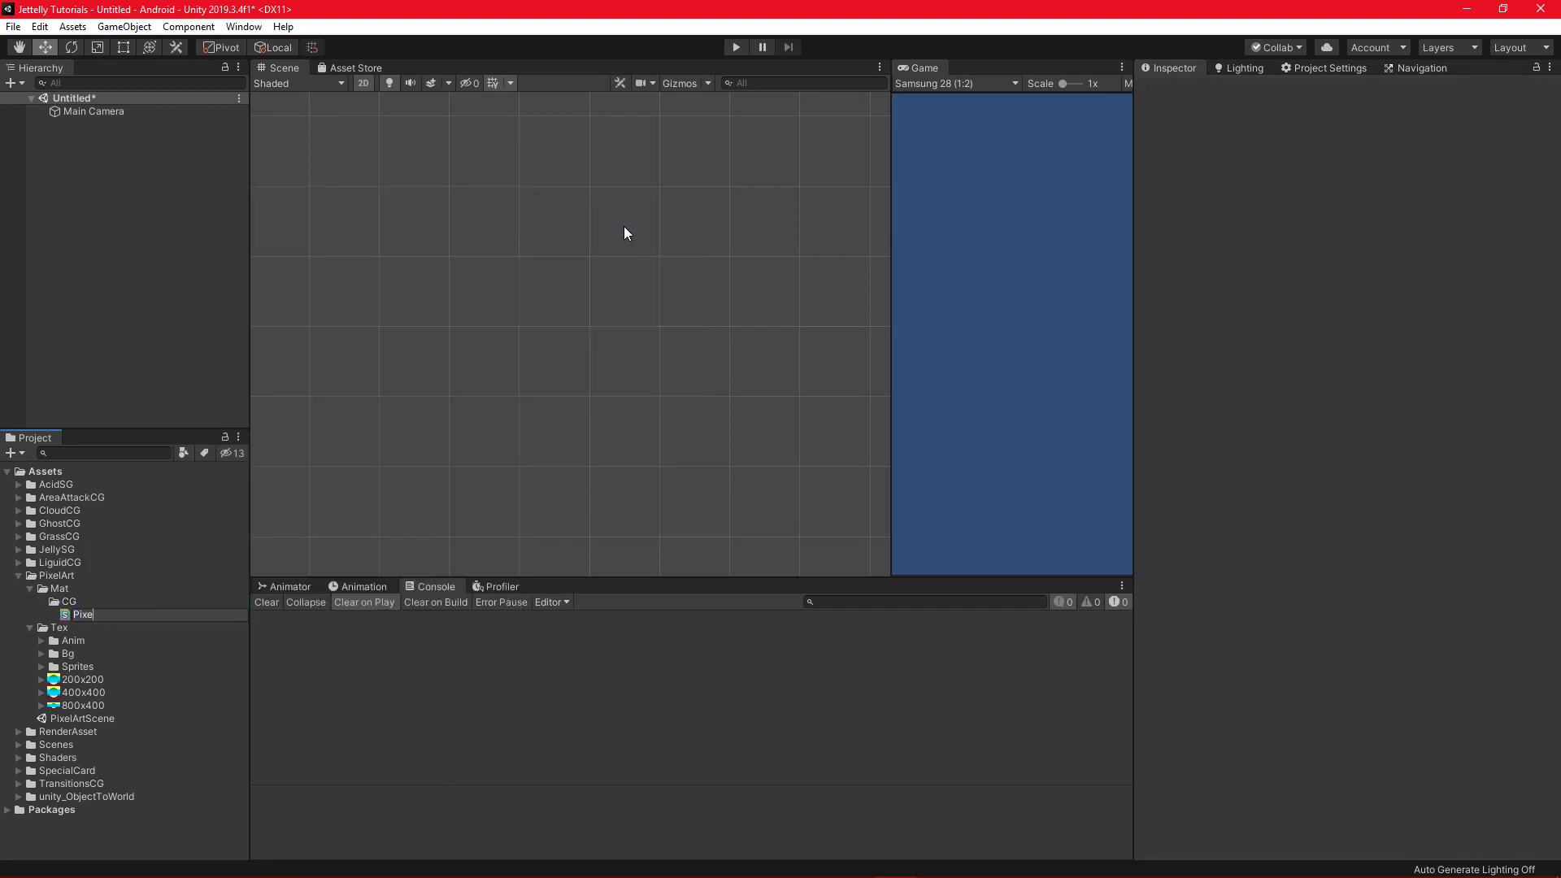
text(rt)
key(Return)
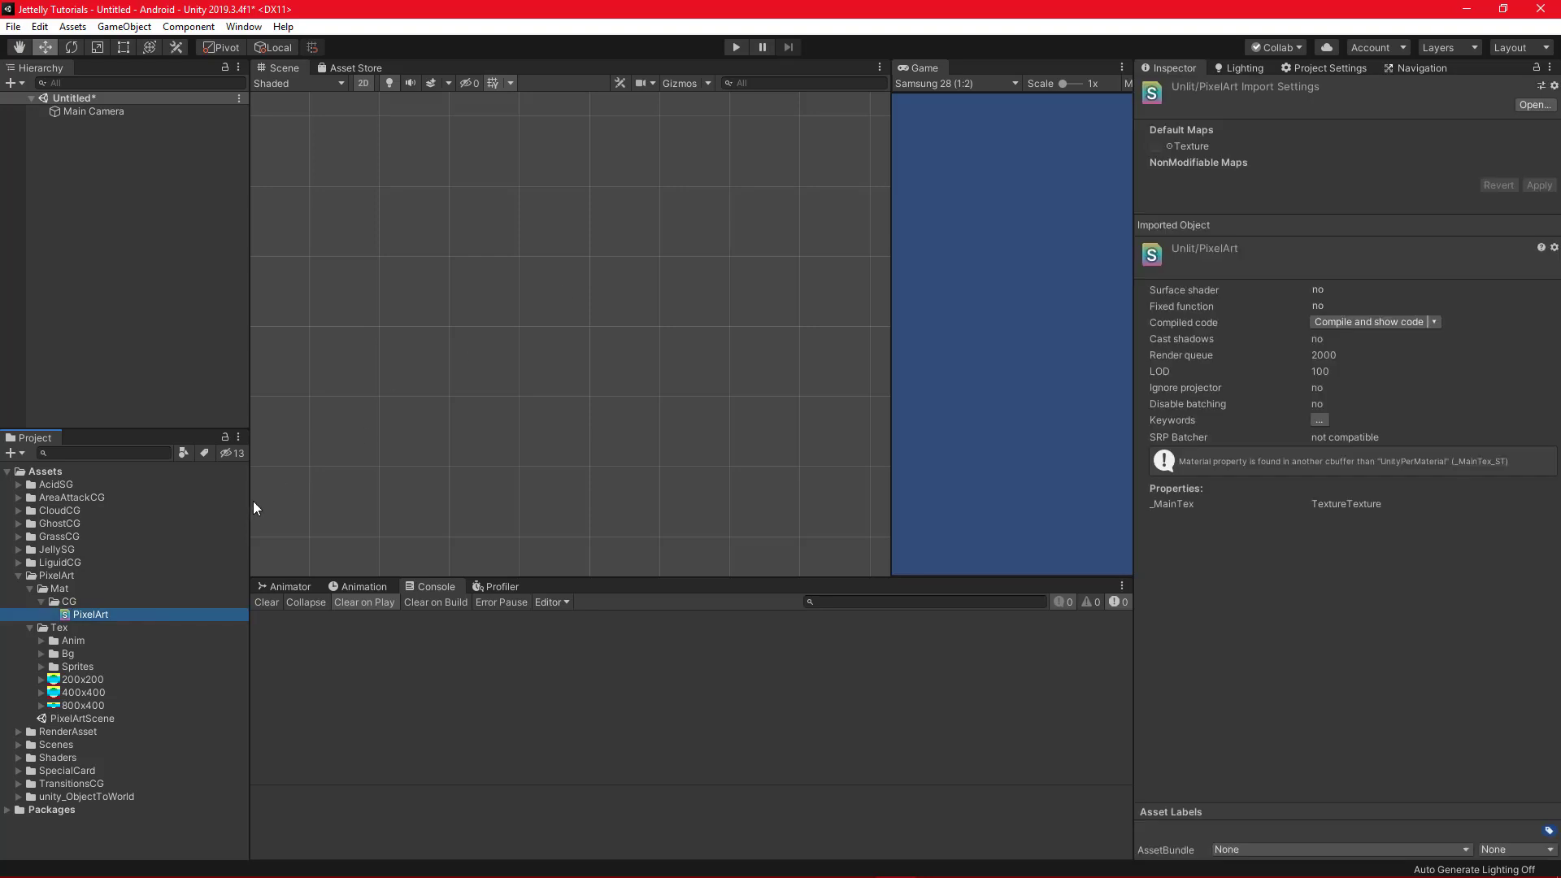
- Create a material named PixelArt in the Mat folder
click(83, 586)
right_click(83, 587)
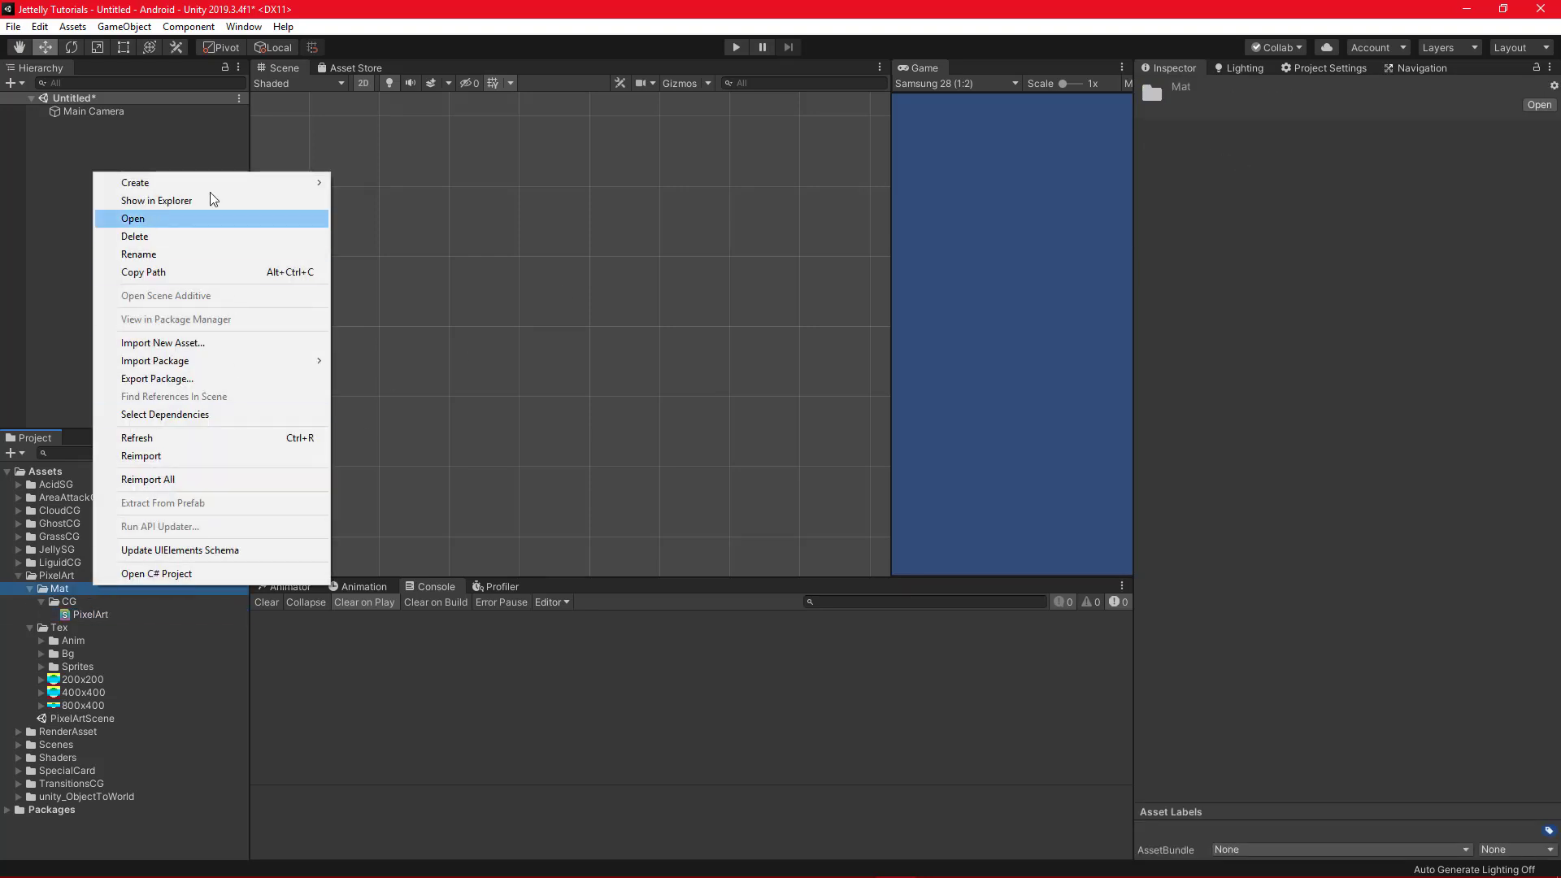
mouse_move(213, 188)
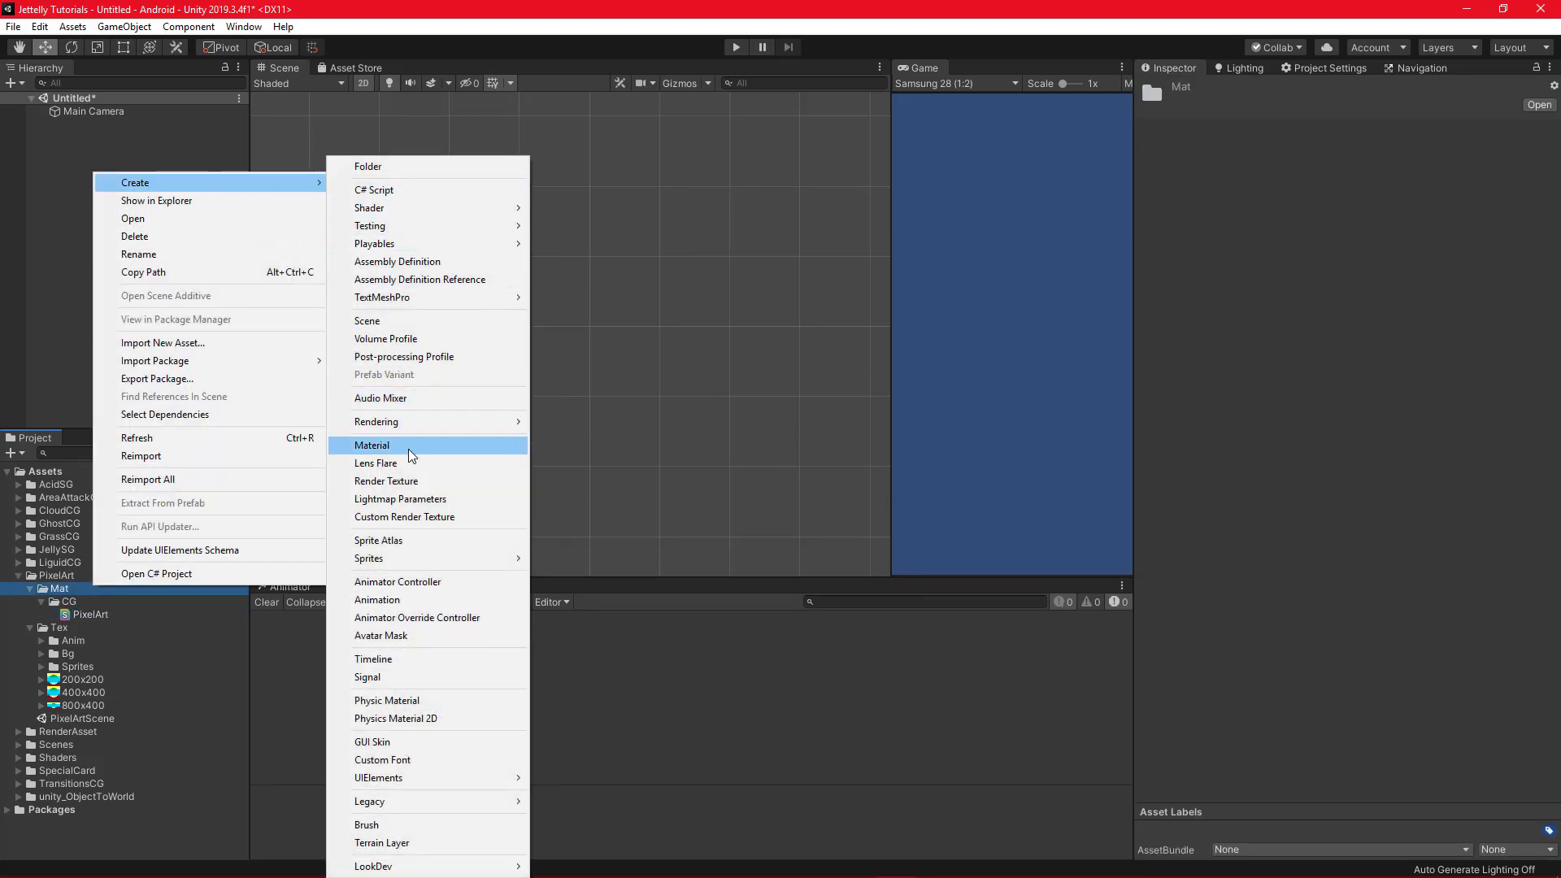
click(408, 446)
text(Pi)
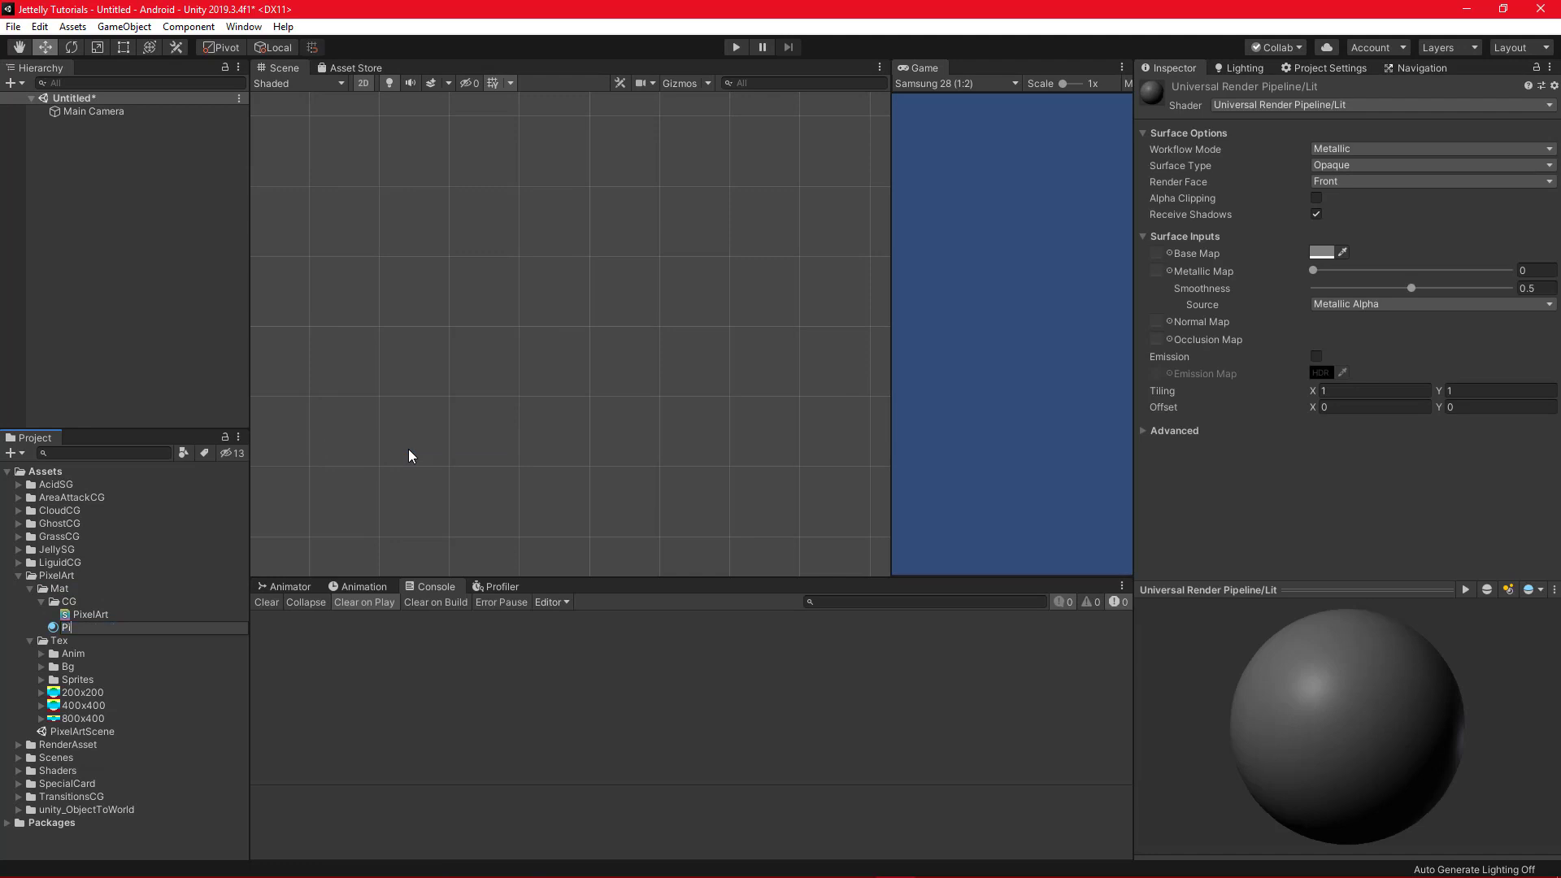
text(xelArt)
key(Return)
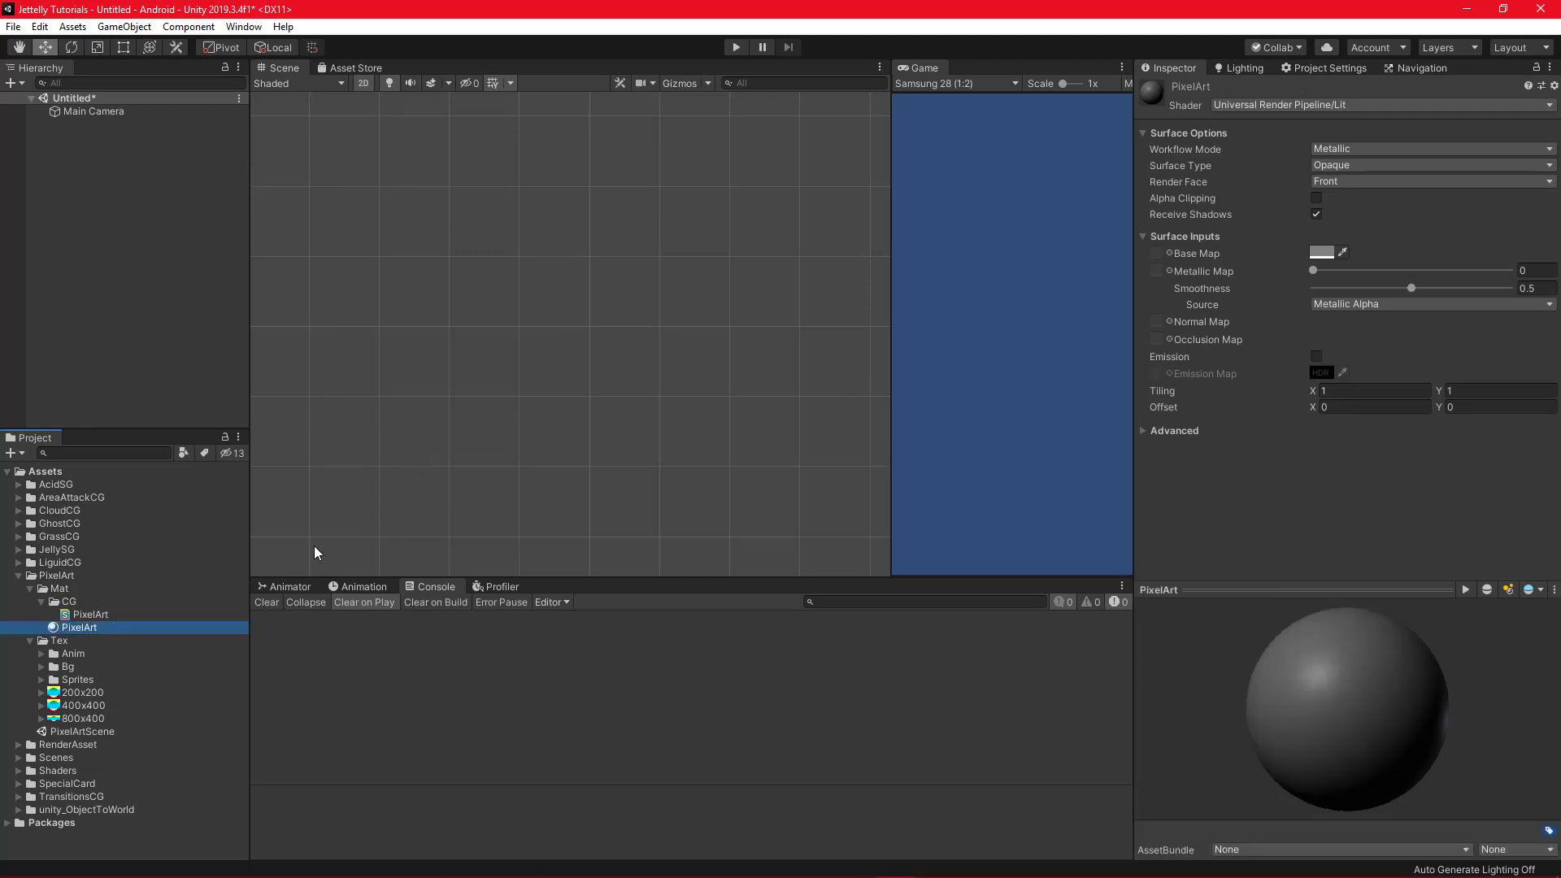
- Open PixelArt.shader in VS Code, rename its path to Jettelly/PixelArt, and save
double_click(88, 616)
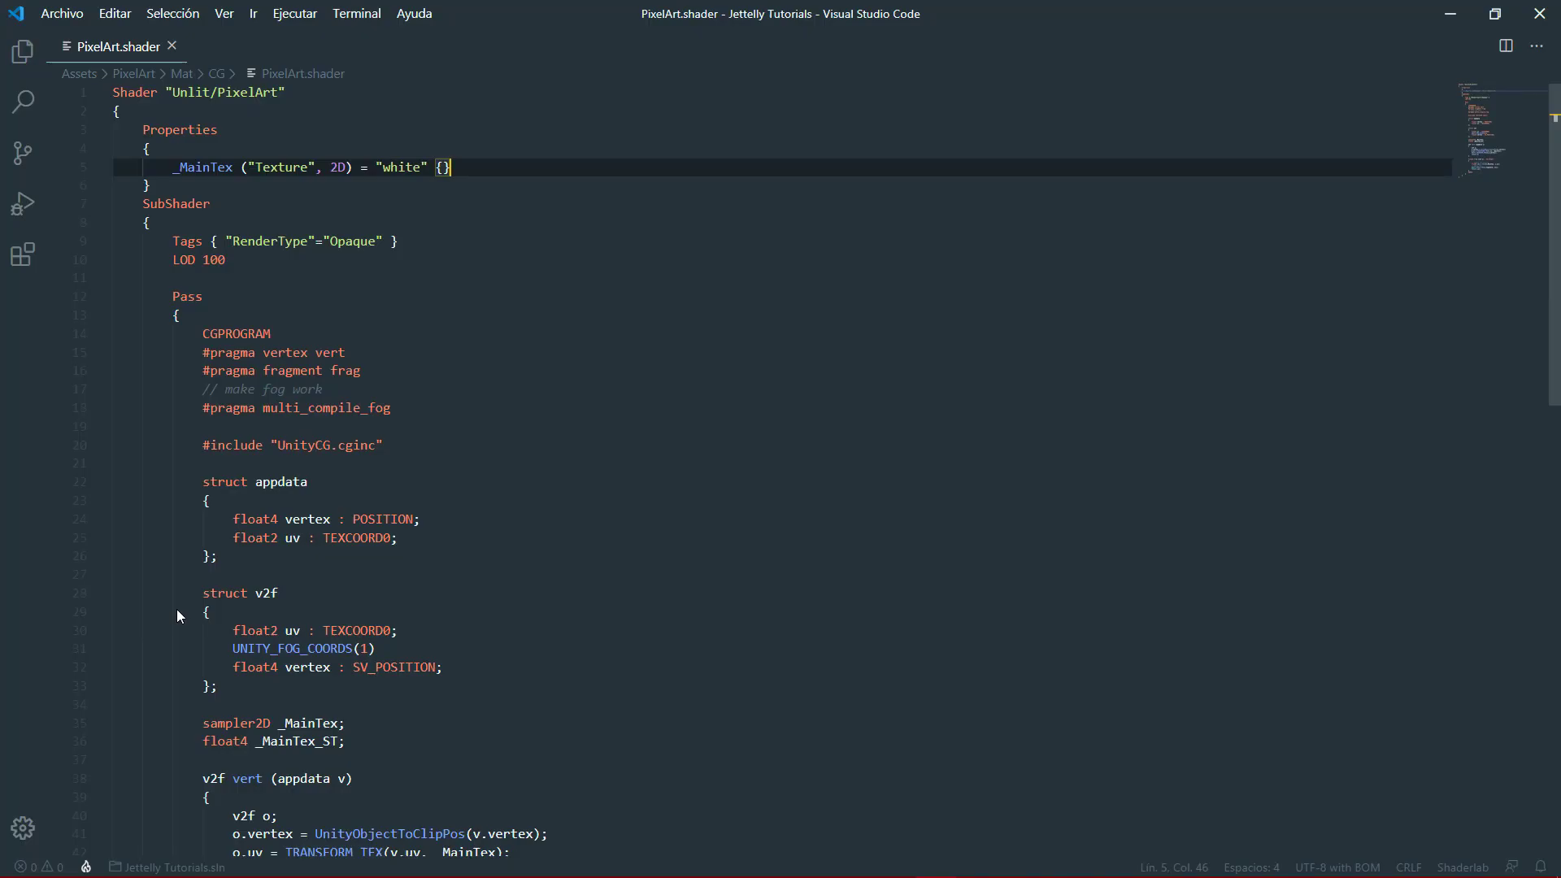
click(192, 92)
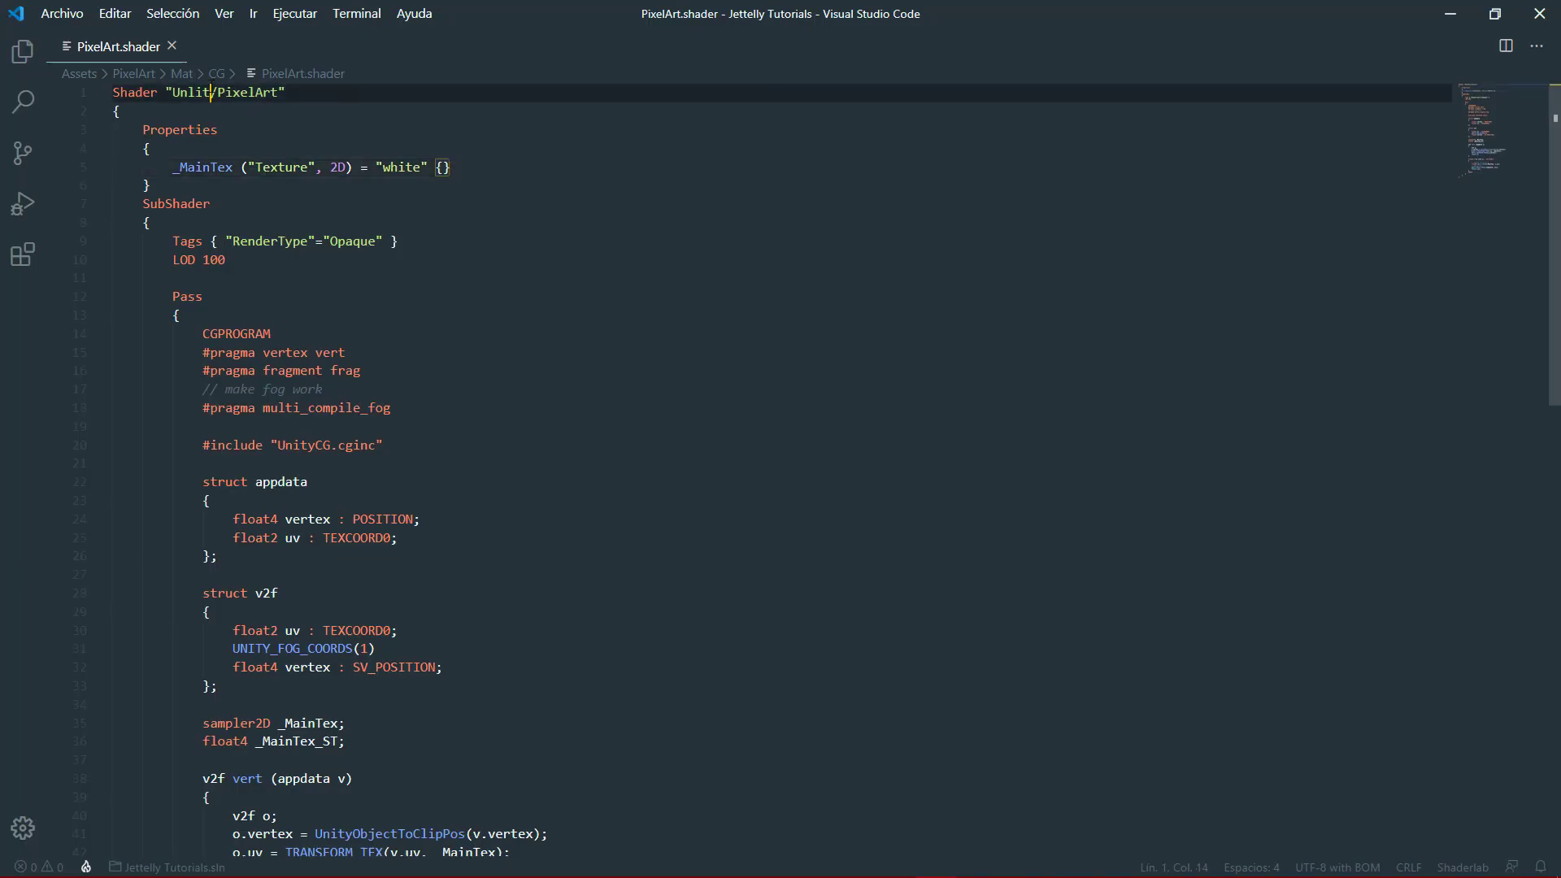
double_click(191, 92)
text(U)
key(BackSpace)
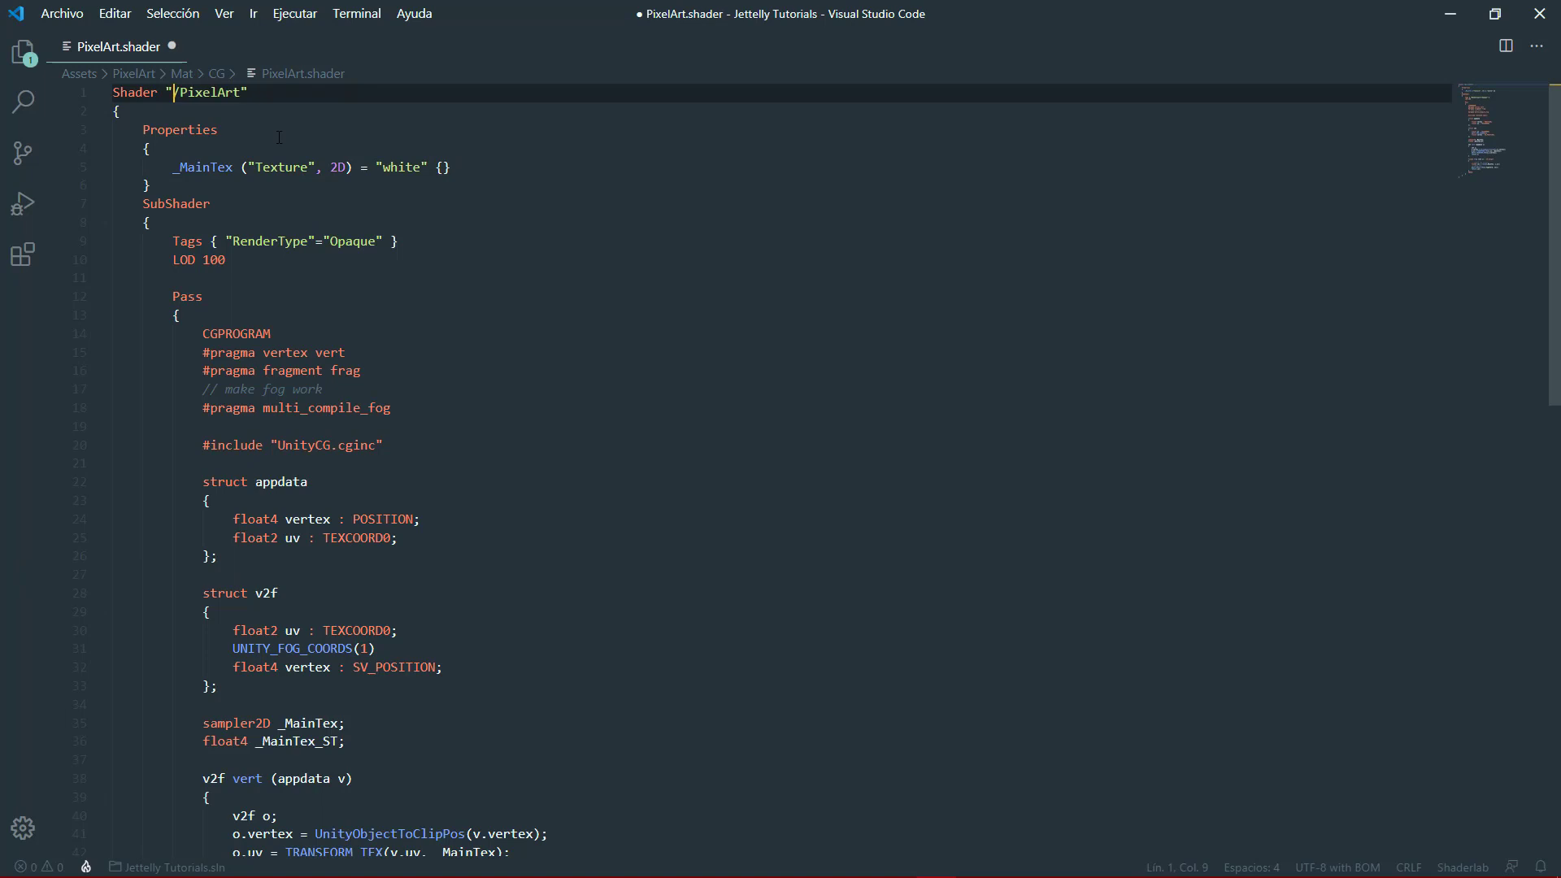
text(J)
text(ettelly)
click(480, 163)
key(ctrl+s)
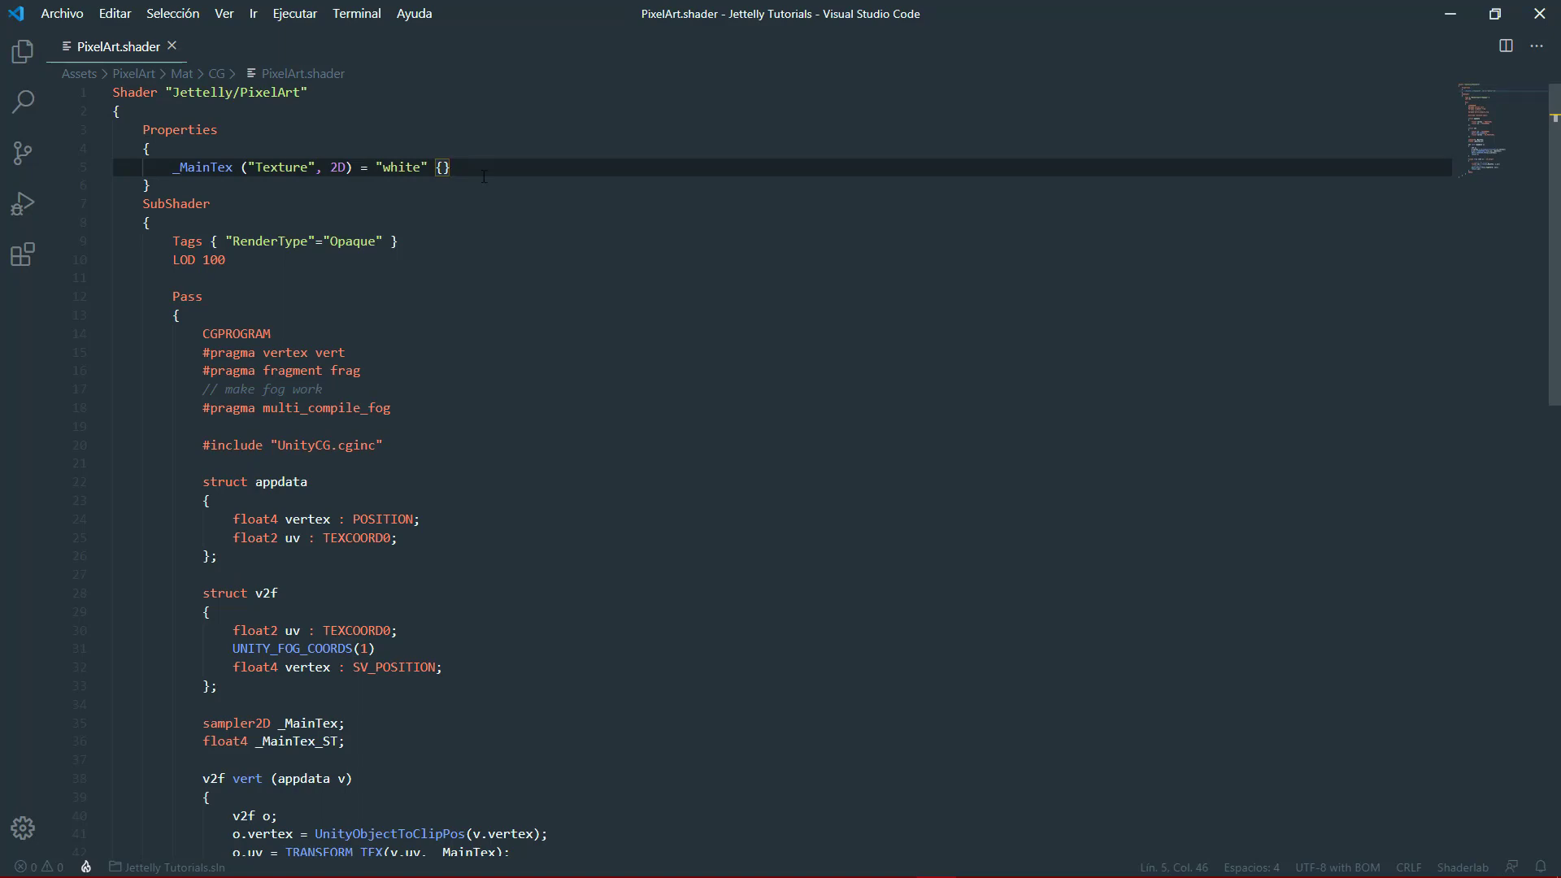
- Delete all fog lines and the sample-the-texture comment from the shader
click(452, 412)
mouse_move(423, 405)
mouse_down()
mouse_move(425, 372)
mouse_move(438, 403)
mouse_move(512, 407)
mouse_up()
key(Delete)
scroll(425, 374, down, 3)
key(Delete)
scroll(439, 407, down, 3)
key(Delete)
drag(496, 582, 497, 536)
key(Delete)
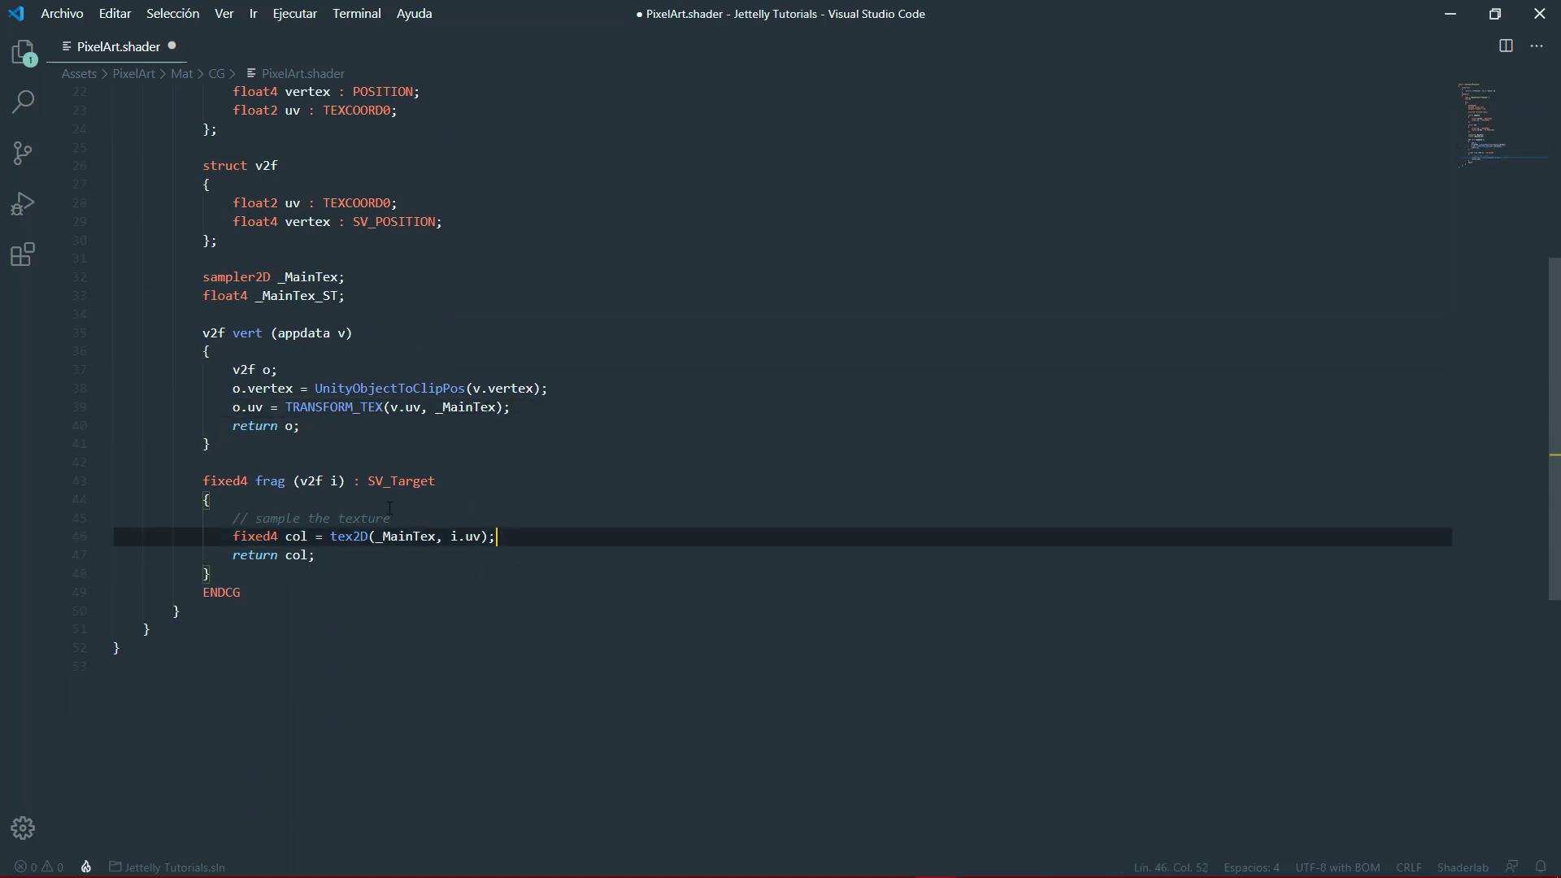
drag(391, 518, 232, 517)
key(Delete)
key(BackSpace)
key(BackSpace)
key(BackSpace)
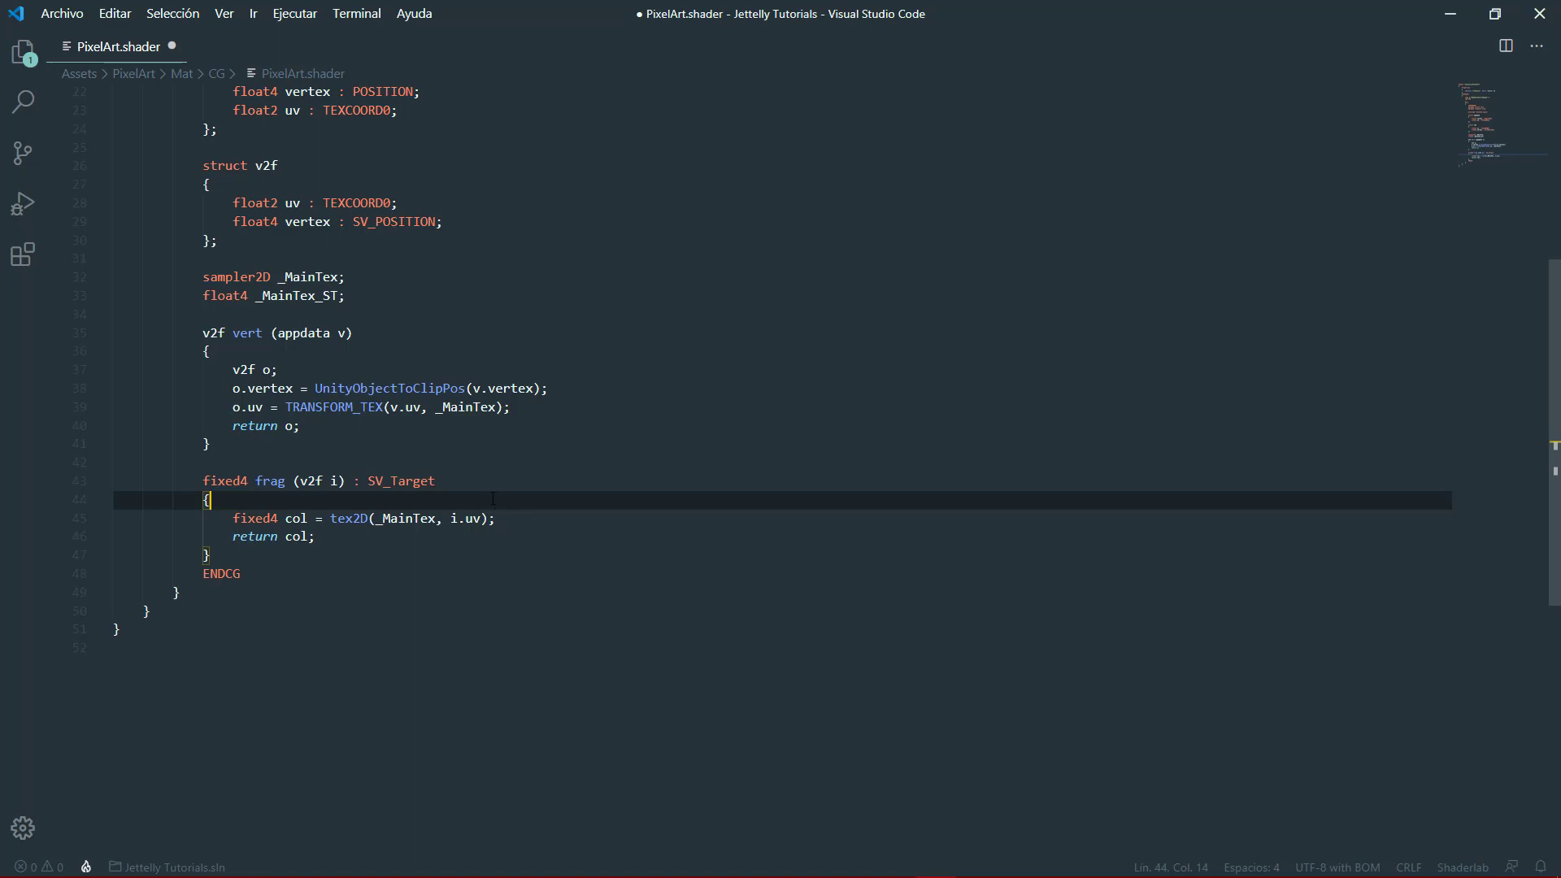
- Mark _MainTex with [HideInInspector], save the shader, and return to Unity
scroll(492, 498, up, 5)
click(174, 166)
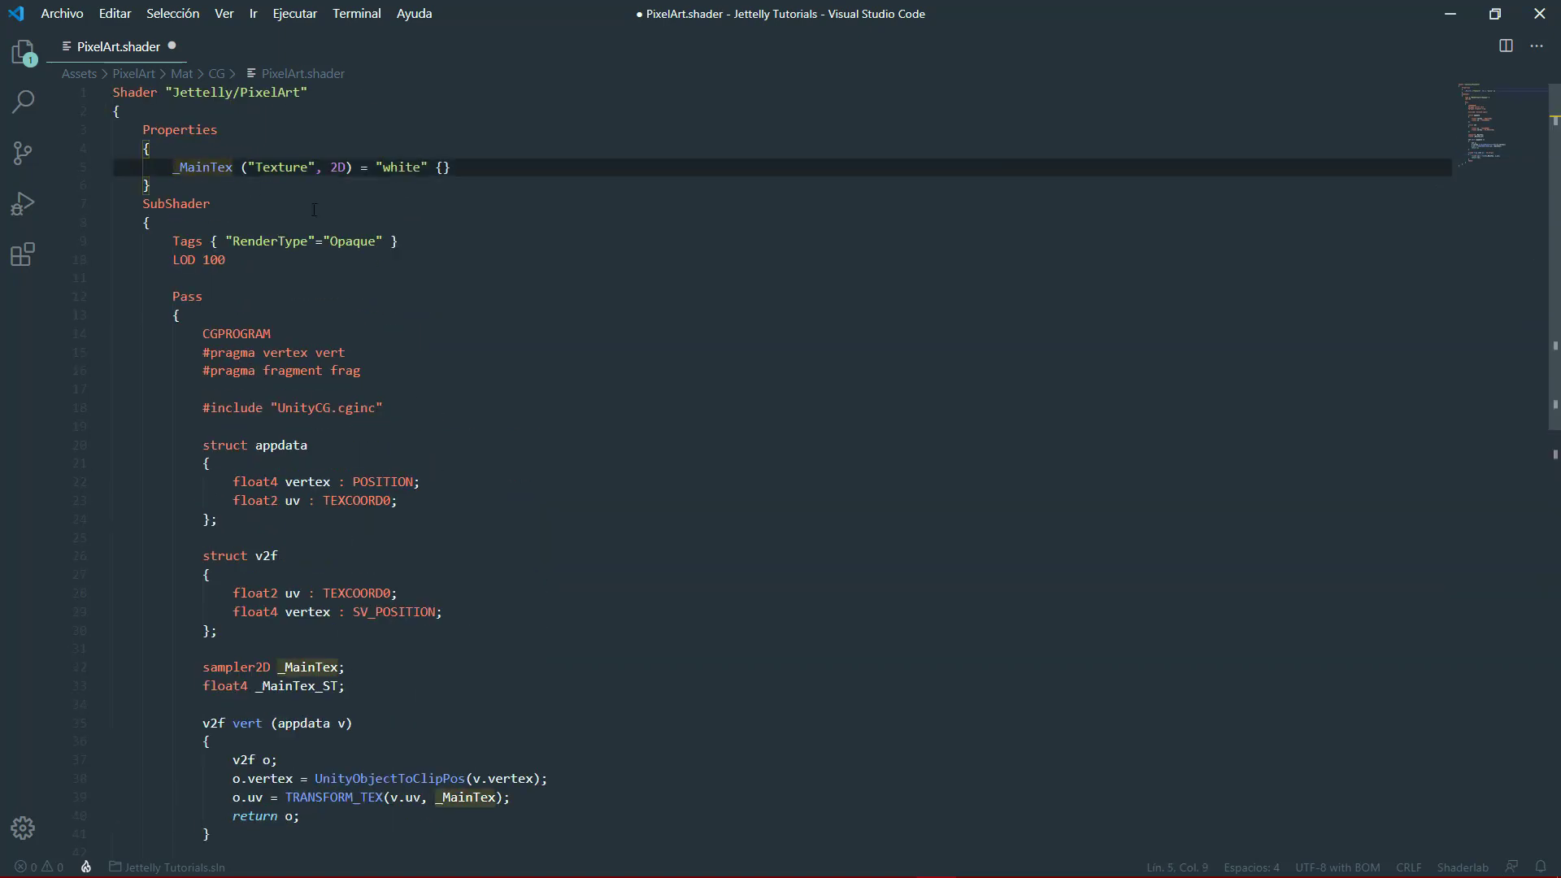
text([Hide)
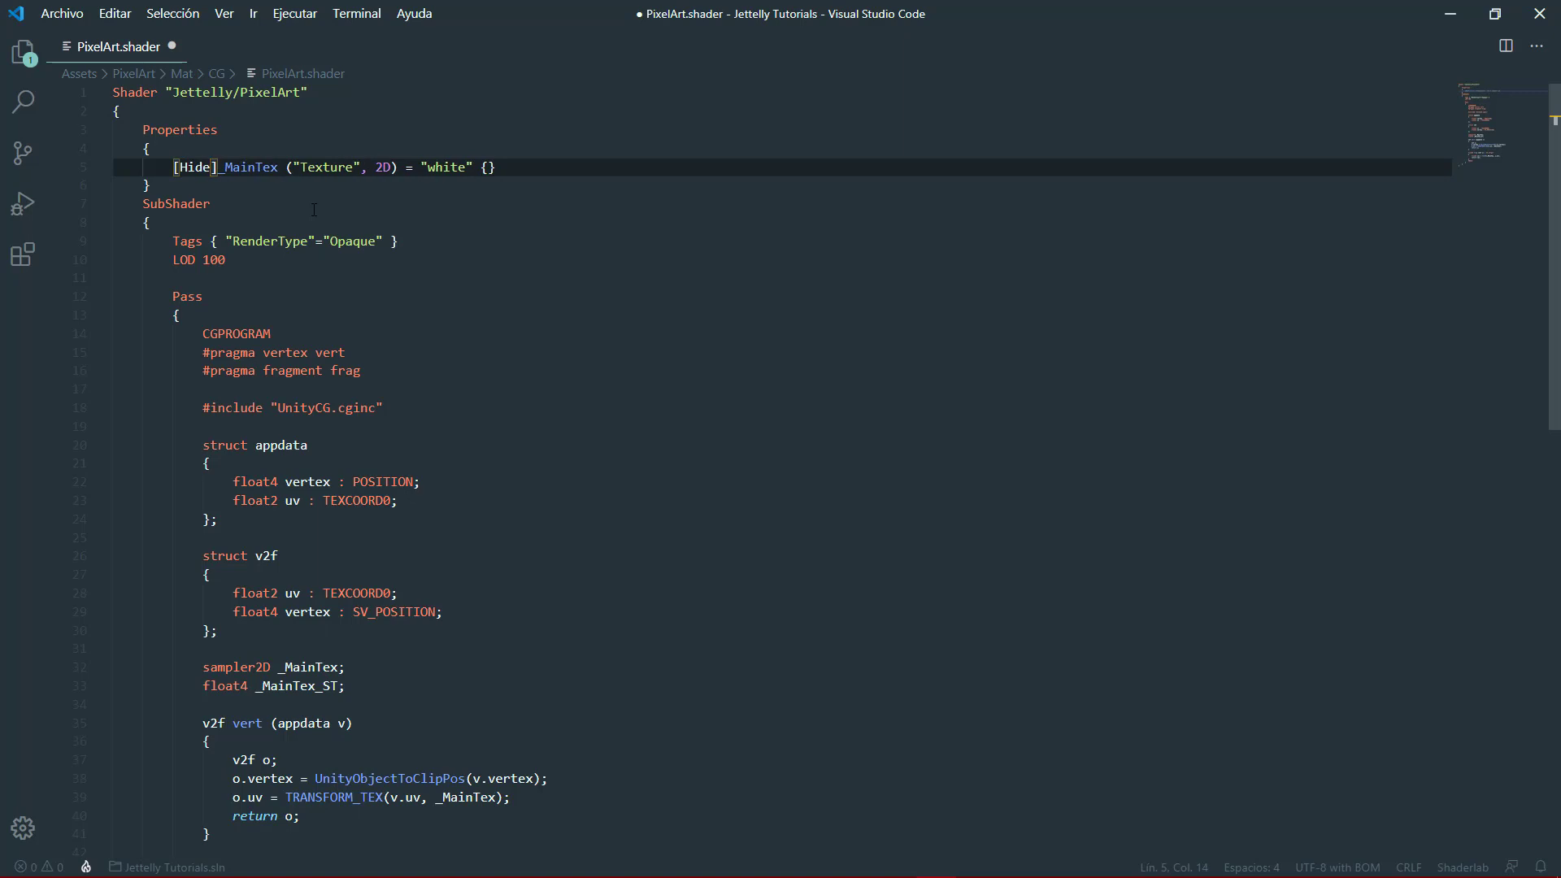
text(InInspector)
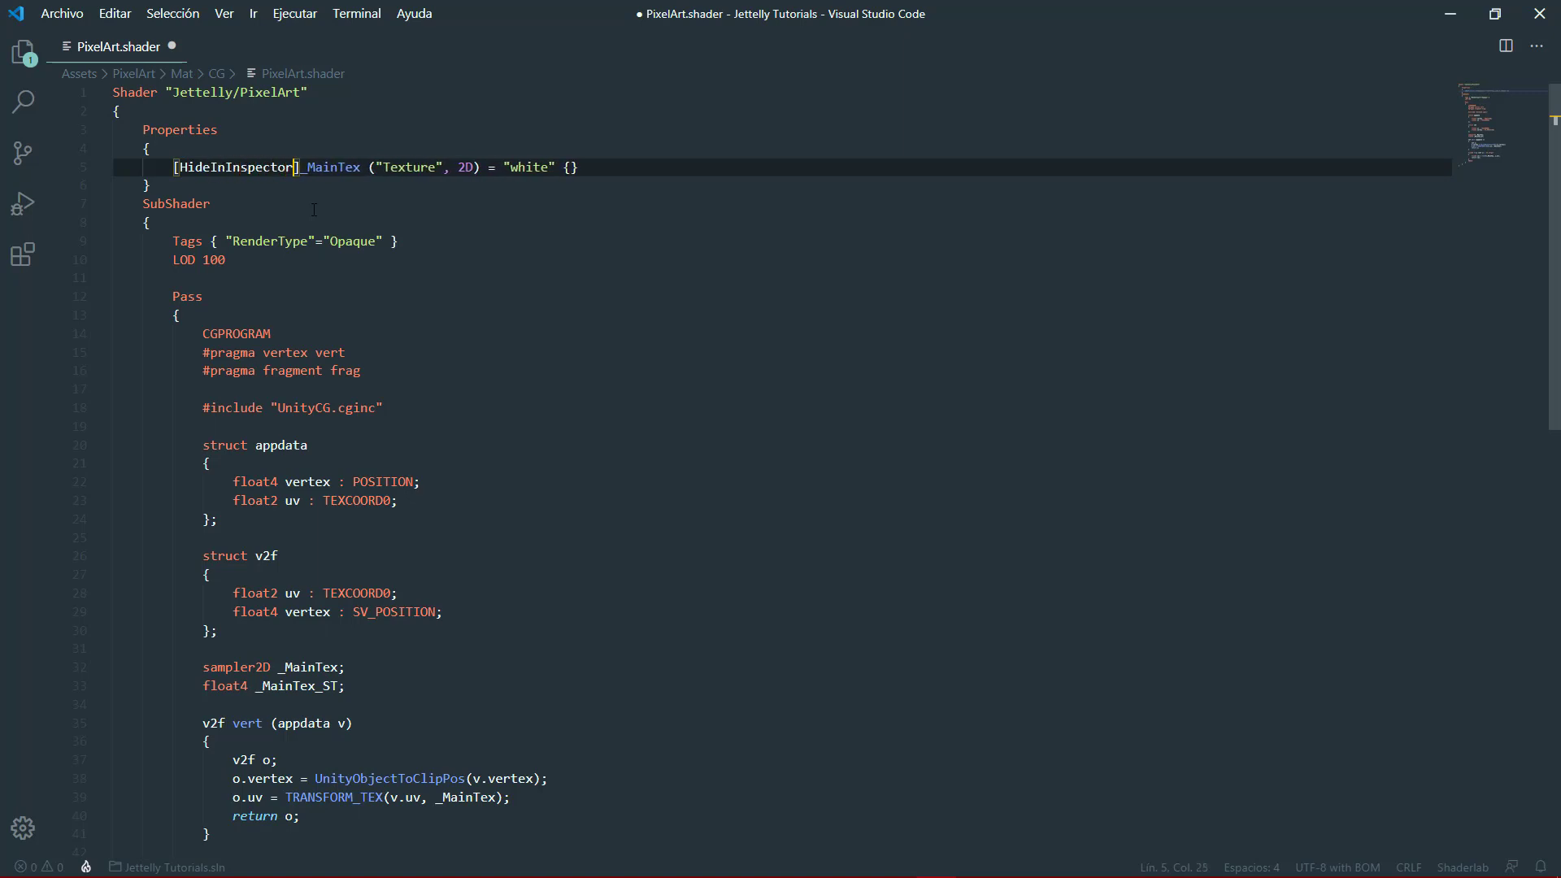
text(])
click(618, 169)
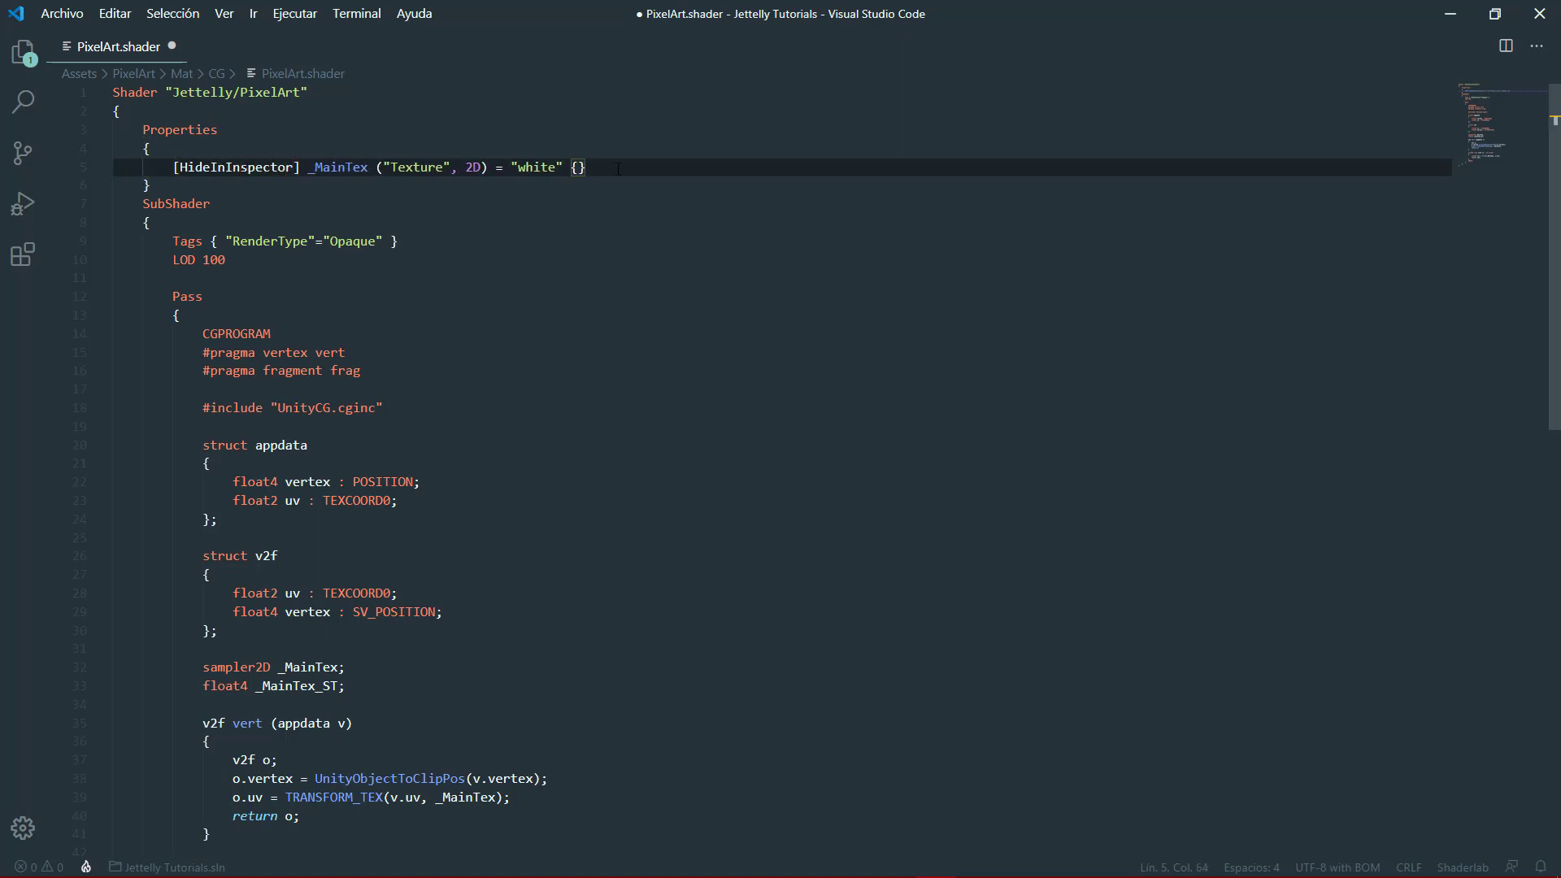
key(ctrl+s)
key(alt+Tab)
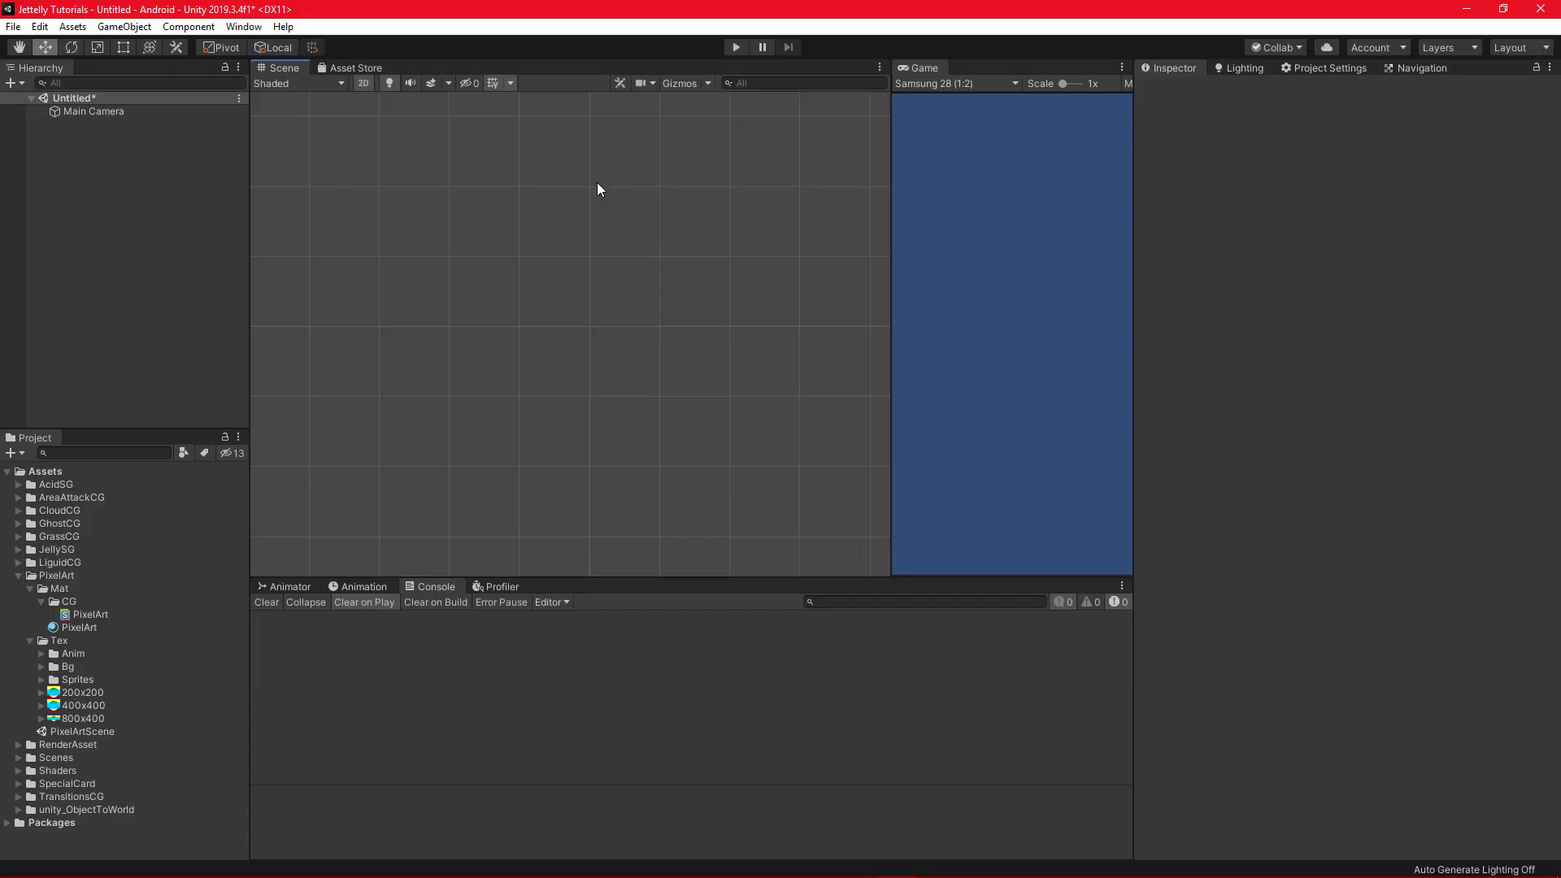
- Assign the Jettelly > PixelArt shader to the PixelArt material in the Inspector
click(86, 625)
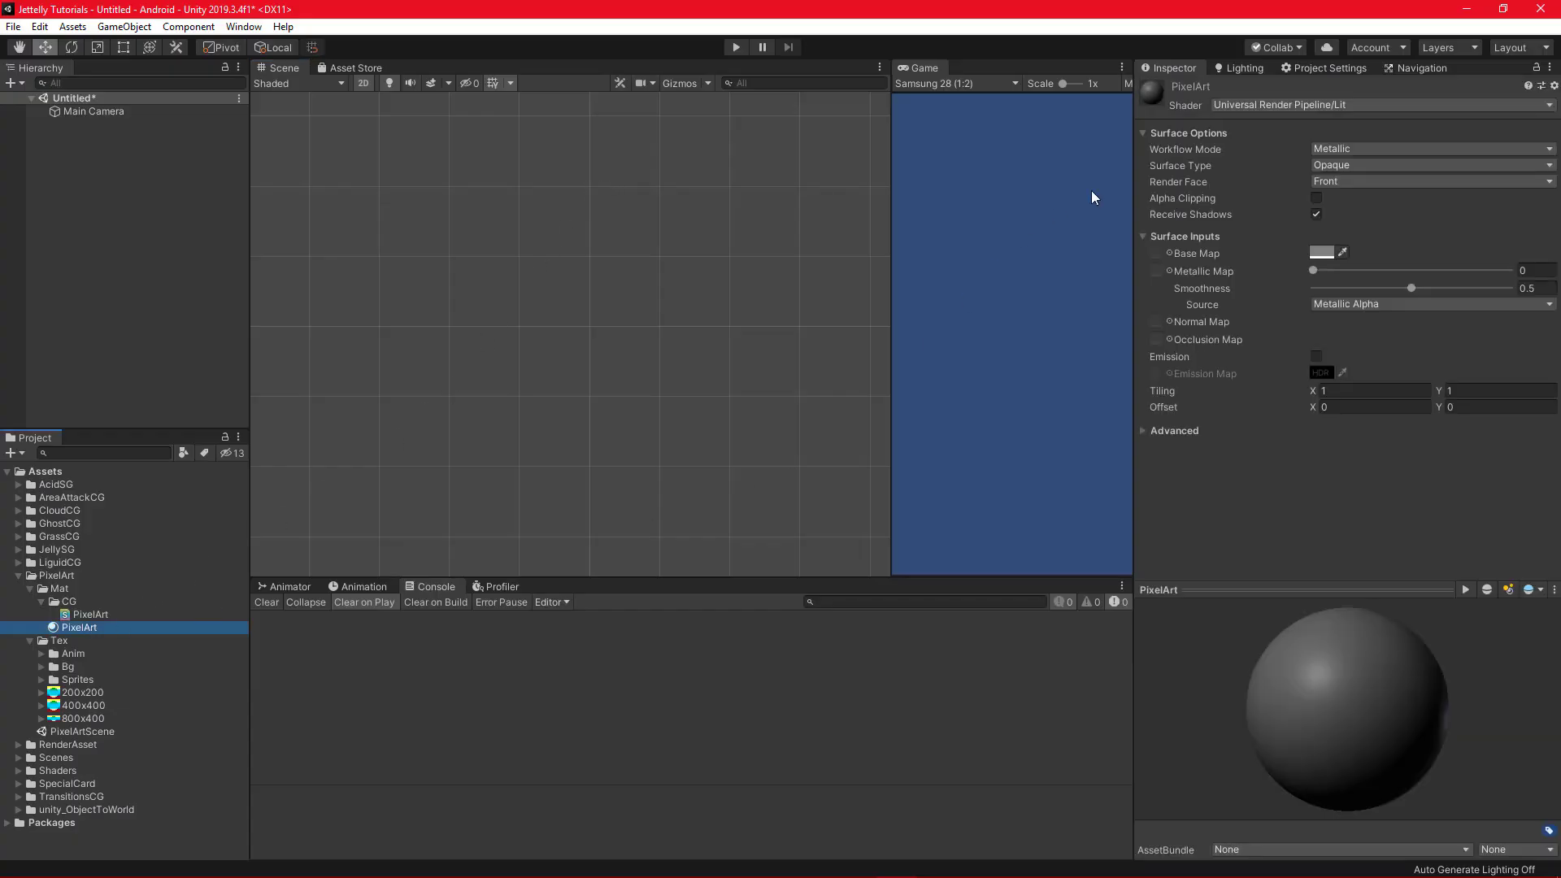
click(1233, 104)
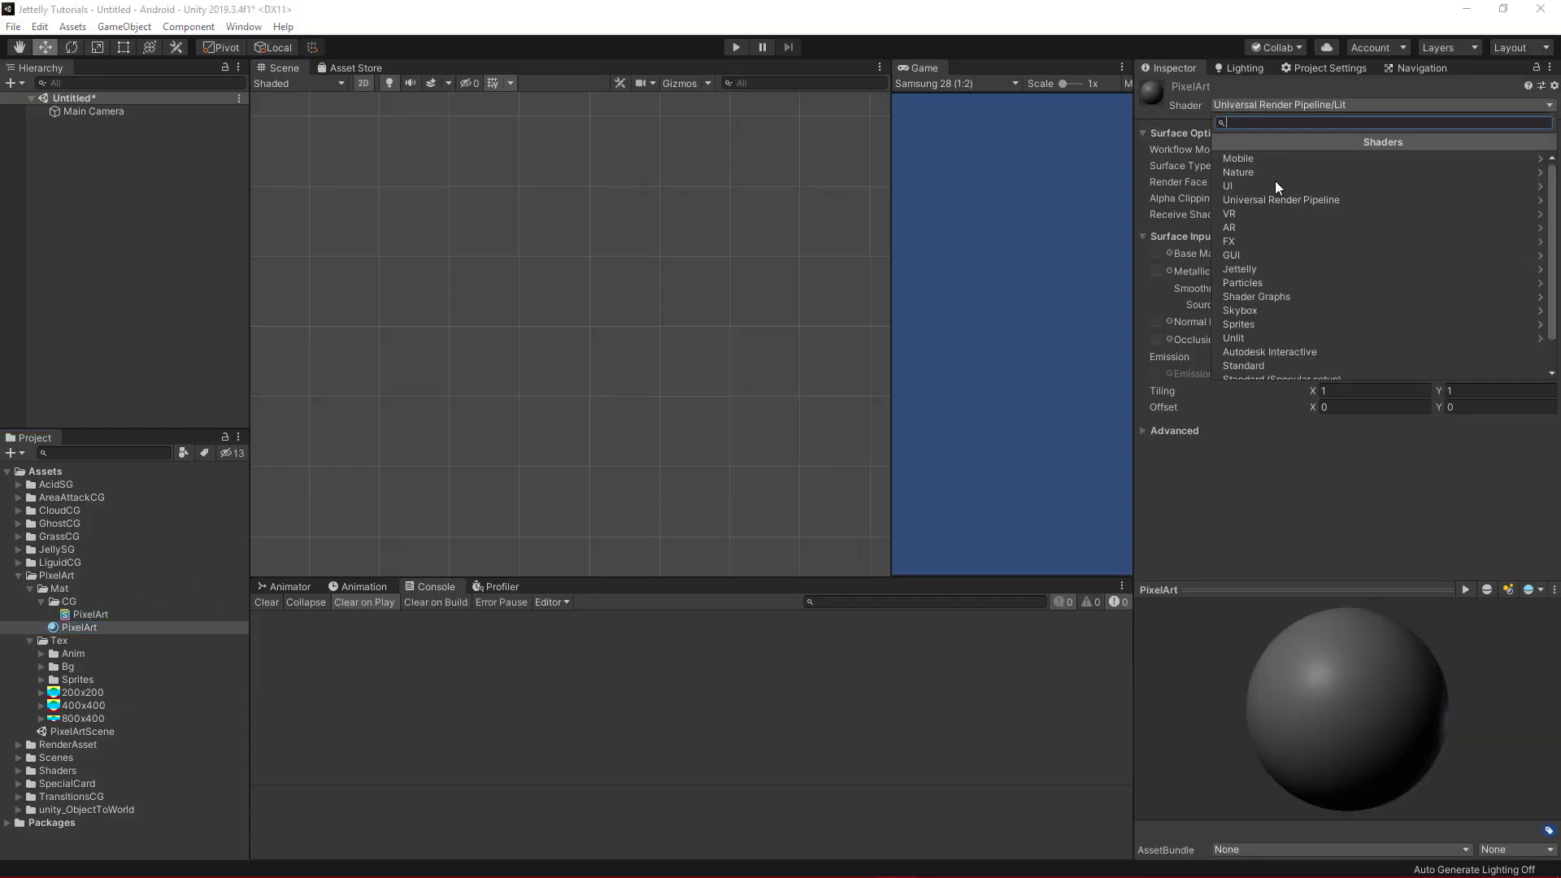
click(1273, 274)
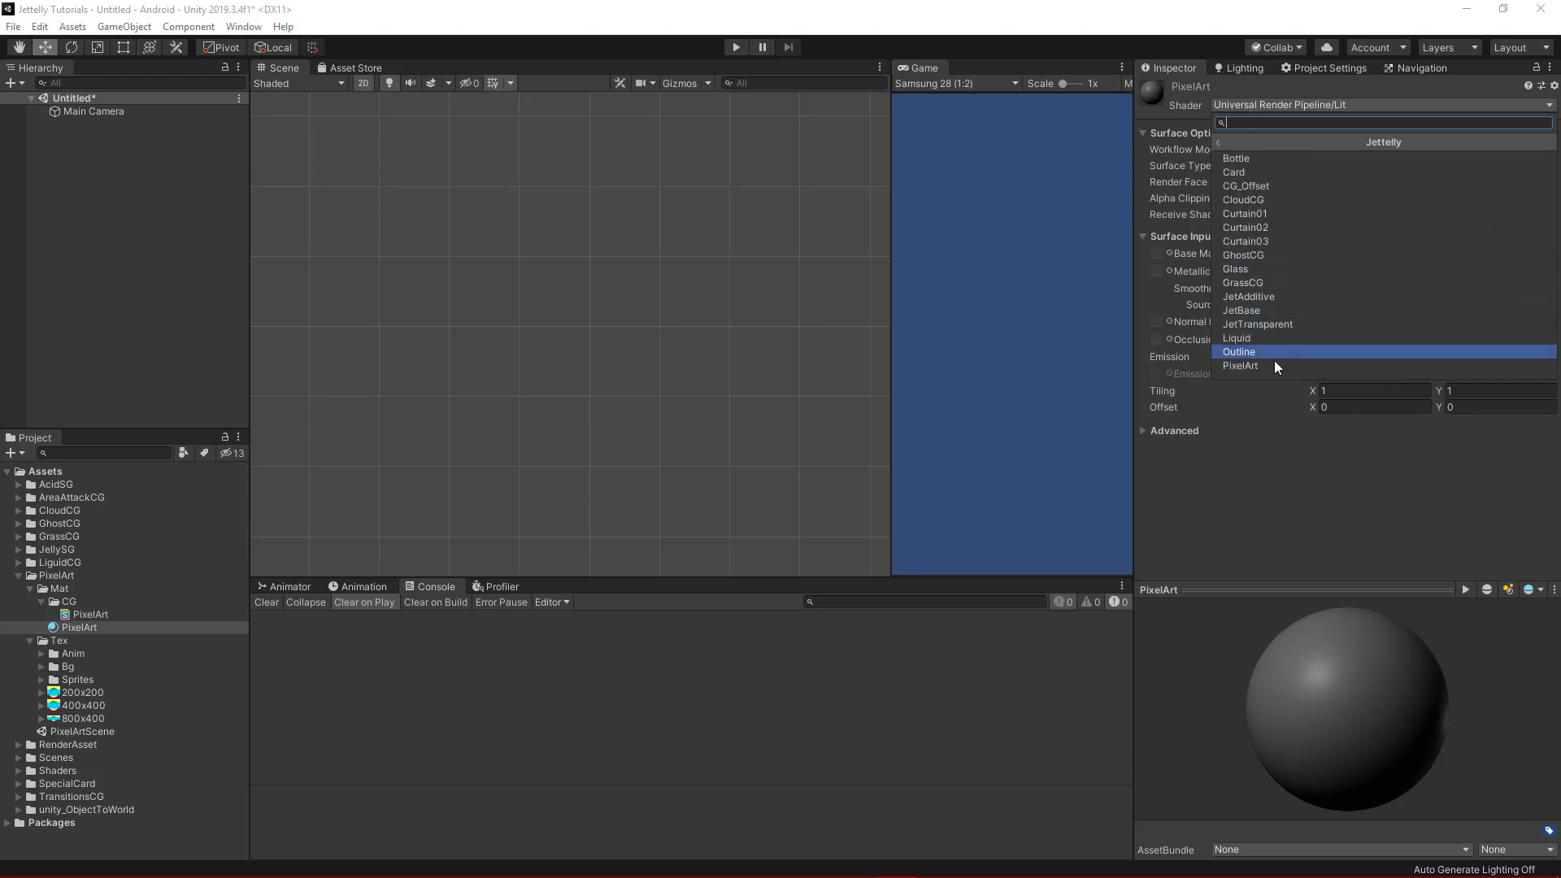
click(1266, 364)
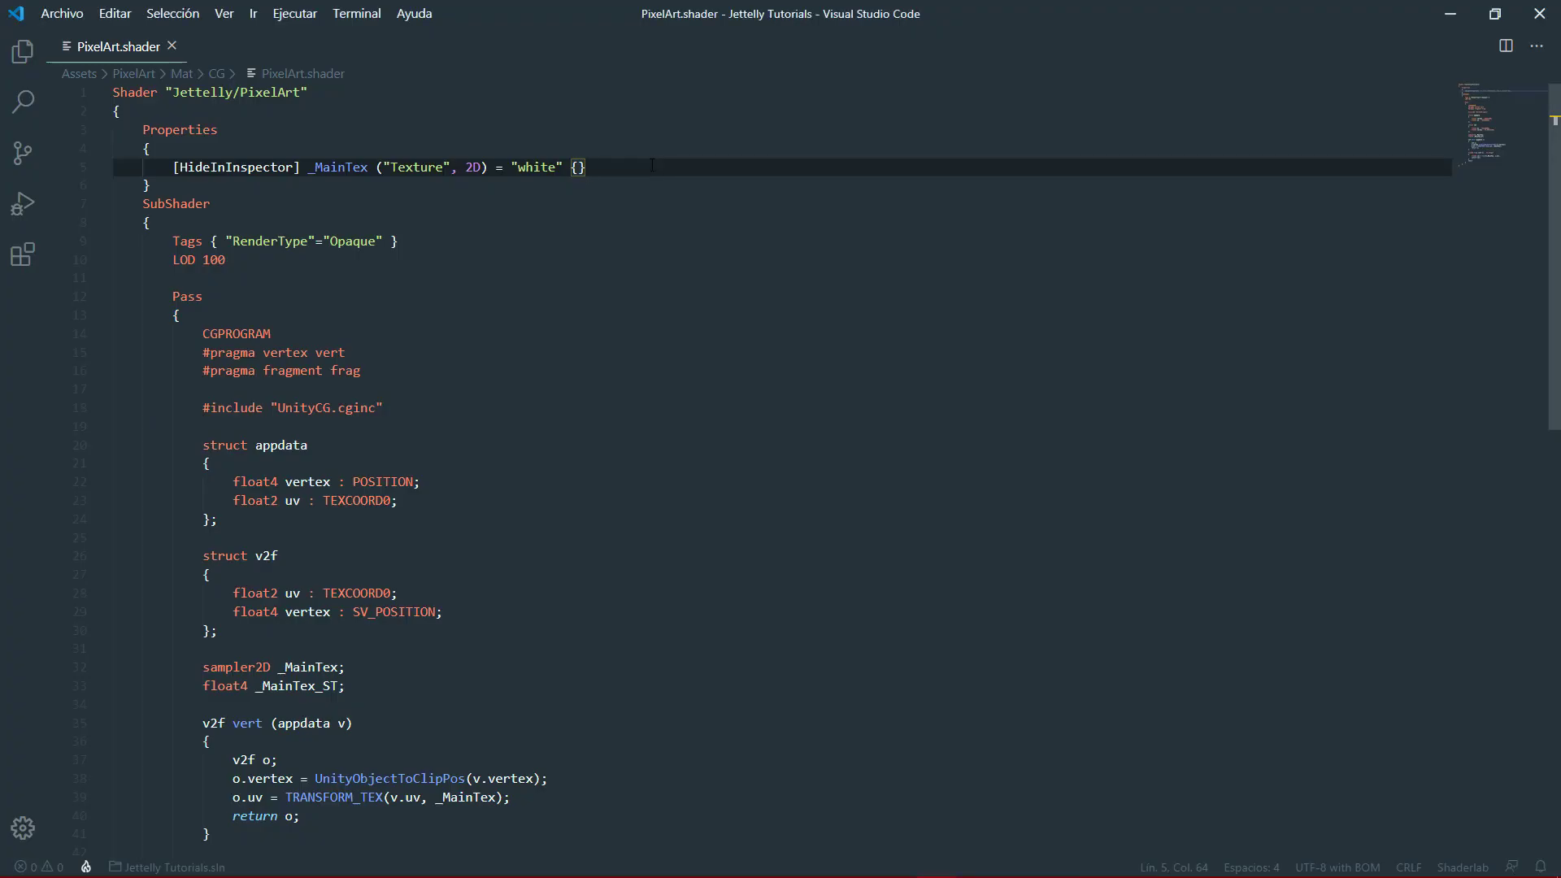
- Add [HideInInspector] _RatioY ("Ratio Y", float) = 1 and _RatioX ("Ratio X", float) = 1 below _MainTex
key(Return)
text([Hi)
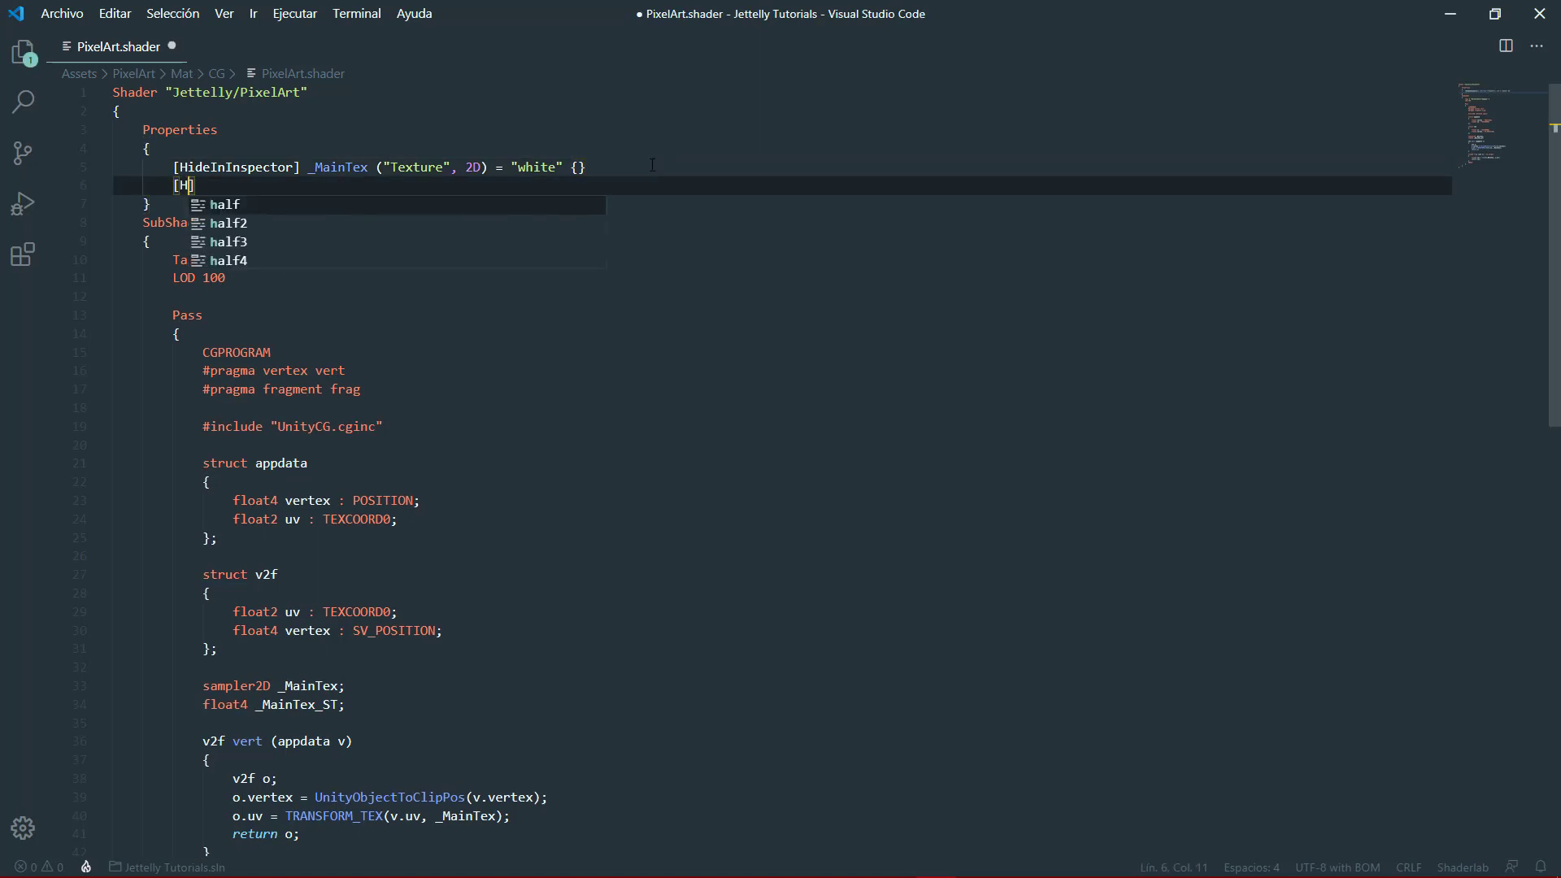
text(deInInspe)
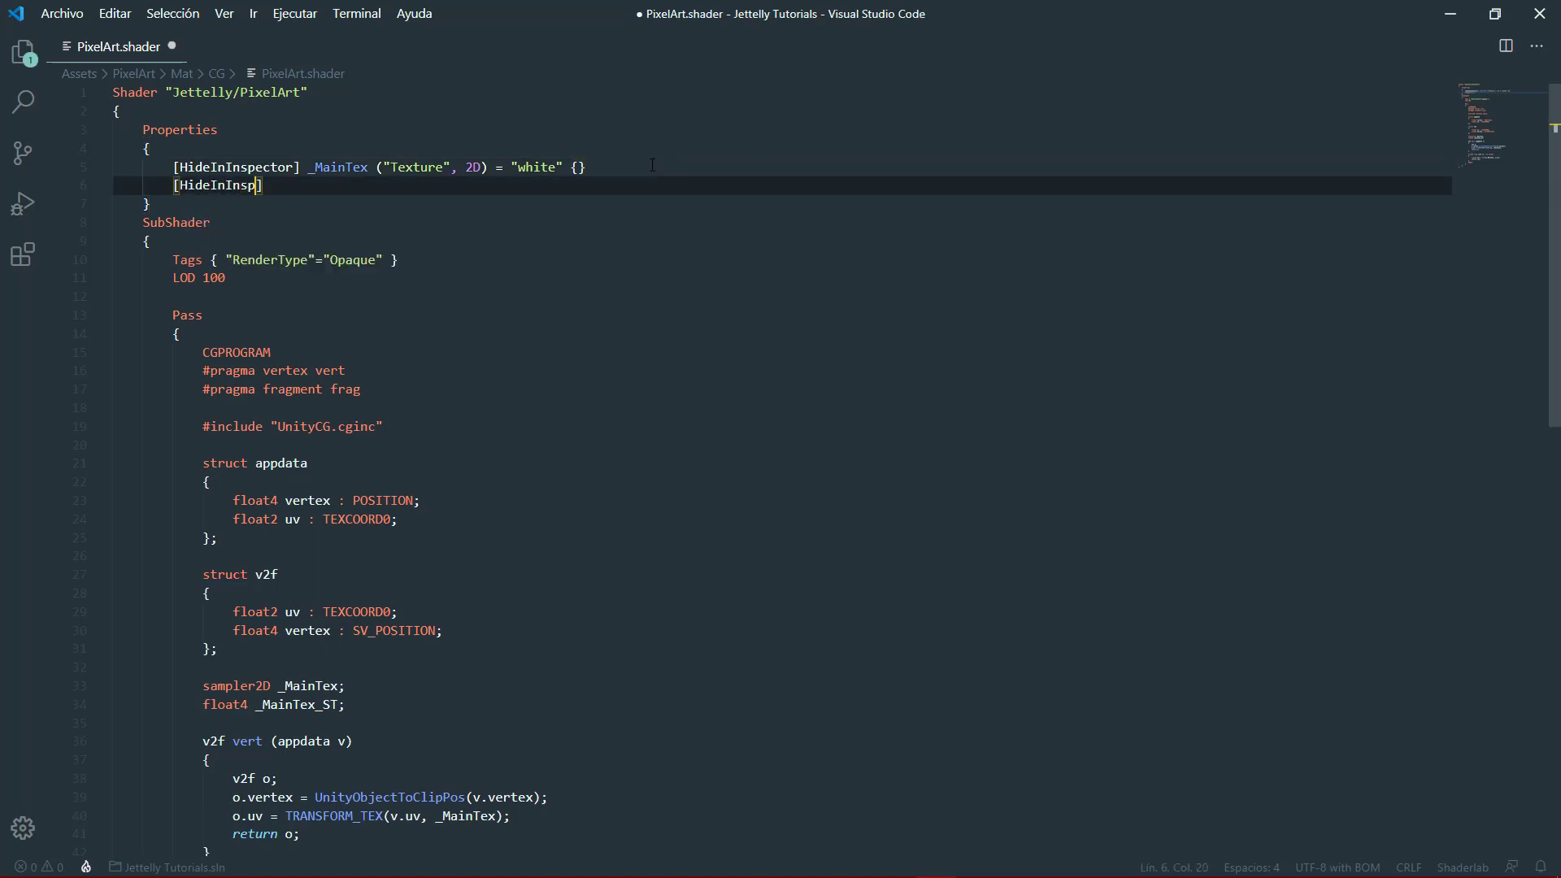
text(ctor)
text(] _Ra)
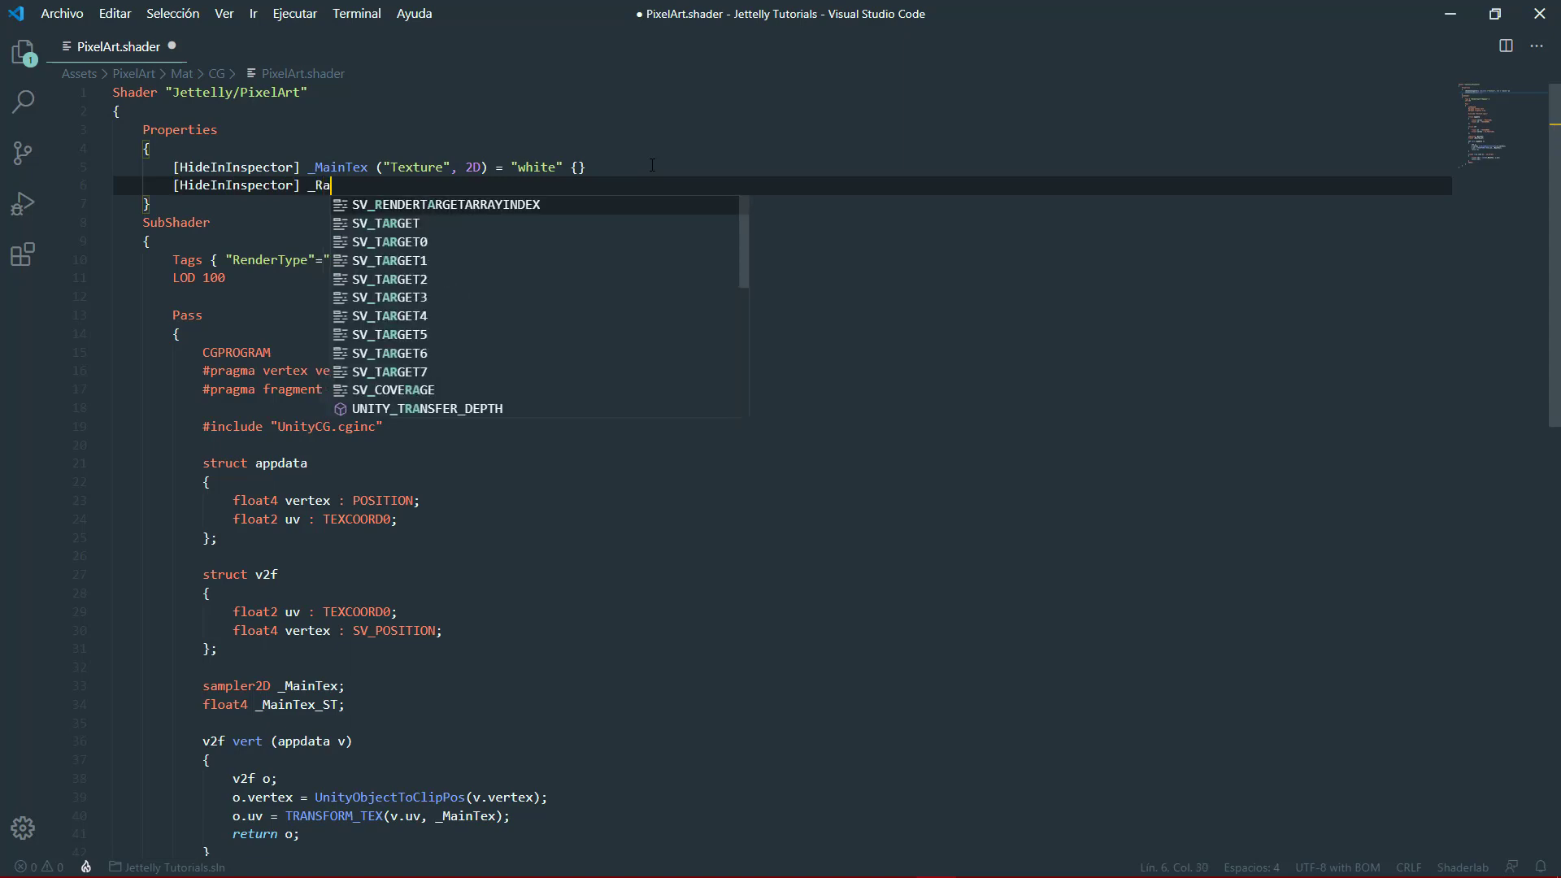
text(tioY)
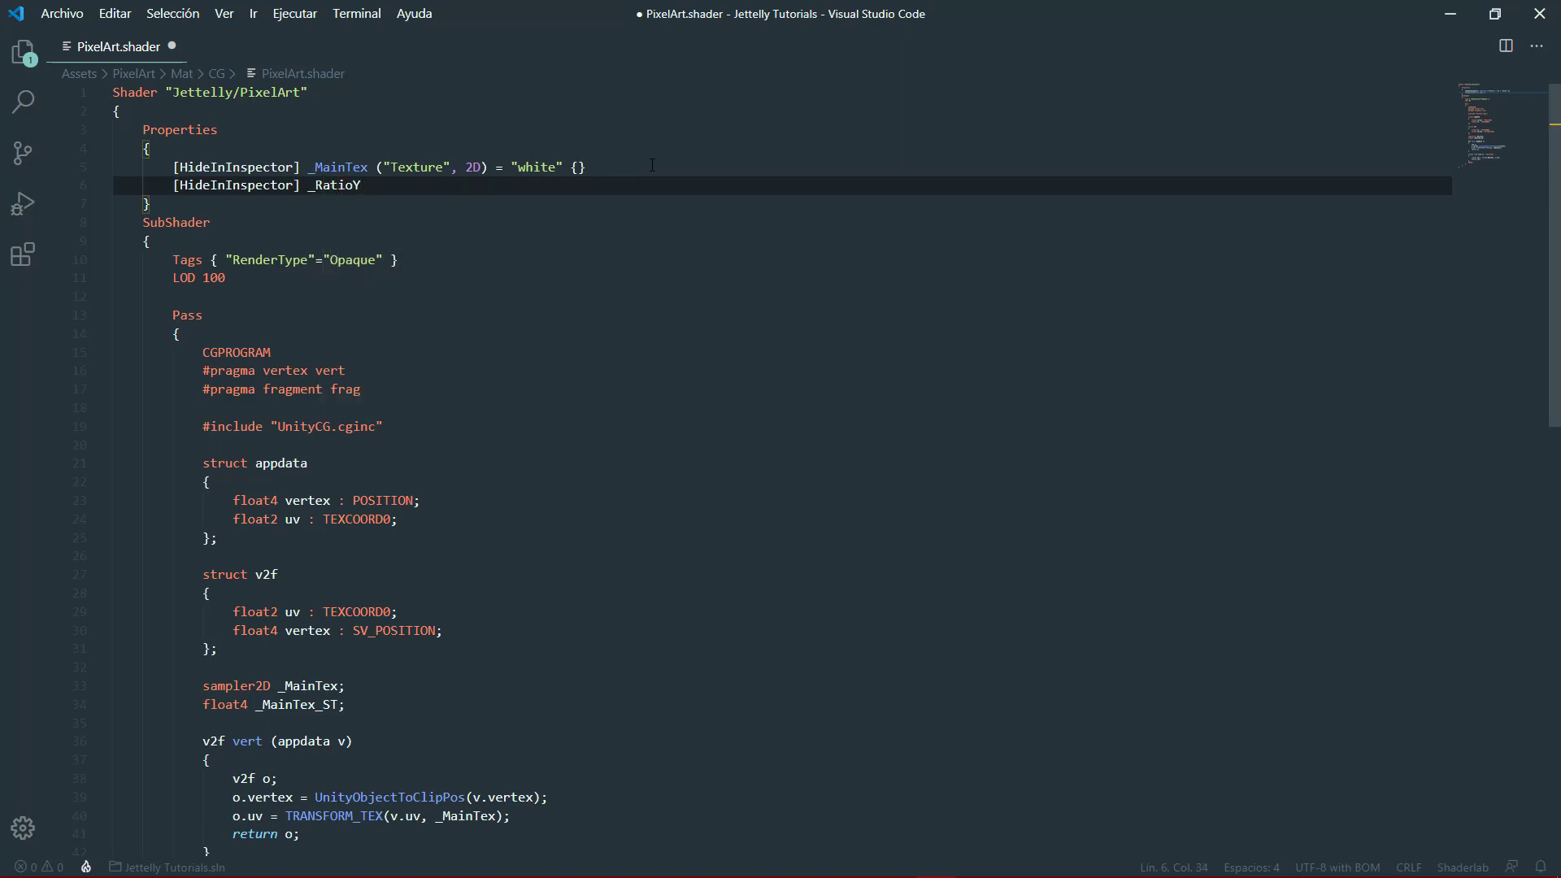
text( (")
text(Ratio )
text(Y")
text(, float) )
text(= 1)
key(Return)
text([HideIn)
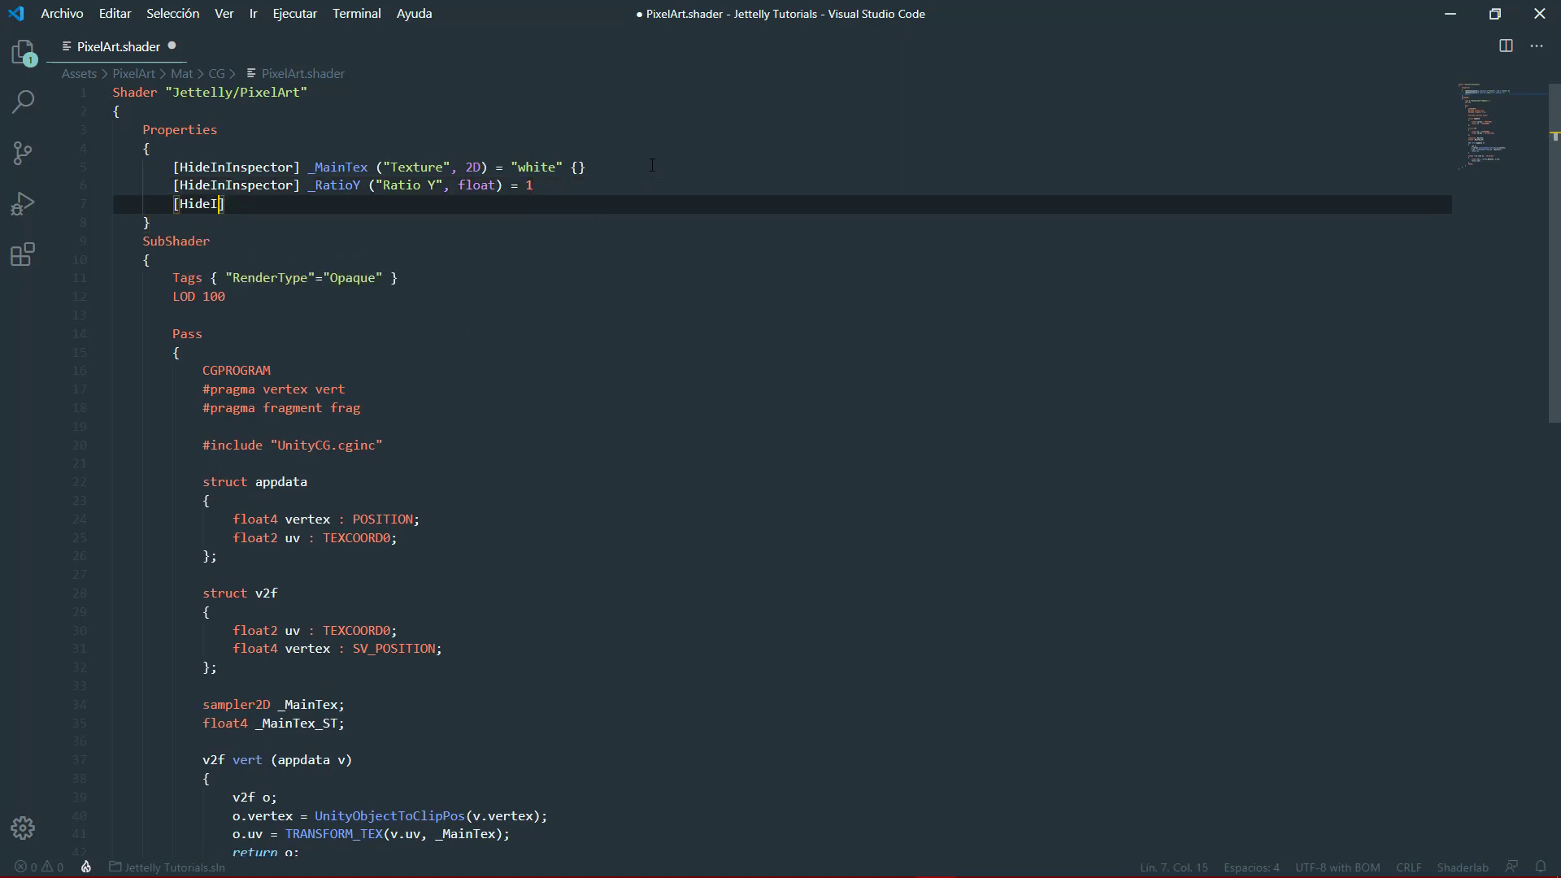
text(spector])
text( _MainT)
key(BackSpace)
text(Ra)
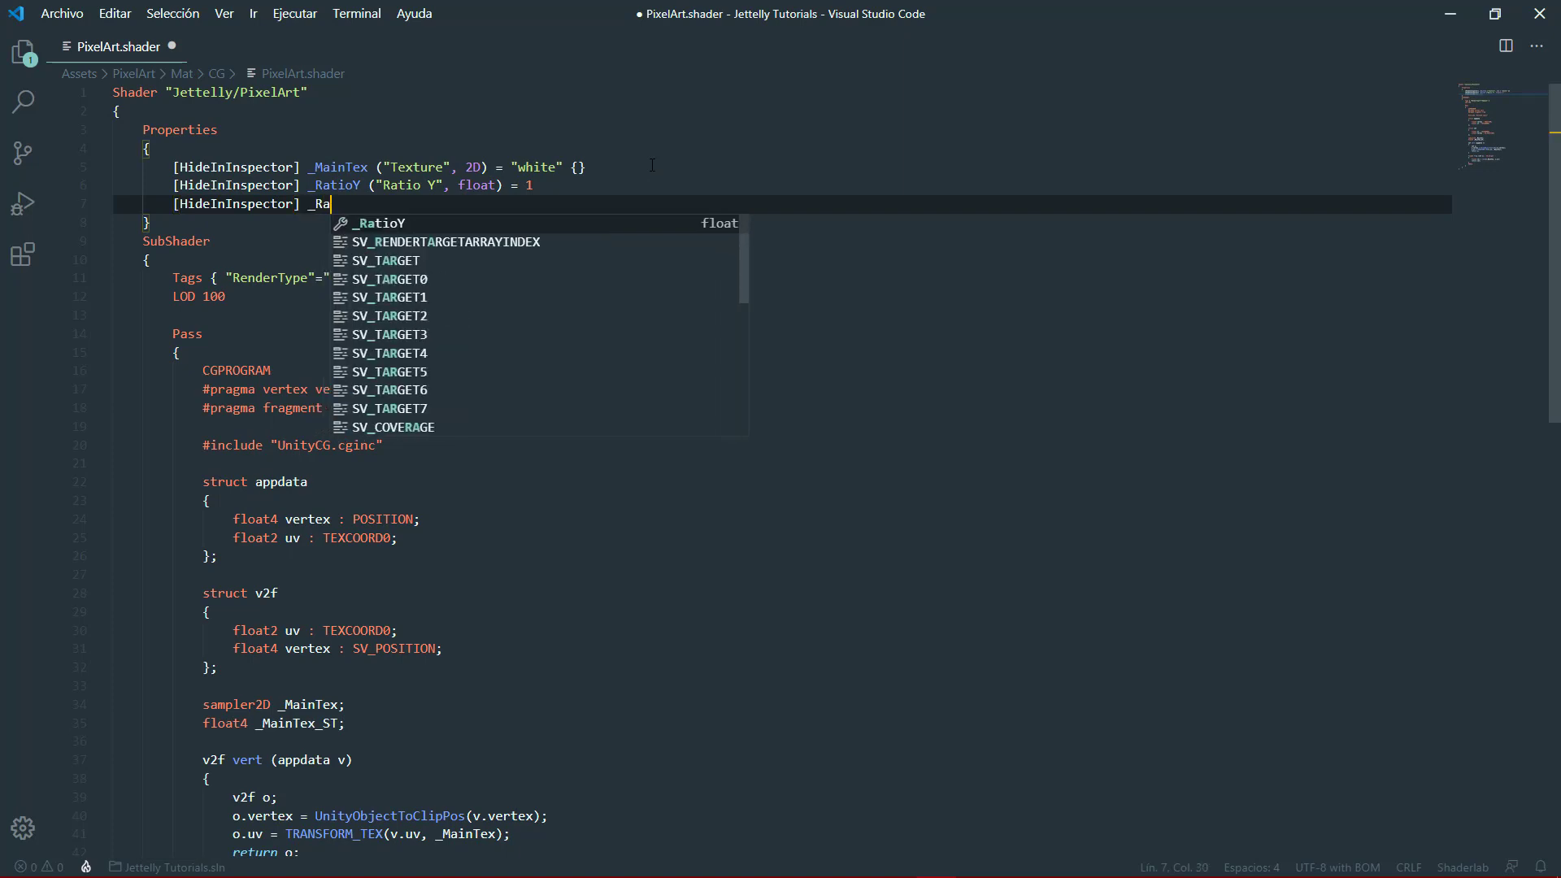
text(tioX ()
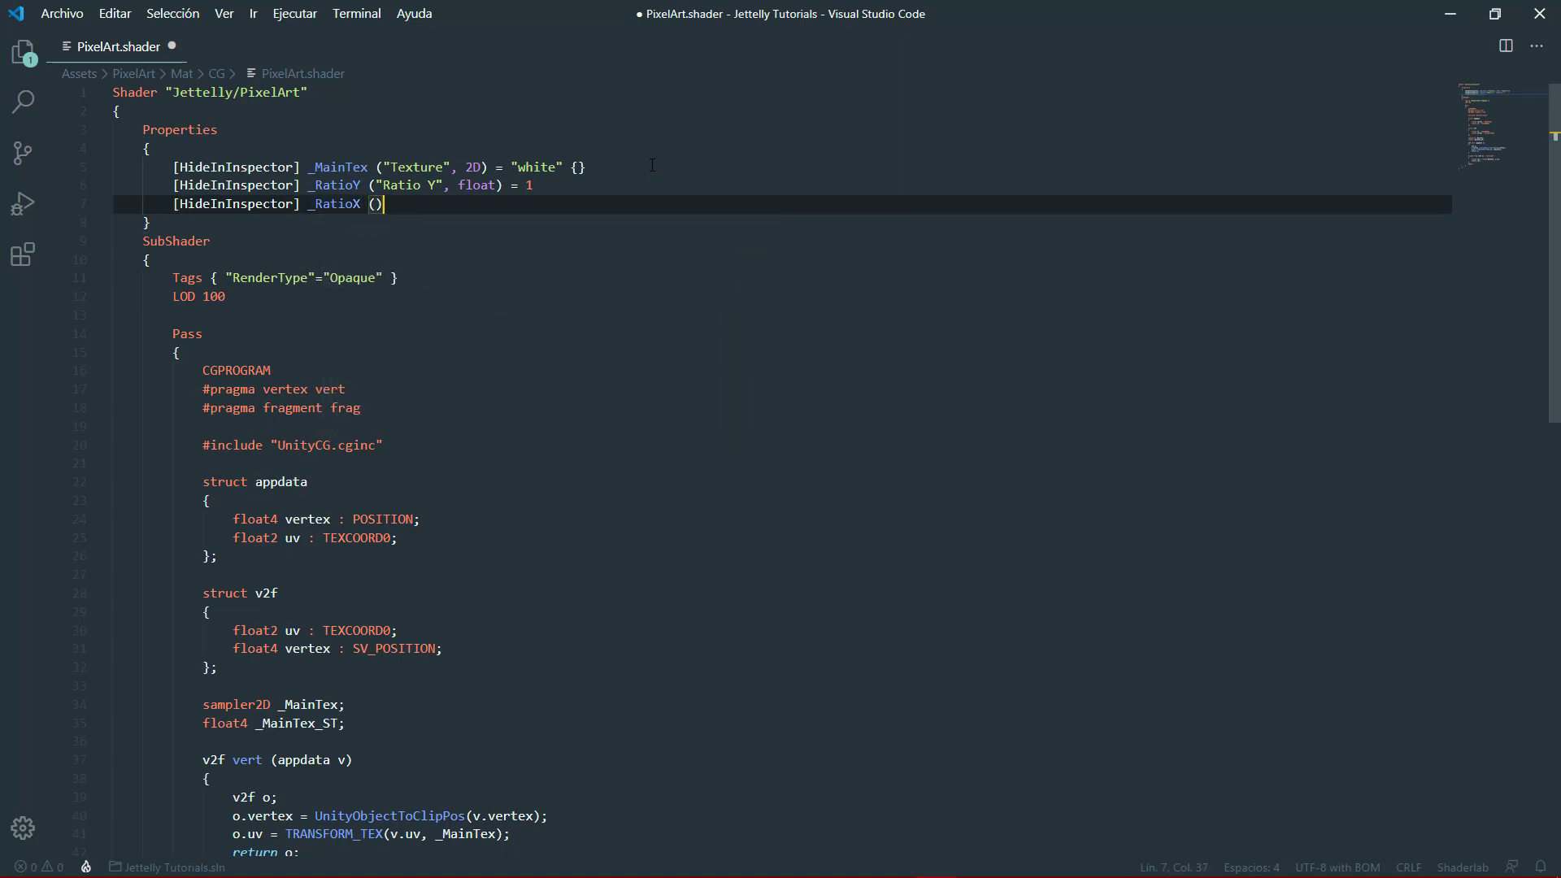
text(")
text(Ratio X)
text(", fl)
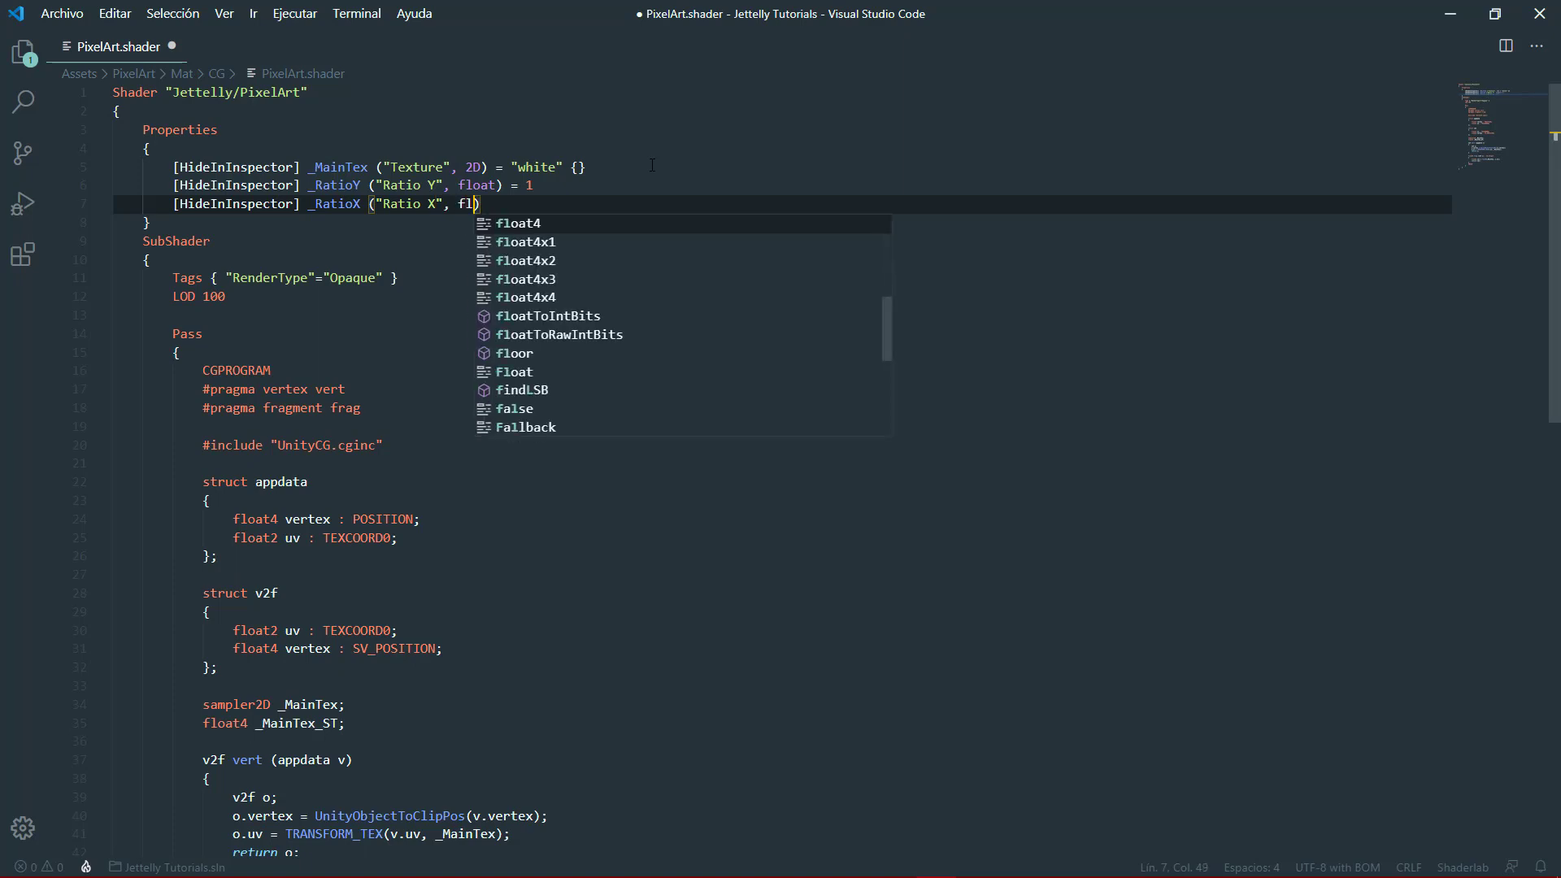
text(oat) = 1)
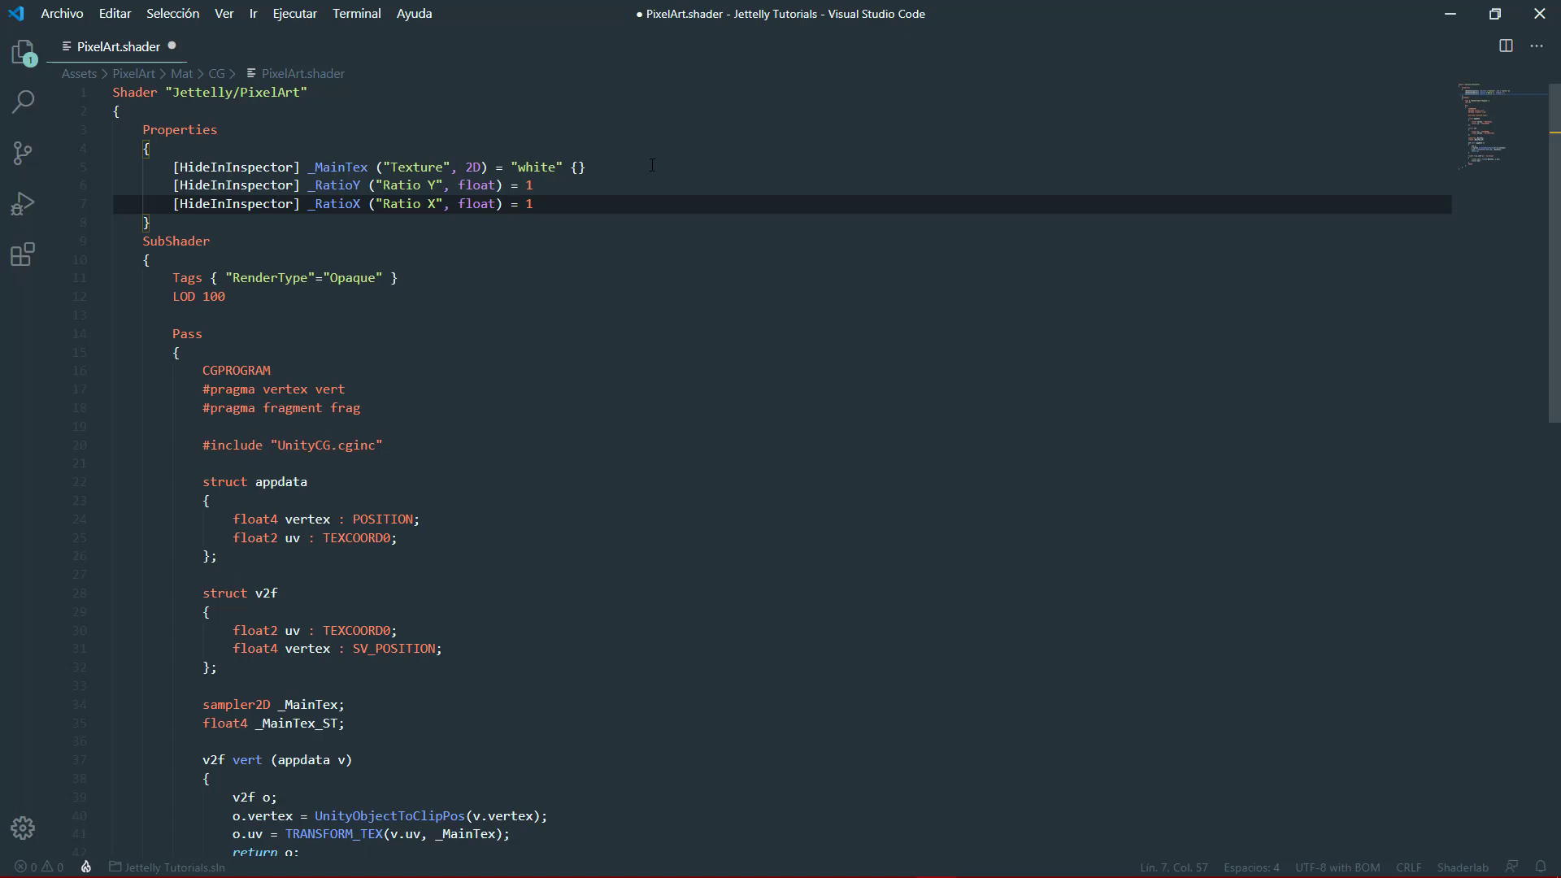
- Add a _Bits ("Bits", float) = 0 property and prefix it with a KeywordEnum attribute
key(Return)
key(Return)
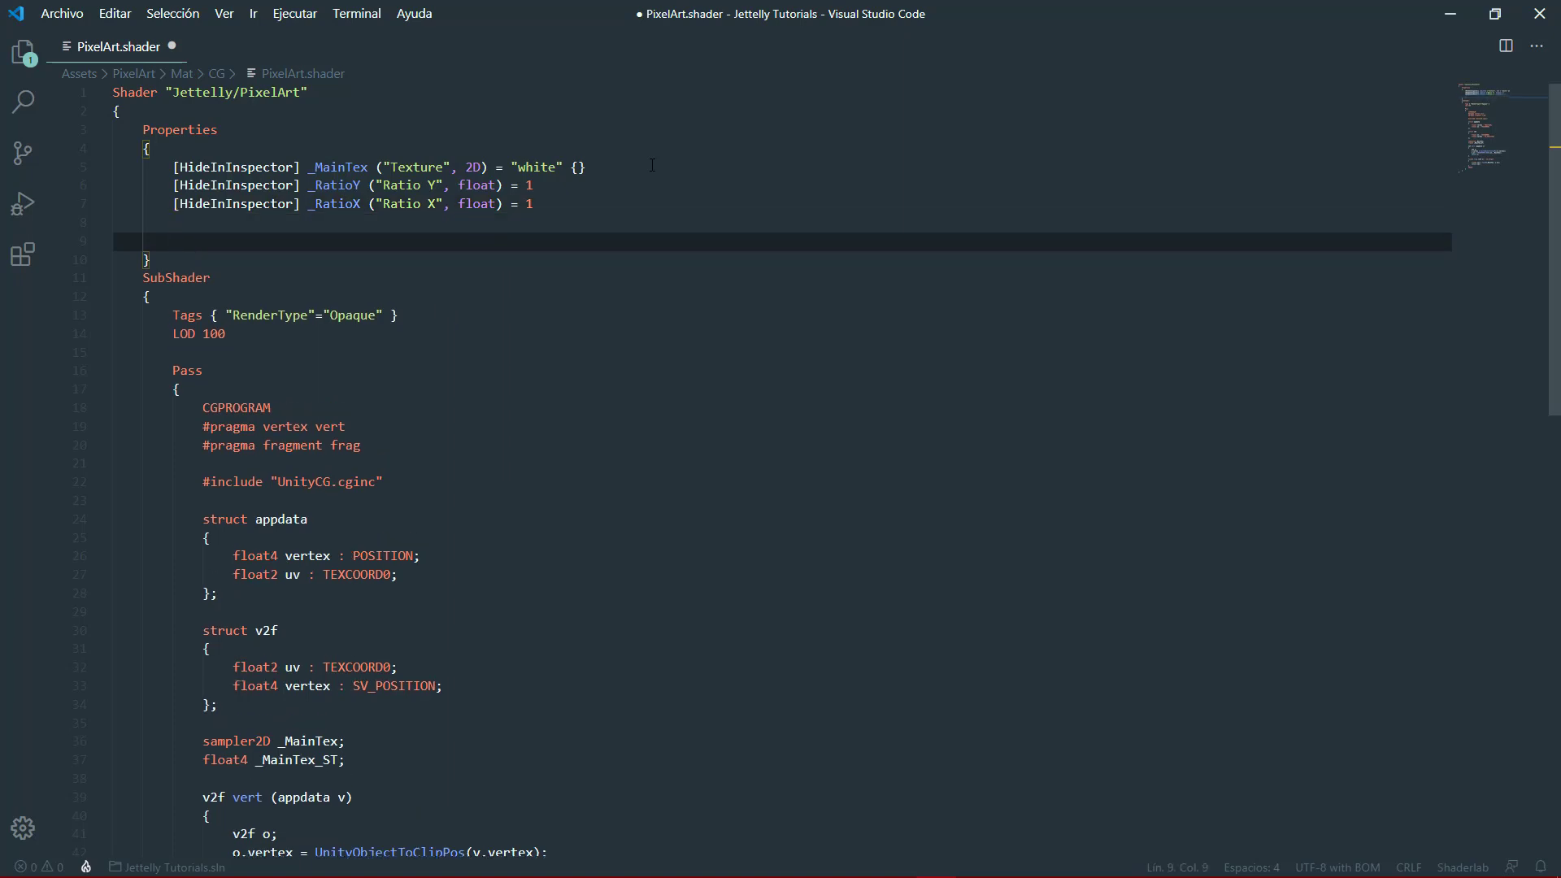
text(_Bits )
text(())
text("Bi)
text(ts")
text(, float))
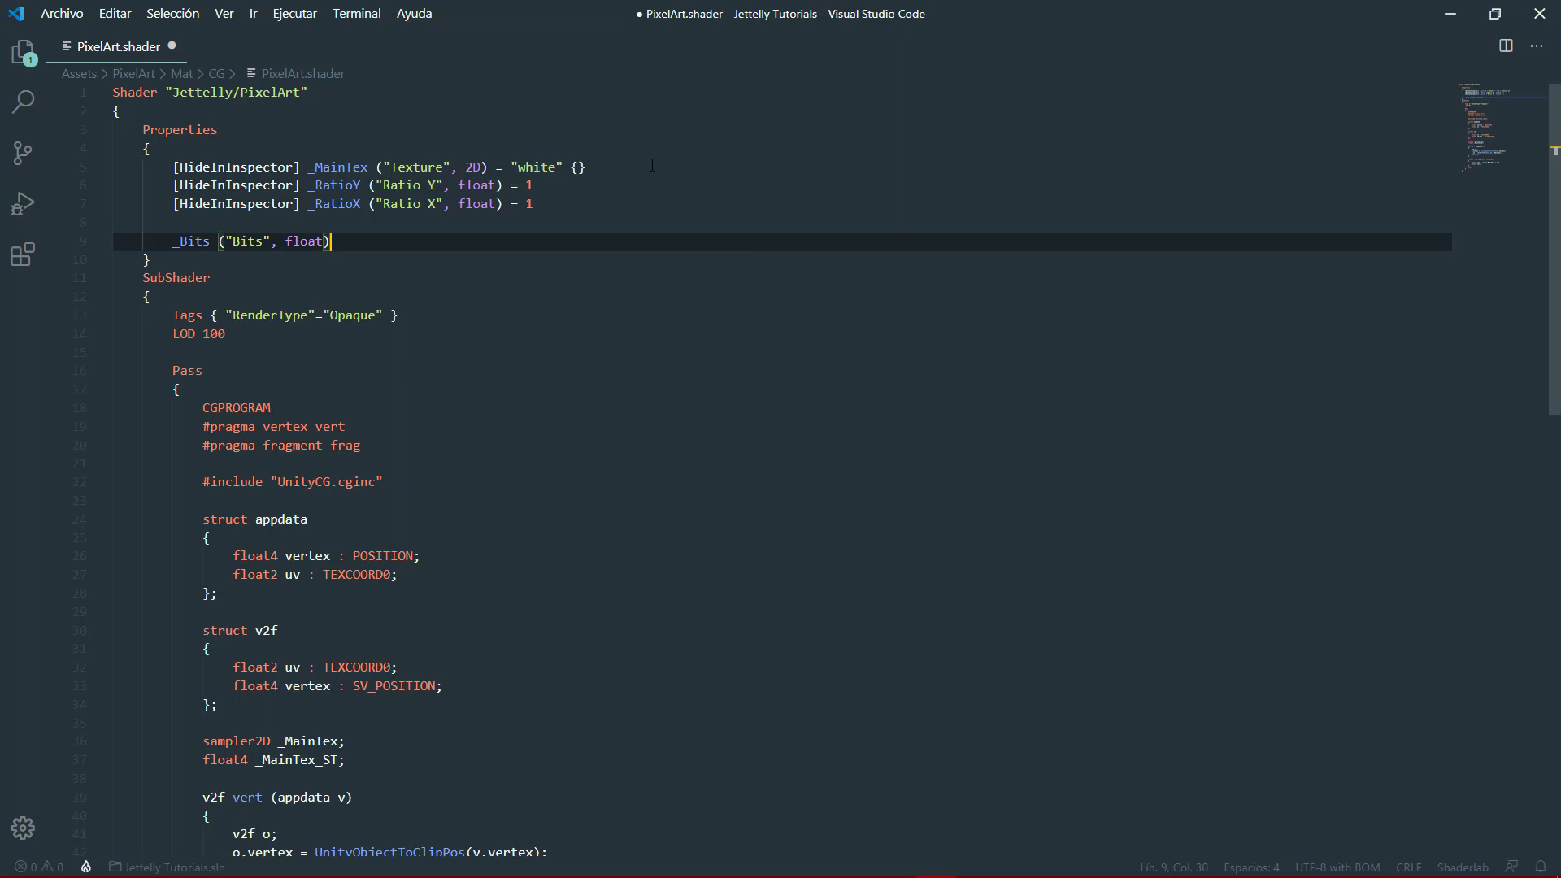
text( = 0)
click(174, 241)
text([])
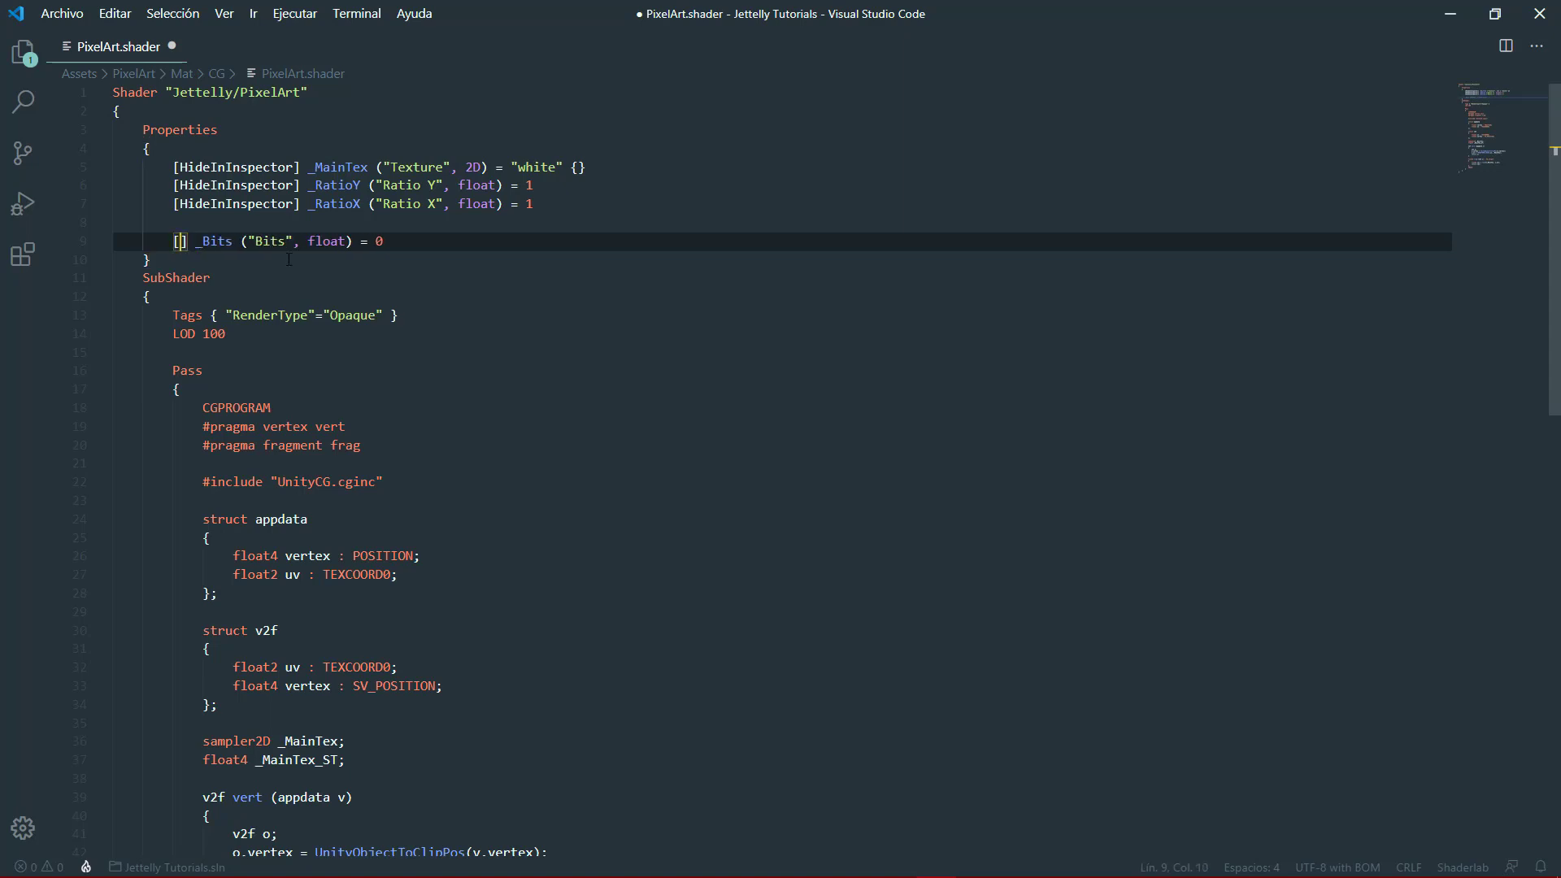
key(Left)
key(Left)
text(Keyword)
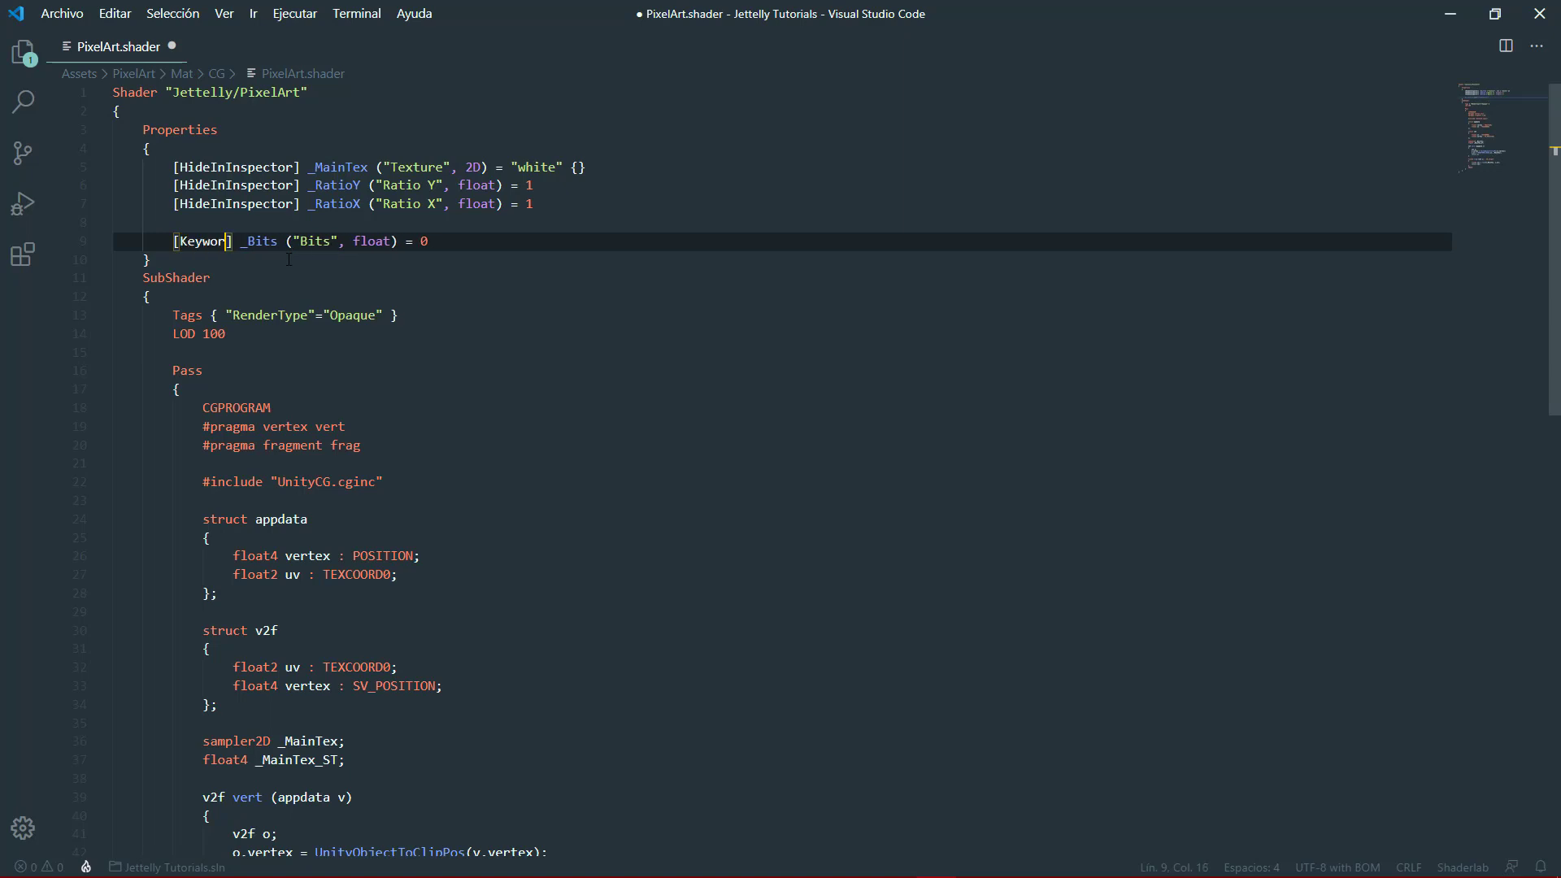
text(Enum()
- Fill the KeywordEnum options with B8, B16, B32, fixing the separator typo after B8
key(Left)
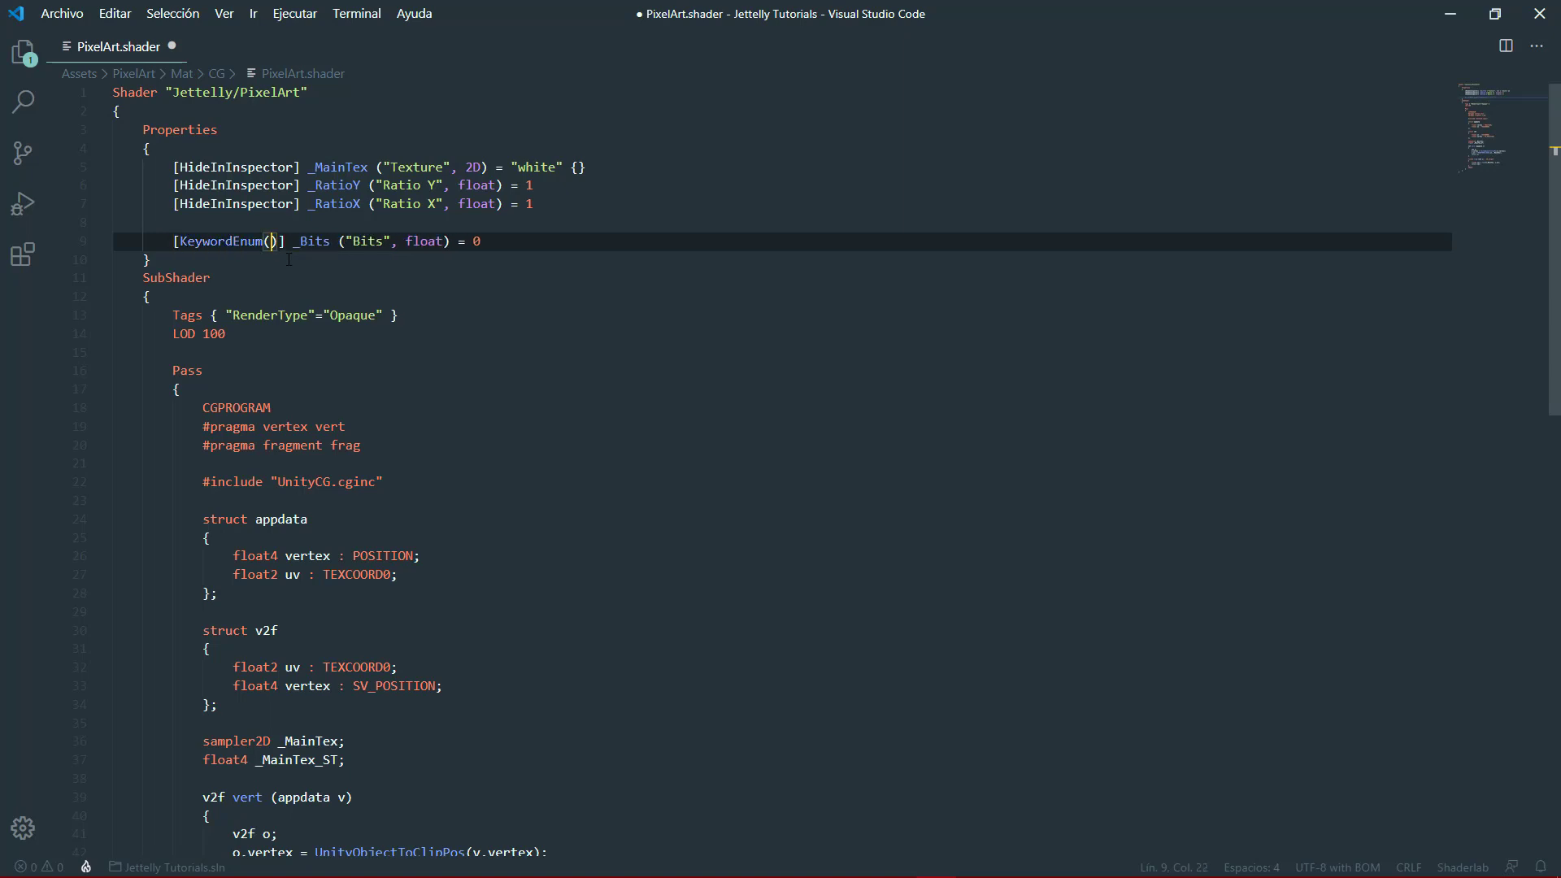
text(B)
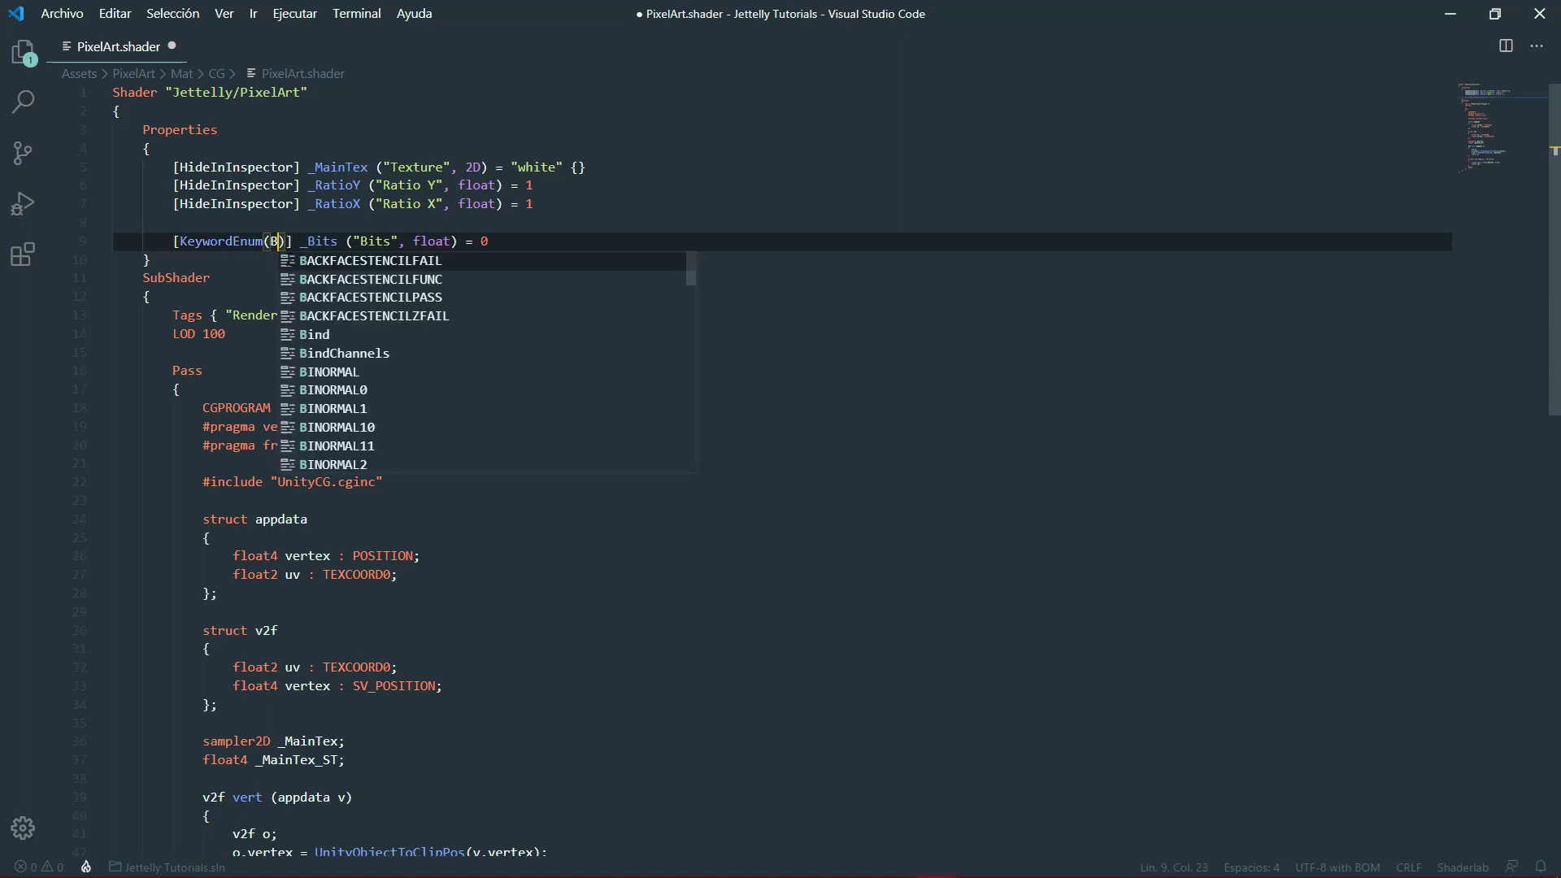
text(8. B)
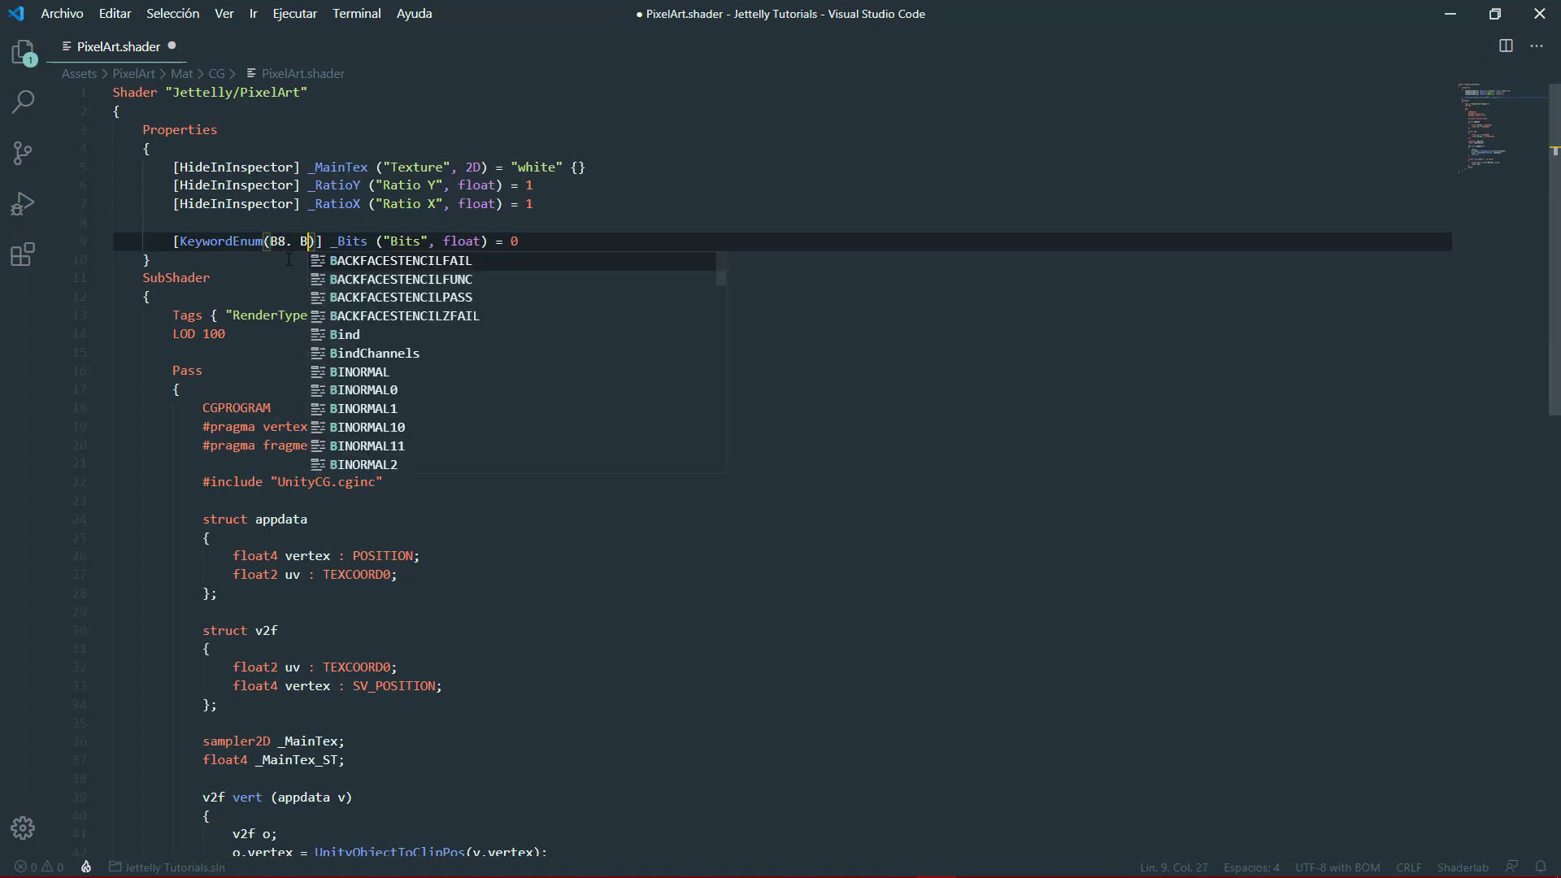
text(16,)
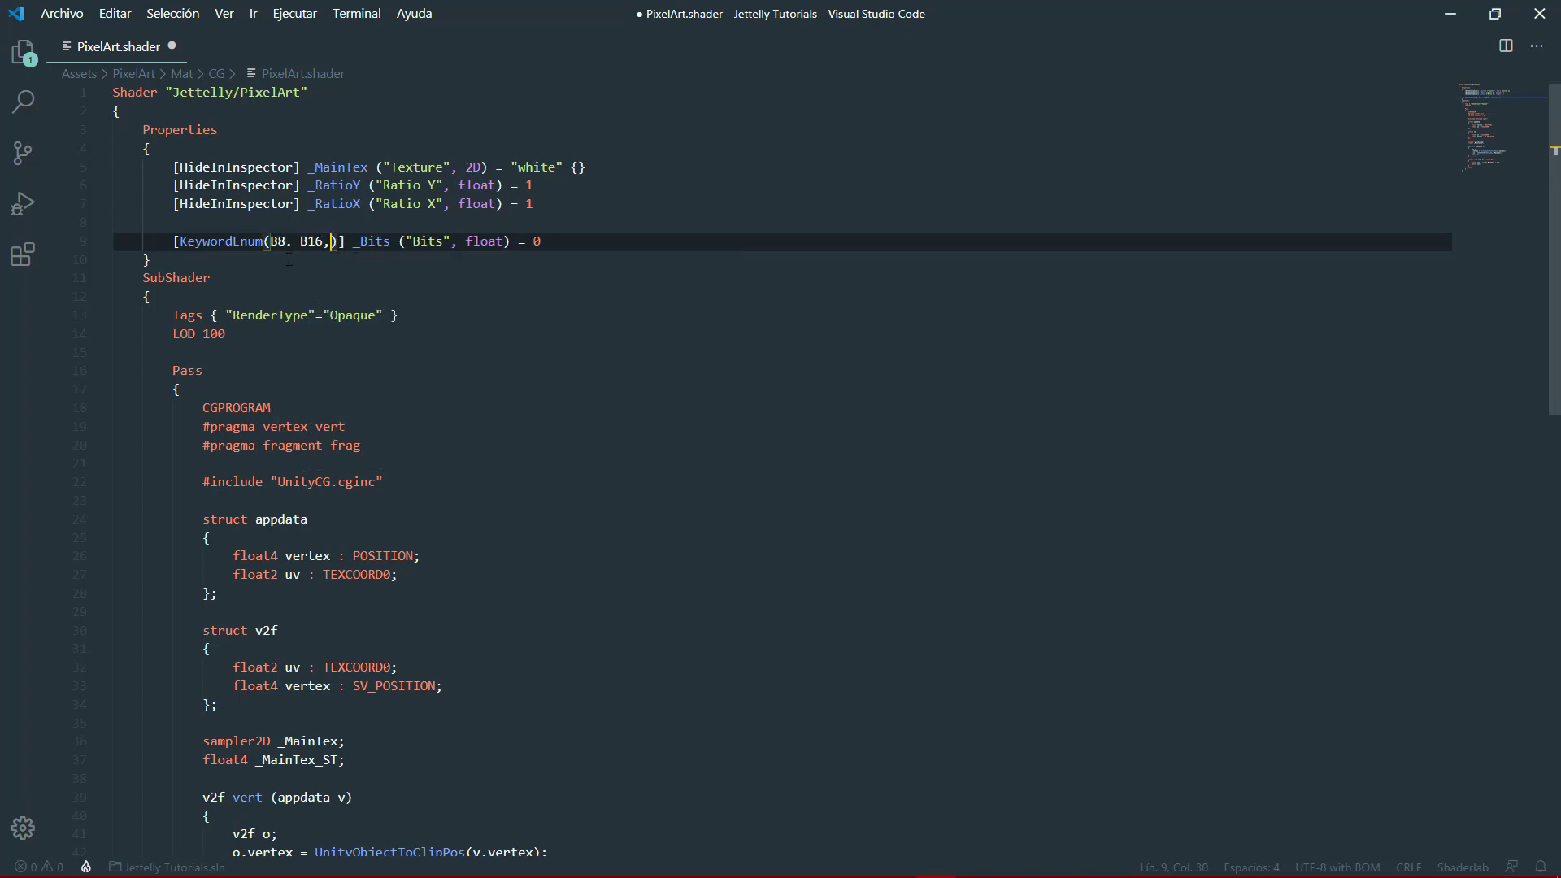
key(BackSpace)
key(BackSpace)
text(,)
key(Right)
key(Right)
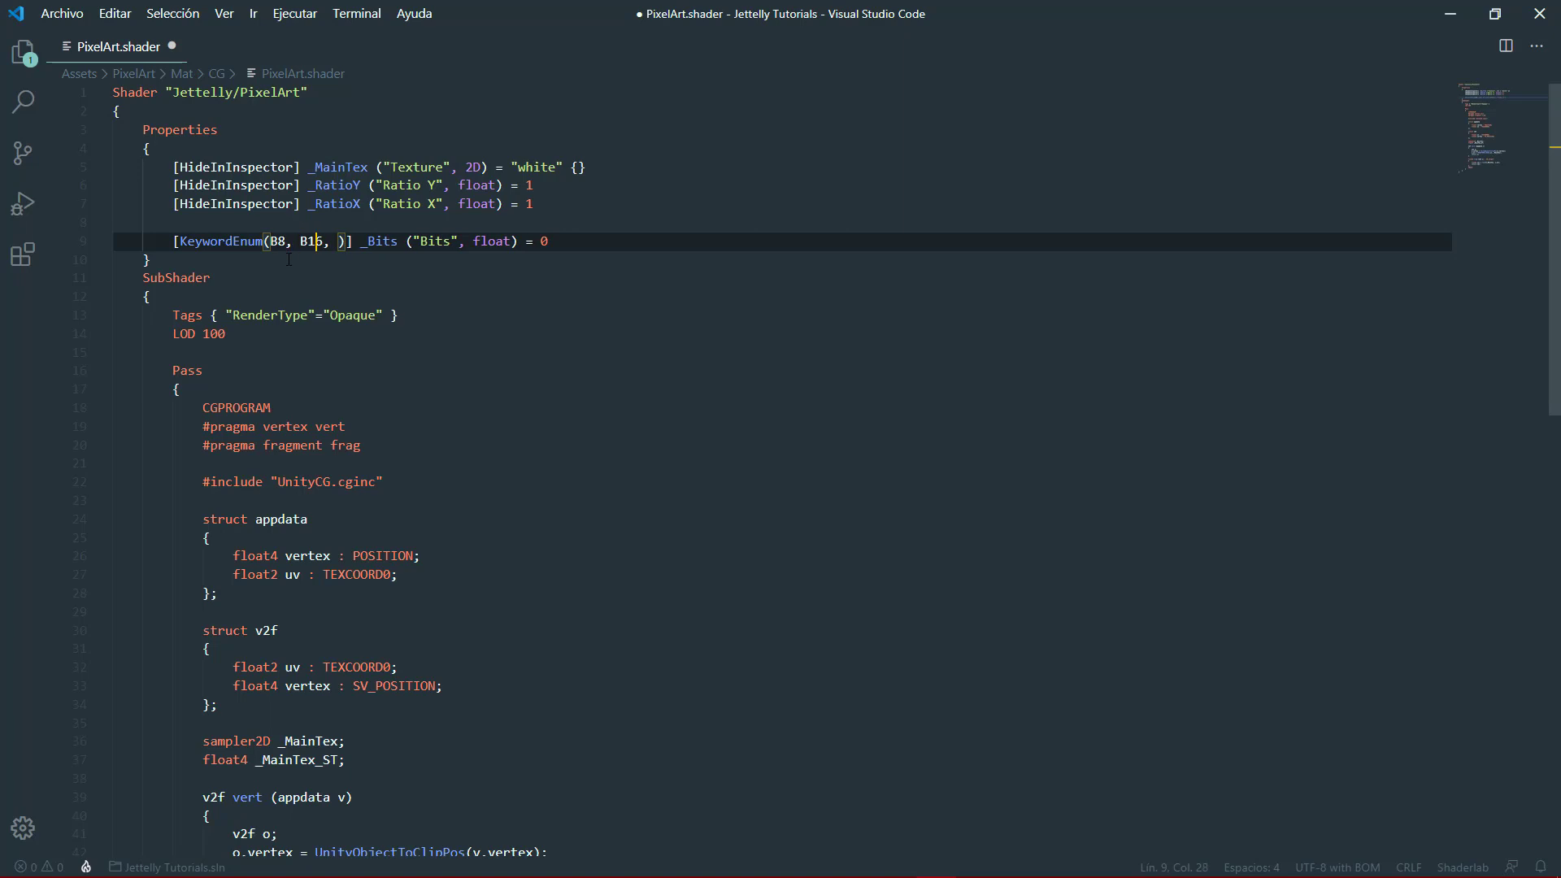
text(B32)
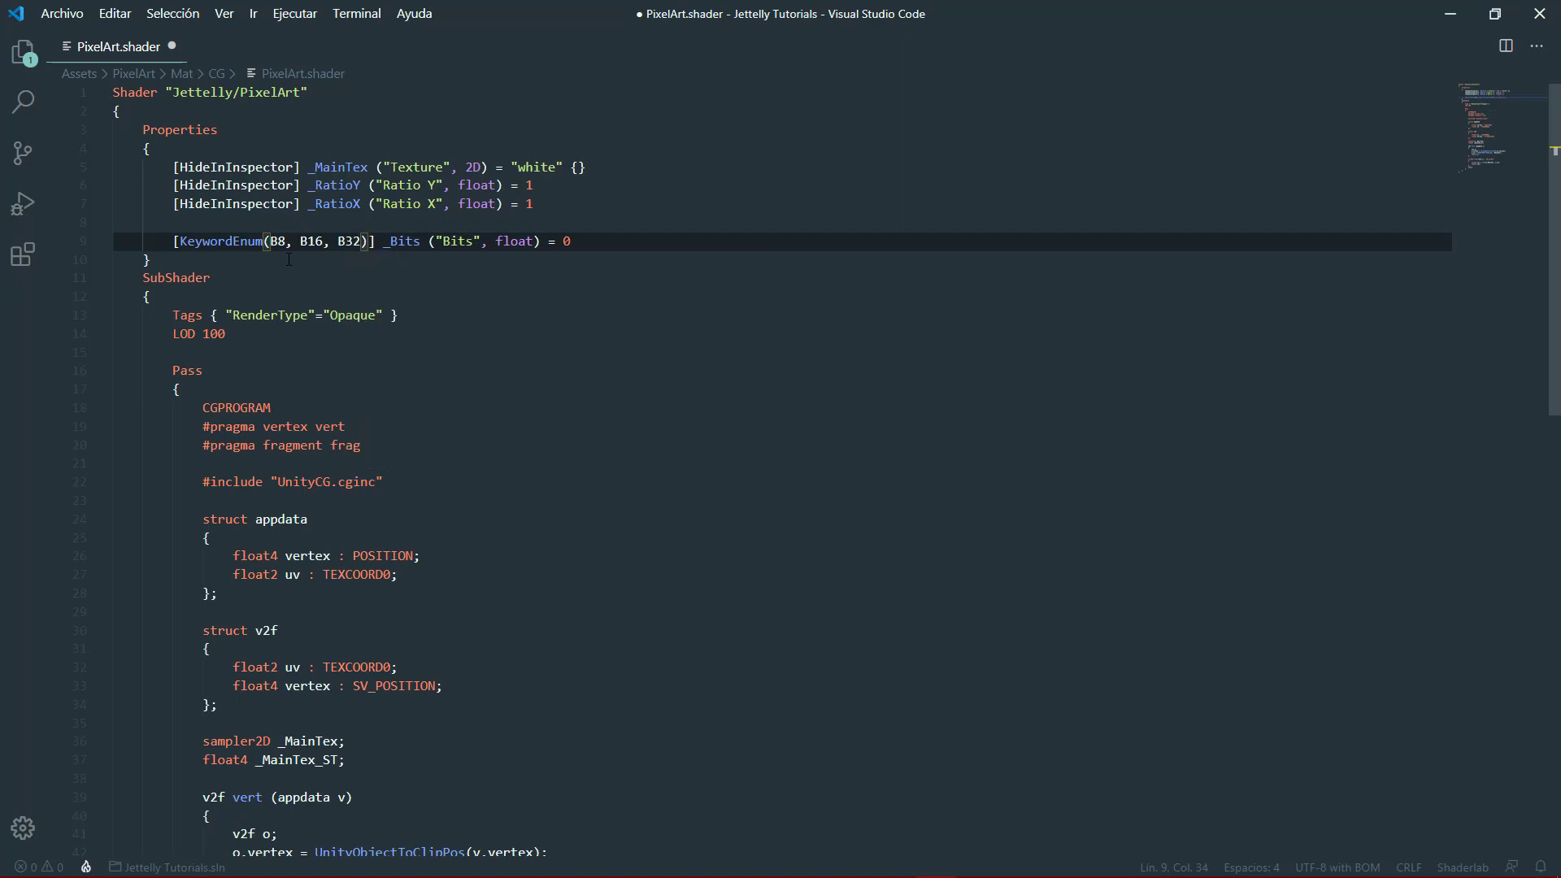
click(641, 234)
- Declare float _RatioX; and float _RatioY; after _MainTex_ST, save, and return to Unity
scroll(455, 407, down, 2)
scroll(361, 555, down, 2)
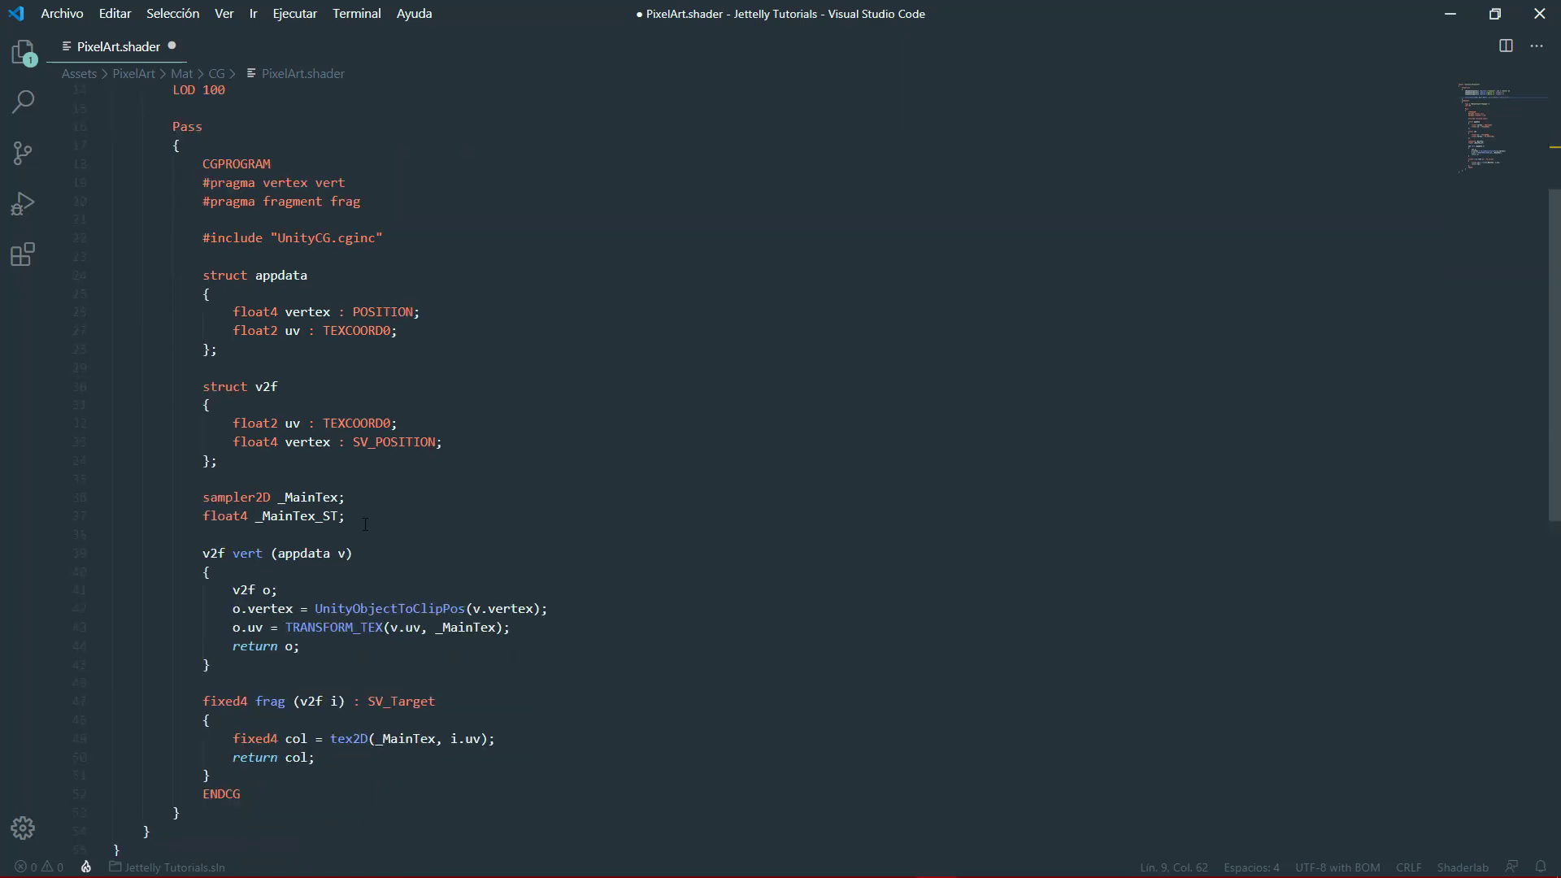
click(365, 525)
key(Return)
text(f)
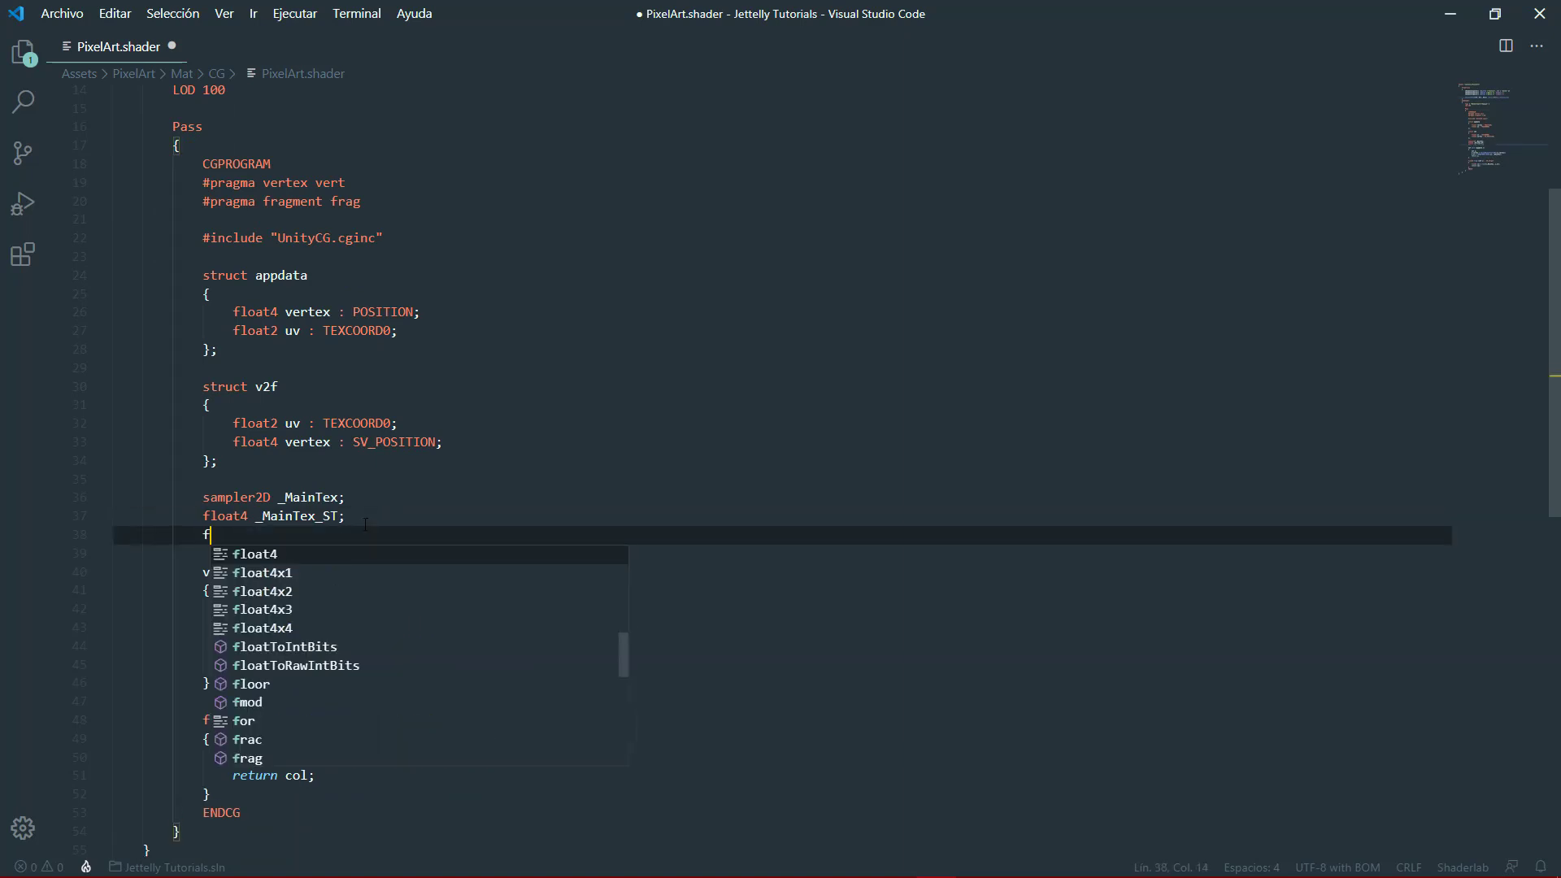
text(loat _R)
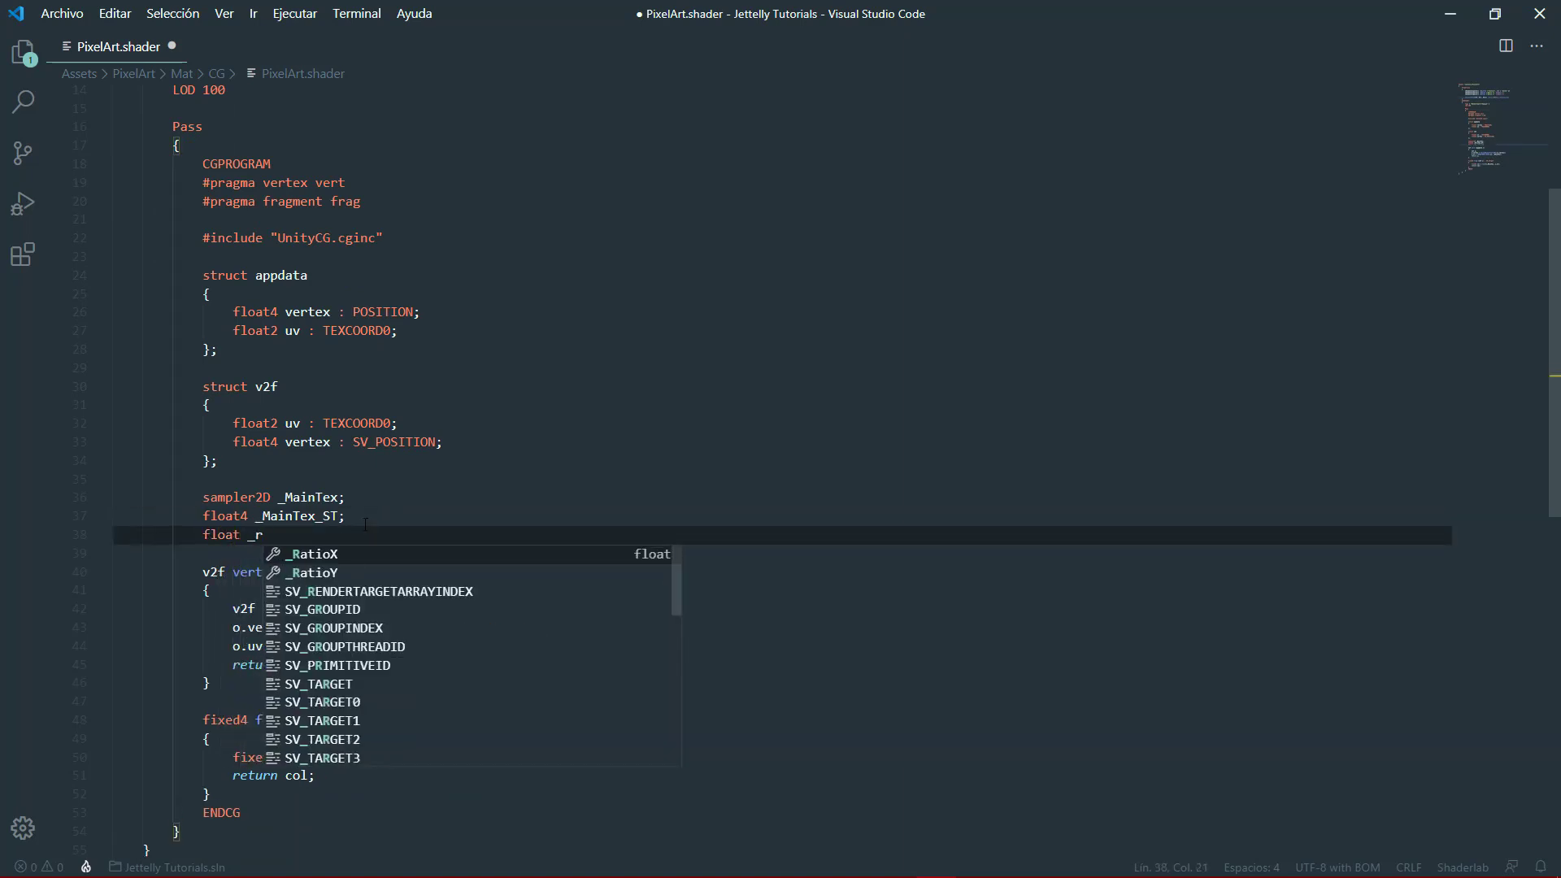
text(atioX;)
key(Return)
text(floa)
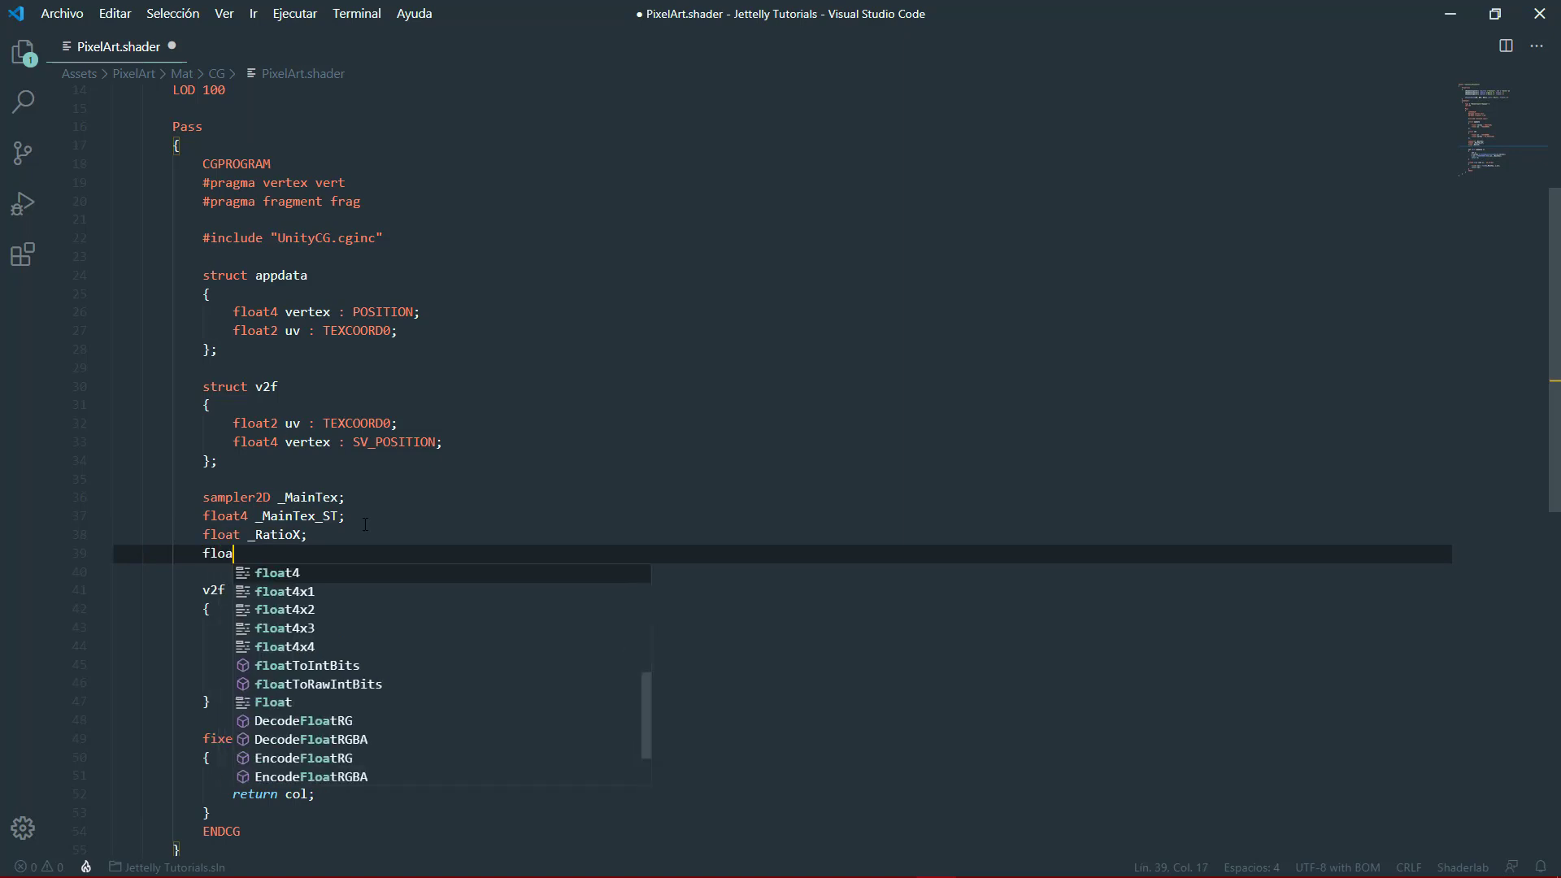
text(t _ra)
key(Down)
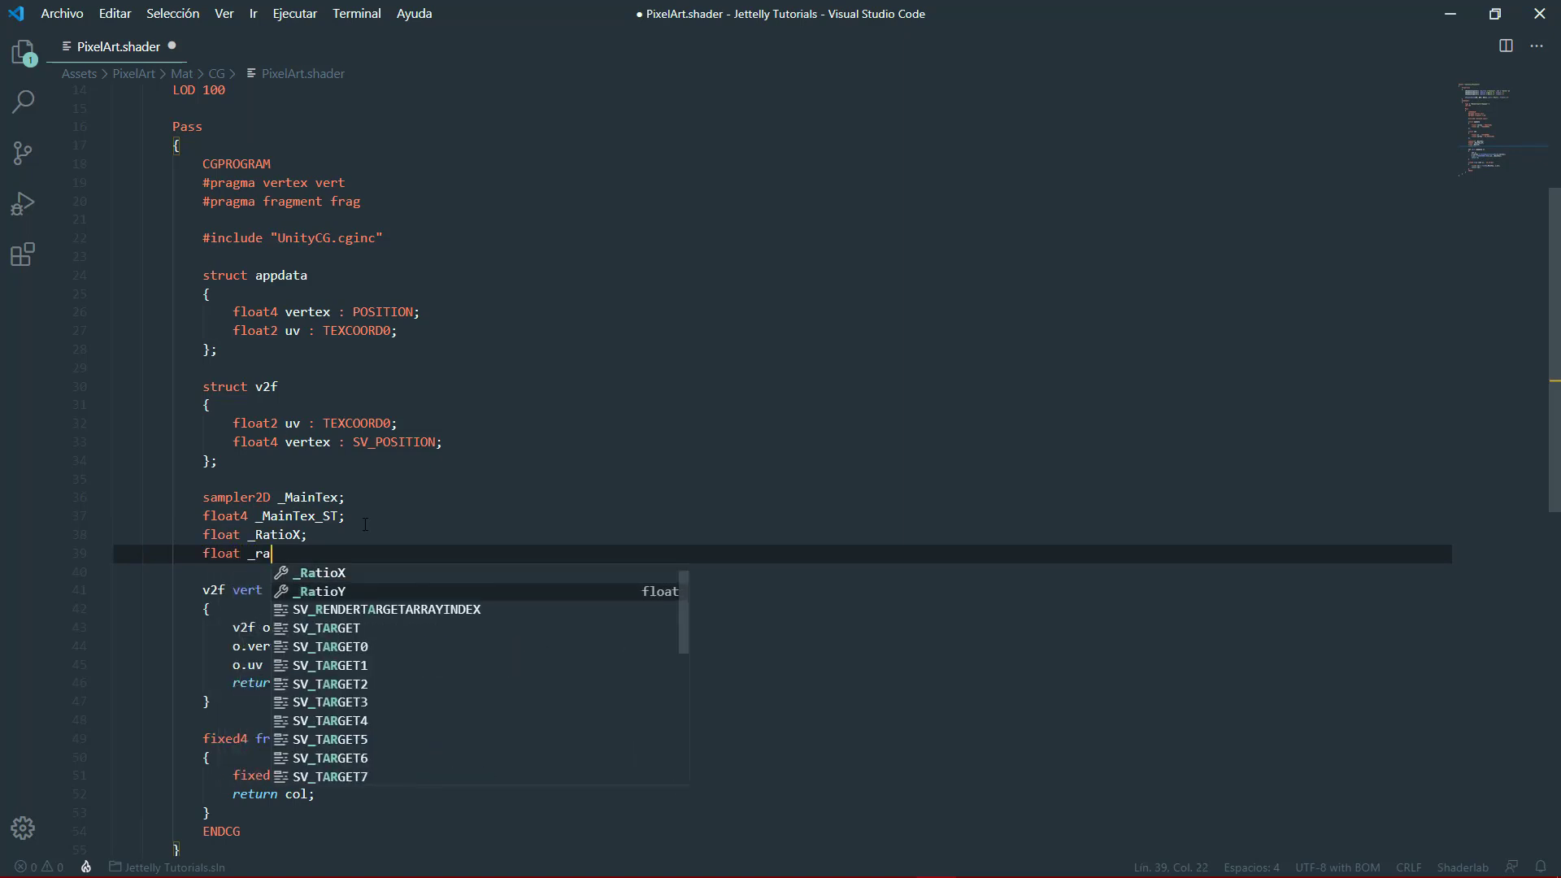
key(Return)
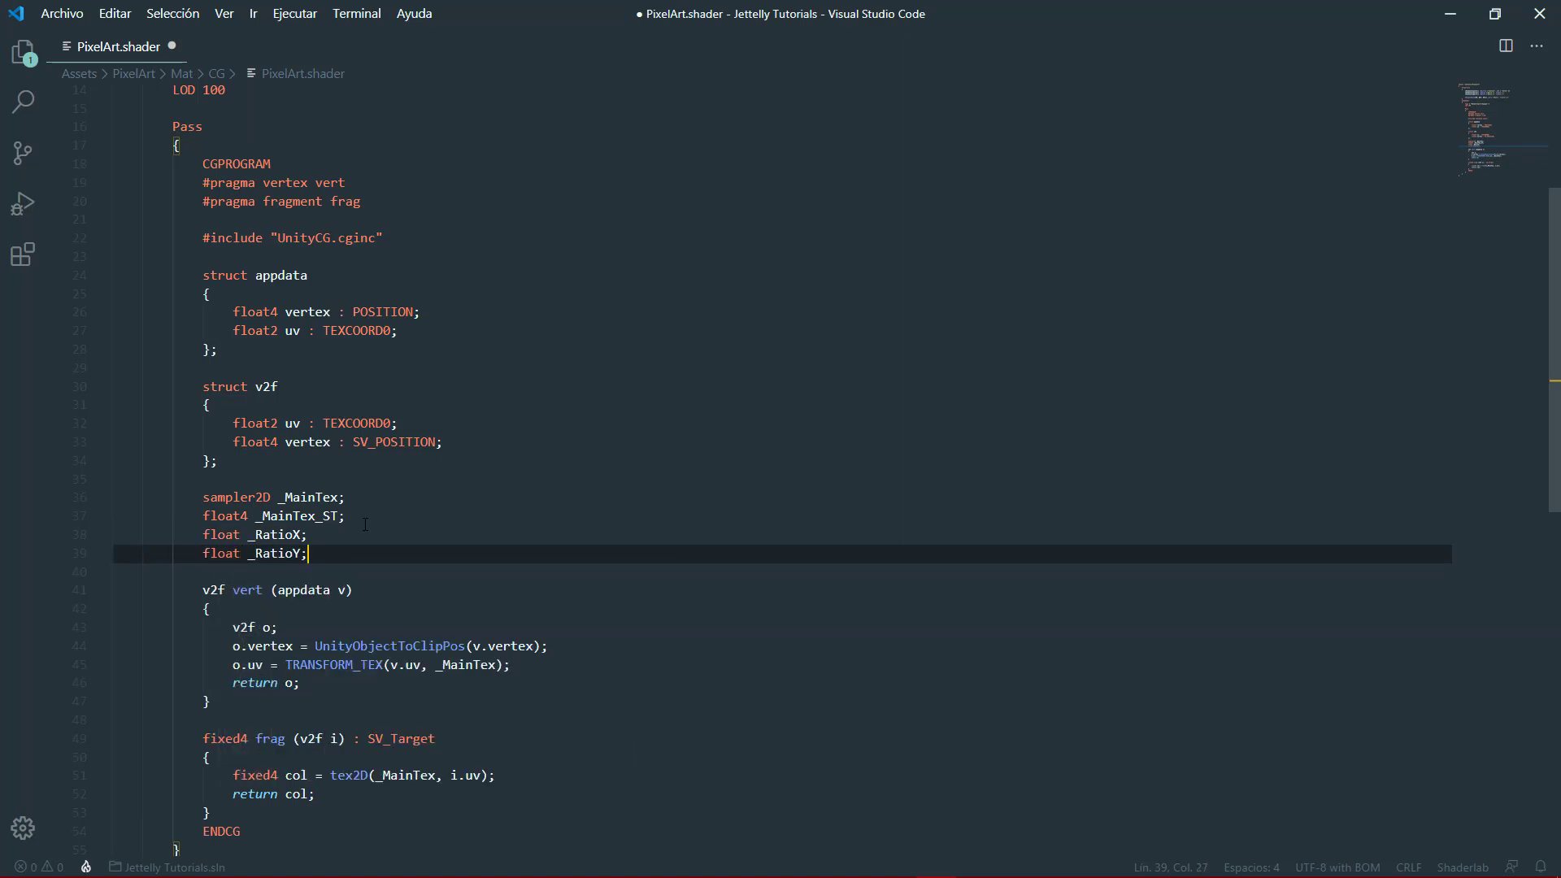
key(ctrl+s)
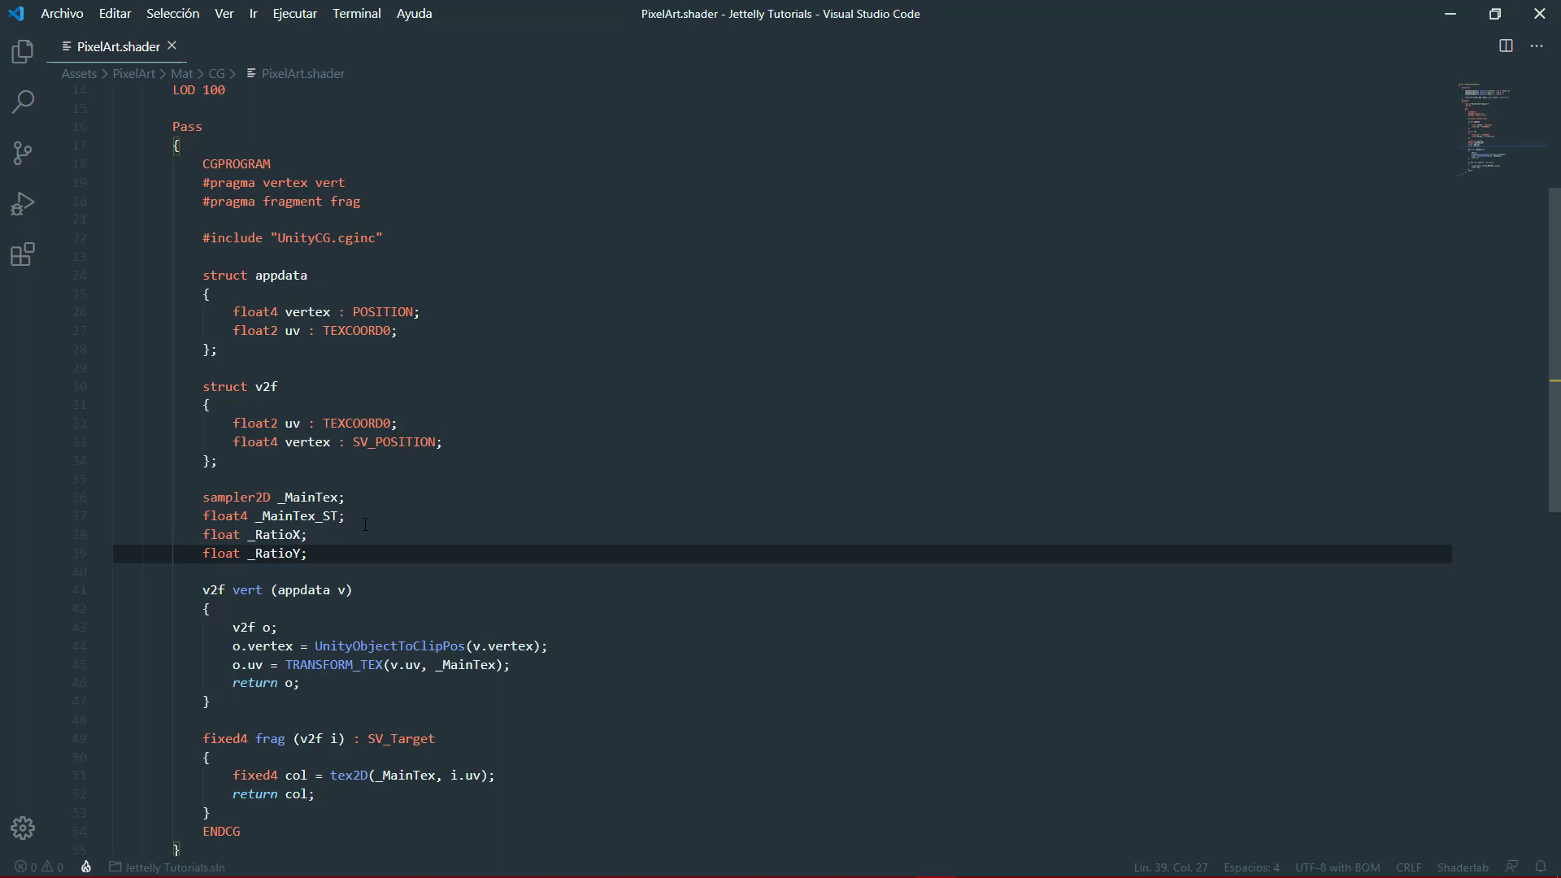
key(alt+Tab)
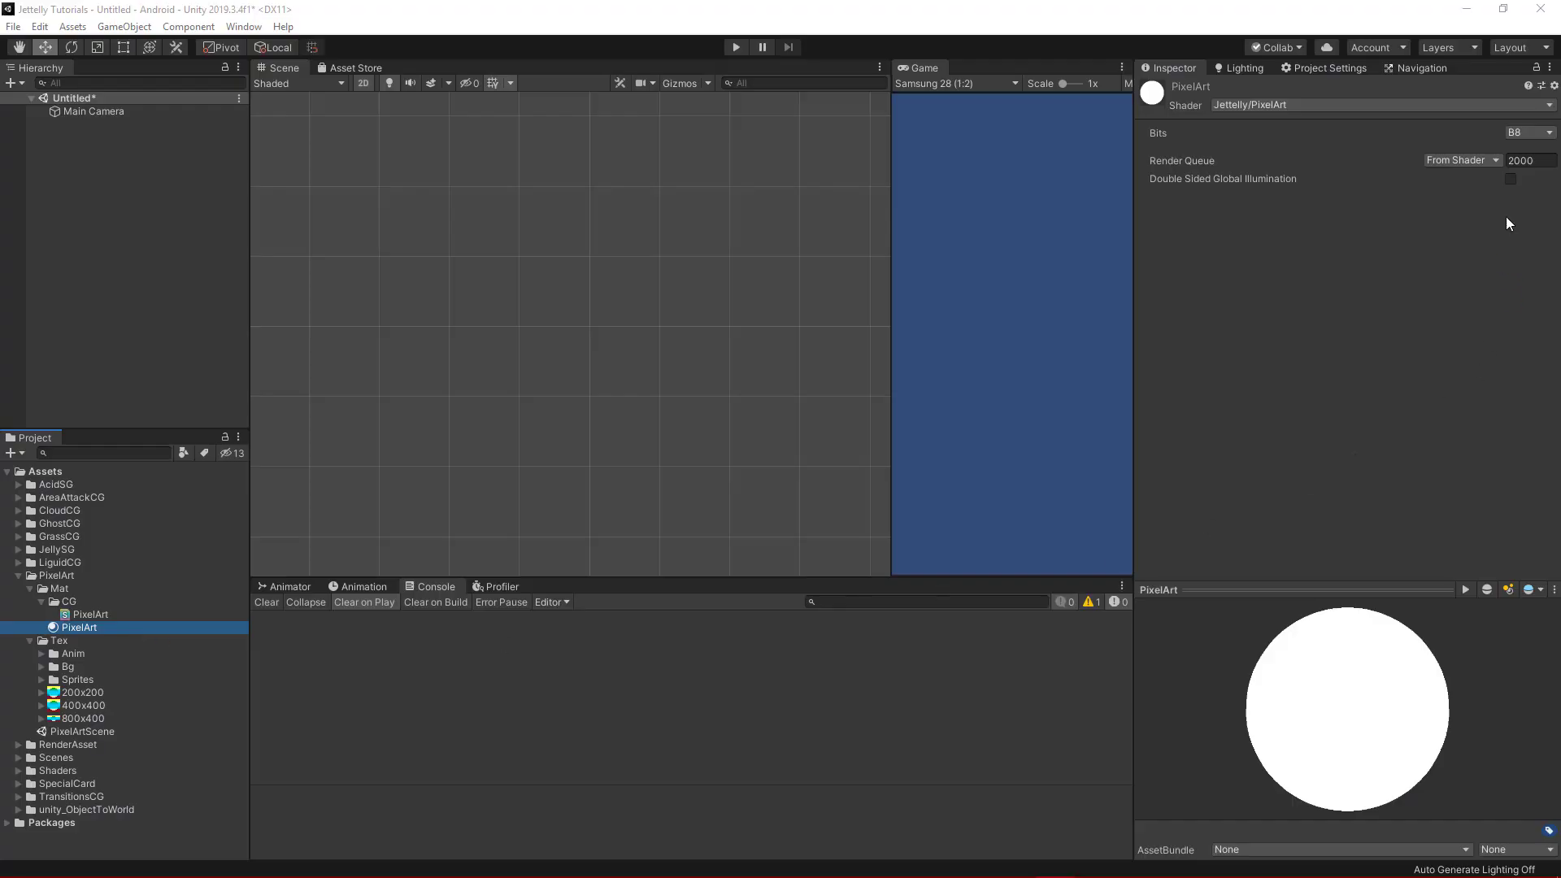
click(1527, 133)
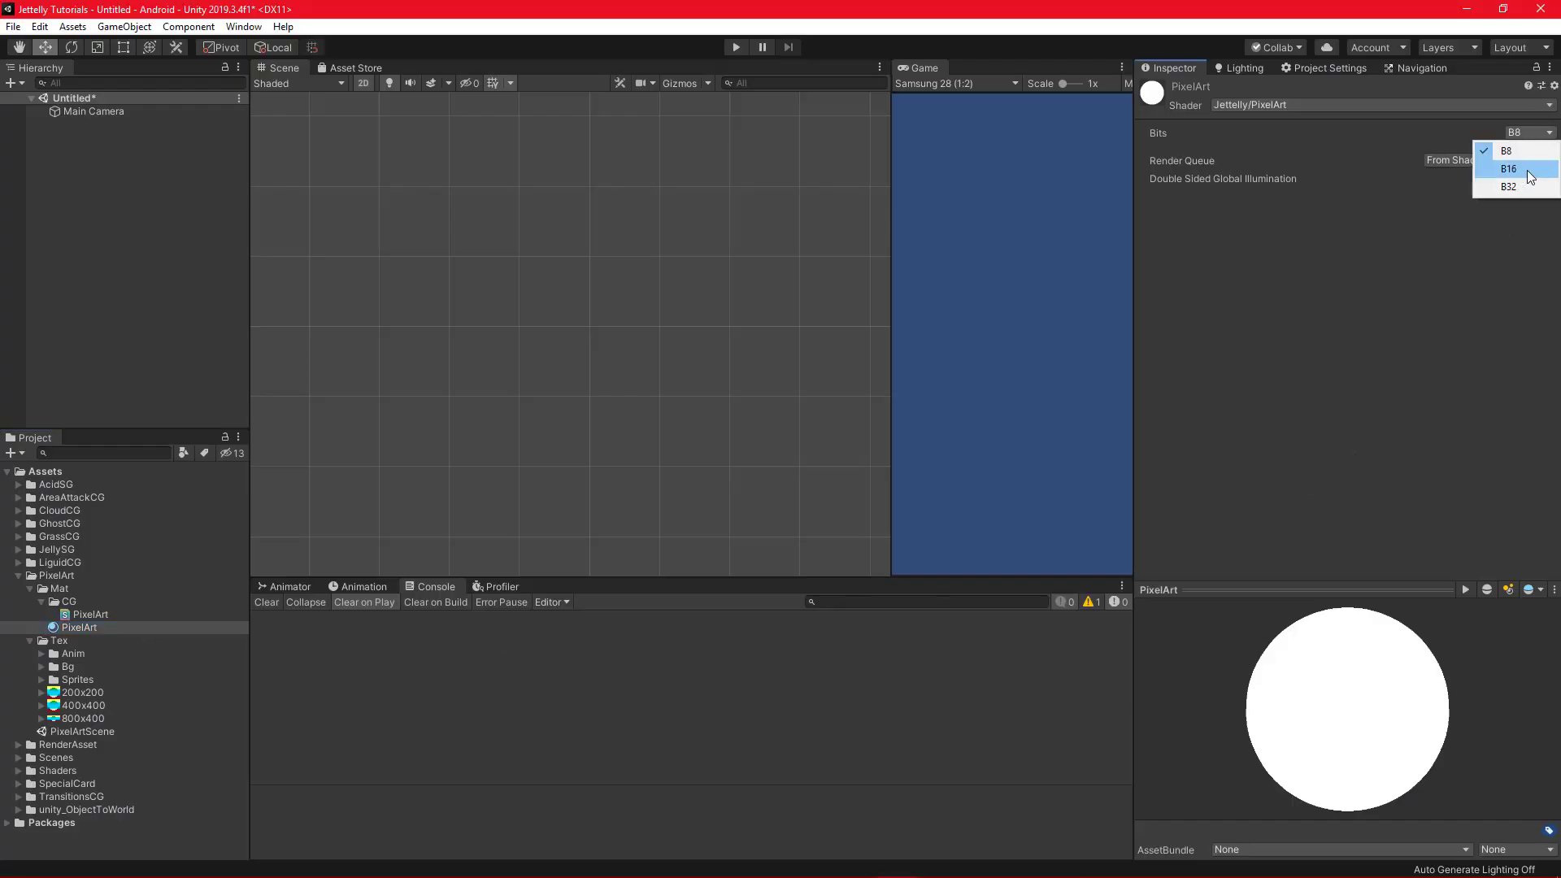
click(1529, 171)
click(1528, 133)
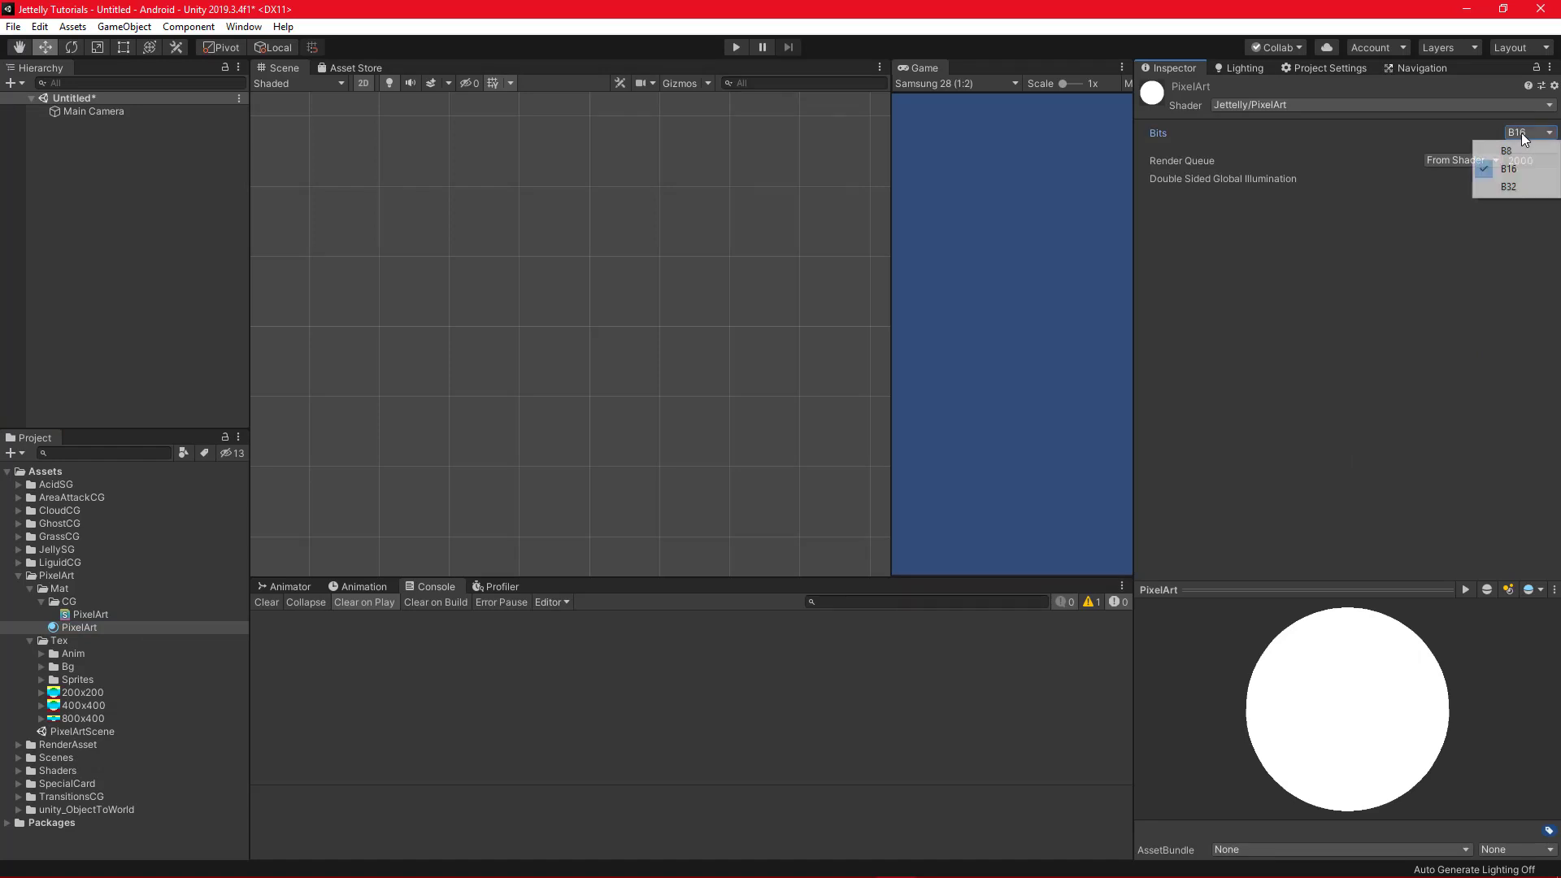
click(1525, 187)
click(1527, 133)
click(1523, 151)
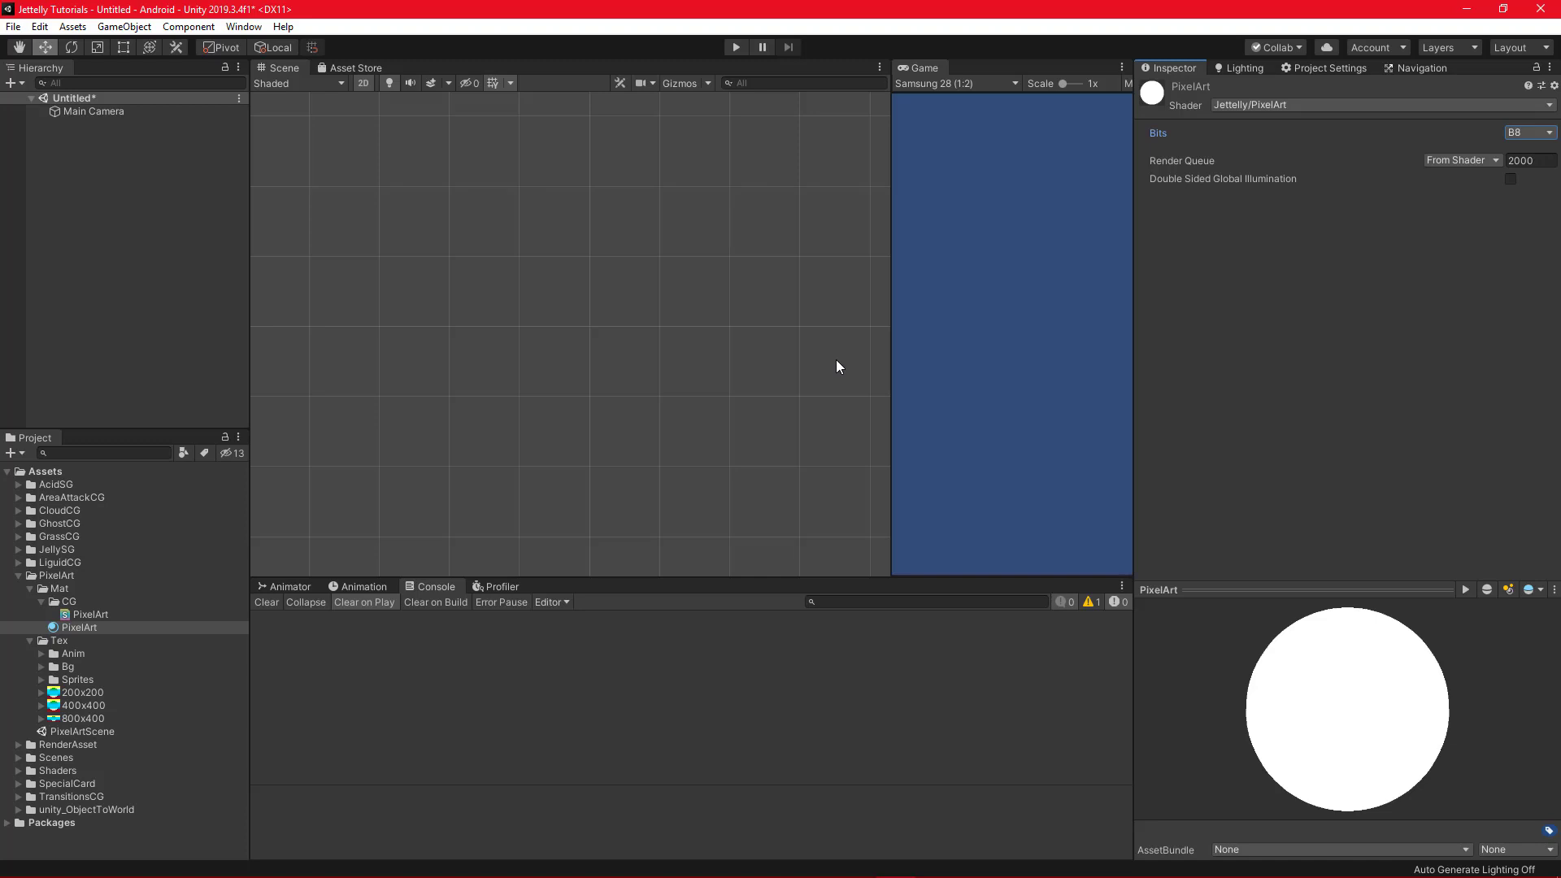
scroll(837, 367, up, 2)
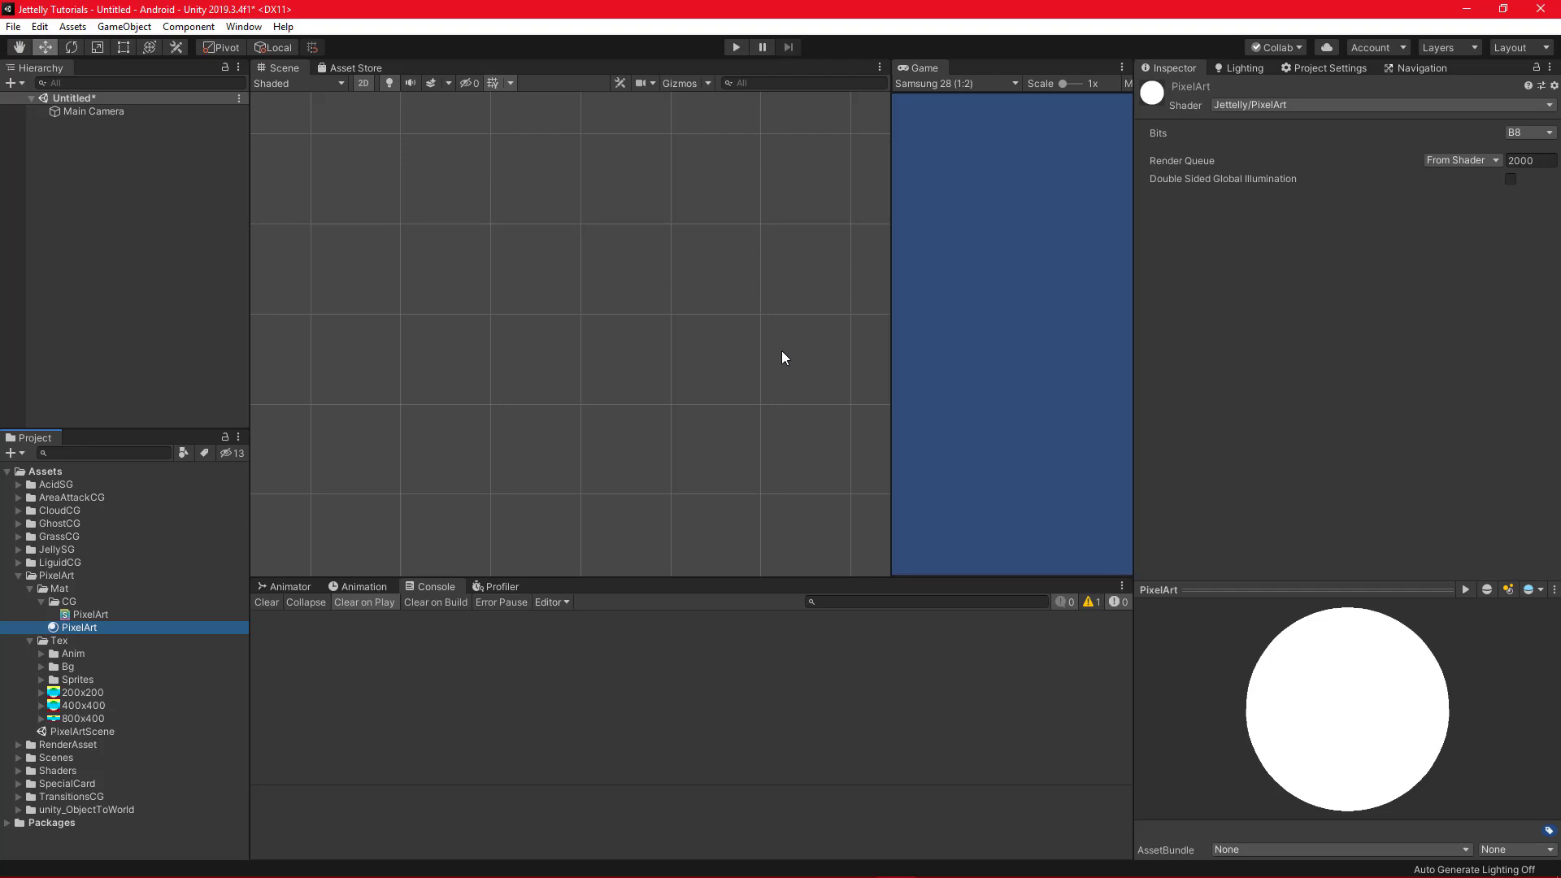
click(91, 692)
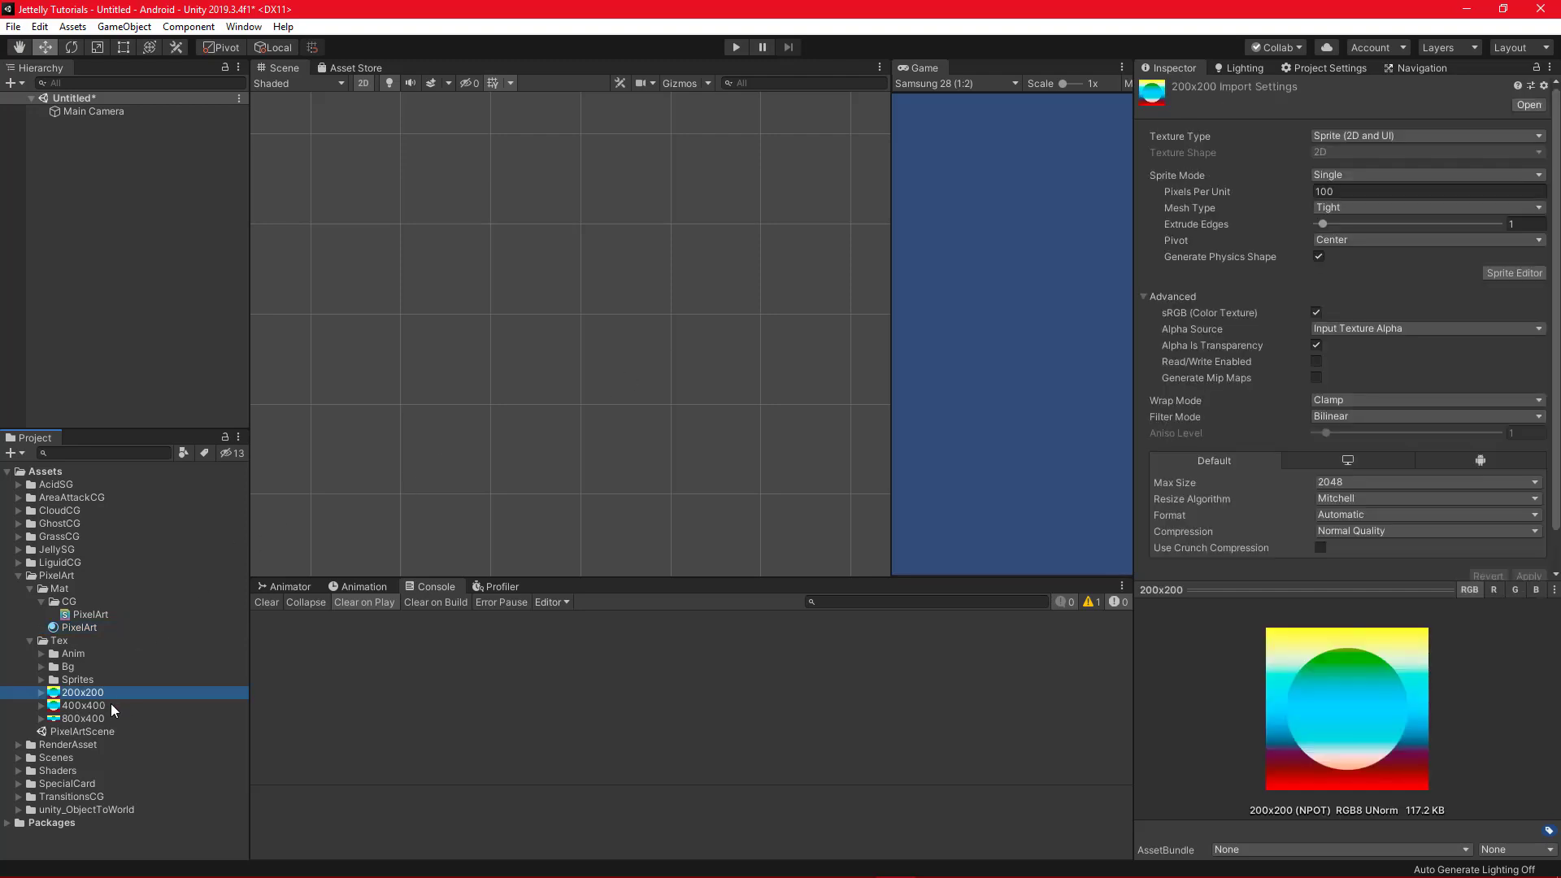
- Inspect the import settings of the 400x400, 800x400 and 200x200 textures
click(111, 704)
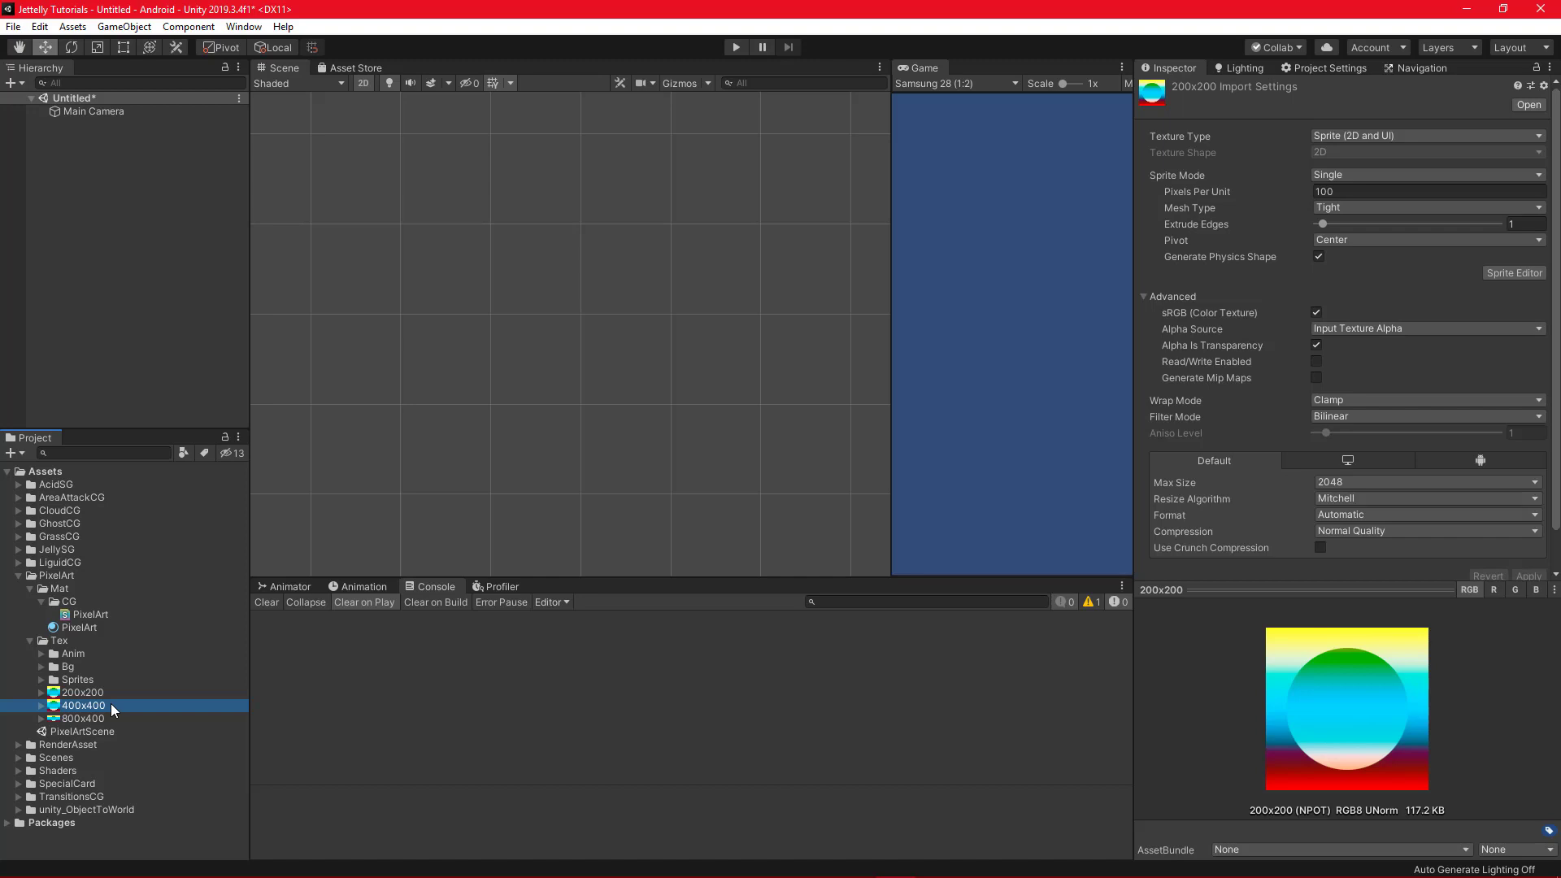
click(123, 717)
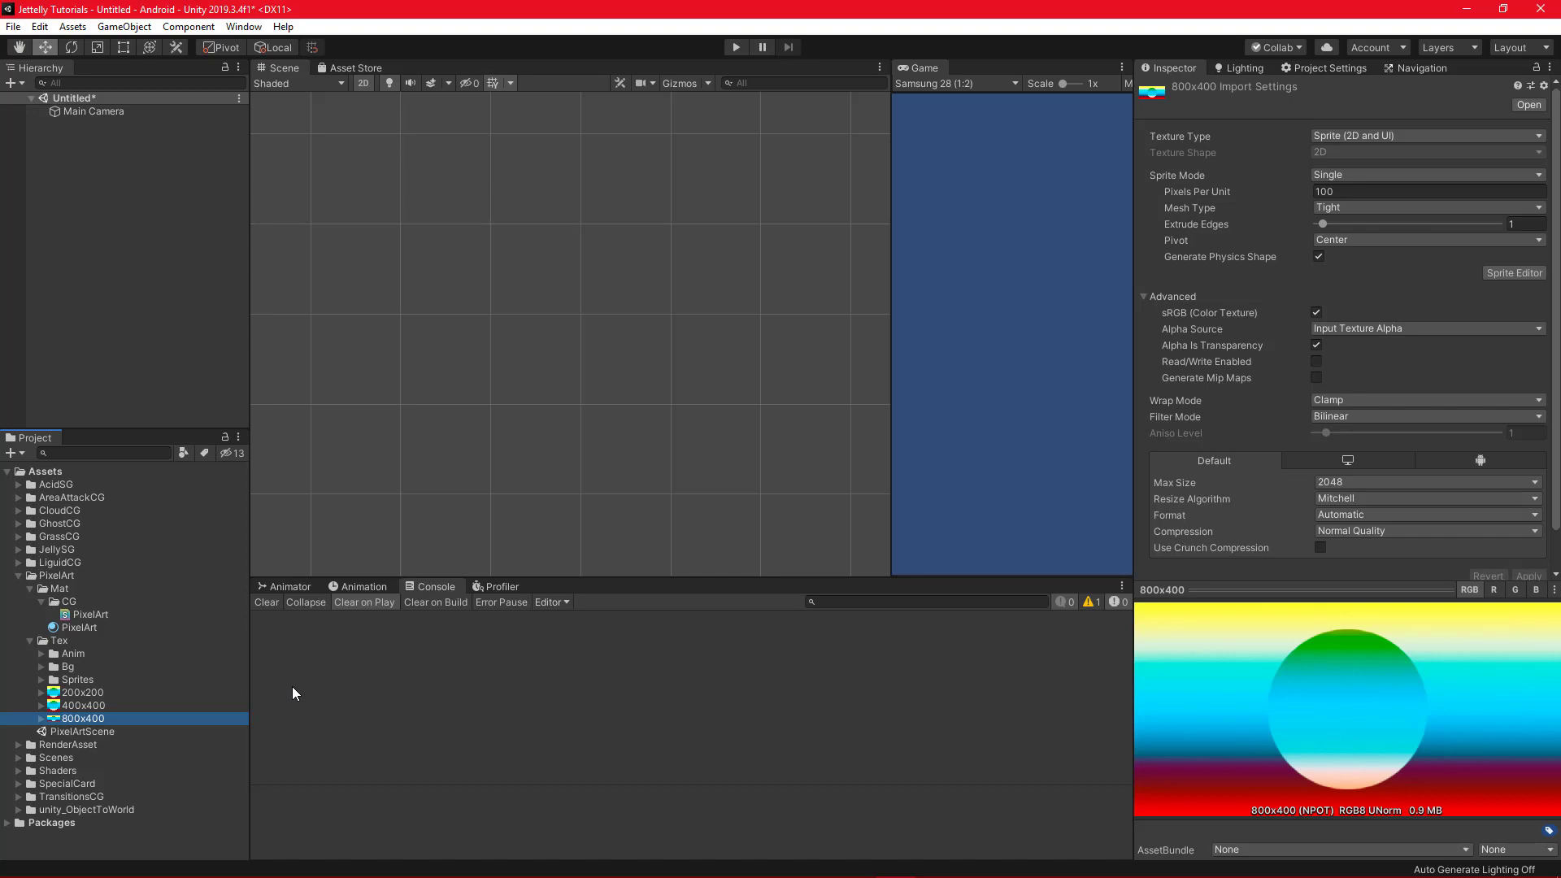
click(86, 694)
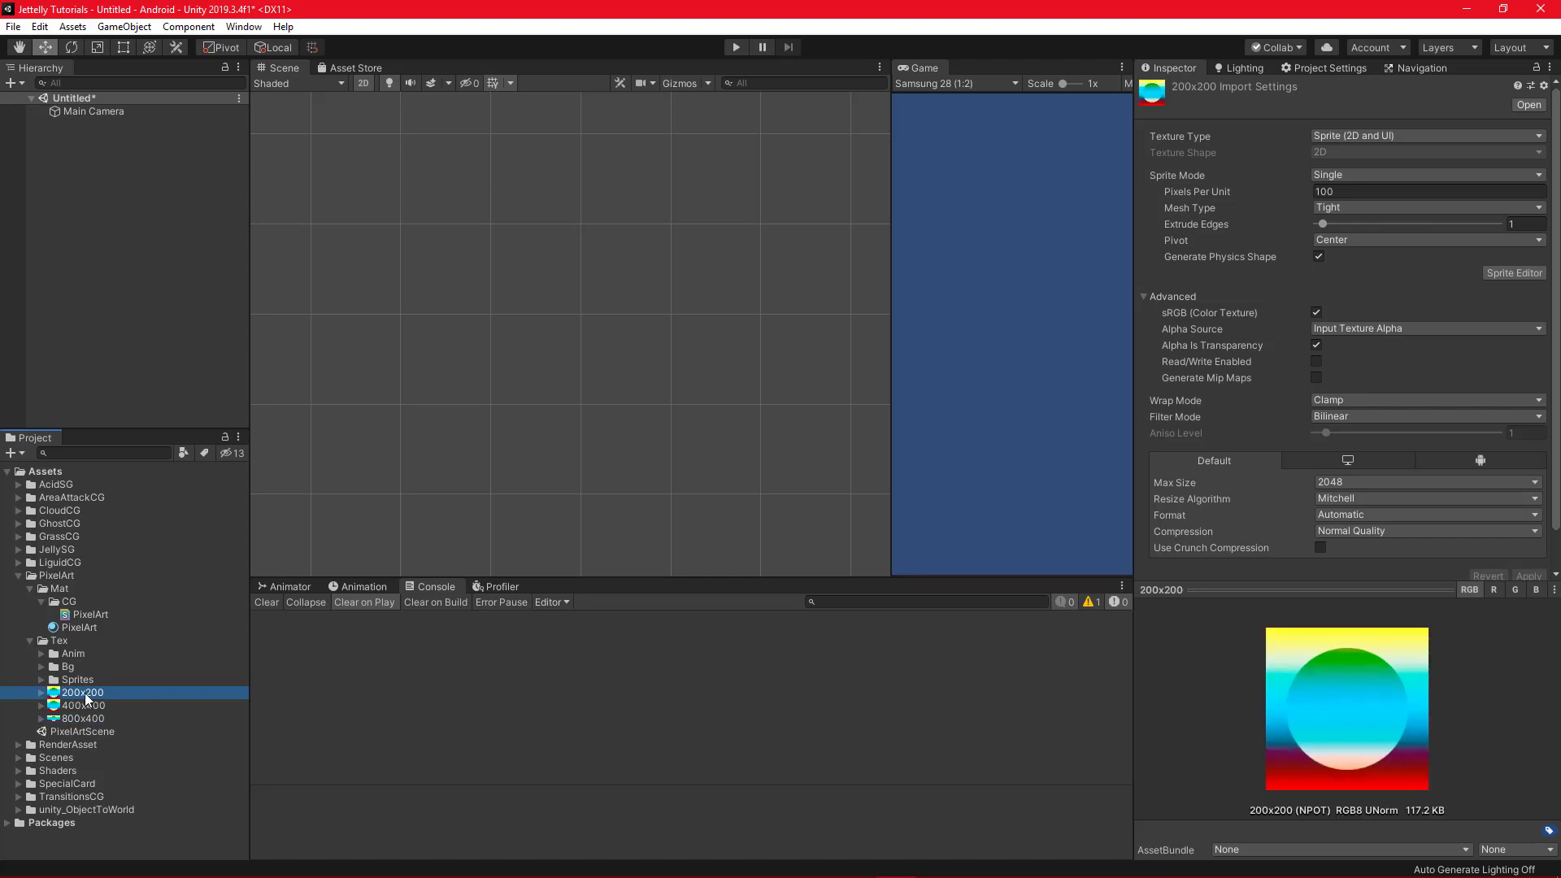
- Drag the 200x200 sprite into the scene and move it to (-0.5, 0.5)
drag(99, 686, 141, 302)
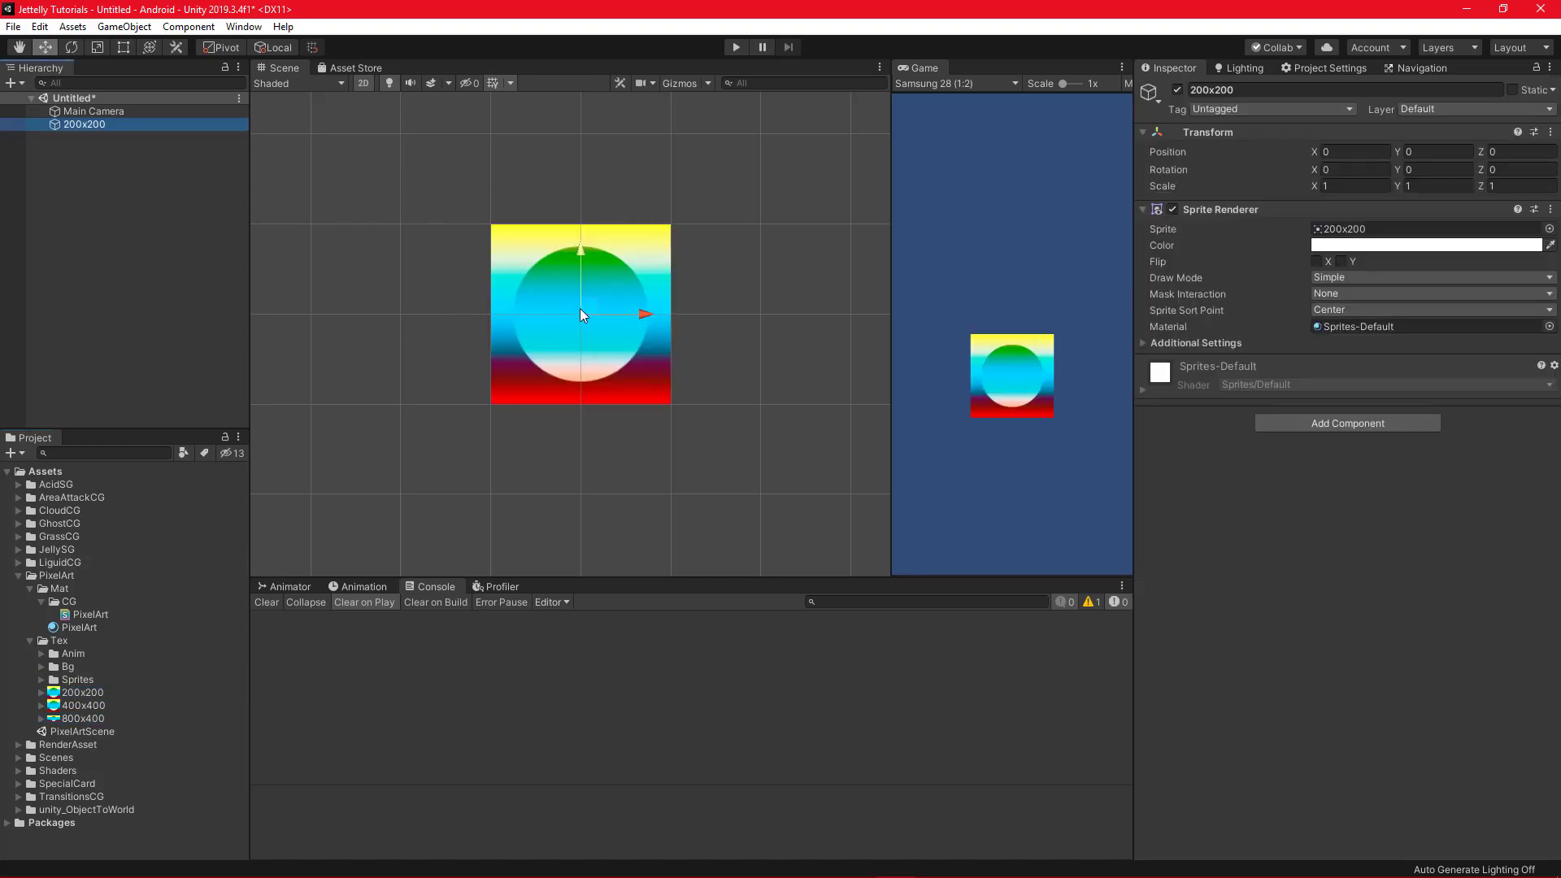
drag(589, 306, 539, 267)
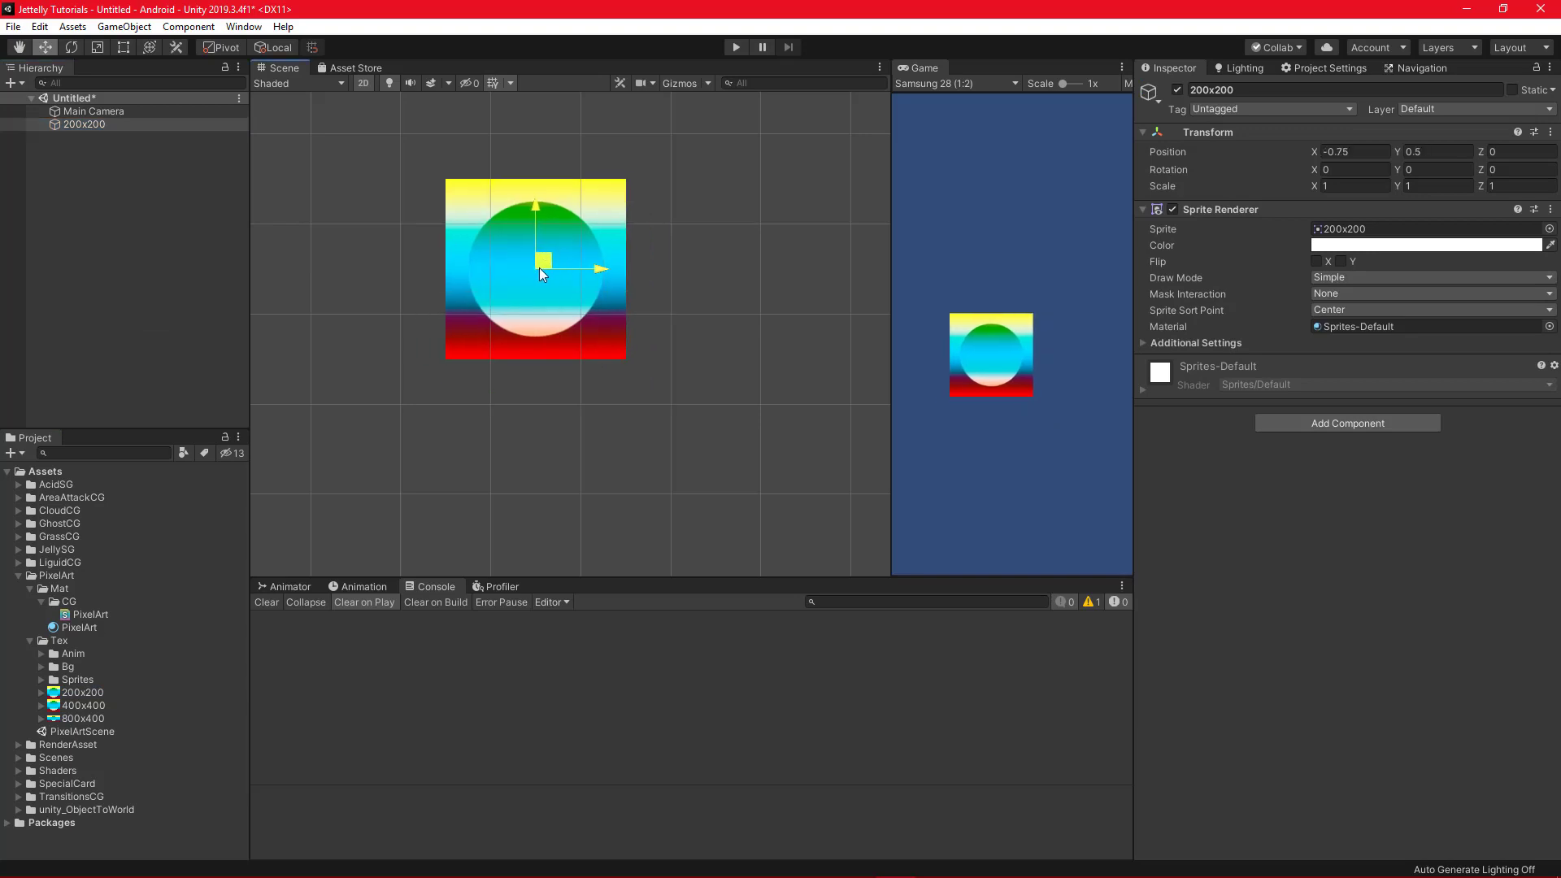
middle_drag(579, 323, 606, 392)
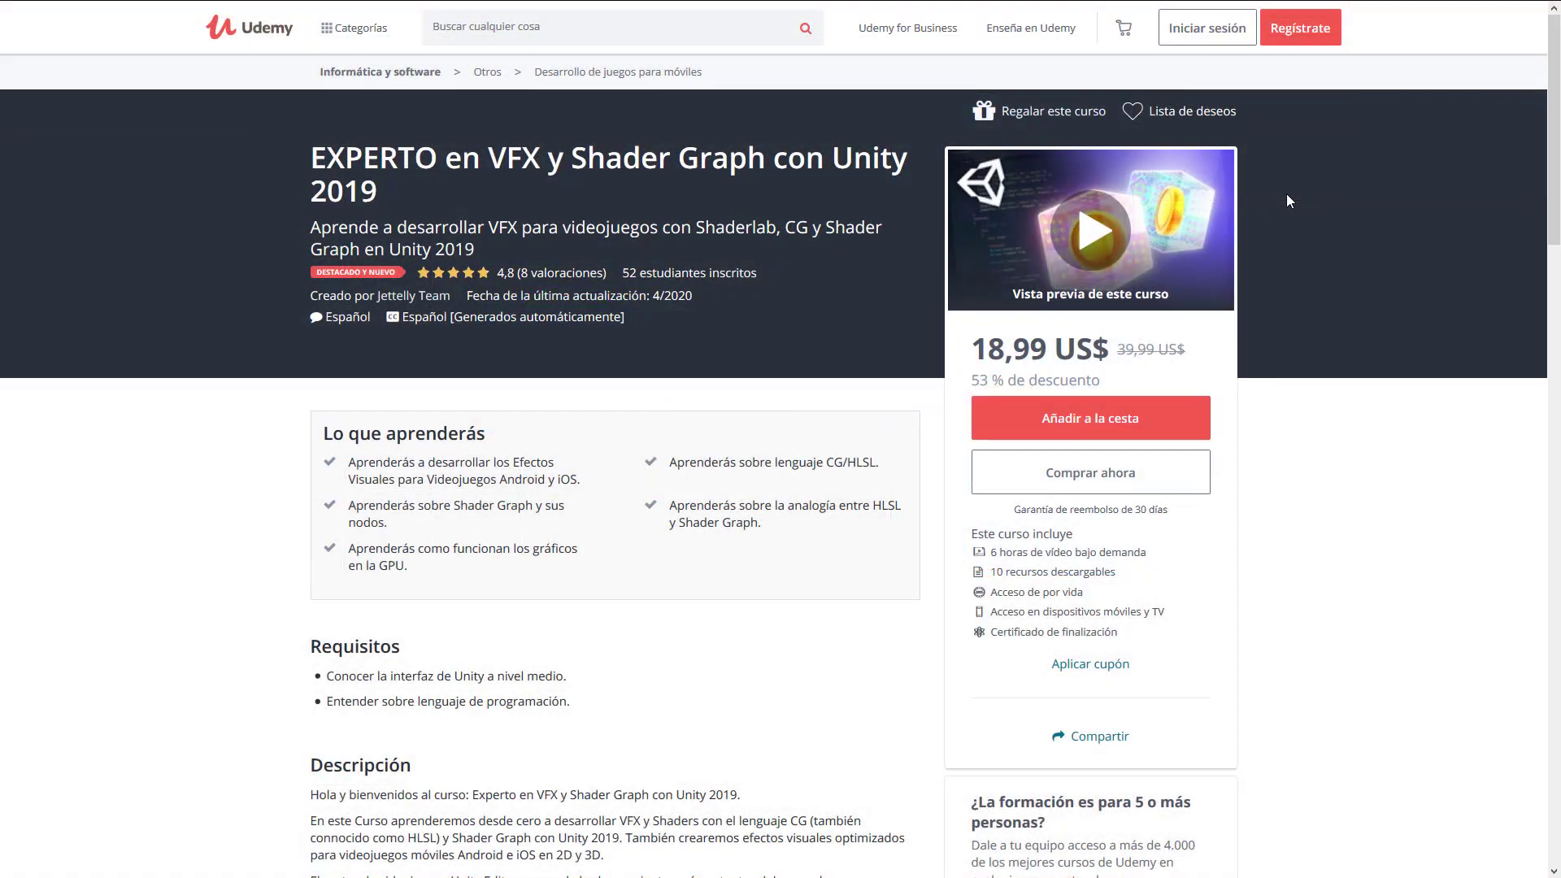
scroll(1287, 201, down, 3)
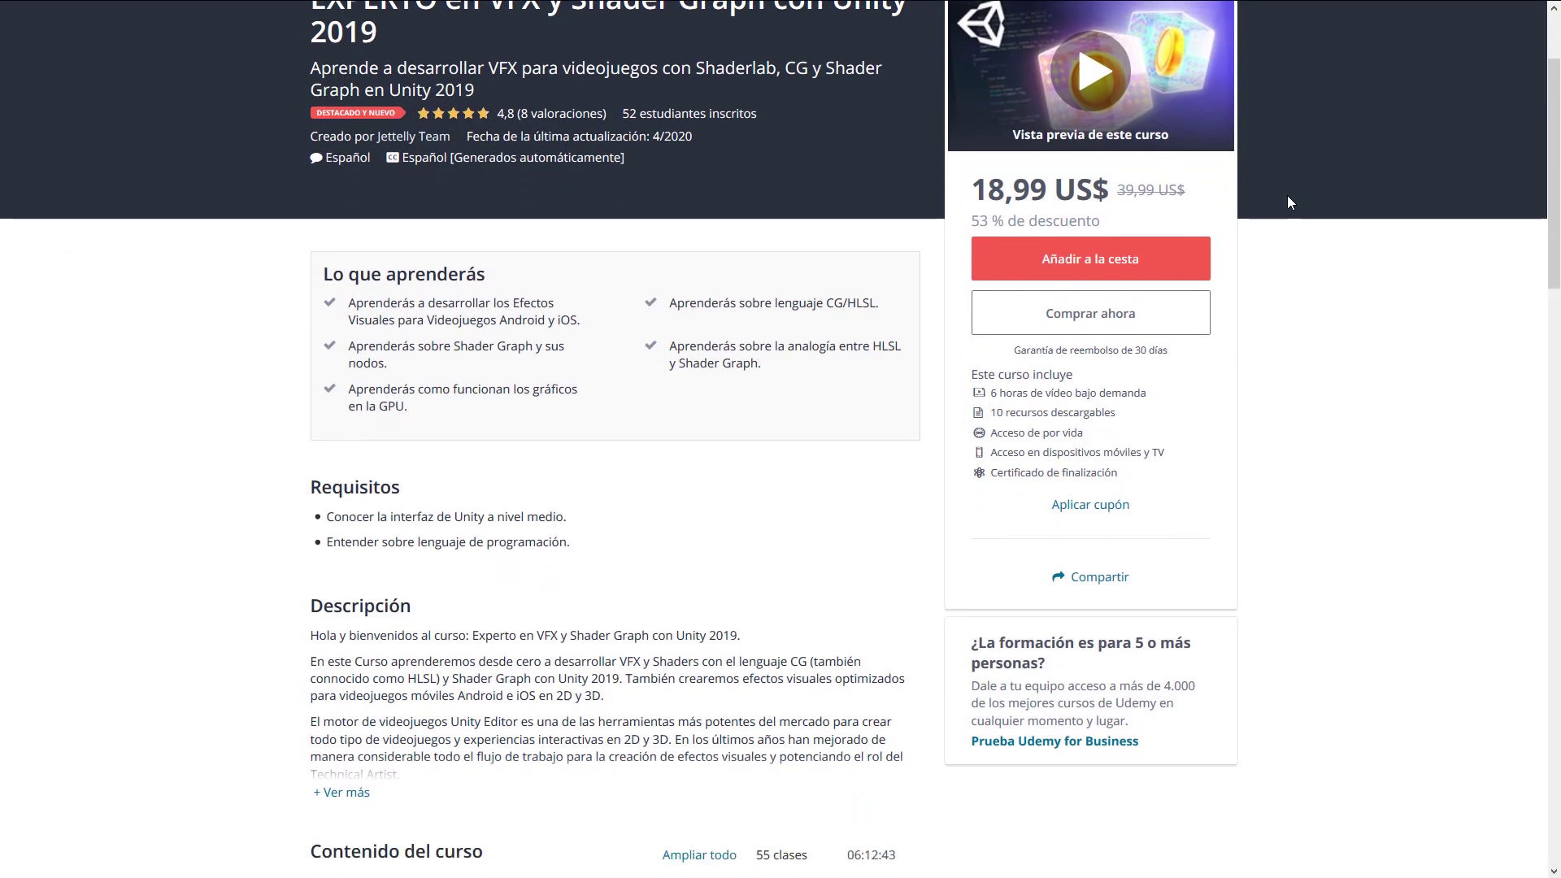
scroll(1291, 201, down, 3)
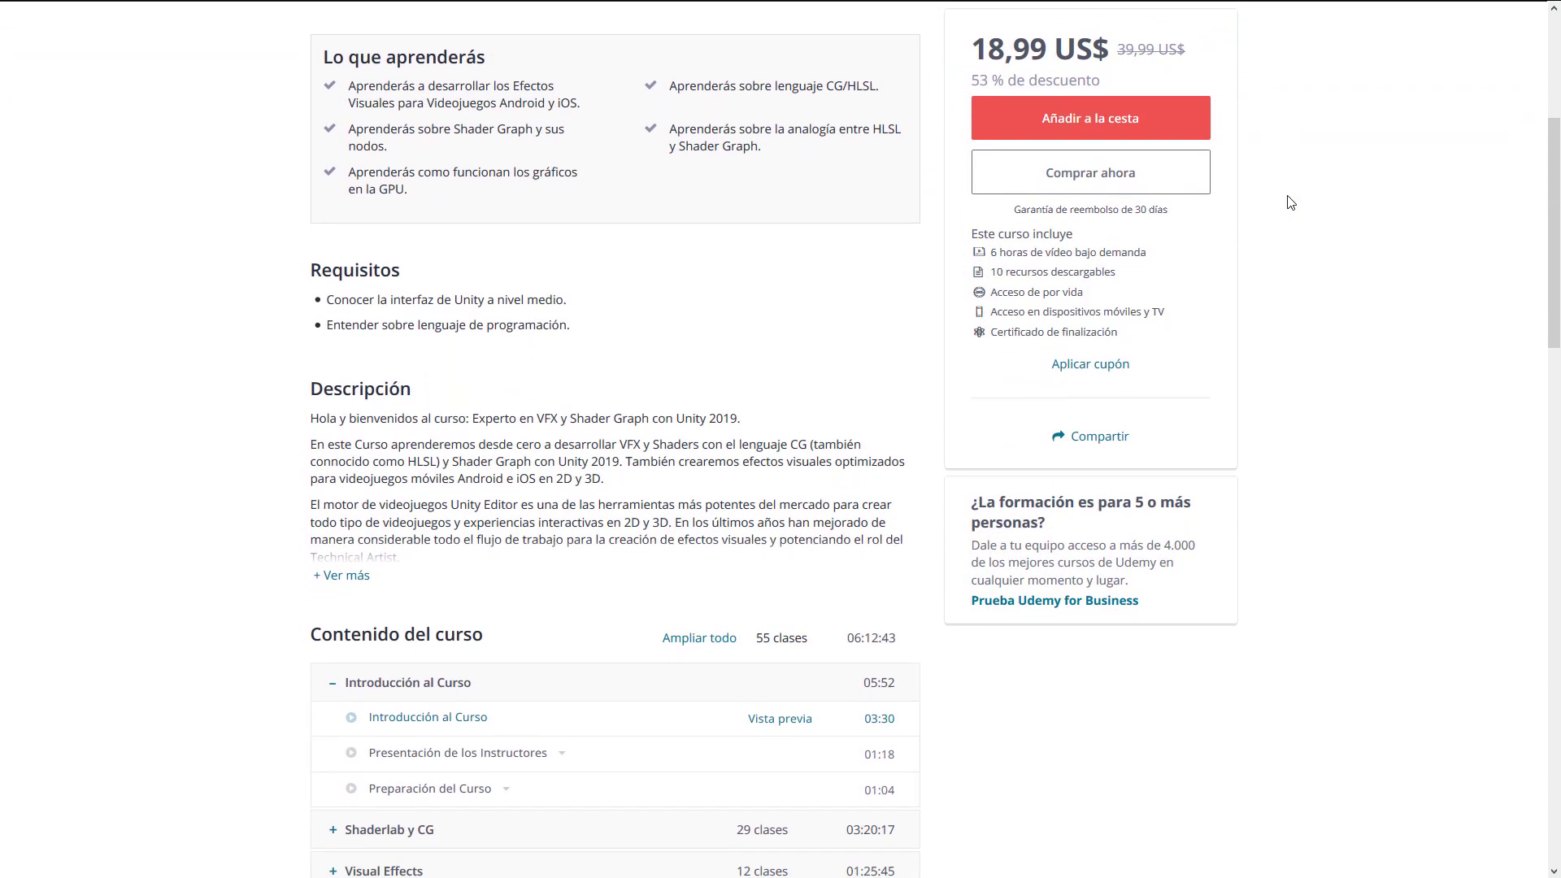
scroll(1291, 201, down, 3)
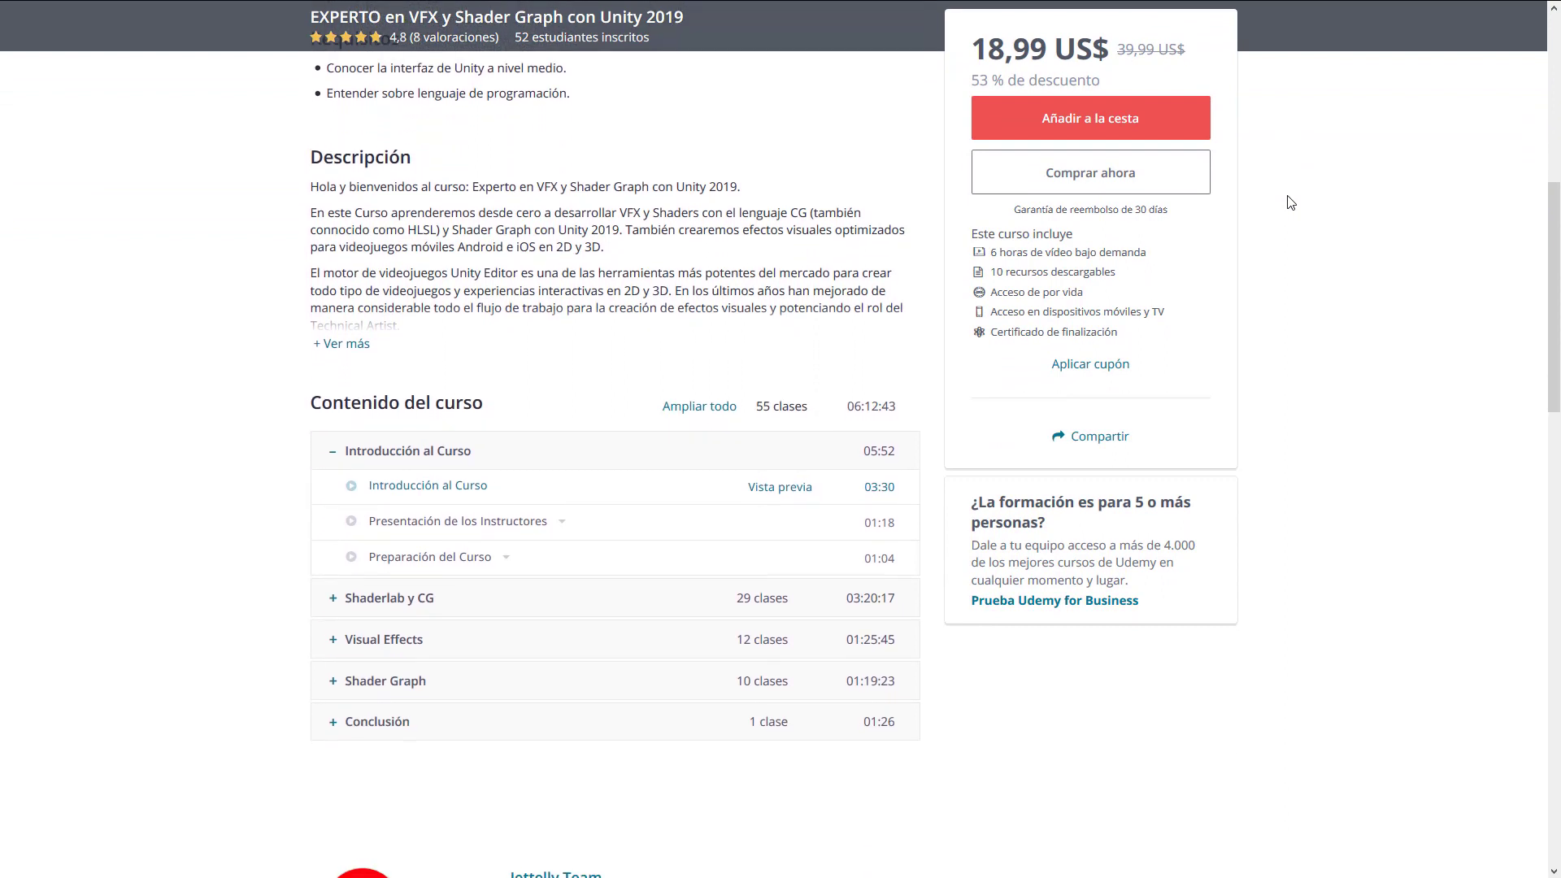
scroll(1291, 201, down, 2)
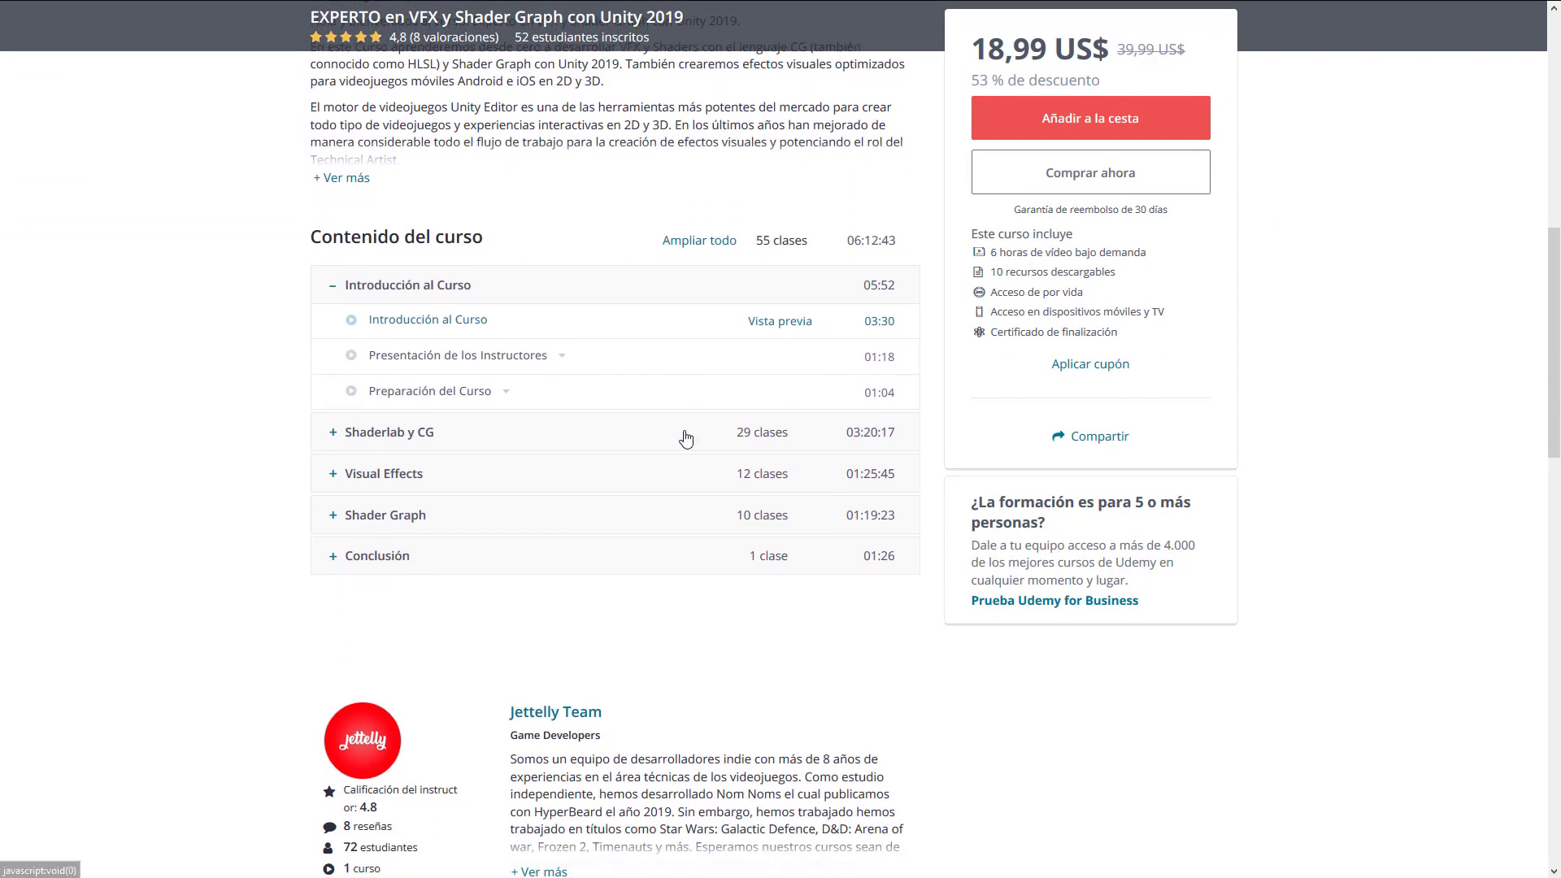
click(683, 434)
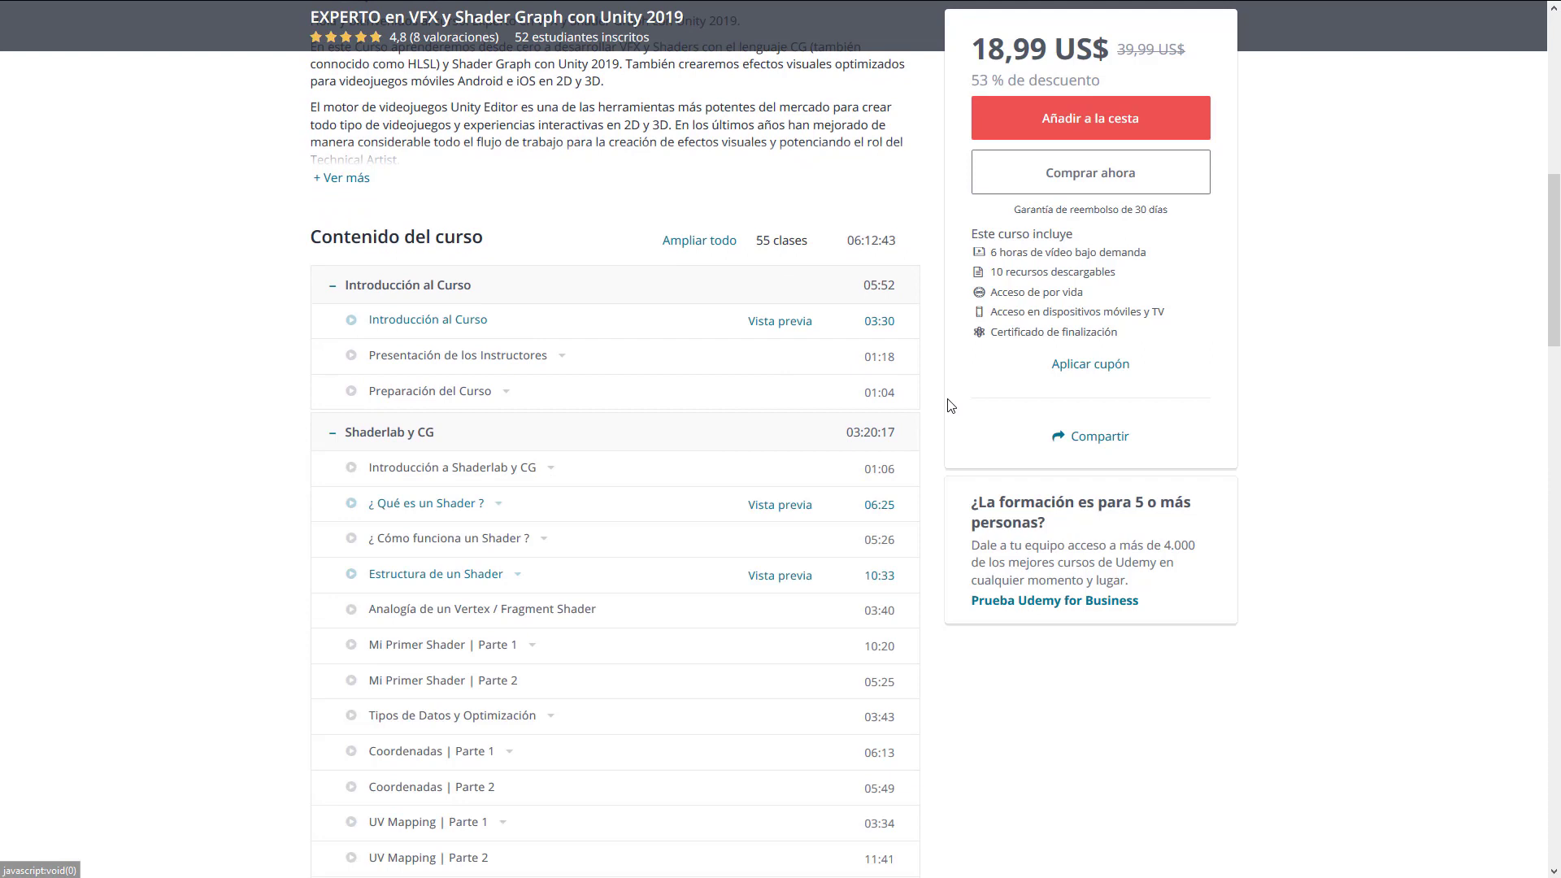
scroll(948, 404, down, 2)
scroll(947, 404, down, 1)
scroll(945, 405, down, 2)
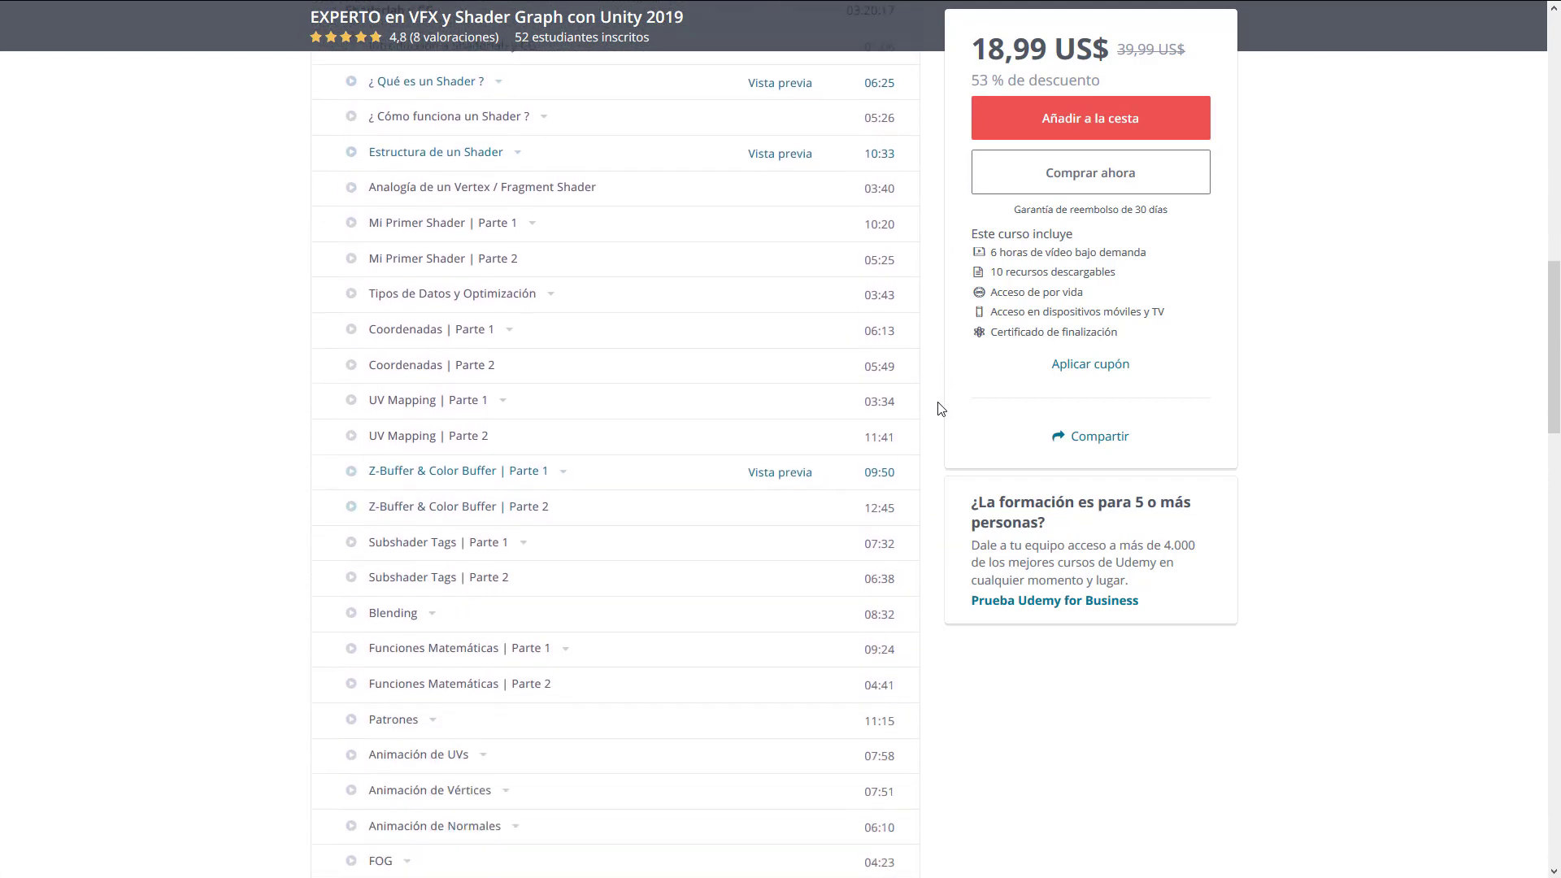
scroll(942, 405, down, 2)
scroll(939, 405, down, 2)
scroll(937, 404, down, 3)
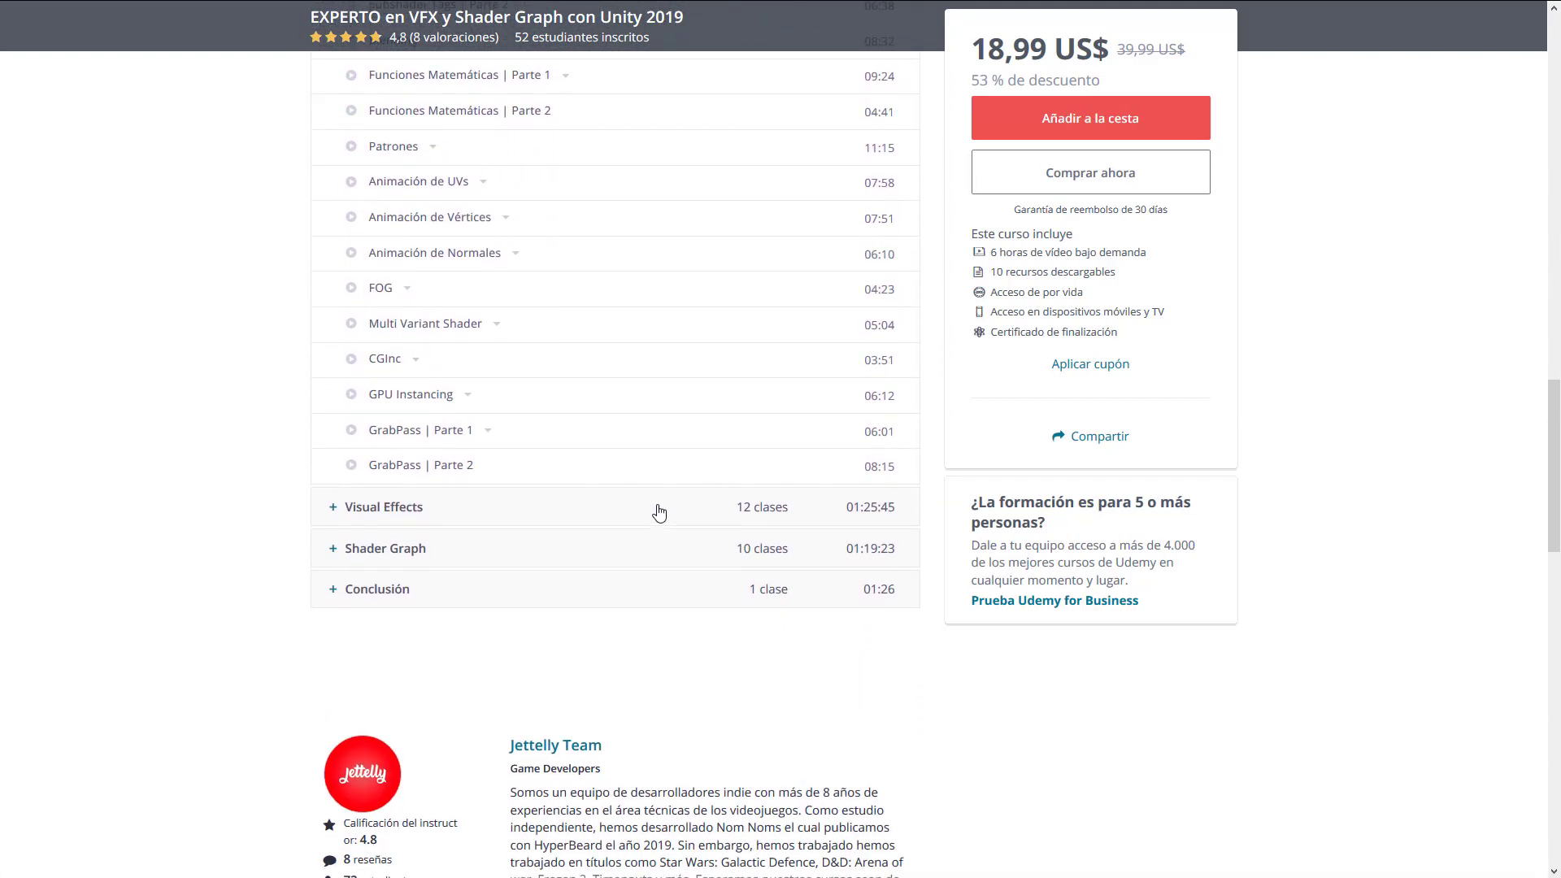
click(655, 509)
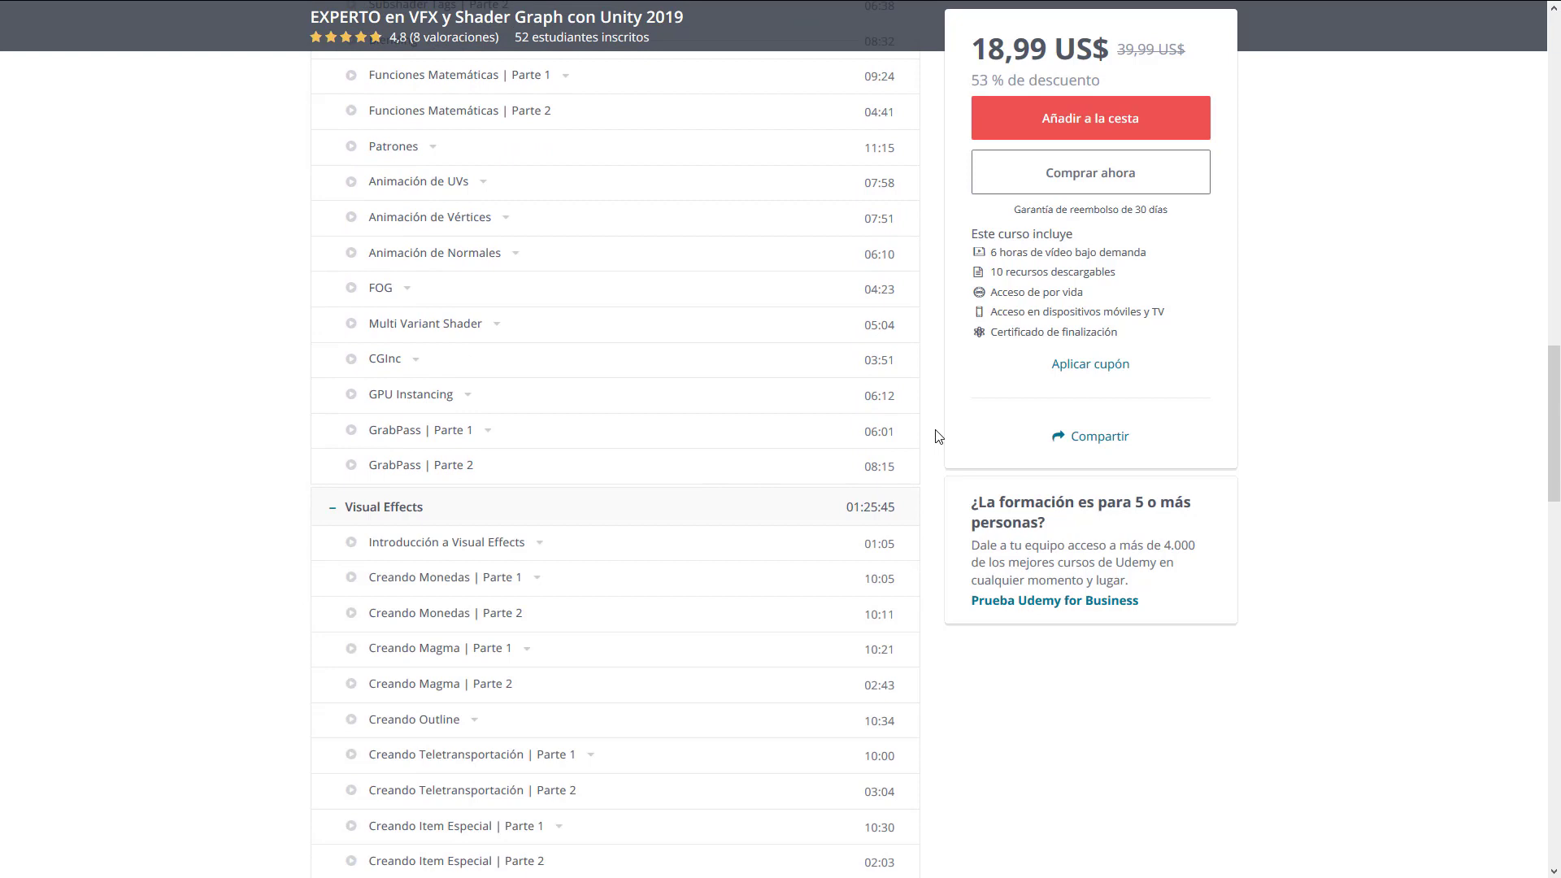
scroll(938, 437, down, 3)
scroll(935, 437, down, 2)
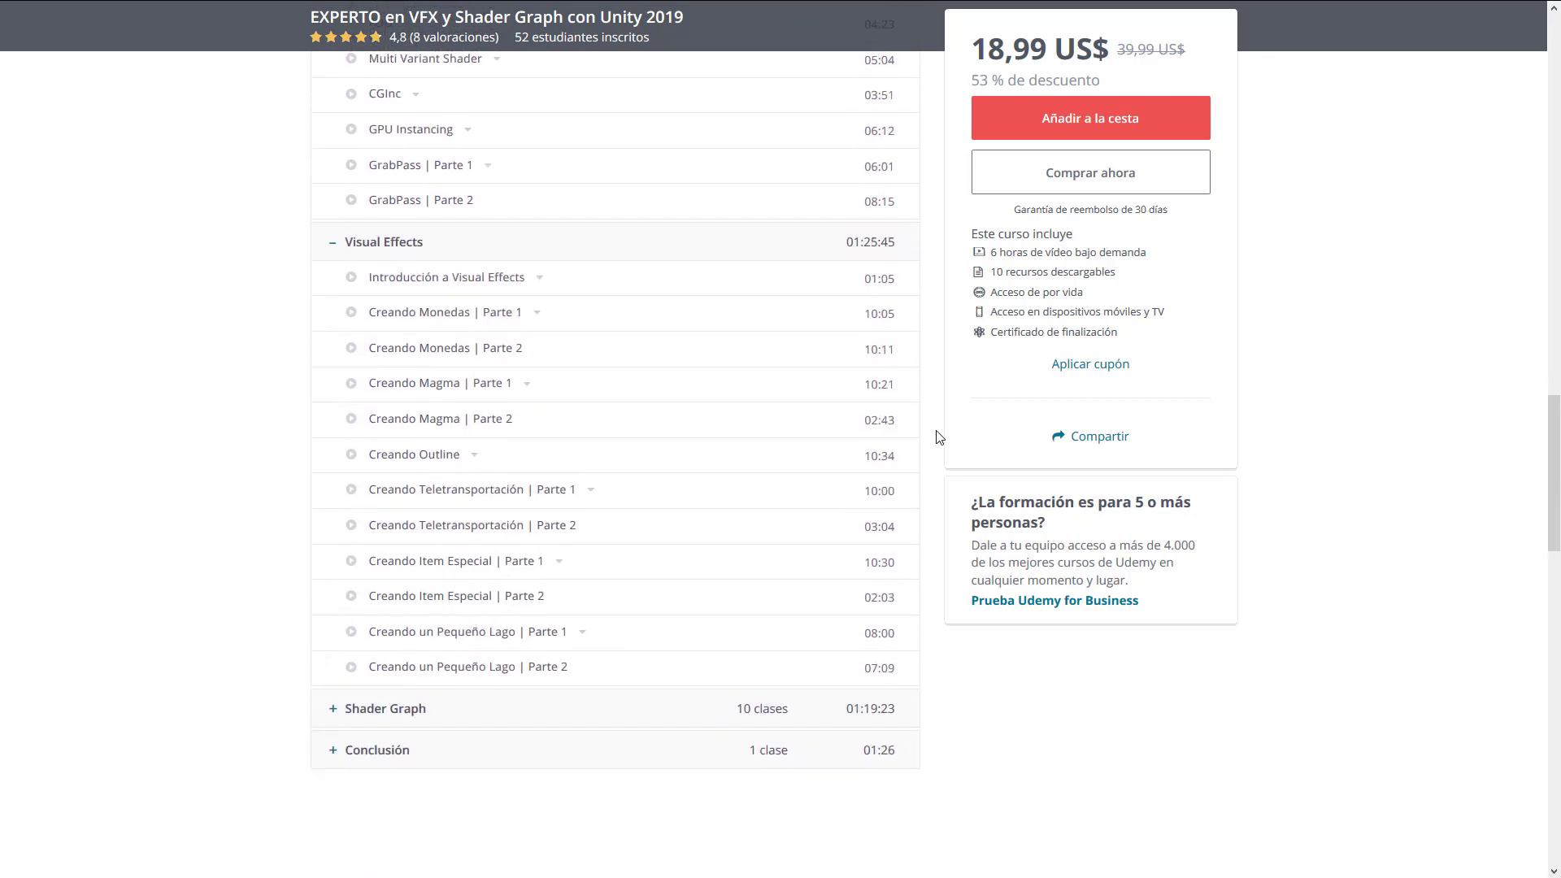
click(677, 589)
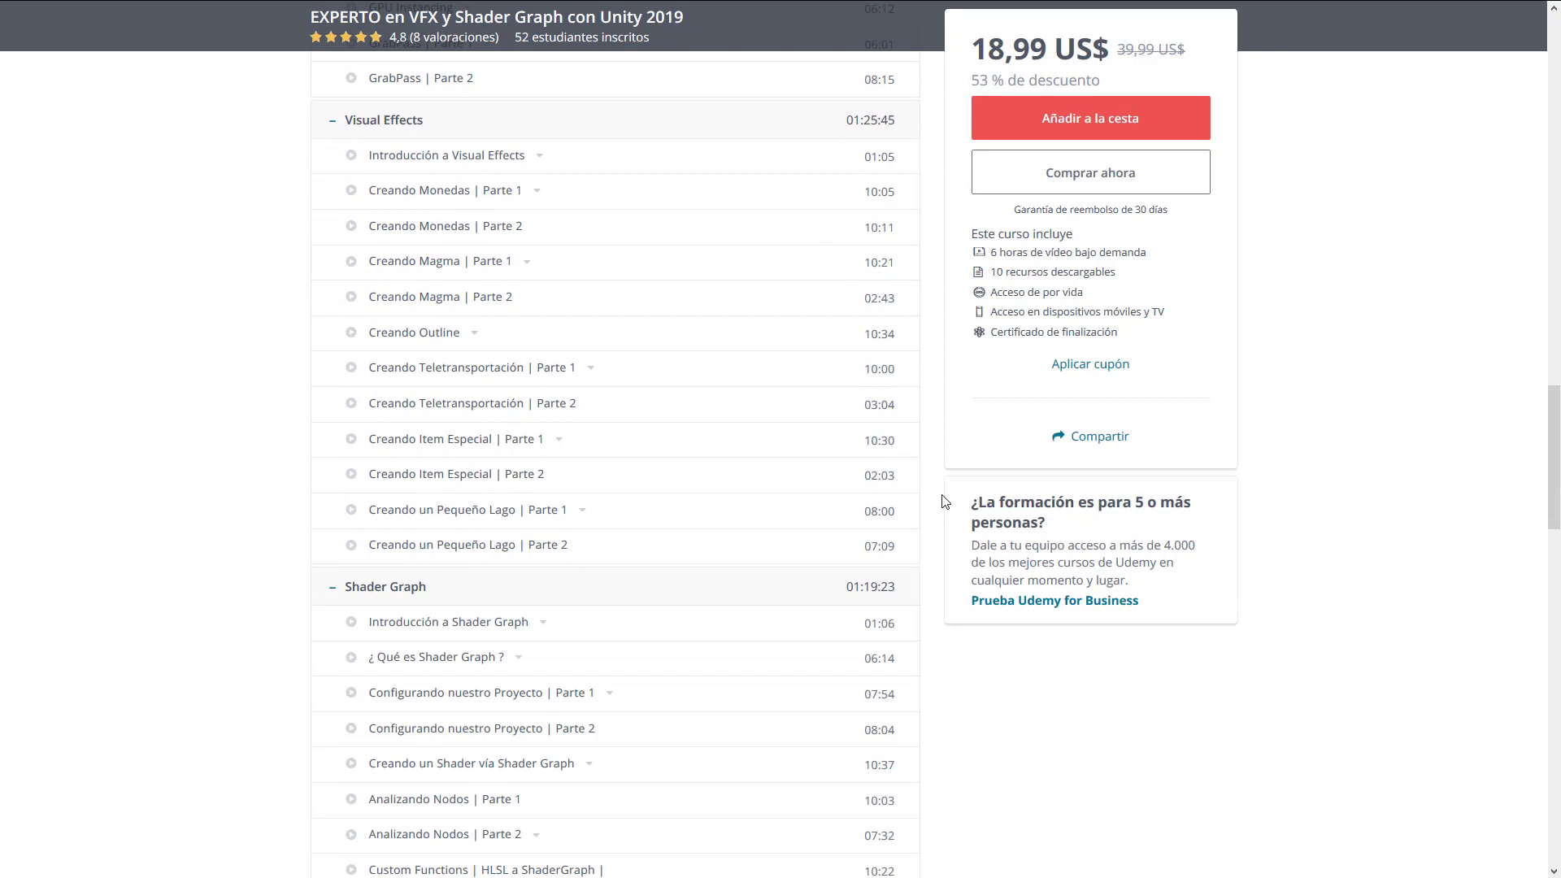
scroll(943, 500, down, 5)
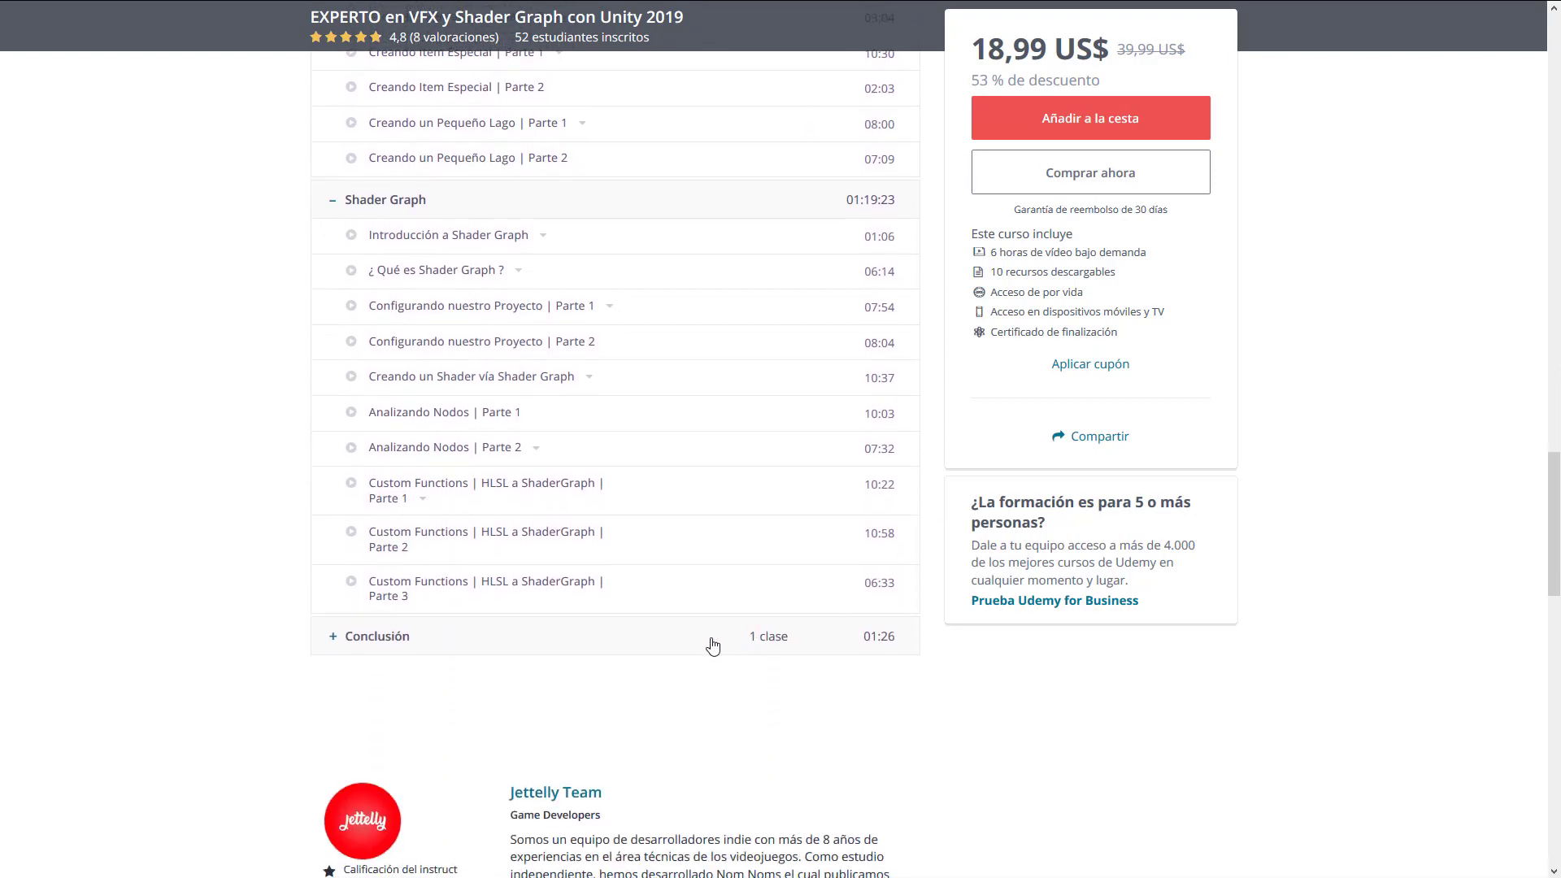
click(715, 643)
scroll(1336, 514, down, 3)
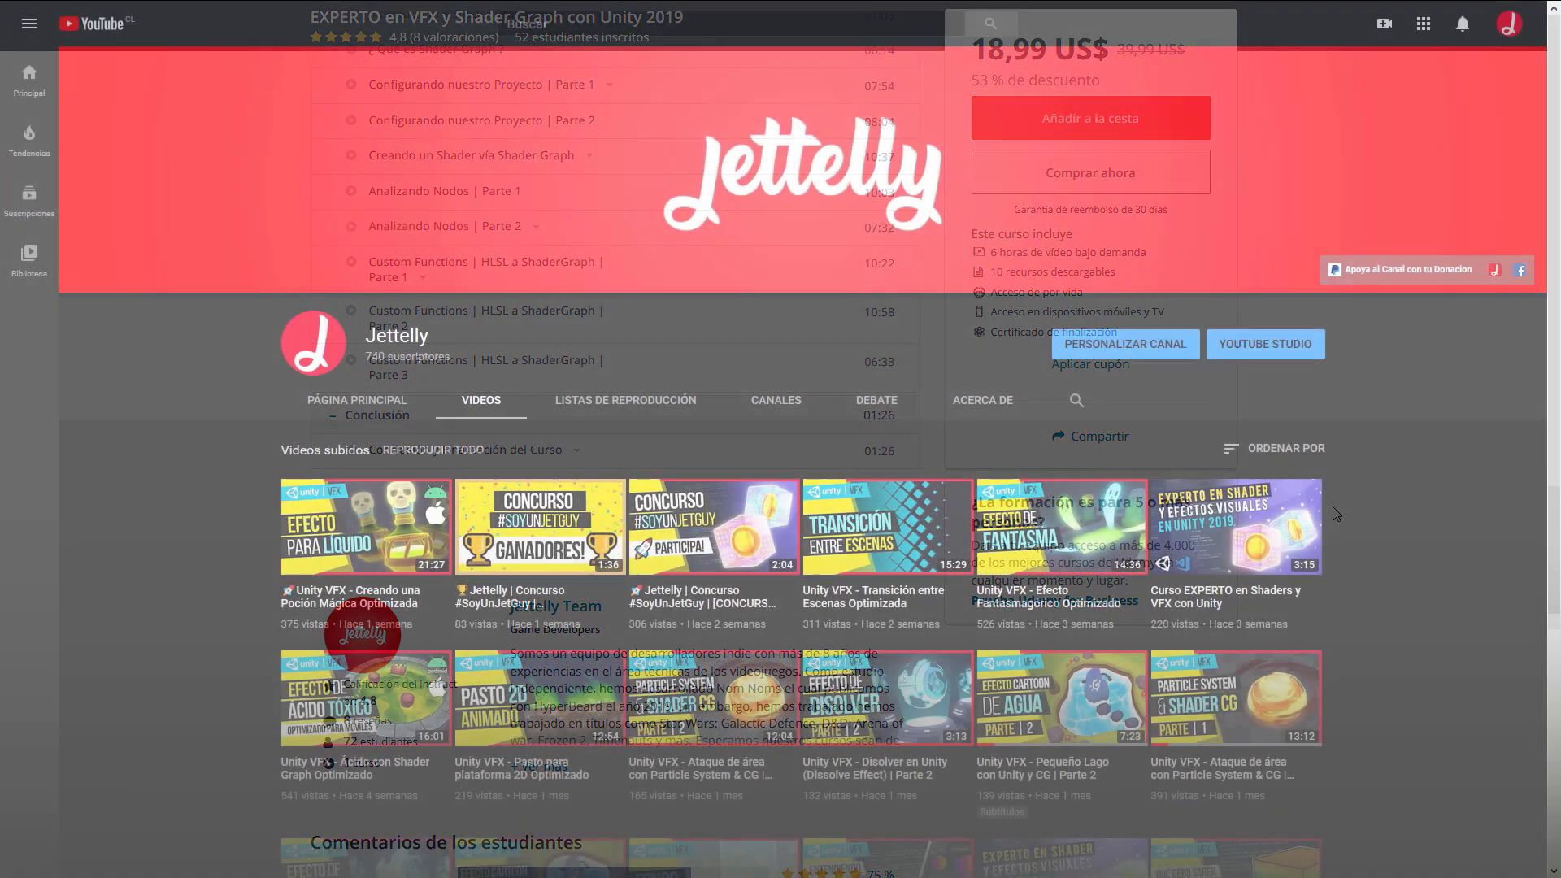
scroll(780, 455, down, 4)
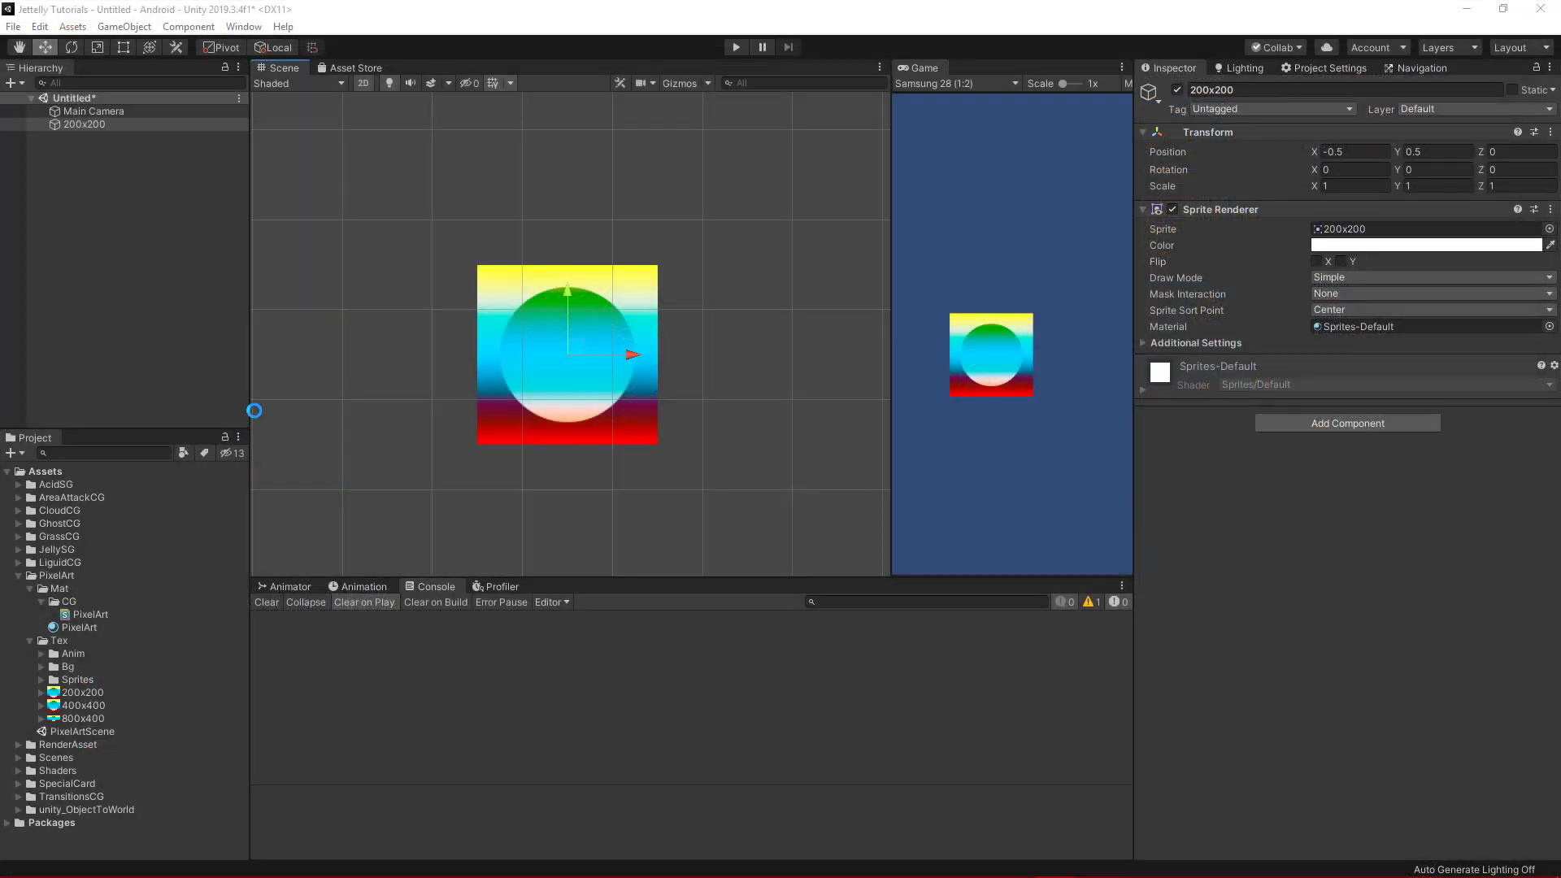
click(255, 411)
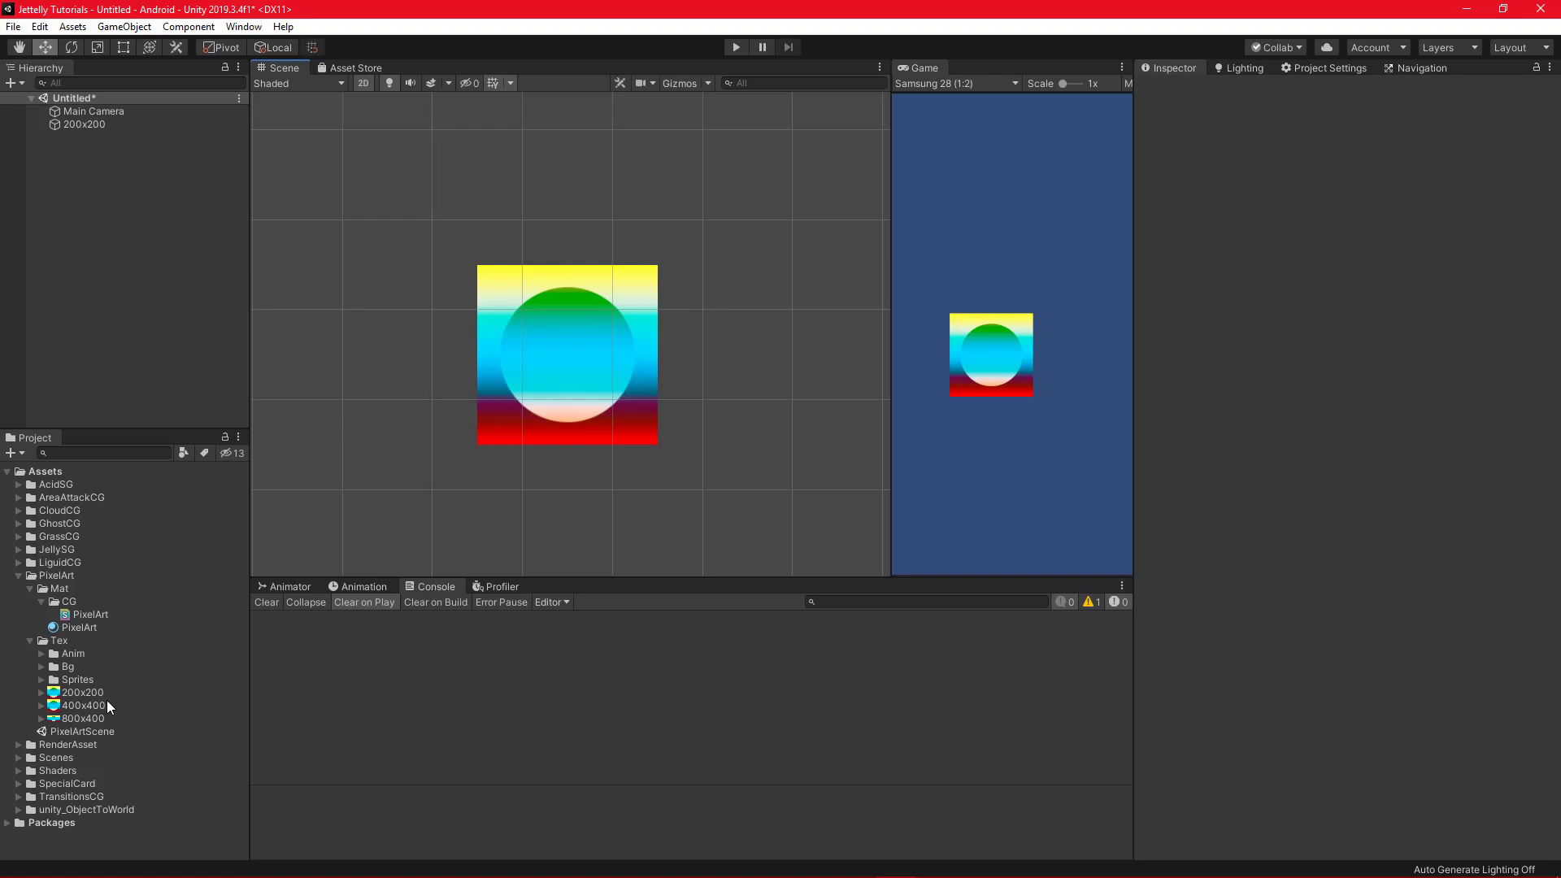
- Set the 200x200 texture's Pixels Per Unit to 200 and apply
click(83, 692)
click(1349, 191)
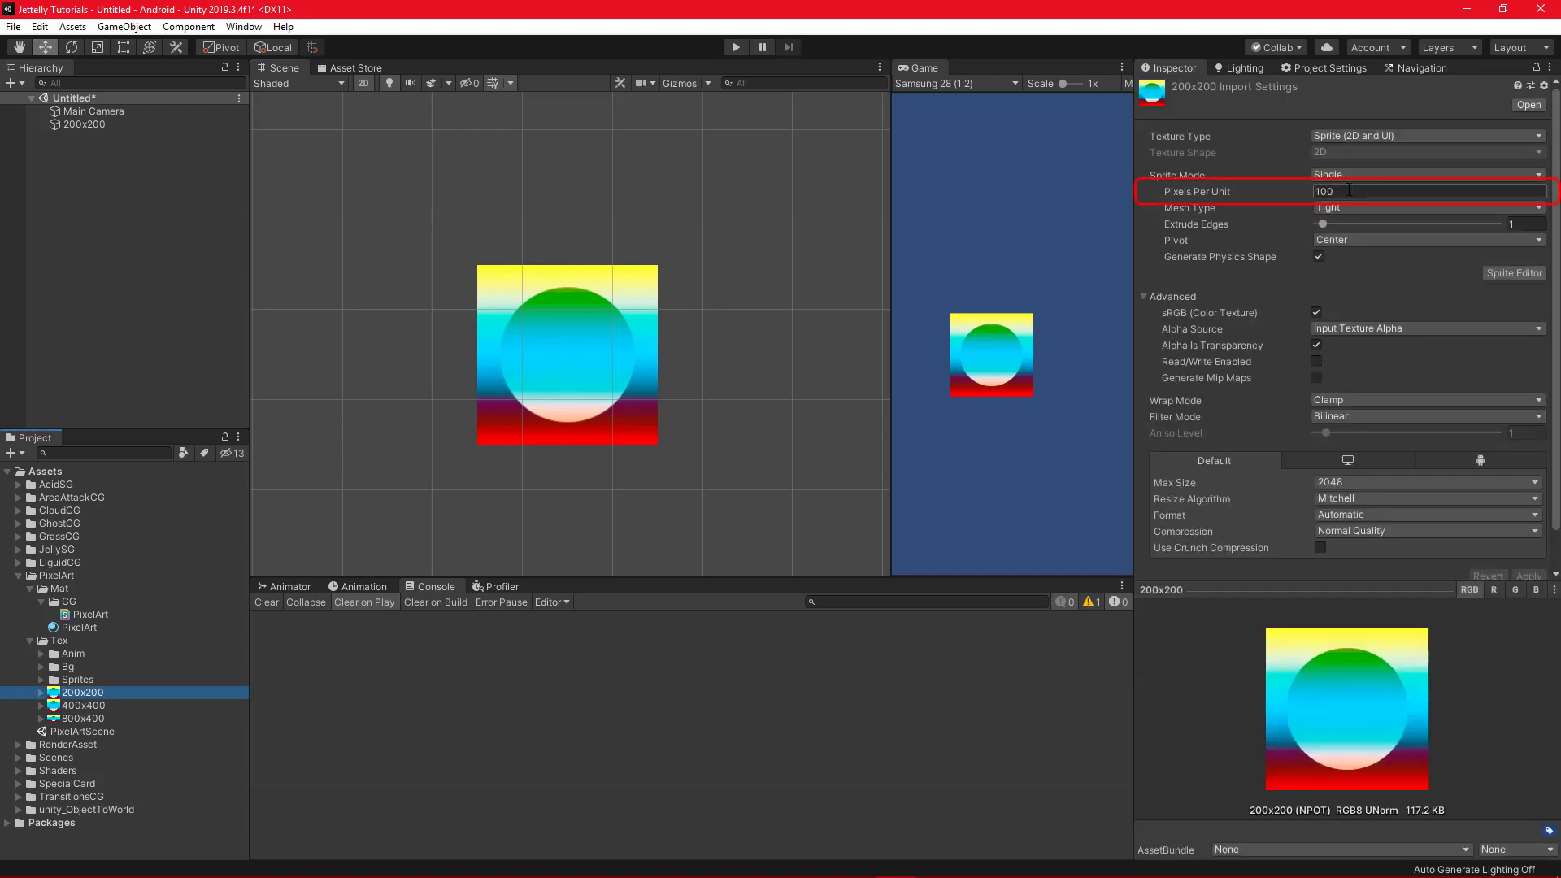
click(1349, 191)
text(200)
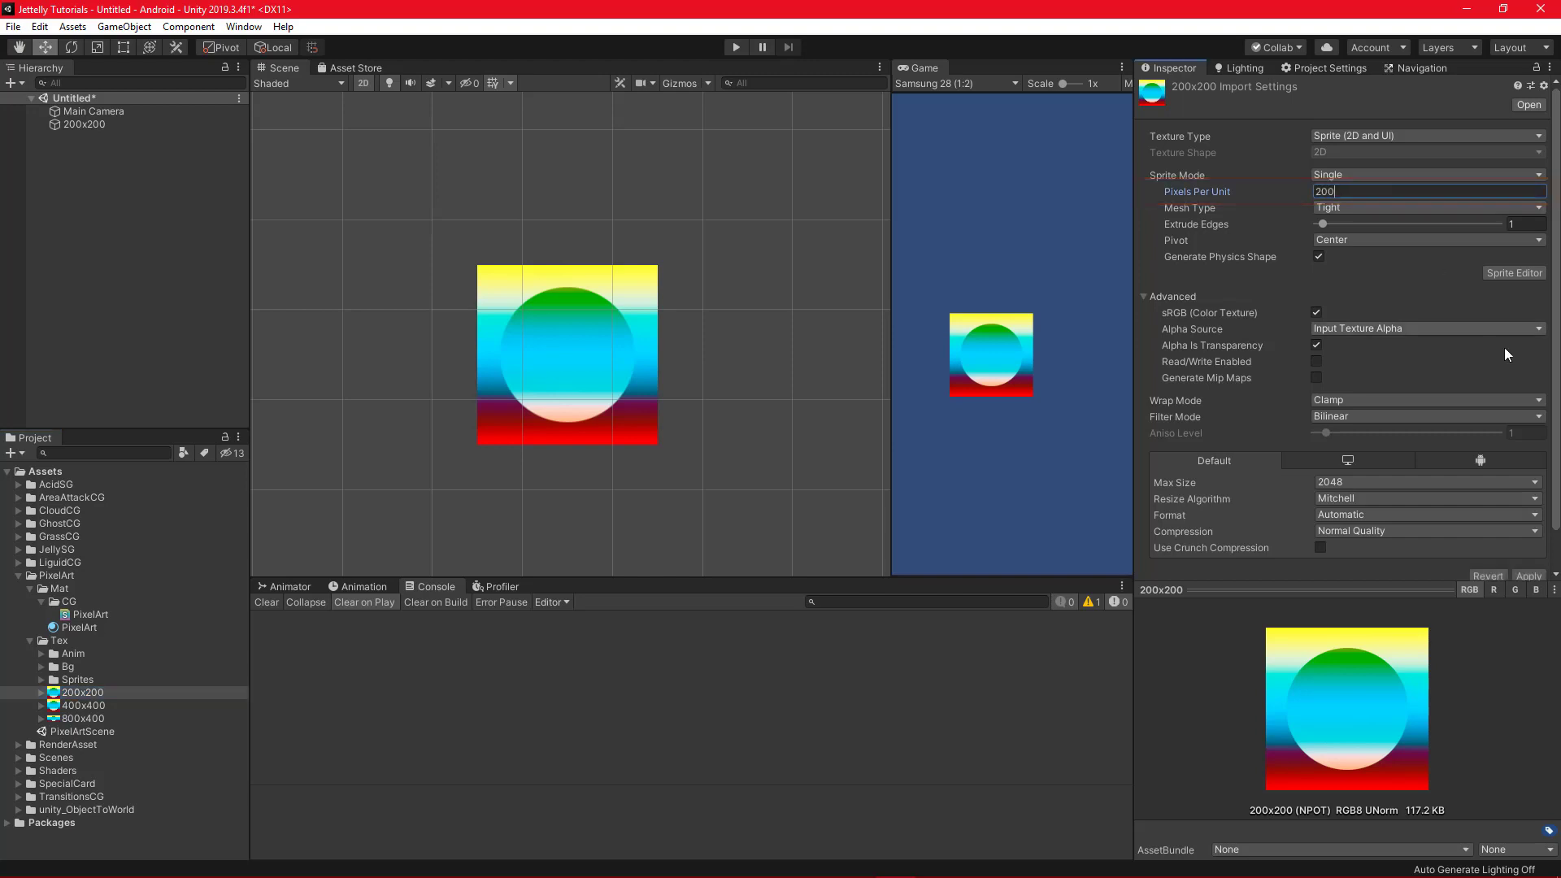
scroll(1447, 391, down, 2)
click(1510, 538)
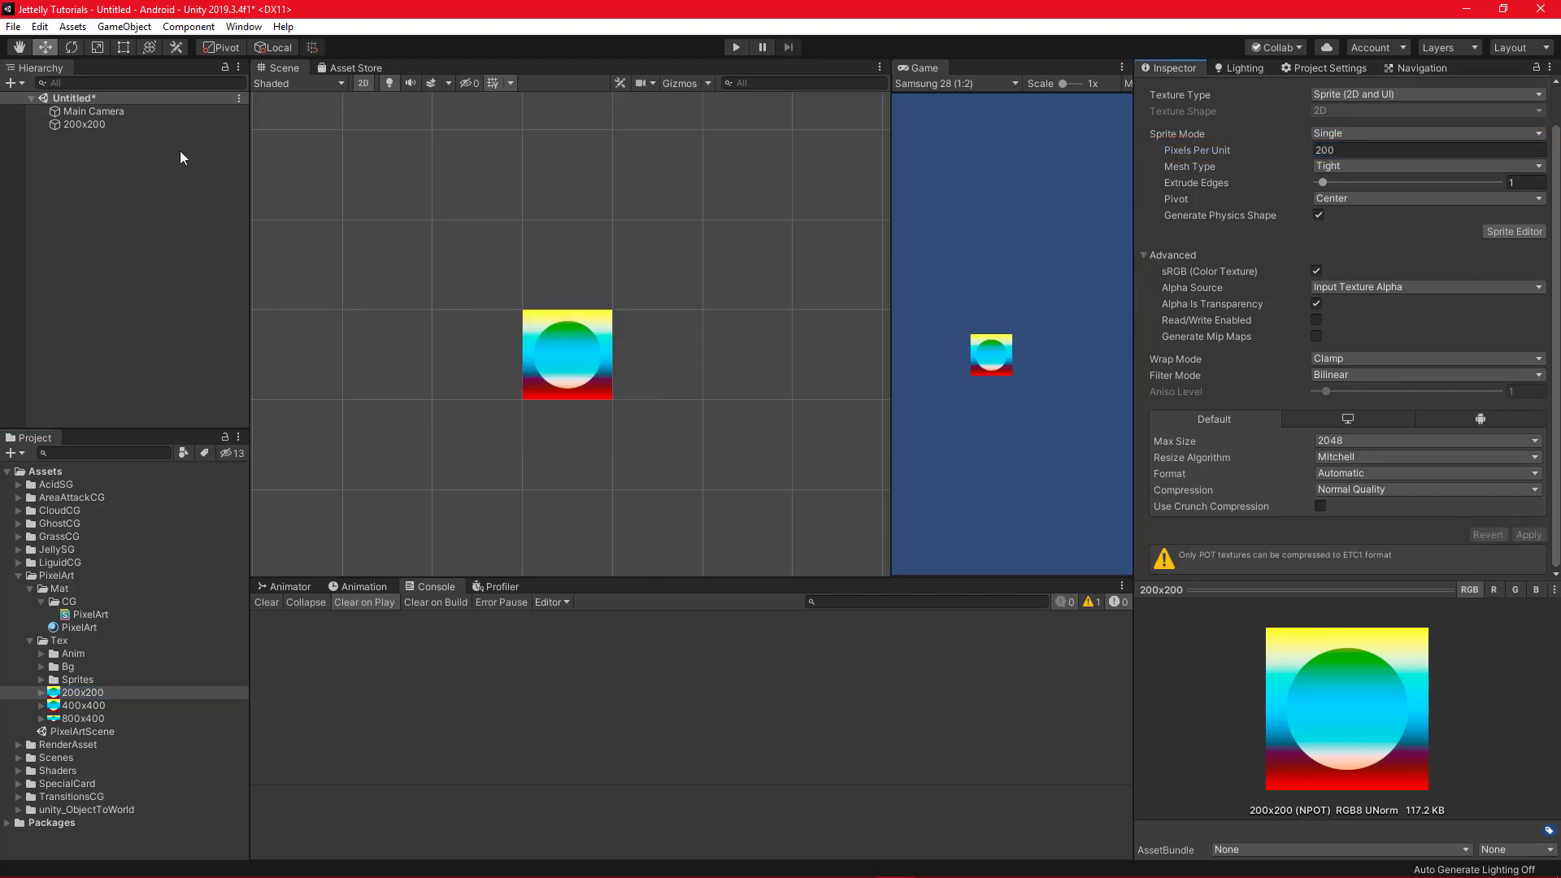
- Move the 200x200 sprite up to (-0.5, 0.75)
click(85, 123)
scroll(603, 356, up, 3)
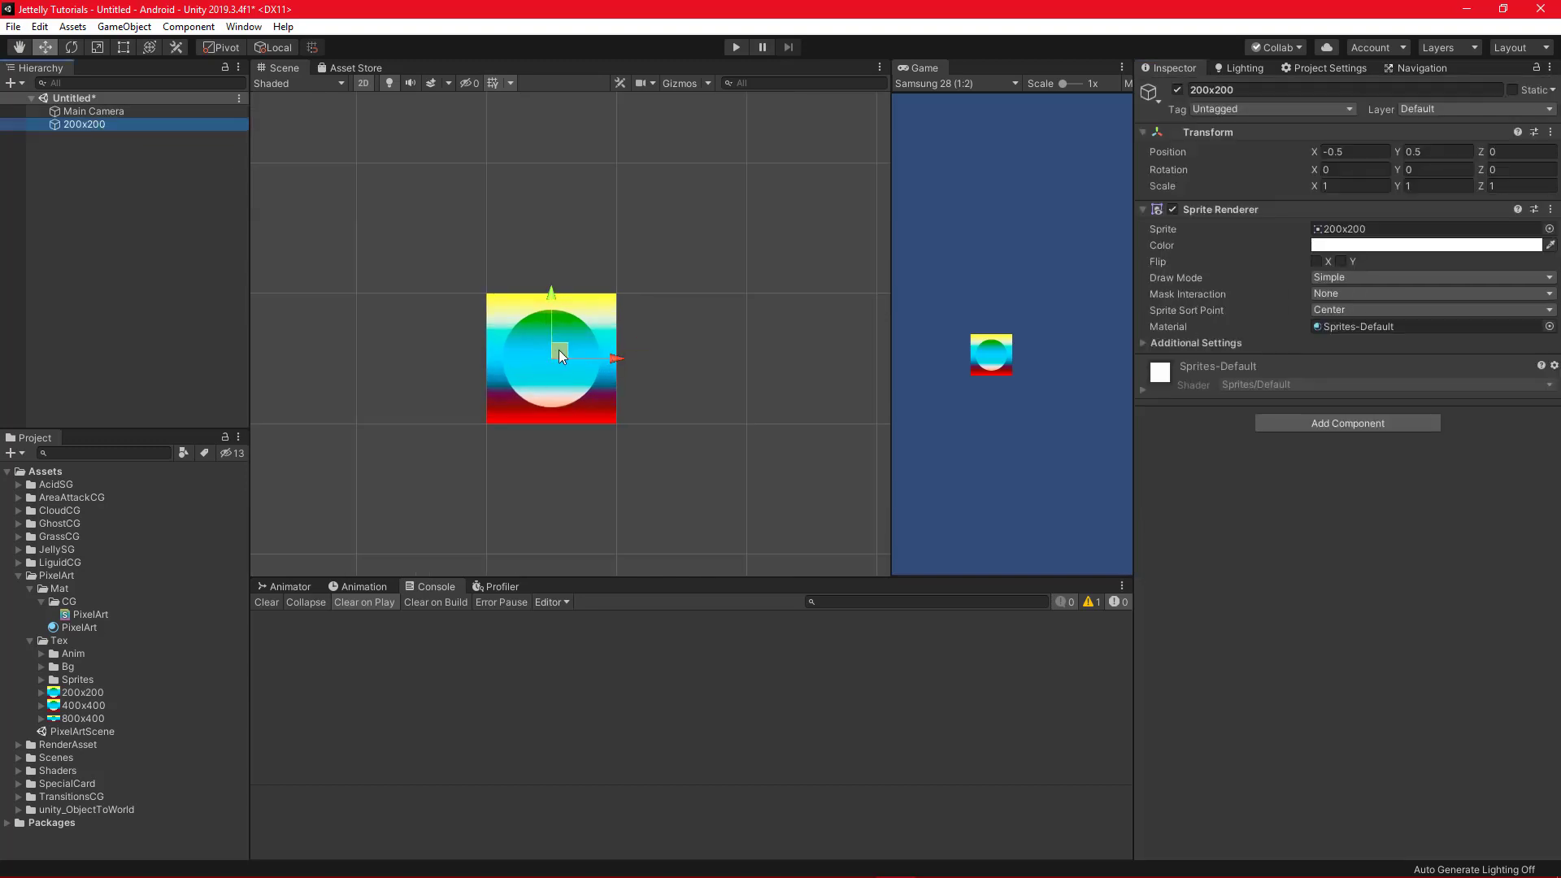
mouse_move(559, 349)
mouse_down()
mouse_move(564, 327)
mouse_move(565, 347)
mouse_up()
- Drag the 400x400 and 800x400 sprites into the scene, moving 400x400 to (1, 3)
scroll(503, 319, down, 2)
click(75, 693)
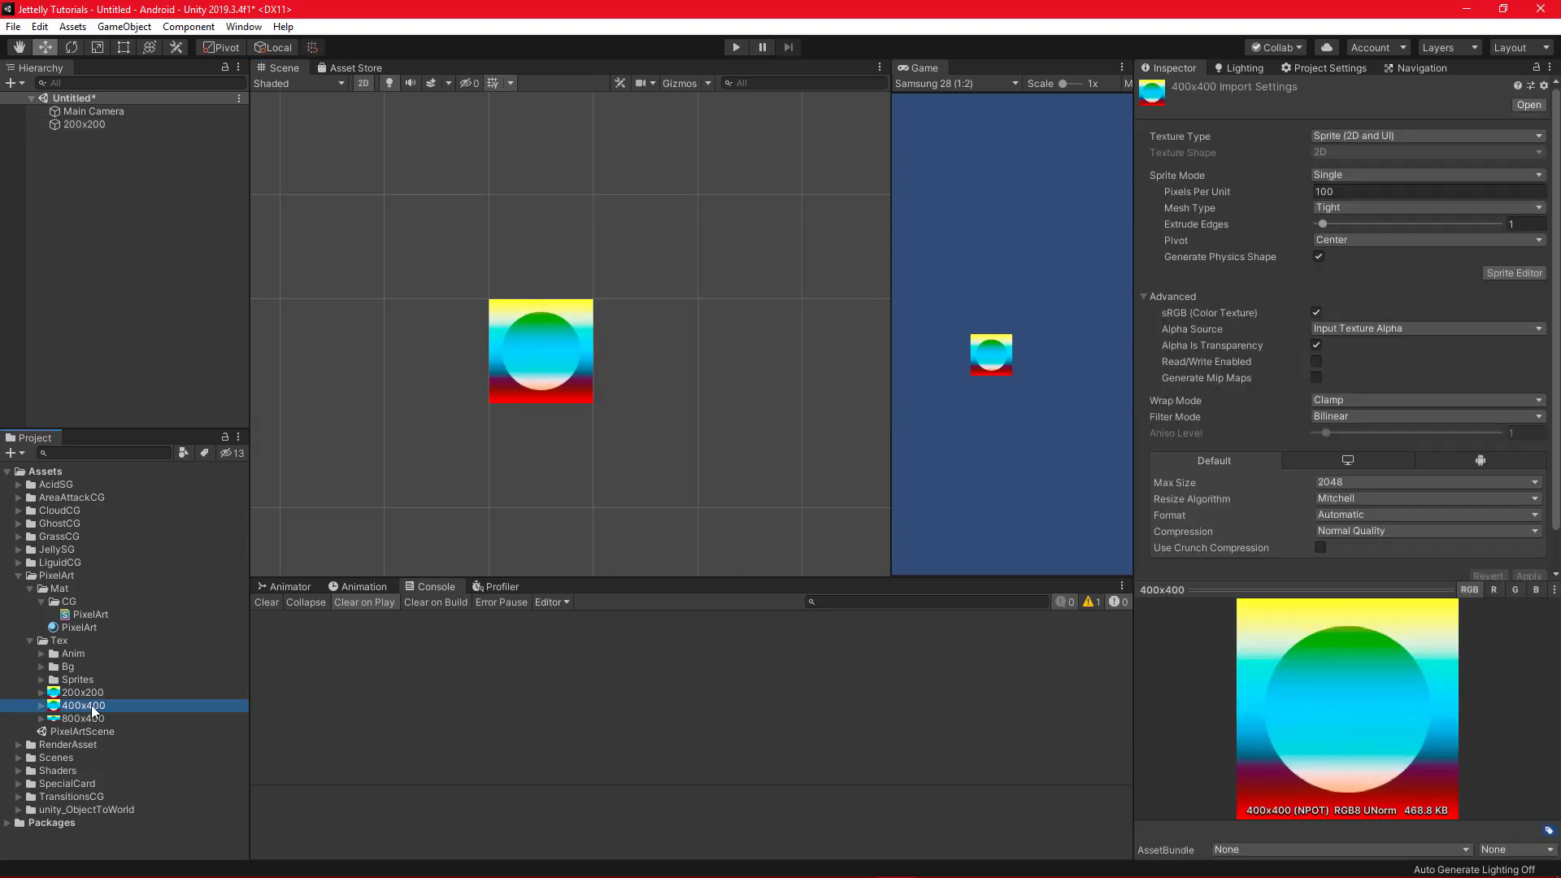
drag(76, 705, 408, 306)
scroll(504, 342, down, 1)
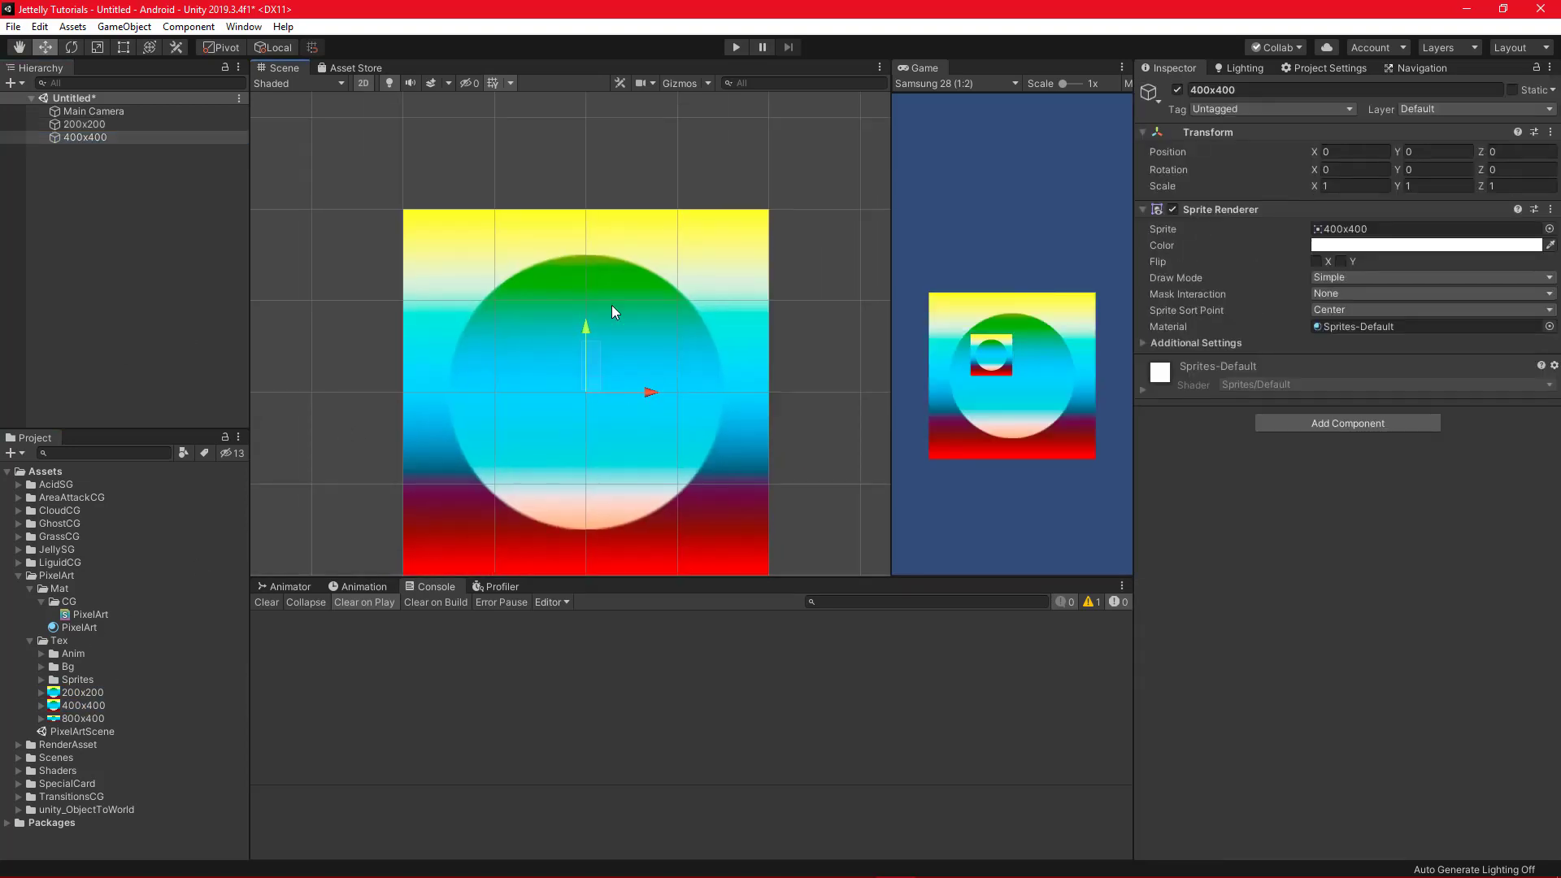
ctrl+drag(591, 387, 684, 118)
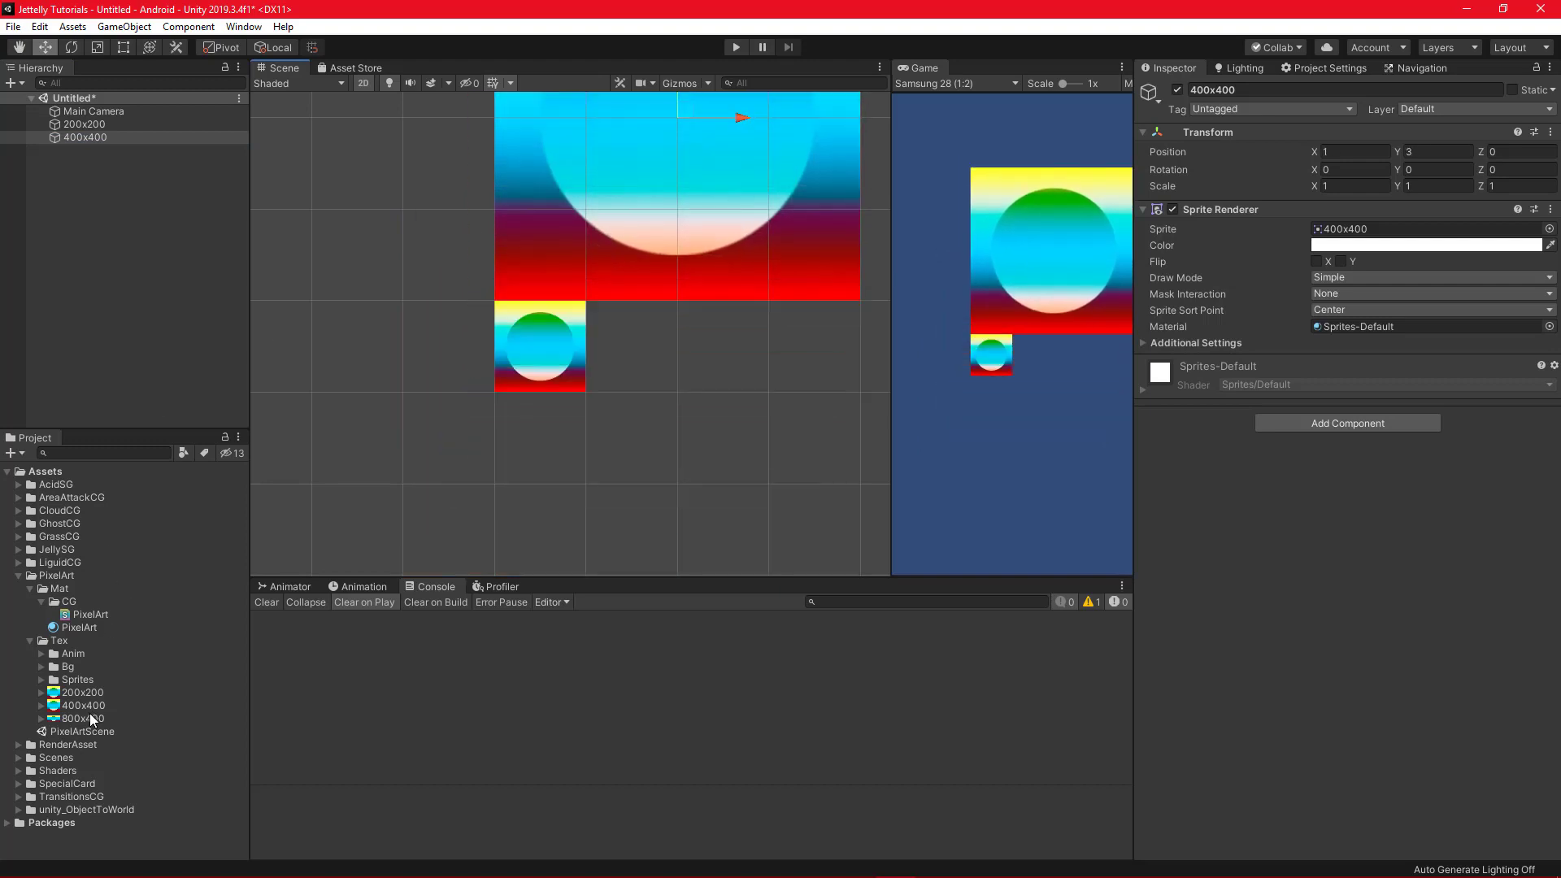
mouse_move(85, 718)
mouse_down()
mouse_move(129, 374)
mouse_move(571, 512)
mouse_up()
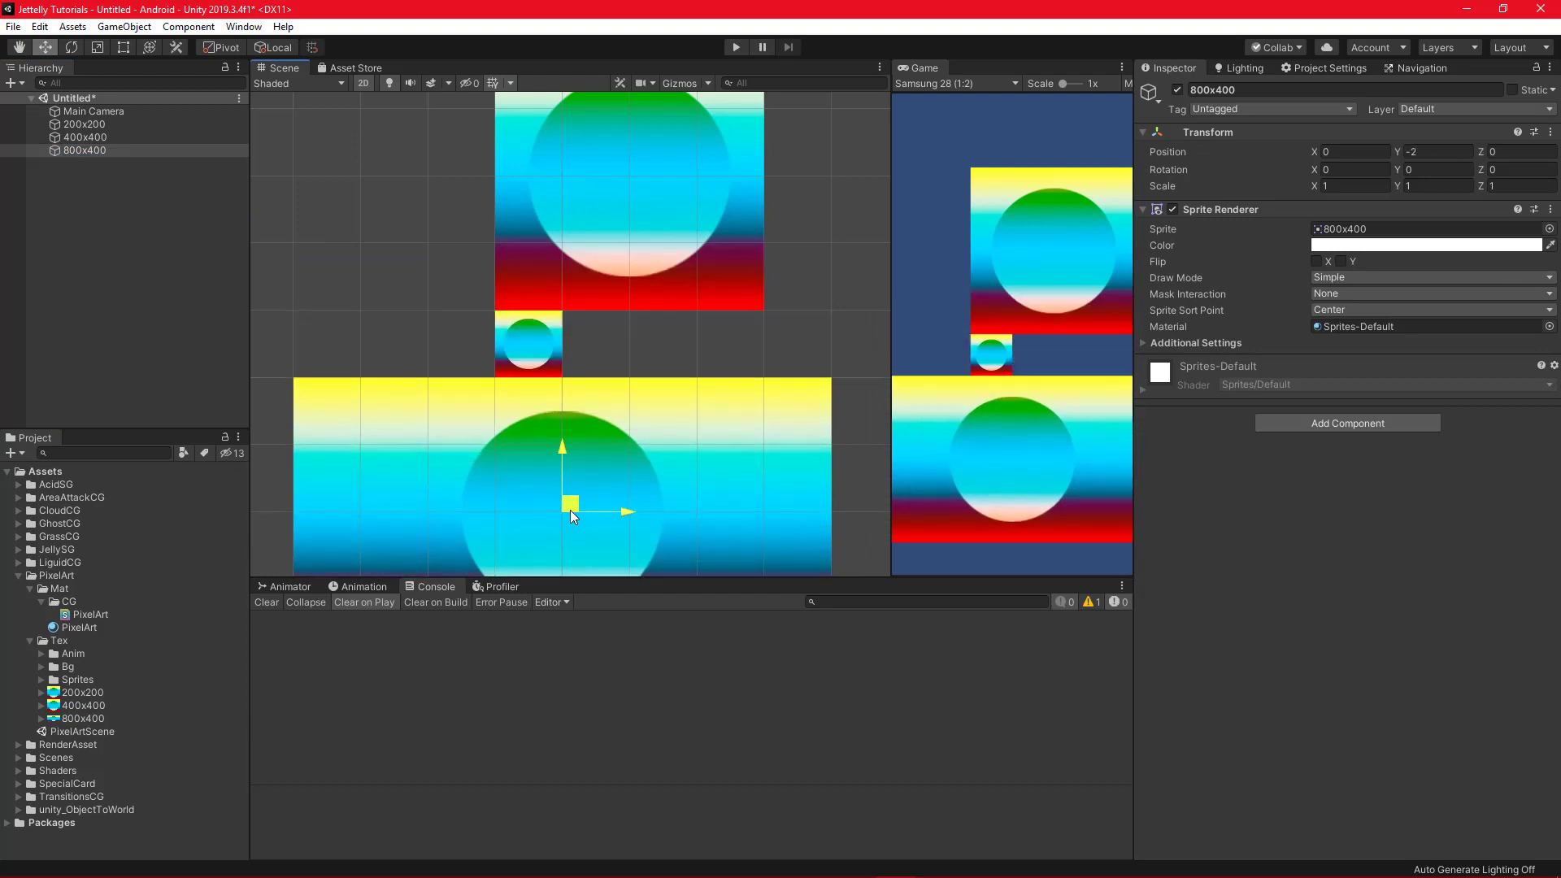
- Set Pixels Per Unit to 200 on both the 400x400 and 800x400 textures and apply
click(84, 705)
ctrl+click(119, 717)
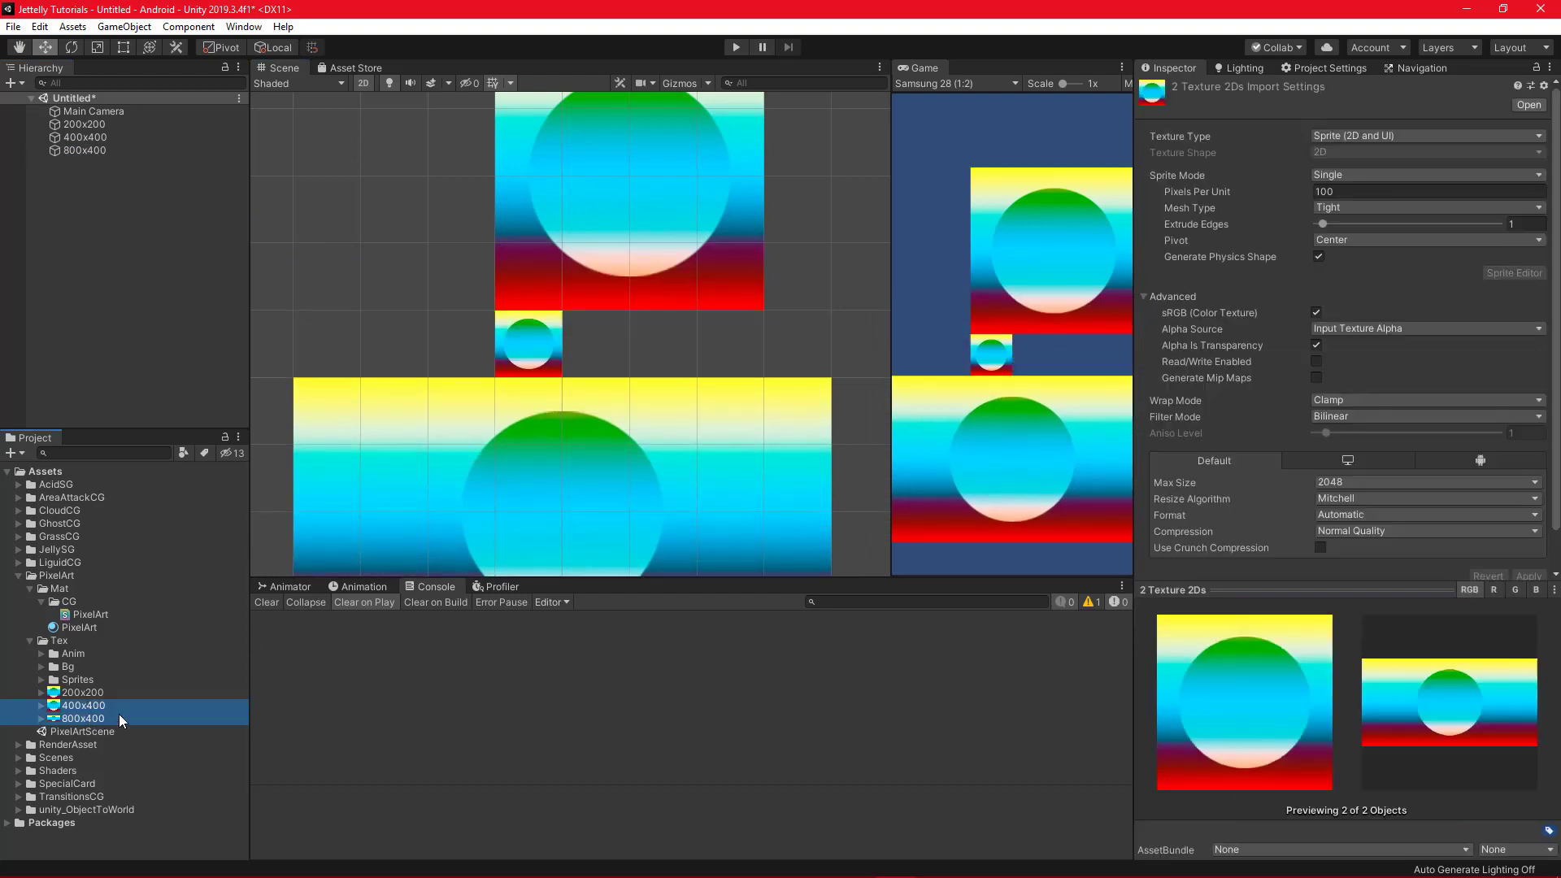
click(1356, 196)
text(200)
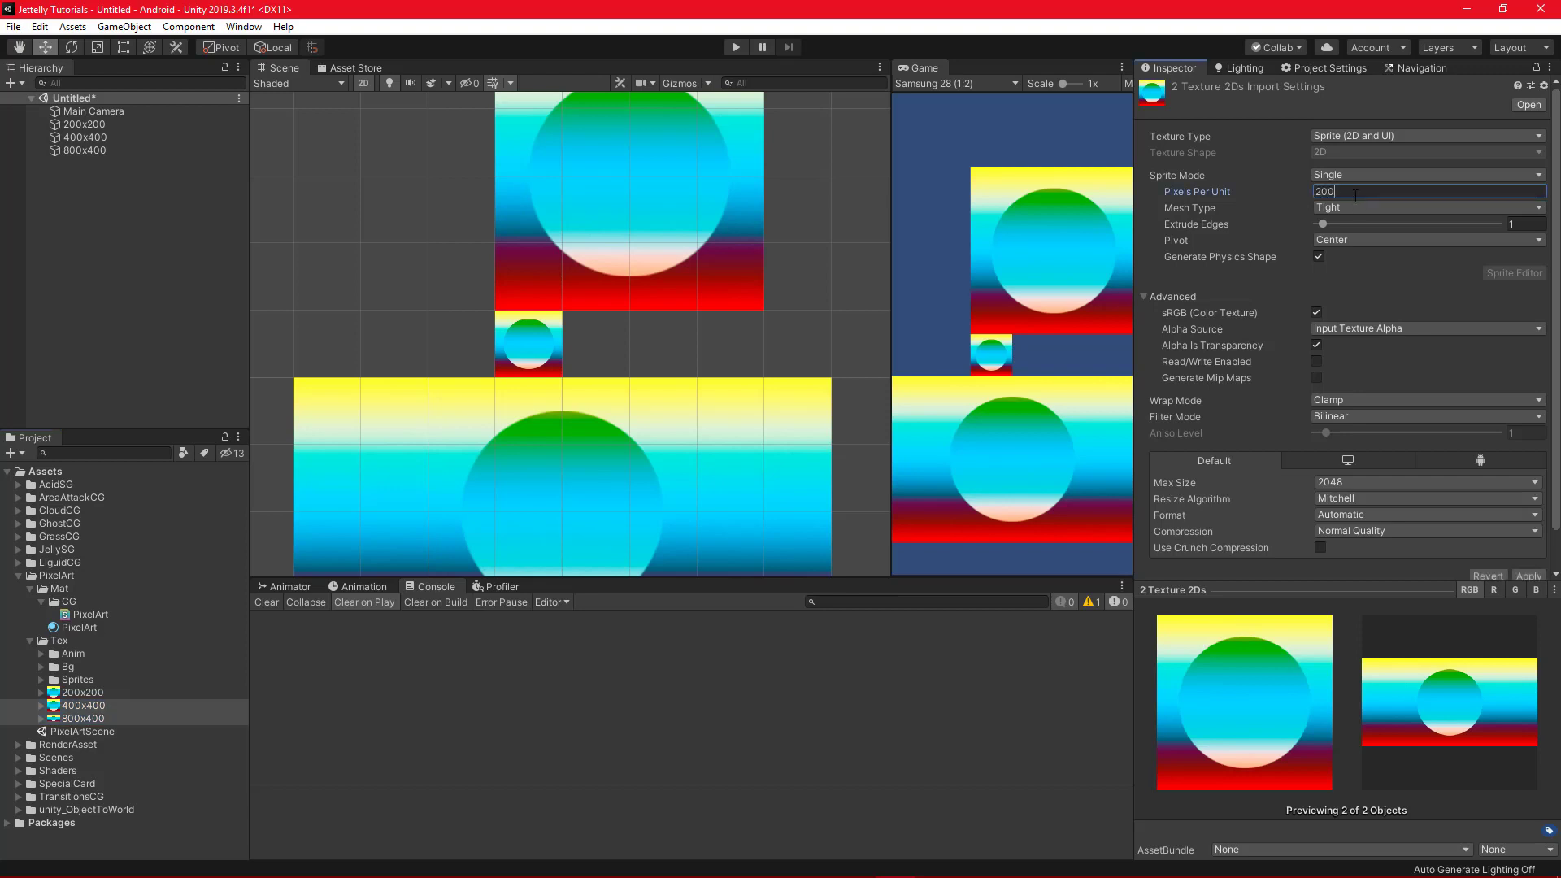
scroll(1500, 521, down, 2)
click(1527, 534)
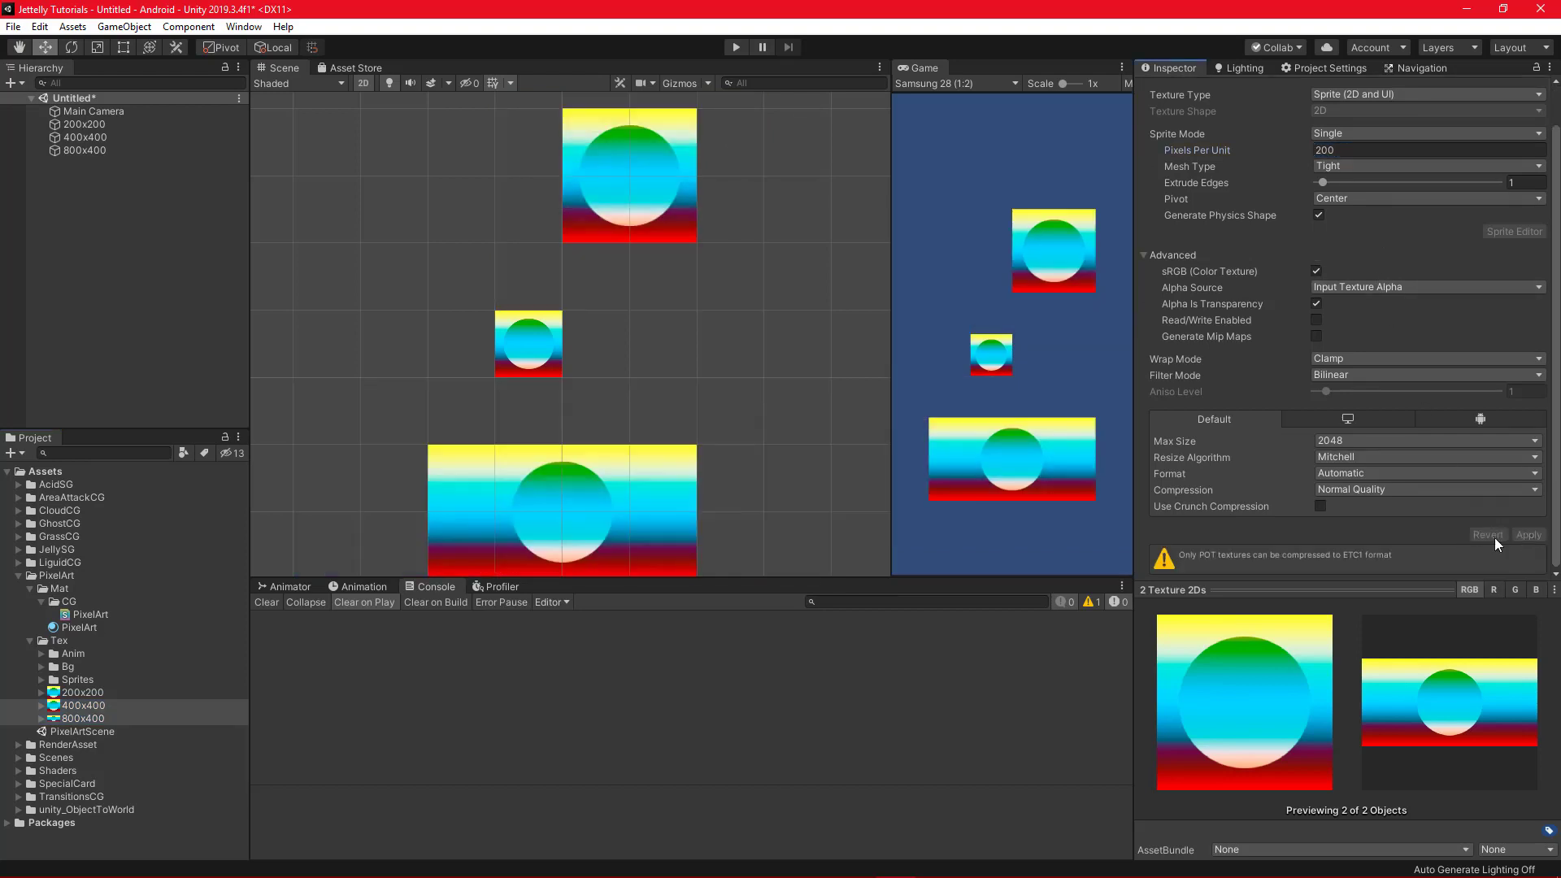
- Reposition the 400x400 sprite and raise the 800x400 sprite to Y -1
click(134, 137)
drag(635, 167, 566, 235)
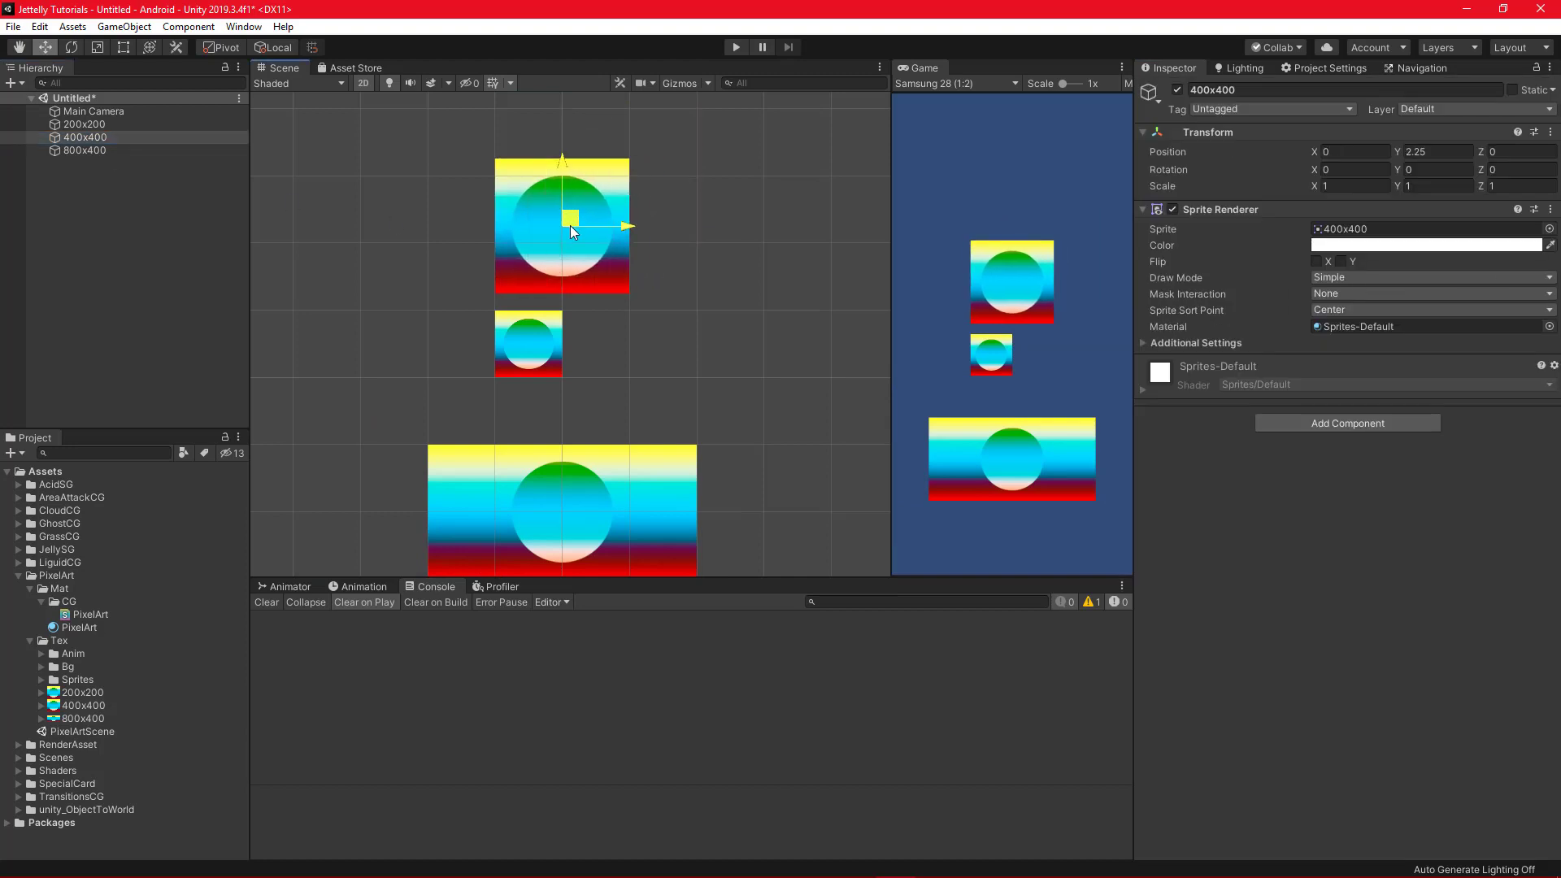
click(179, 151)
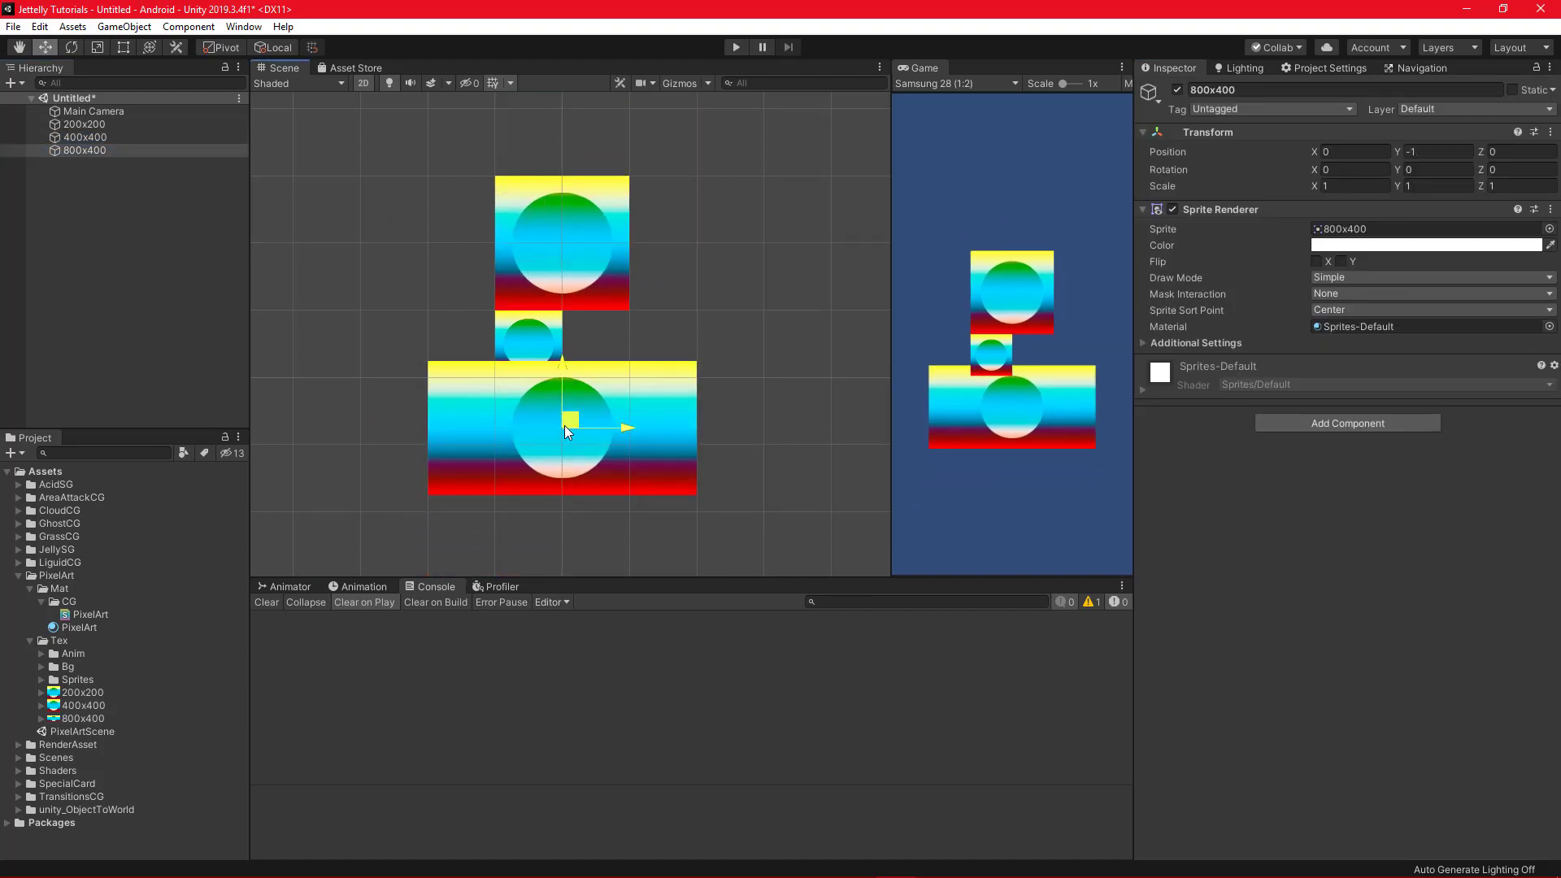
drag(569, 502, 567, 435)
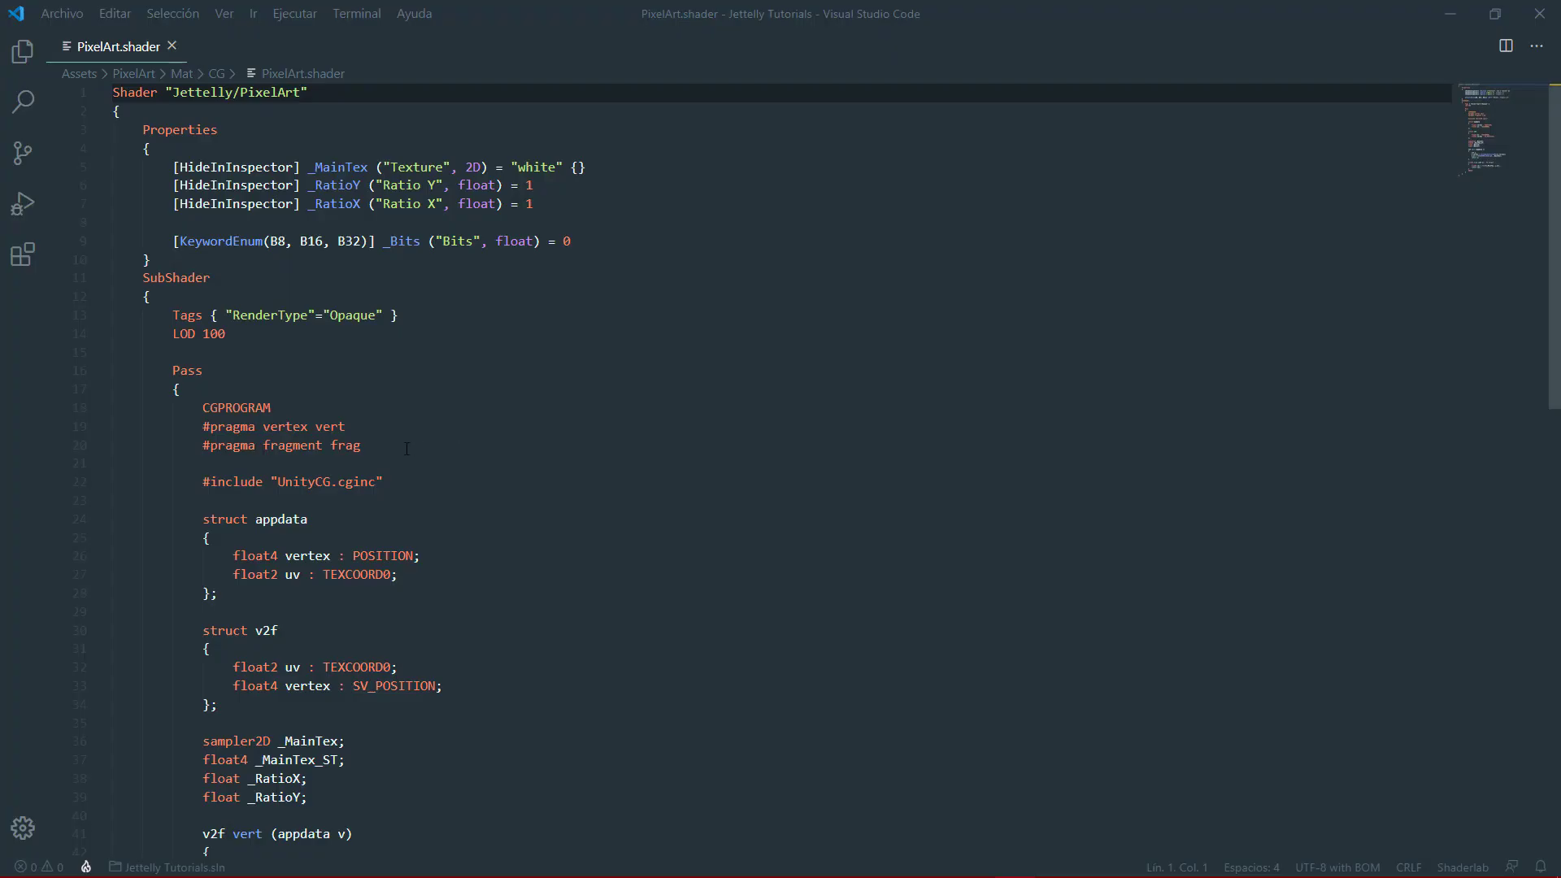
- Add '#pragma shader_feature _BITS_B8 _BITS_B16 _BITS_B32' on a new line below the fragment pragma
click(409, 448)
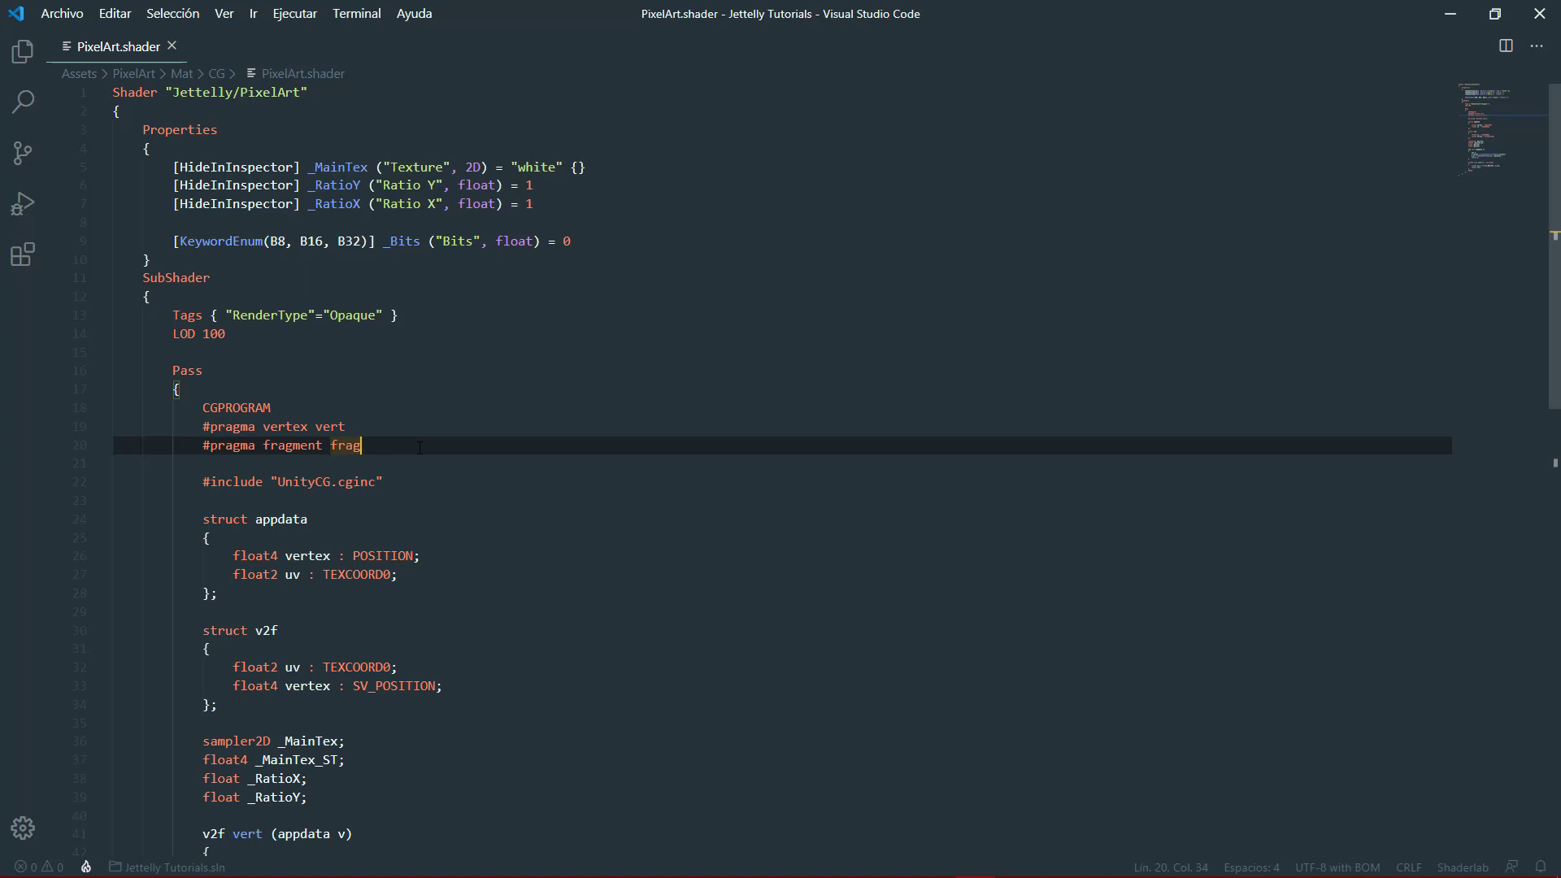
key(Return)
text(#pragma sha)
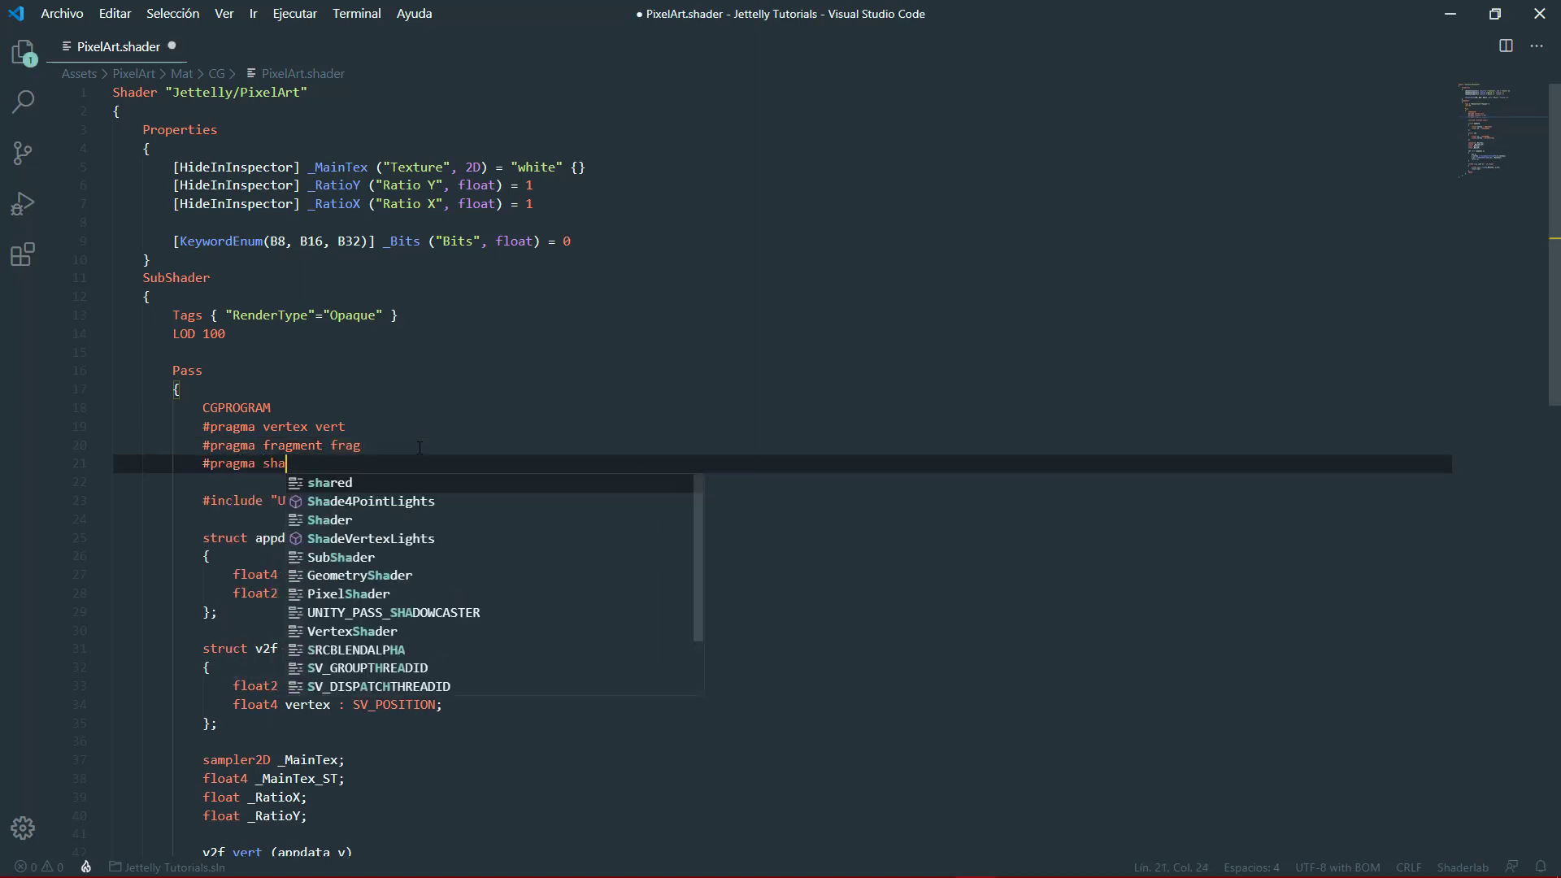
text(der_feature)
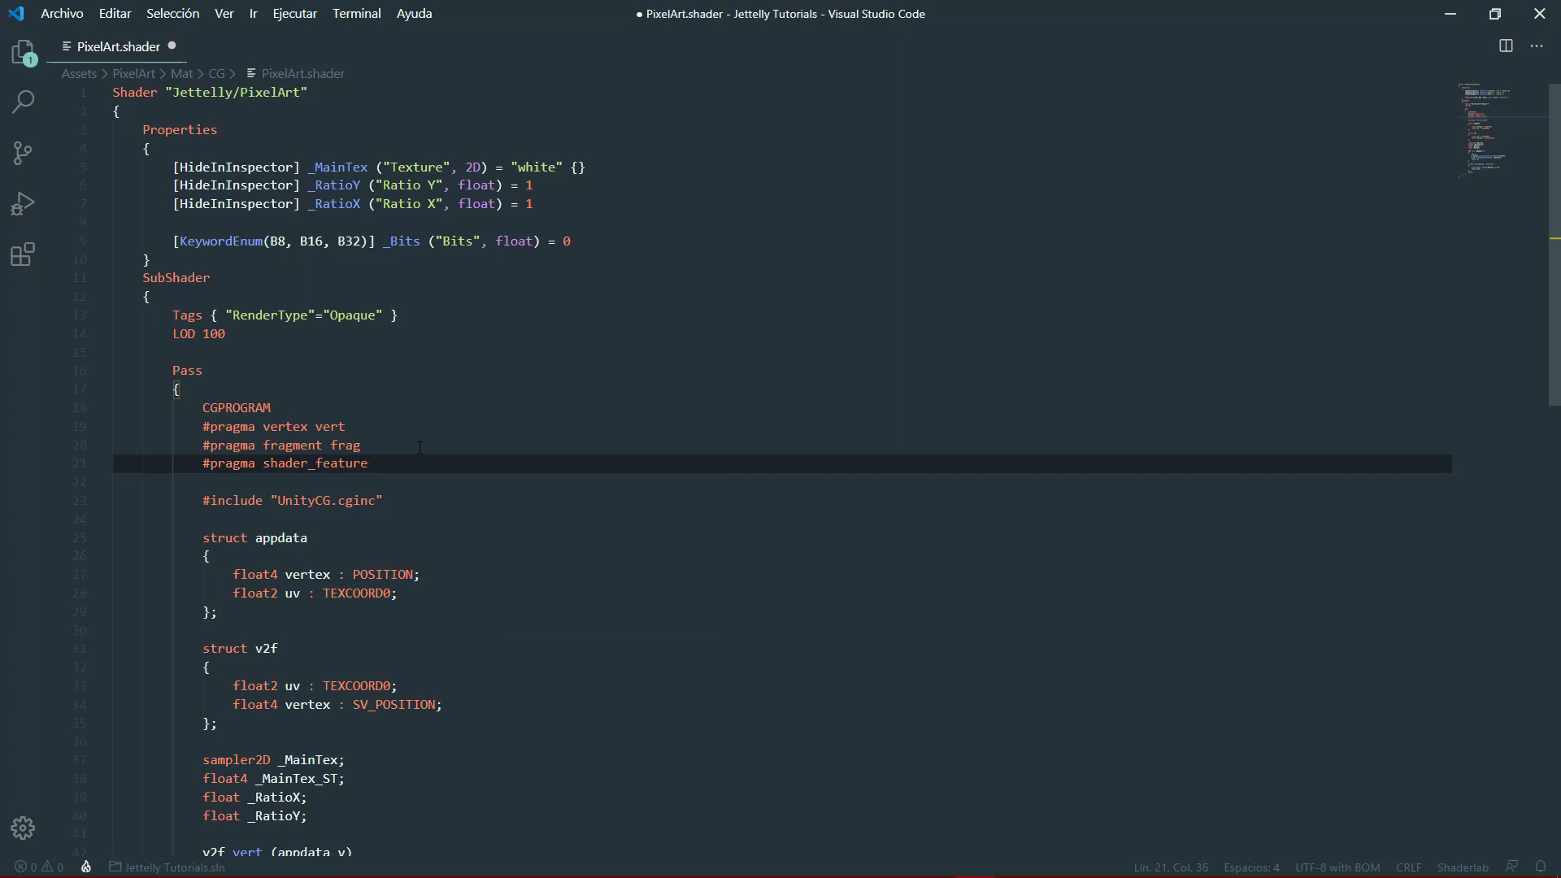
text( _BITS)
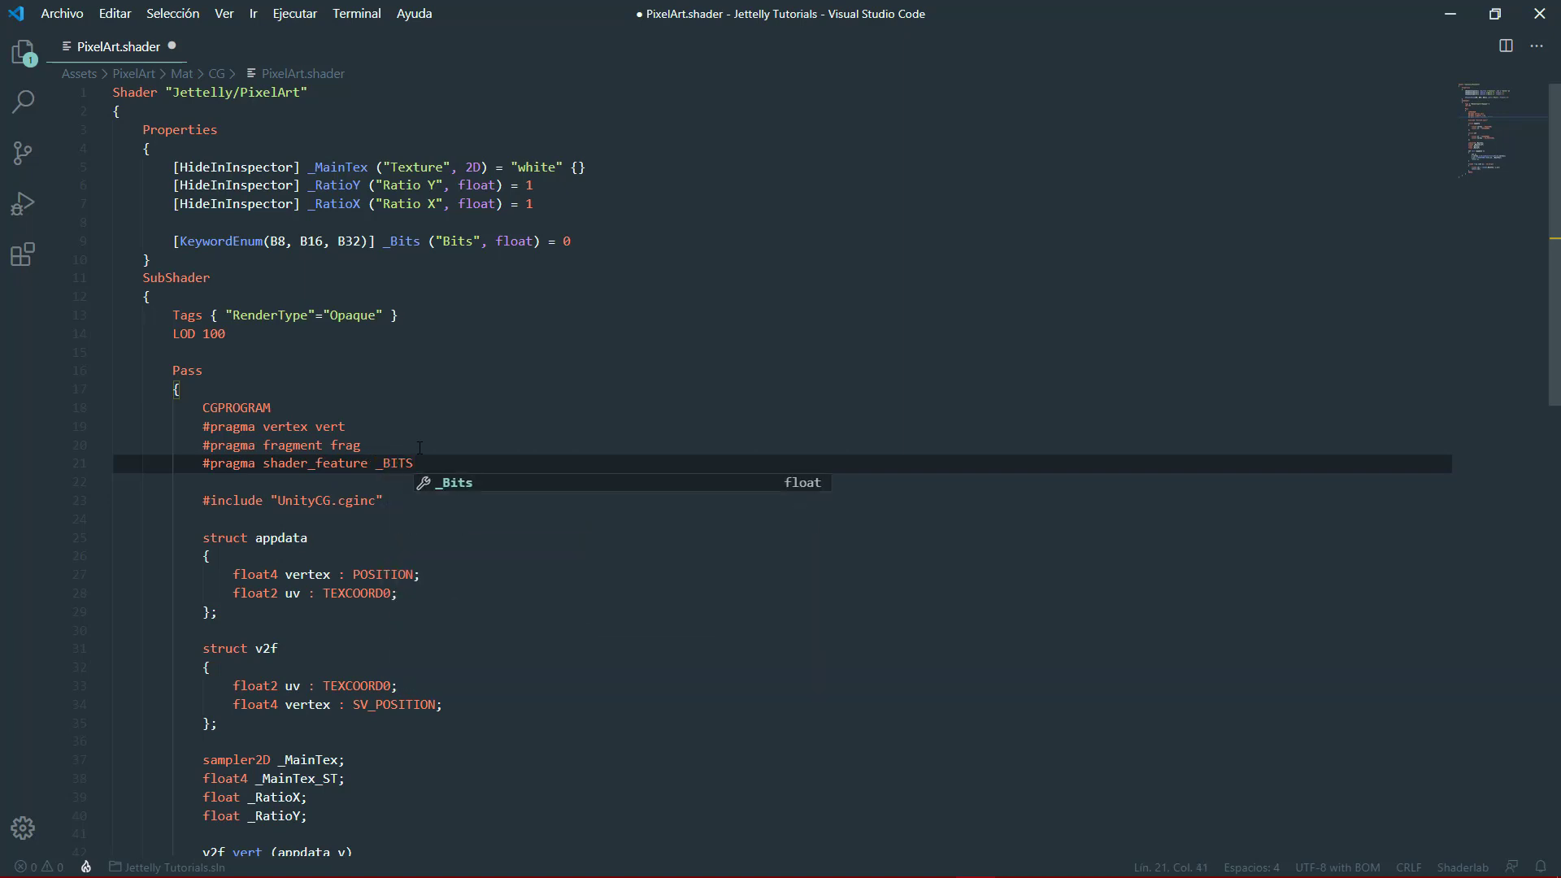
text(_B8 )
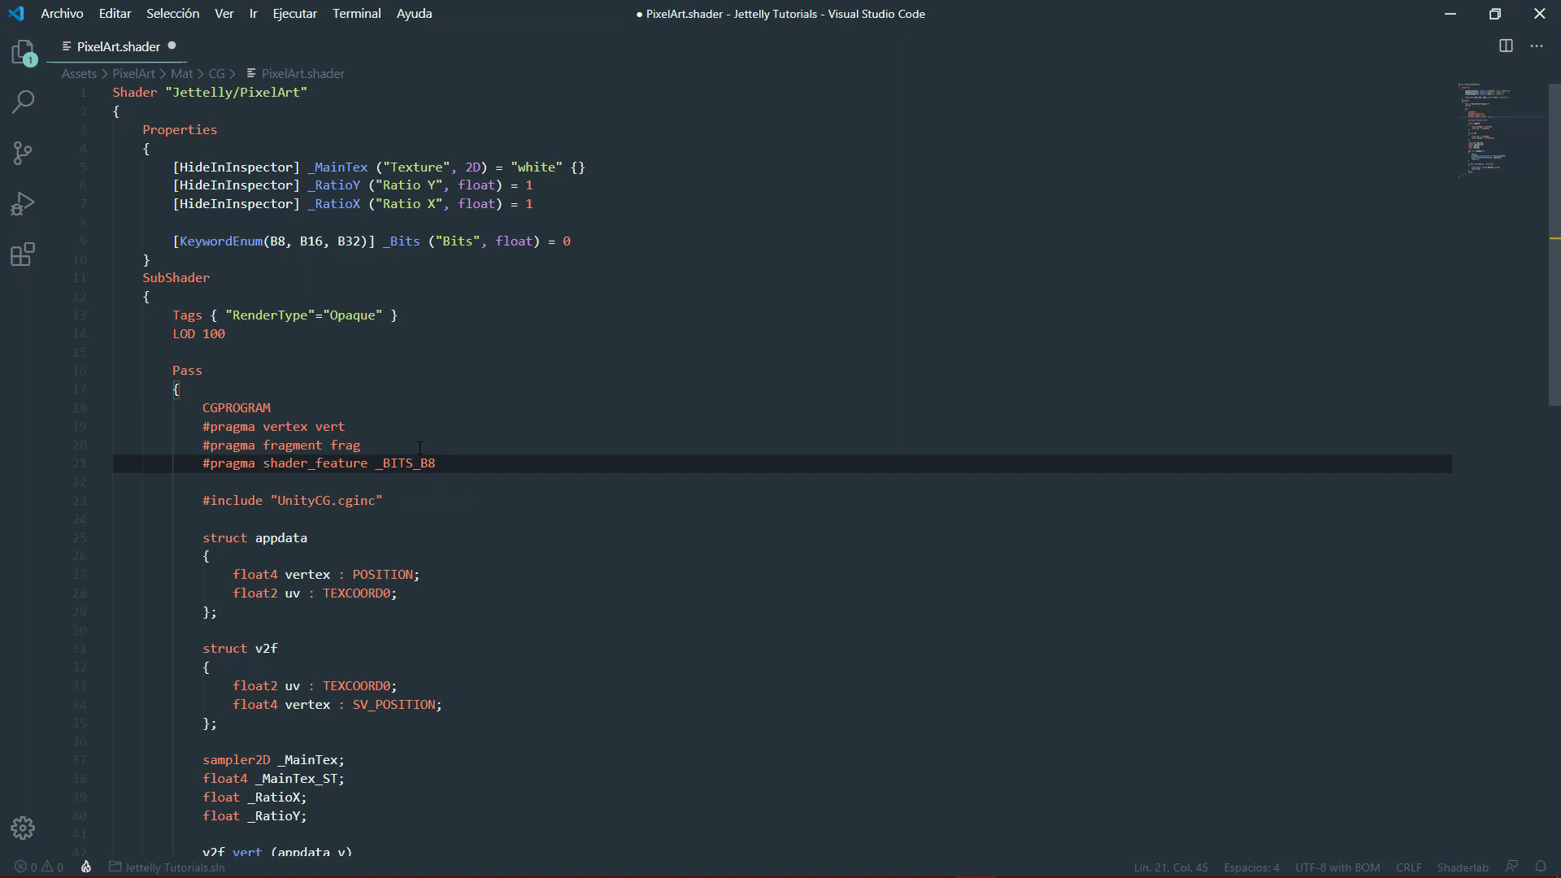
text(_BI)
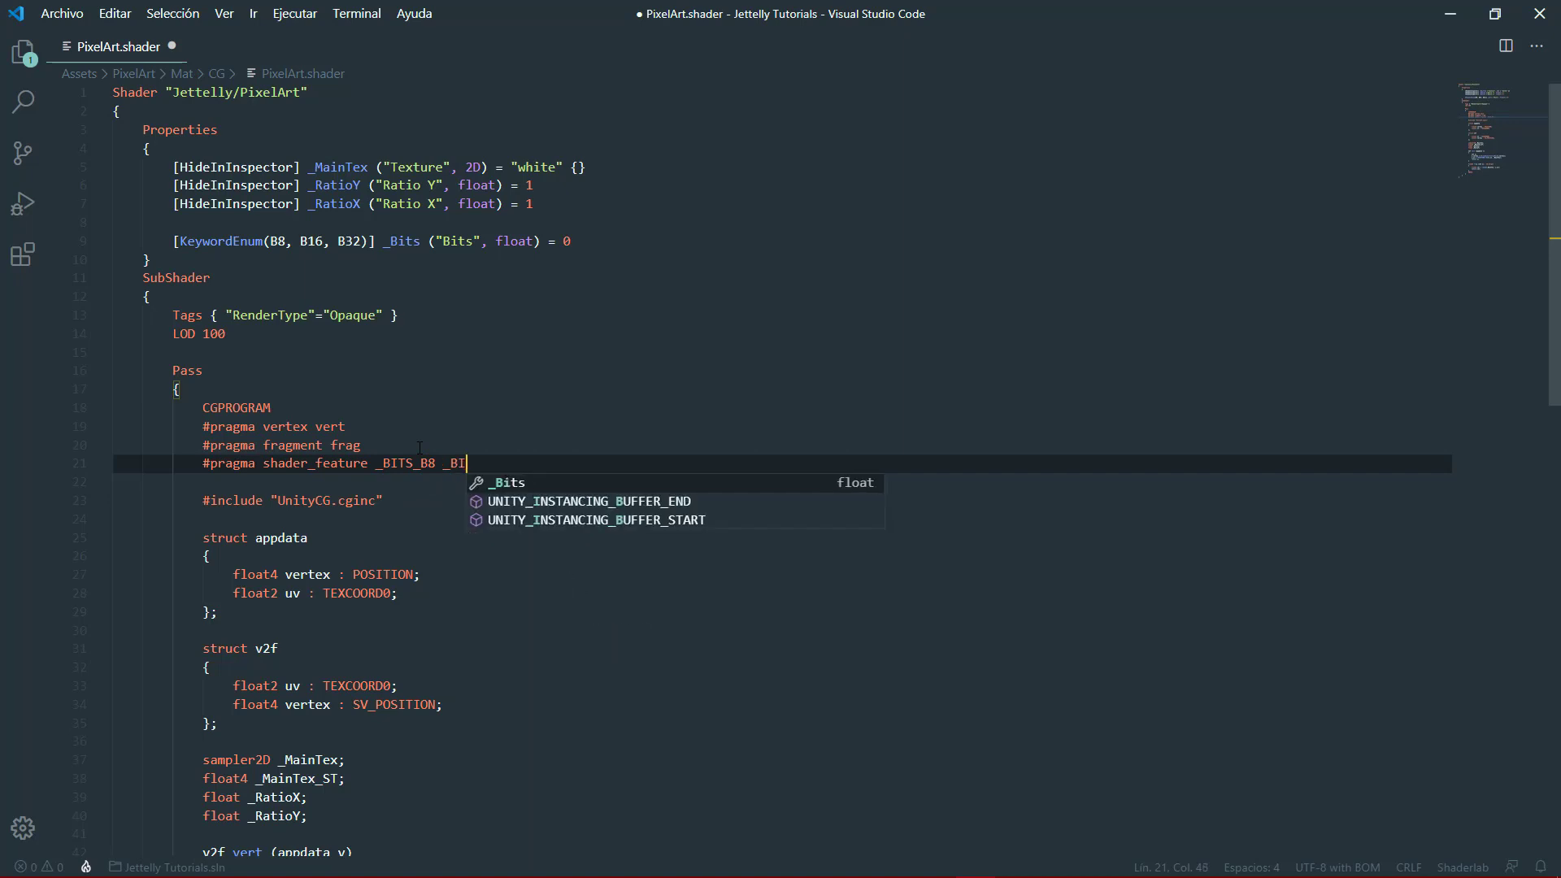
text(TS_B16 )
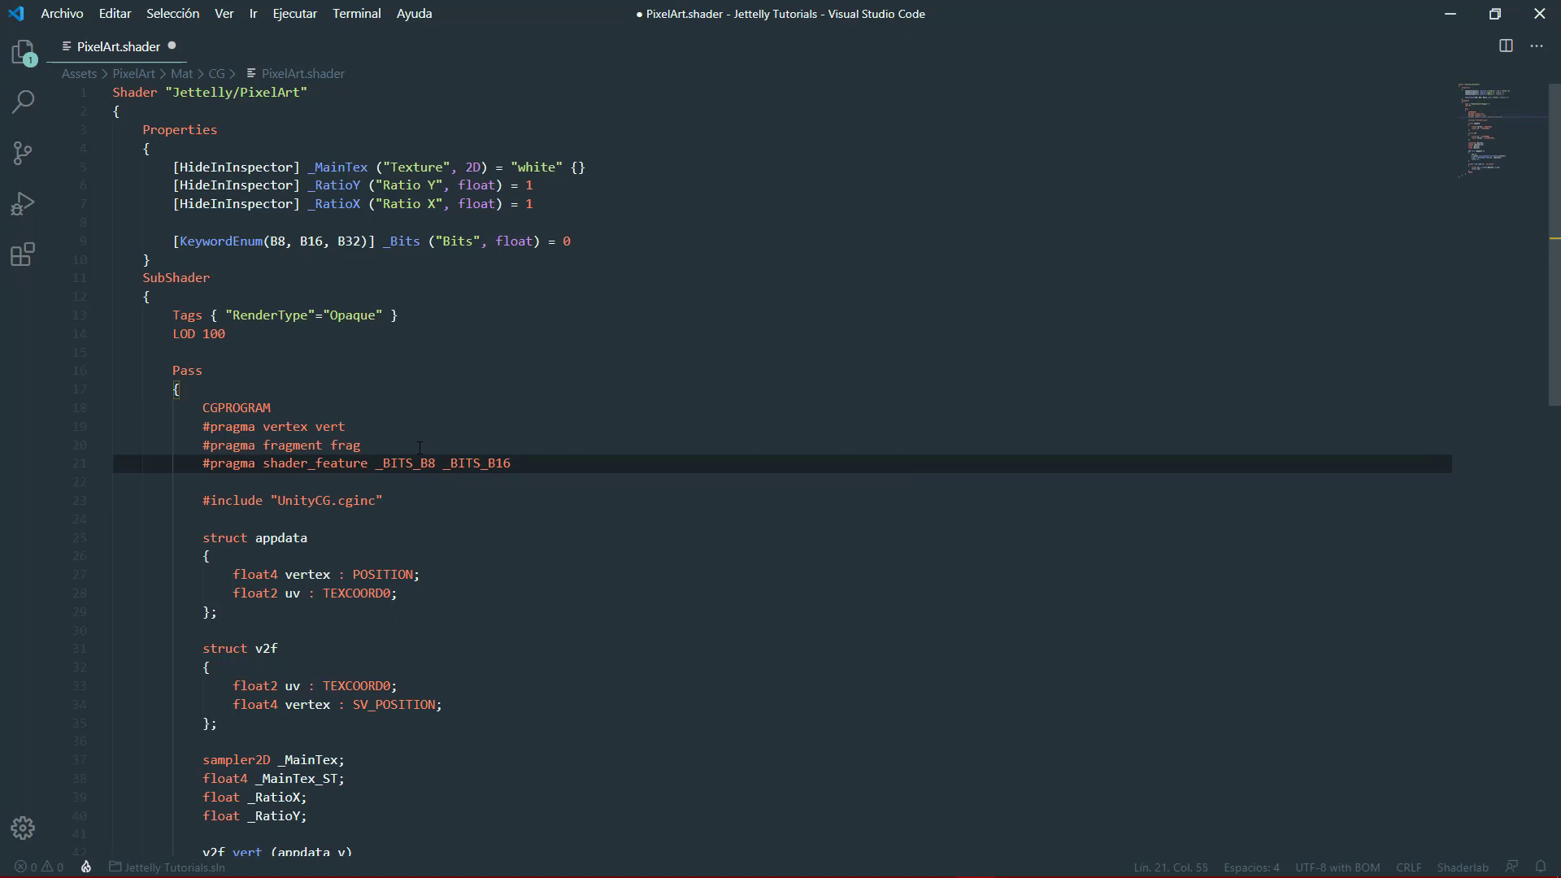
text(_BITS_B)
text(32)
double_click(405, 463)
double_click(404, 241)
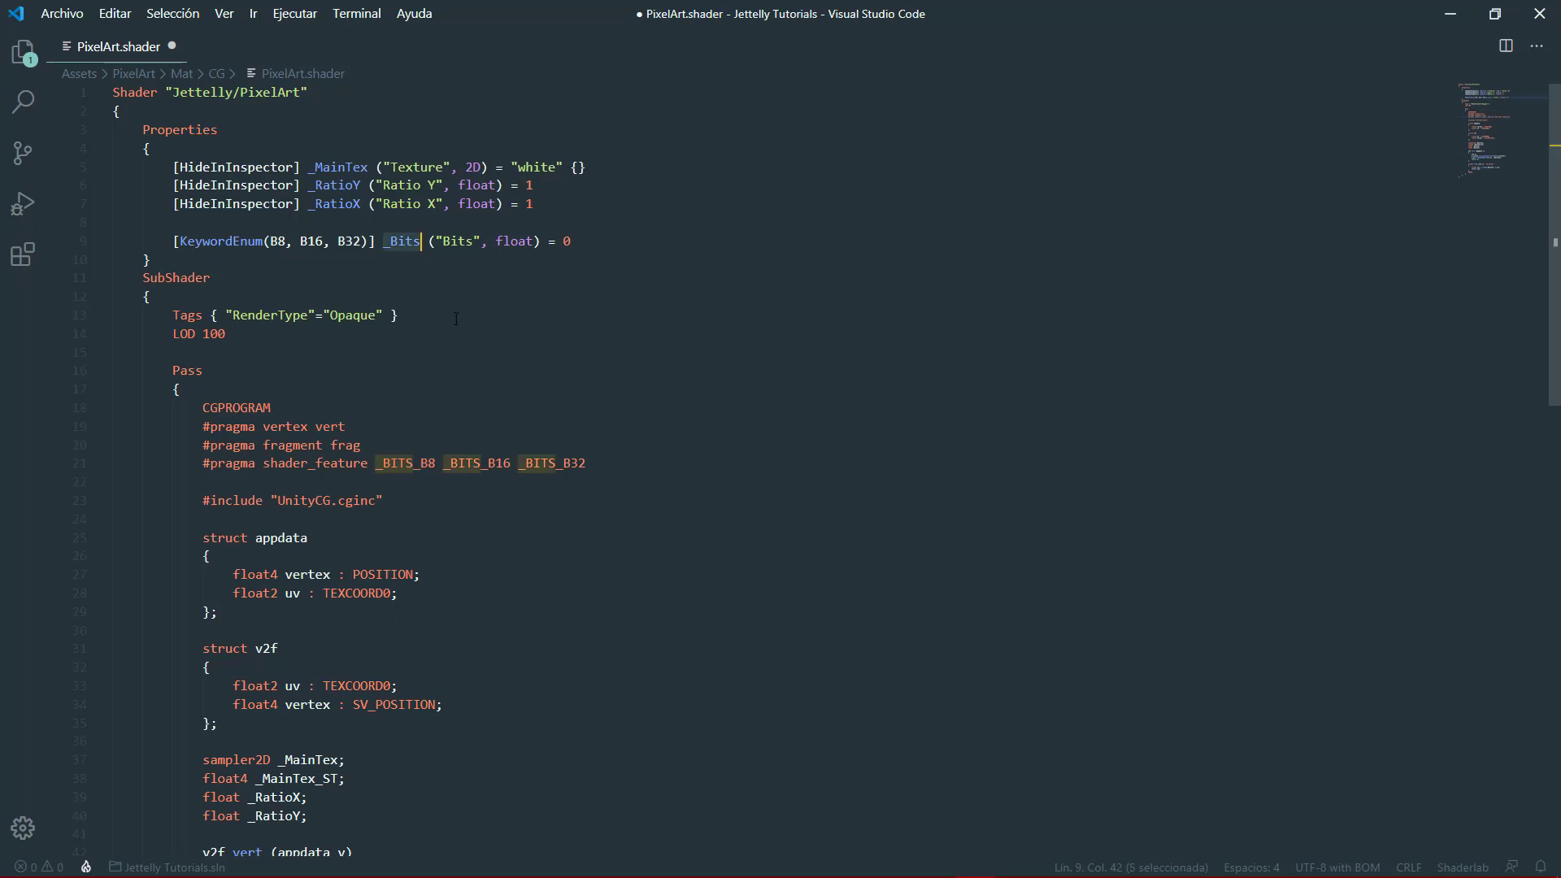
click(645, 427)
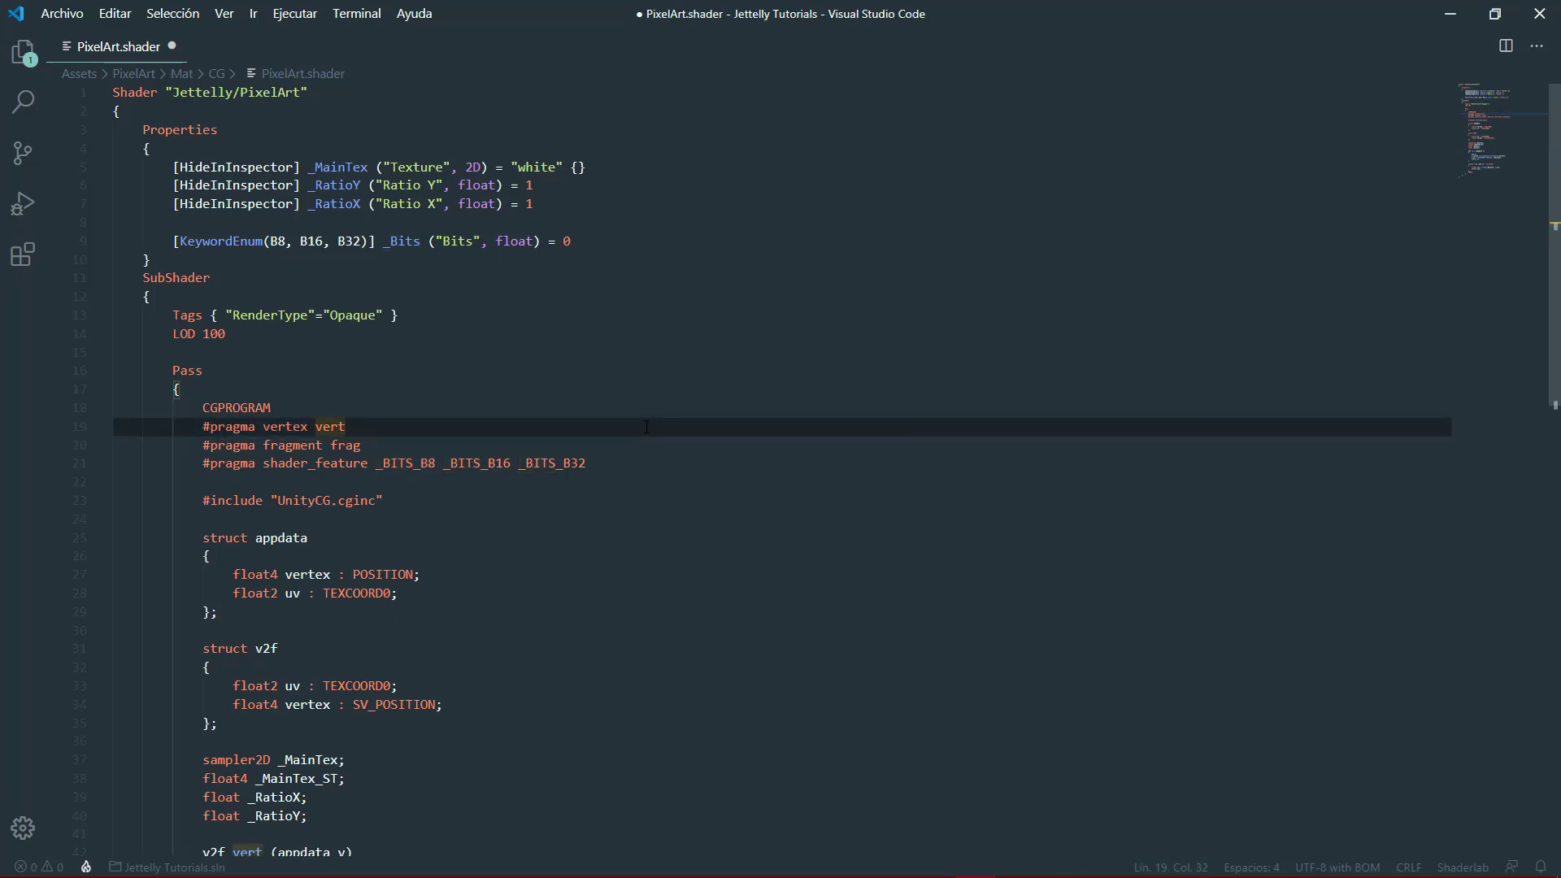
- Declare 'fixed pixelSample = 0;' at the top of the frag function
scroll(645, 427, down, 2)
scroll(585, 463, down, 5)
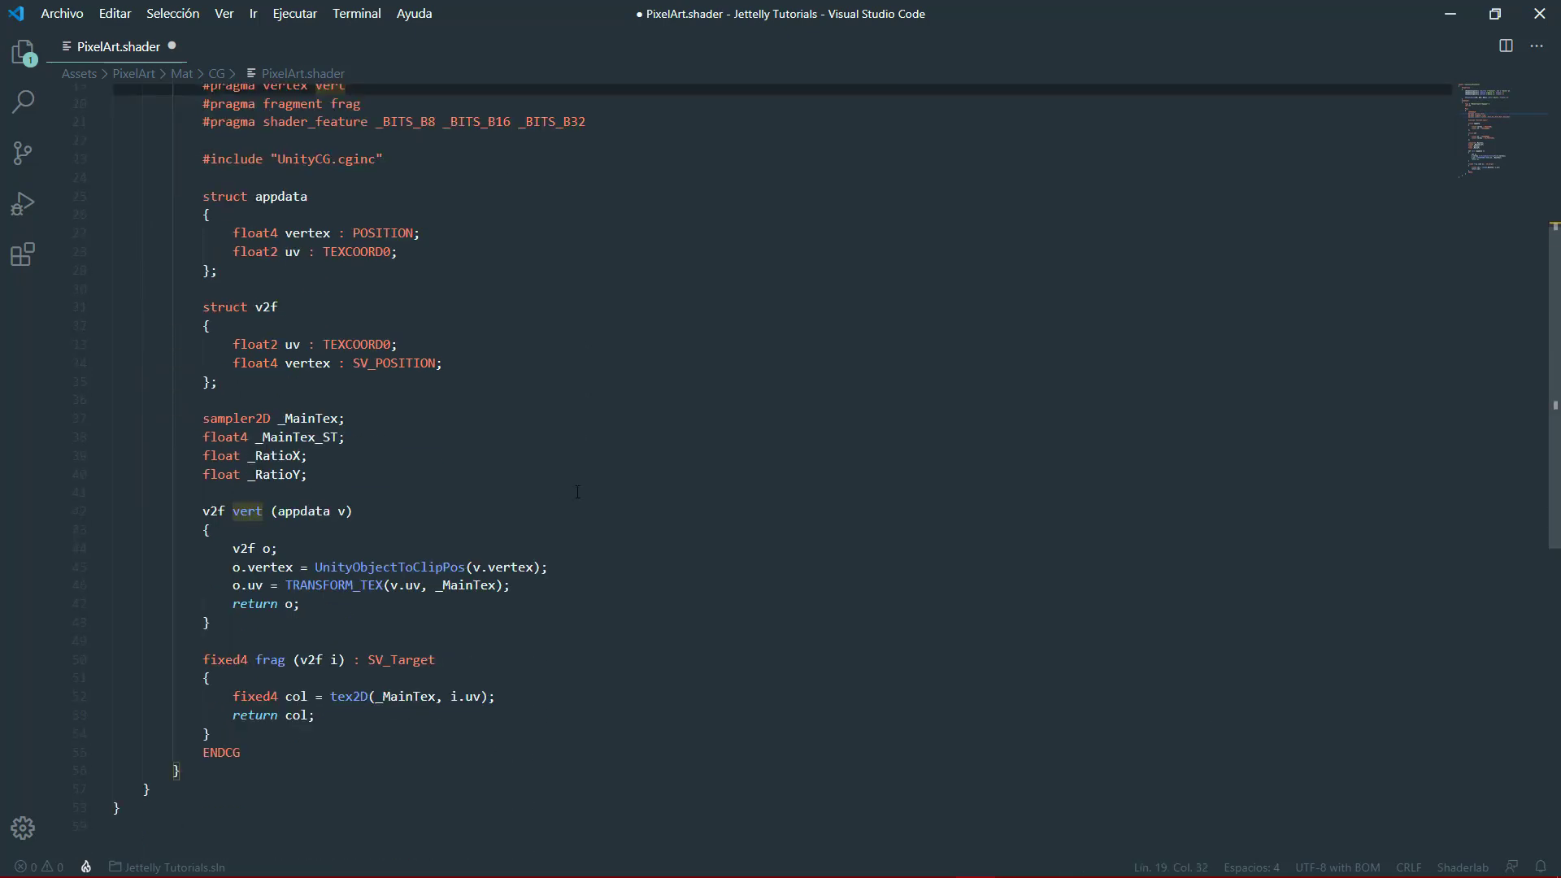
scroll(541, 498, down, 2)
scroll(455, 465, down, 3)
click(295, 436)
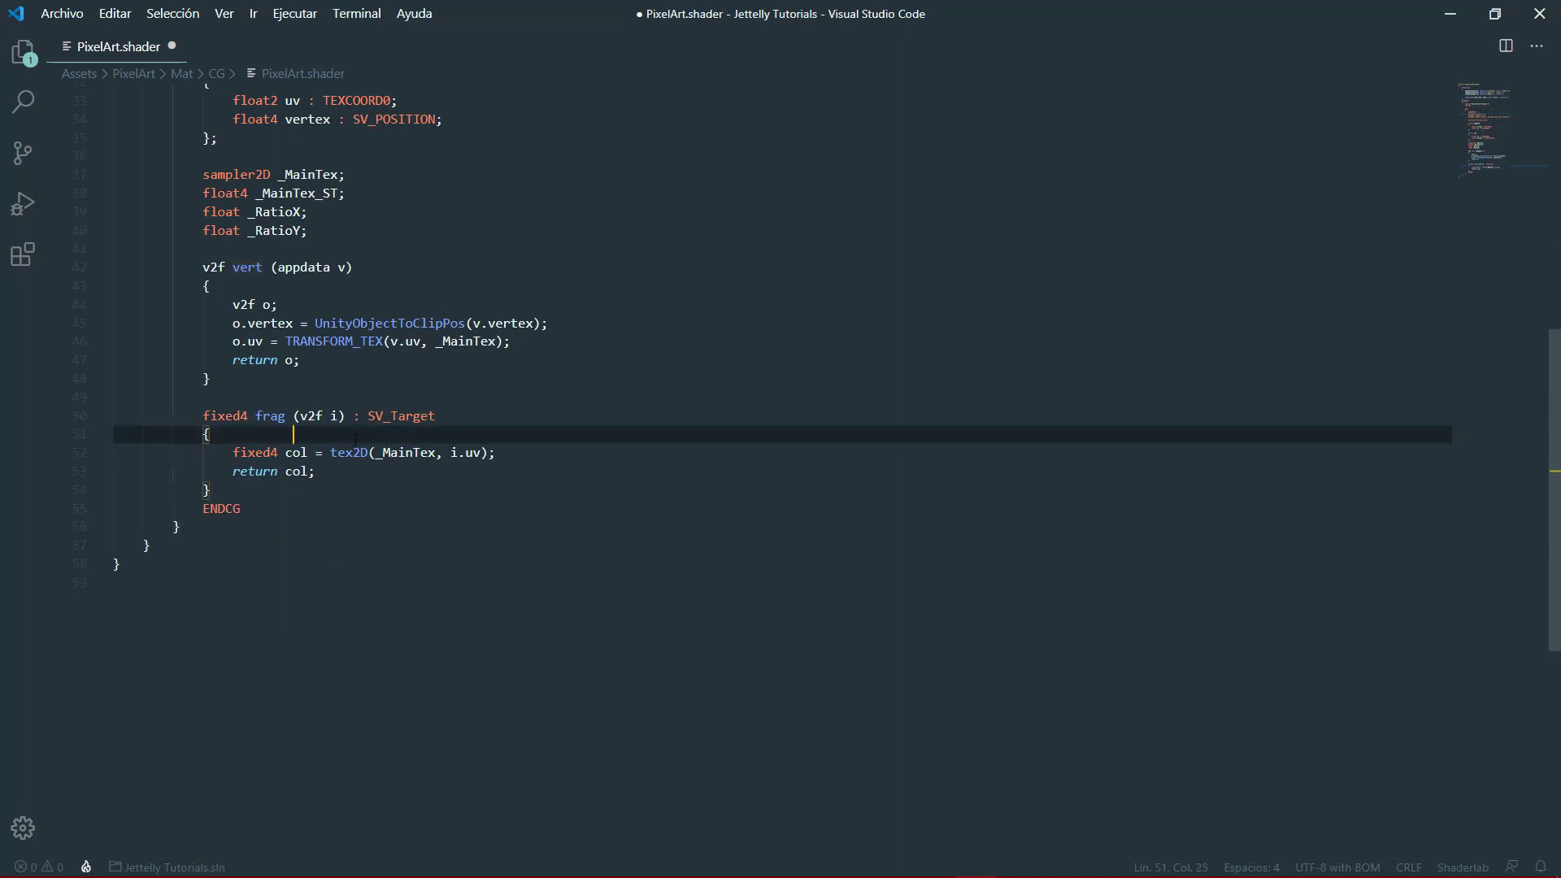
key(Return)
key(Return)
key(Up)
text(fi)
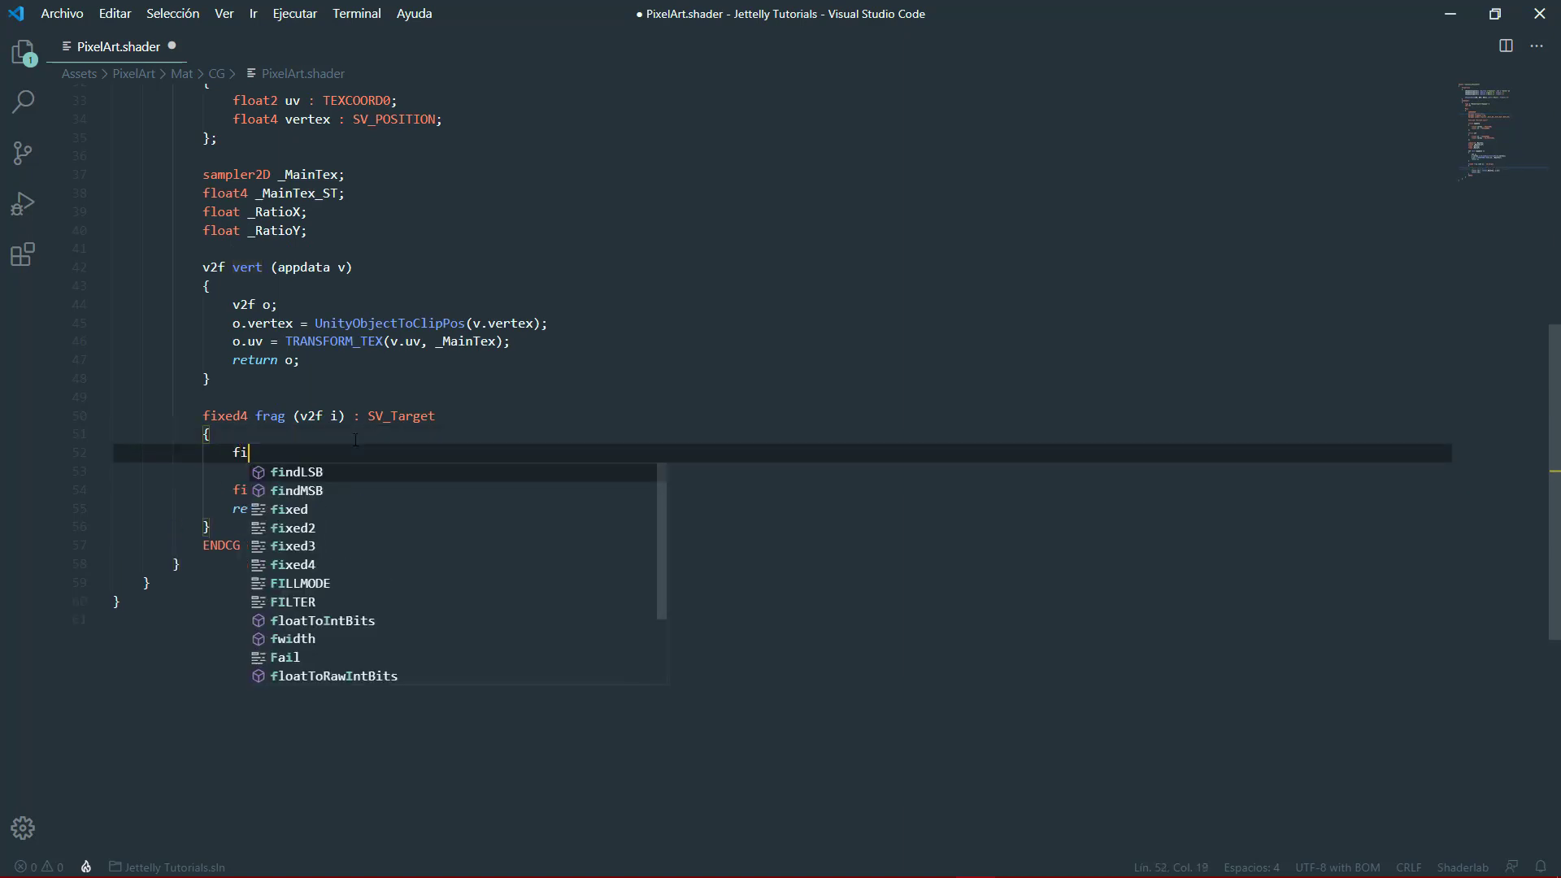
text(xed pixel)
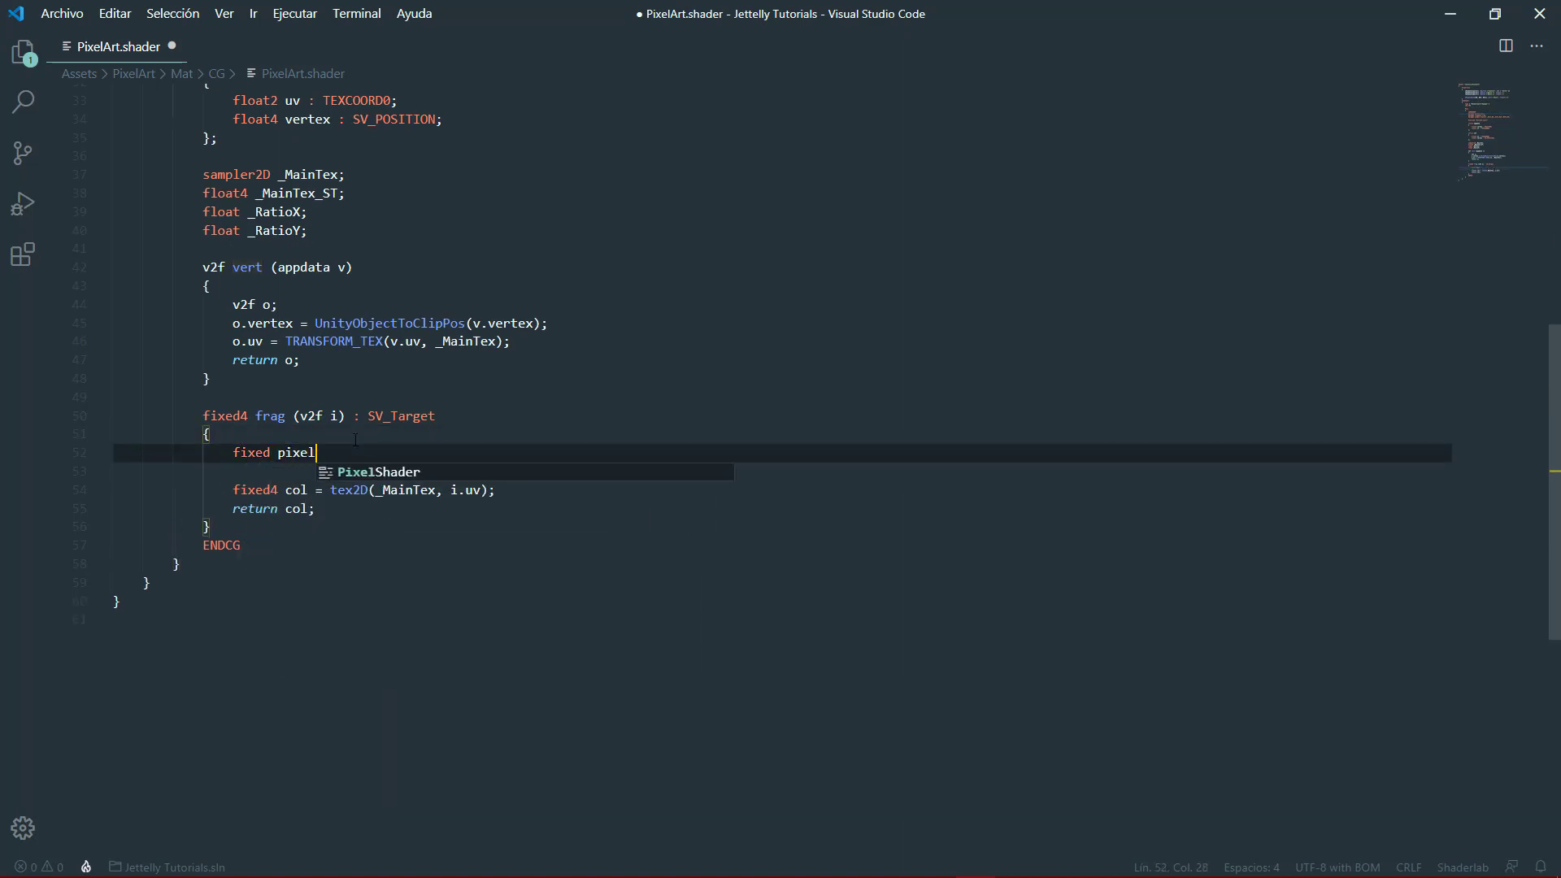
text(Sample =)
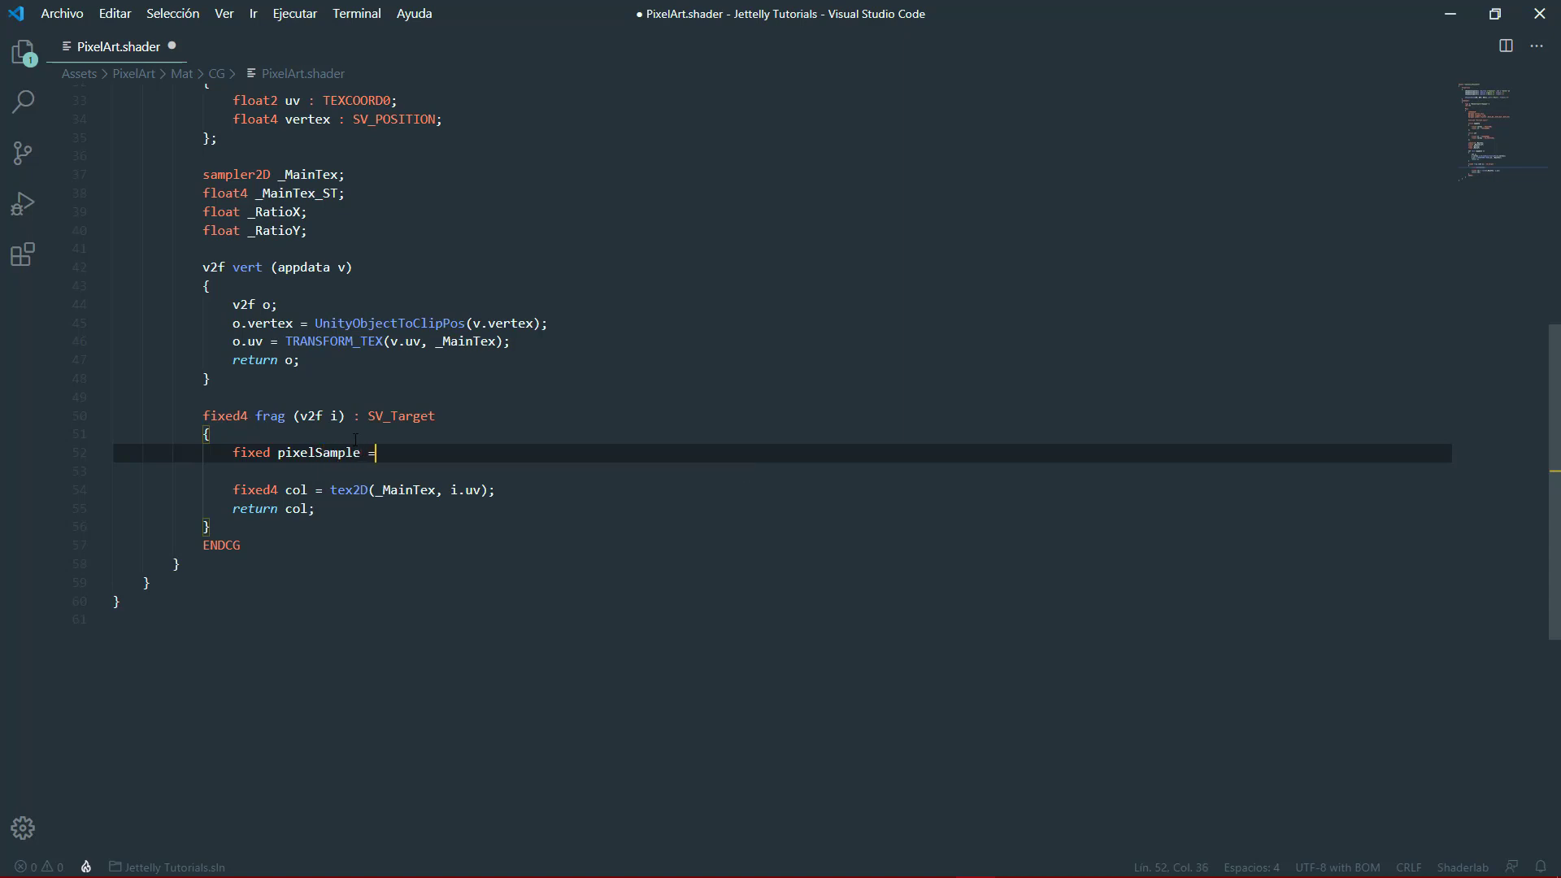
text( 0;)
- Add an '#if _BITS_B8' branch setting pixelSample = 16
scroll(508, 391, down, 1)
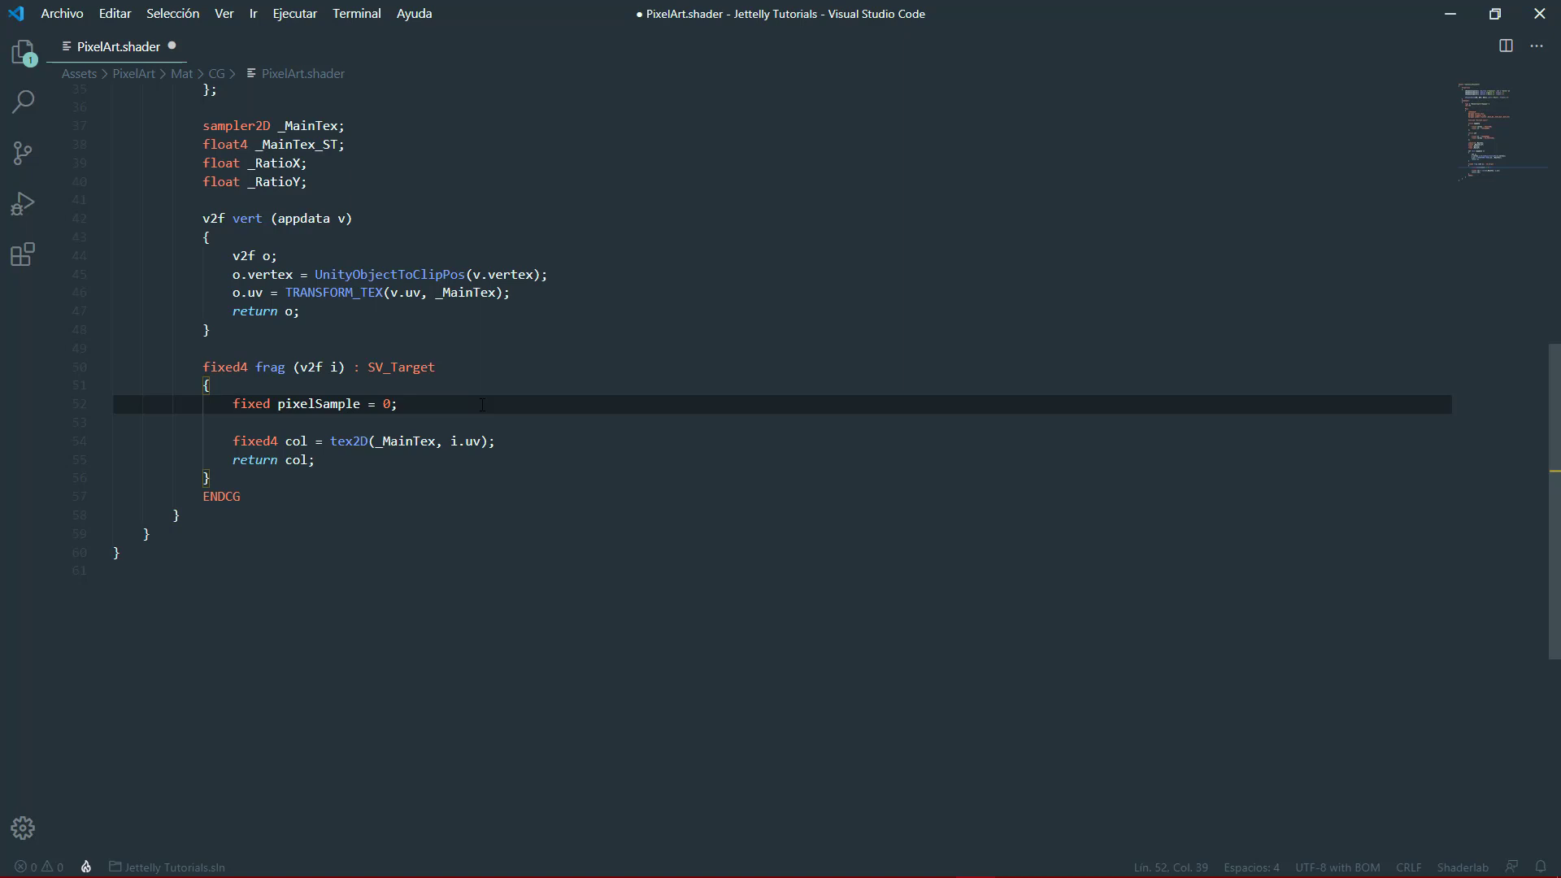
key(Return)
key(Return)
text(#)
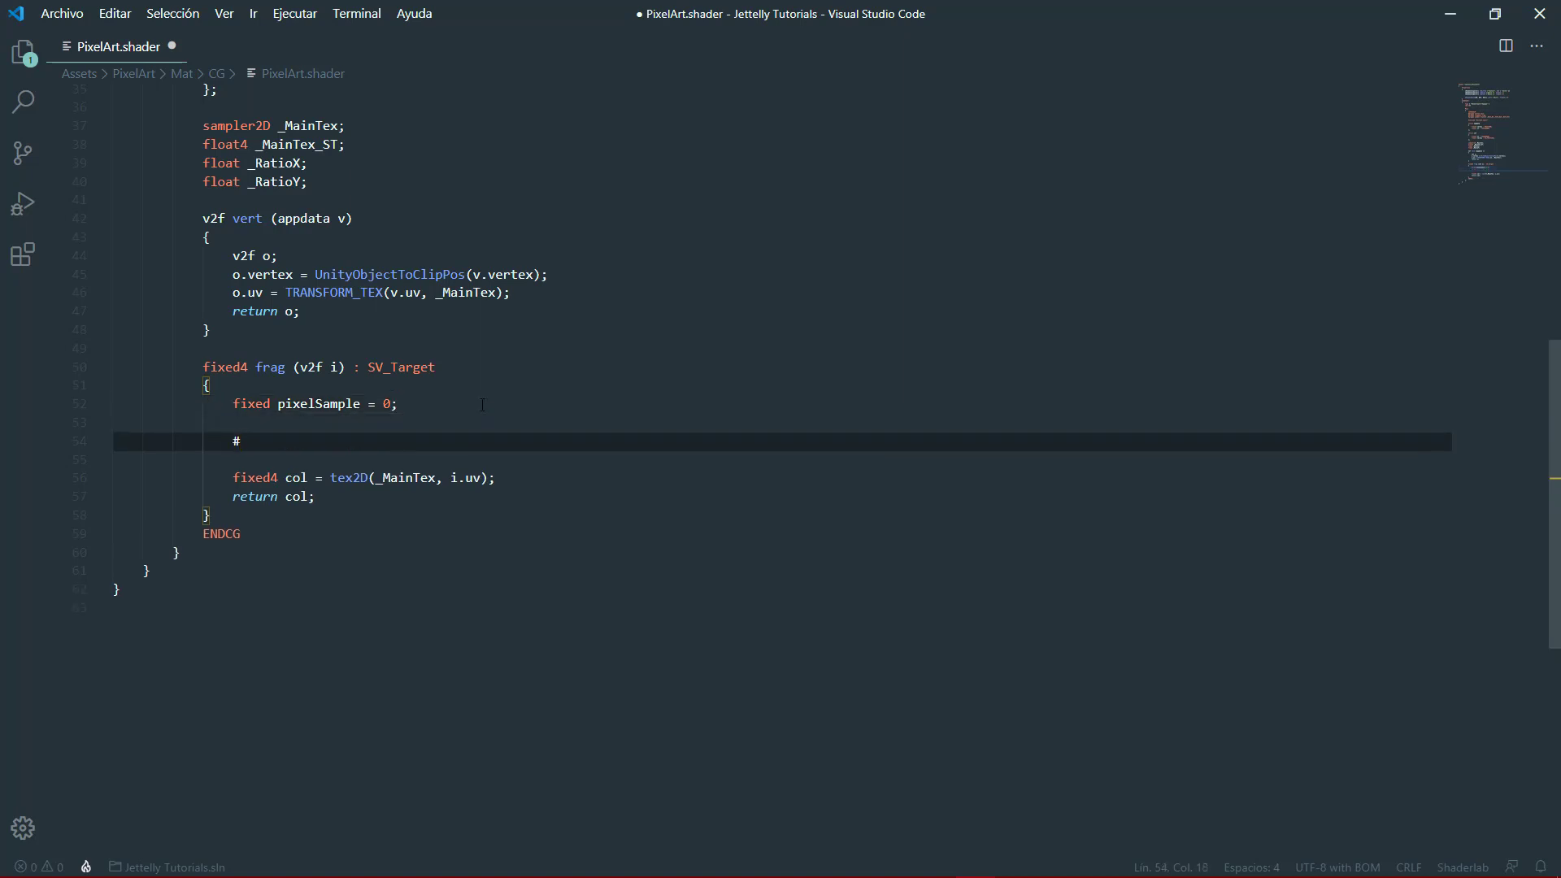
text(if _BI)
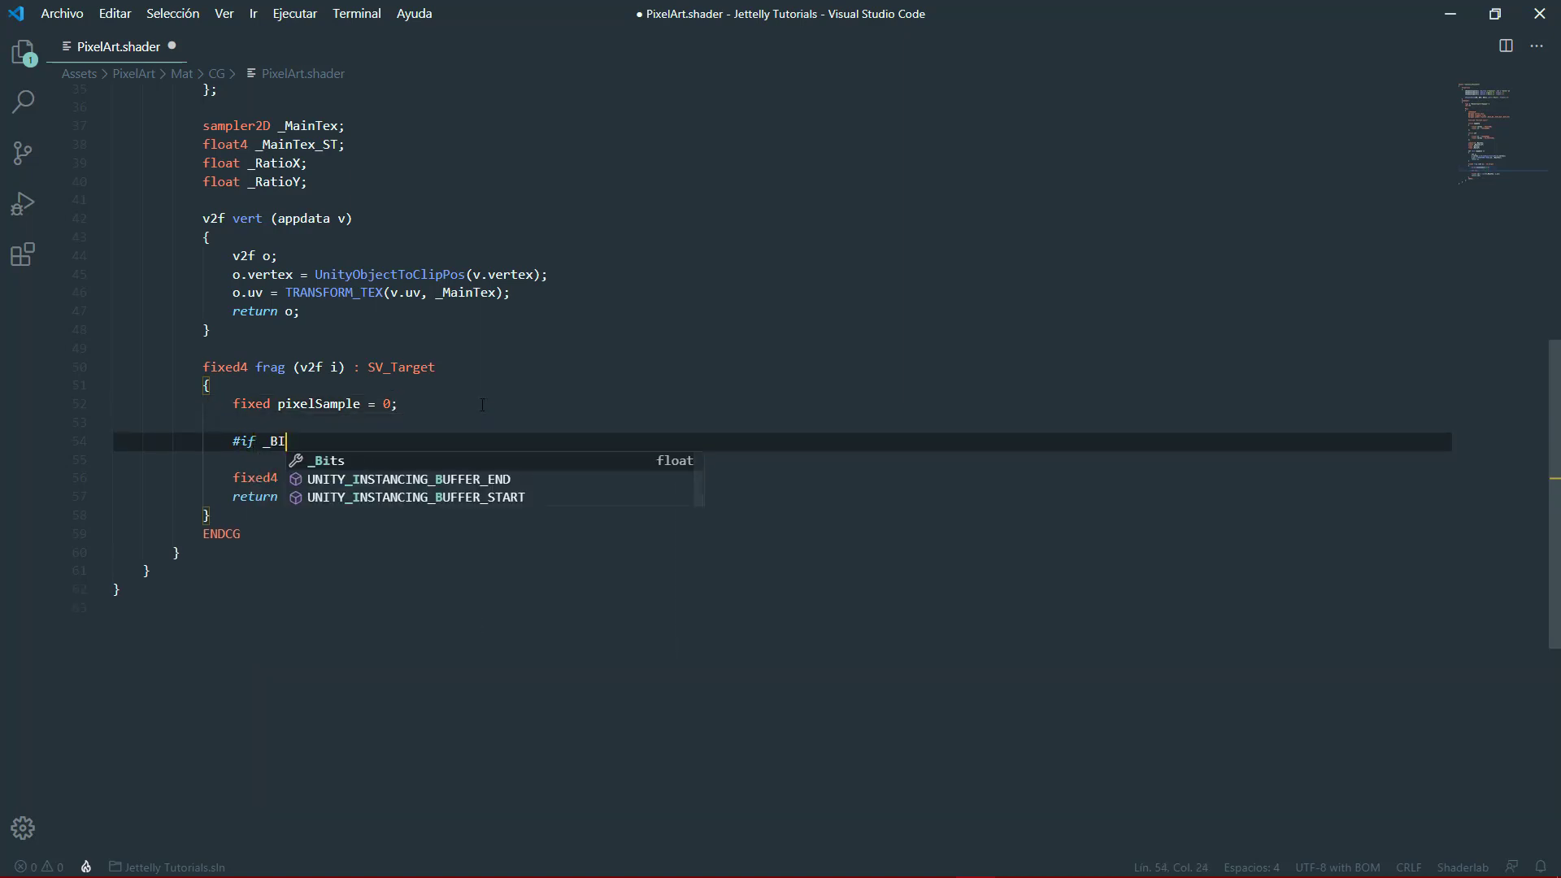
text(TS_B8)
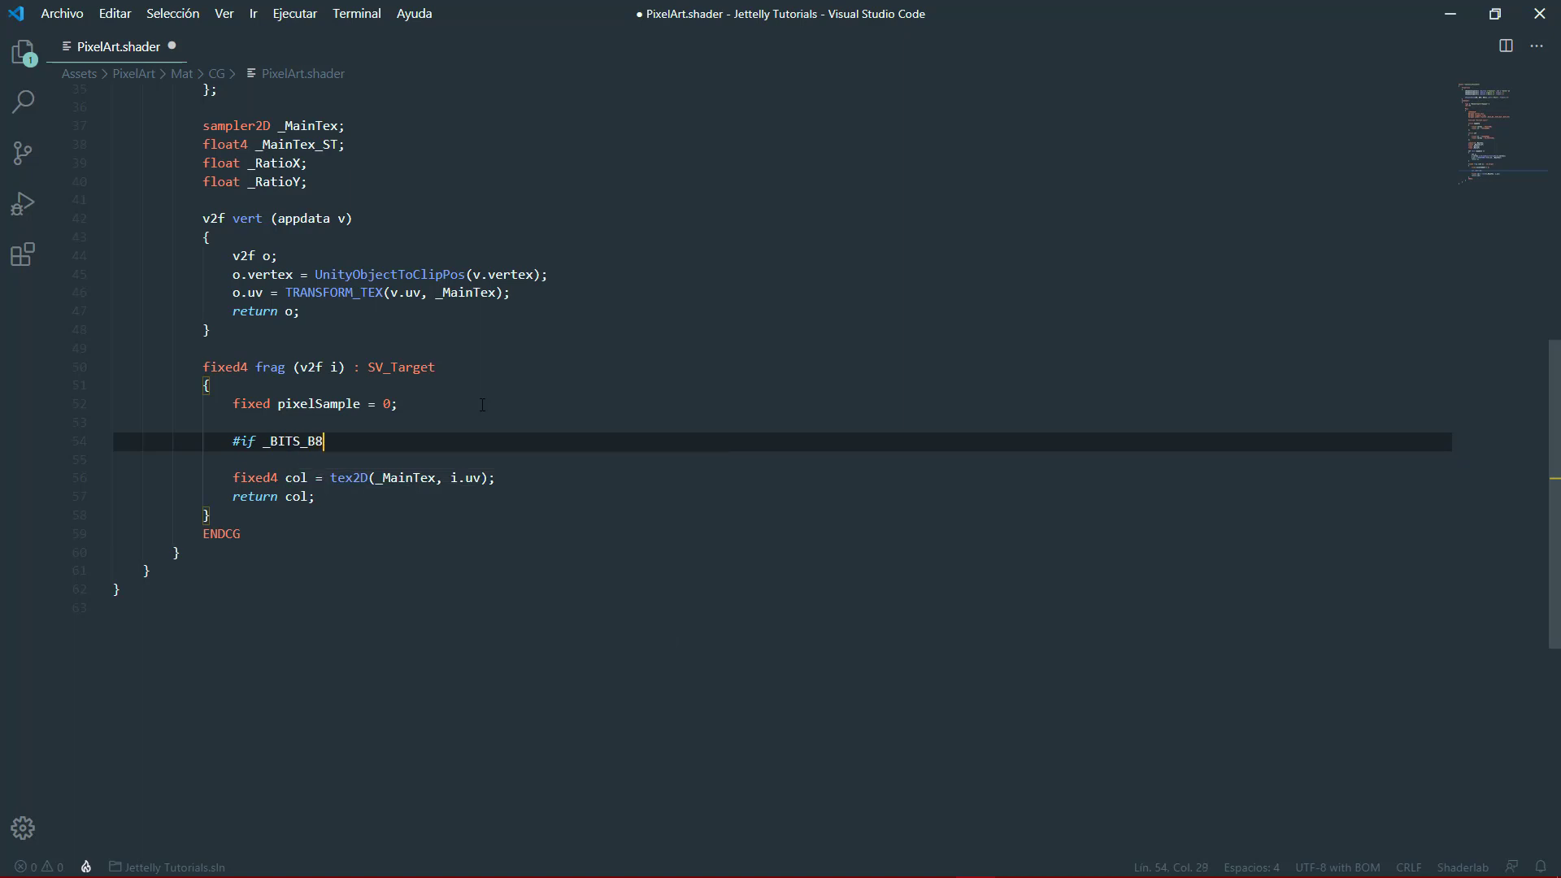
key(Return)
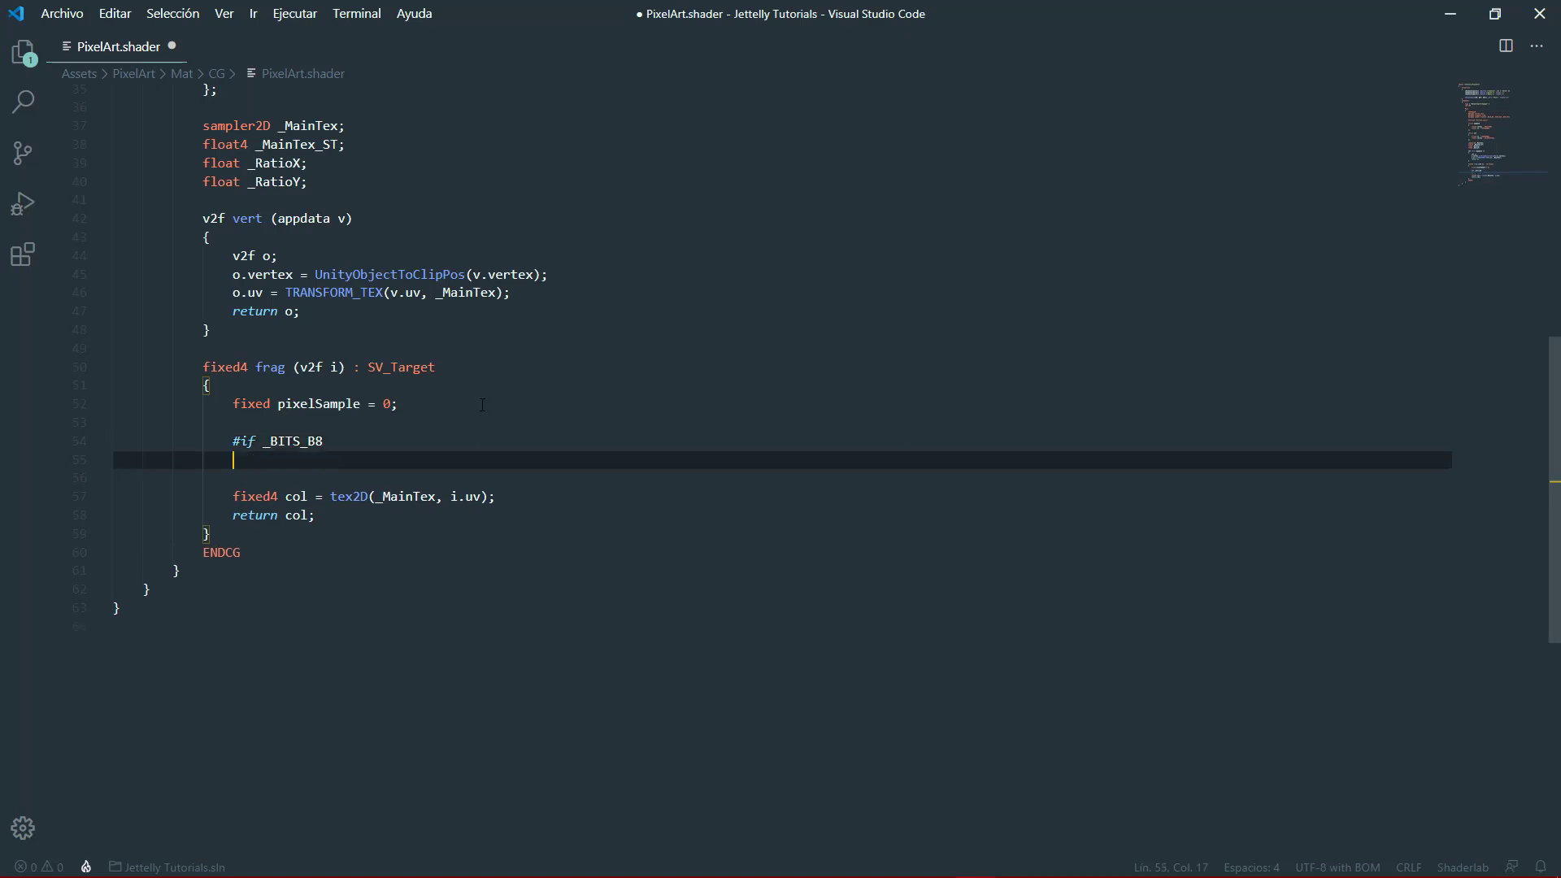
text(pixelSample)
text( = 16)
text(;)
- Add an '#elif _BITS_B16' branch setting pixelSample = 32
key(Return)
text(#e)
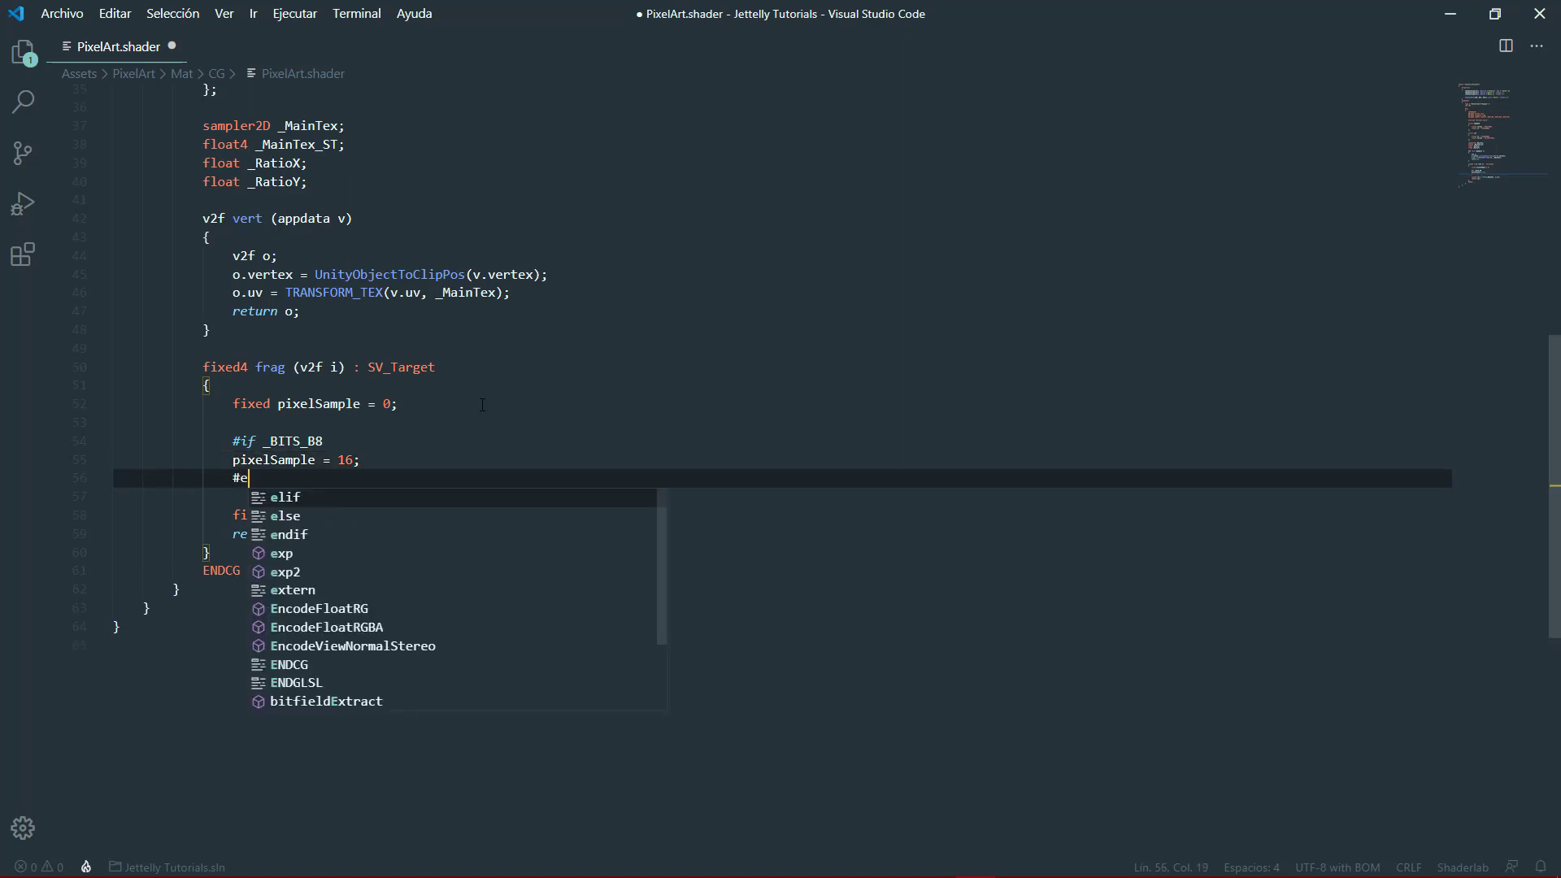
text(lif _BITS_B)
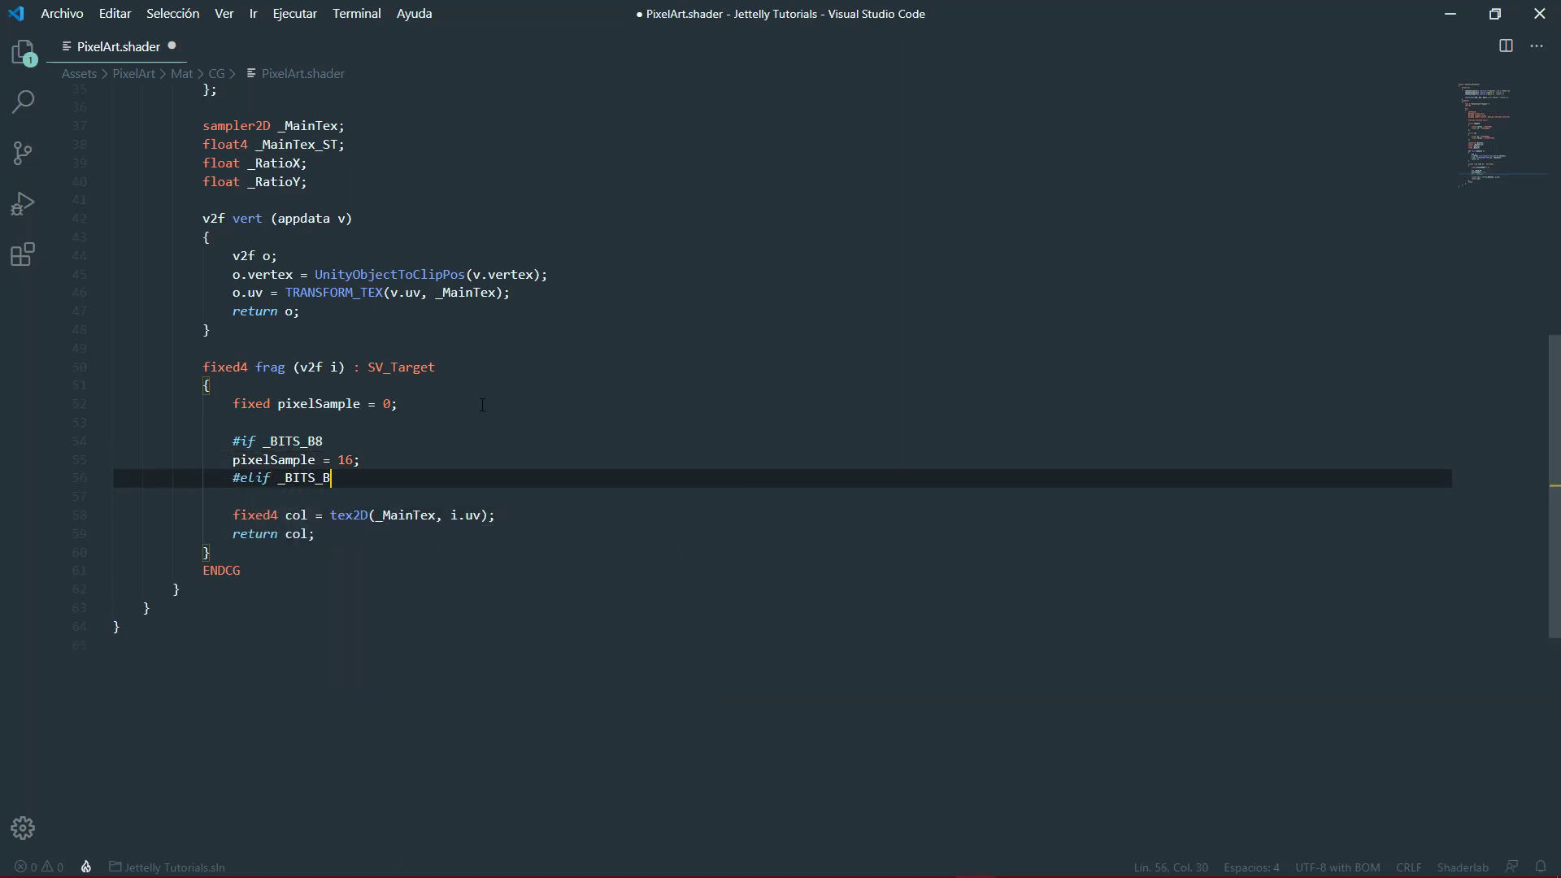
text(16)
key(Return)
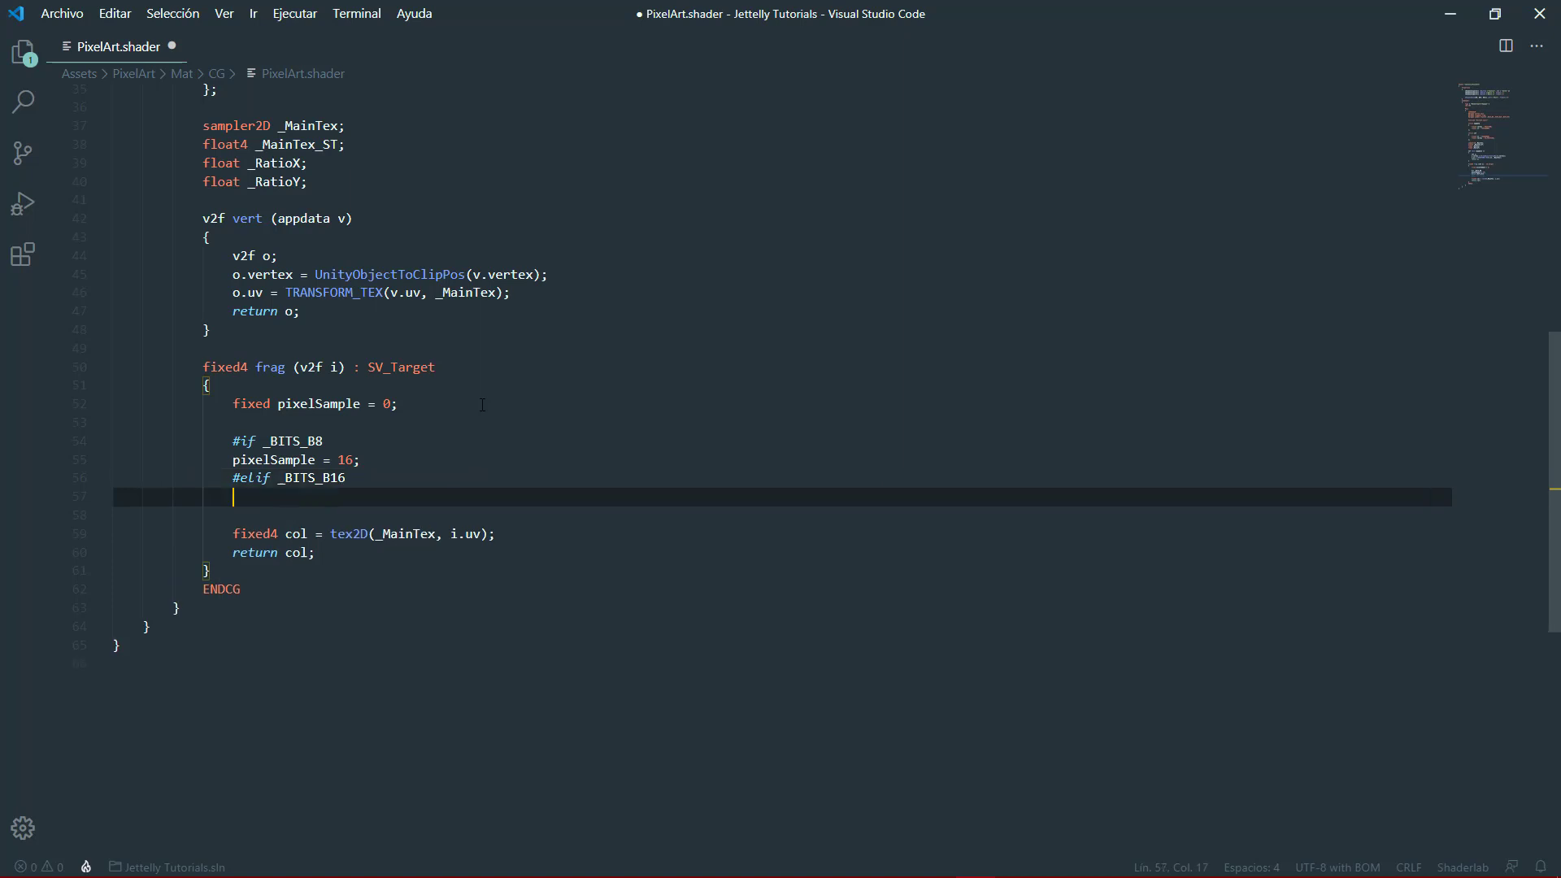
text(pixel)
key(Tab)
text(=)
text( 32;)
- Add an '#else' branch setting pixelSample = 64 and close the block with '#endif'
key(Return)
text(#else)
key(Return)
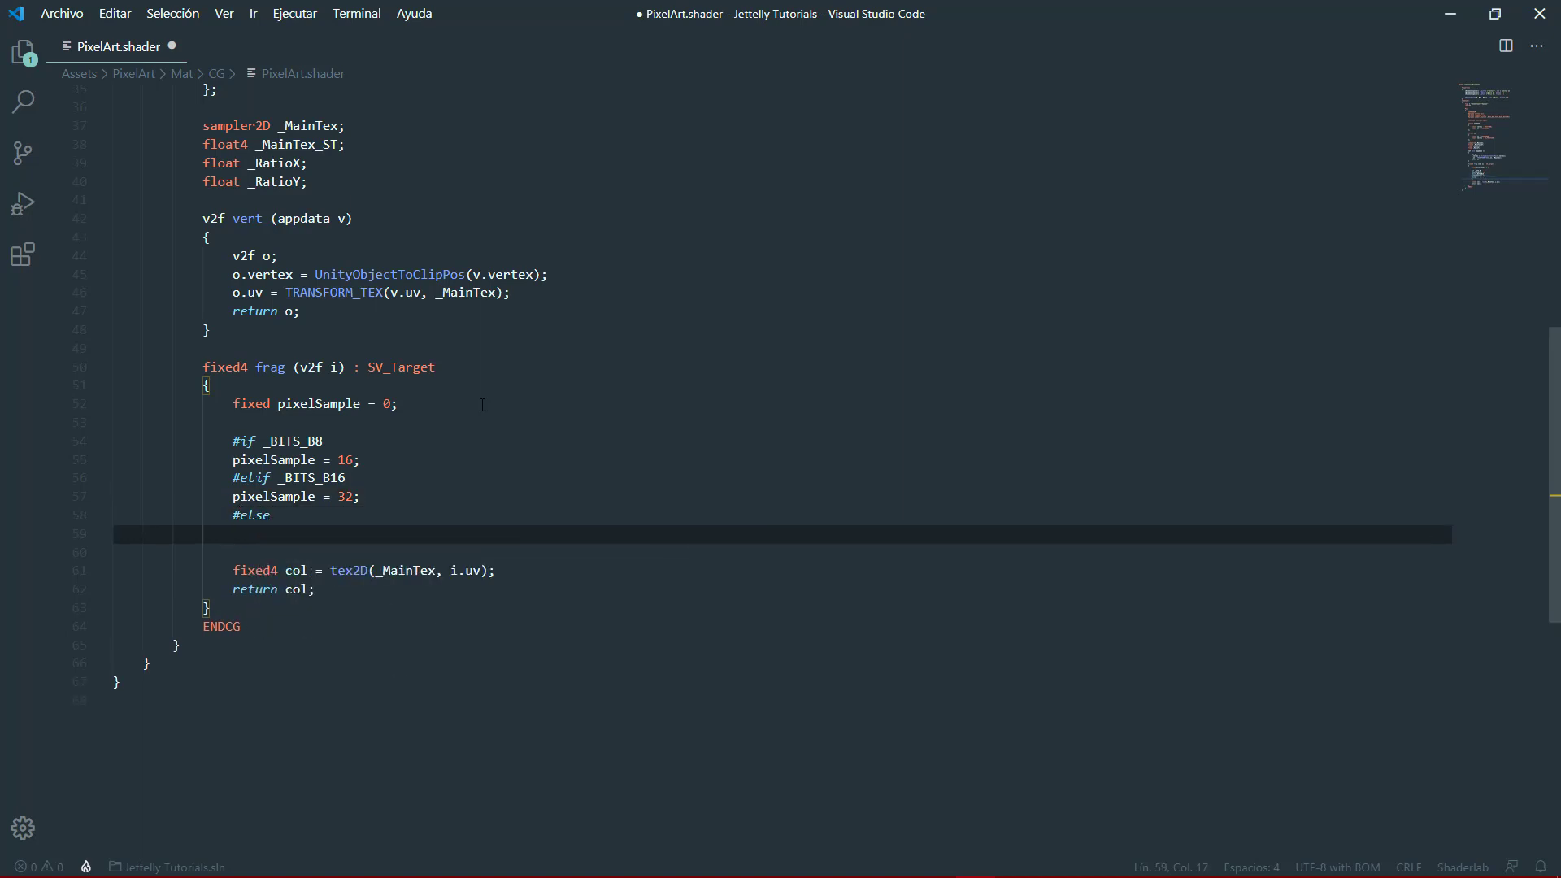
text(pixelSample = )
text(64;)
key(Return)
text(#)
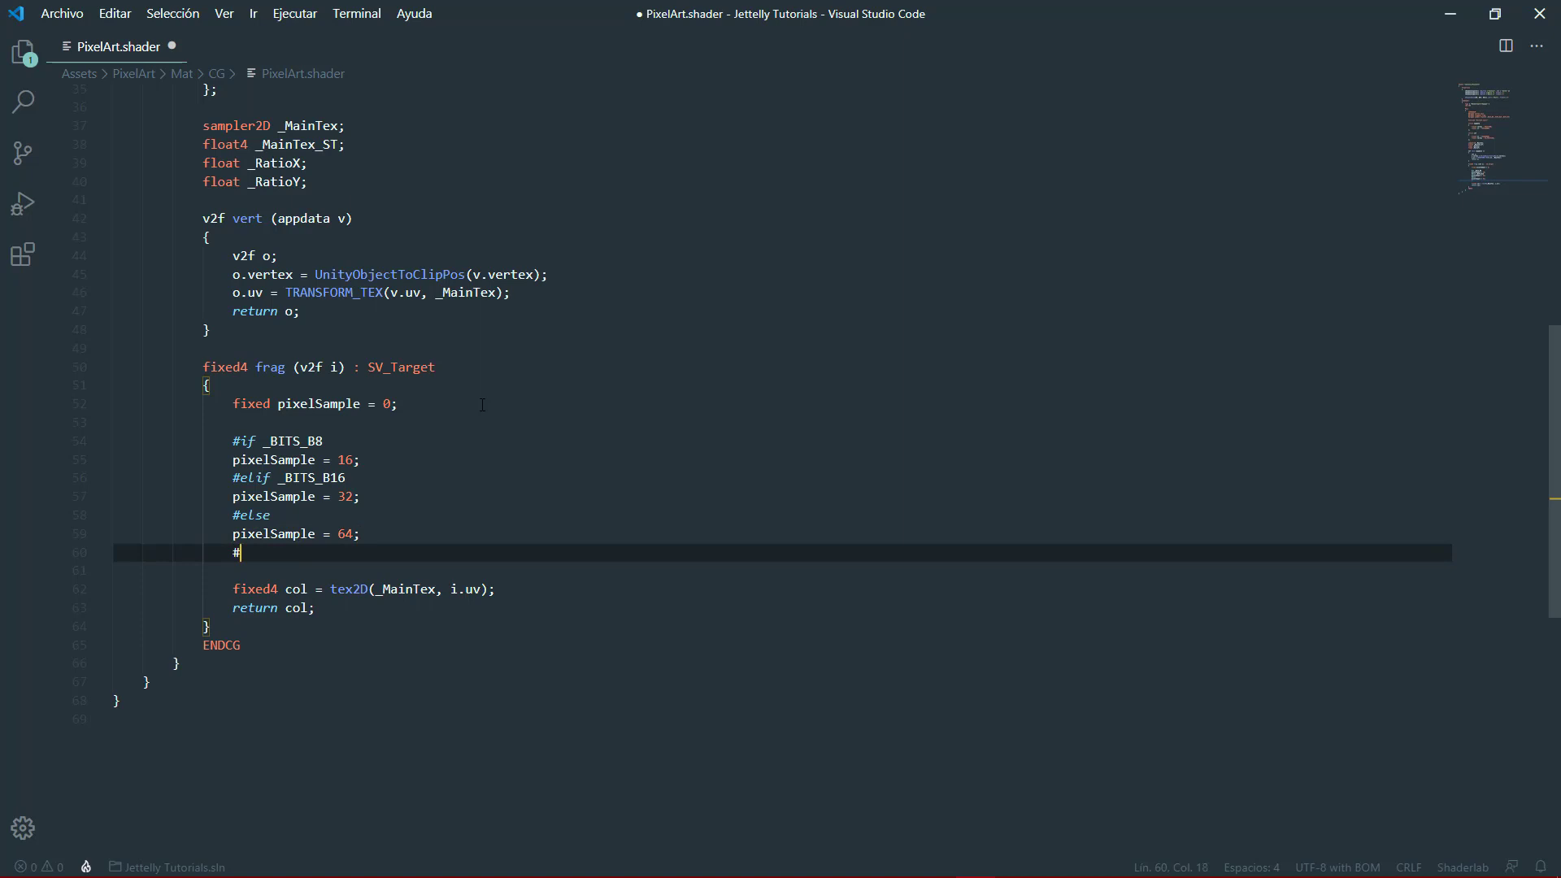
text(endif)
click(396, 552)
scroll(583, 525, down, 3)
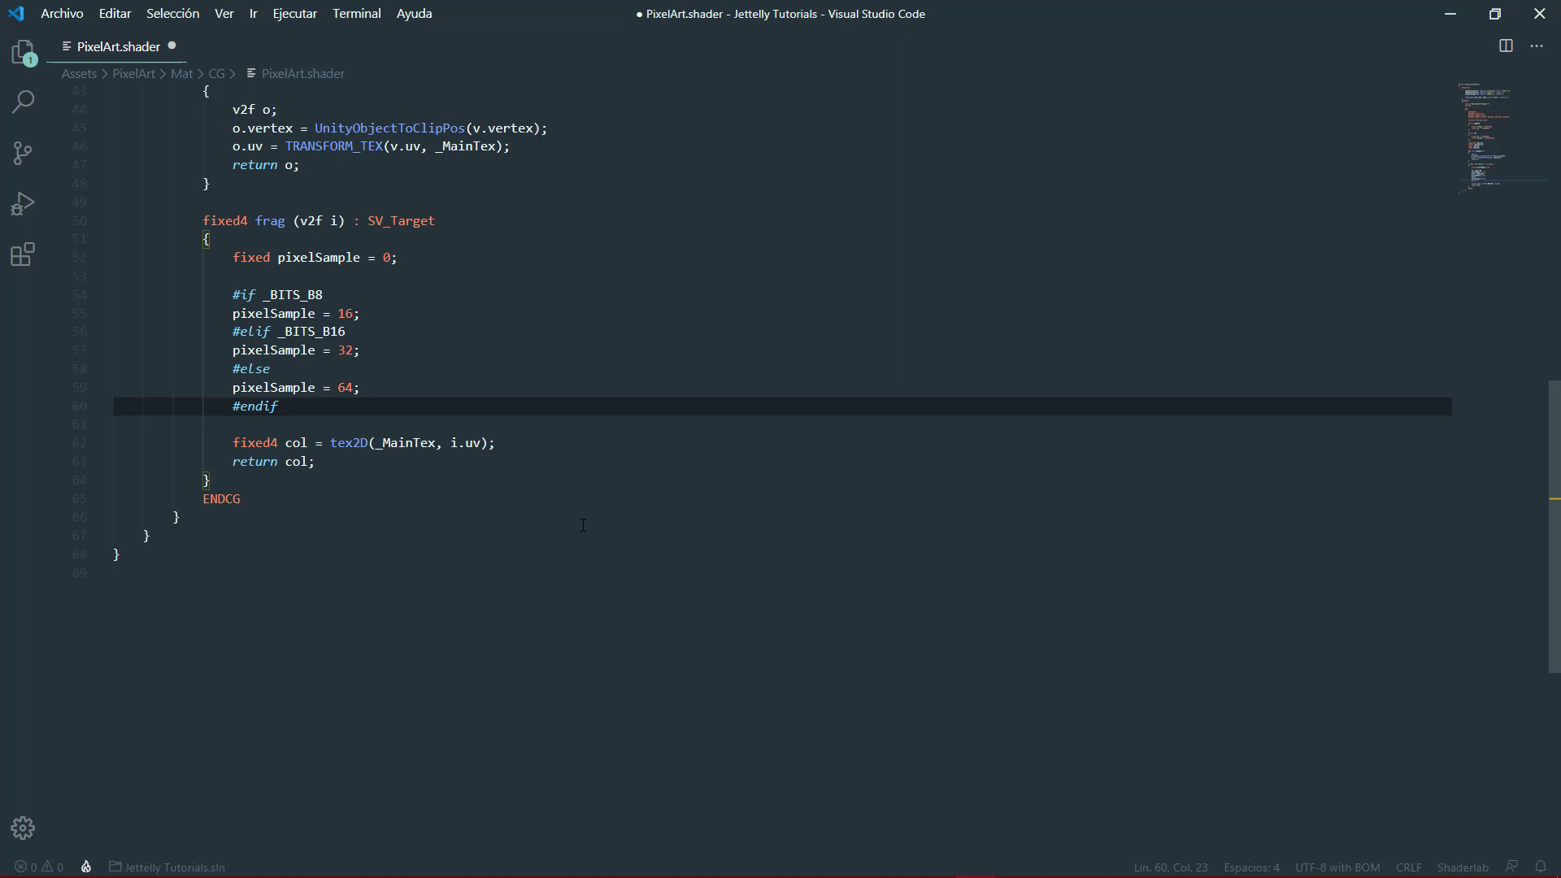
- Declare 'half bitX = _RatioX / pixelSample;' and 'half bitY = _RatioY / pixelSample'
key(Return)
key(Return)
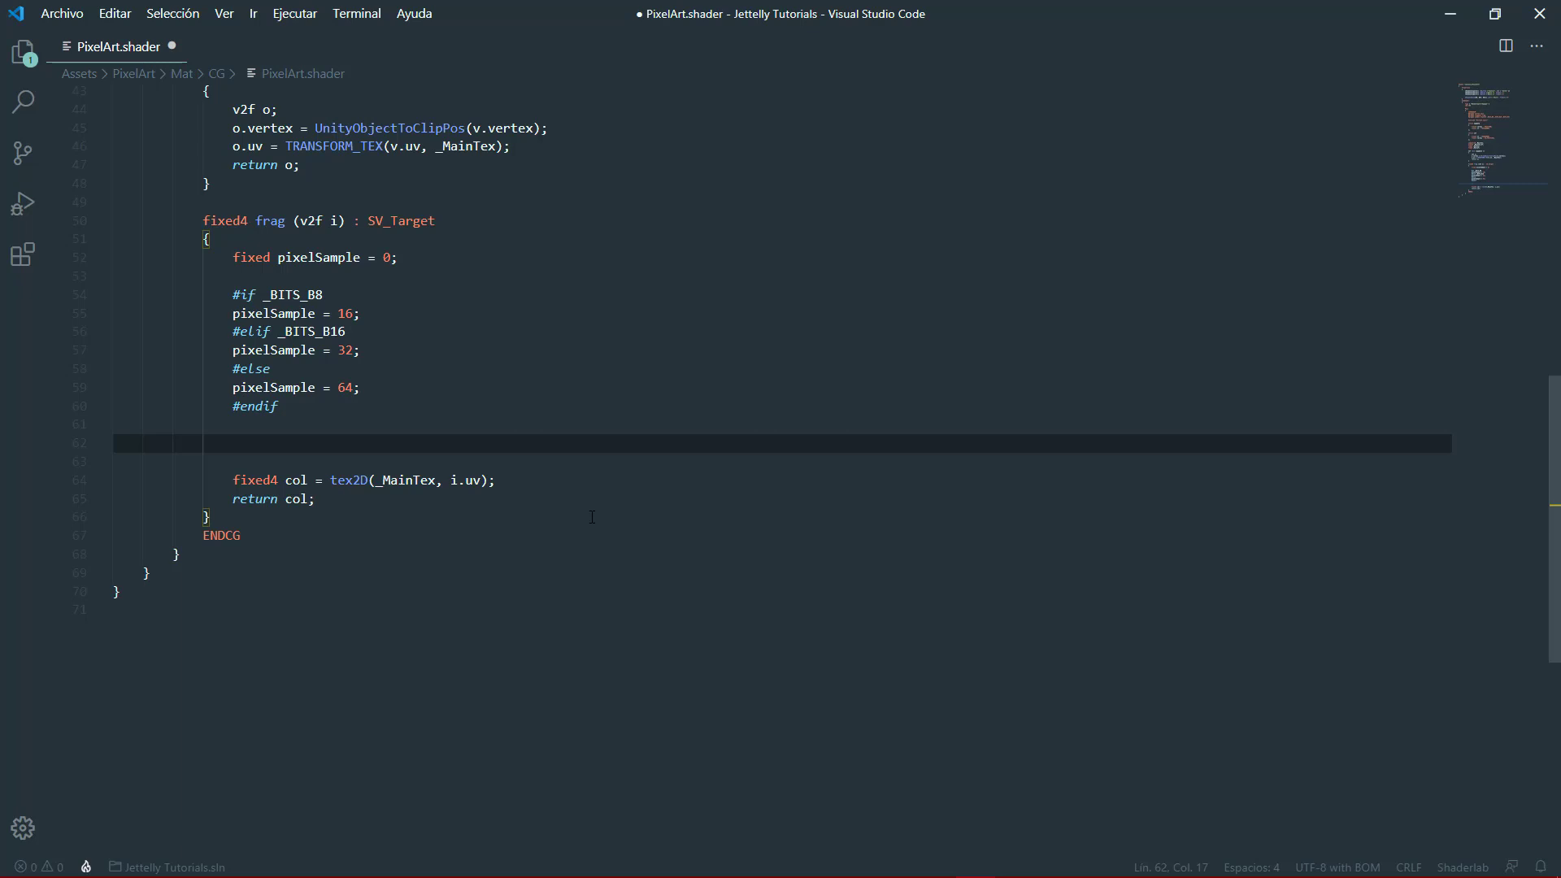
text(half)
text( bitX)
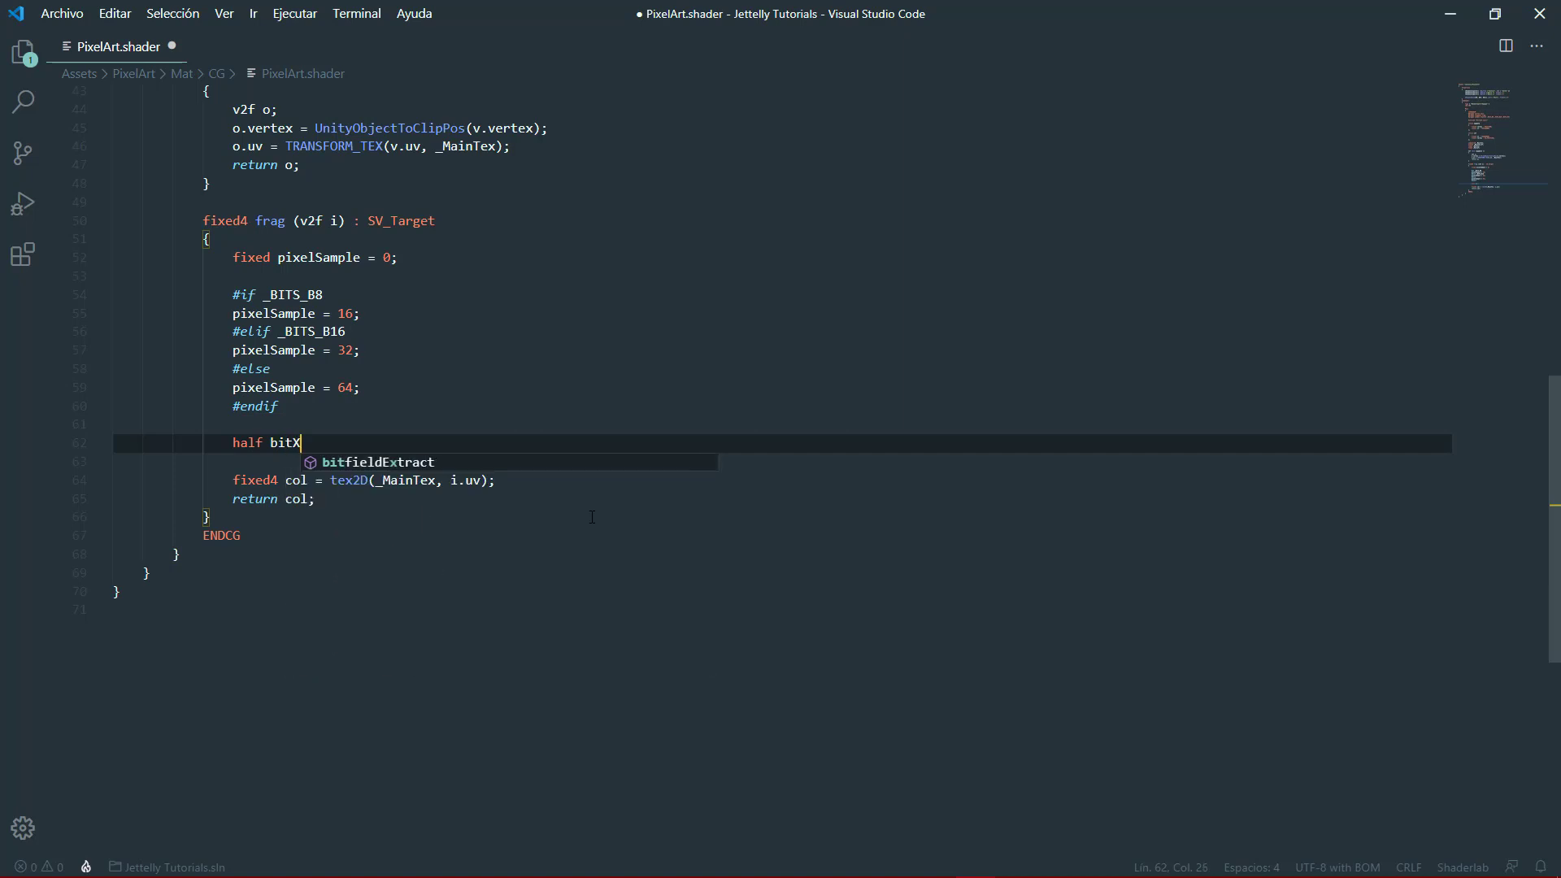
text( = )
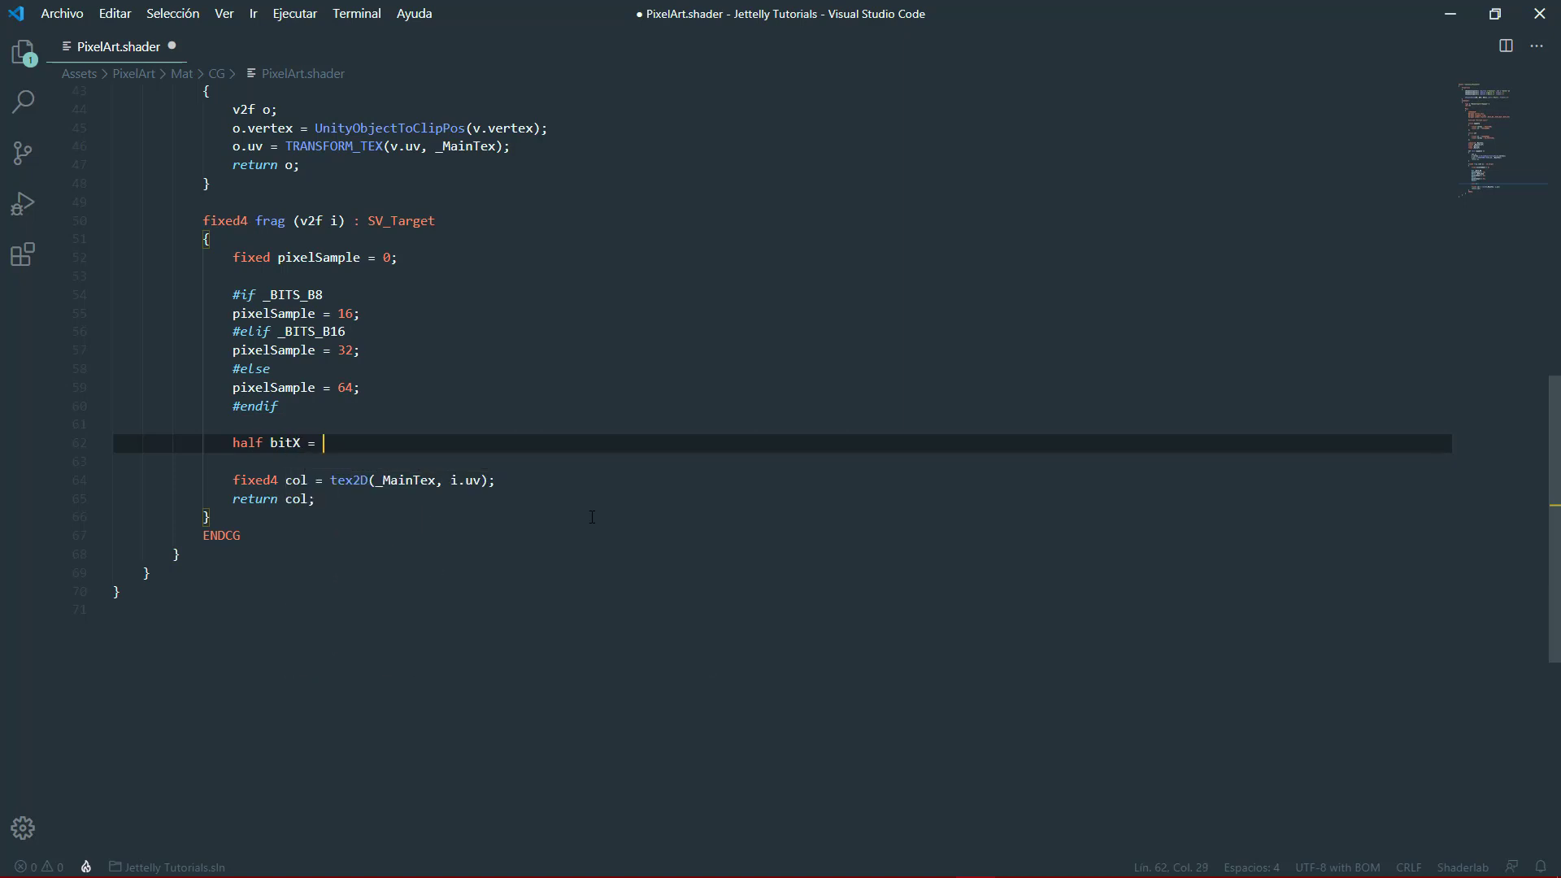
text(_Ra)
key(Return)
text(/ pixe)
key(Return)
text(;)
key(Return)
text(half)
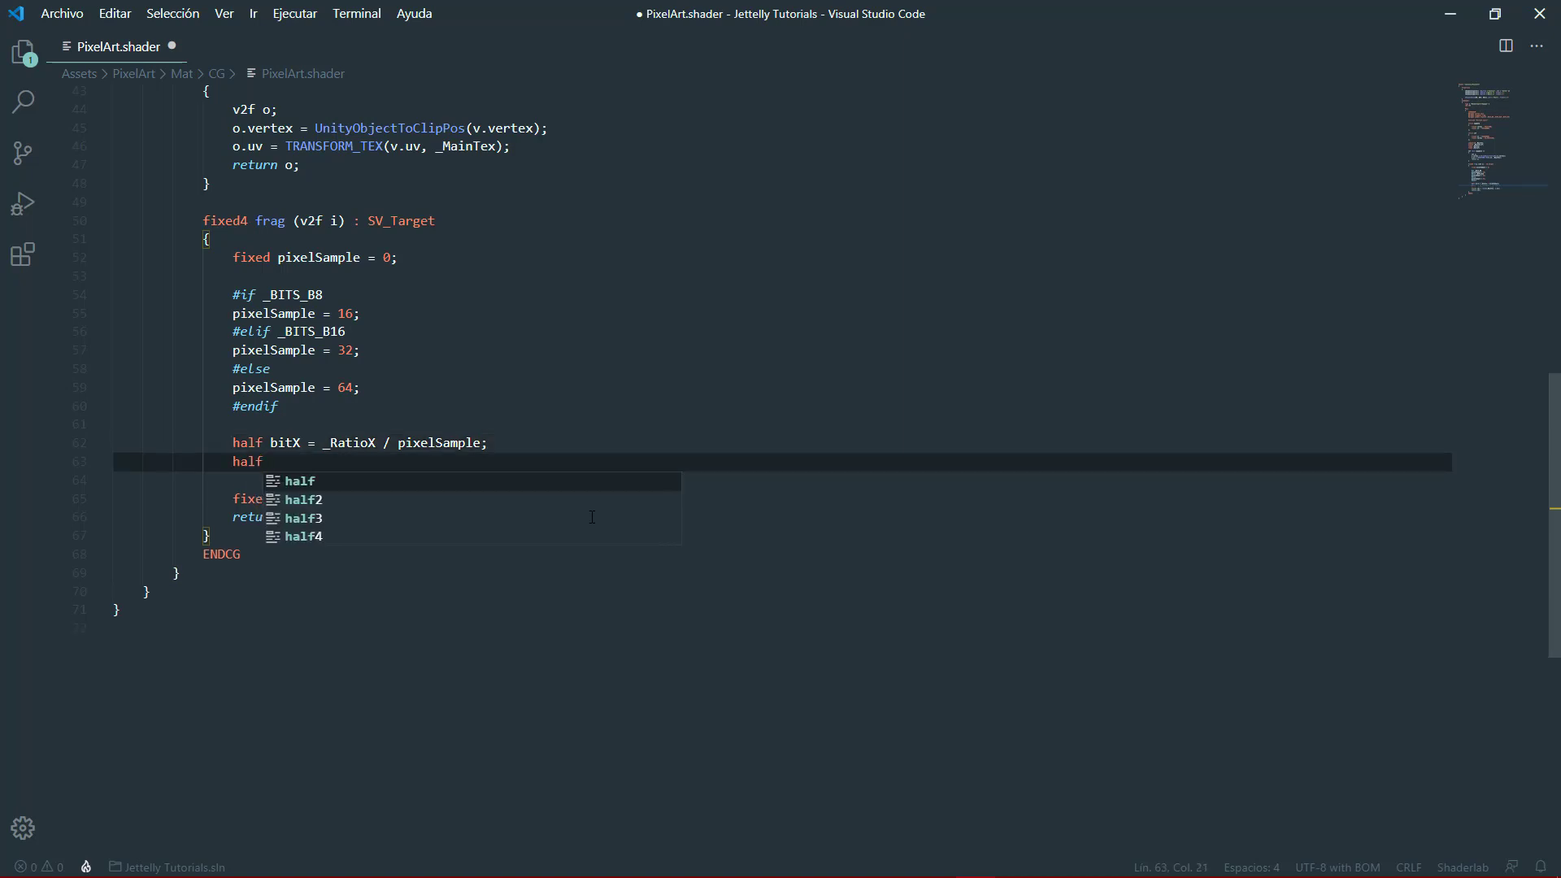
text( bitY )
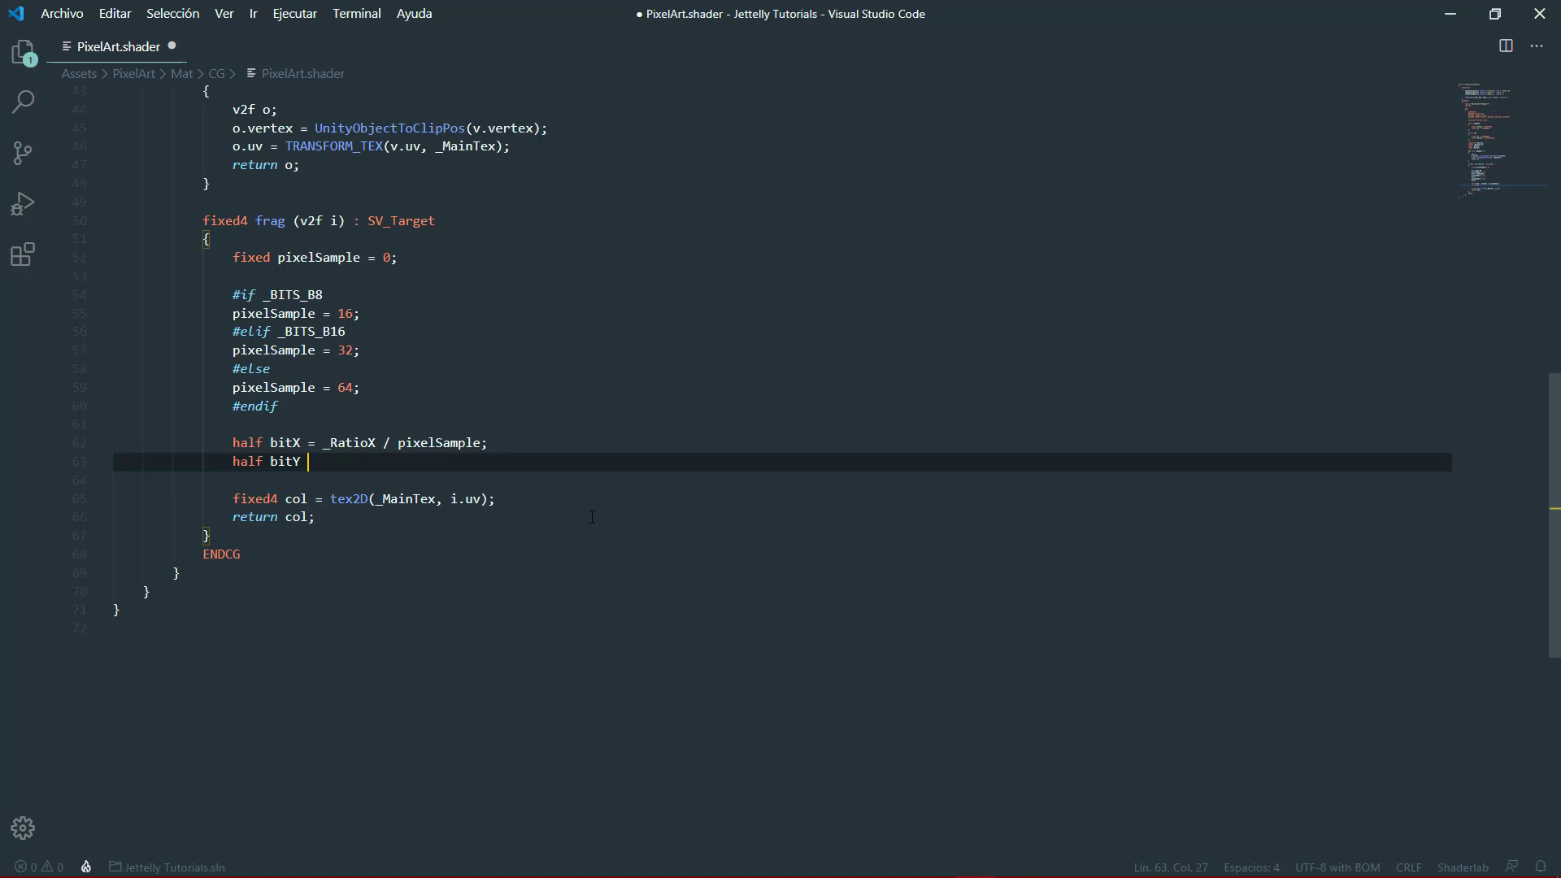
text(= _)
text(RatioY / p)
text(ixelSample)
- Add 'float2 uv = float2(i.uv.x, i.uv.y);' below the bit declarations
key(Return)
key(Return)
text(float)
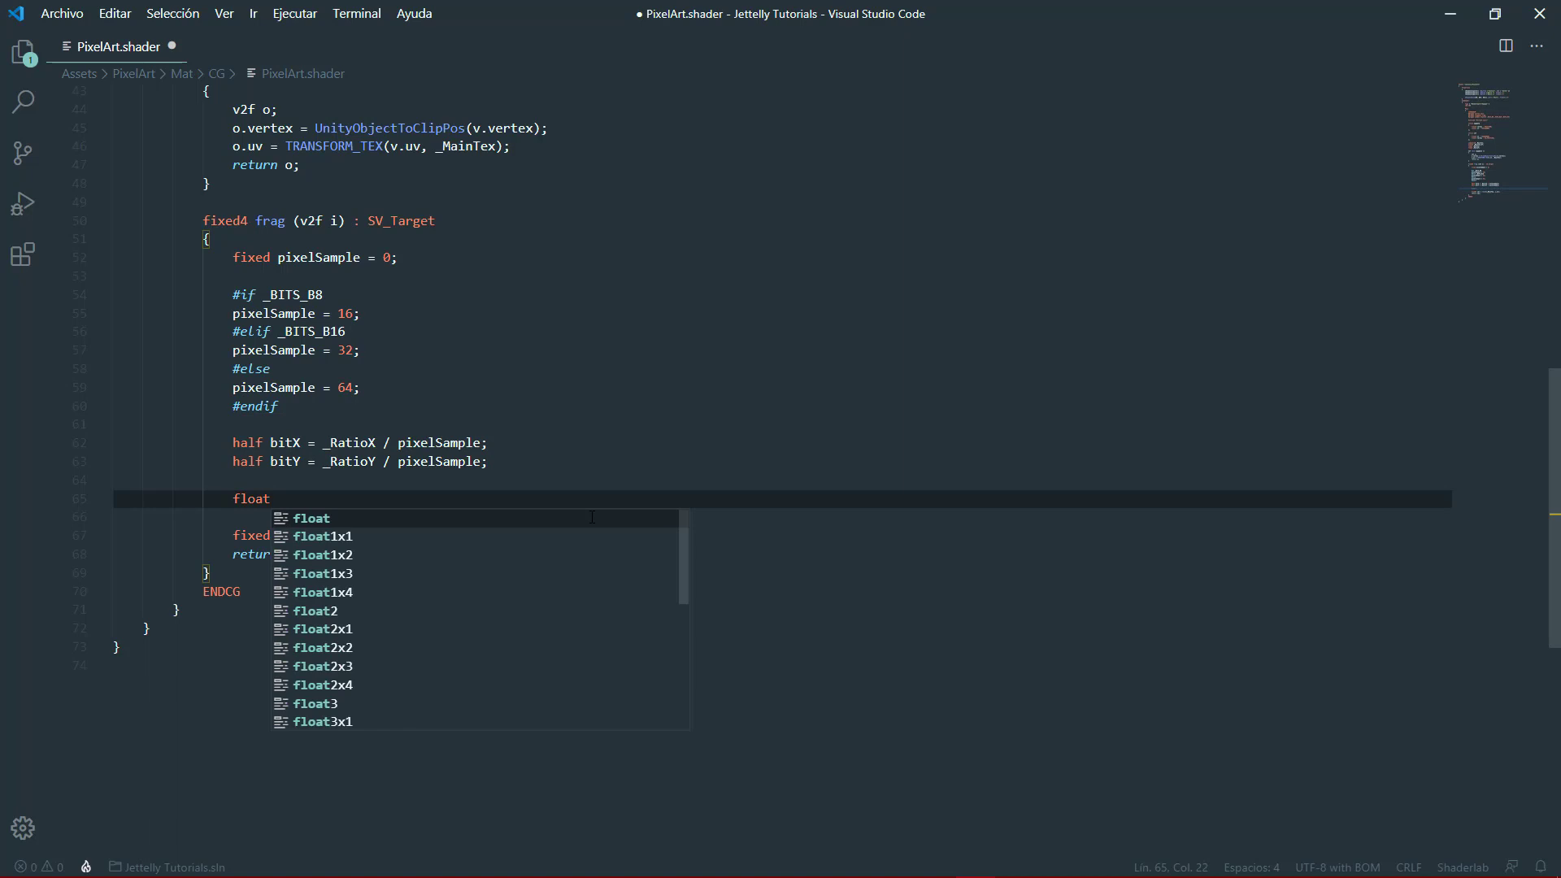
text(2)
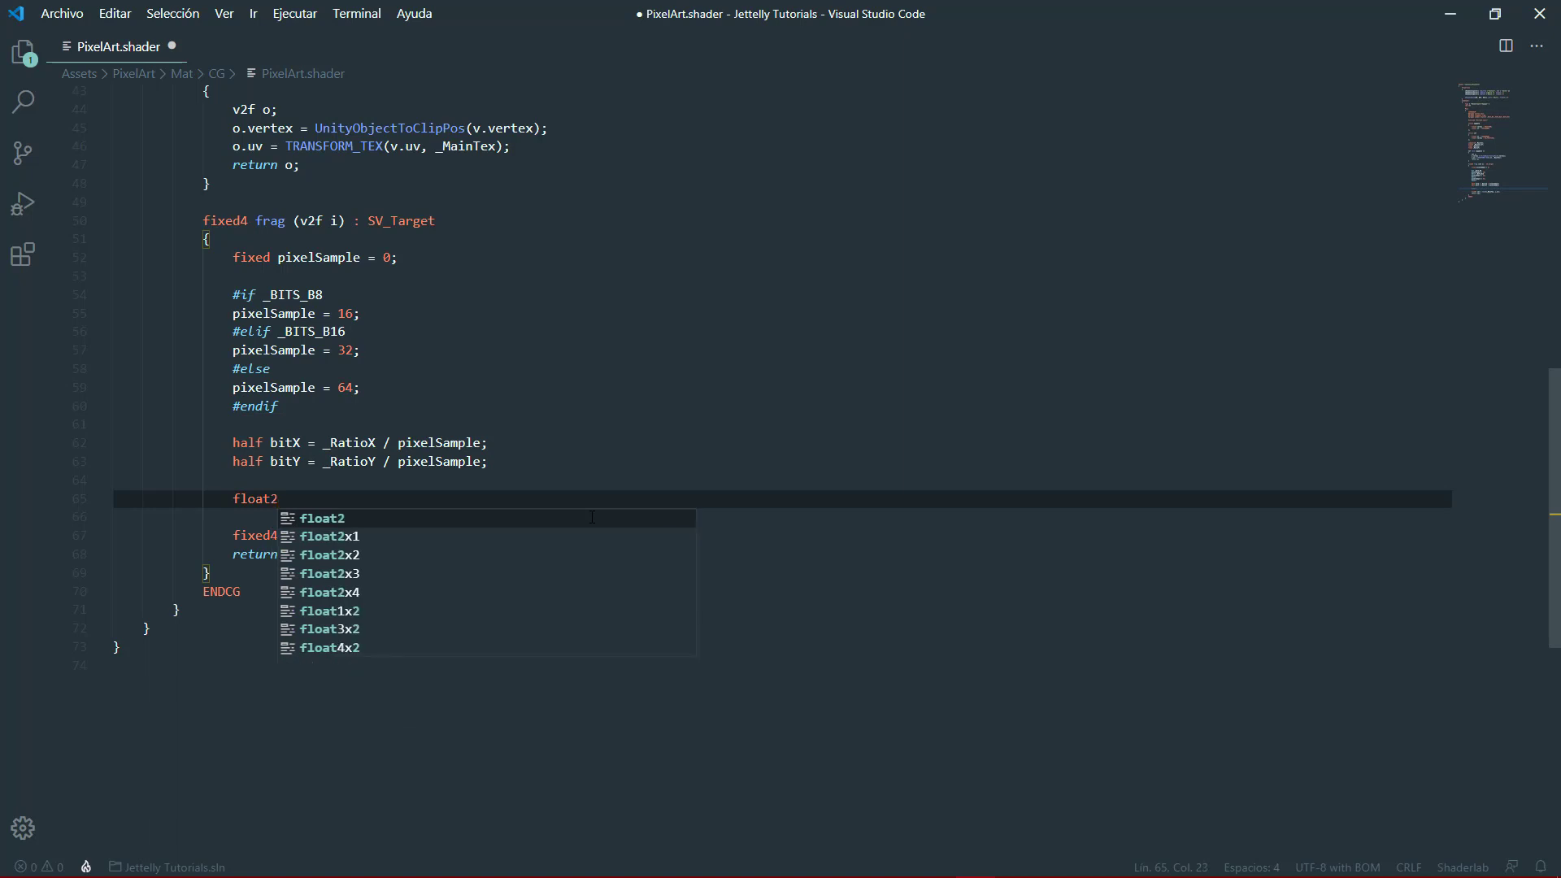
text( uv)
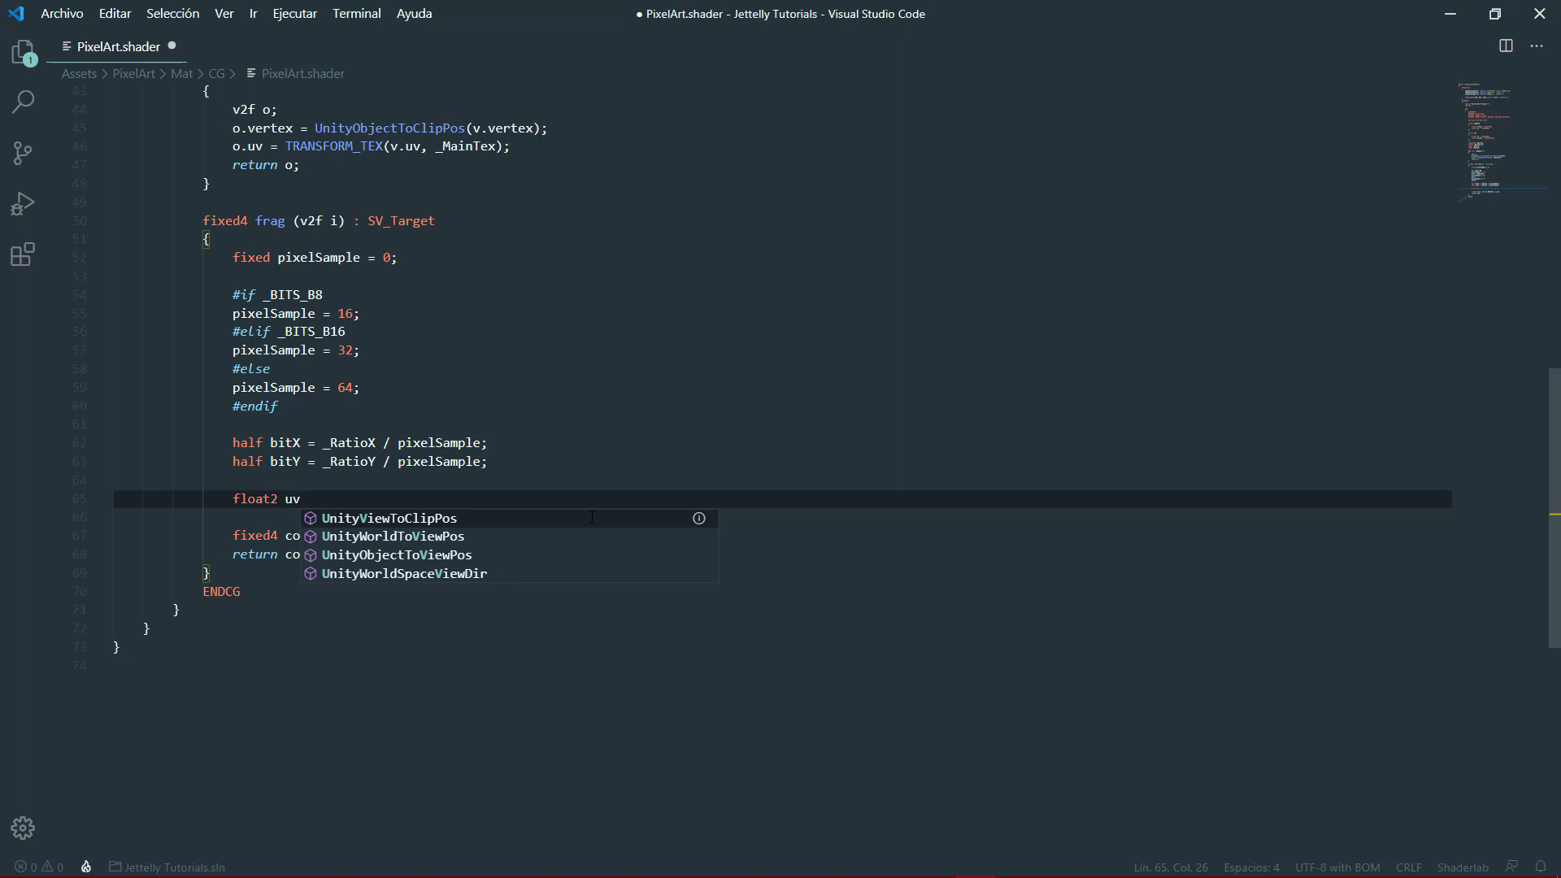
text( = floa)
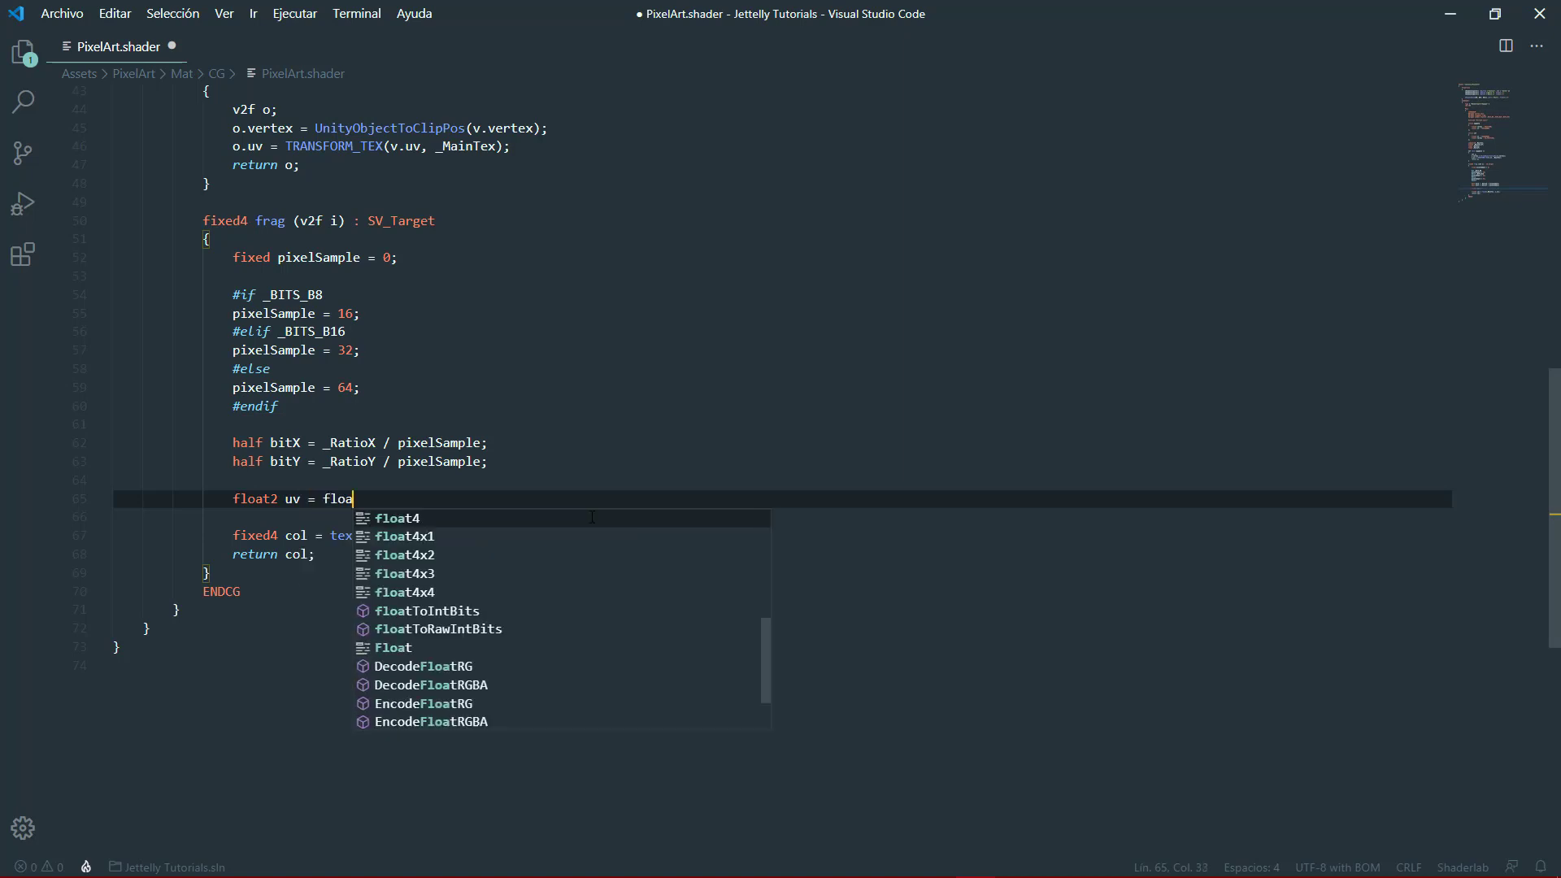
text(t2()
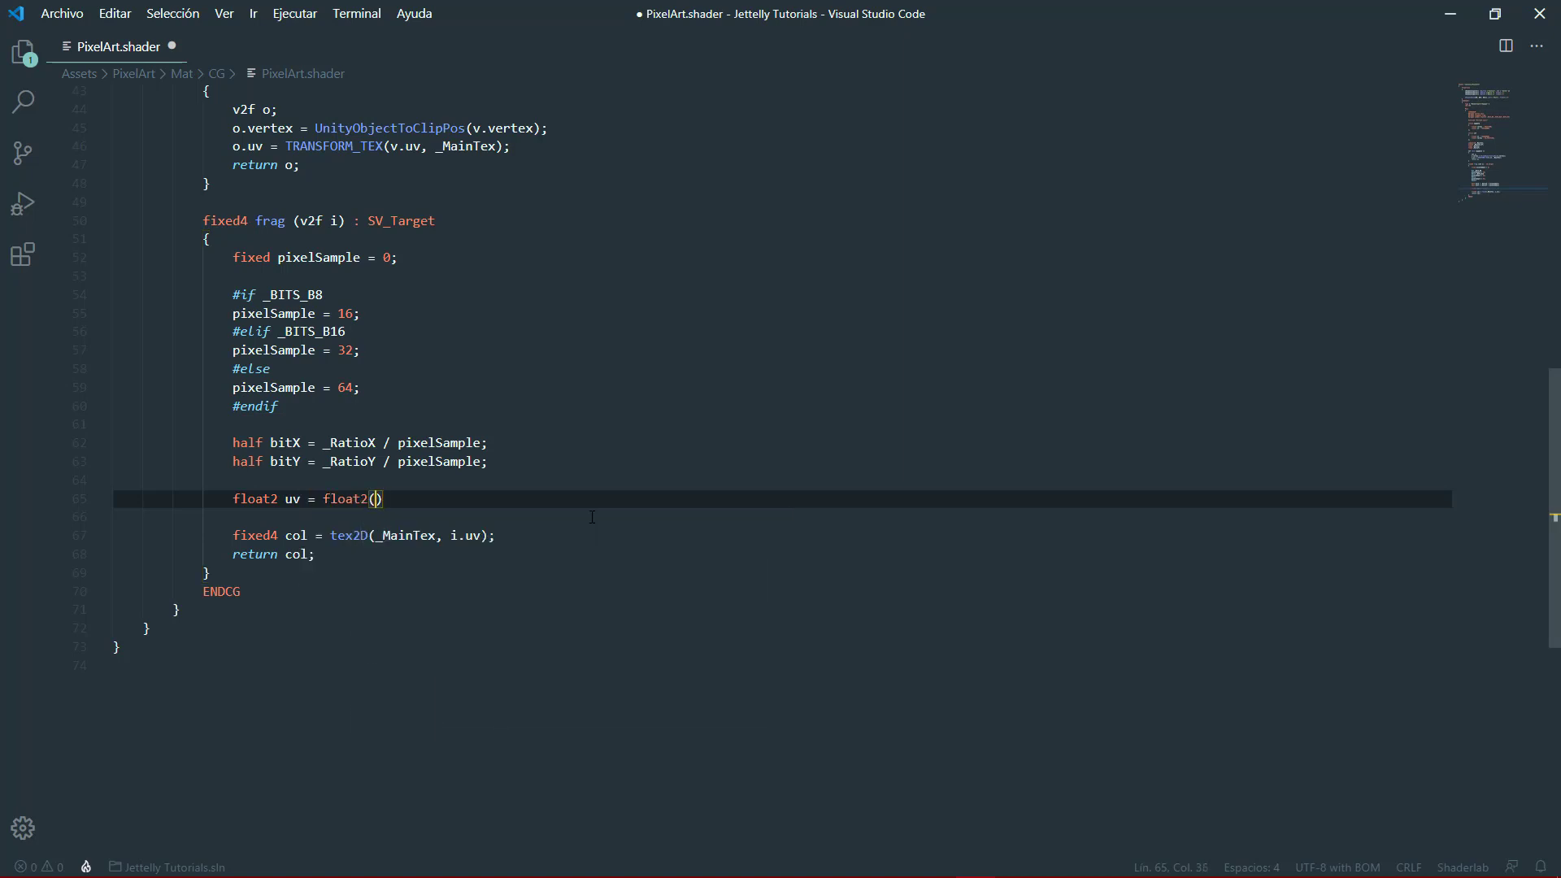
text(i.uv.x)
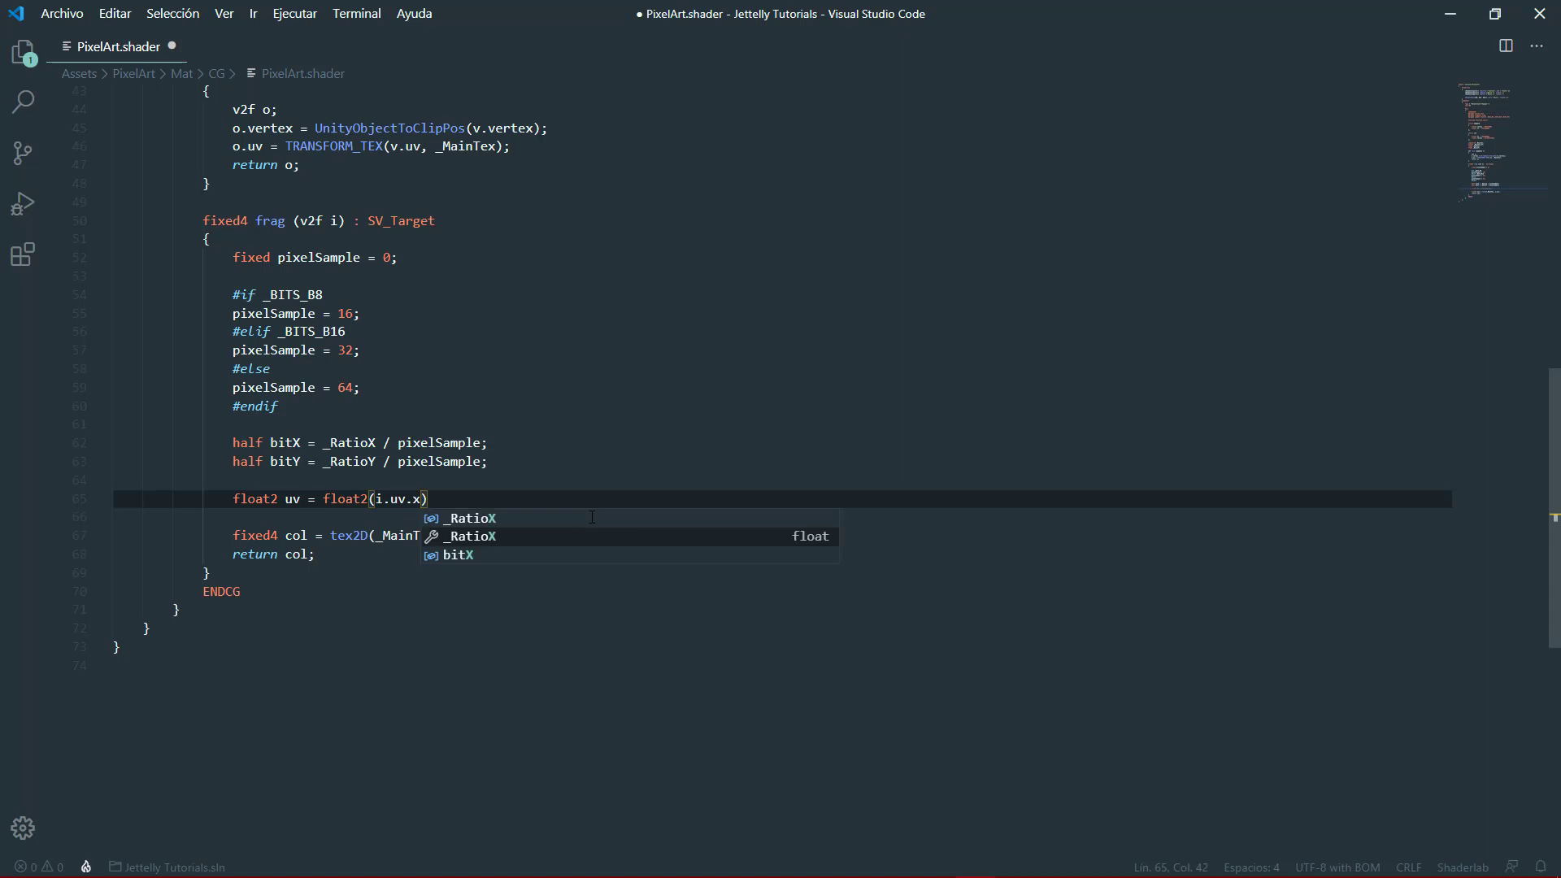
text(, i.uv,)
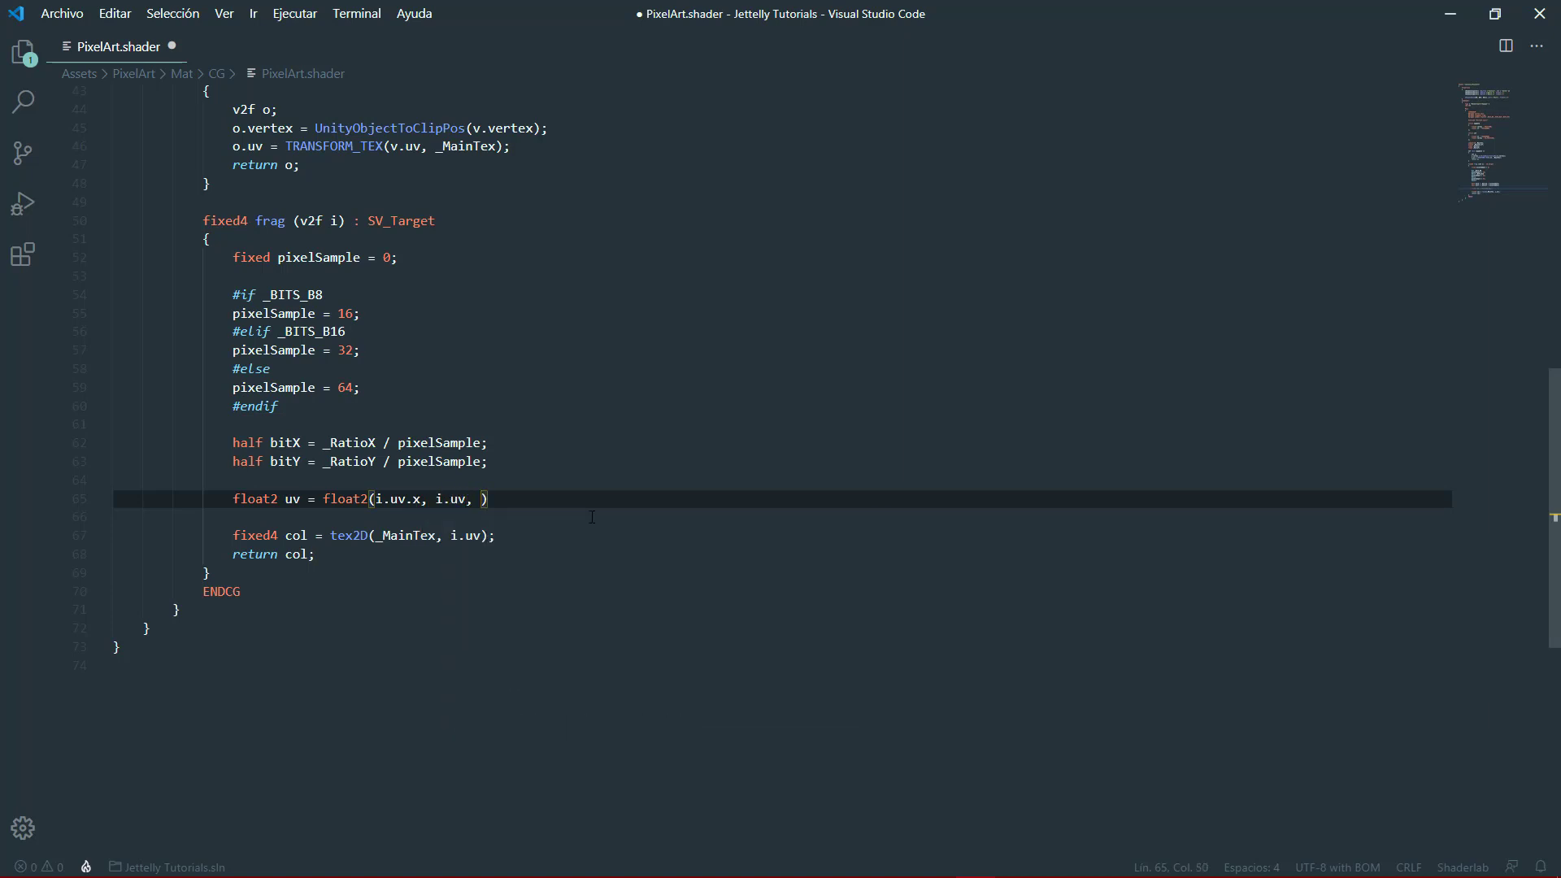
key(BackSpace)
key(BackSpace)
text(.y)
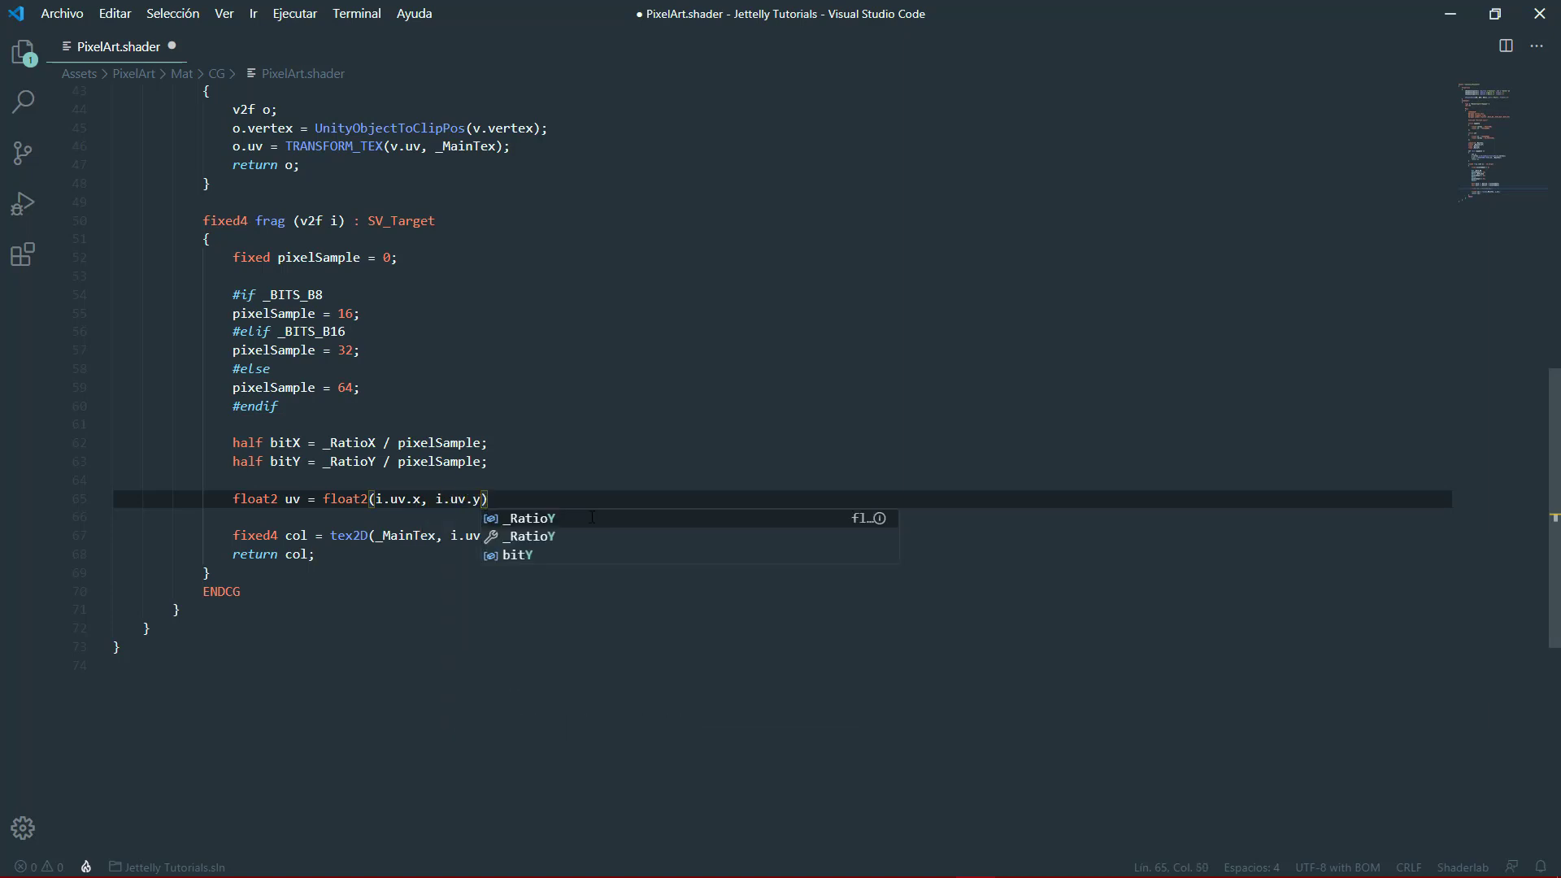
text();)
- Wrap the i.uv.x and i.uv.y terms in (int) casts
click(375, 498)
text(()
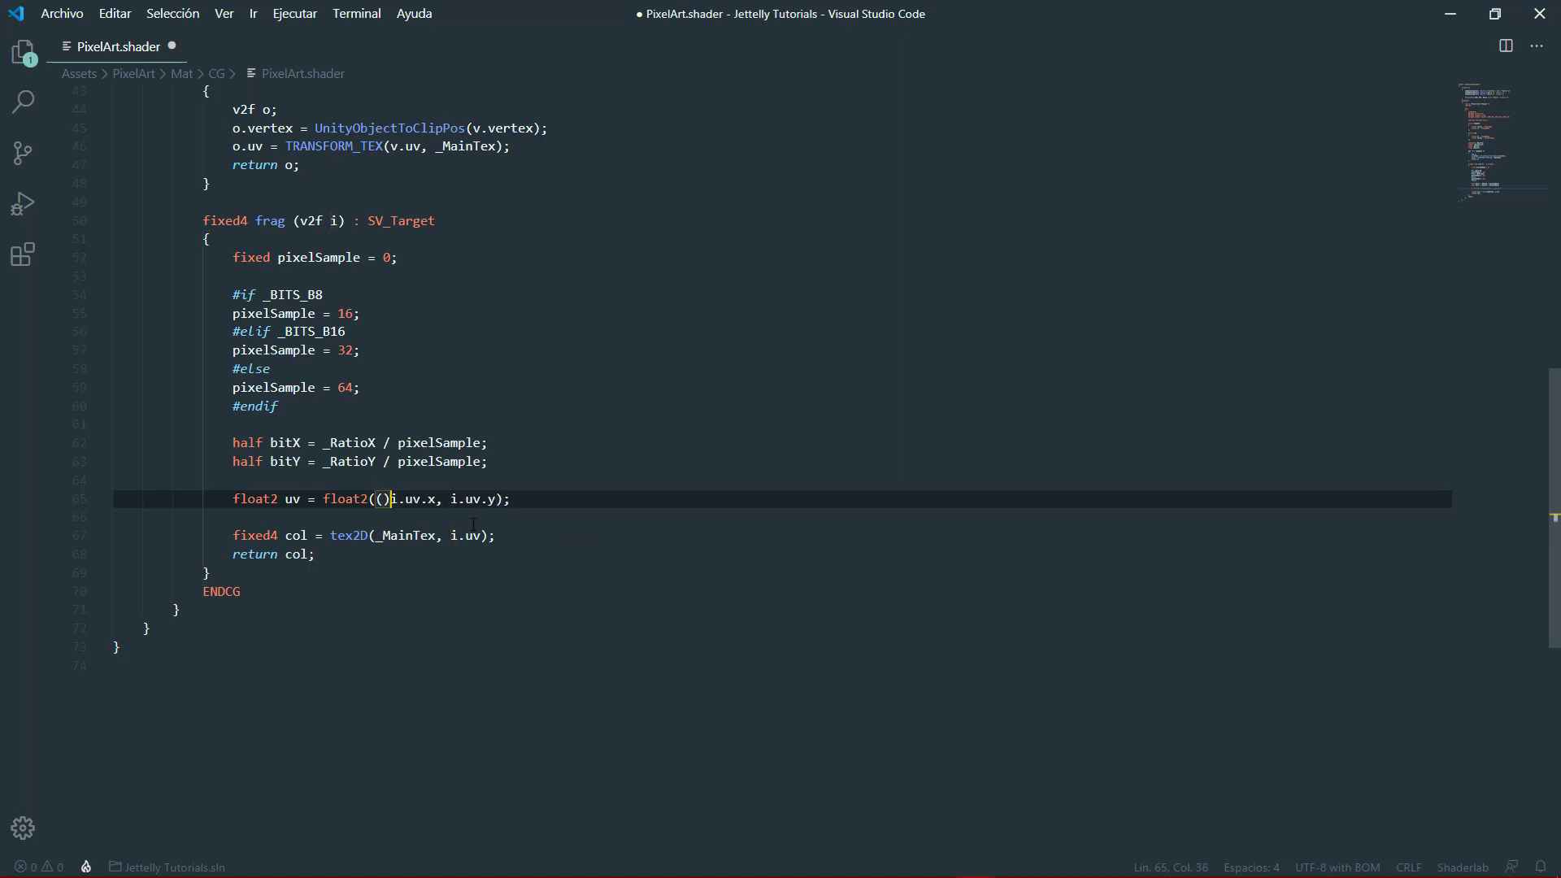
text(int)()
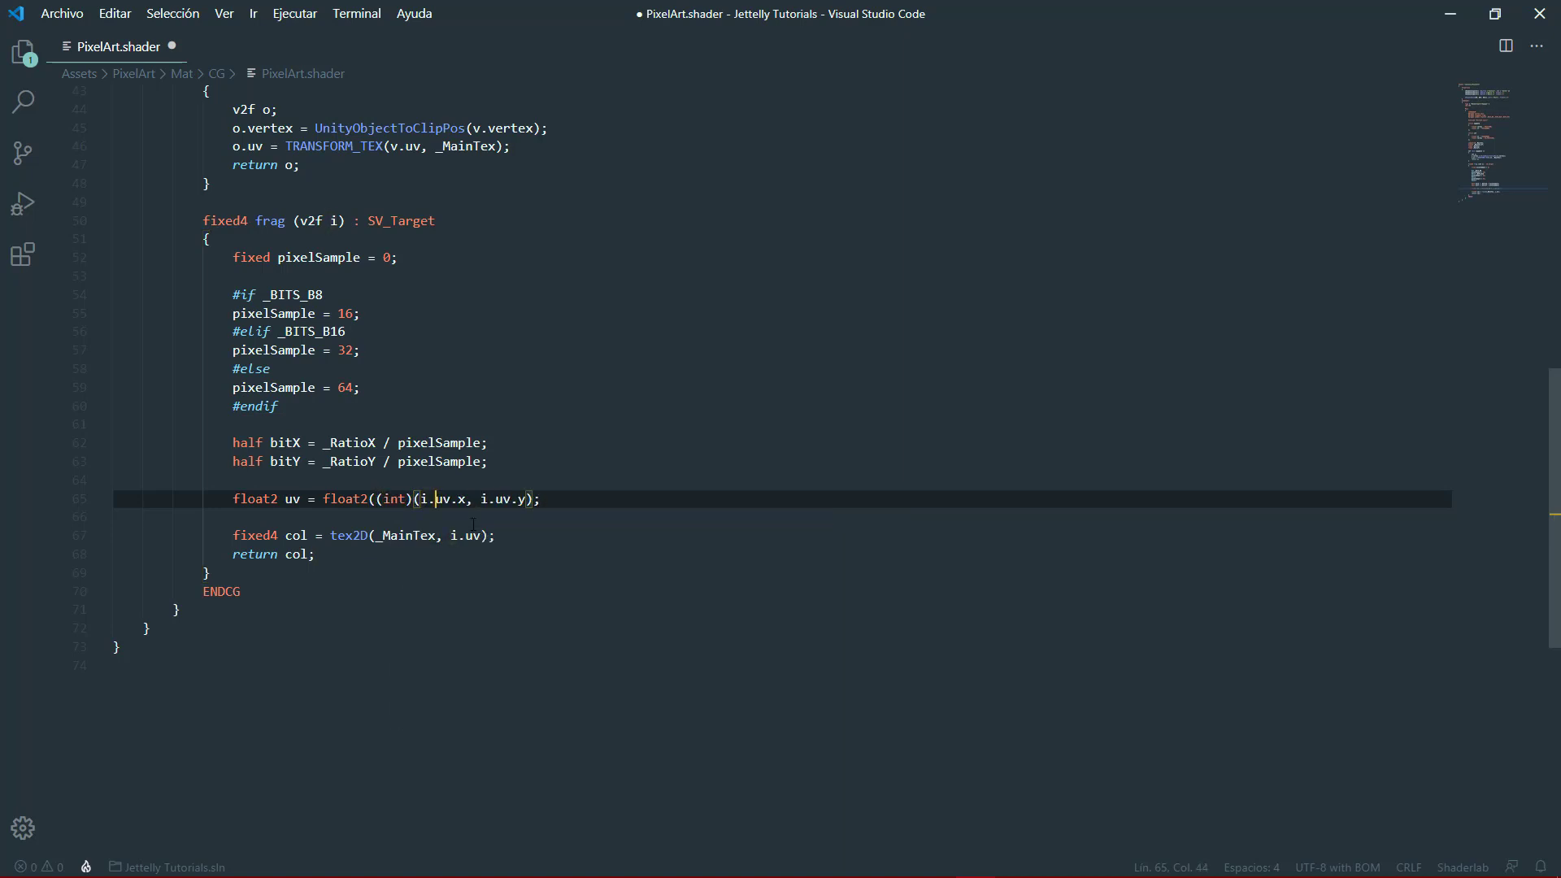
key(Right)
key(Right)
key(Right)
text())
key(Right)
key(Right)
text((int)()
key(Right)
key(Right)
key(Right)
key(Right)
key(Right)
key(Right)
text())
key(Right)
key(Right)
- Snap uv by dividing and multiplying x by bitX and y by bitY
click(466, 499)
text(/ bit)
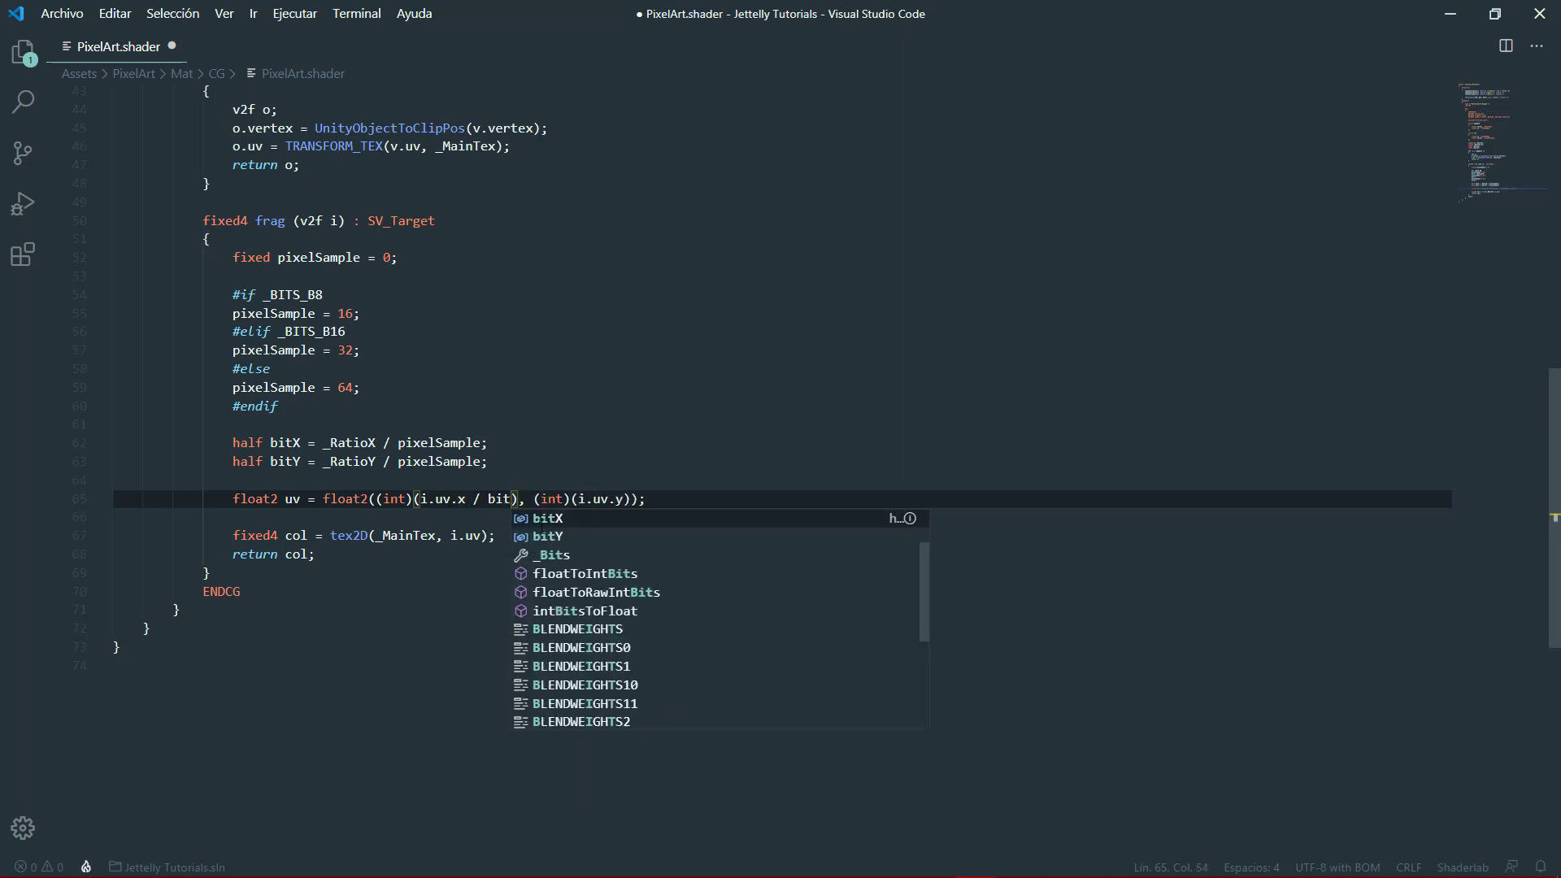
key(Return)
text() * )
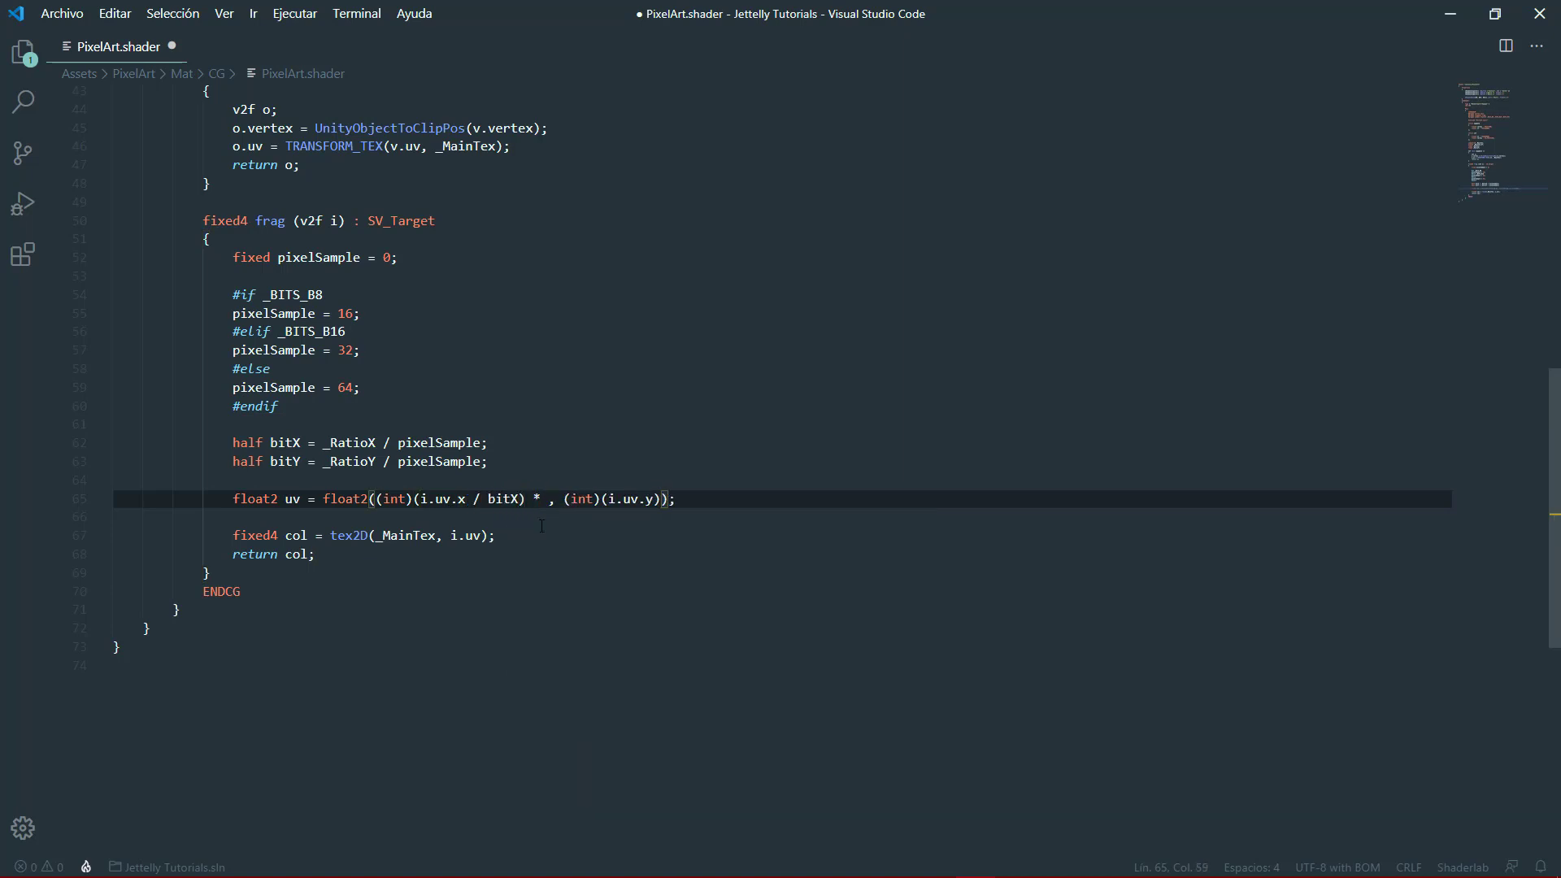
text(bit)
key(Return)
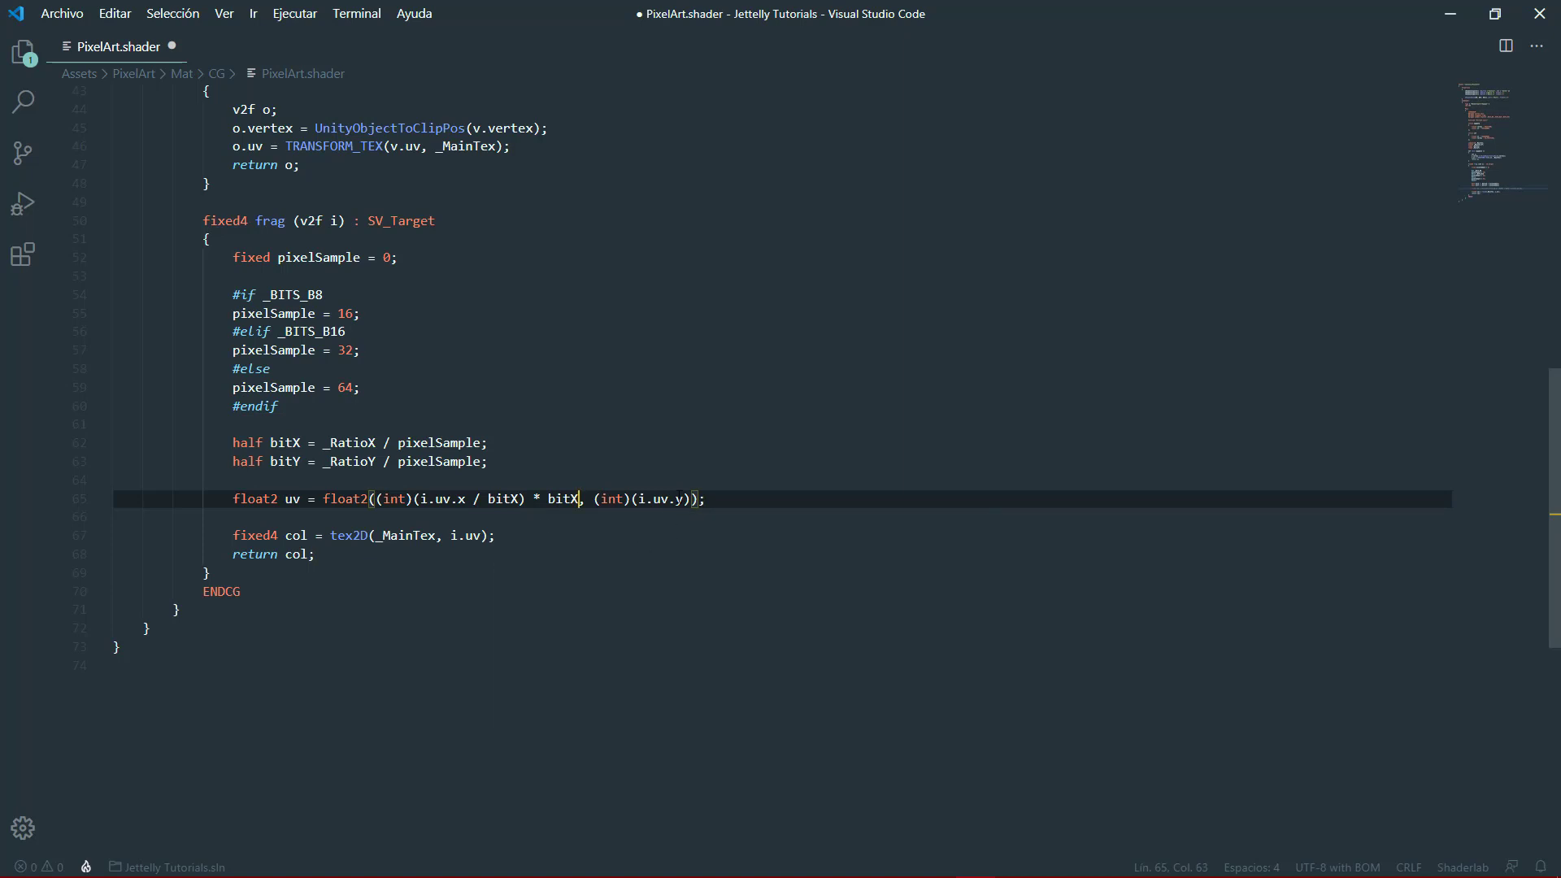
click(688, 498)
text(/ bity)
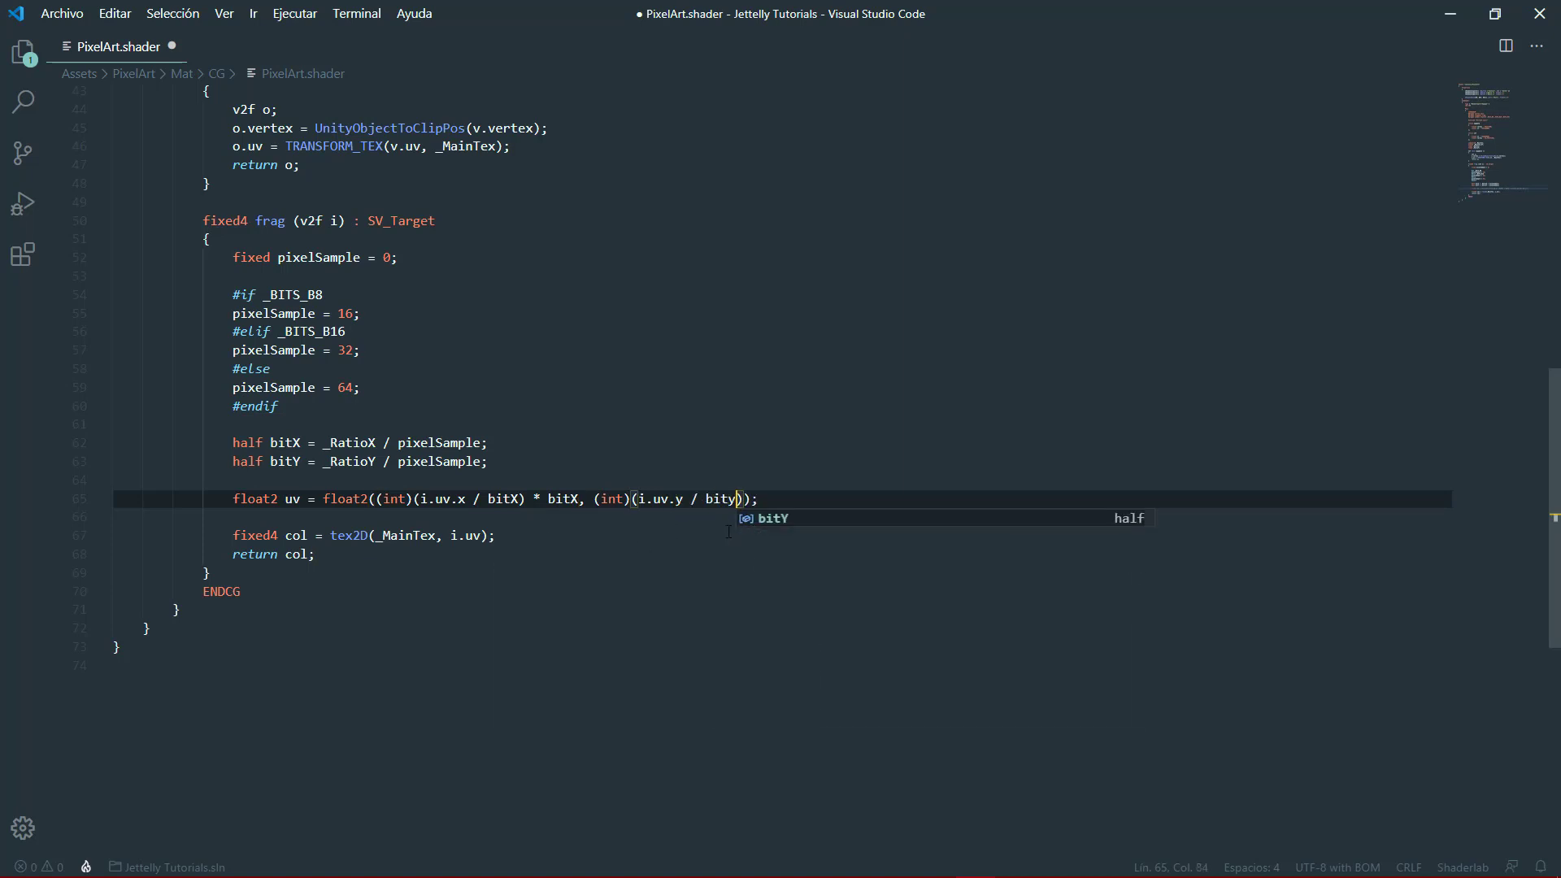
key(Return)
key(Right)
text(* b)
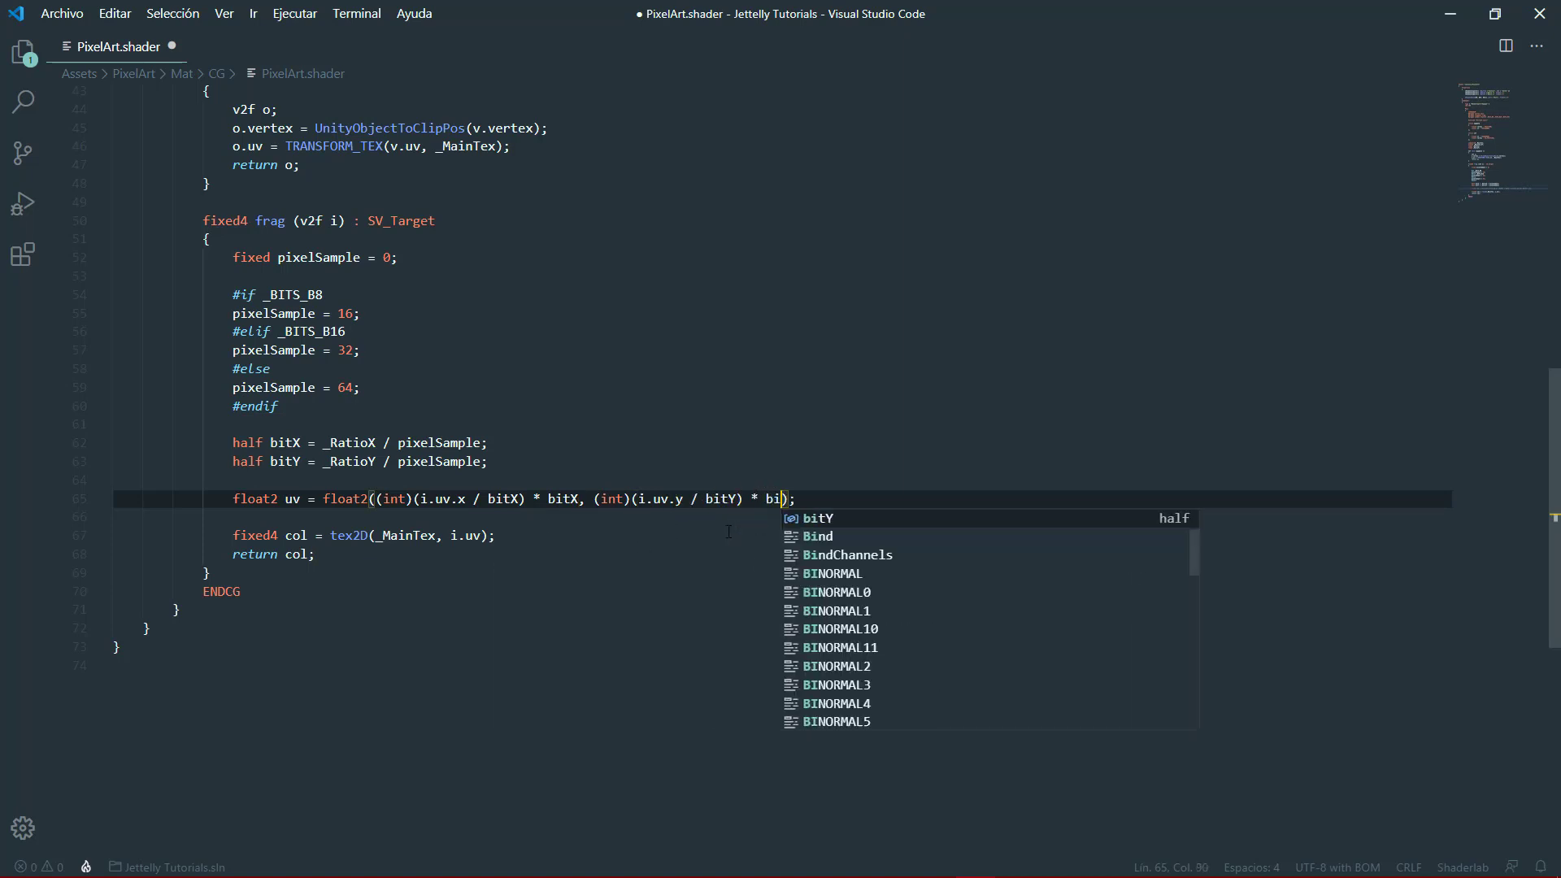
text(ity)
key(Return)
click(860, 496)
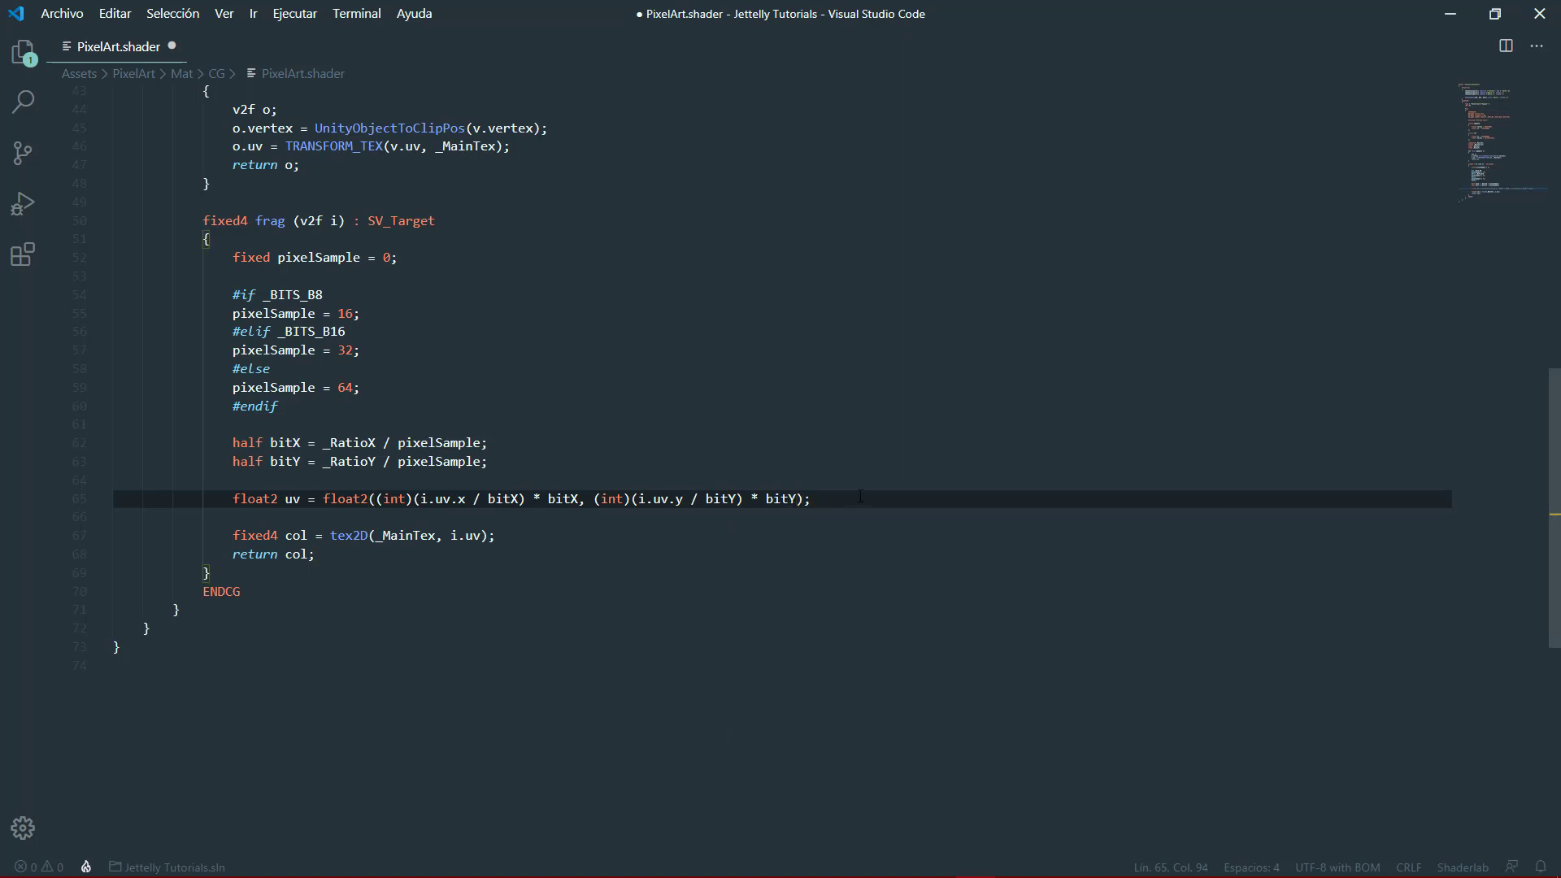
click(847, 500)
key(Delete)
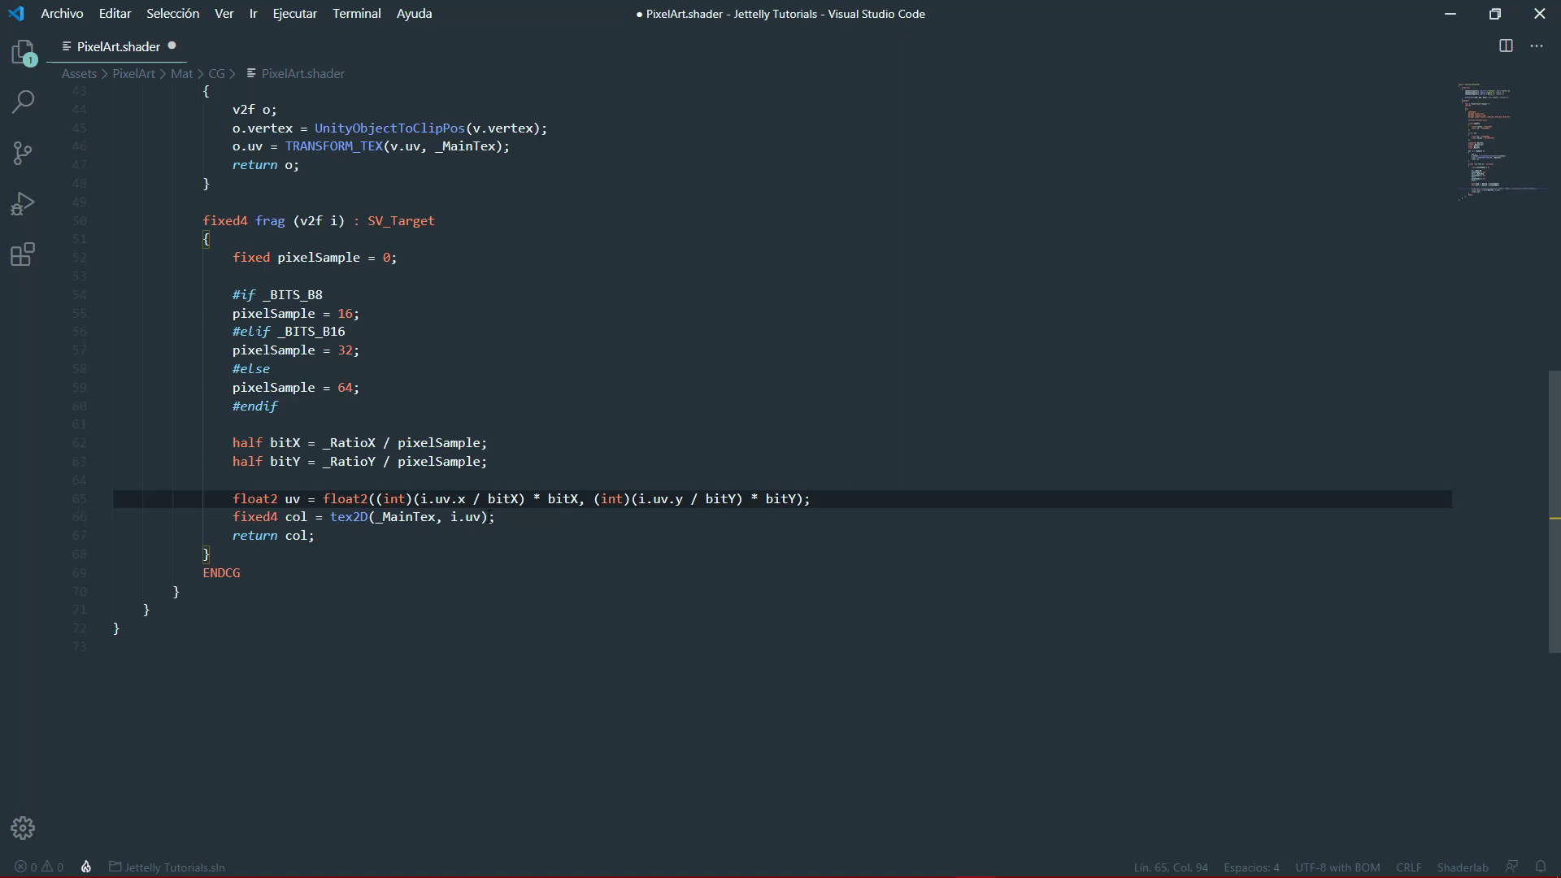
- Make tex2D sample the snapped uv instead of i.uv
click(465, 519)
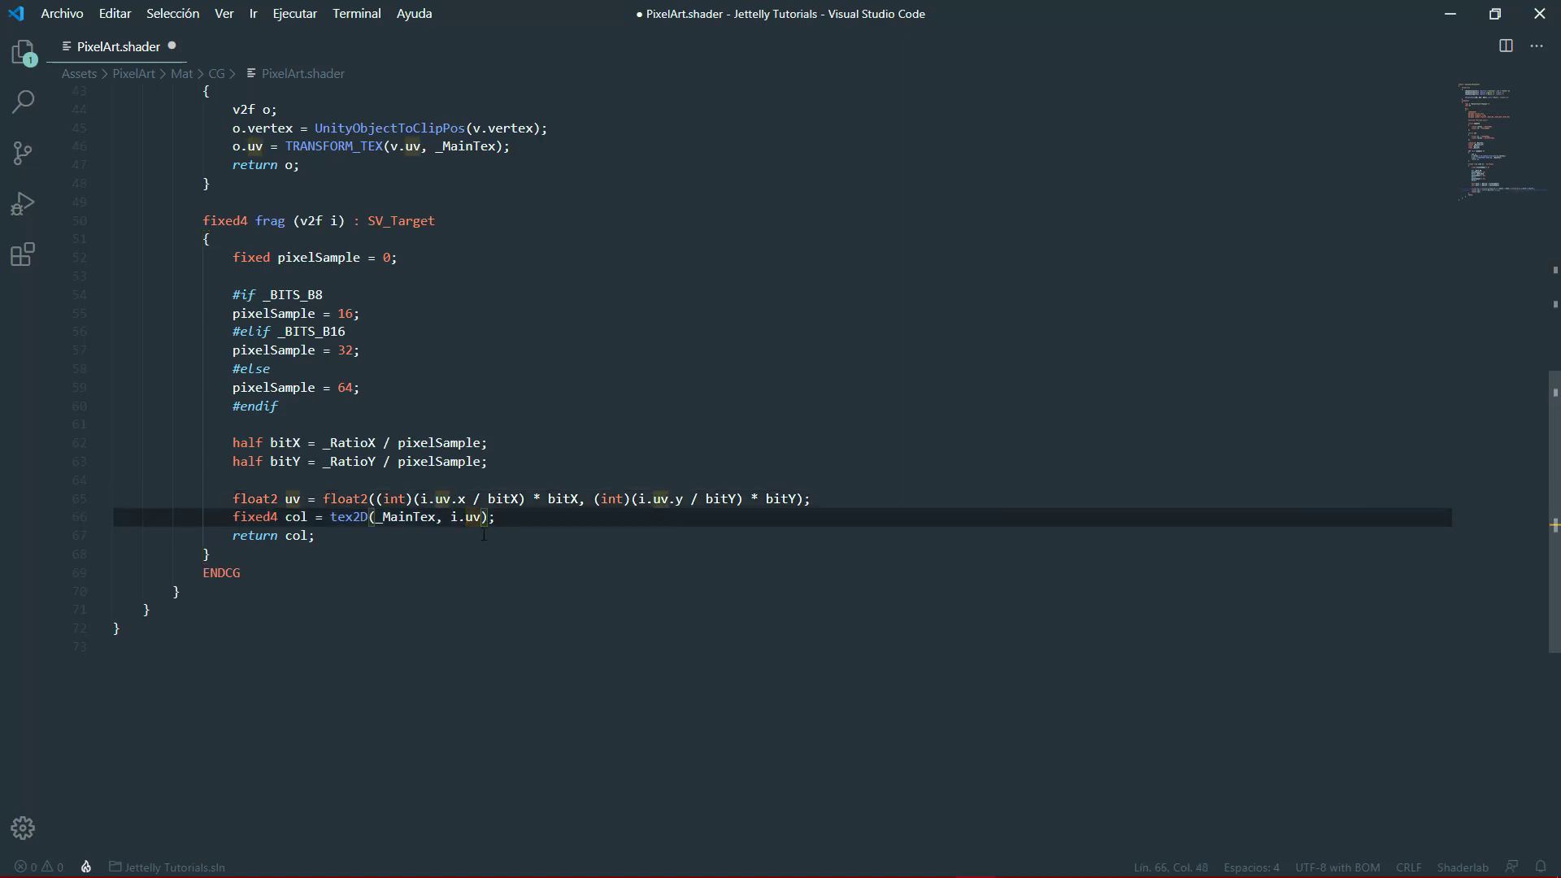
key(BackSpace)
key(BackSpace)
key(shift+Right)
key(shift+Right)
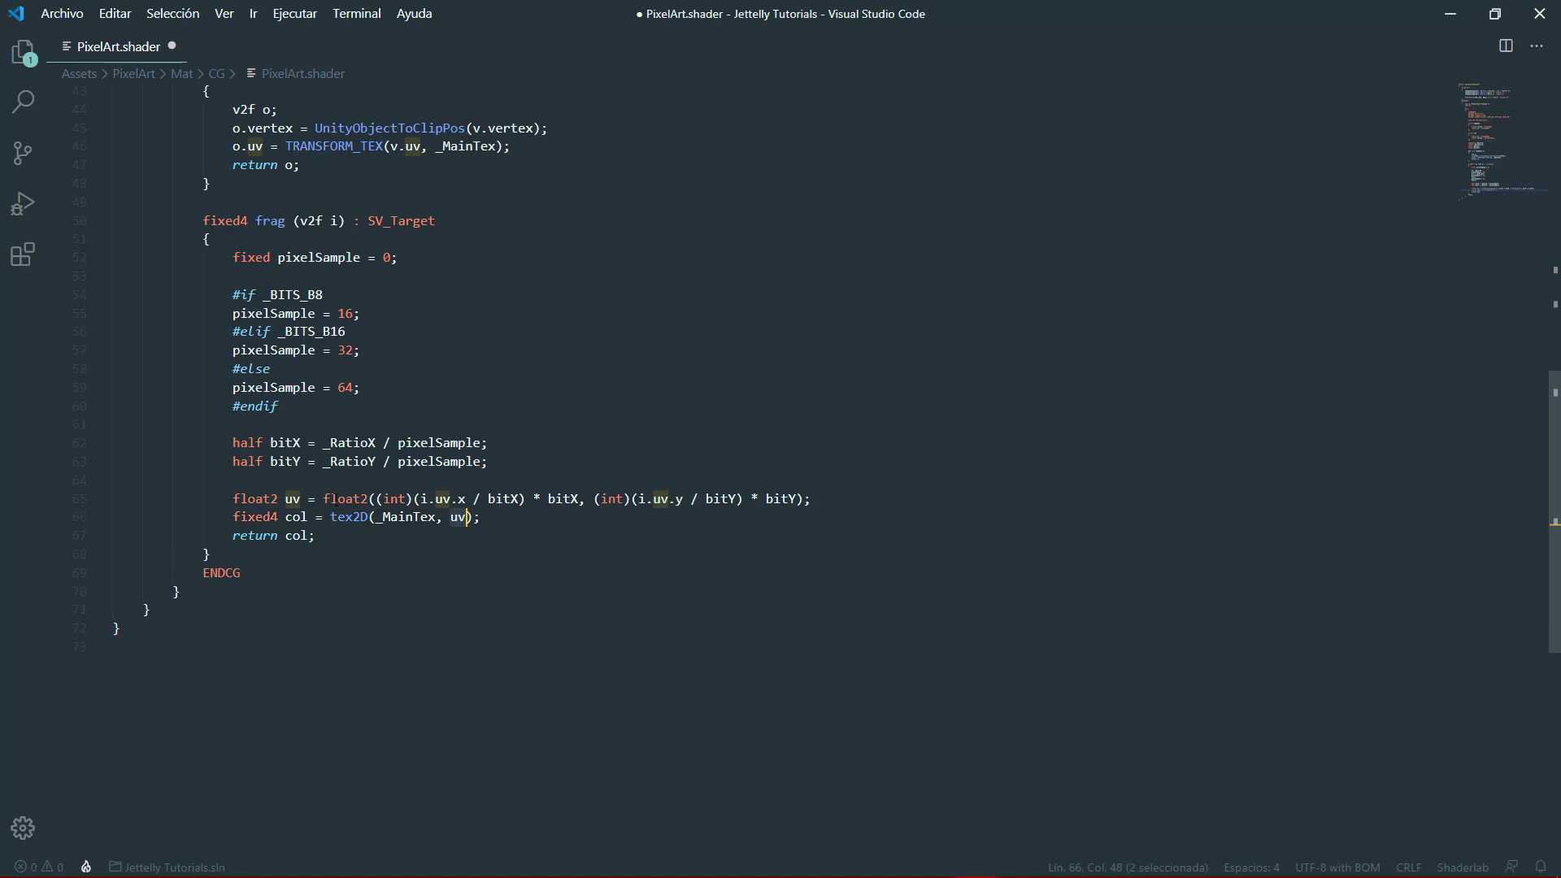
click(551, 522)
- Add 'Blend SrcAlpha OneMinusSrcAlpha' below the Tags line
scroll(574, 316, up, 10)
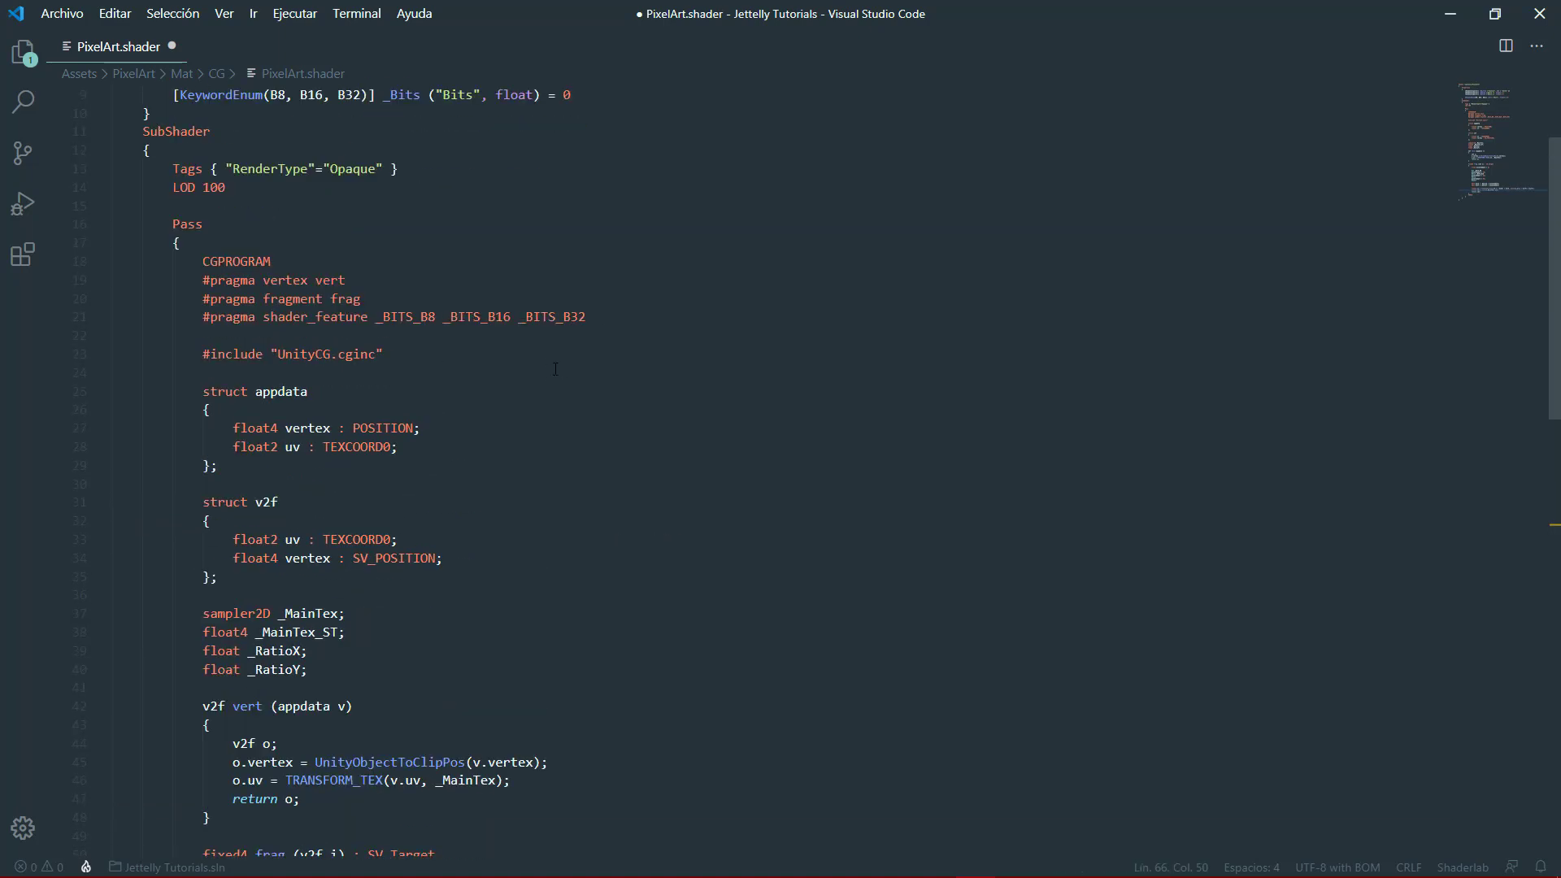
scroll(601, 295, up, 1)
click(480, 216)
key(Return)
text(Blen)
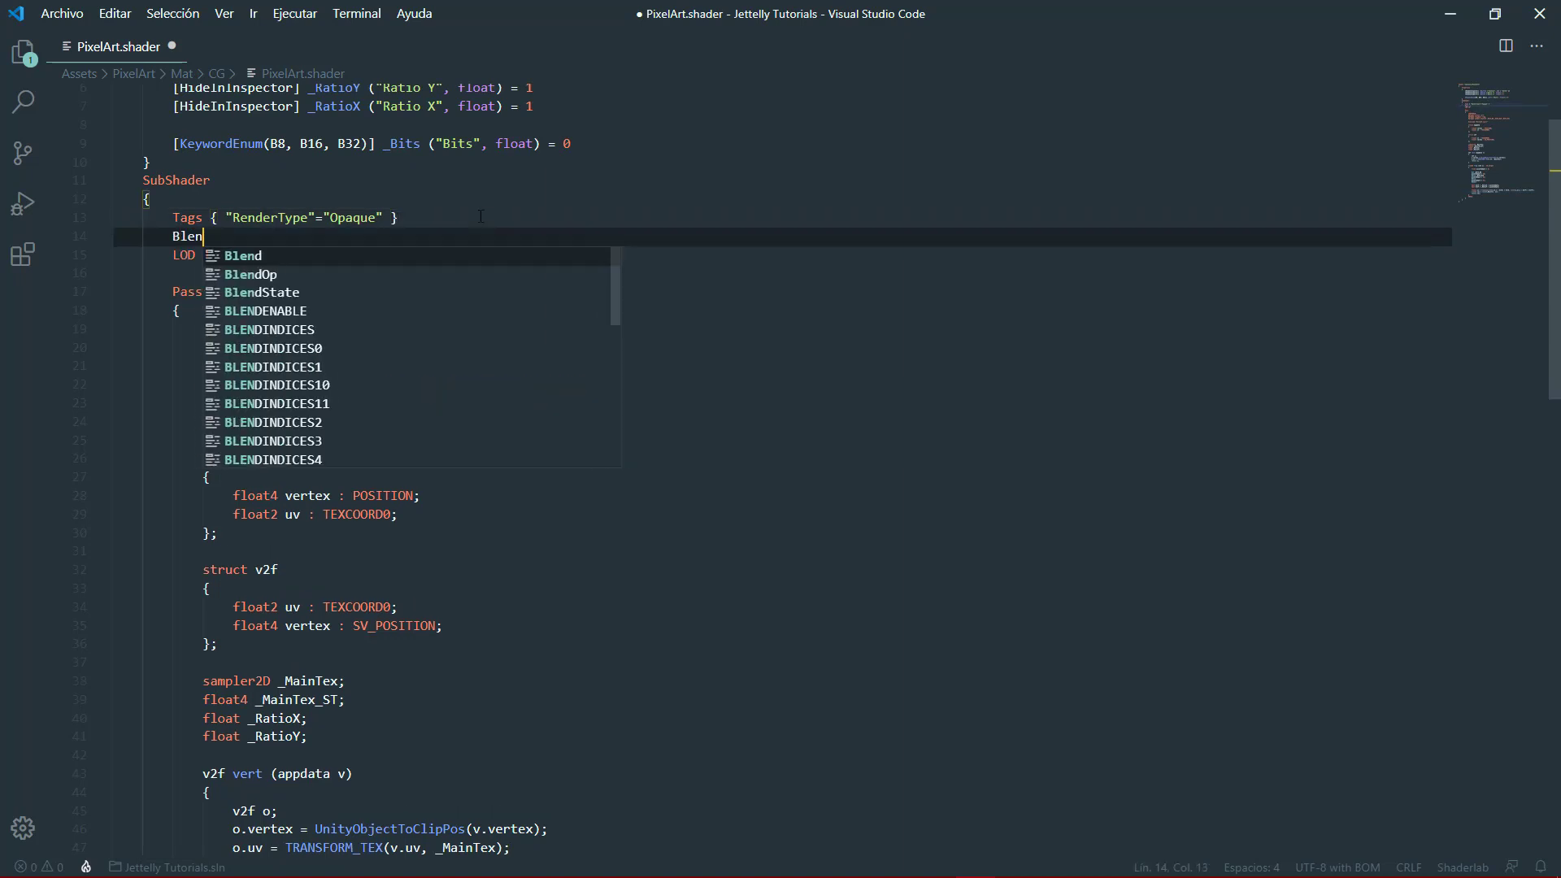
text(d Src)
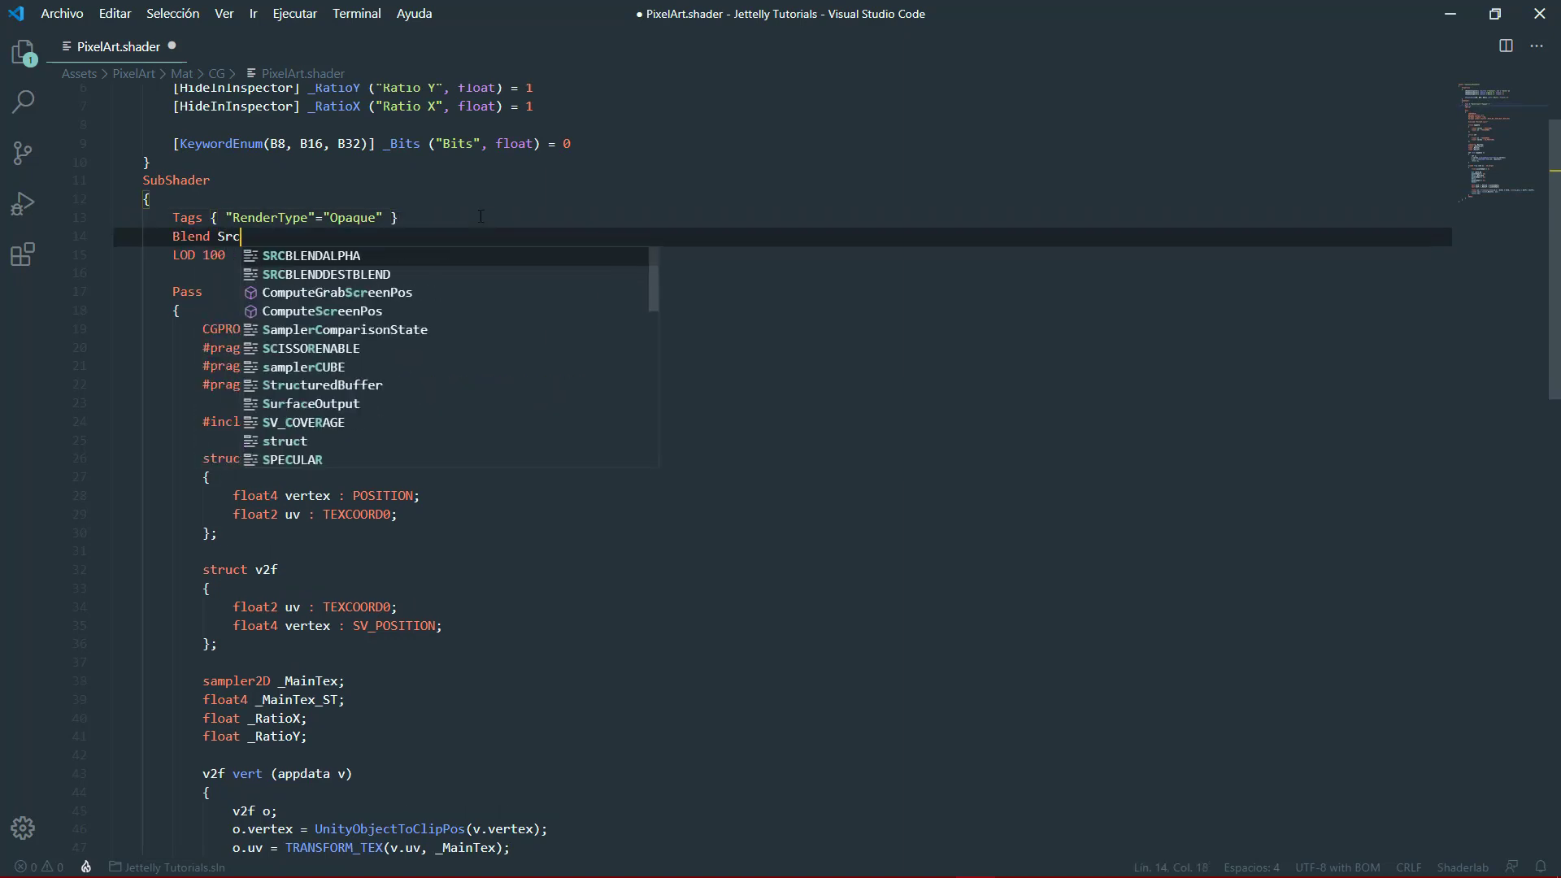
text(Alpha OneM)
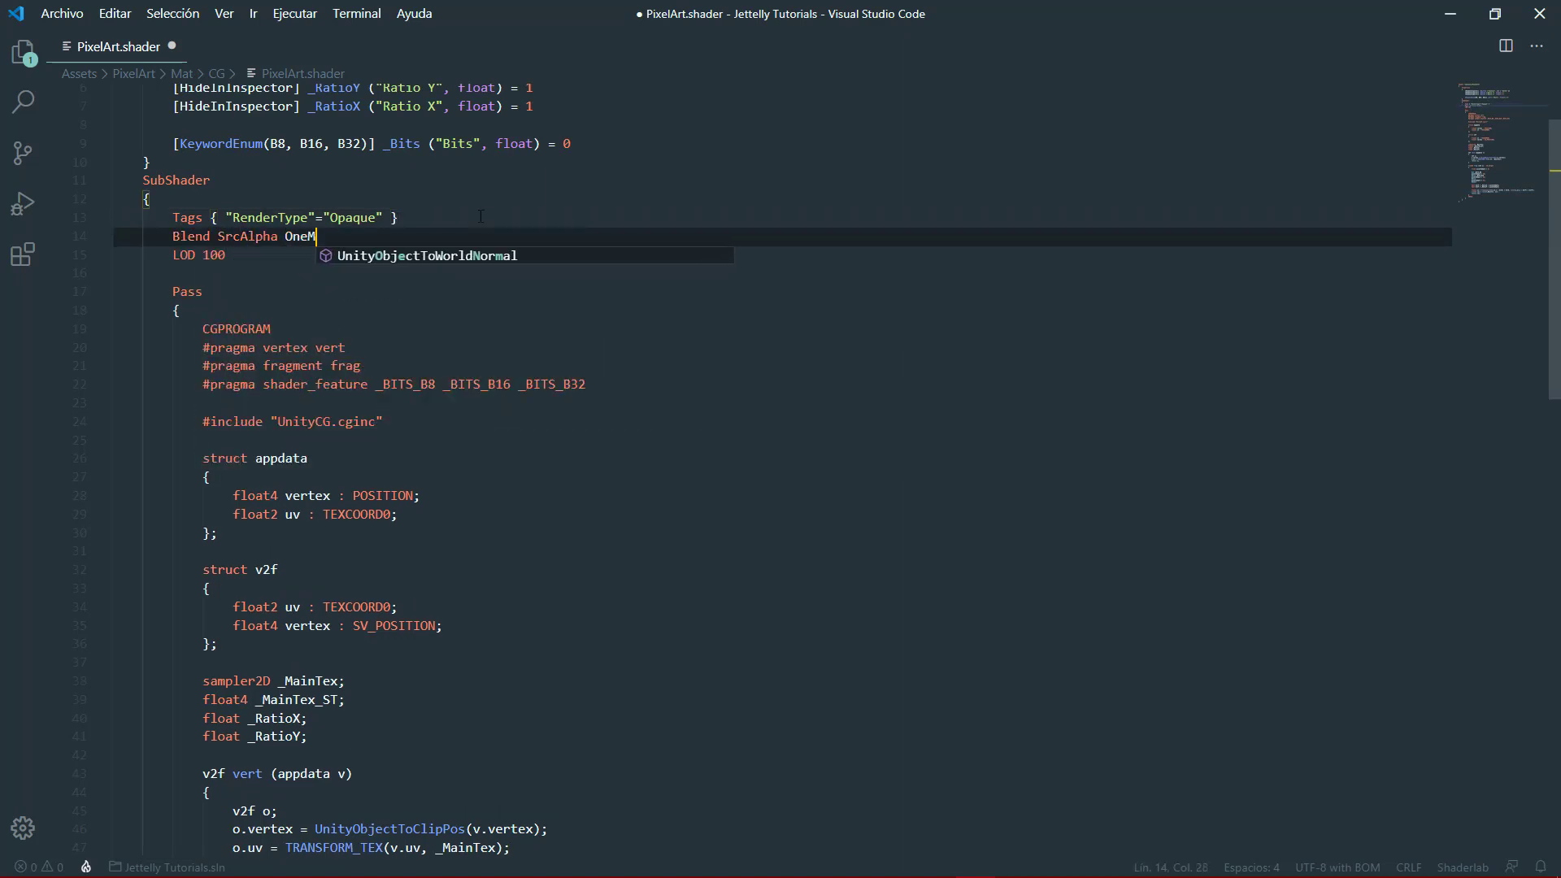
text(inusSrcAlpha)
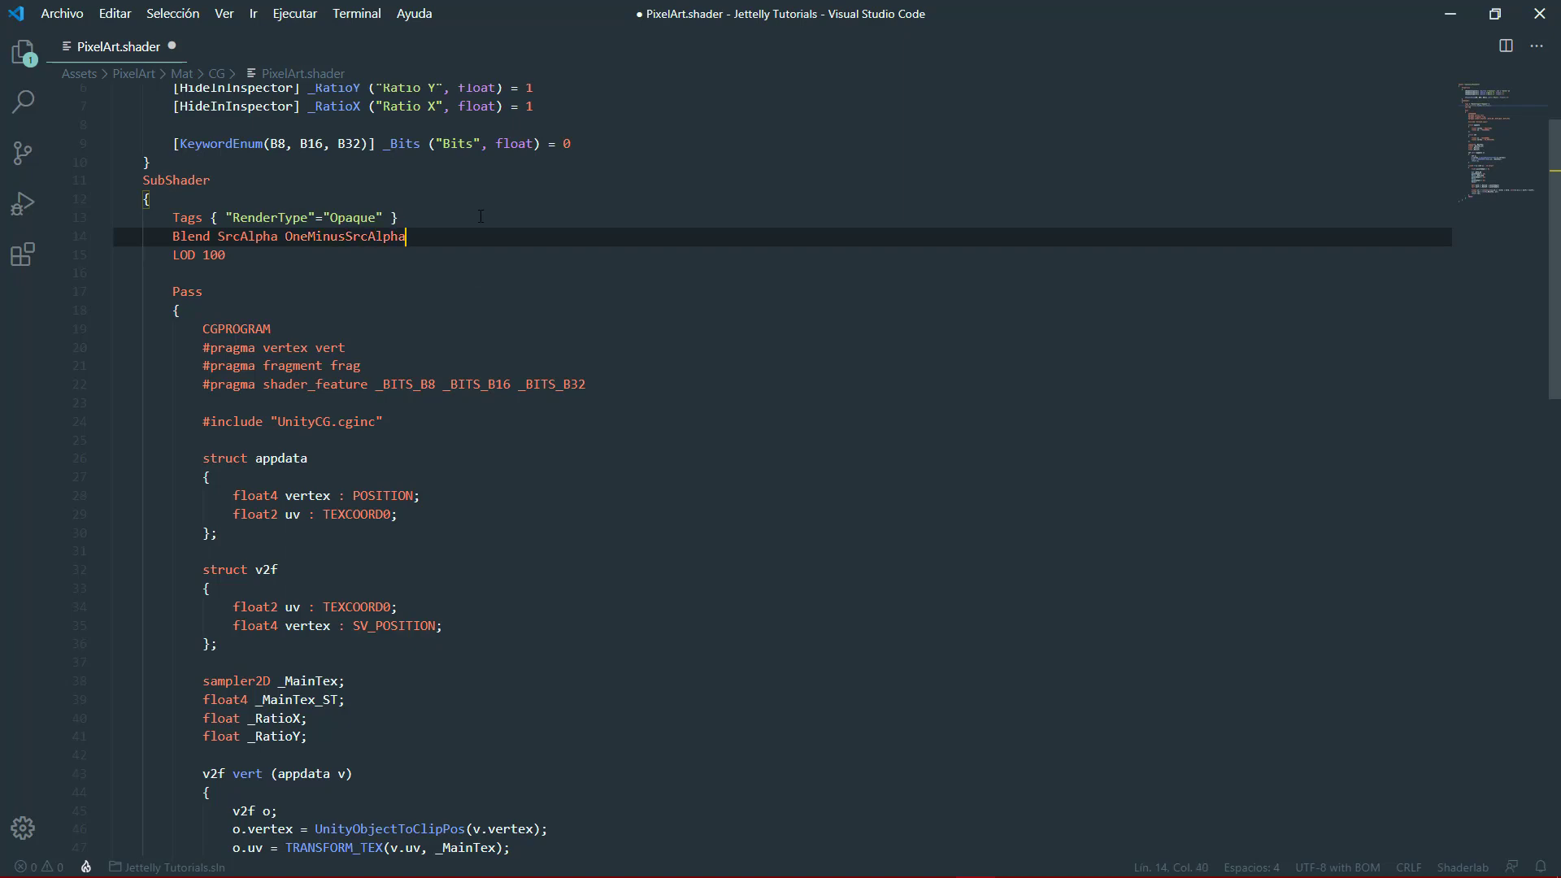
- Add "Queue"="Transparent" to the Tags and save the shader
key(Up)
key(Left)
text(")
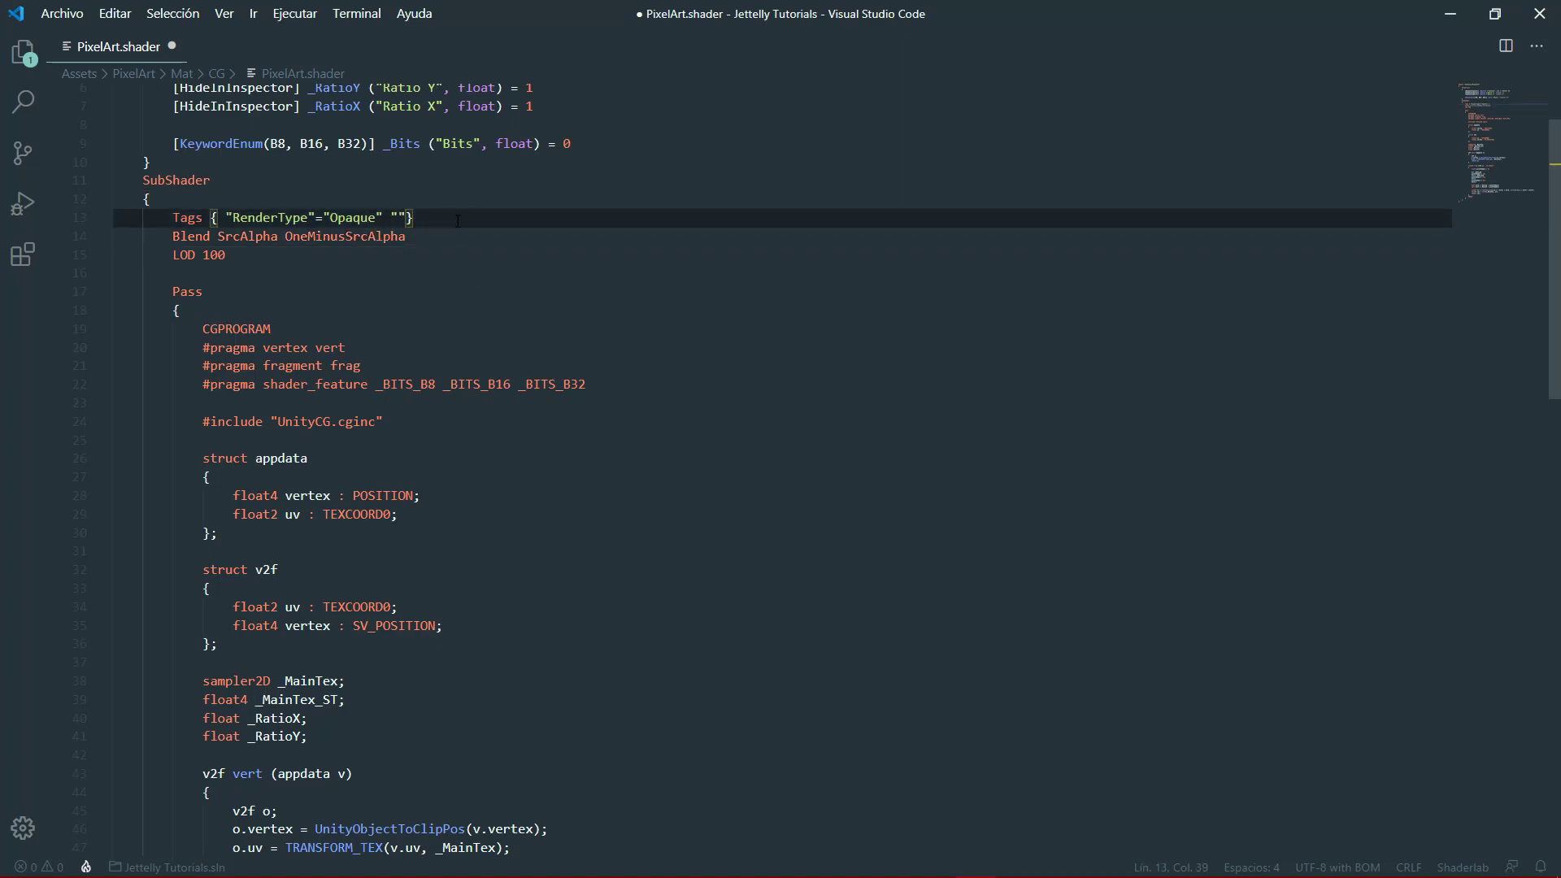
text(Queue"=)
text("Transparent)
key(End)
key(ctrl+s)
- Assign the Jettelly/PixelArt shader to the PixelArt material in Unity
key(alt+Tab)
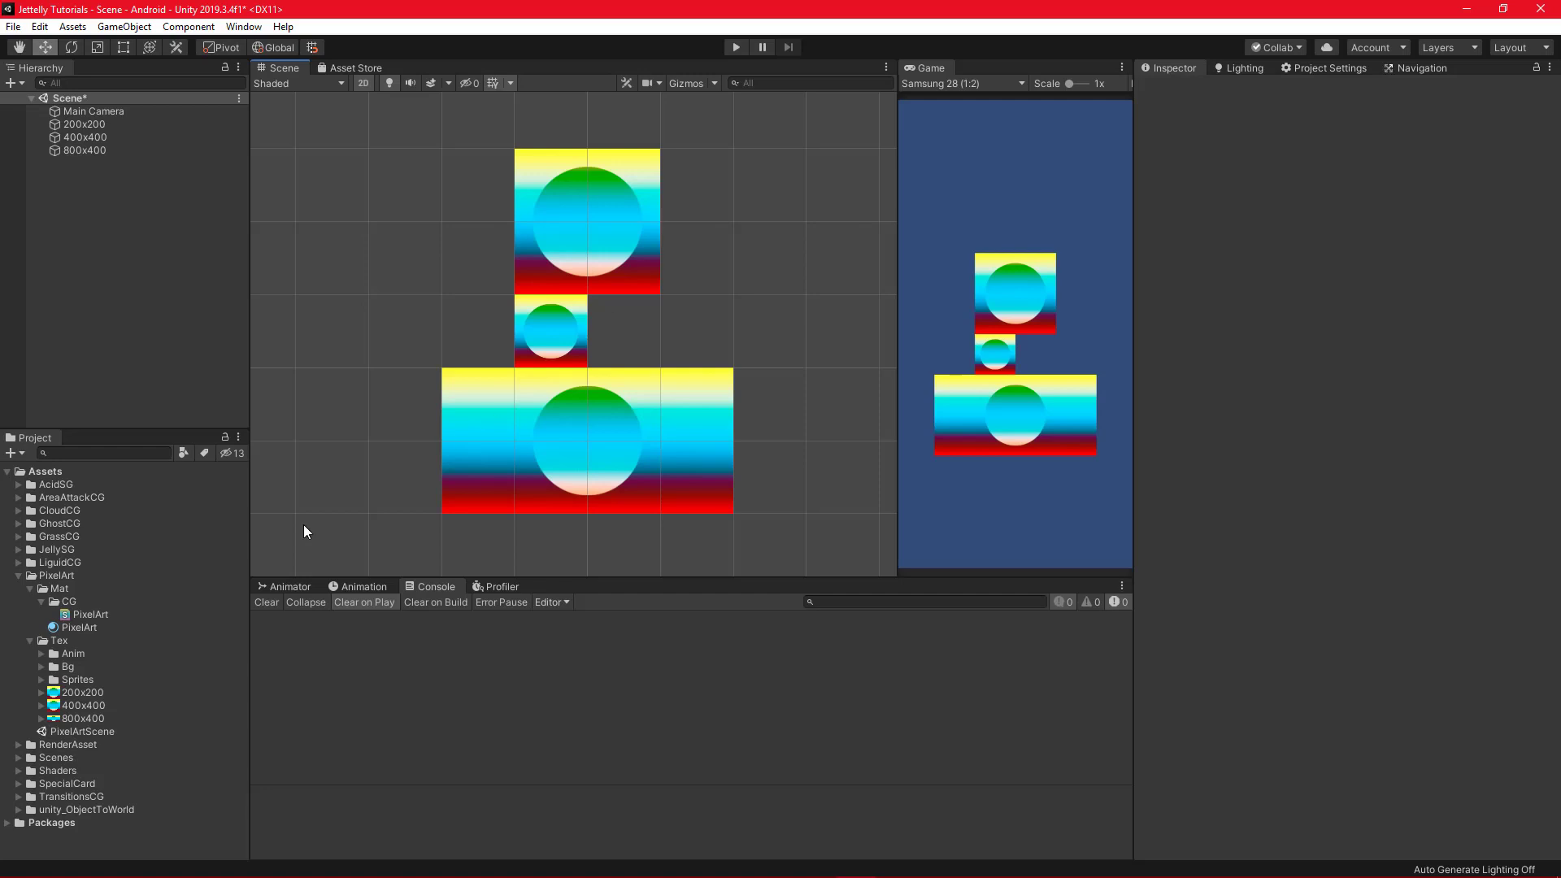
click(79, 628)
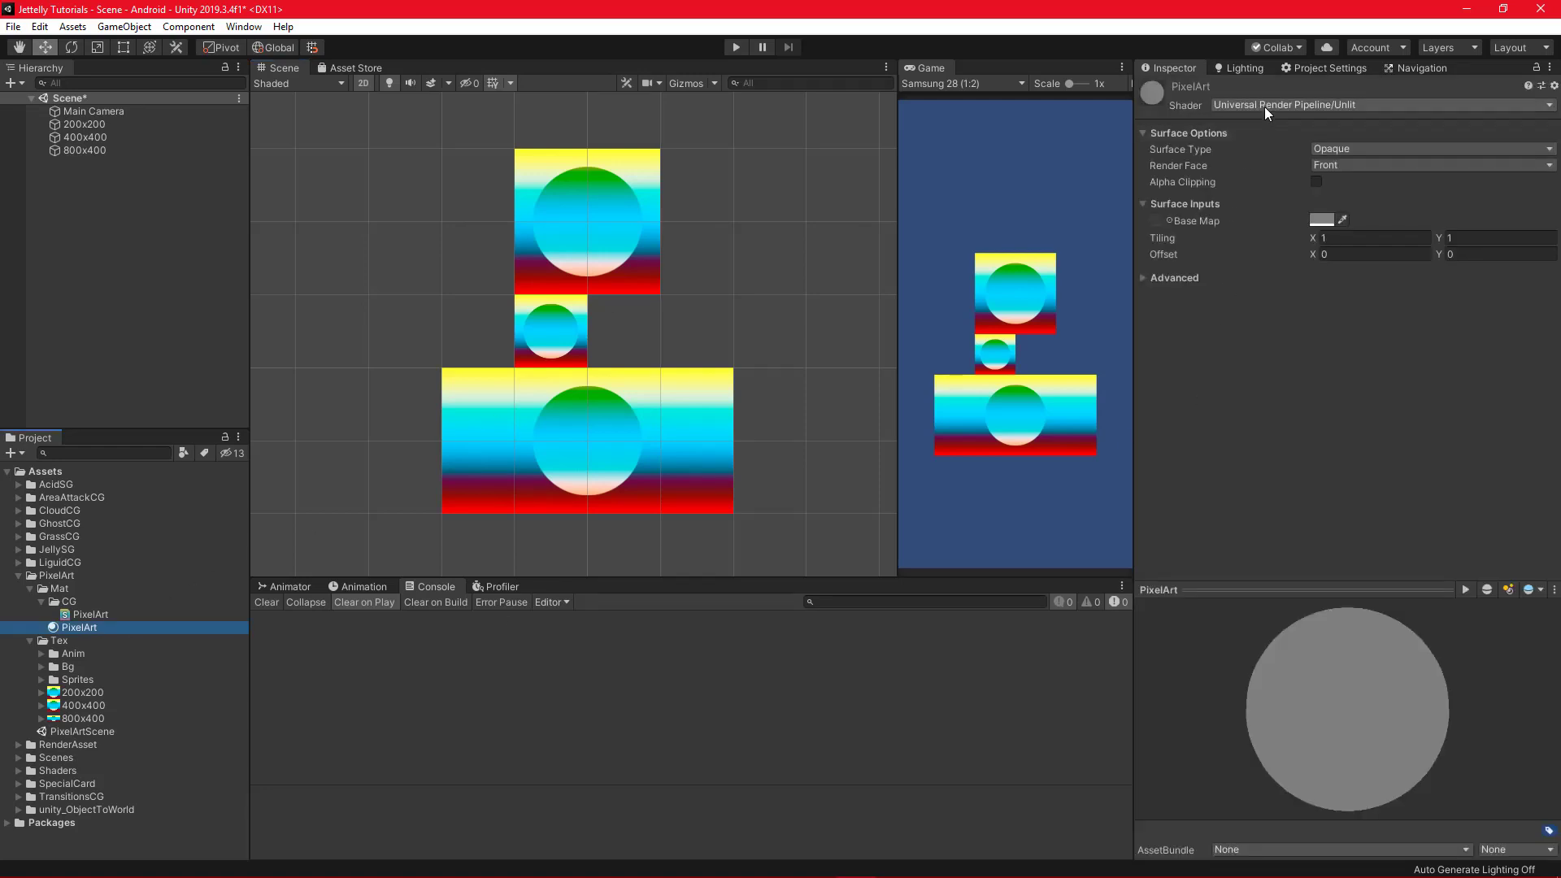
click(1265, 106)
click(1270, 268)
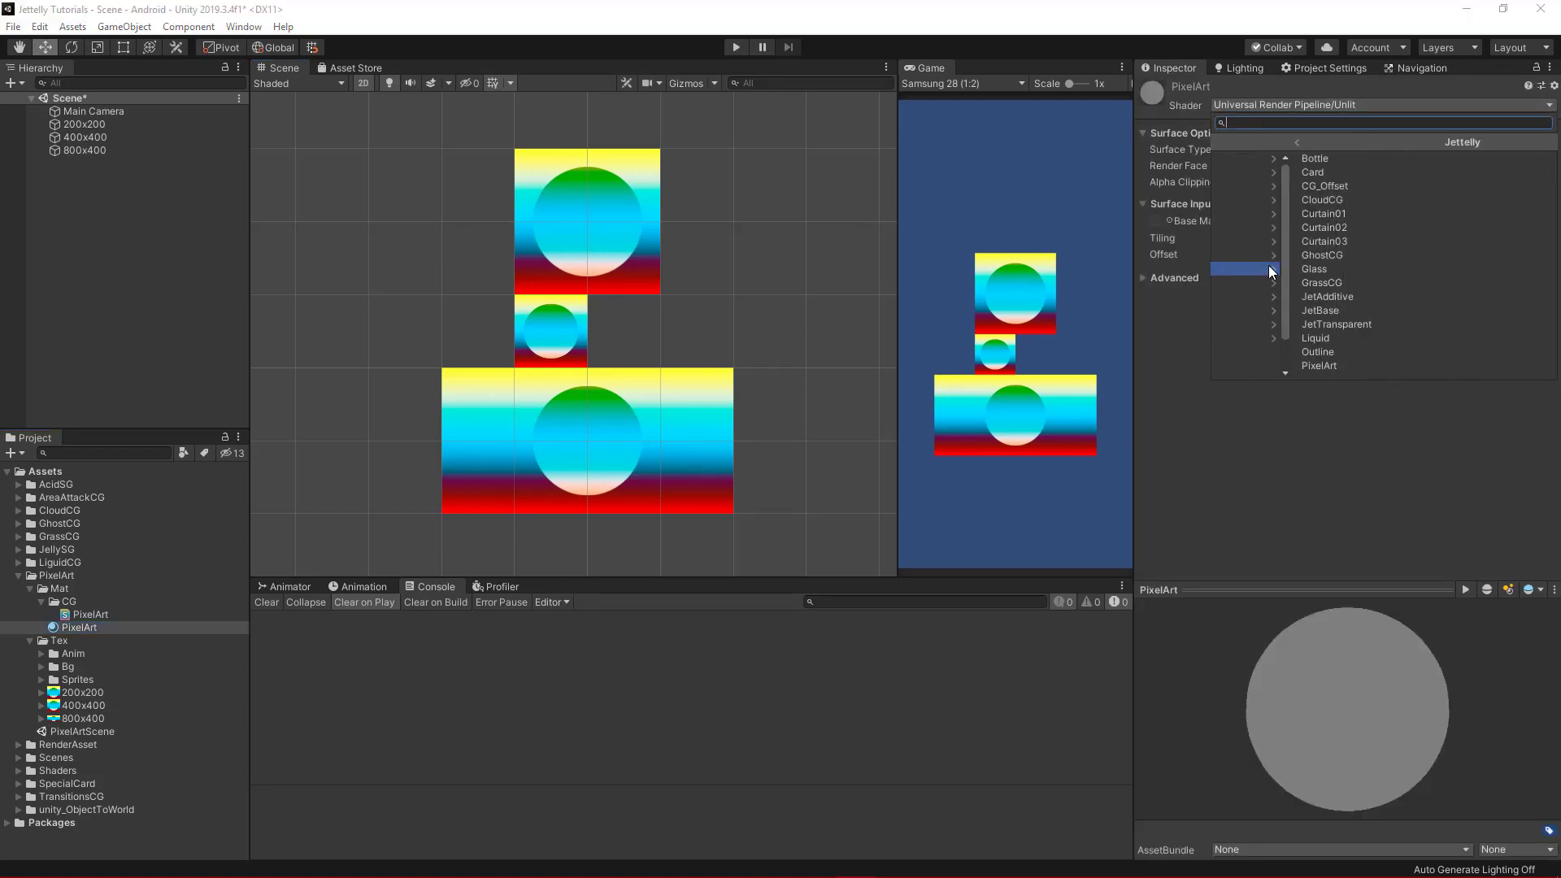
click(1279, 366)
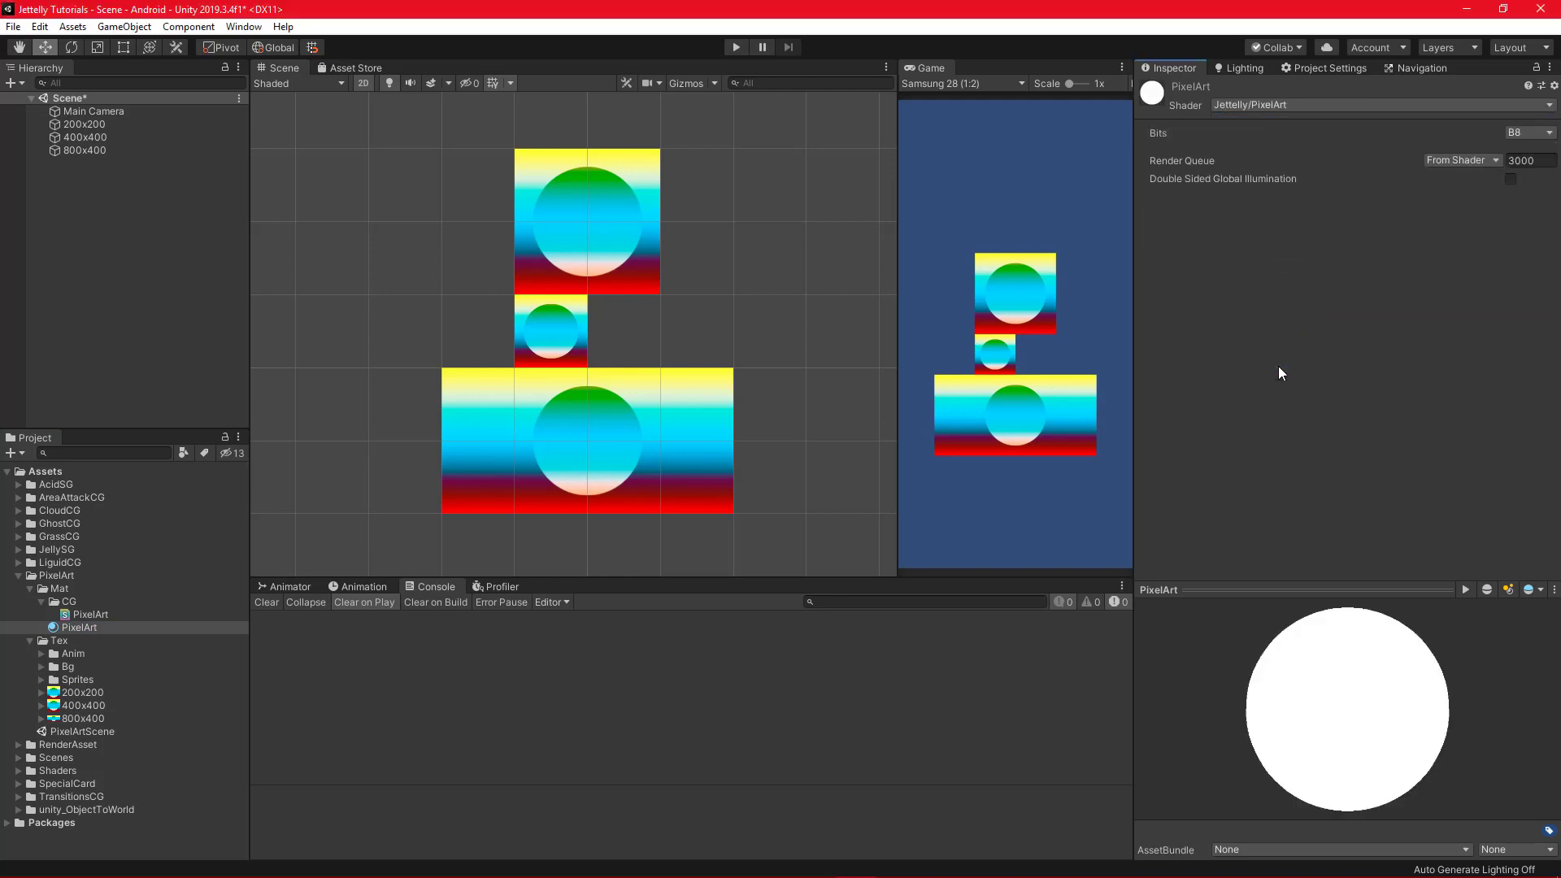
- Apply the PixelArt material to the 200x200 sprite
click(118, 126)
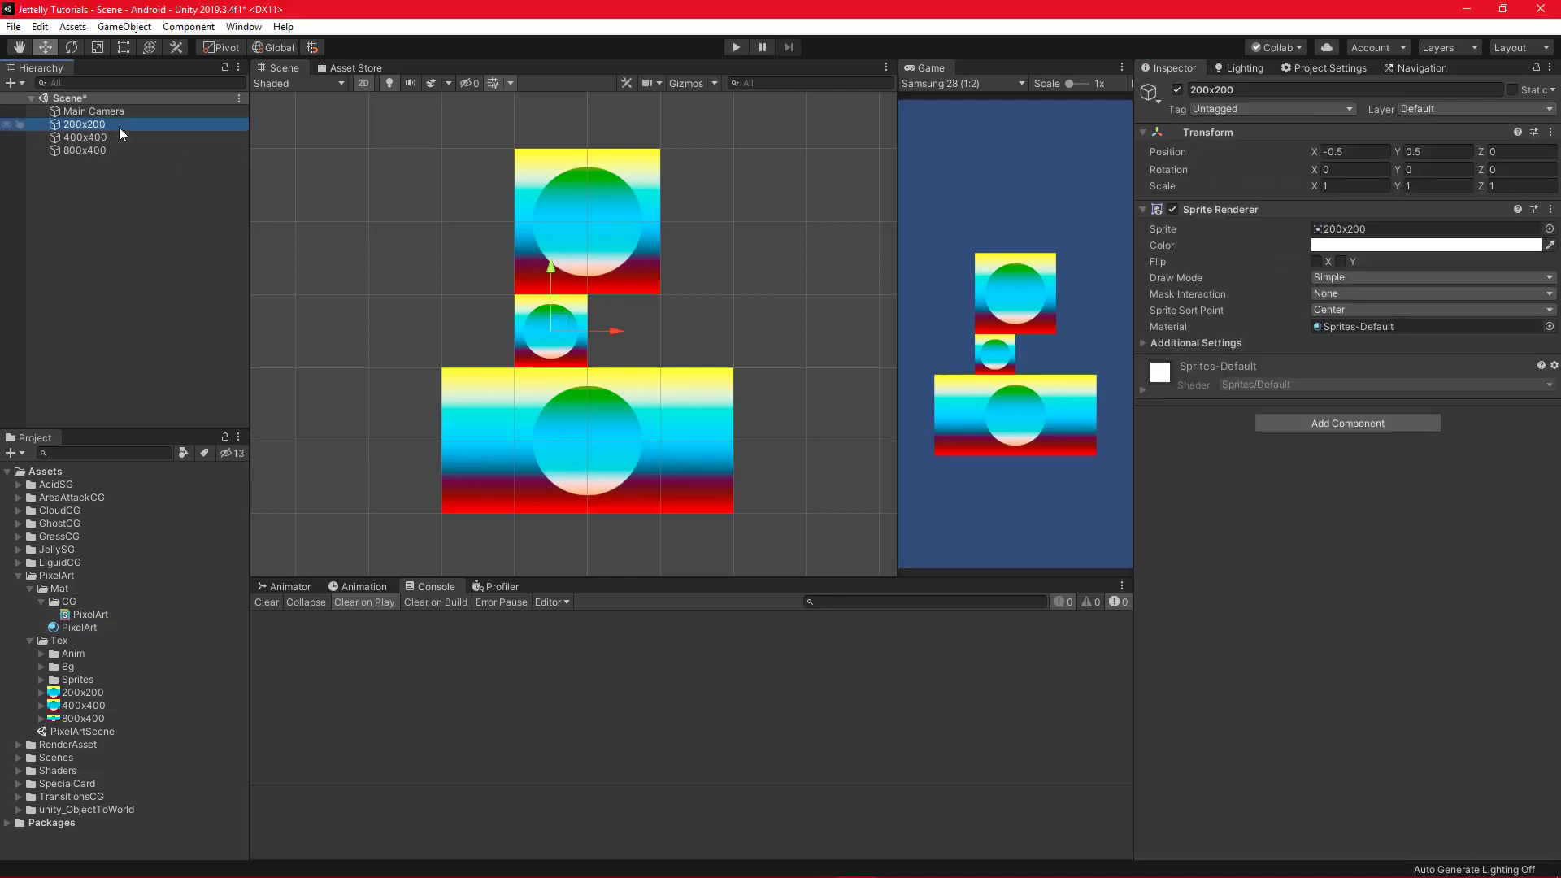
drag(71, 627, 1347, 327)
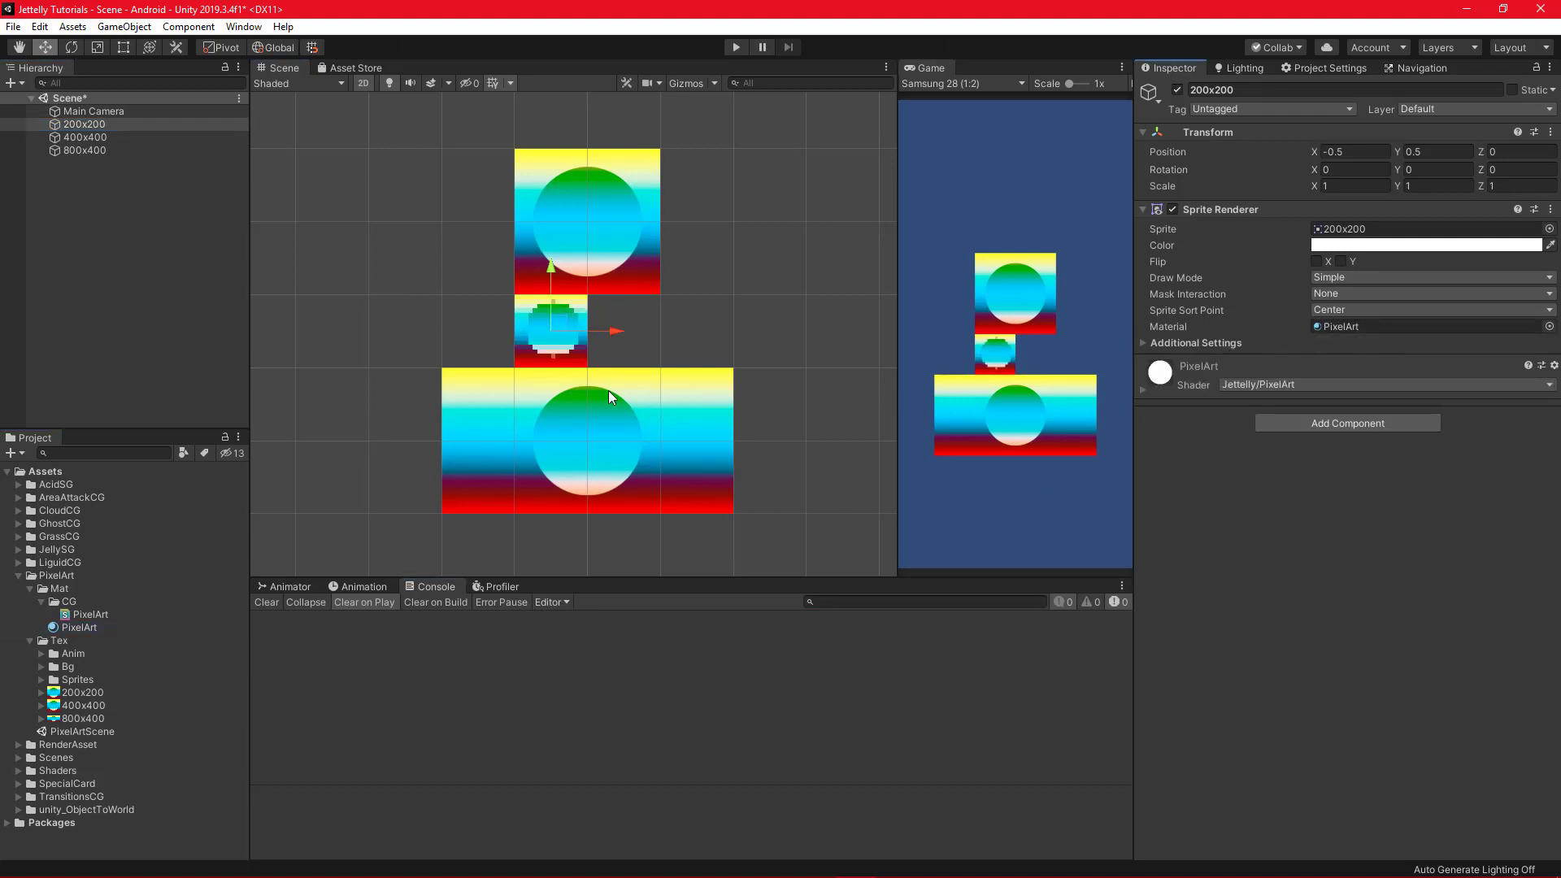
scroll(608, 390, up, 5)
middle_drag(523, 359, 540, 399)
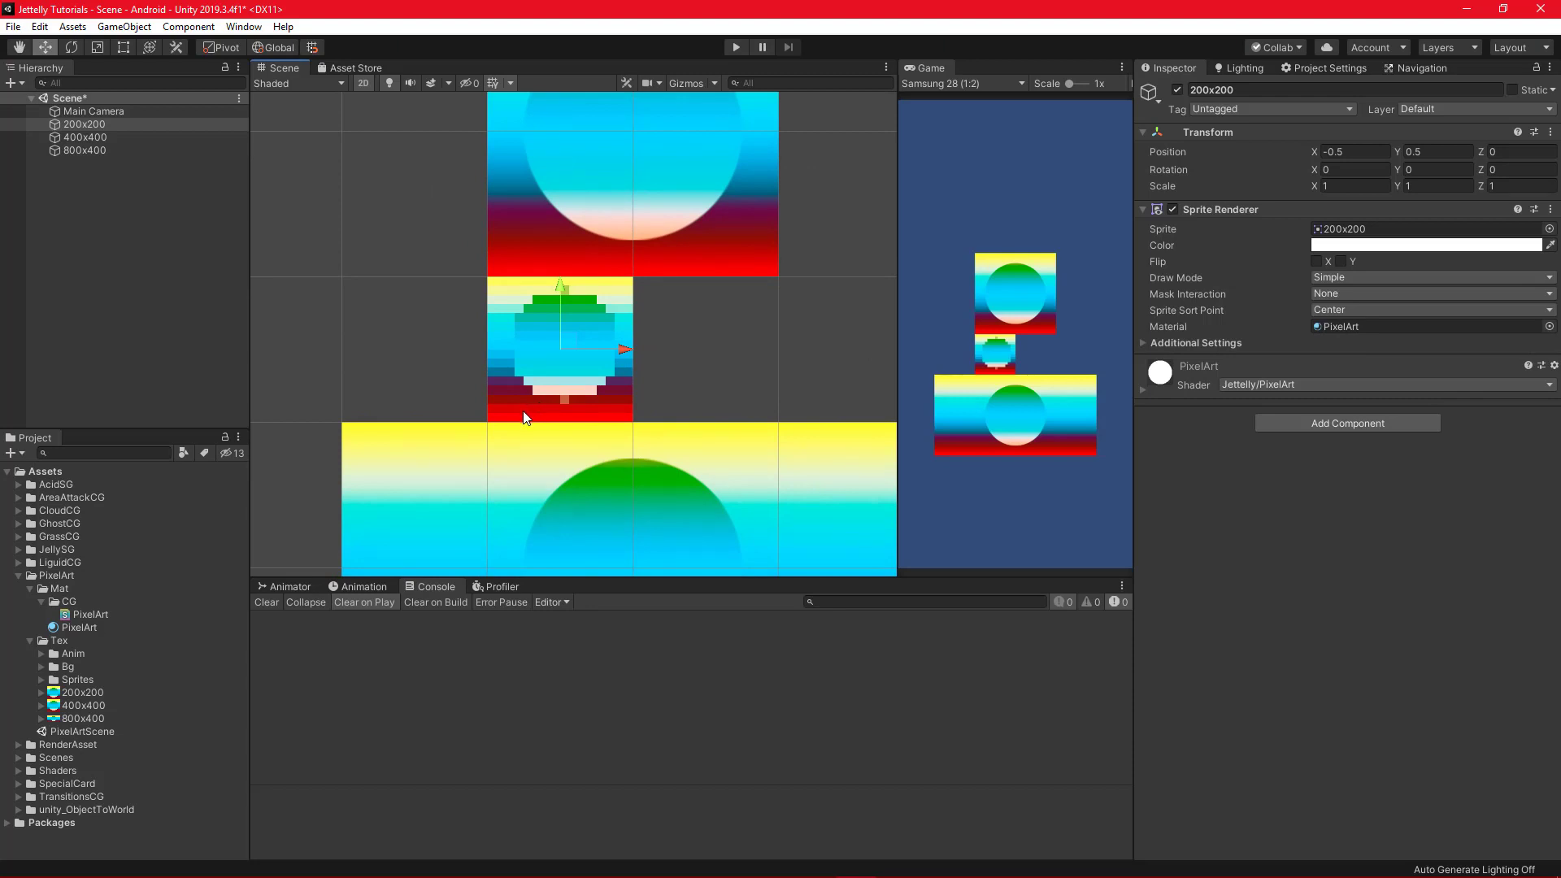
- Preview Bits at B16 and B32, then set it back to B8
click(75, 628)
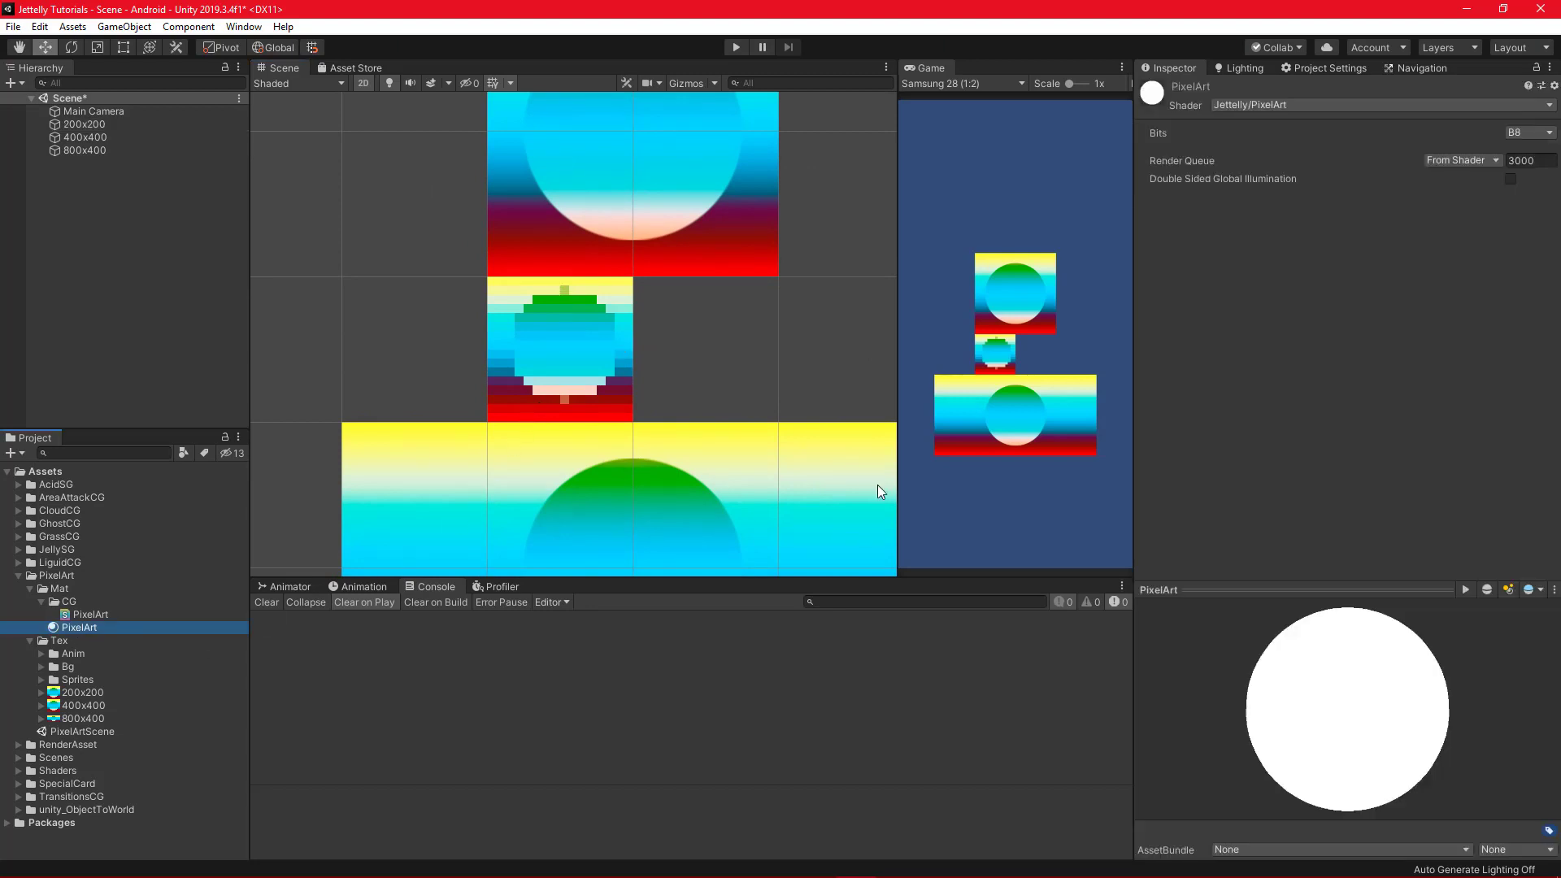
click(1528, 133)
click(1528, 169)
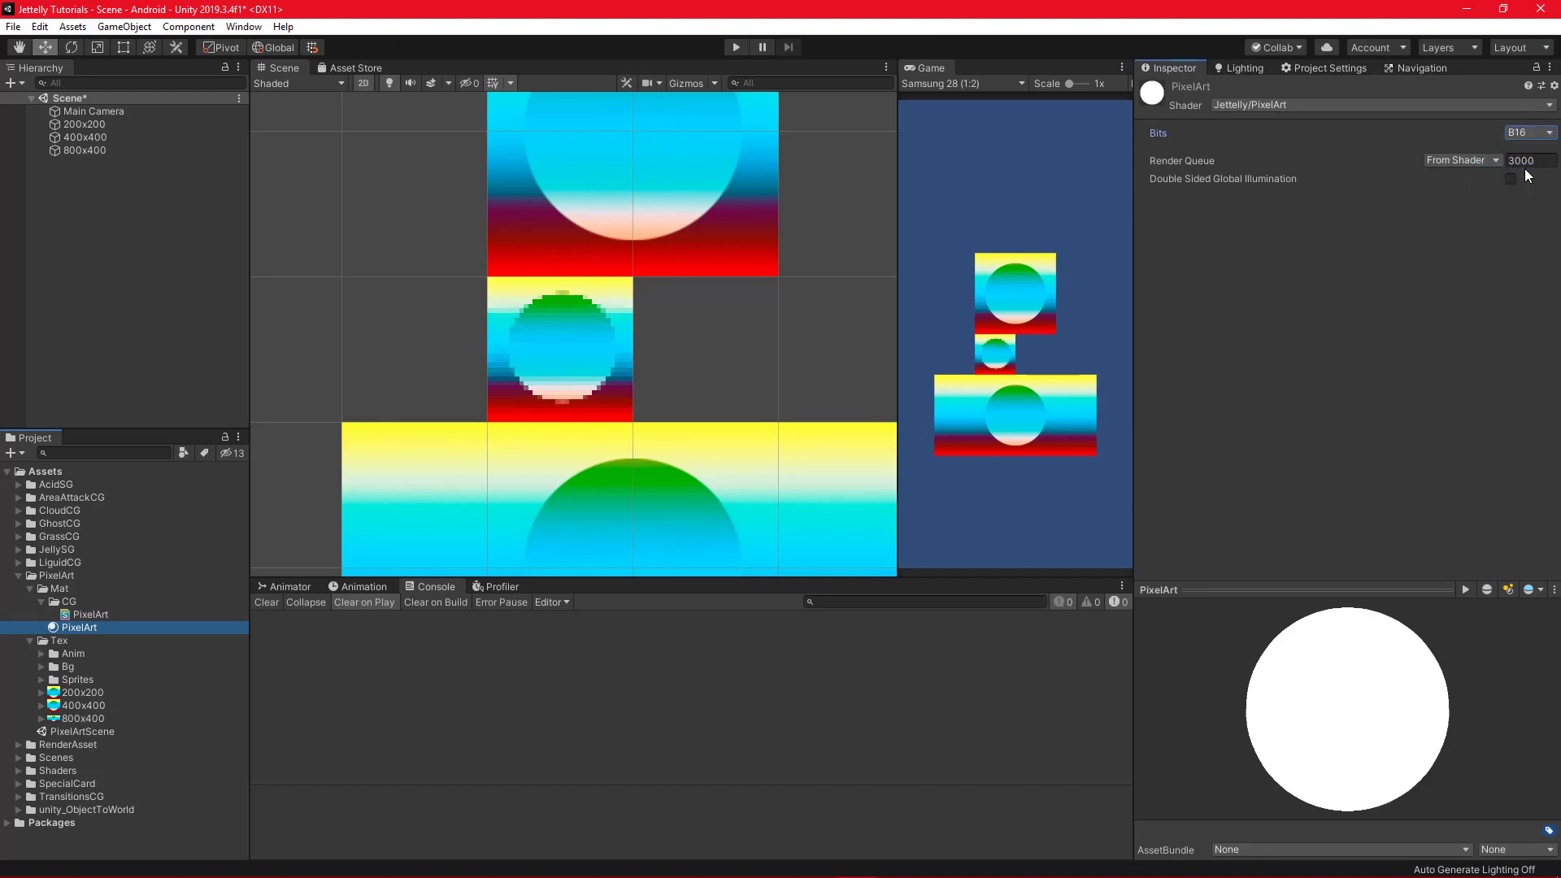
click(1530, 133)
click(1519, 186)
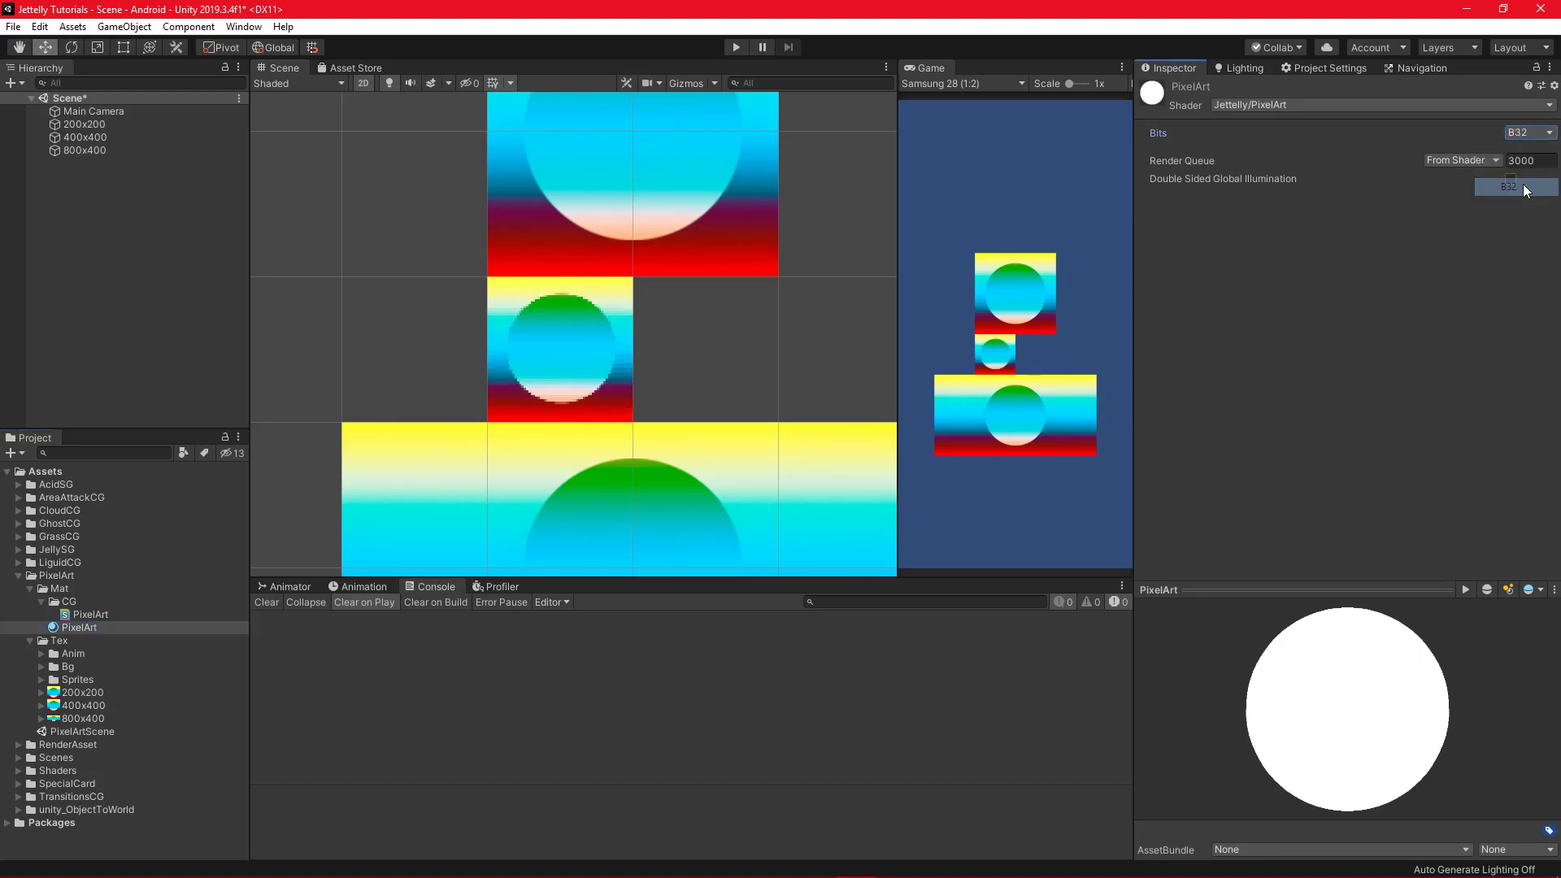
click(1531, 132)
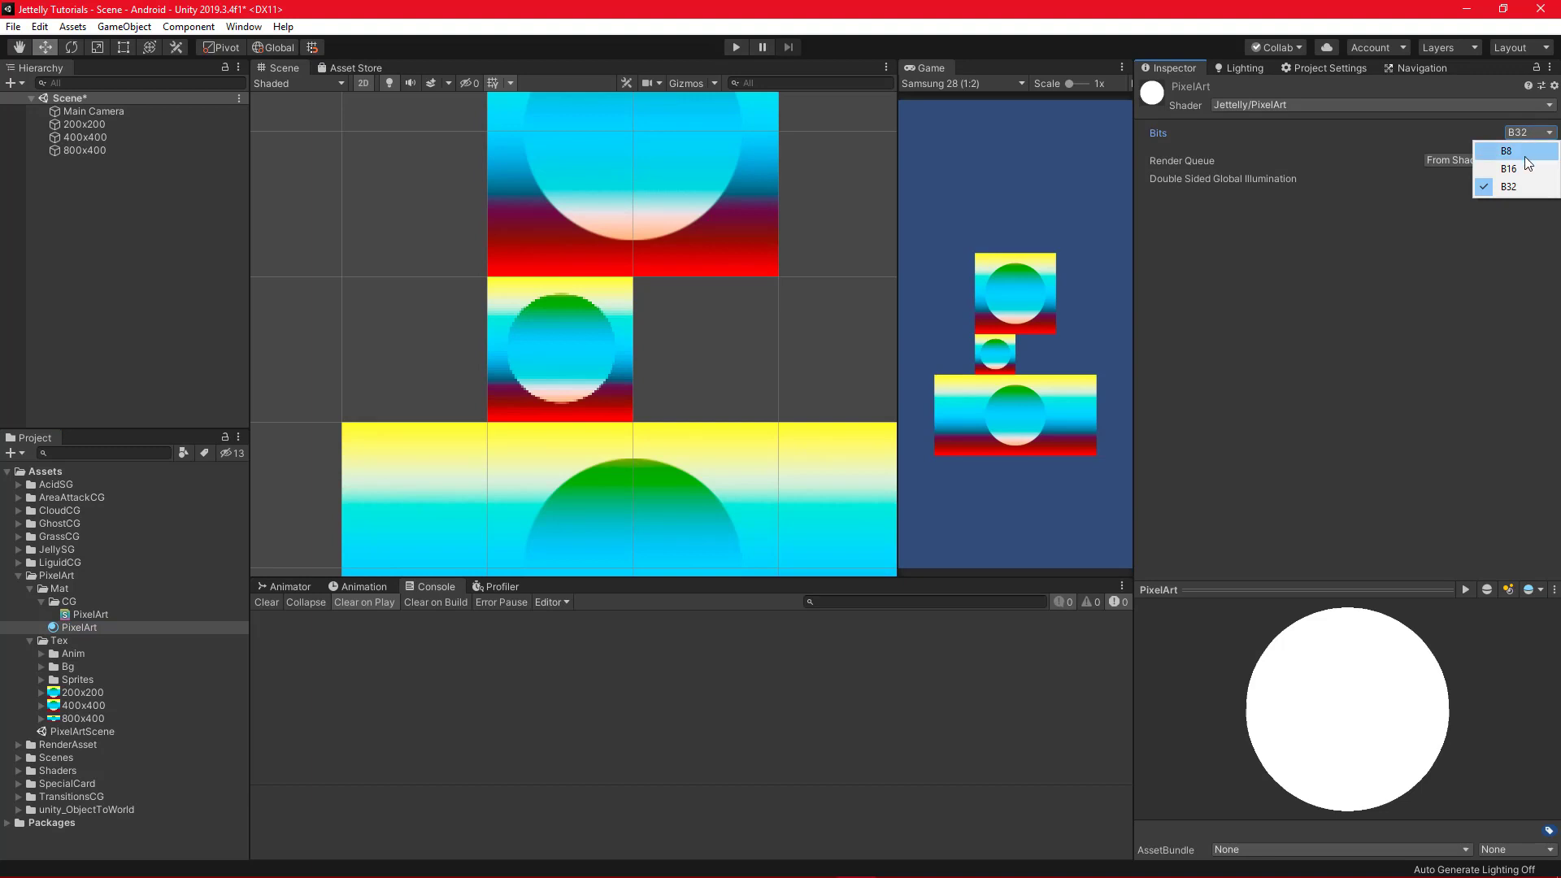
click(1519, 152)
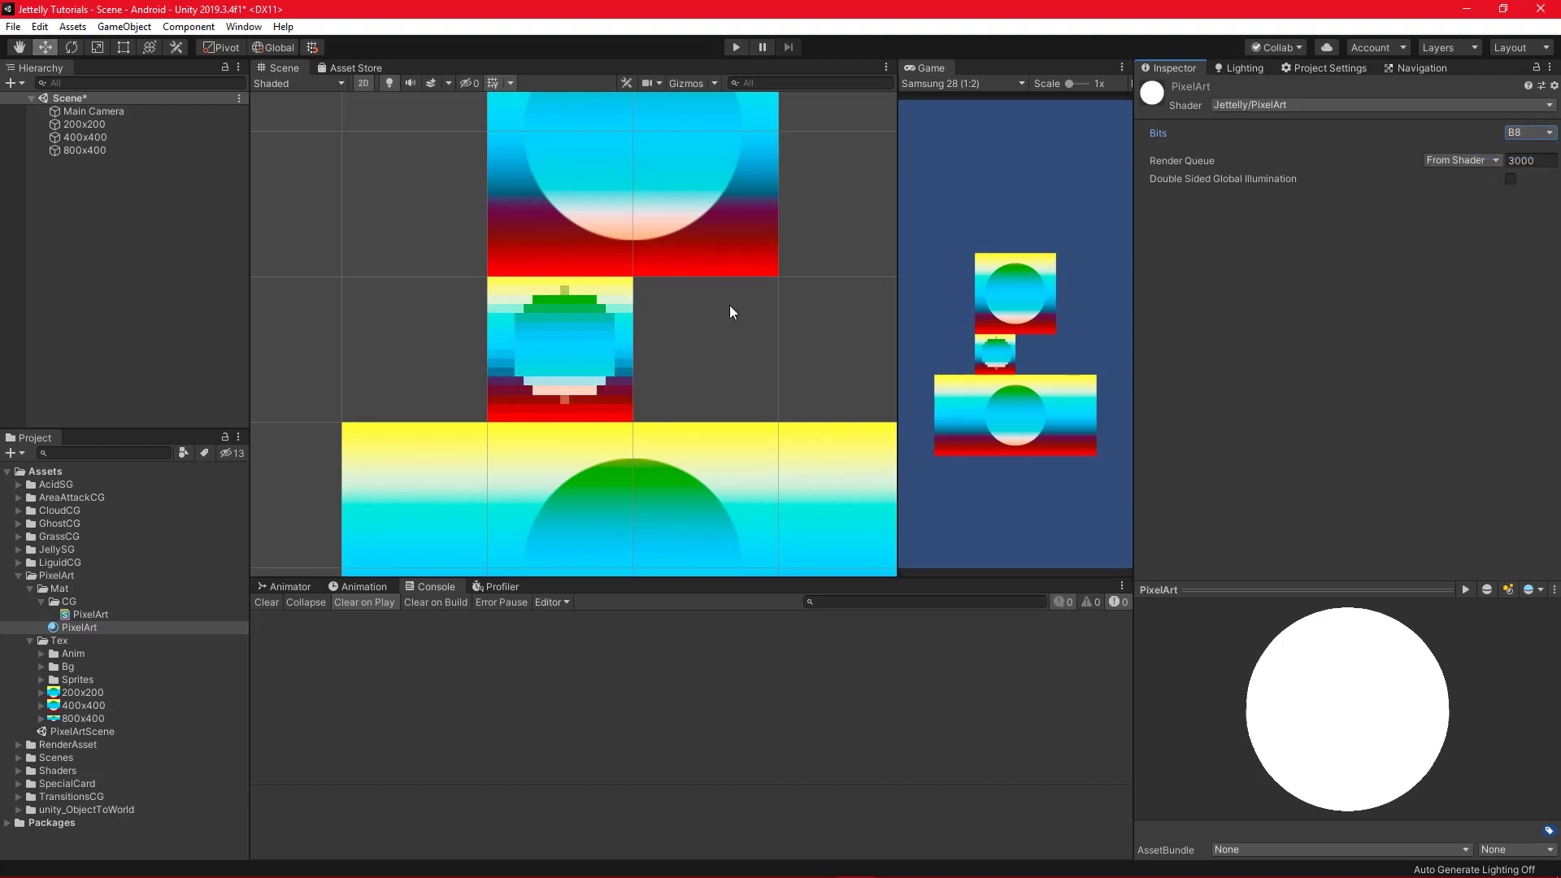
- Apply the PixelArt material to the 400x400 sprite
click(84, 138)
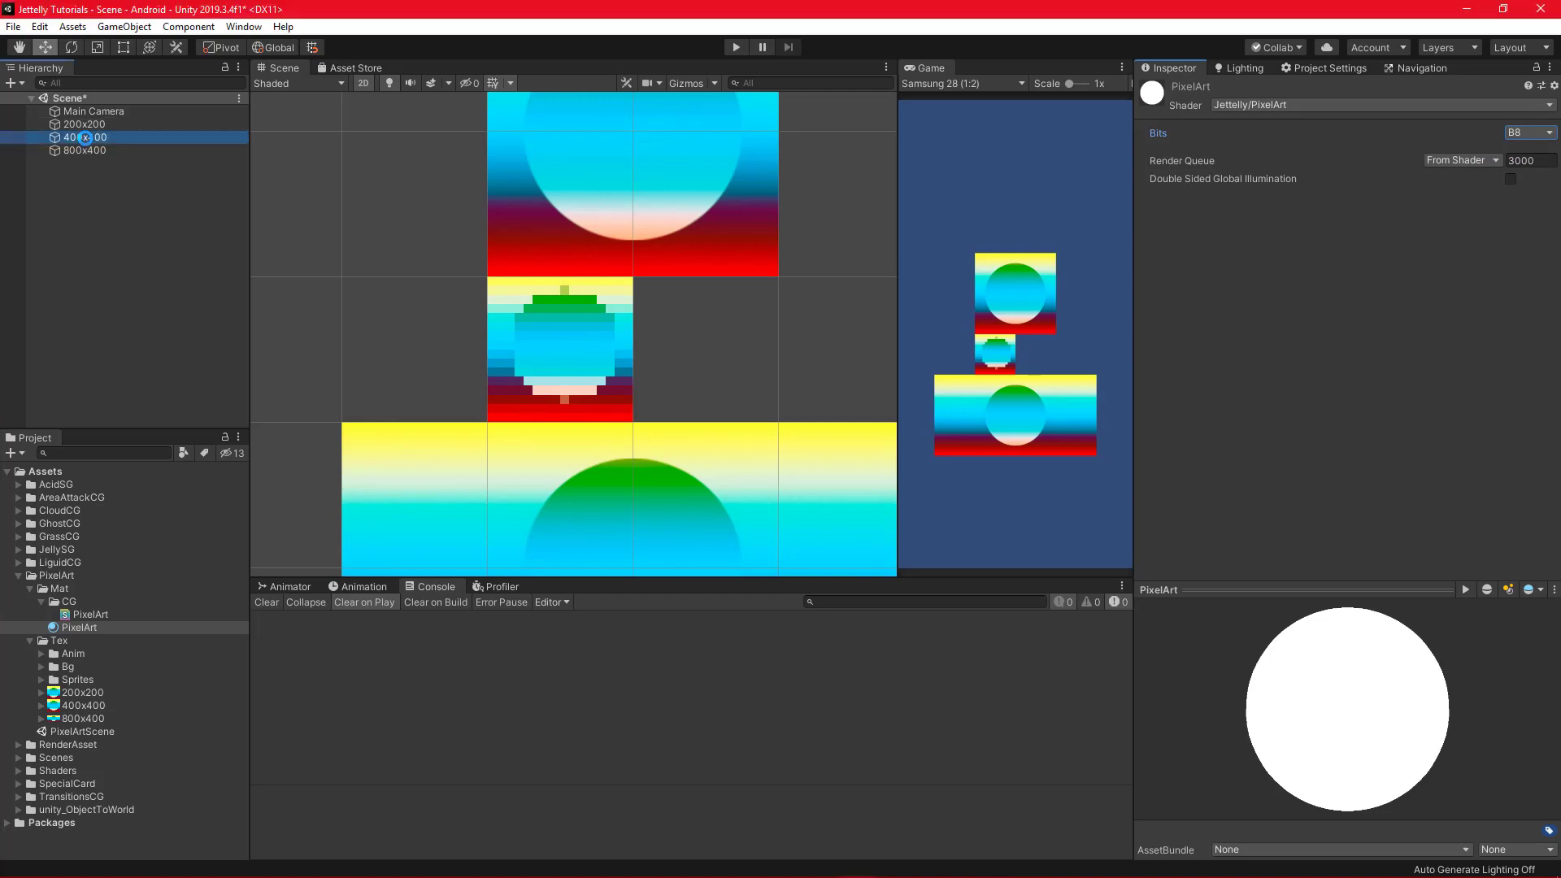
drag(65, 630, 1361, 328)
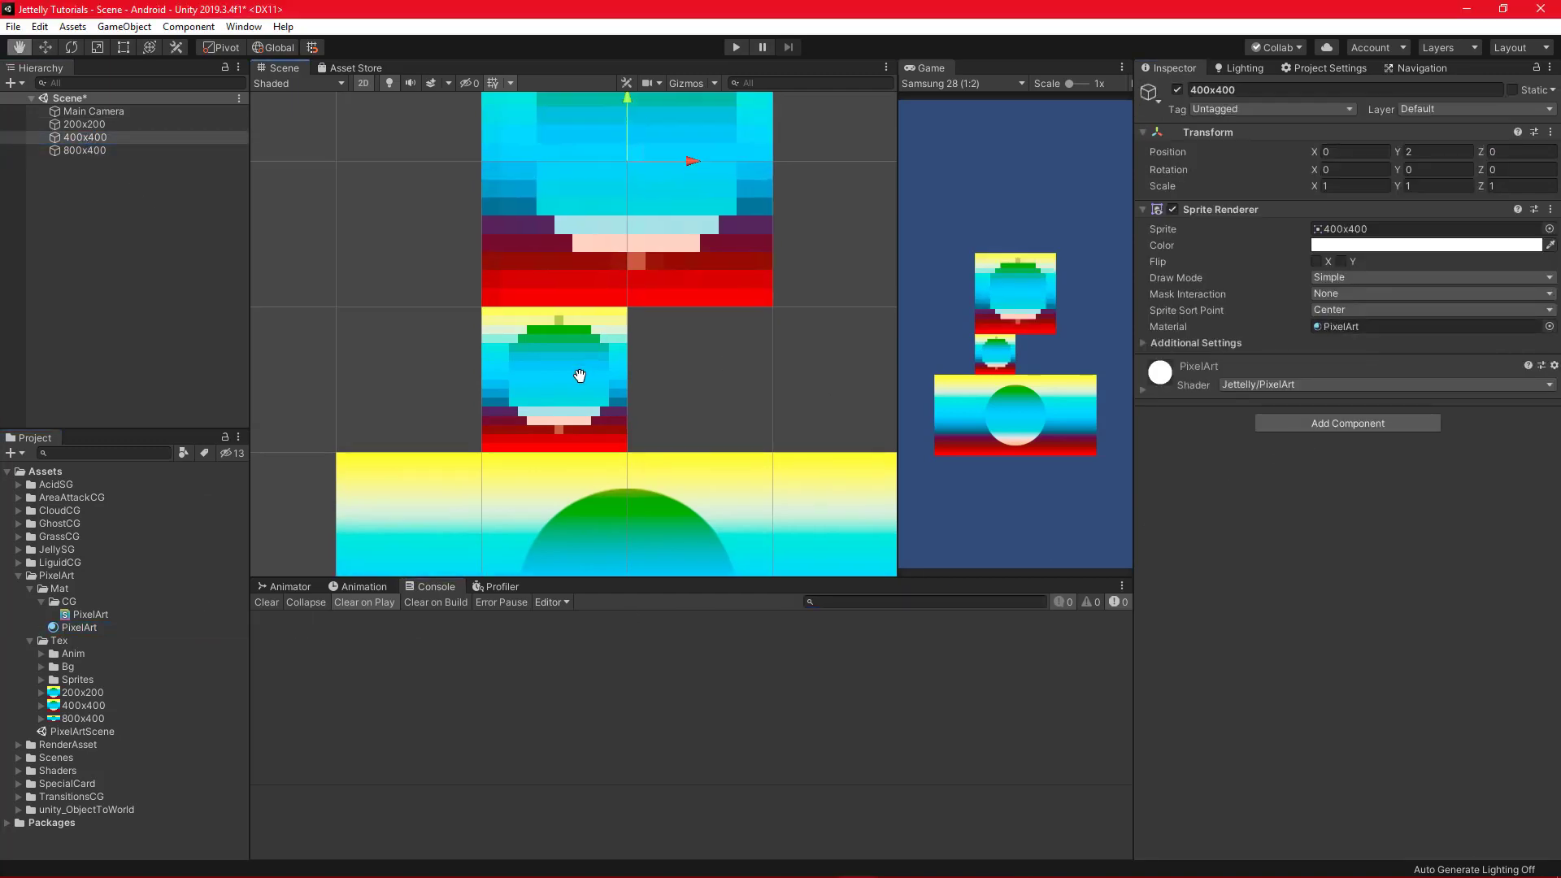
scroll(581, 378, up, 4)
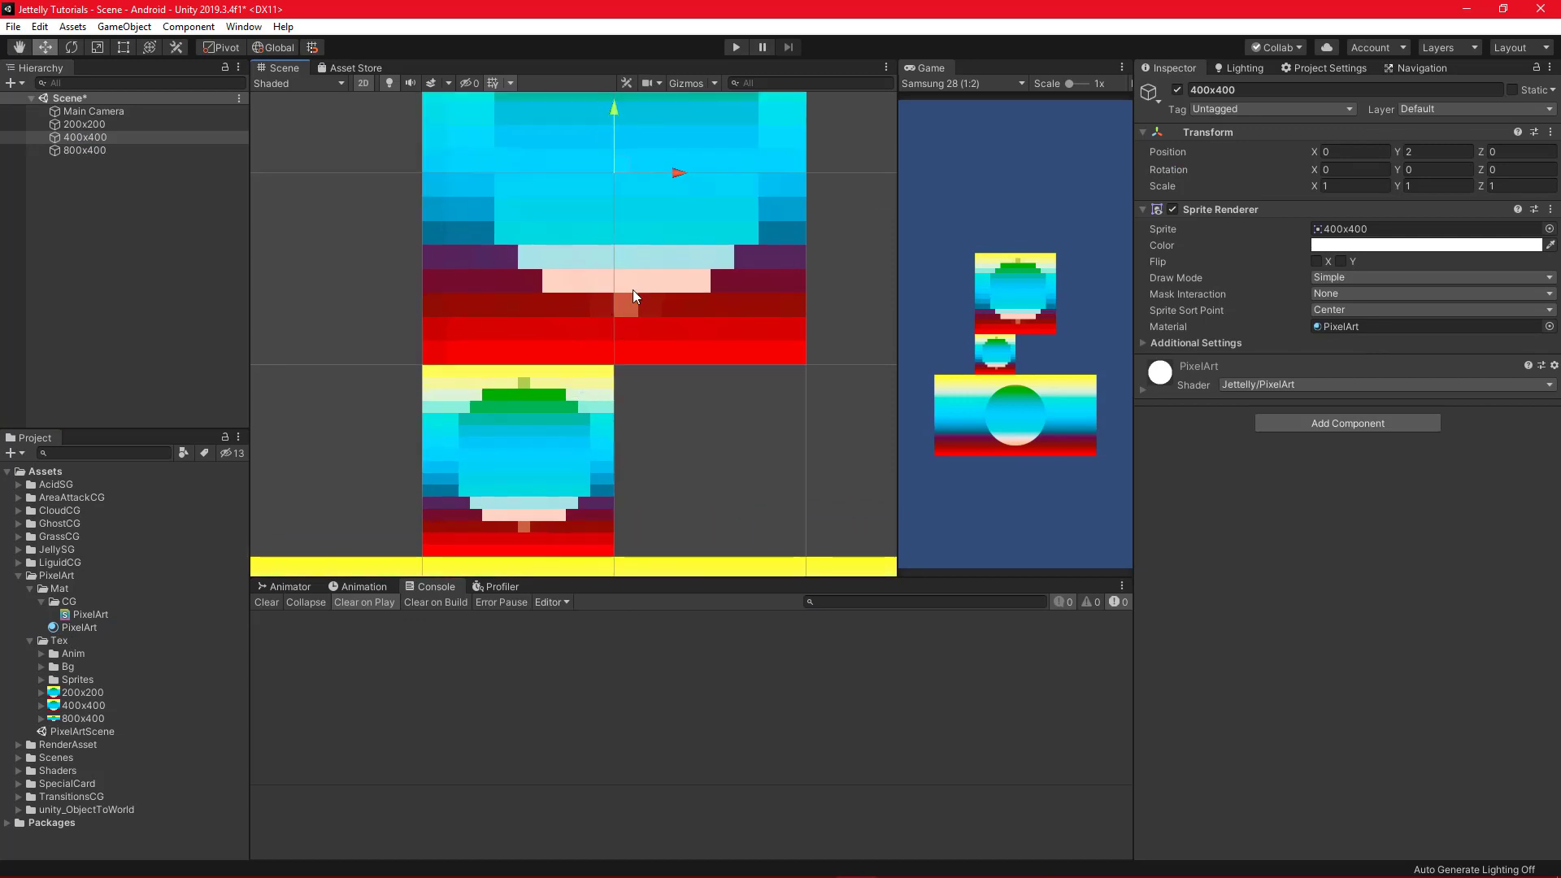
- Apply the PixelArt material to the 800x400 sprite
click(85, 150)
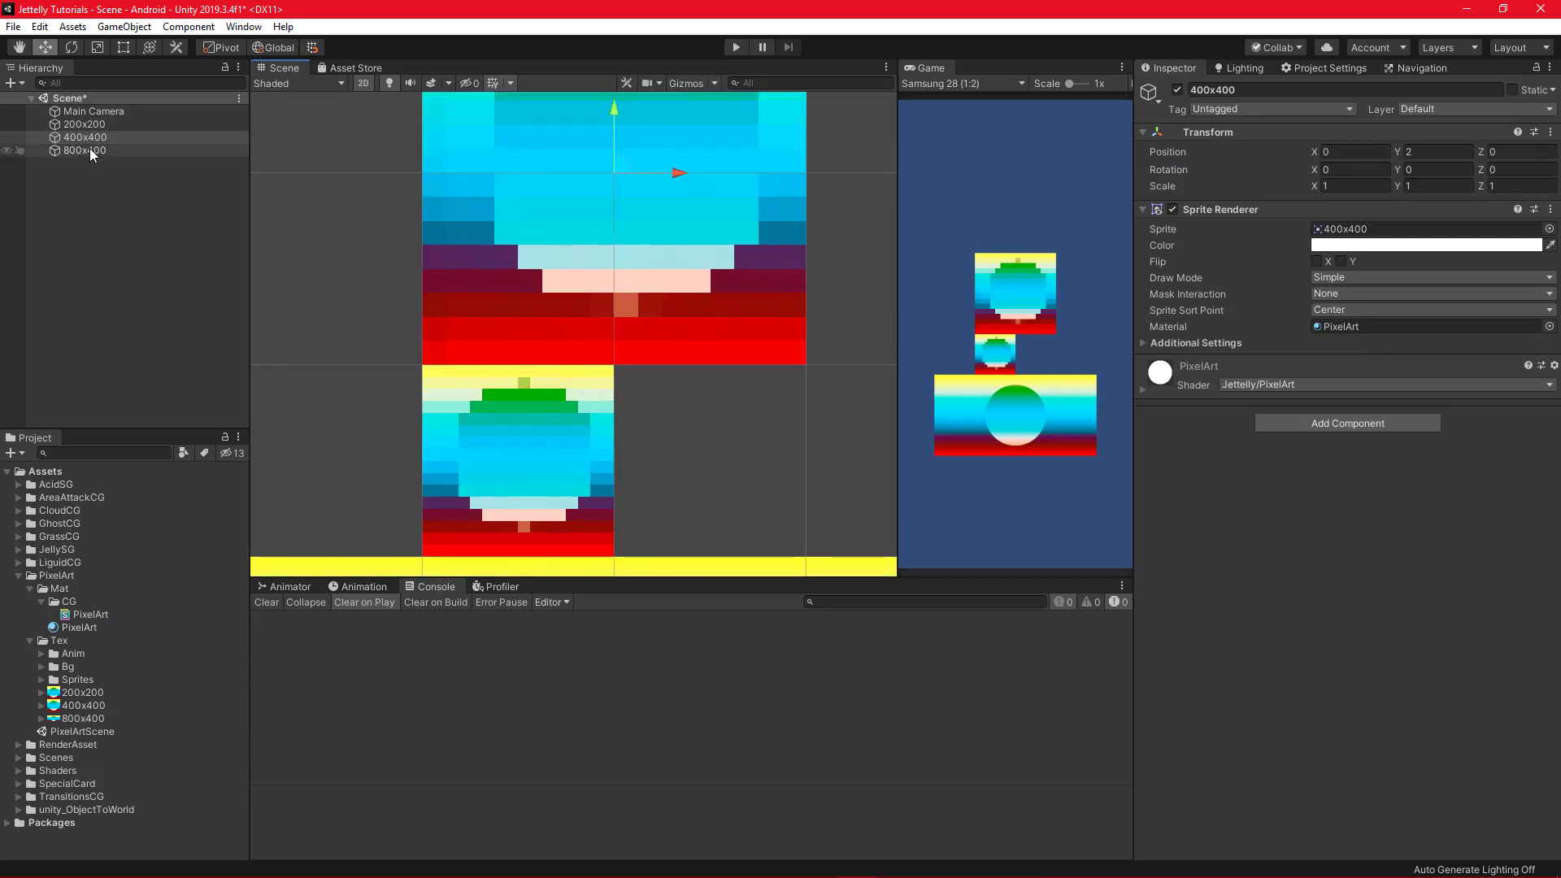
mouse_move(79, 627)
mouse_down()
mouse_move(1129, 518)
mouse_move(1361, 326)
mouse_up()
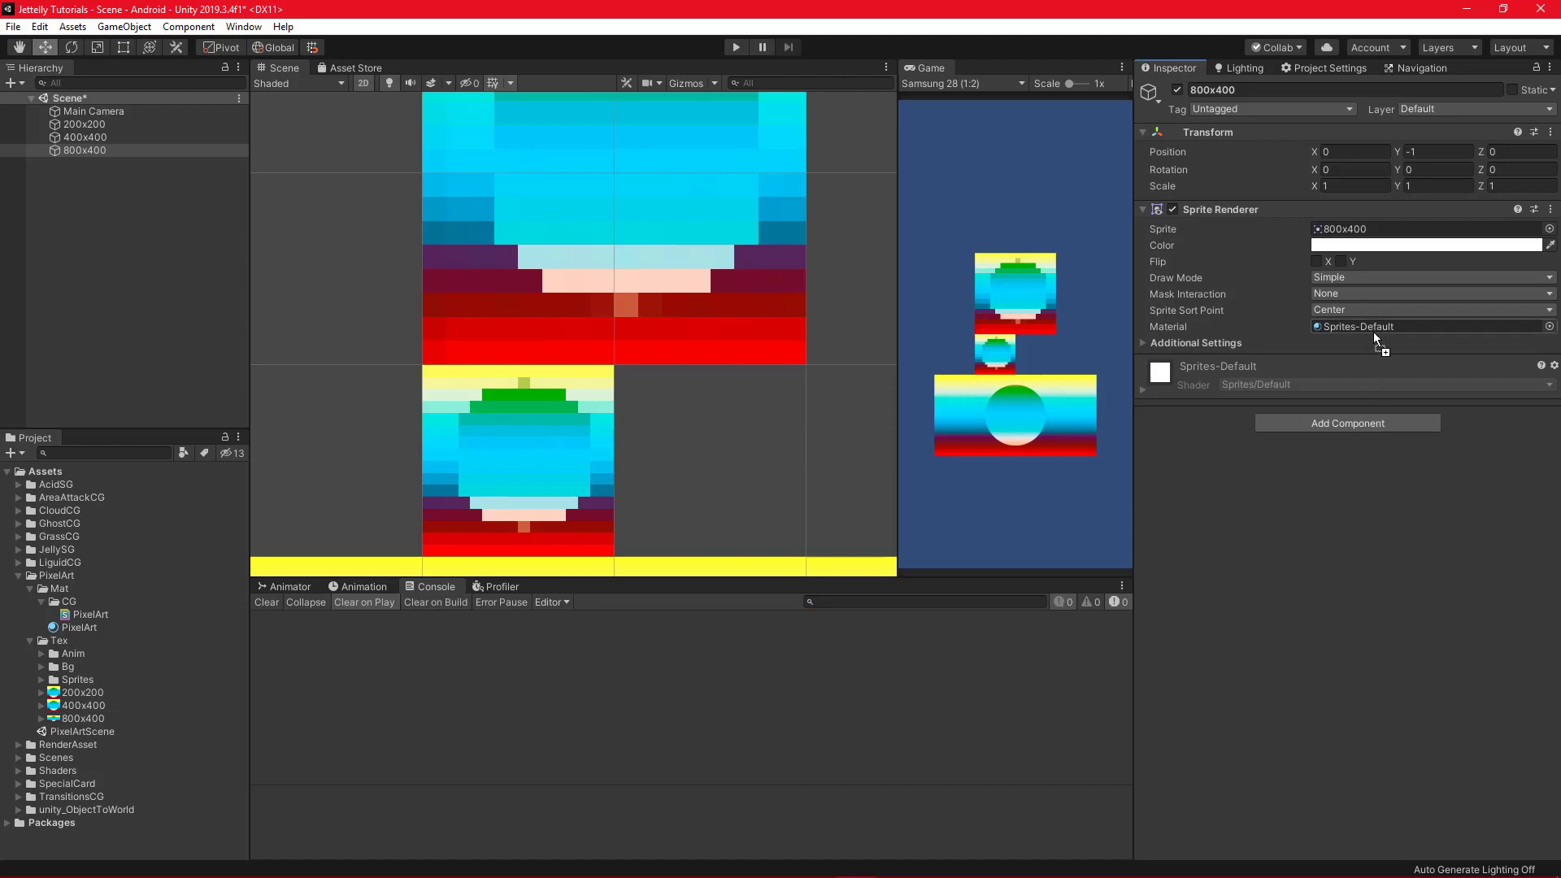
middle_drag(618, 444, 663, 205)
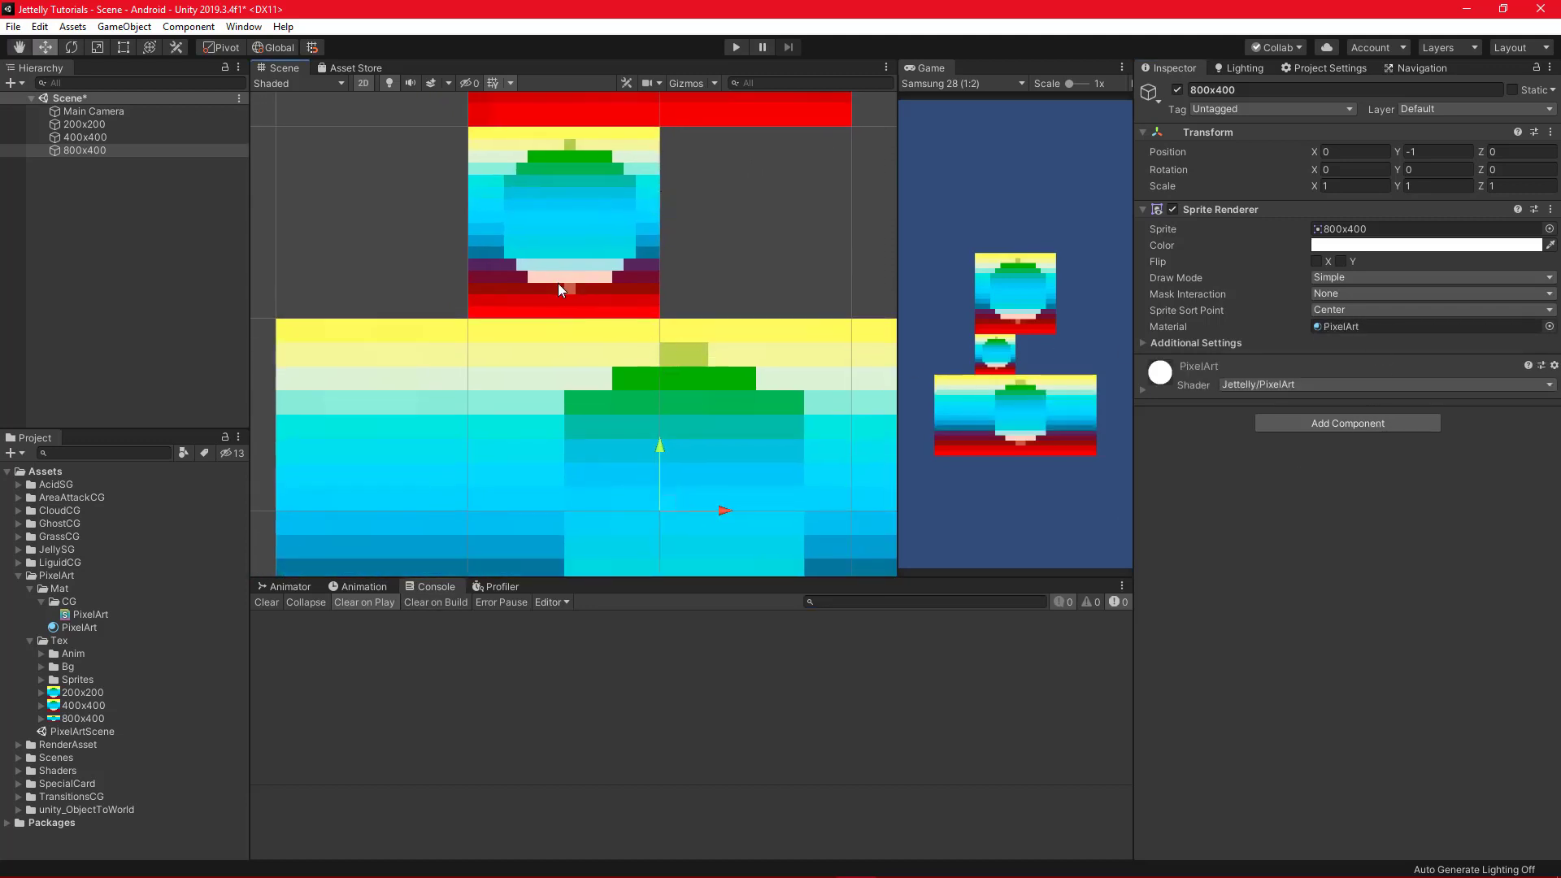
scroll(753, 261, down, 2)
scroll(715, 371, down, 2)
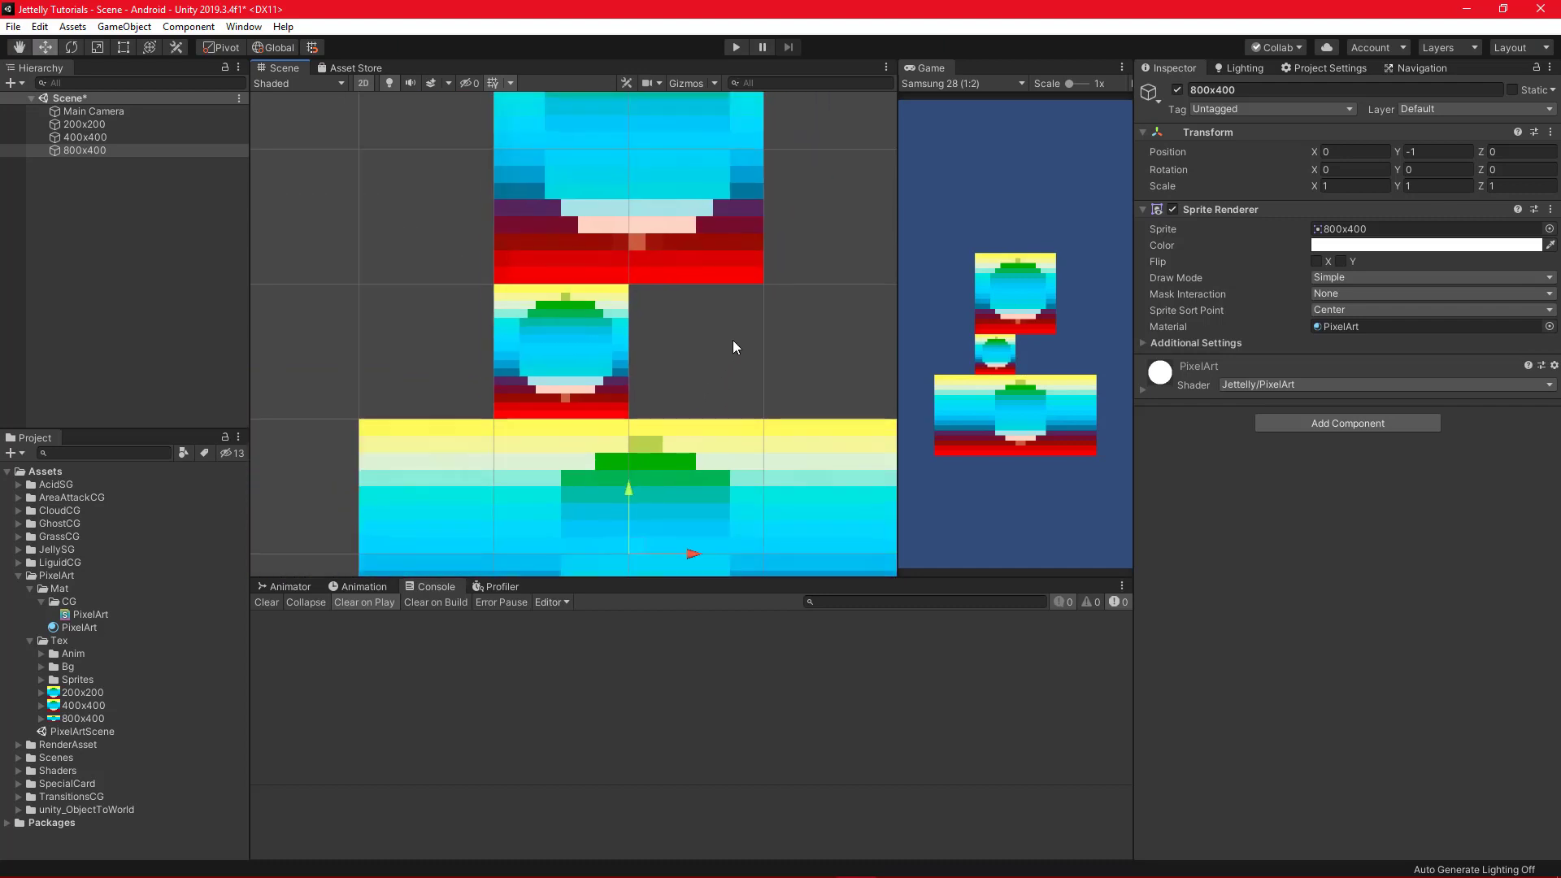
scroll(733, 340, down, 2)
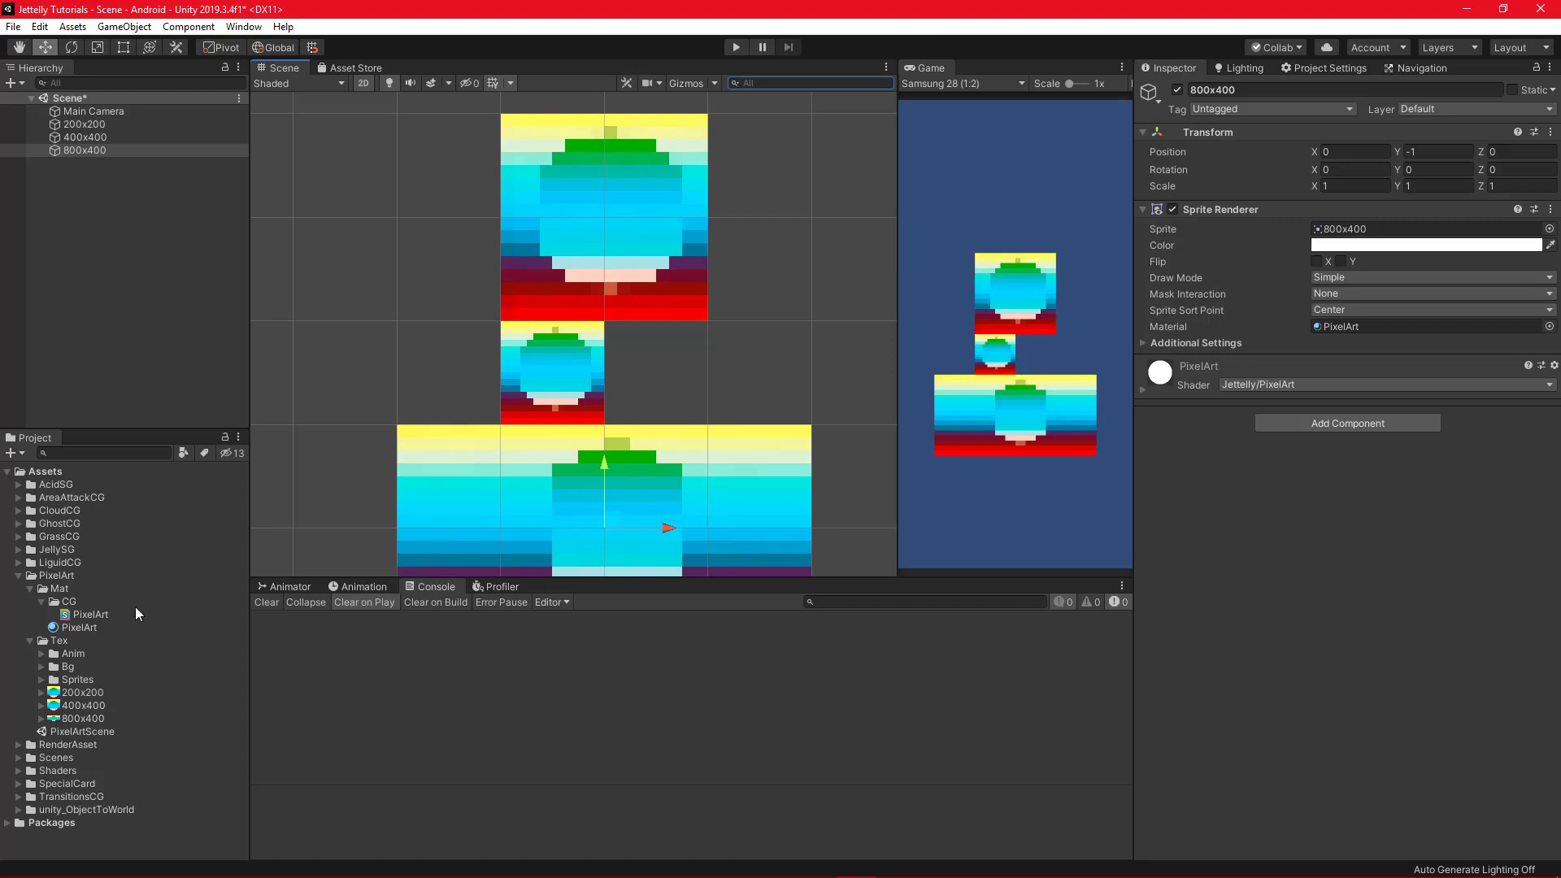
click(69, 601)
right_click(68, 601)
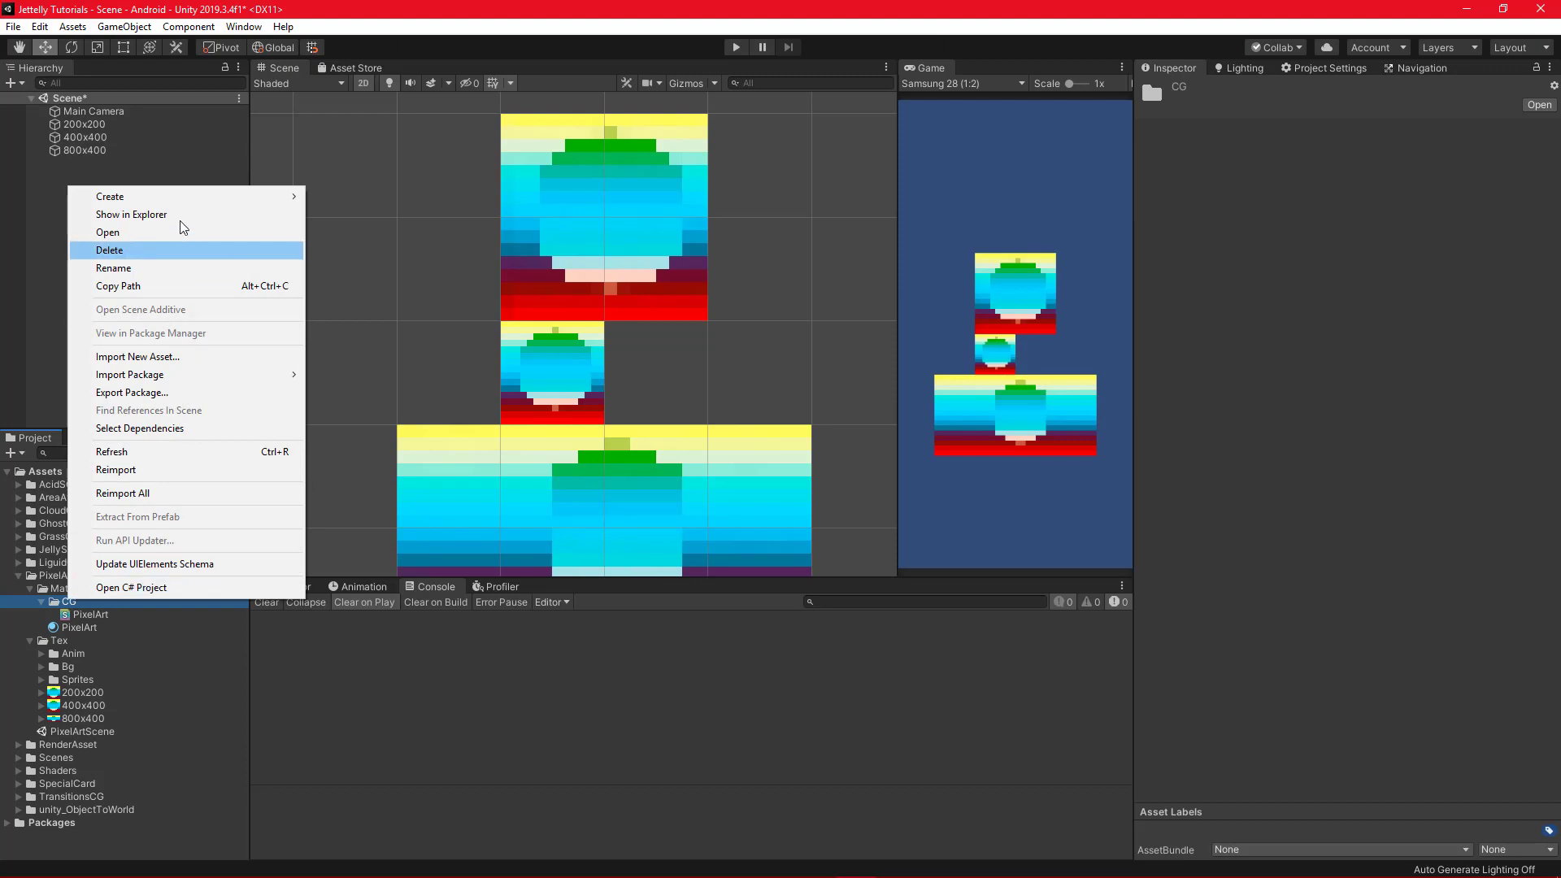
- Create a C# script named PixelPerfectScript in the CG folder
mouse_move(174, 193)
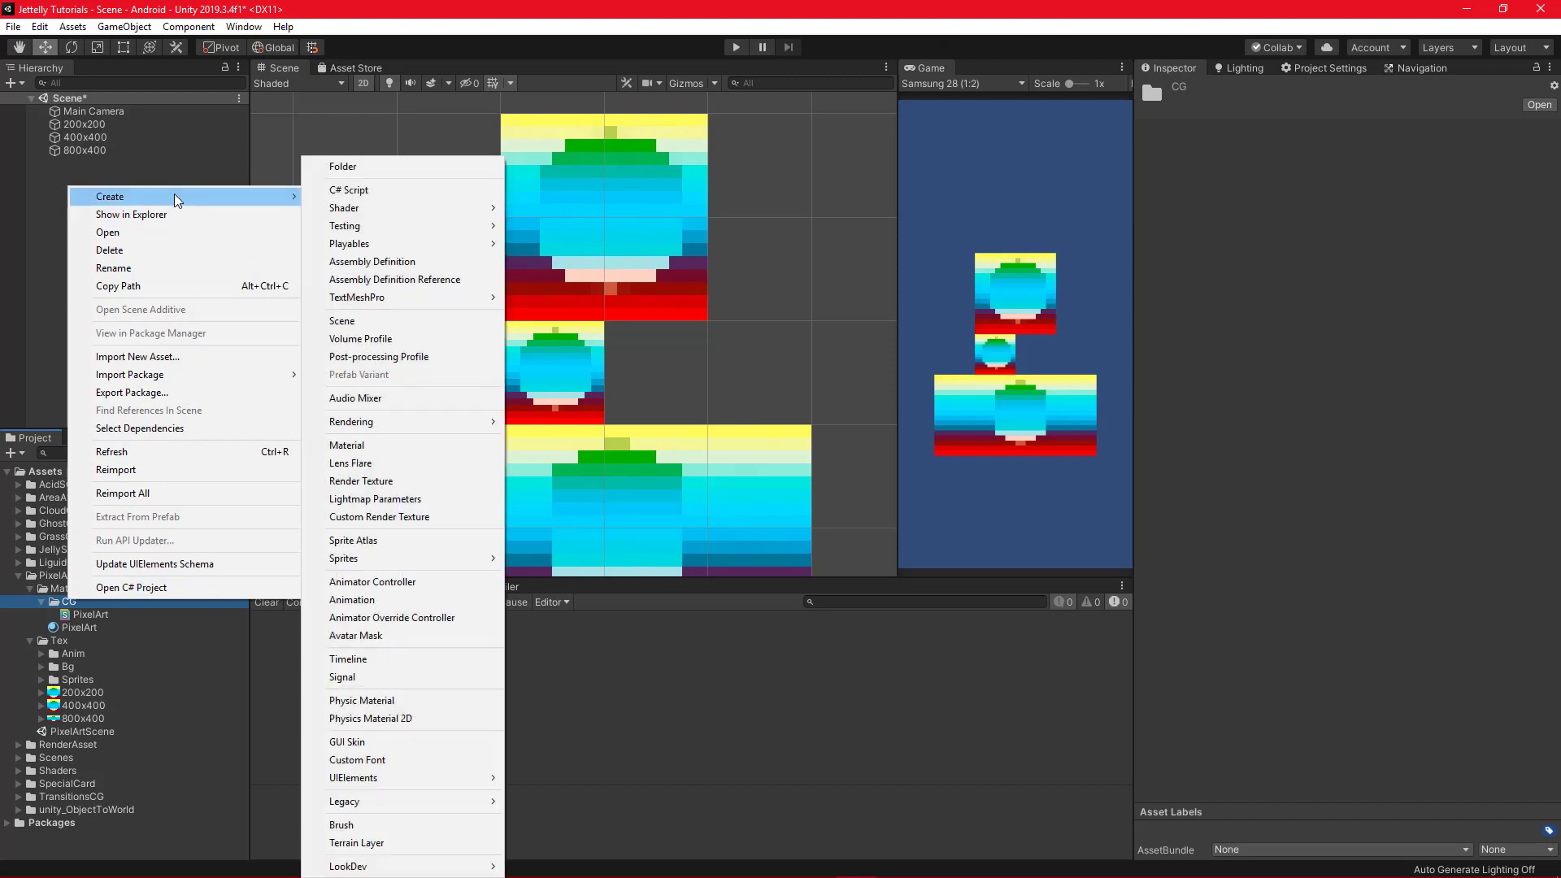
click(402, 193)
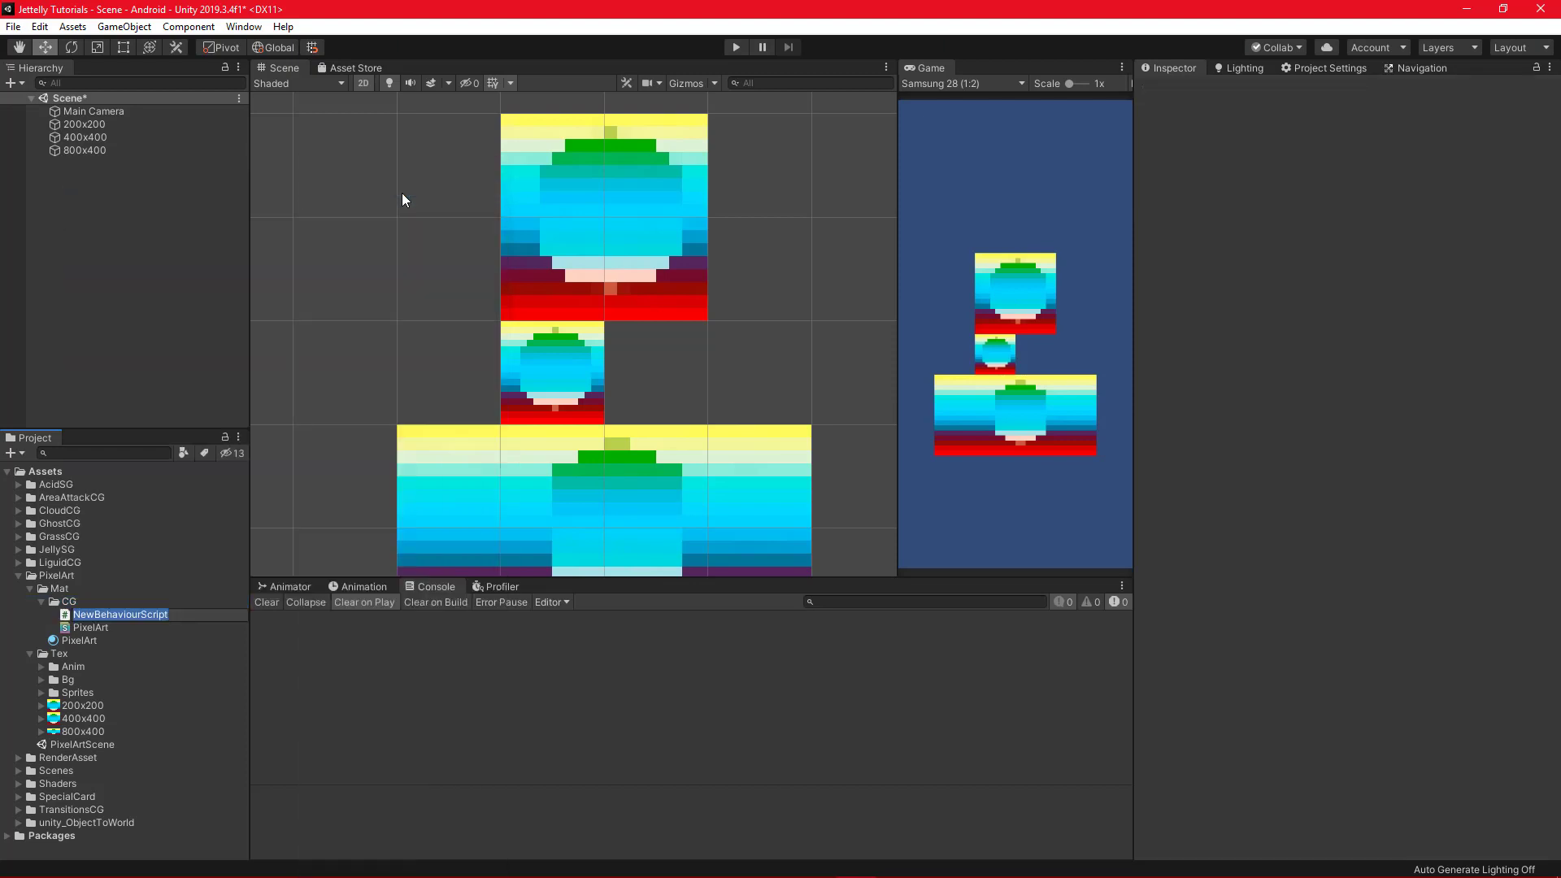
text(PixelPerfect)
text(Script)
key(Return)
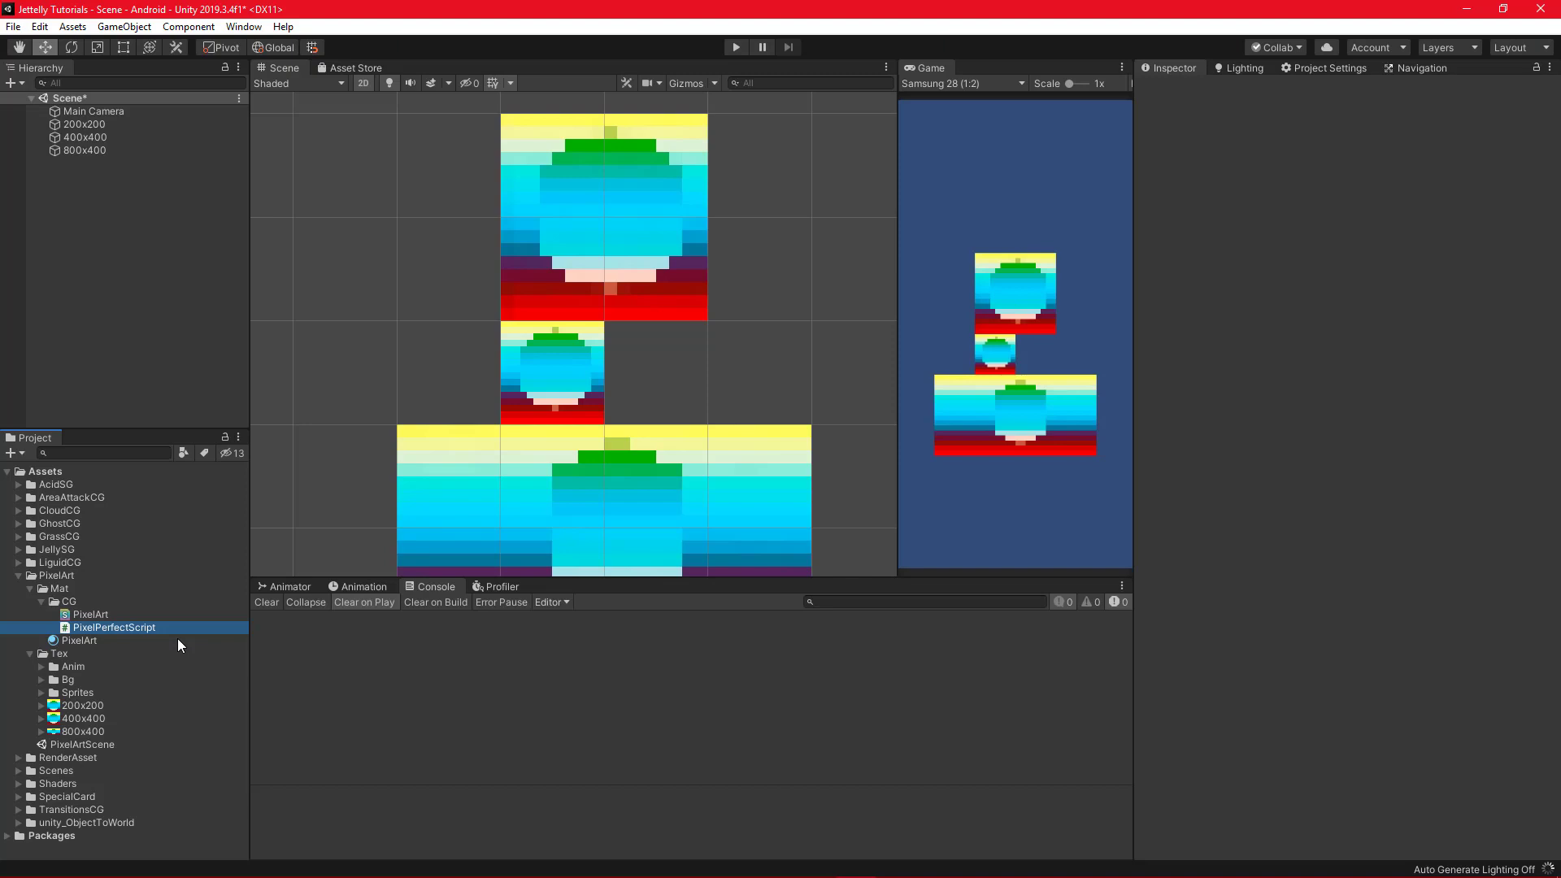
- Open PixelPerfectScript in Visual Studio Code and delete the Update method
click(178, 639)
double_click(170, 628)
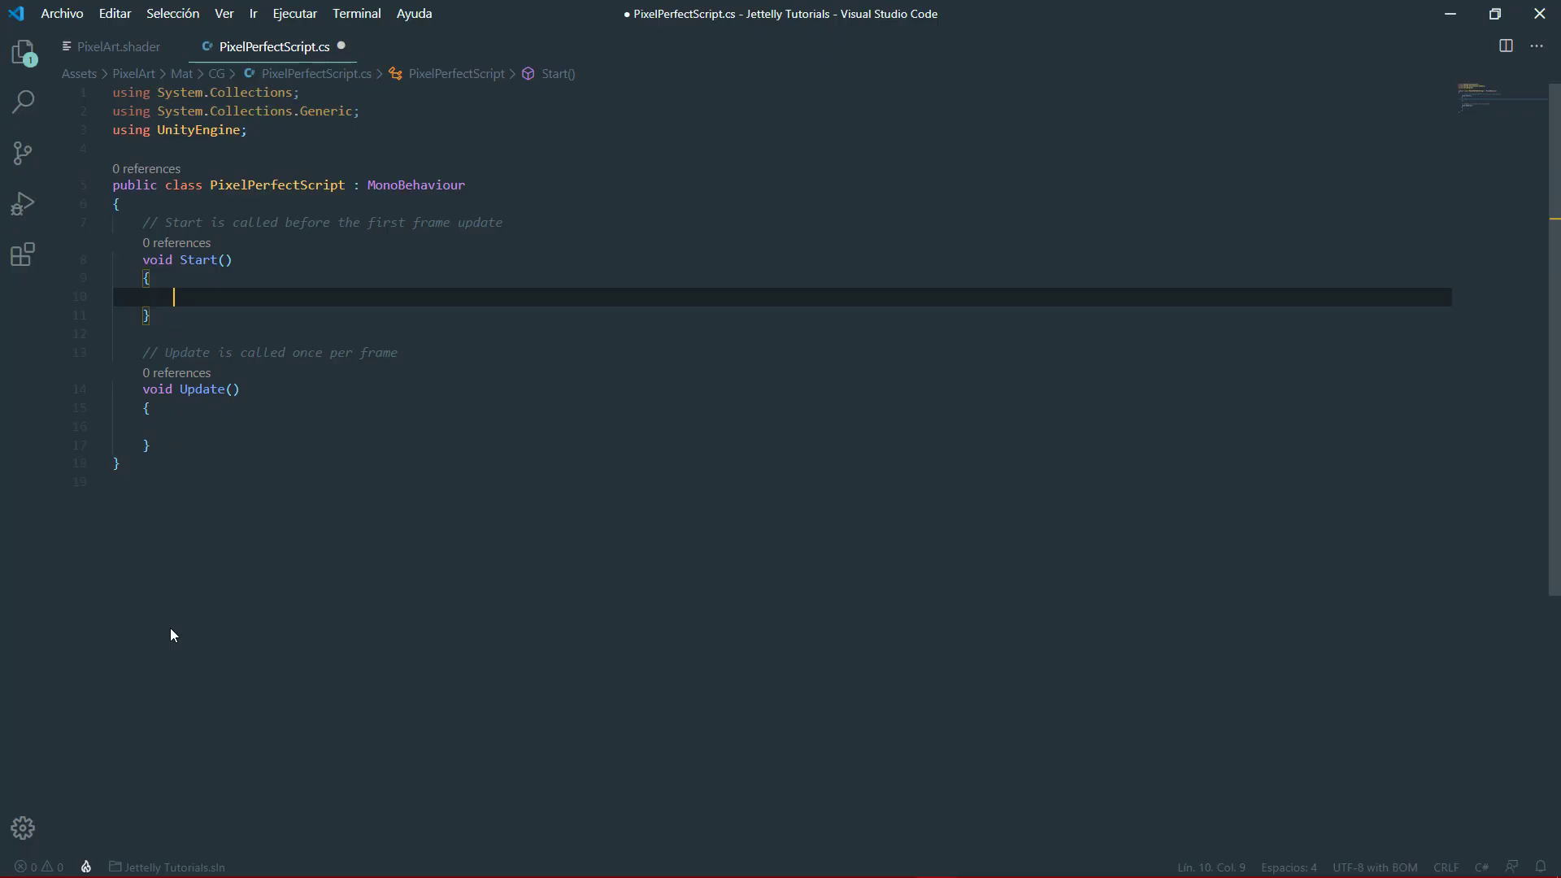
drag(143, 352, 155, 445)
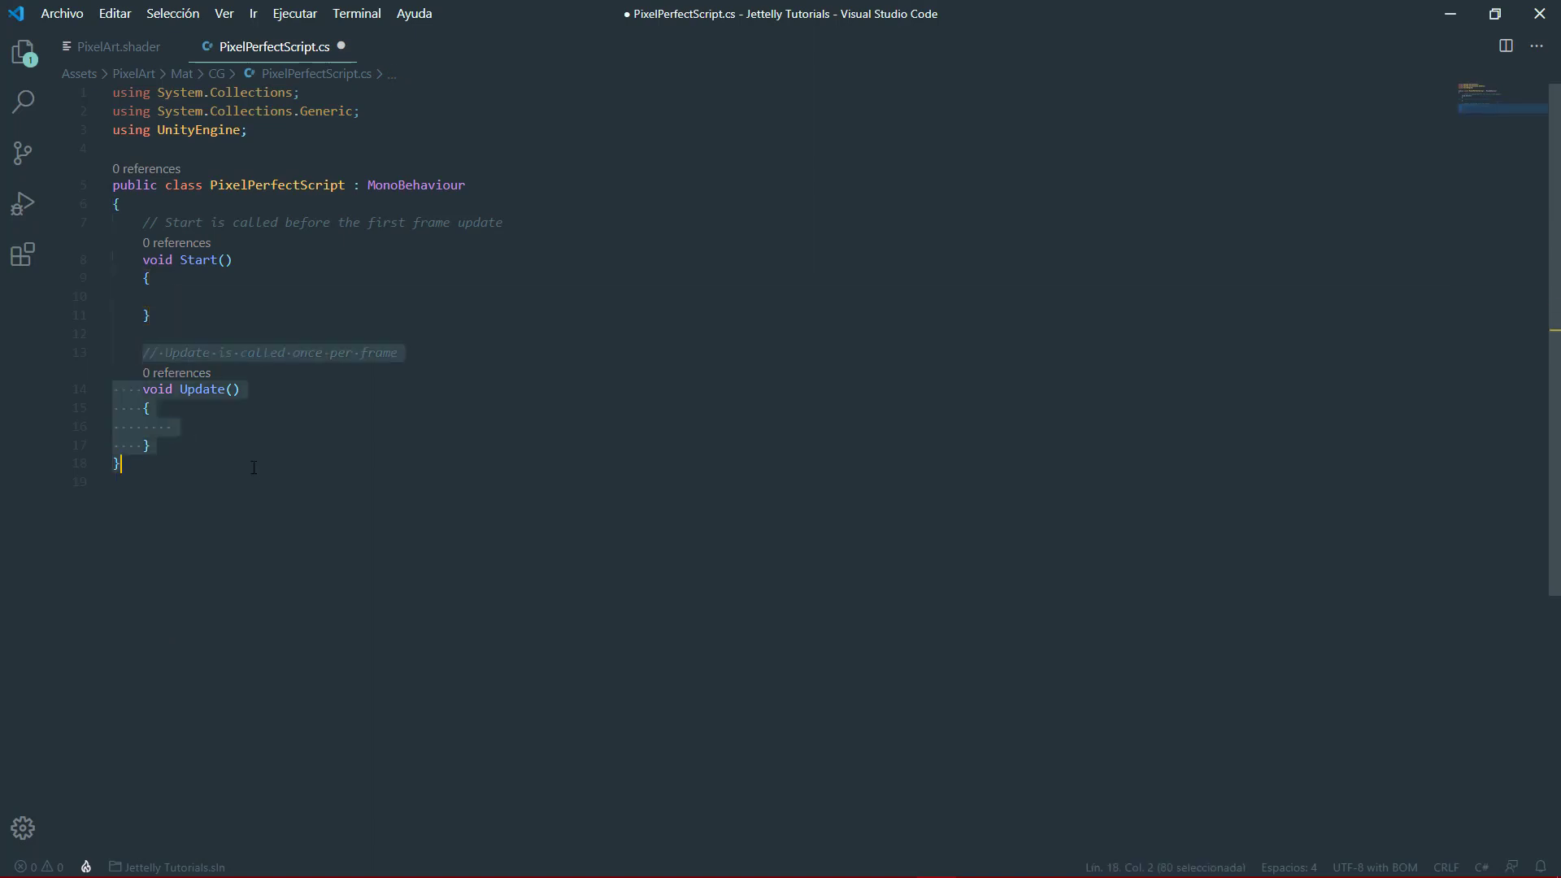
key(BackSpace)
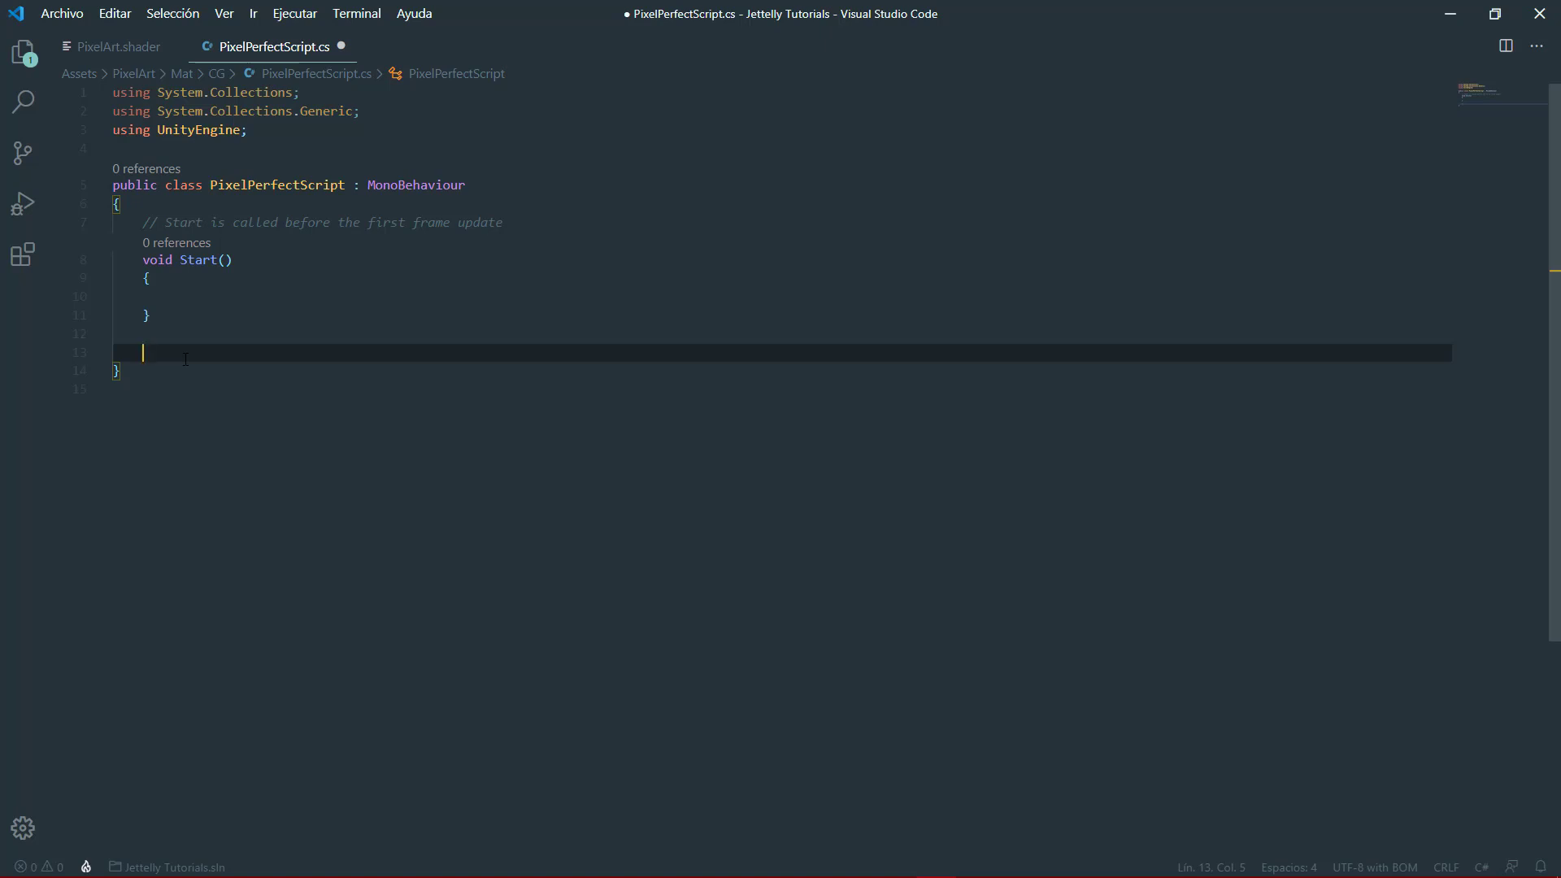
- Add an empty 'void SetPixelSize()' method
text(void Se)
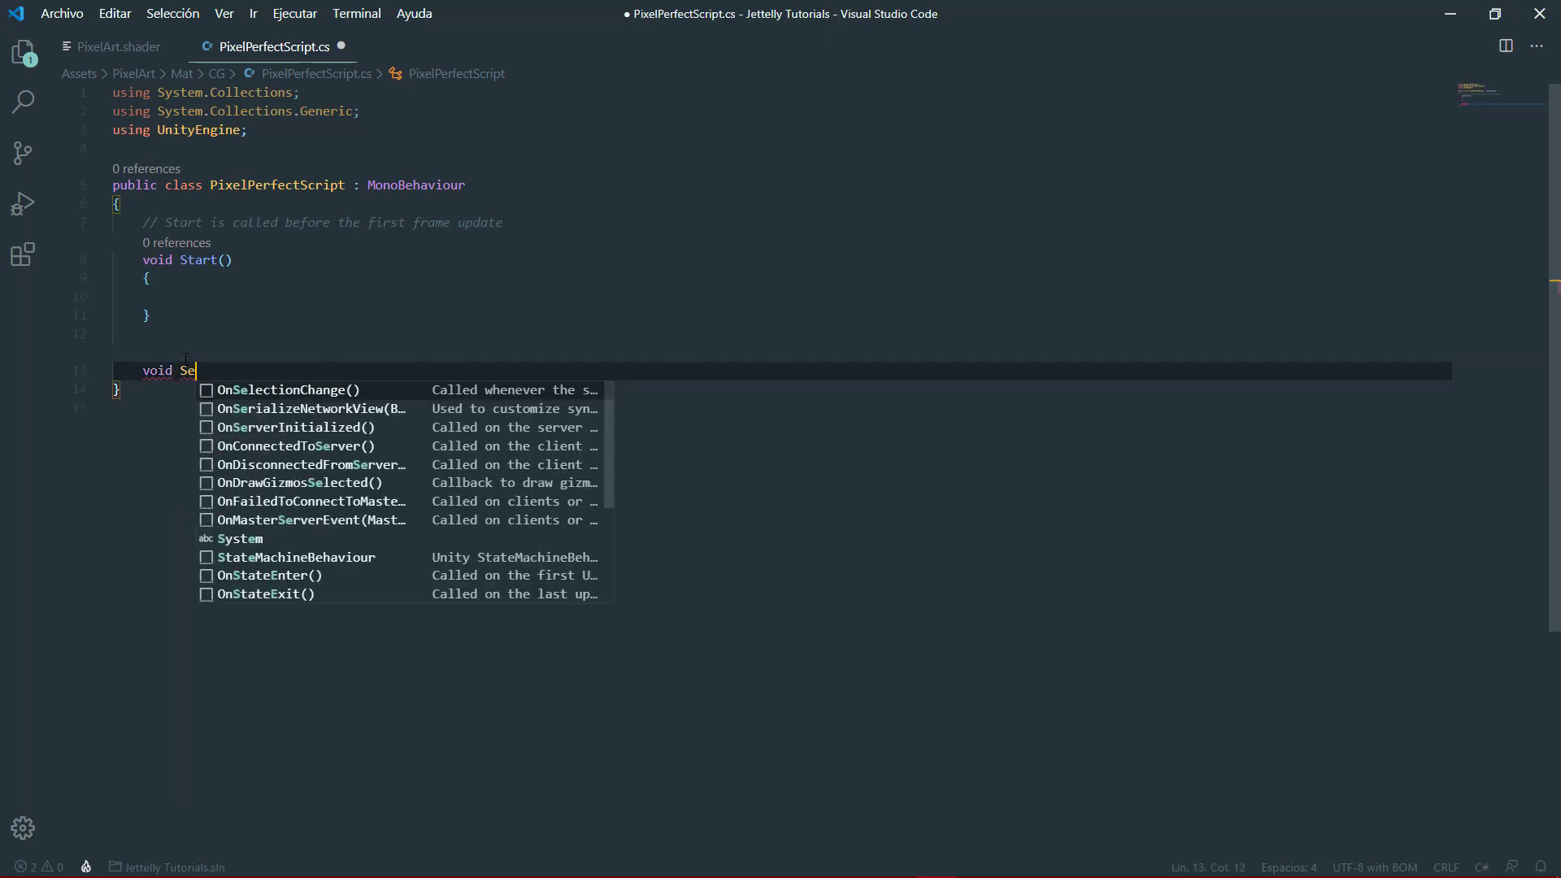
text(tPixel)
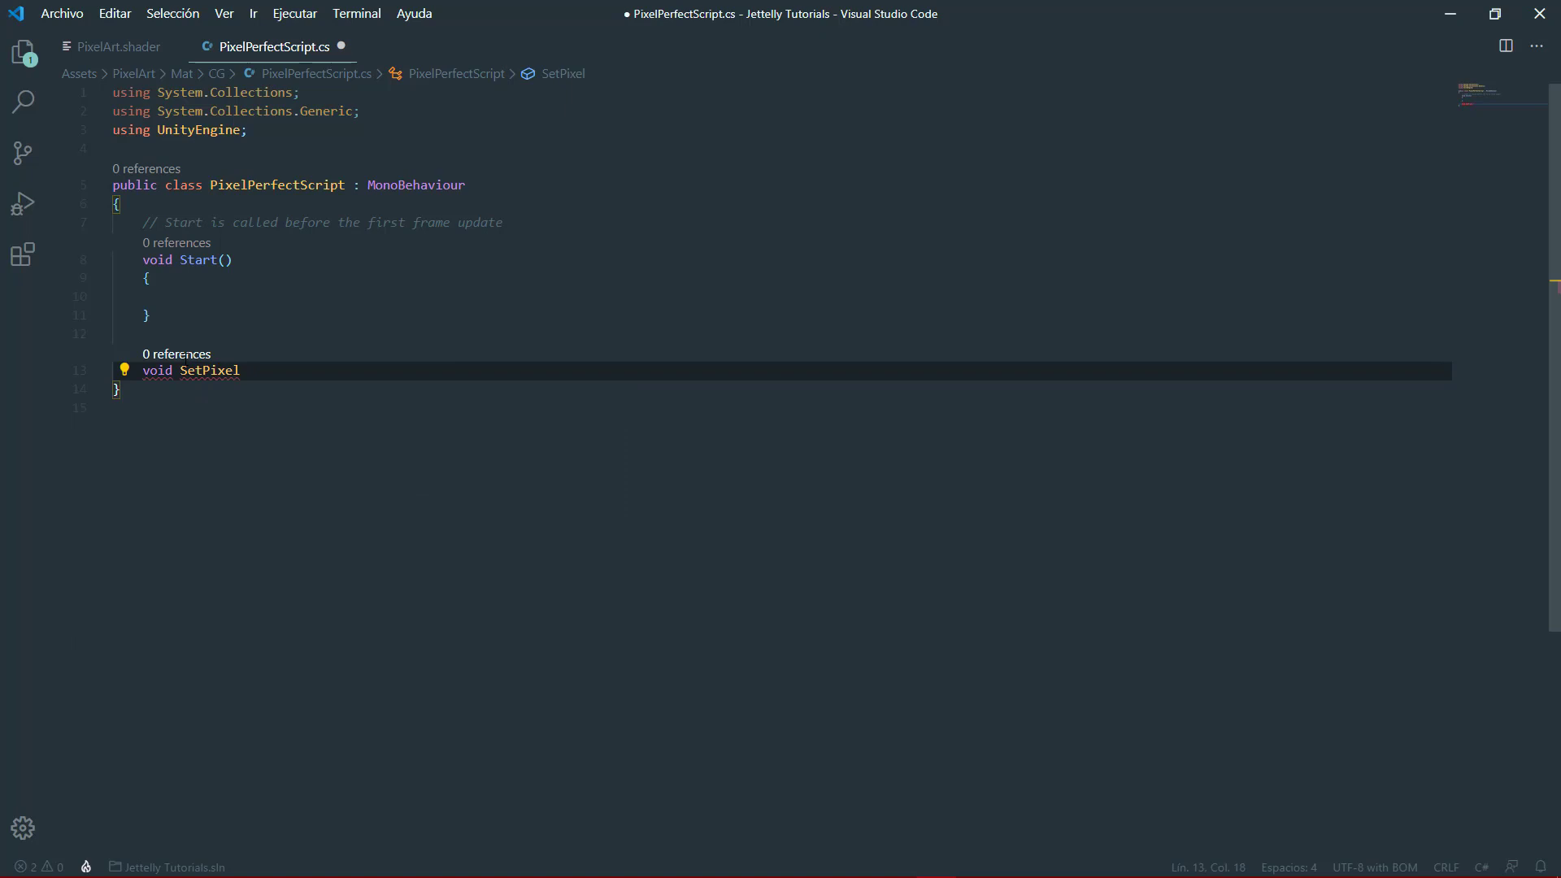
text(Size)
text(())
key(Return)
text({)
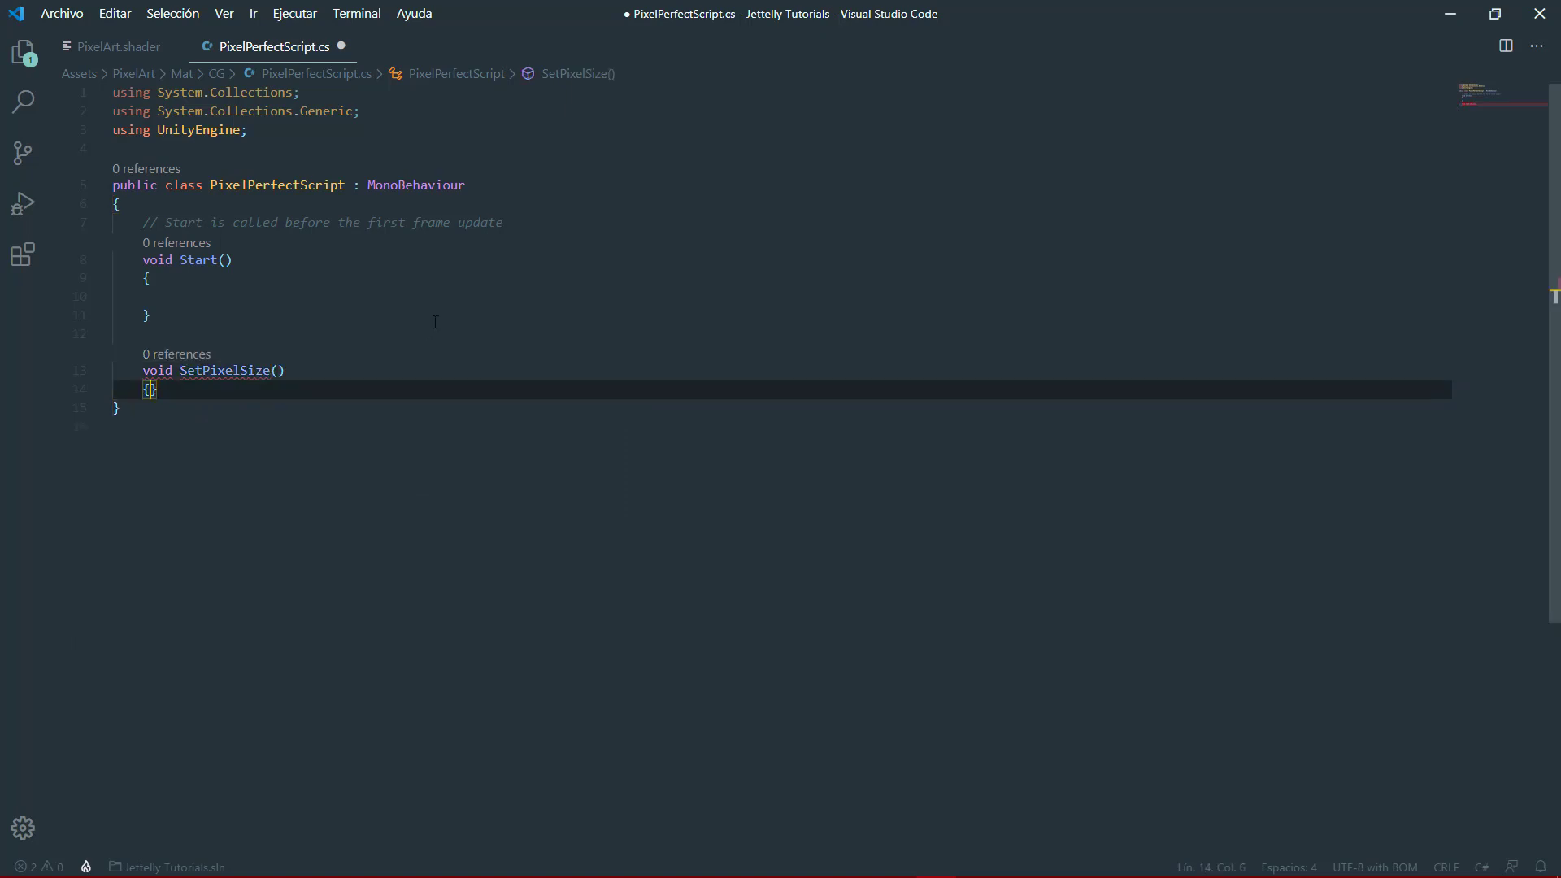
key(Return)
- Call 'SetPixelSize();' from inside Start()
click(271, 293)
text(S)
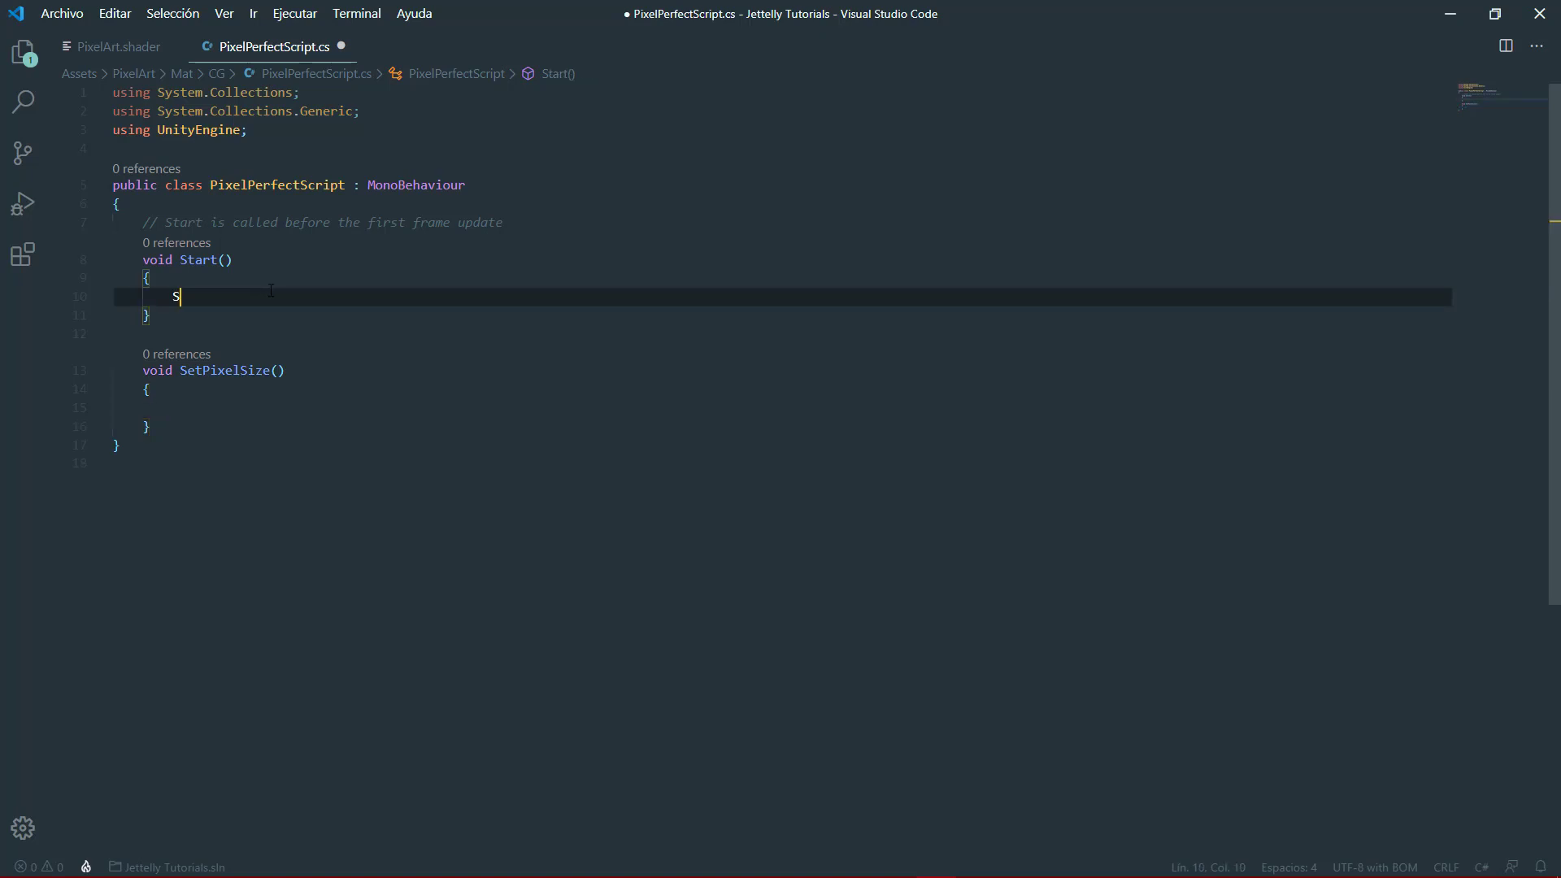
text(et)
key(Return)
text(())
text(;)
click(205, 205)
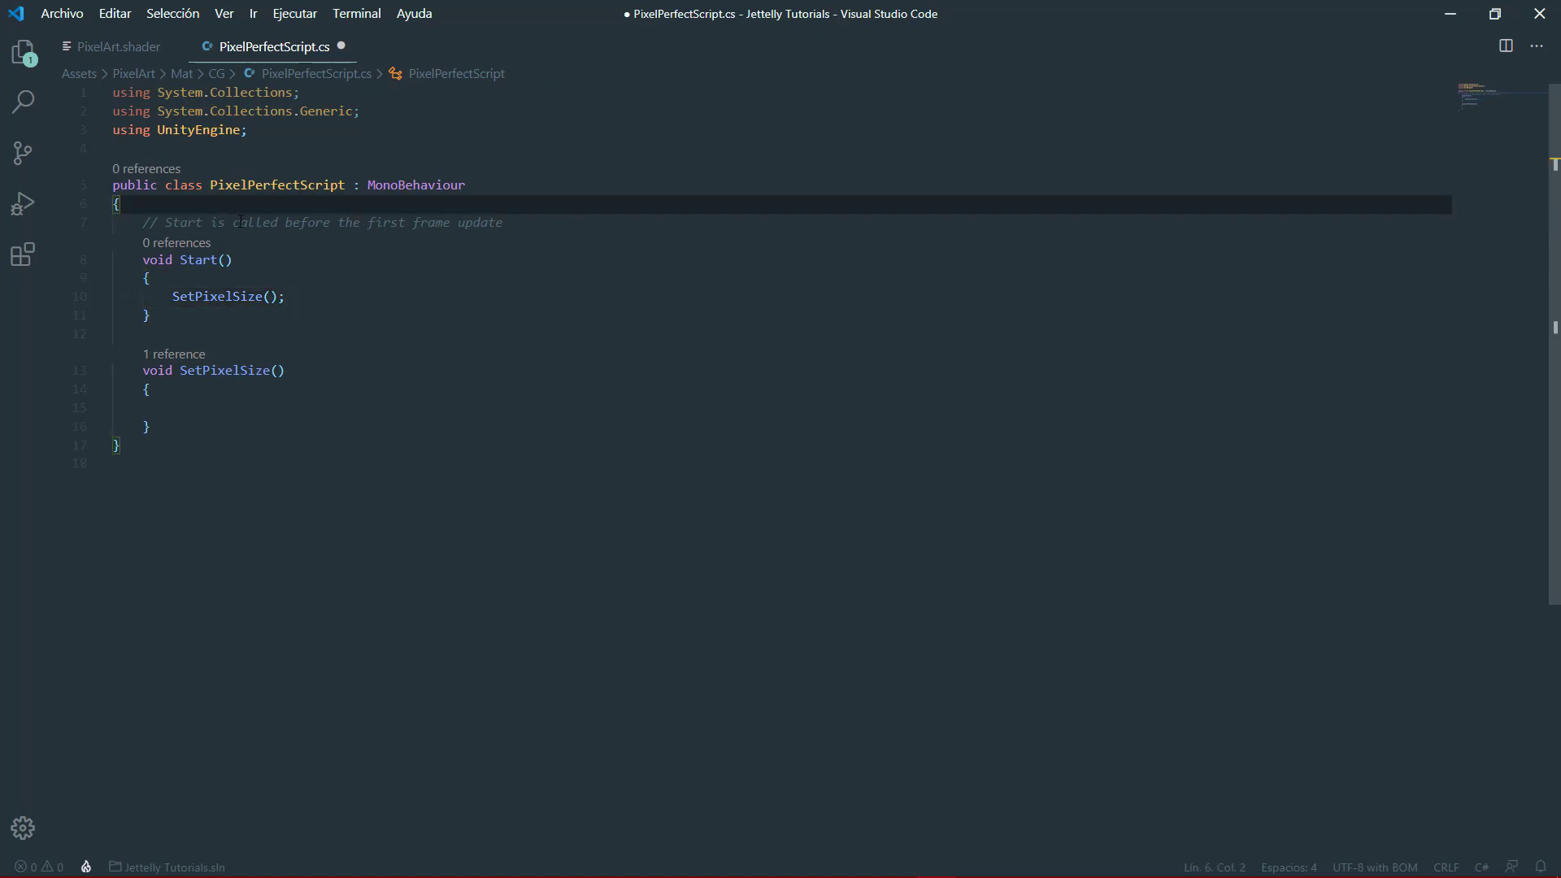
key(Return)
- Declare a private SpriteRenderer field named render in PixelPerfectScript
text(private )
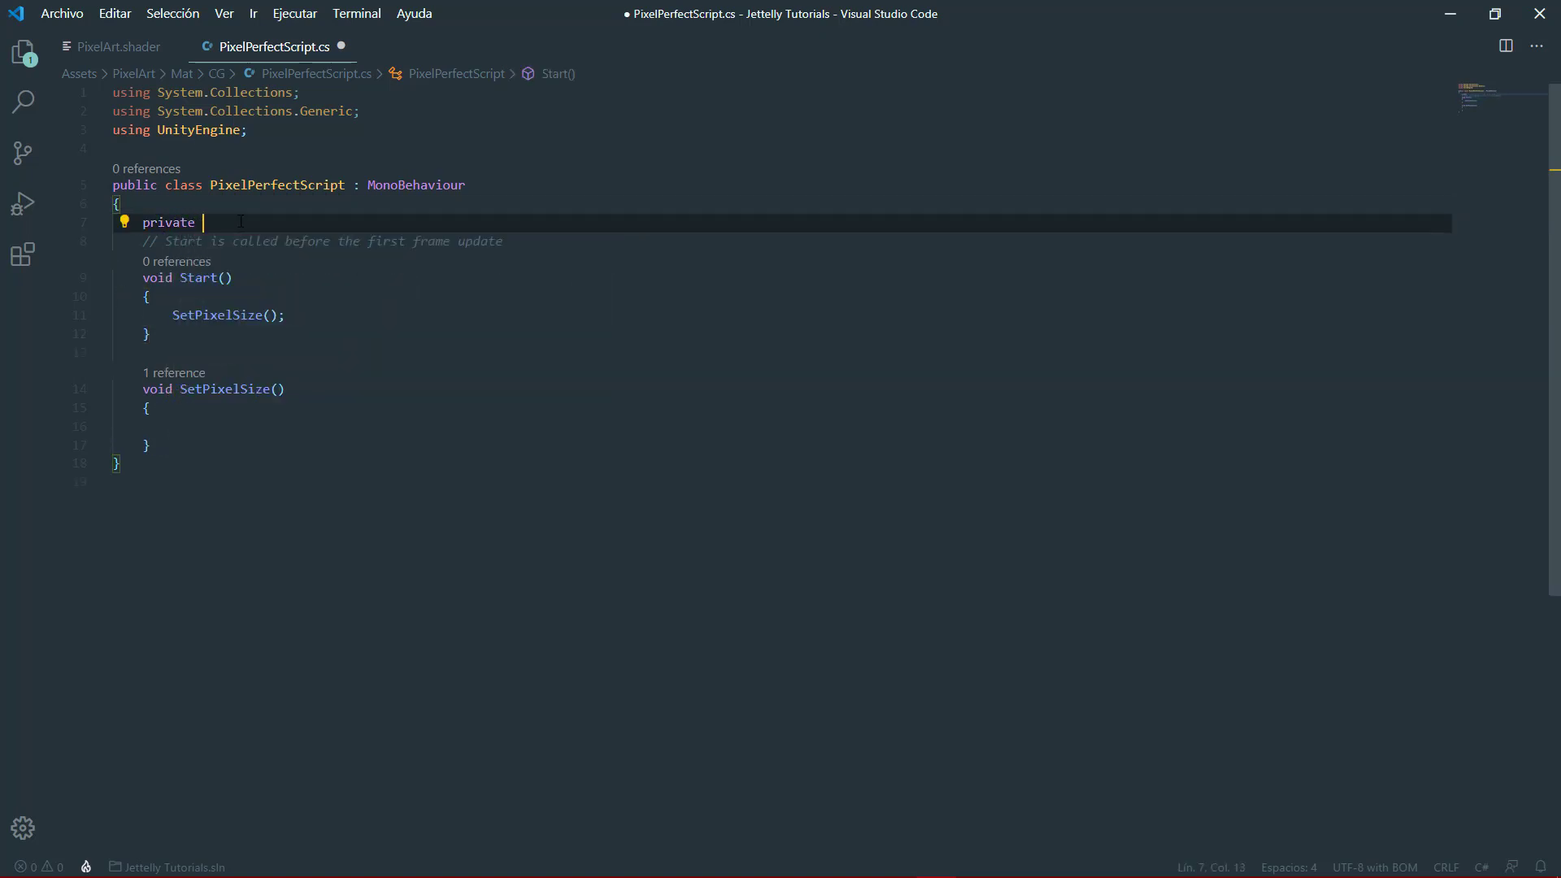
text(Spritere)
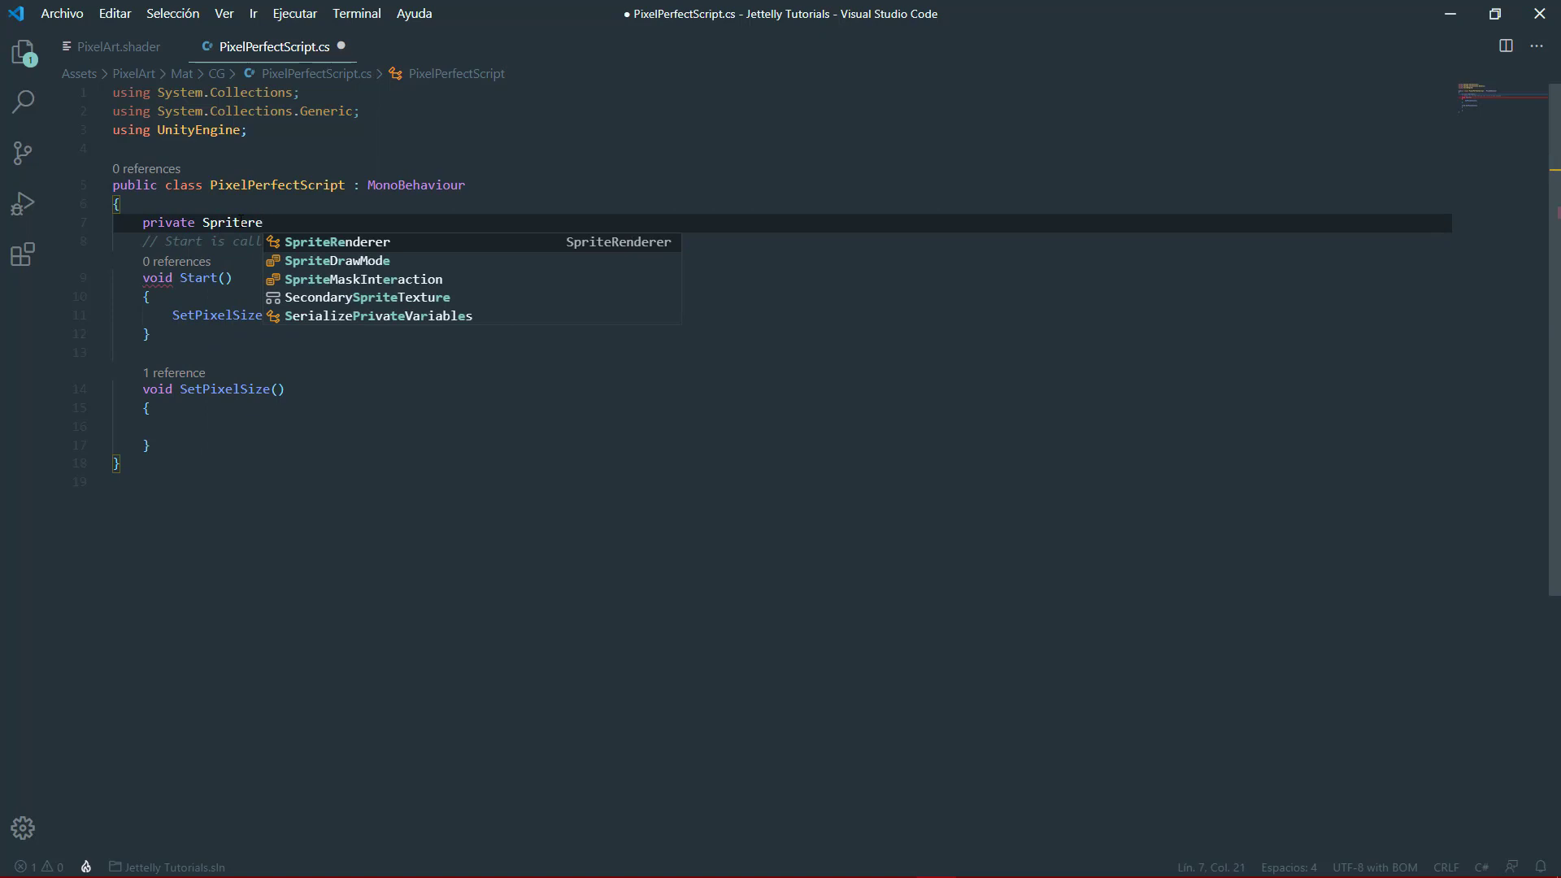
key(Tab)
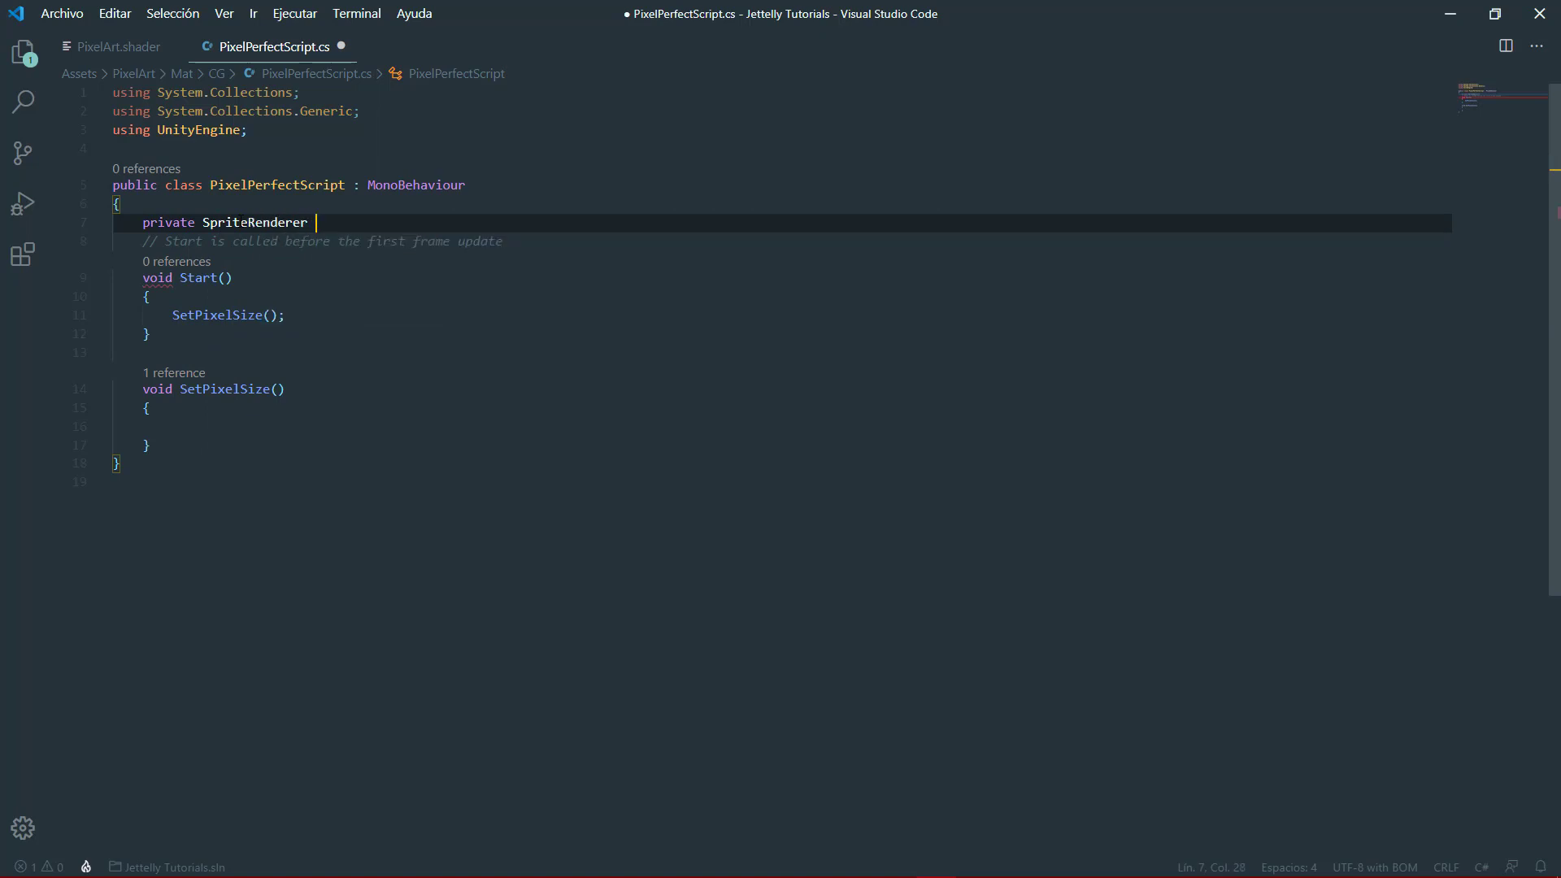
text(render;)
key(Left)
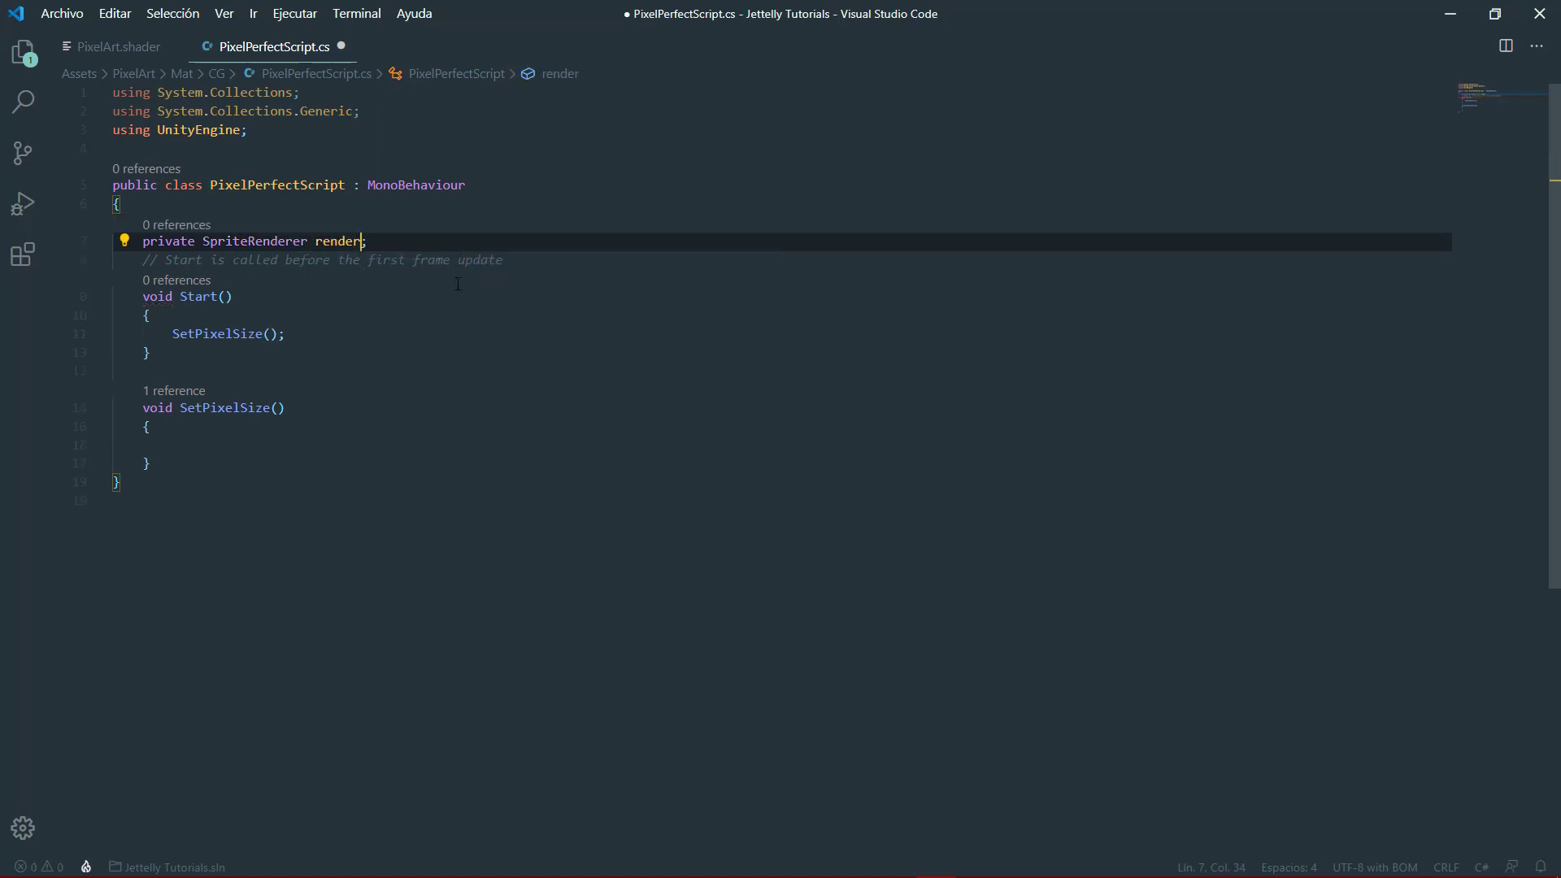
- In SetPixelSize, assign render = GetComponent<SpriteRenderer>();
click(292, 437)
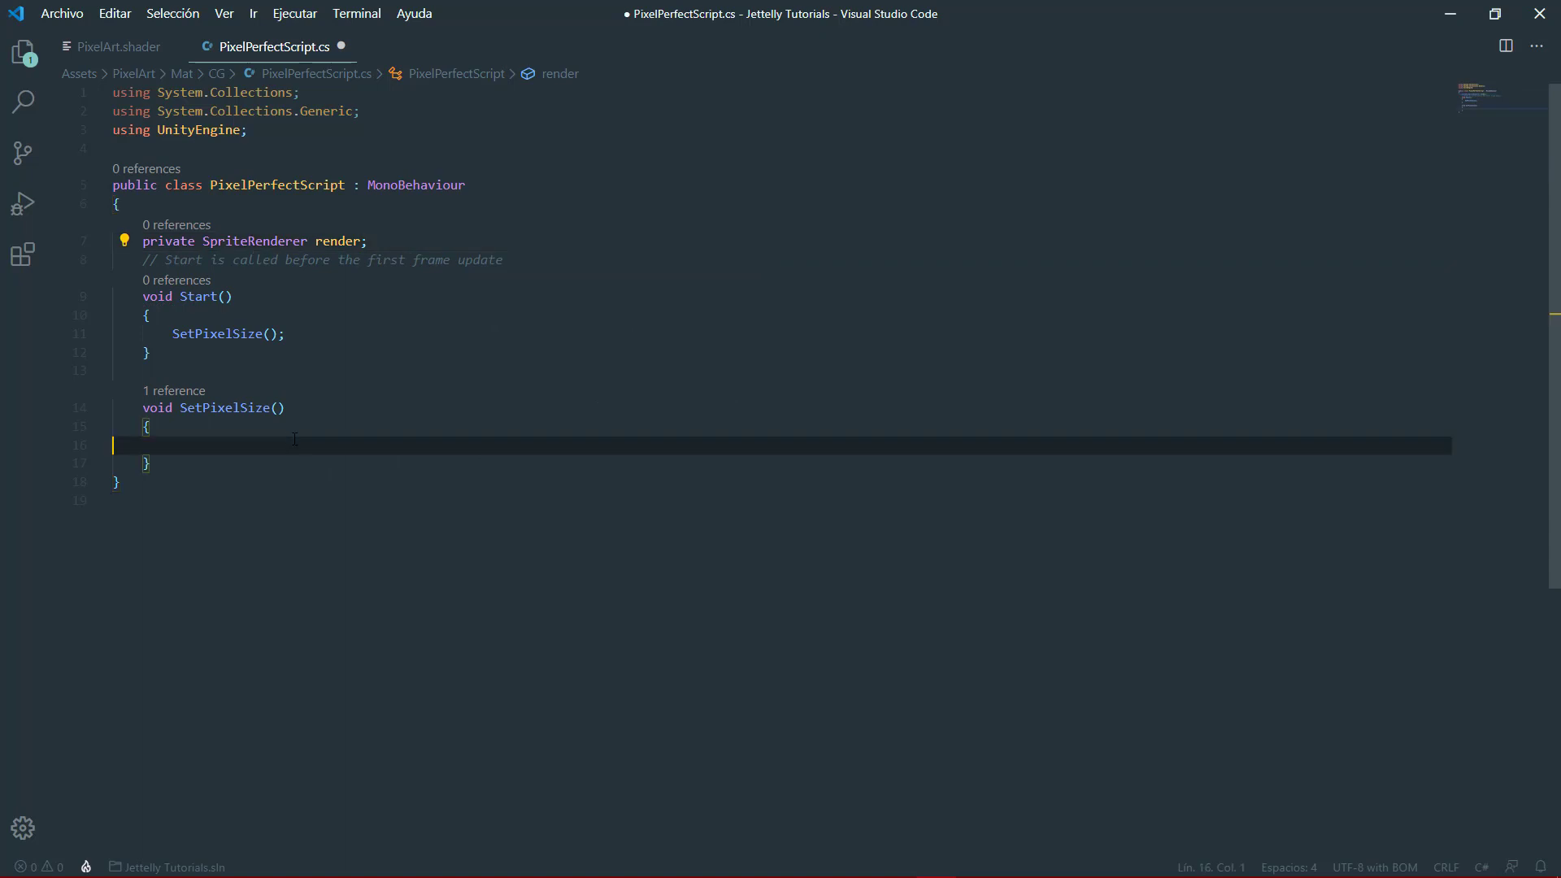
text(render )
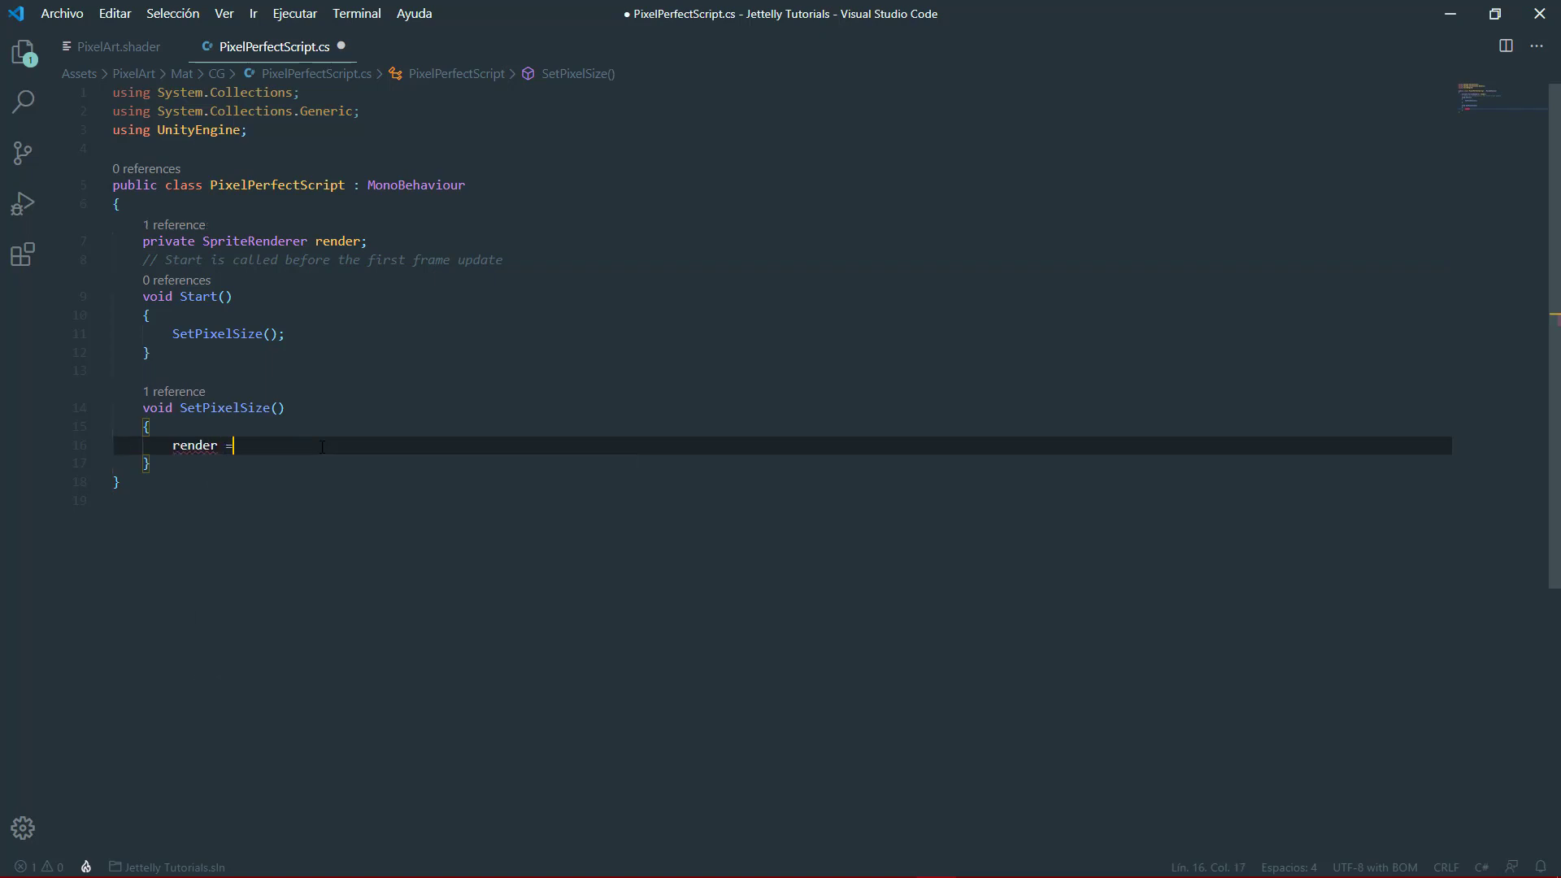
text(= getcom)
key(Return)
text(<)
text(Spritere>)
key(Return)
text(>)
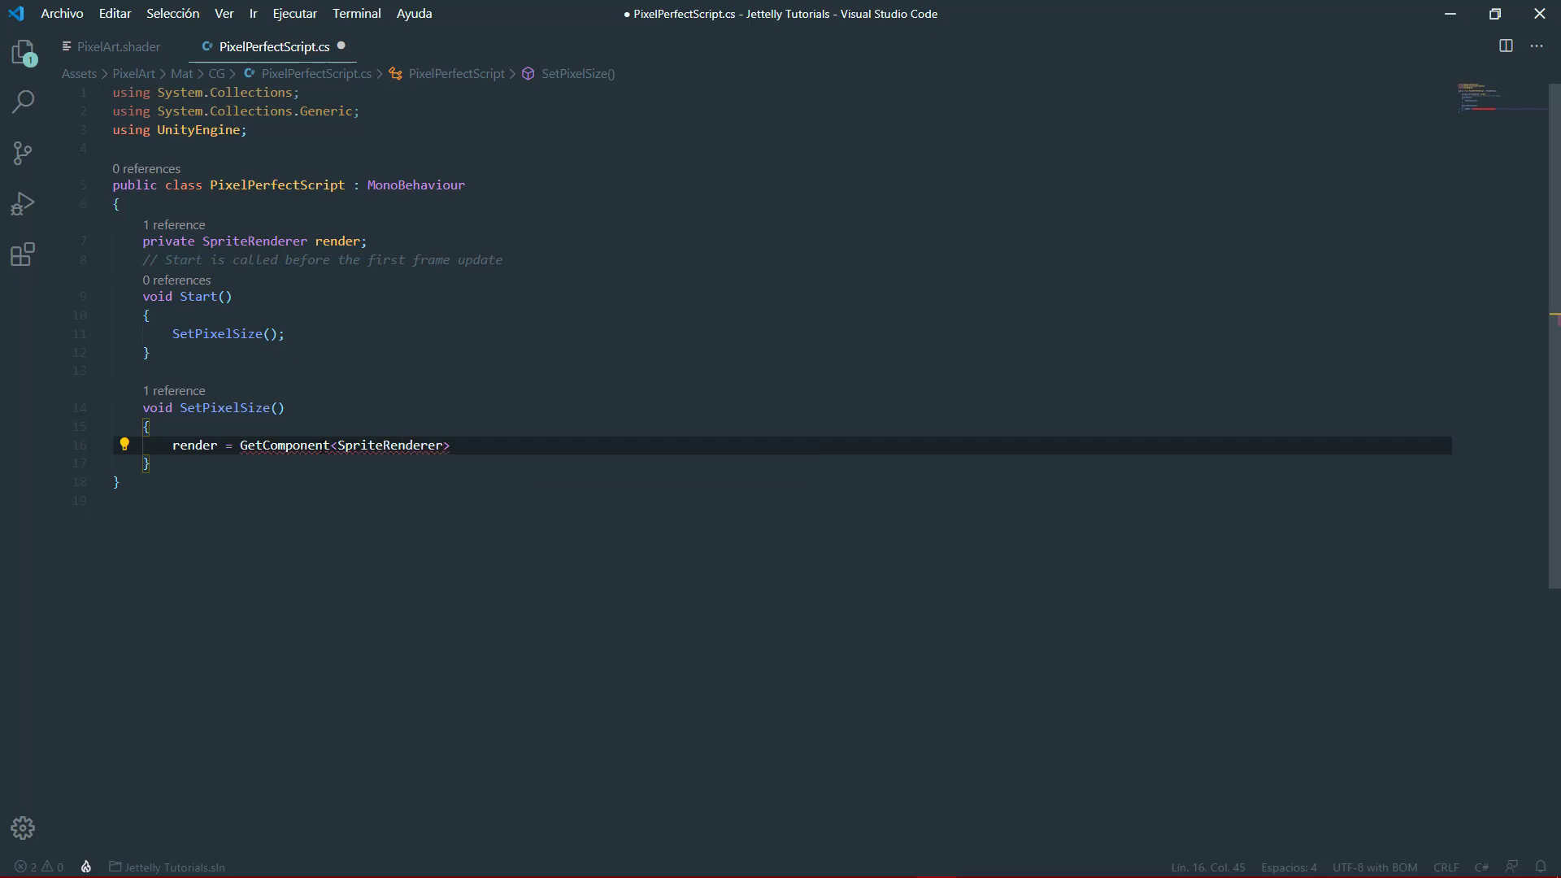
text(();)
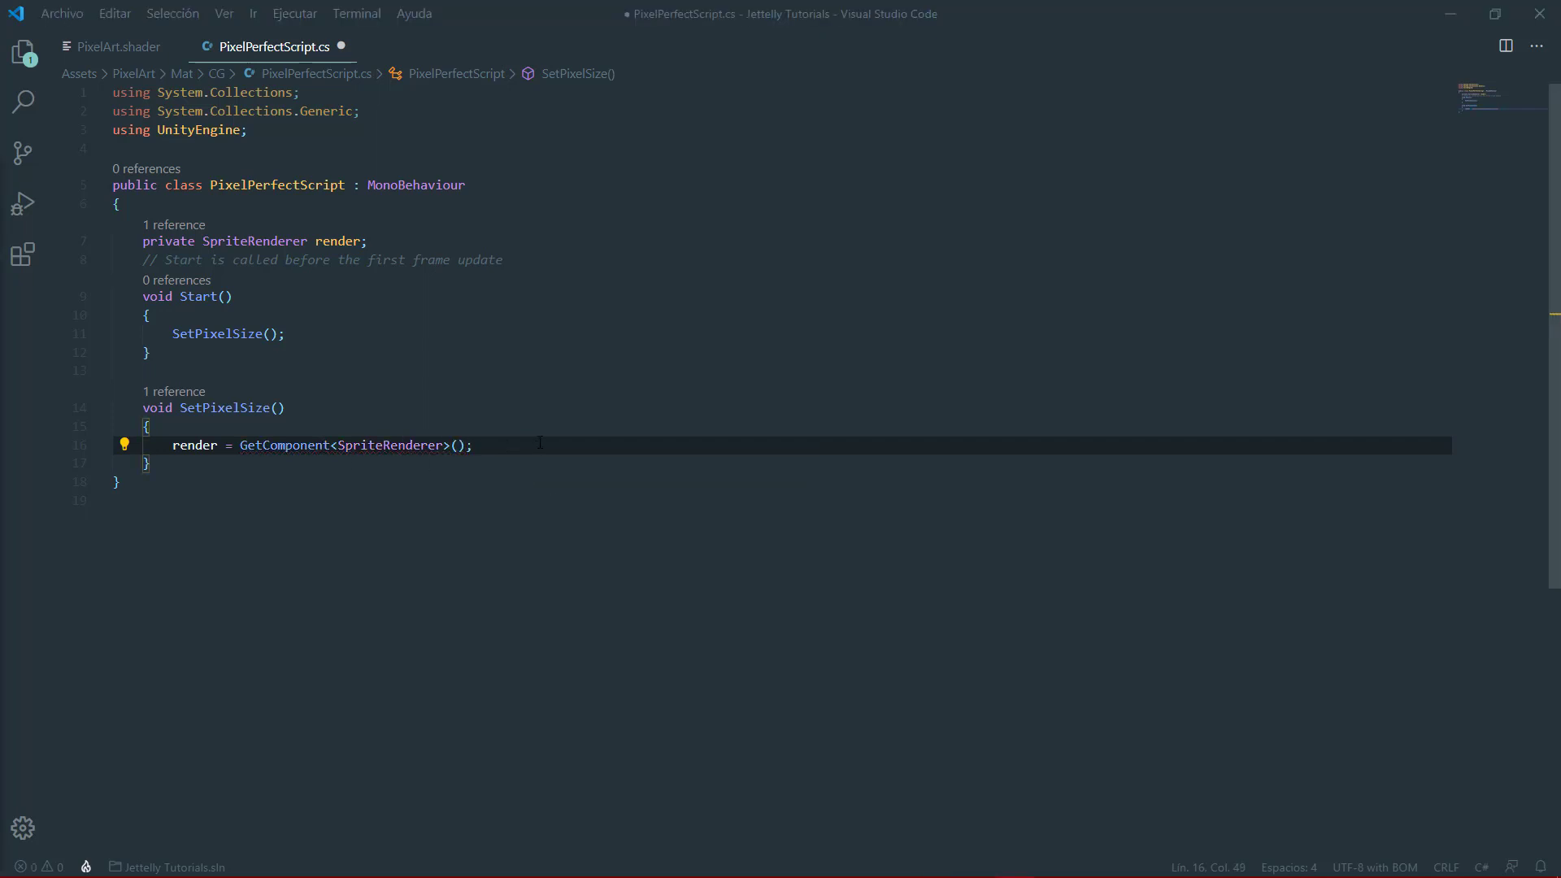
- Add float ratio_y = render.material.GetFloat("_RatioY"); below it
key(Return)
text(floa)
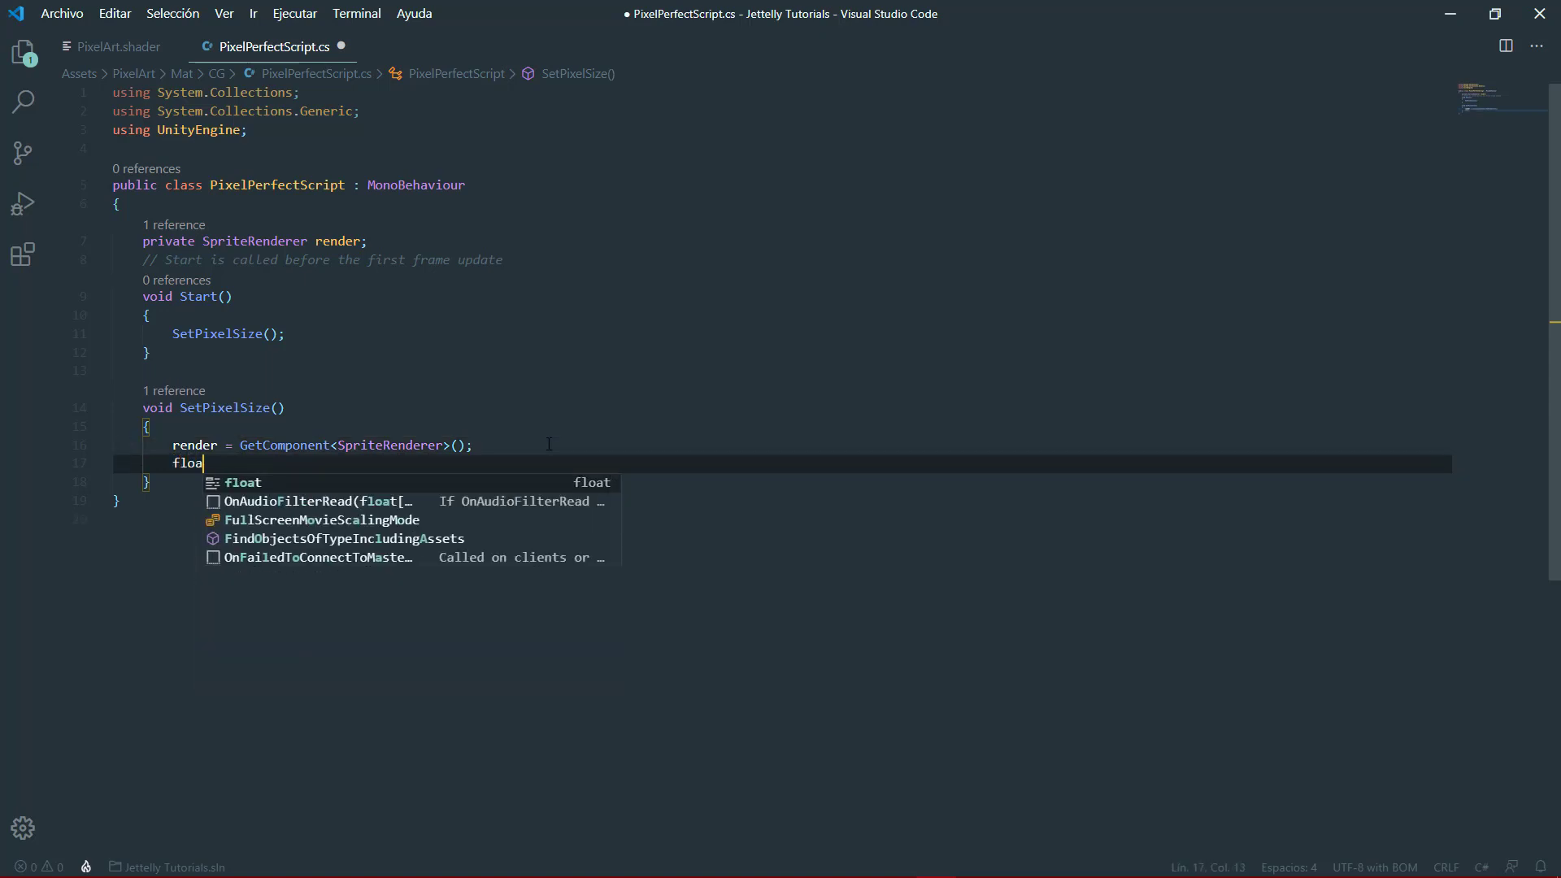
text(t)
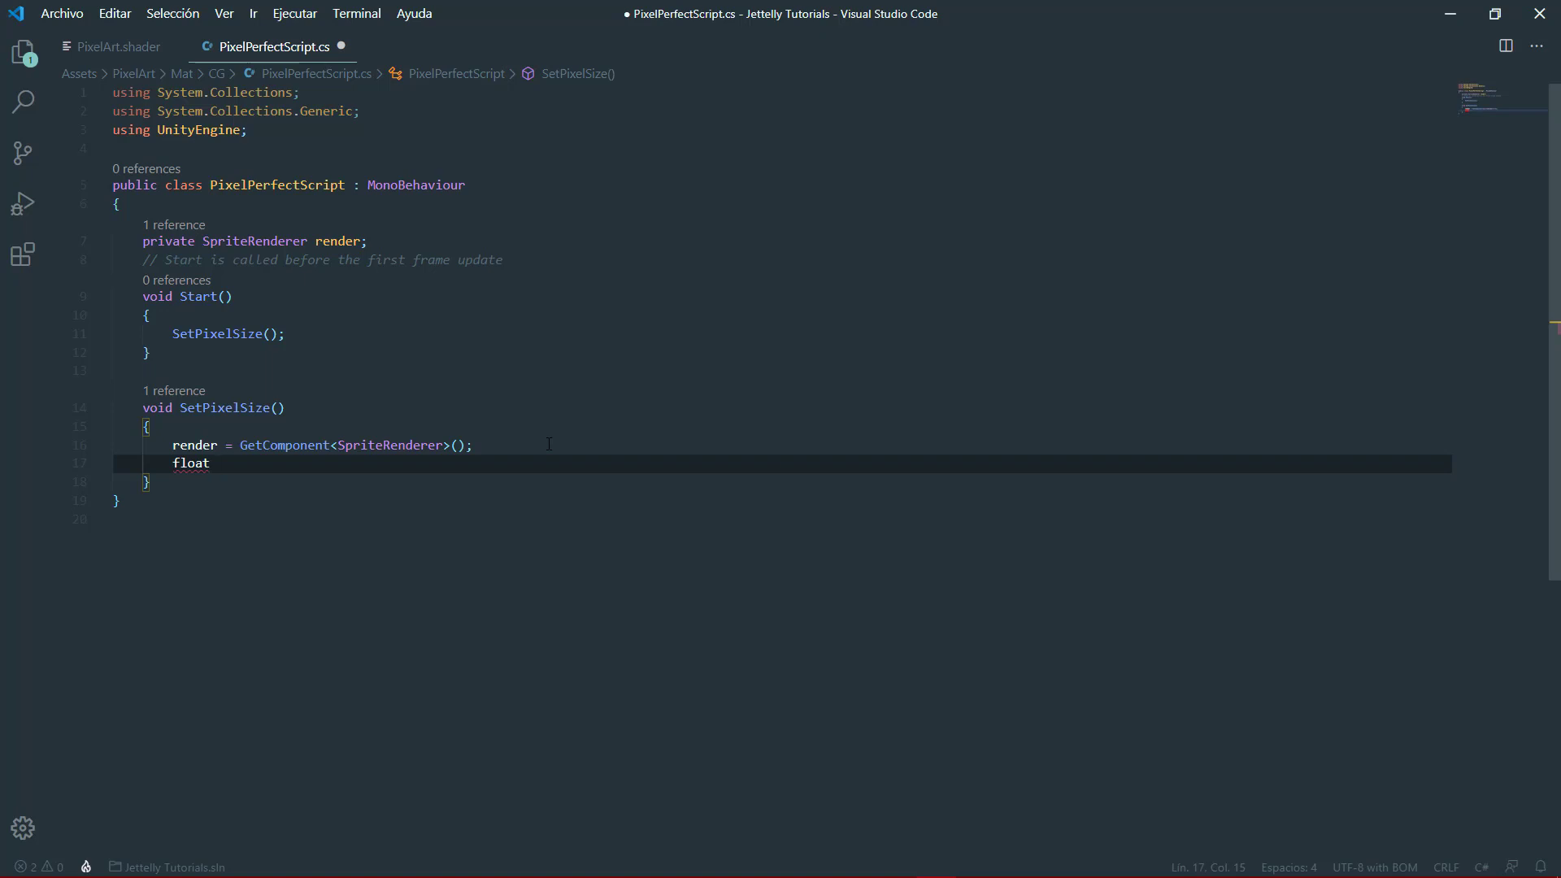
text(ratio_y)
text( = render.material.)
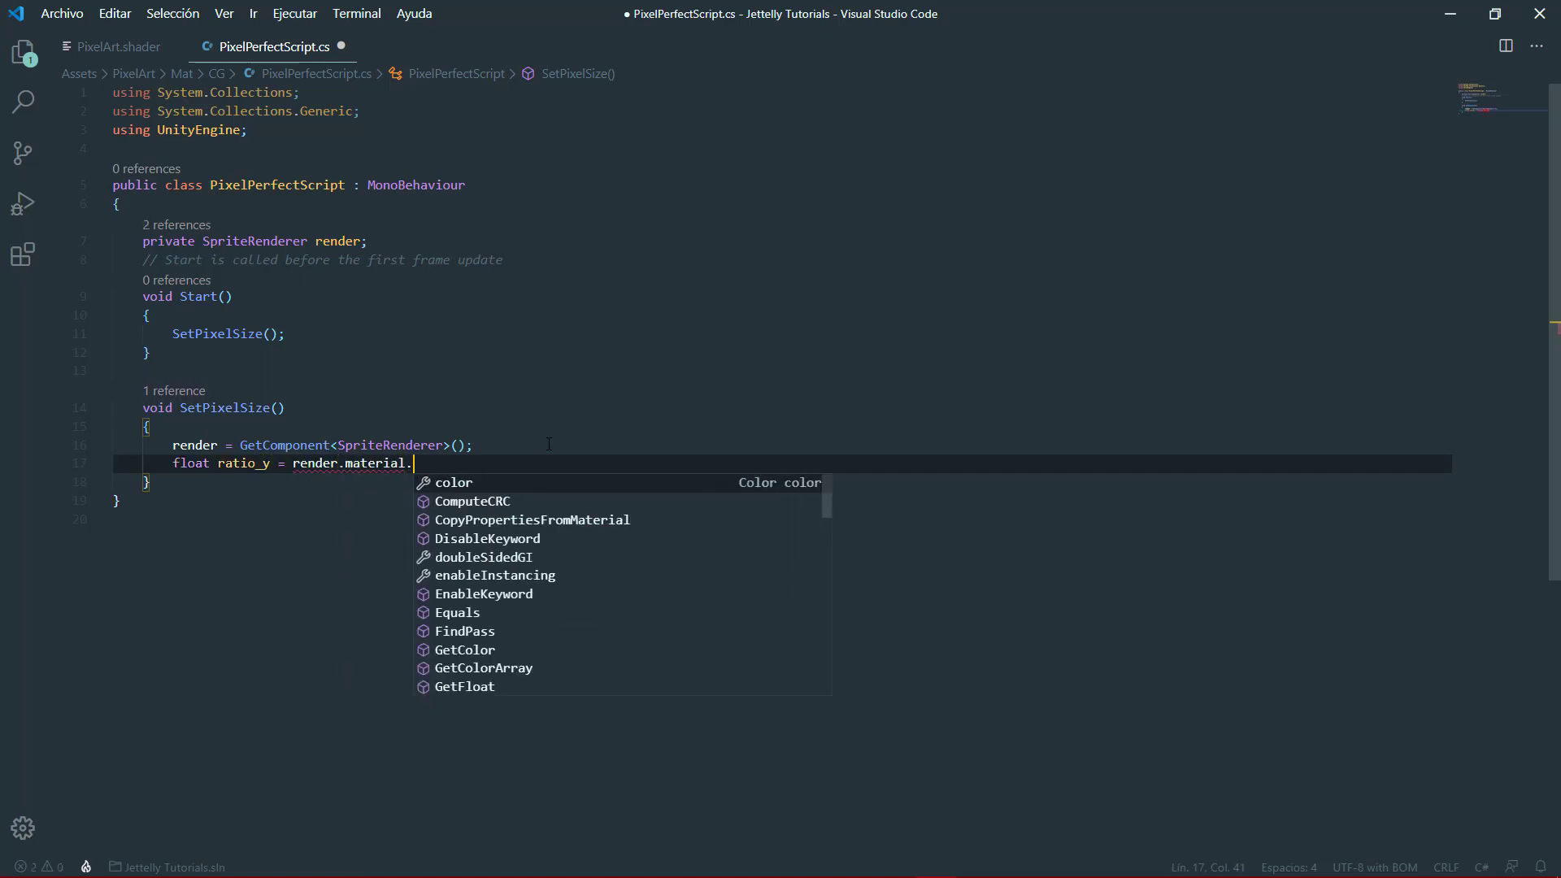
text(getfl)
key(Tab)
text(()
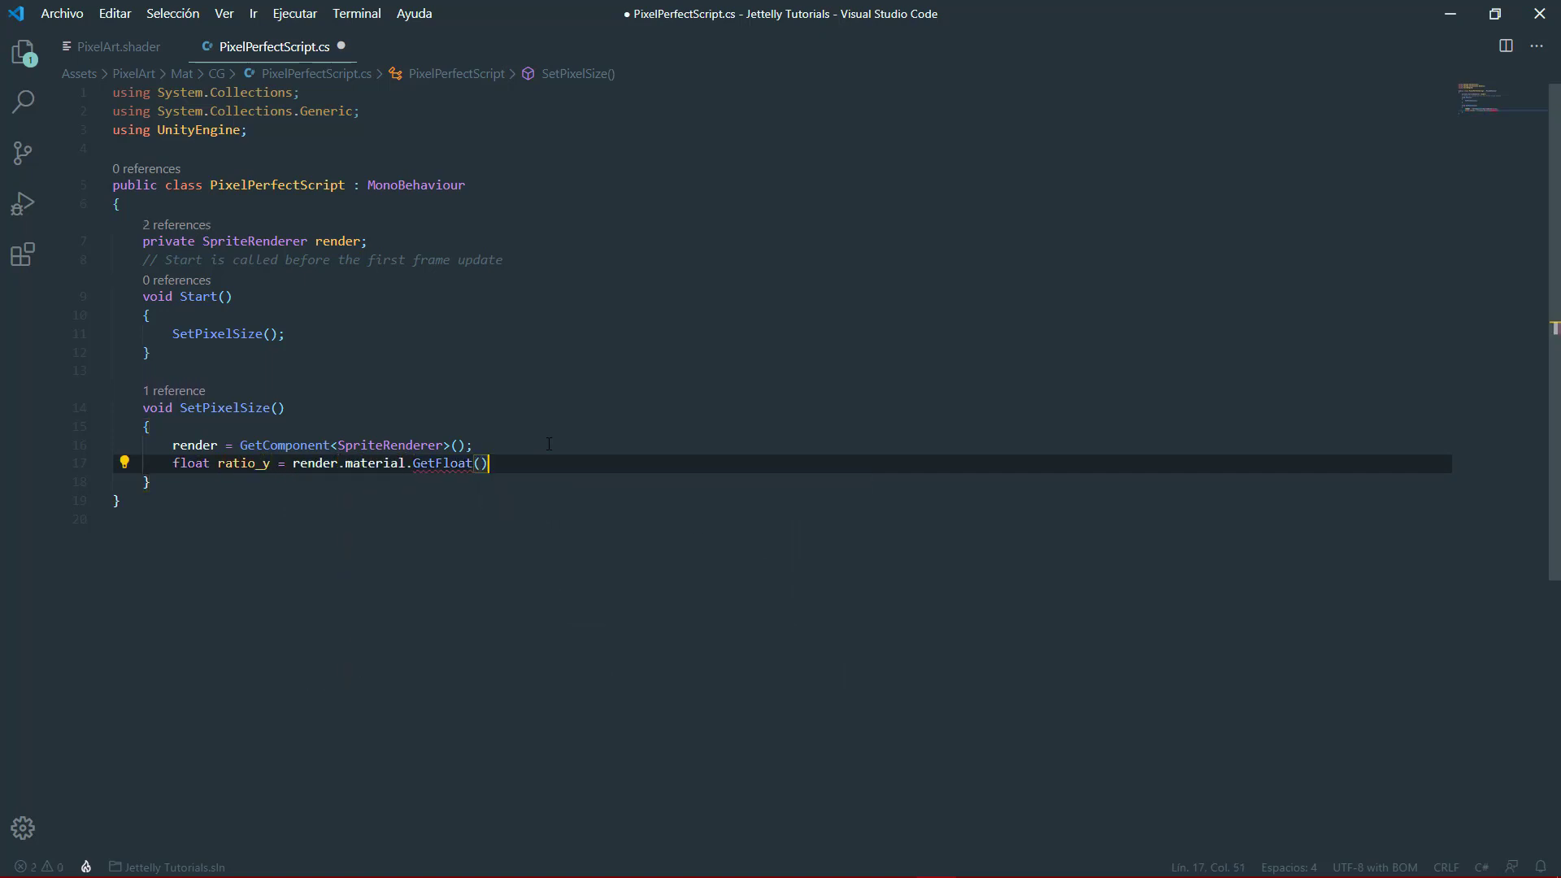
text(")
key(End)
text(;)
key(Left)
key(Left)
key(Left)
text(_)
text(RatioY)
key(End)
key(Return)
- Add float ratio_x = render.material.GetFloat("_RatioX");, fixing the property-name typo
text(float)
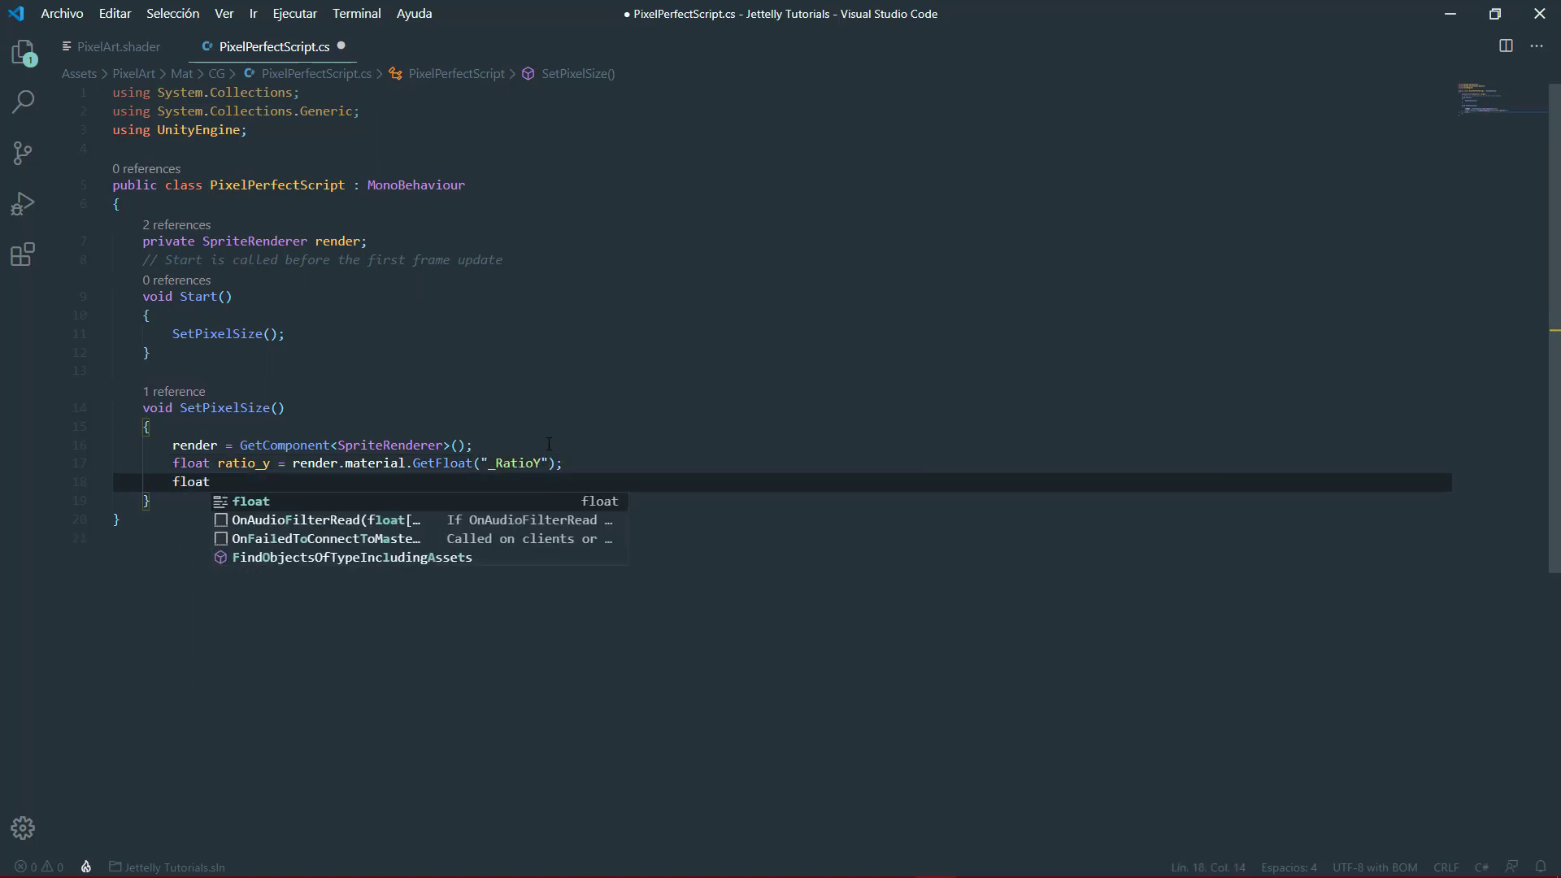
text( ratio_x = )
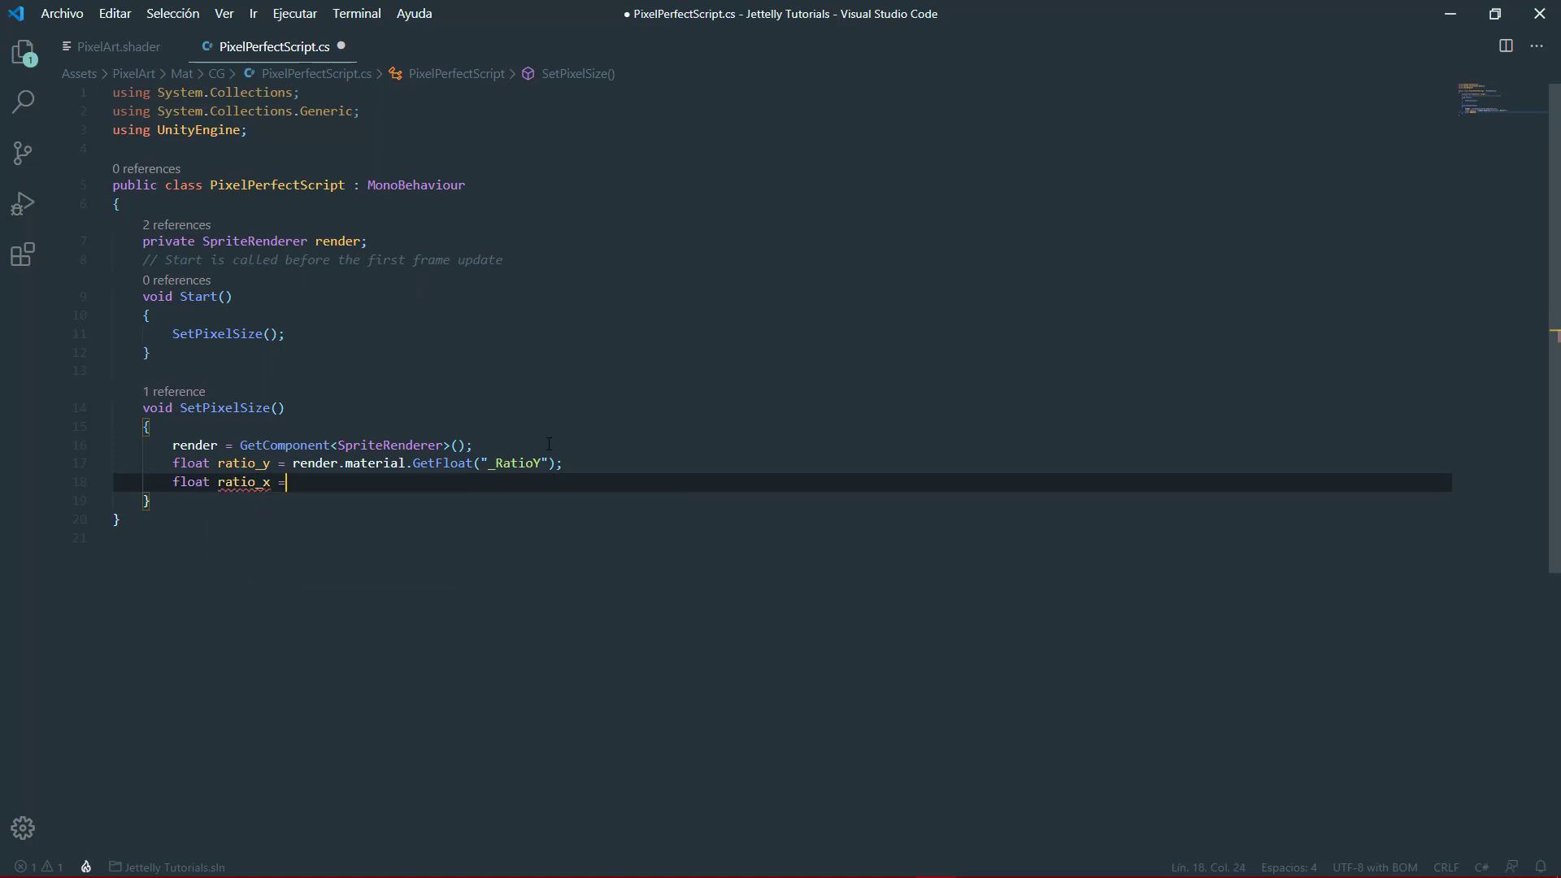
text(render.ma.get)
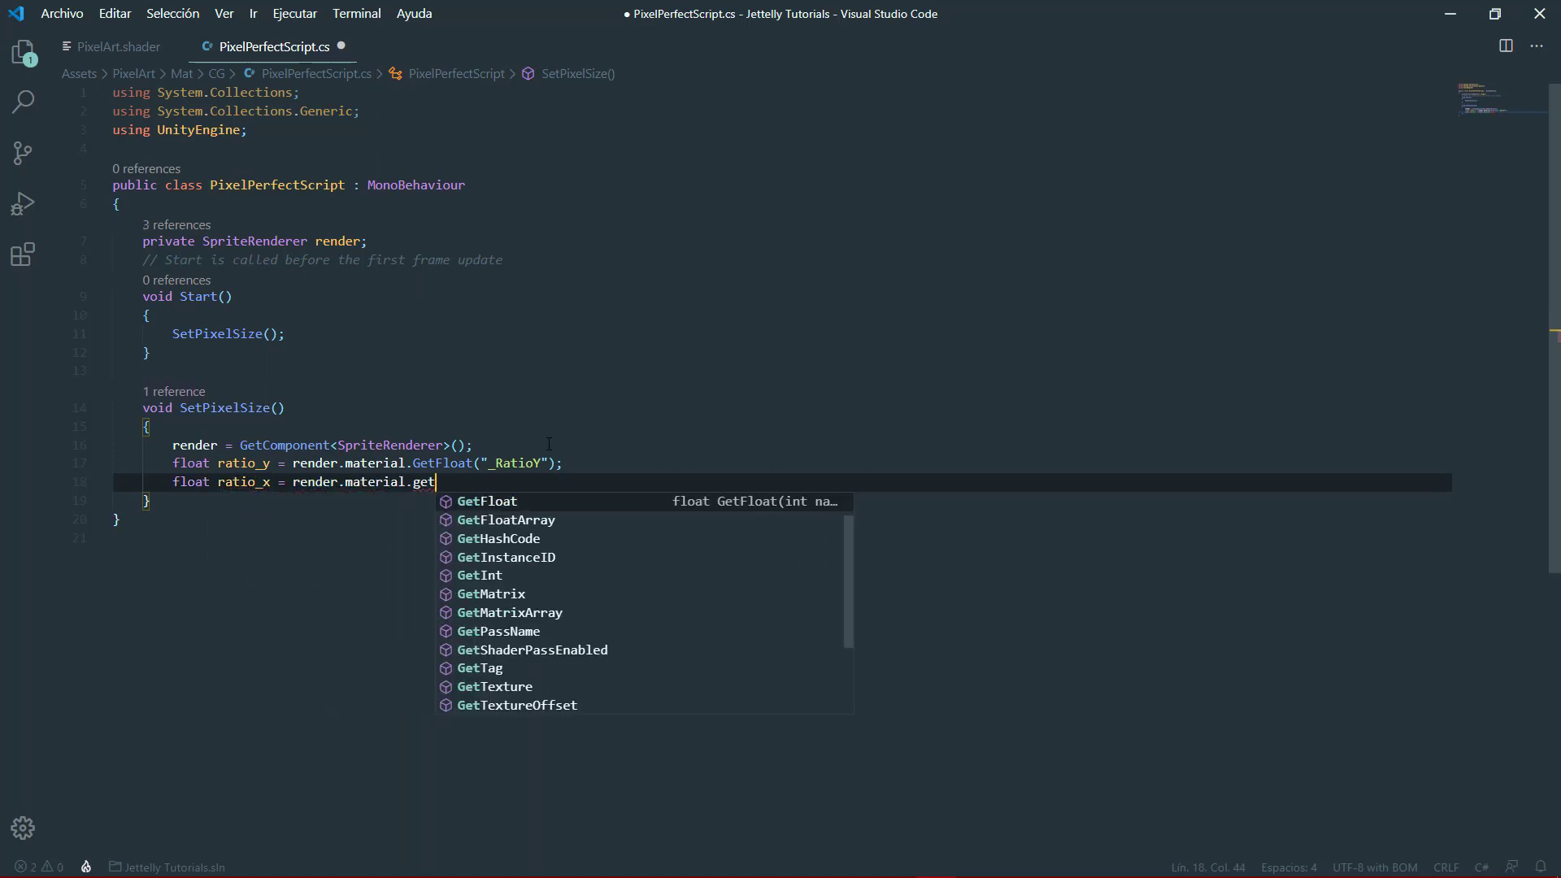
key(Tab)
text(();)
key(Left)
key(Left)
text(")
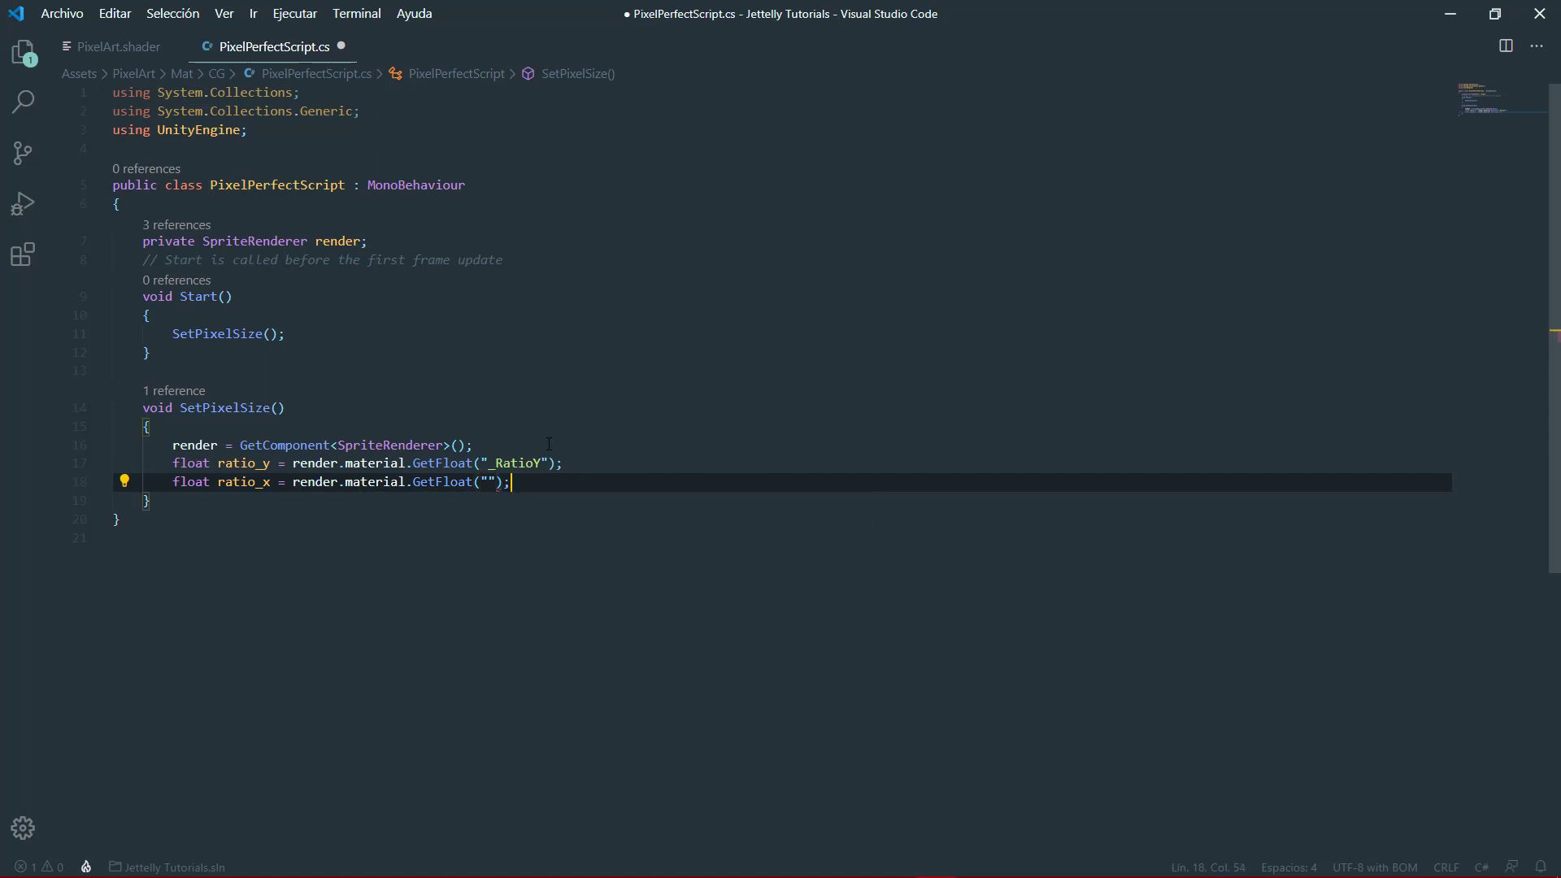
text(_Ratio.X)
key(Left)
key(BackSpace)
key(ctrl+d)
- Verify the _RatioY and _RatioX property names and defaults in PixelArt.shader
click(109, 49)
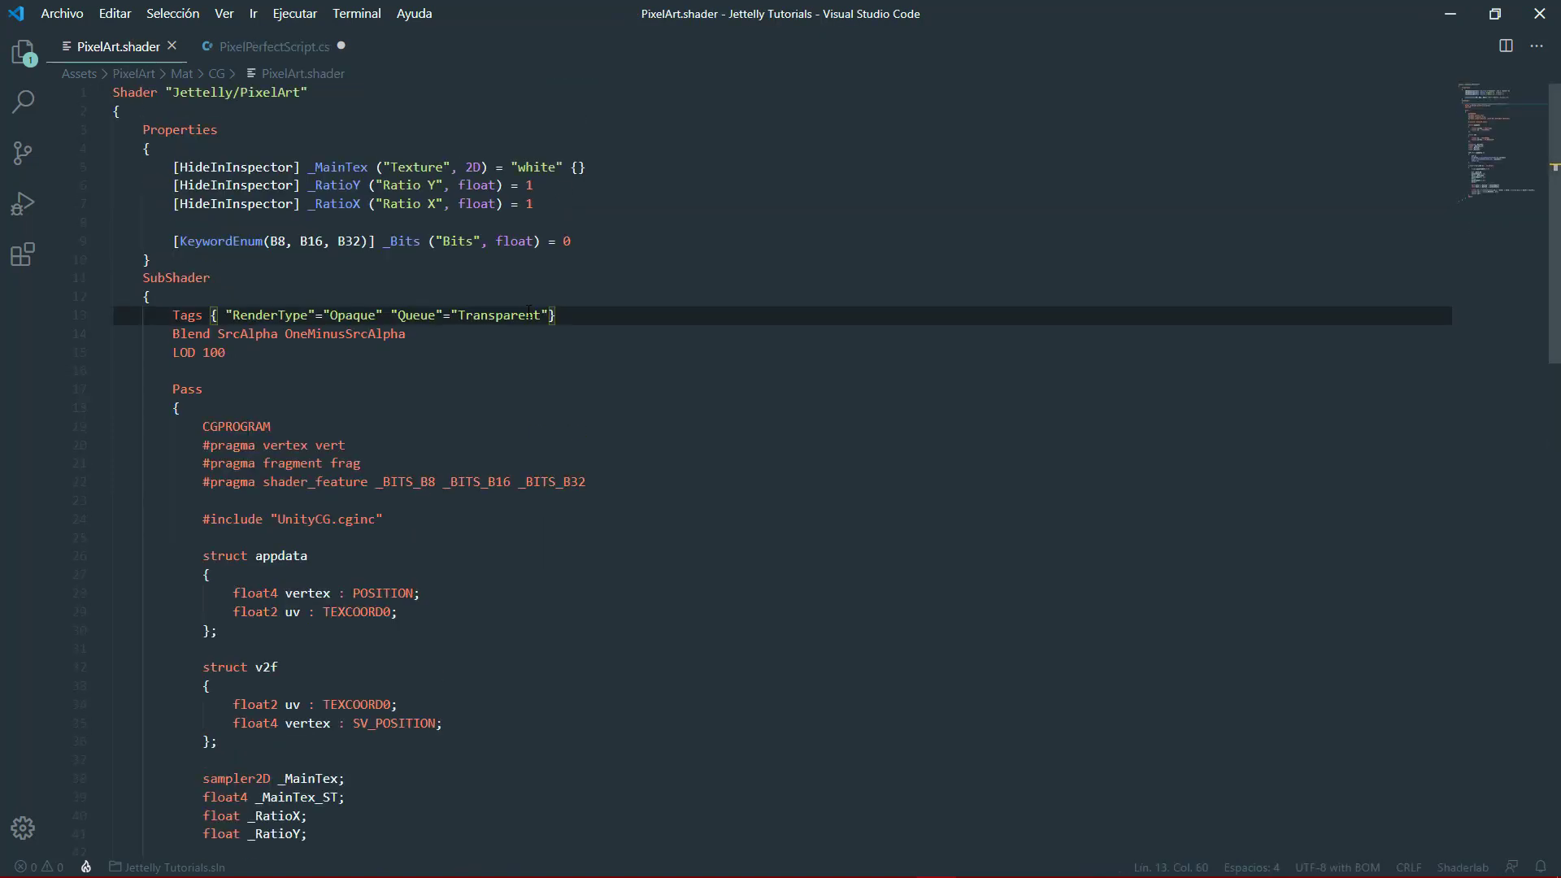
double_click(336, 186)
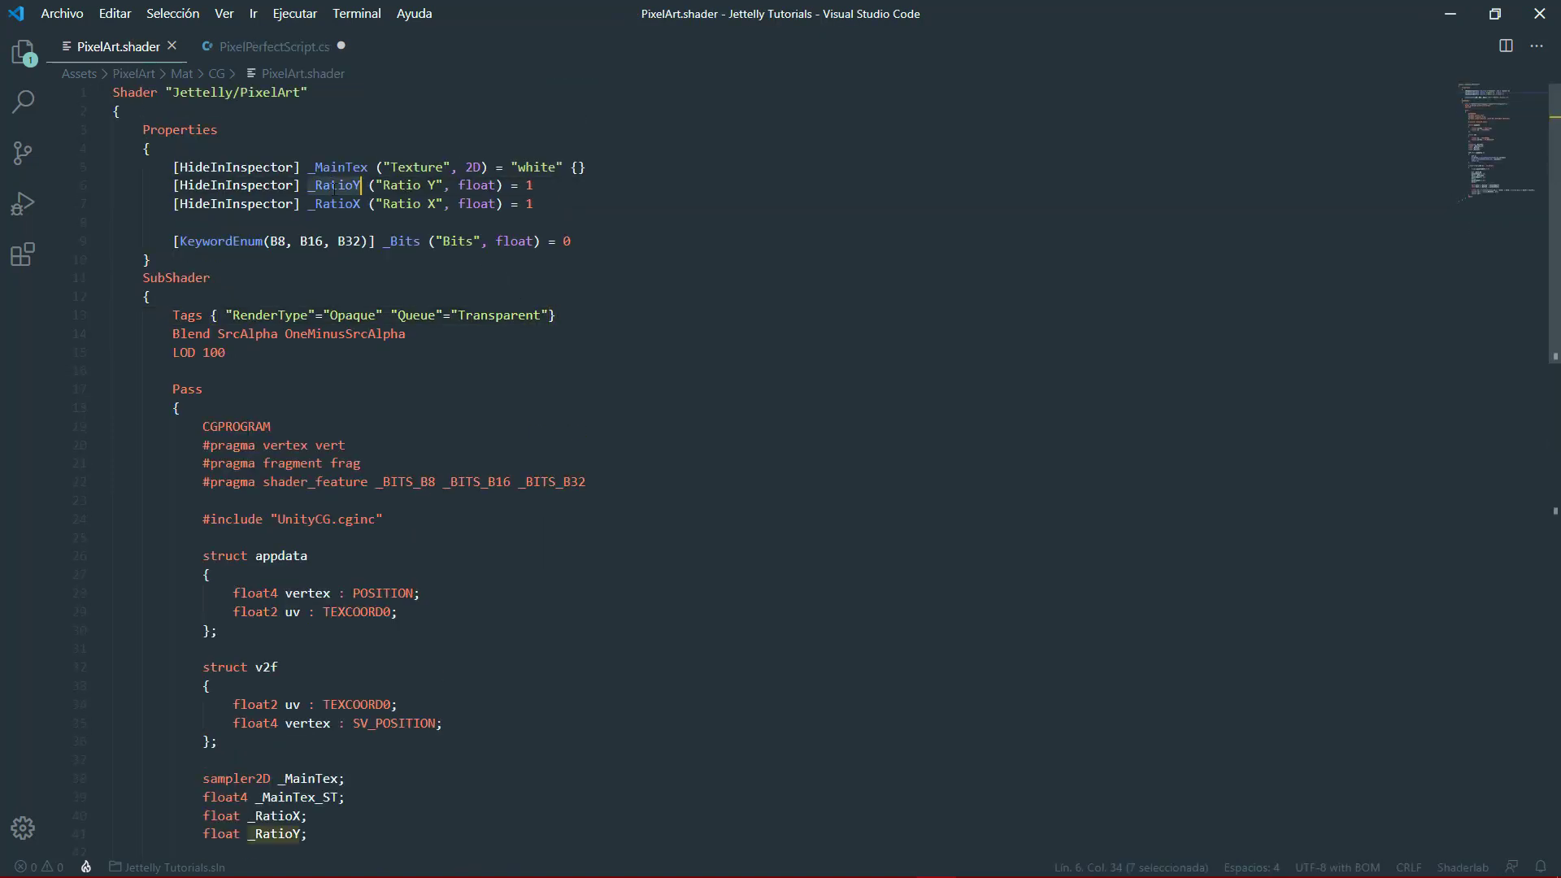
double_click(334, 204)
double_click(529, 185)
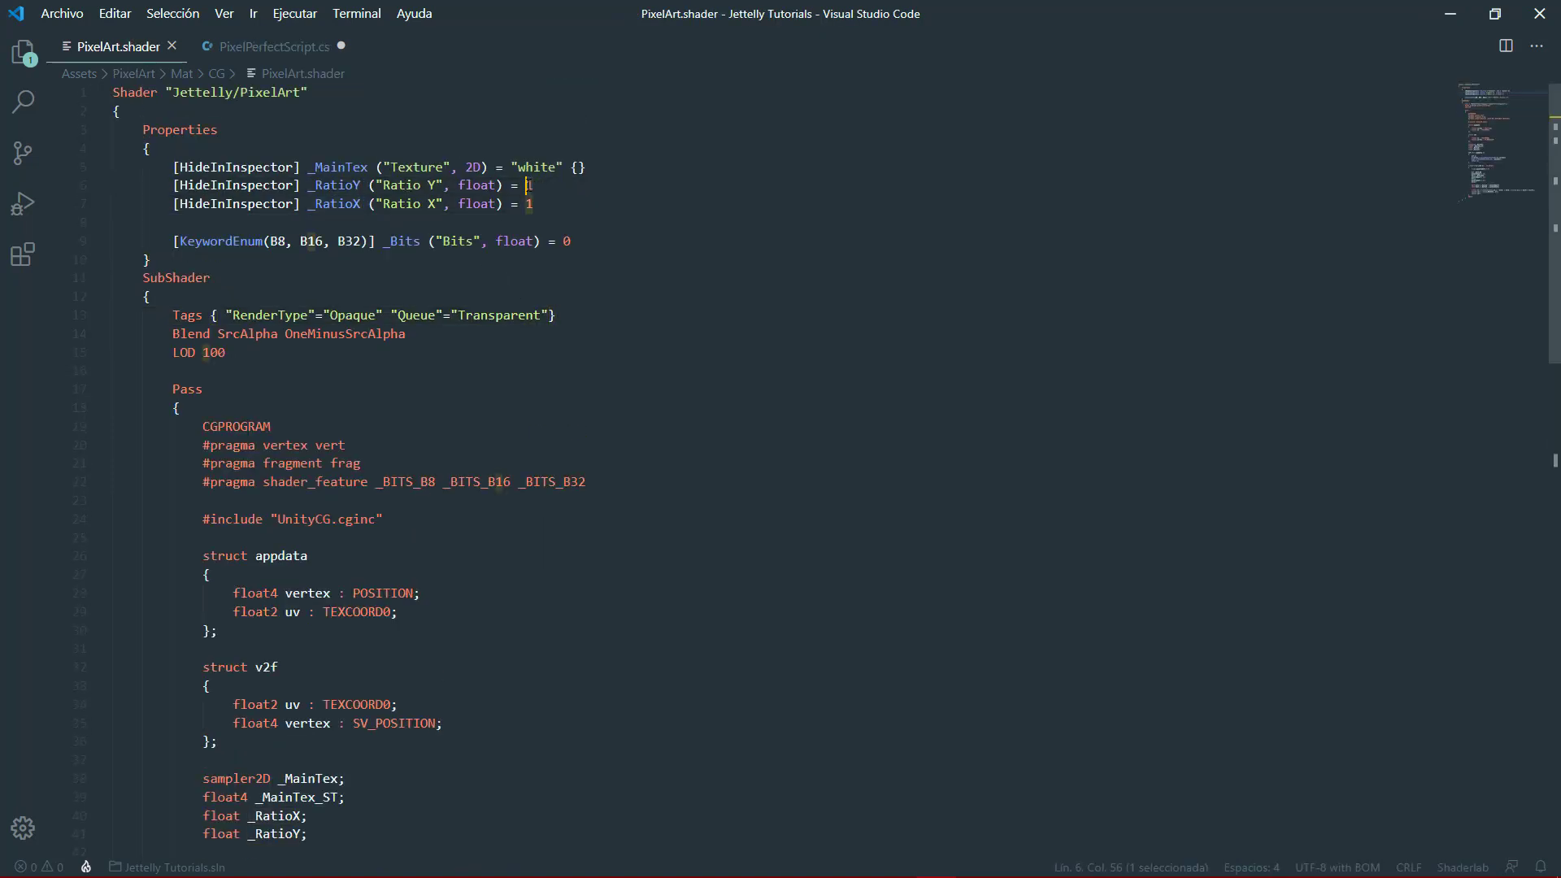
- Add Vector2 sprite_size = GetComponent<SpriteRenderer>().sprite.rect.size; and begin a float line below
click(274, 46)
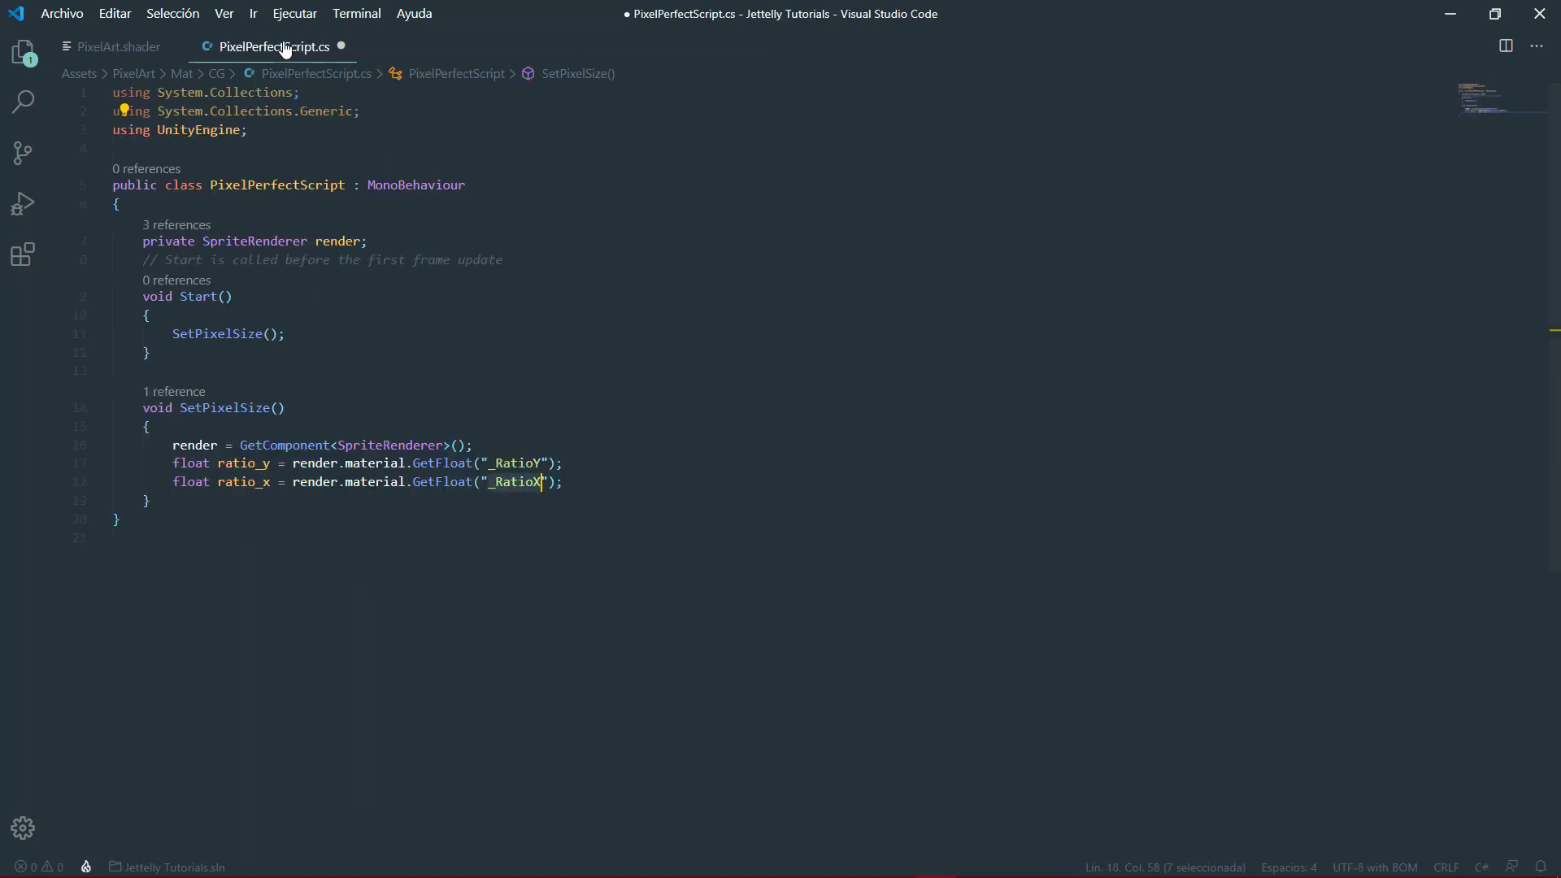
click(602, 481)
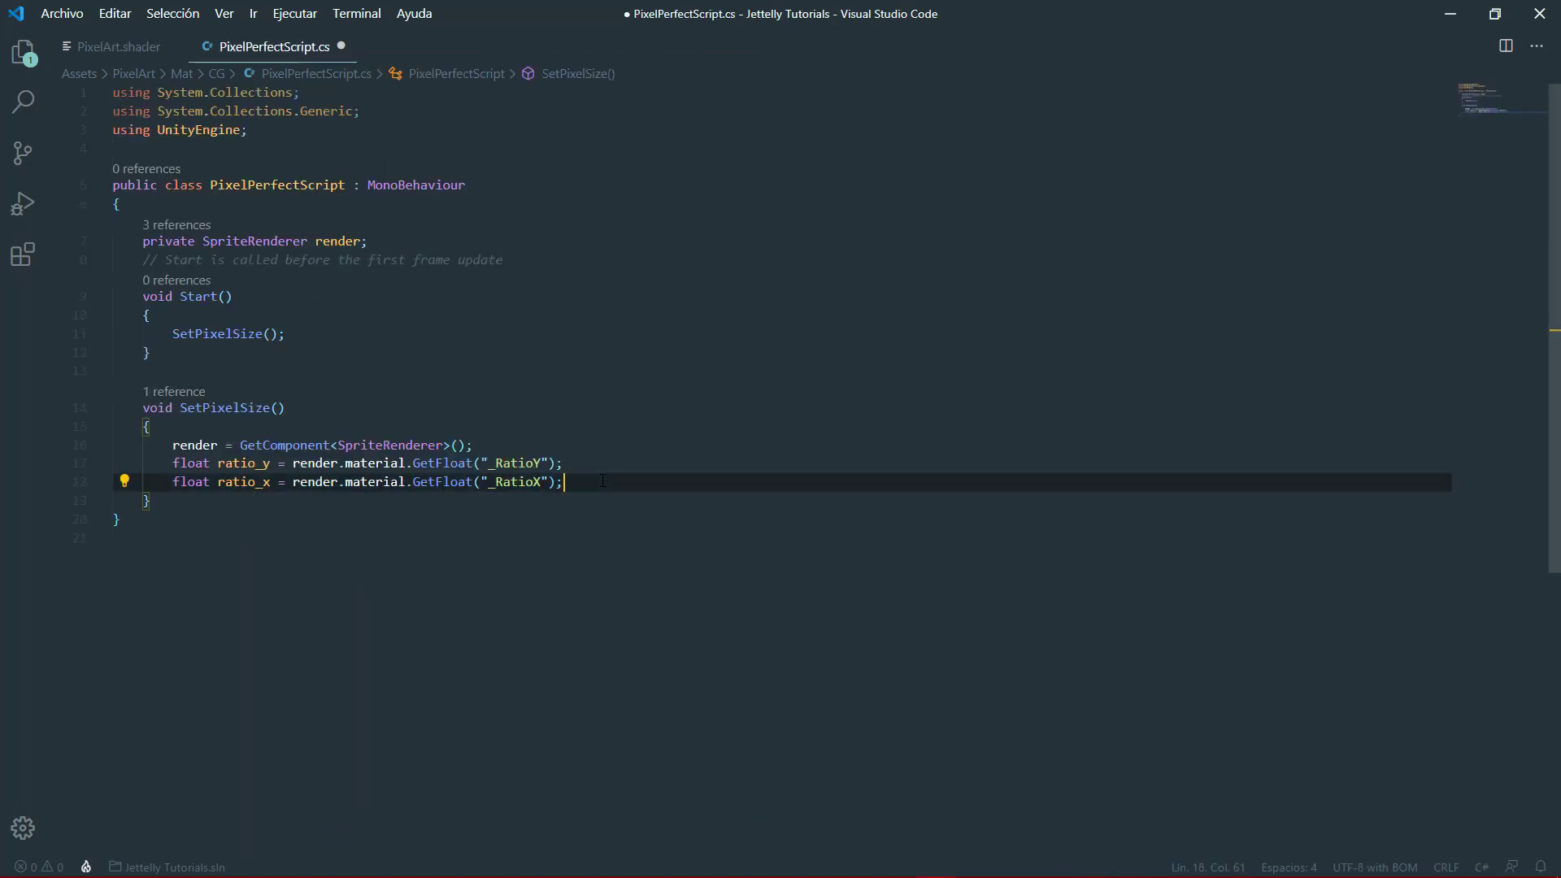
key(Return)
key(Return)
text(Vector2)
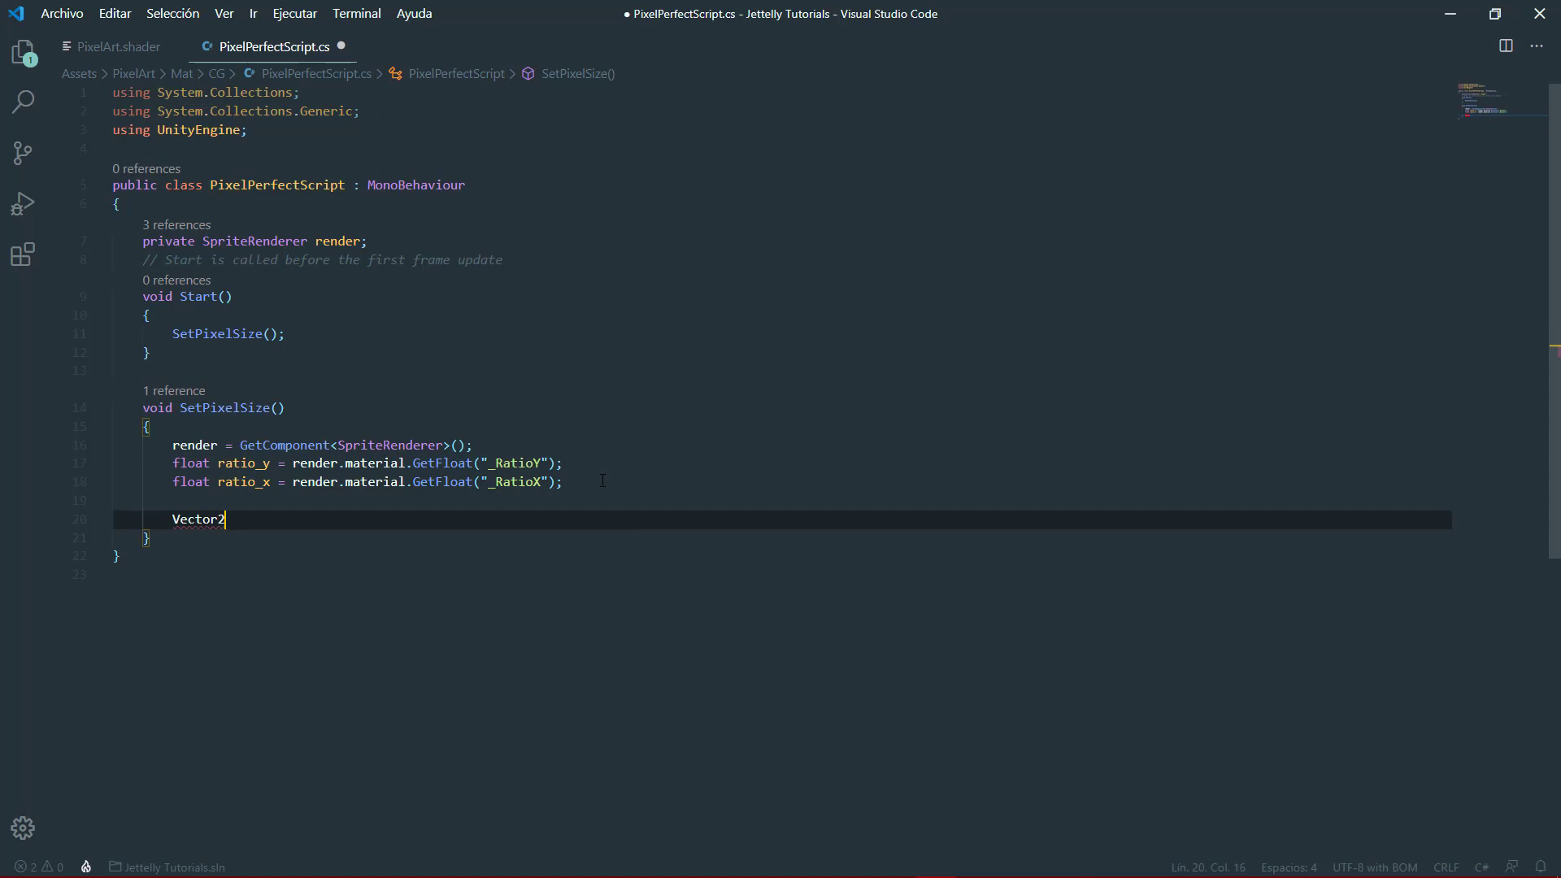
text( sprite)
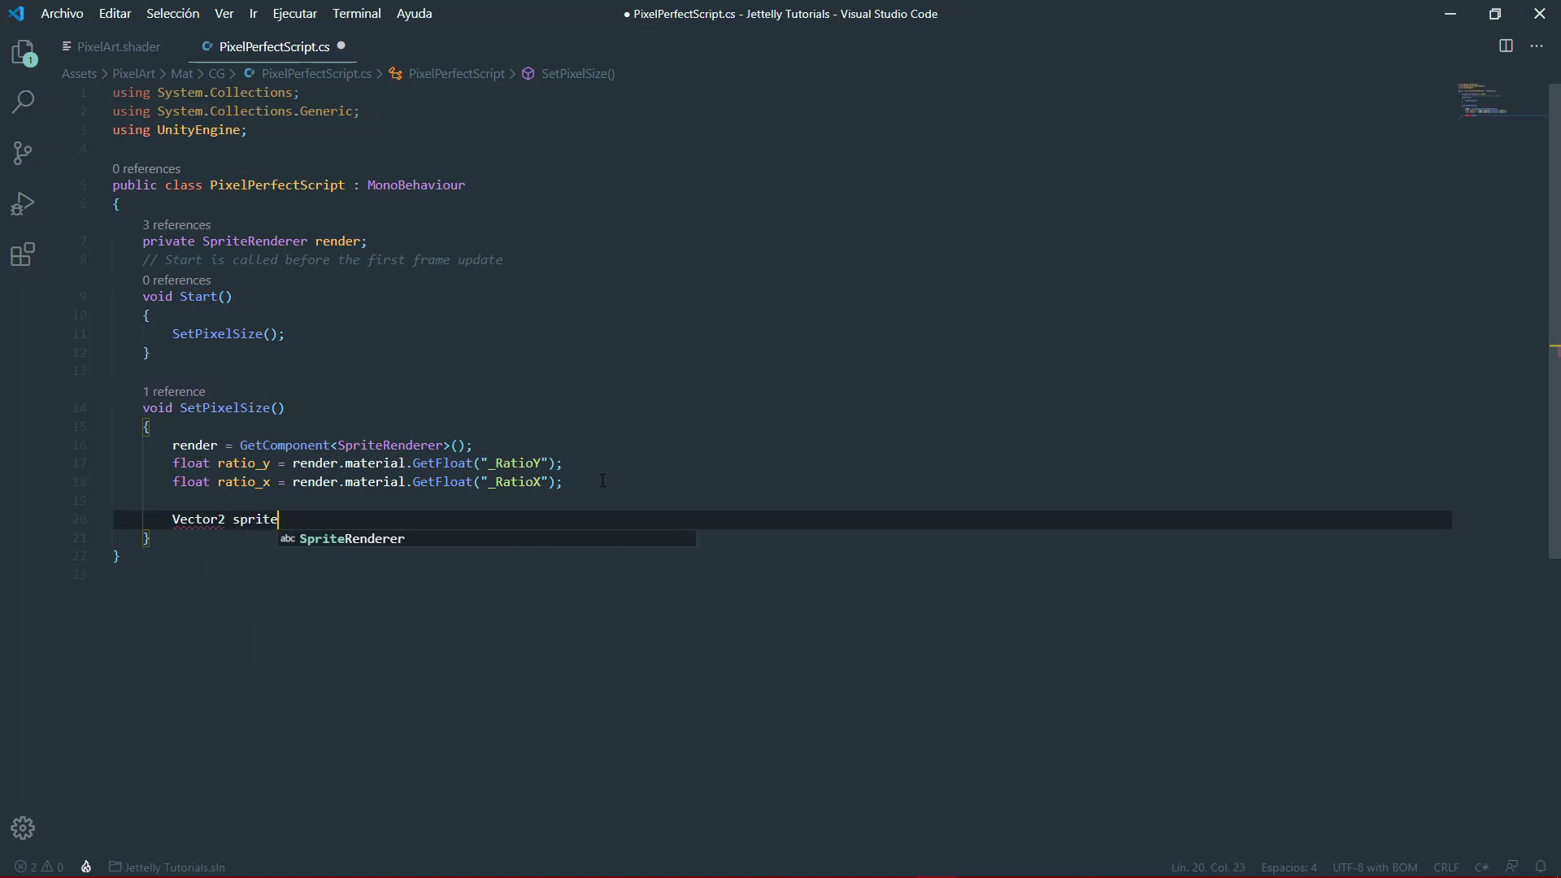
text(_size)
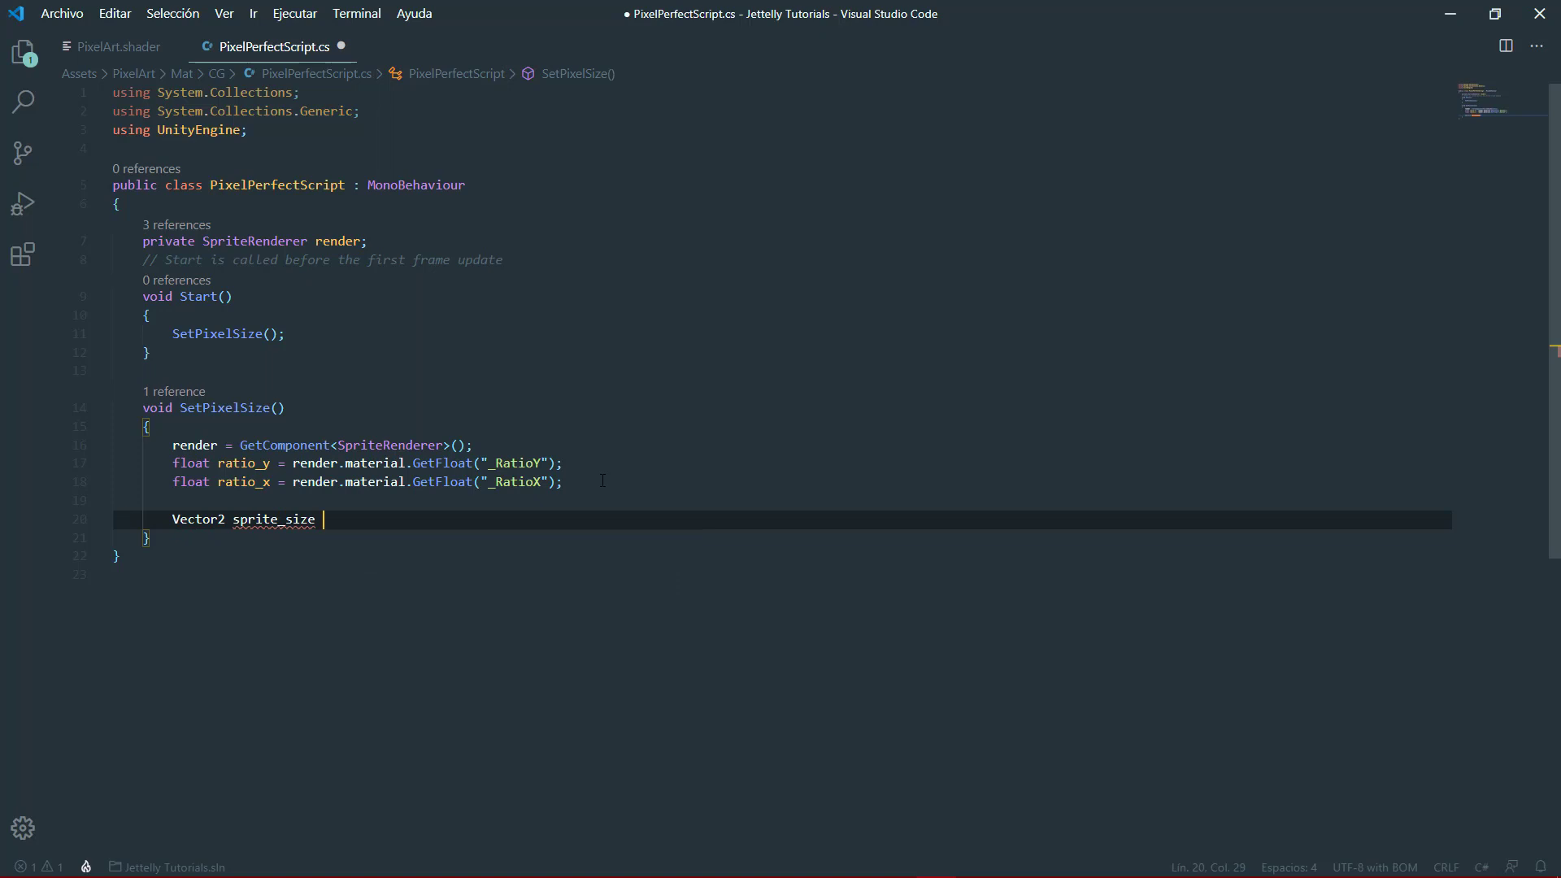
text( = )
text(GetC)
key(Tab)
text(<>)
key(Left)
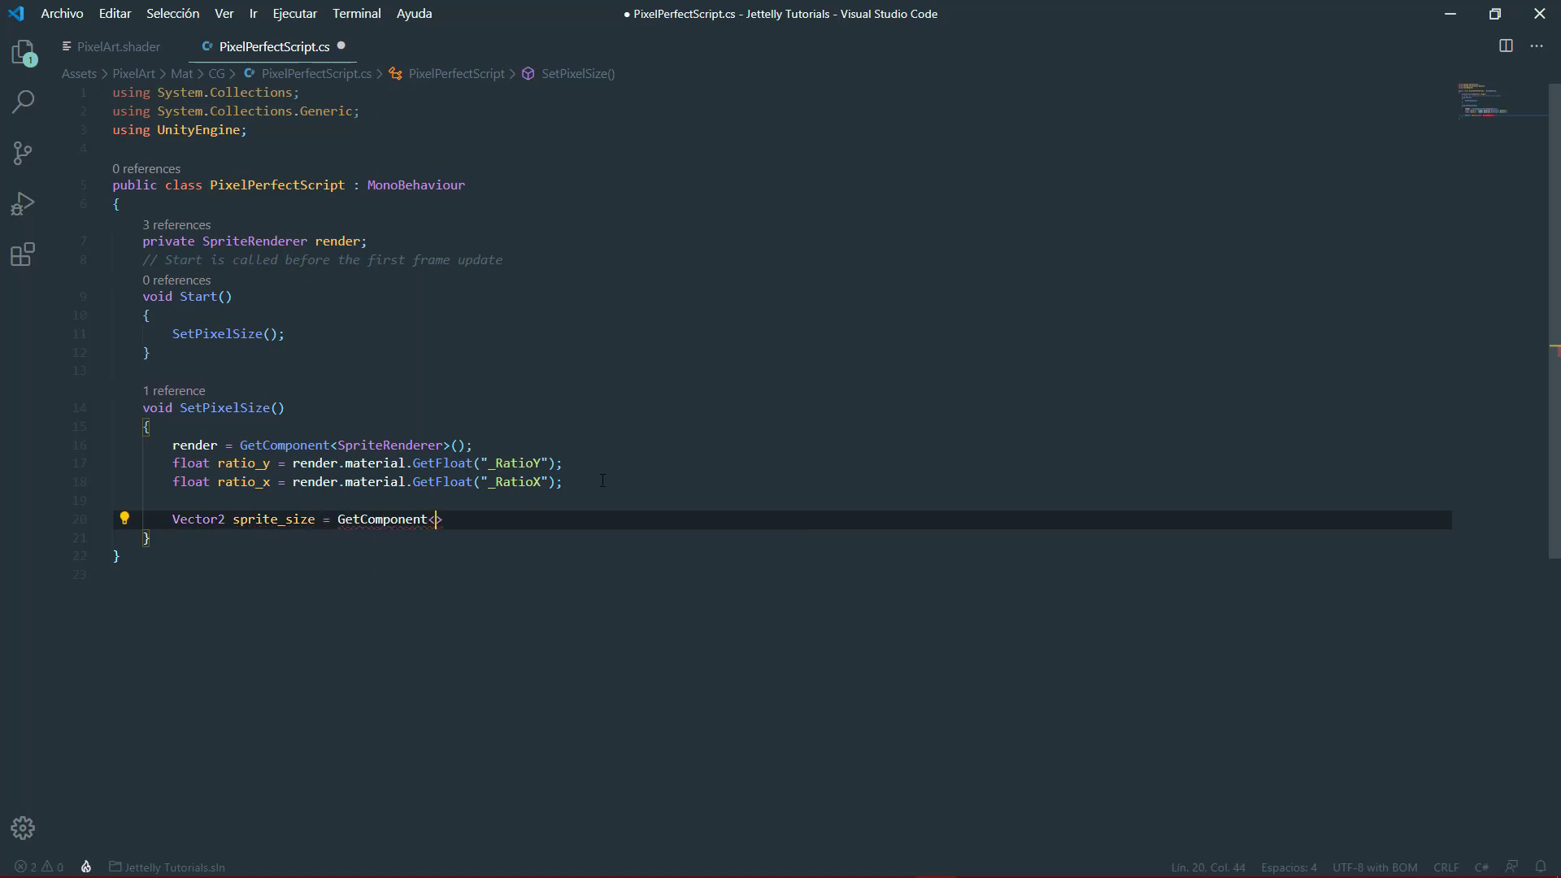
text(Sprit)
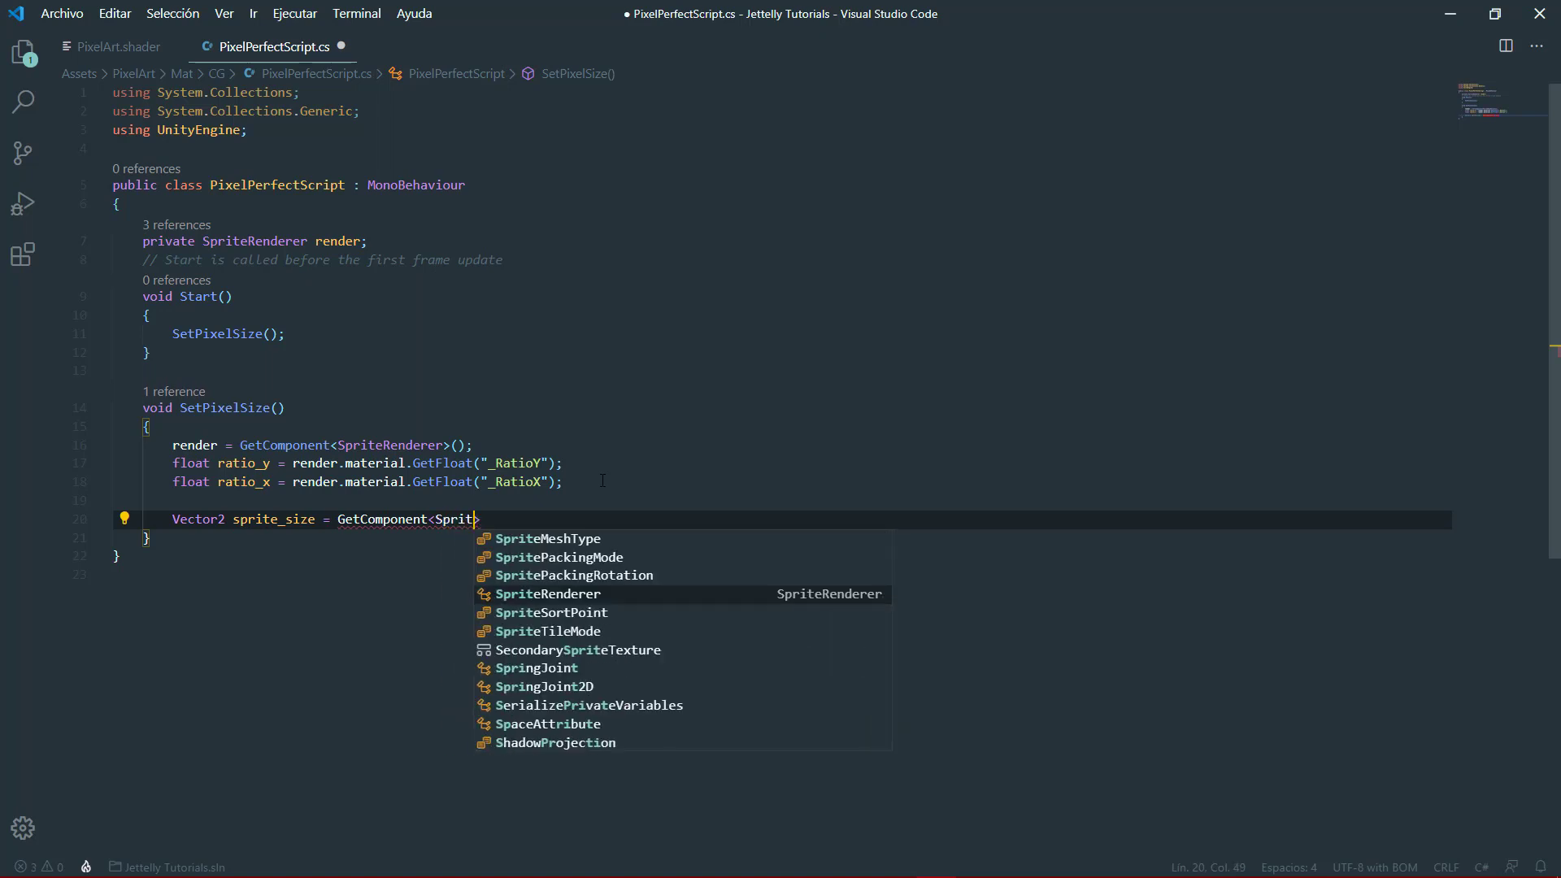
text(er)
key(Tab)
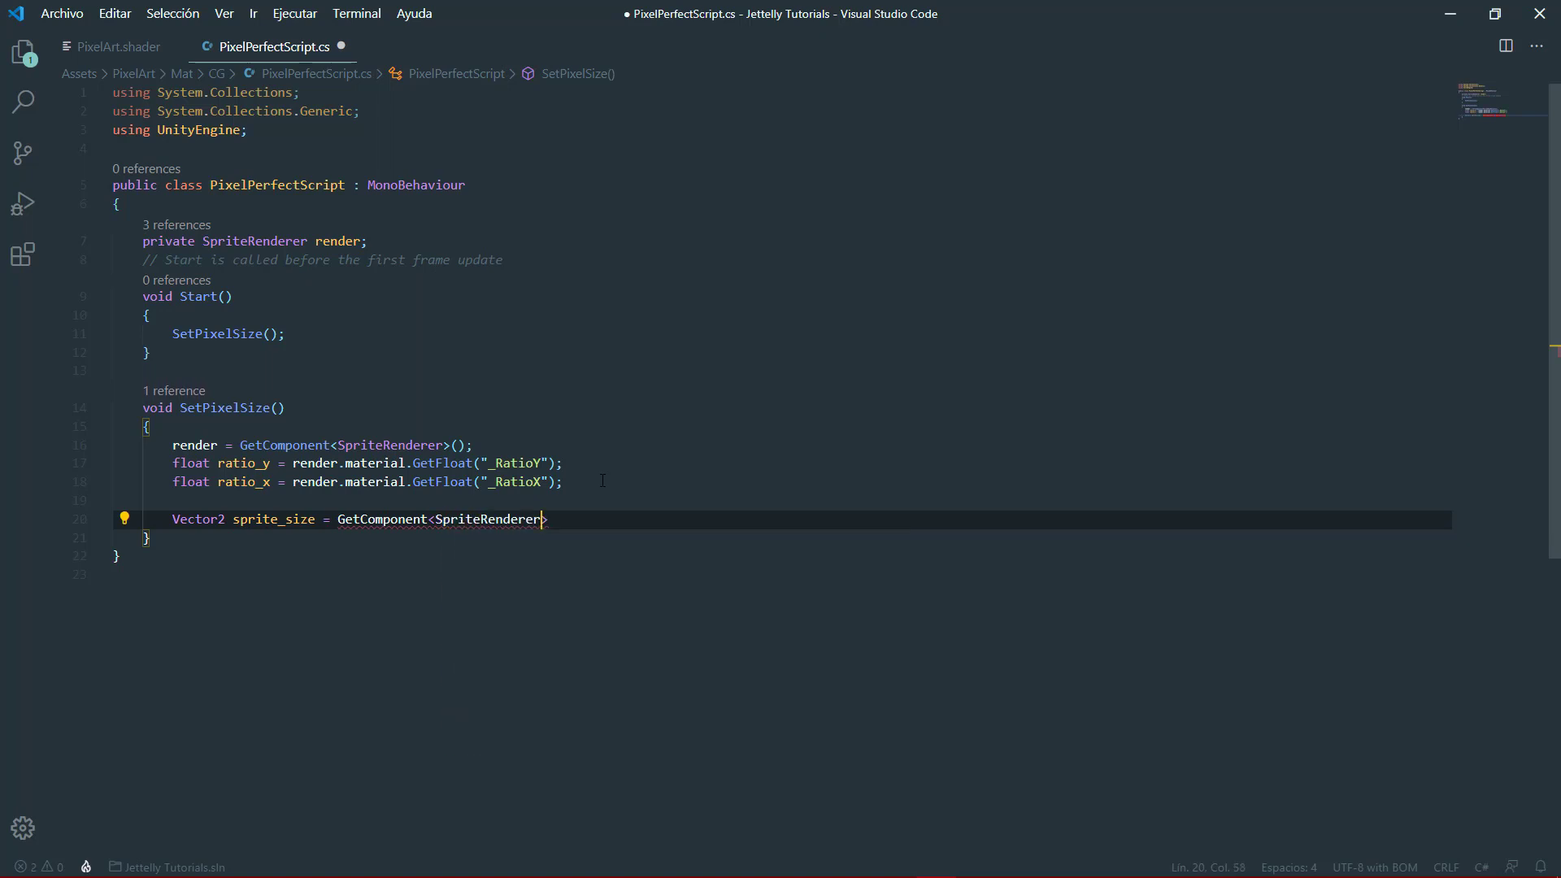
text(().spri)
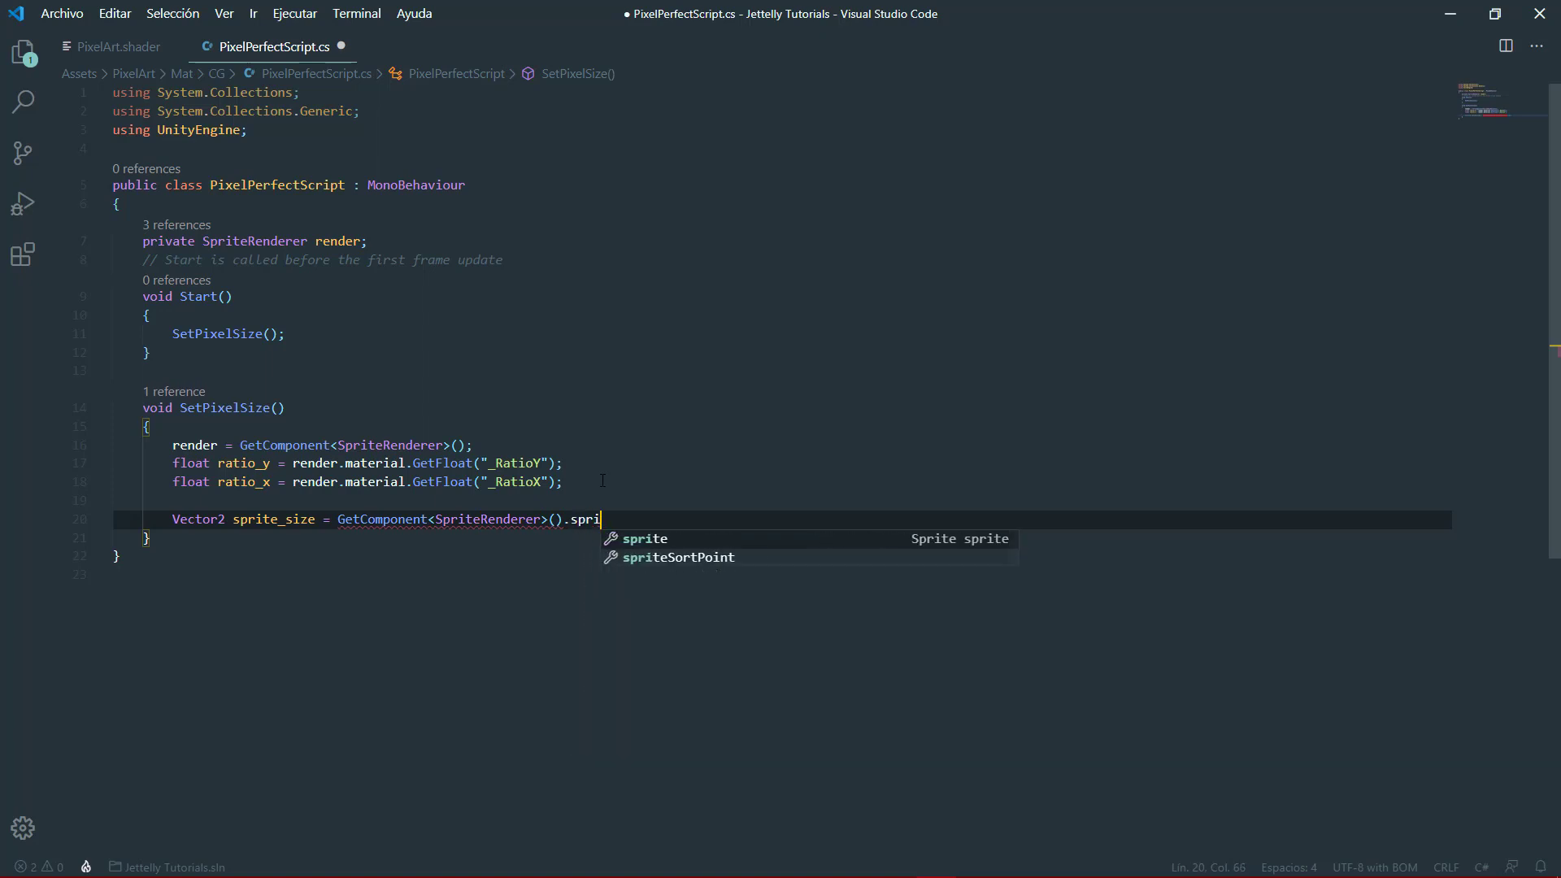
key(Tab)
text(.re)
key(Tab)
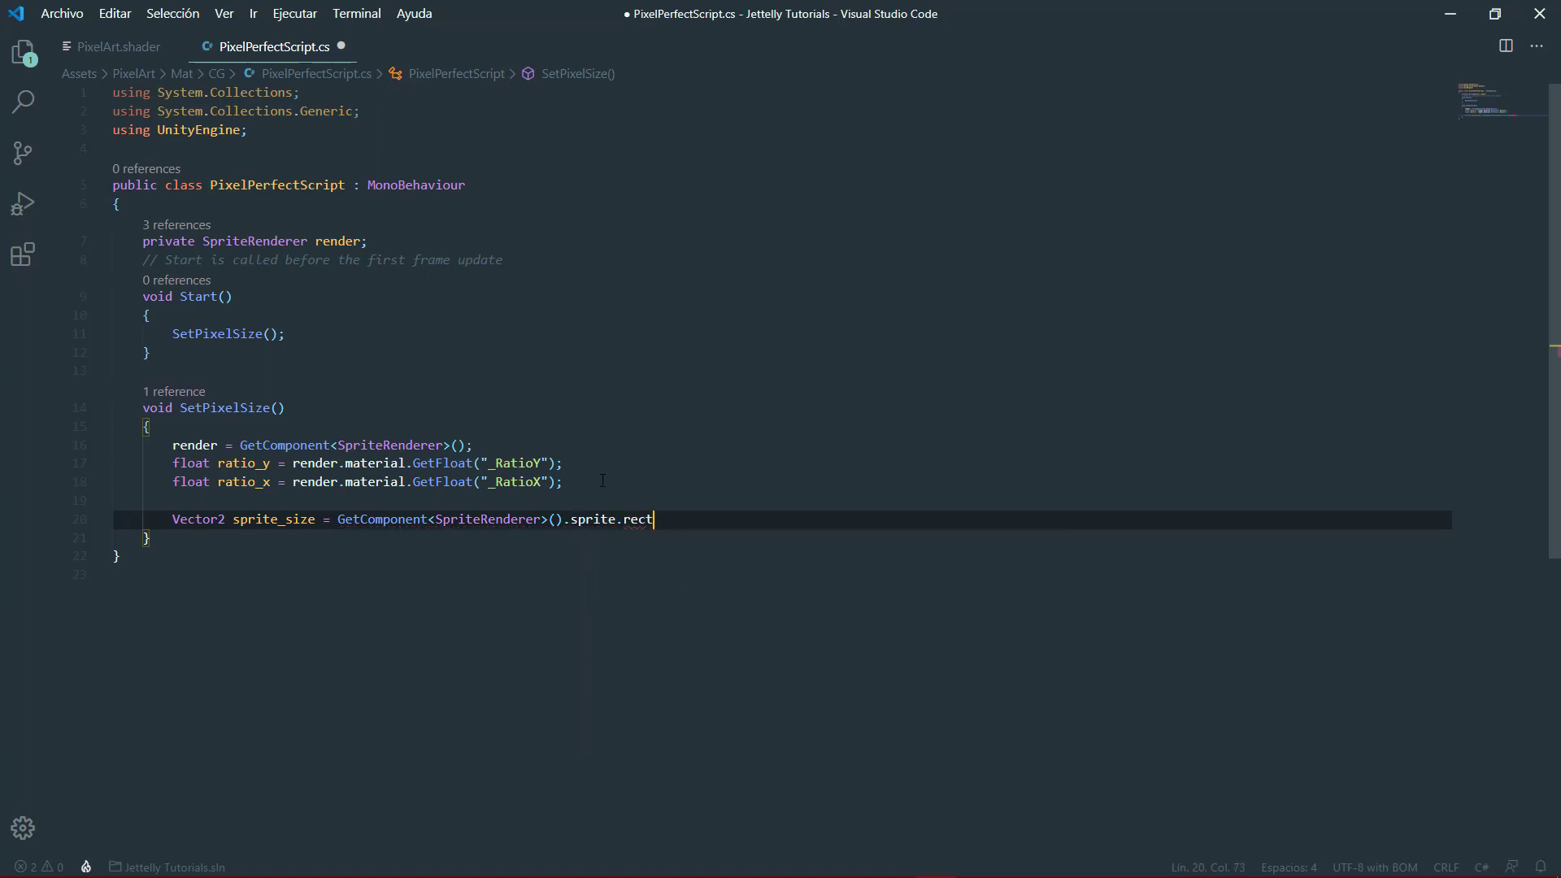
text(.si)
key(Tab)
text(;)
key(Return)
text(float)
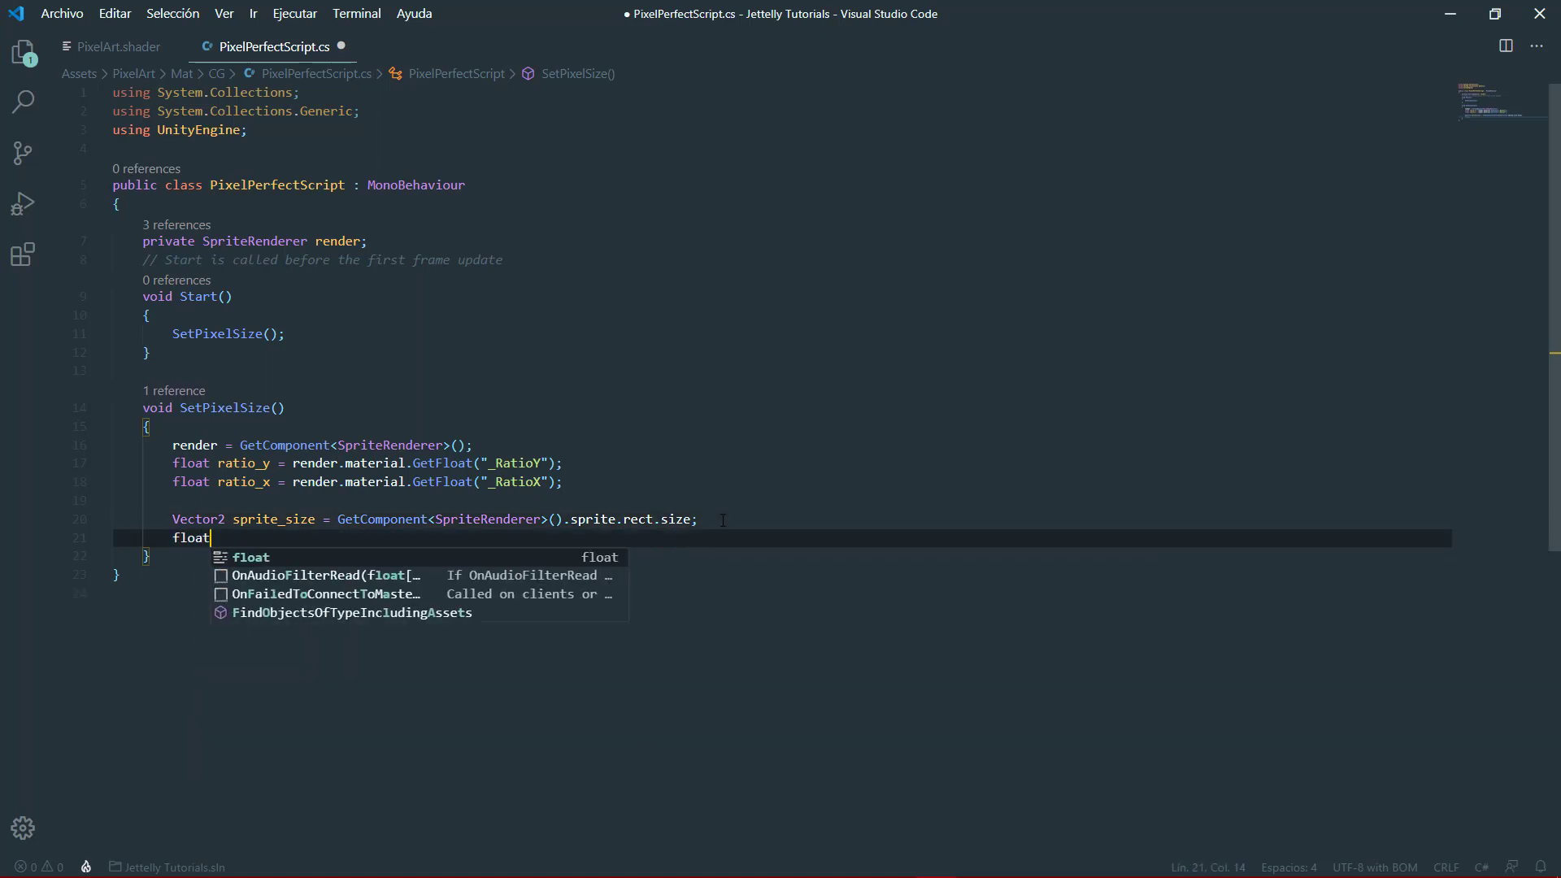
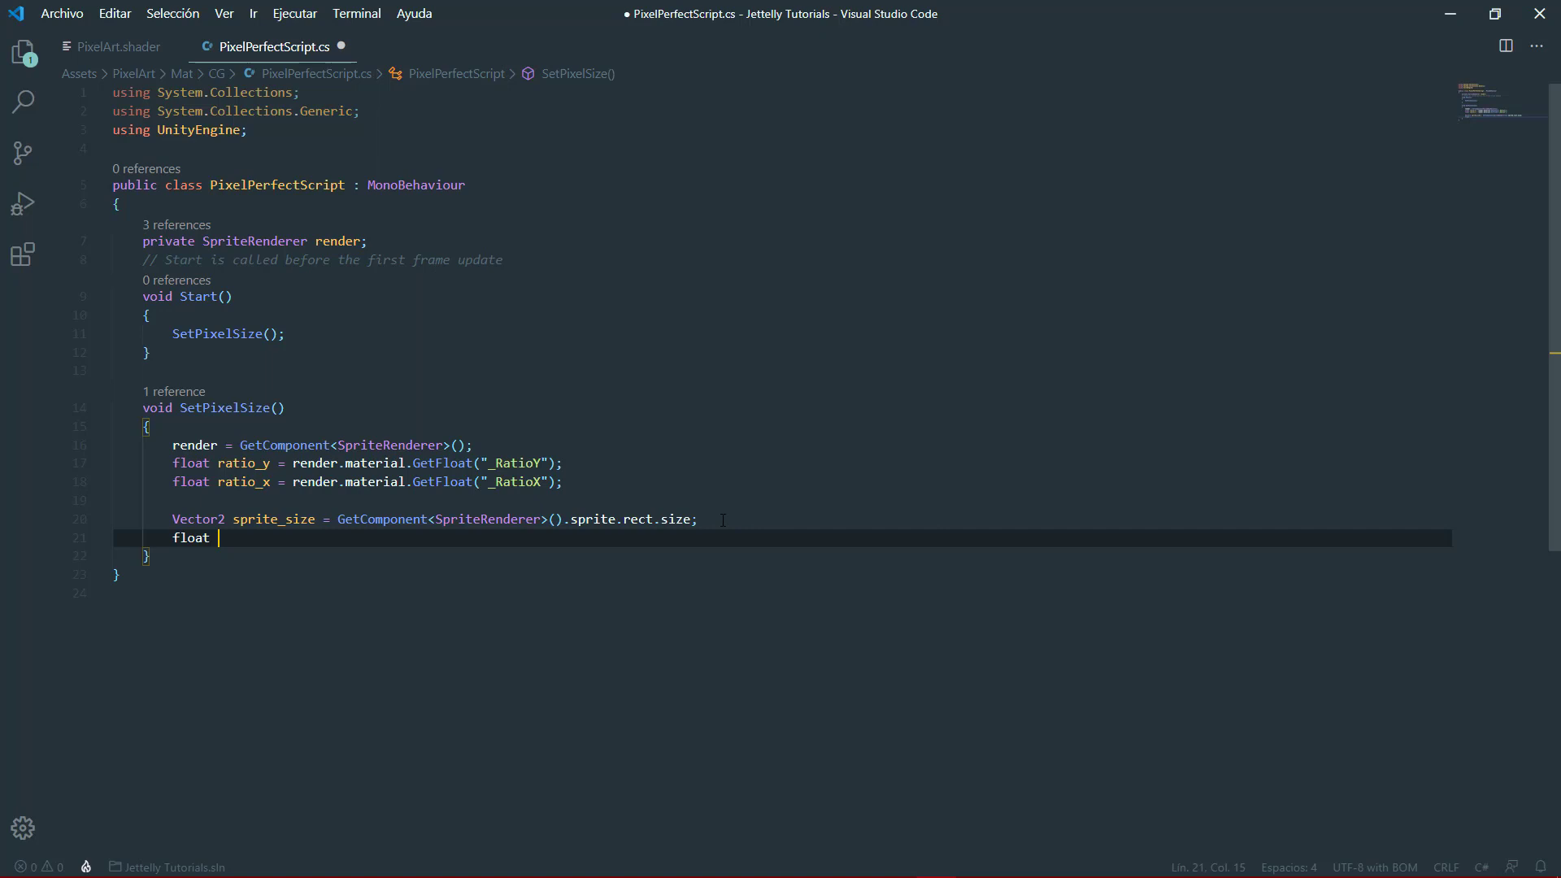
- Declare sprite_x and sprite_y as sprite_size.x and .y divided by 200, with a 'Pixels Per Unit' comment
text(sprite_x)
text( = sp)
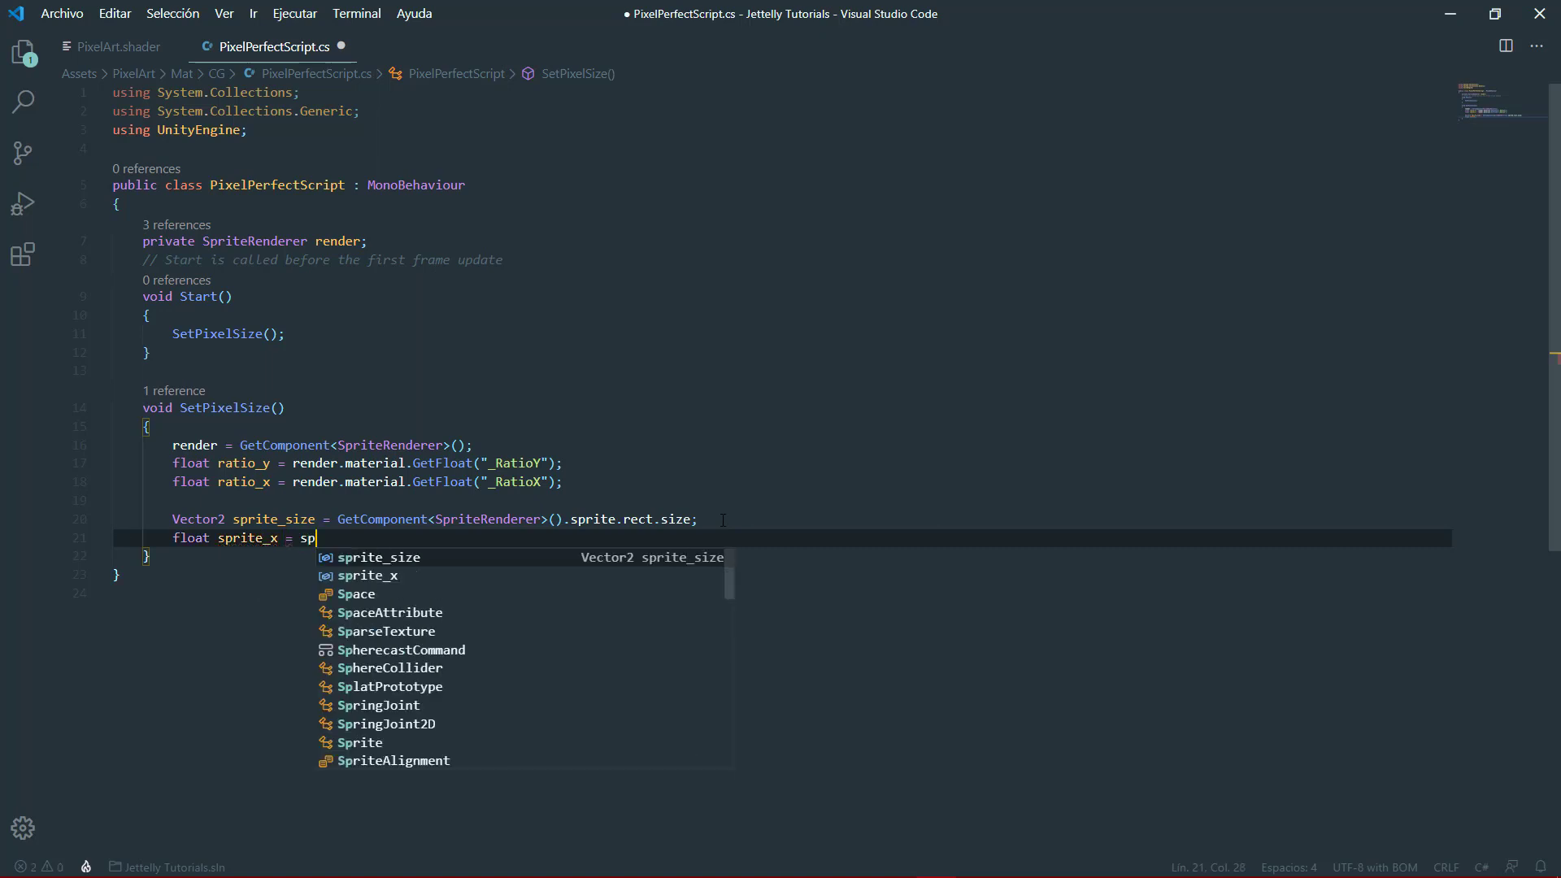
key(Tab)
text(.x )
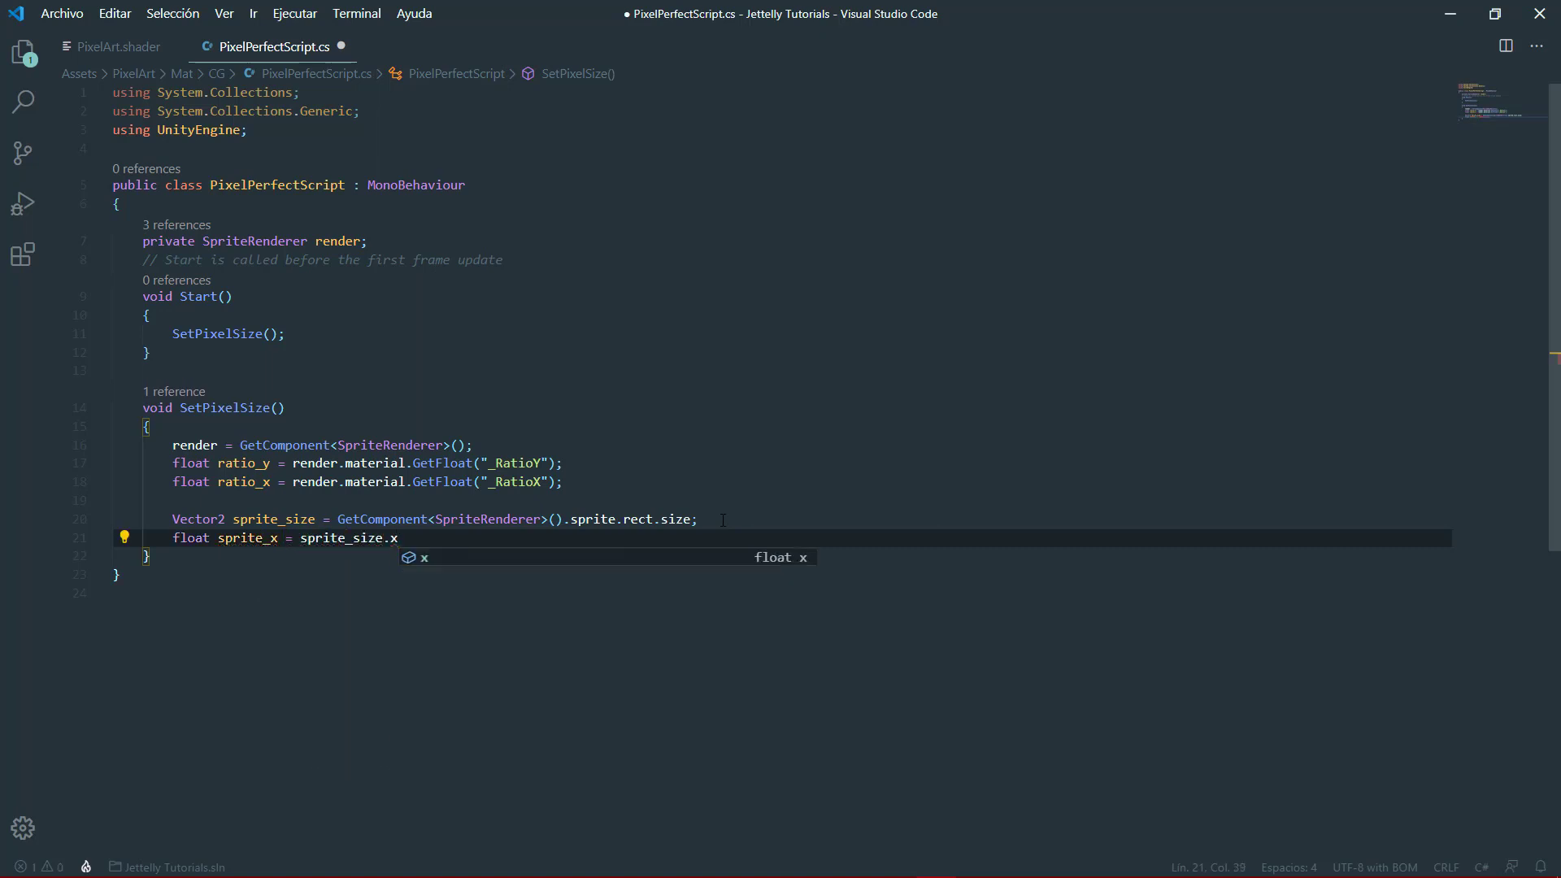
text(/ 200;)
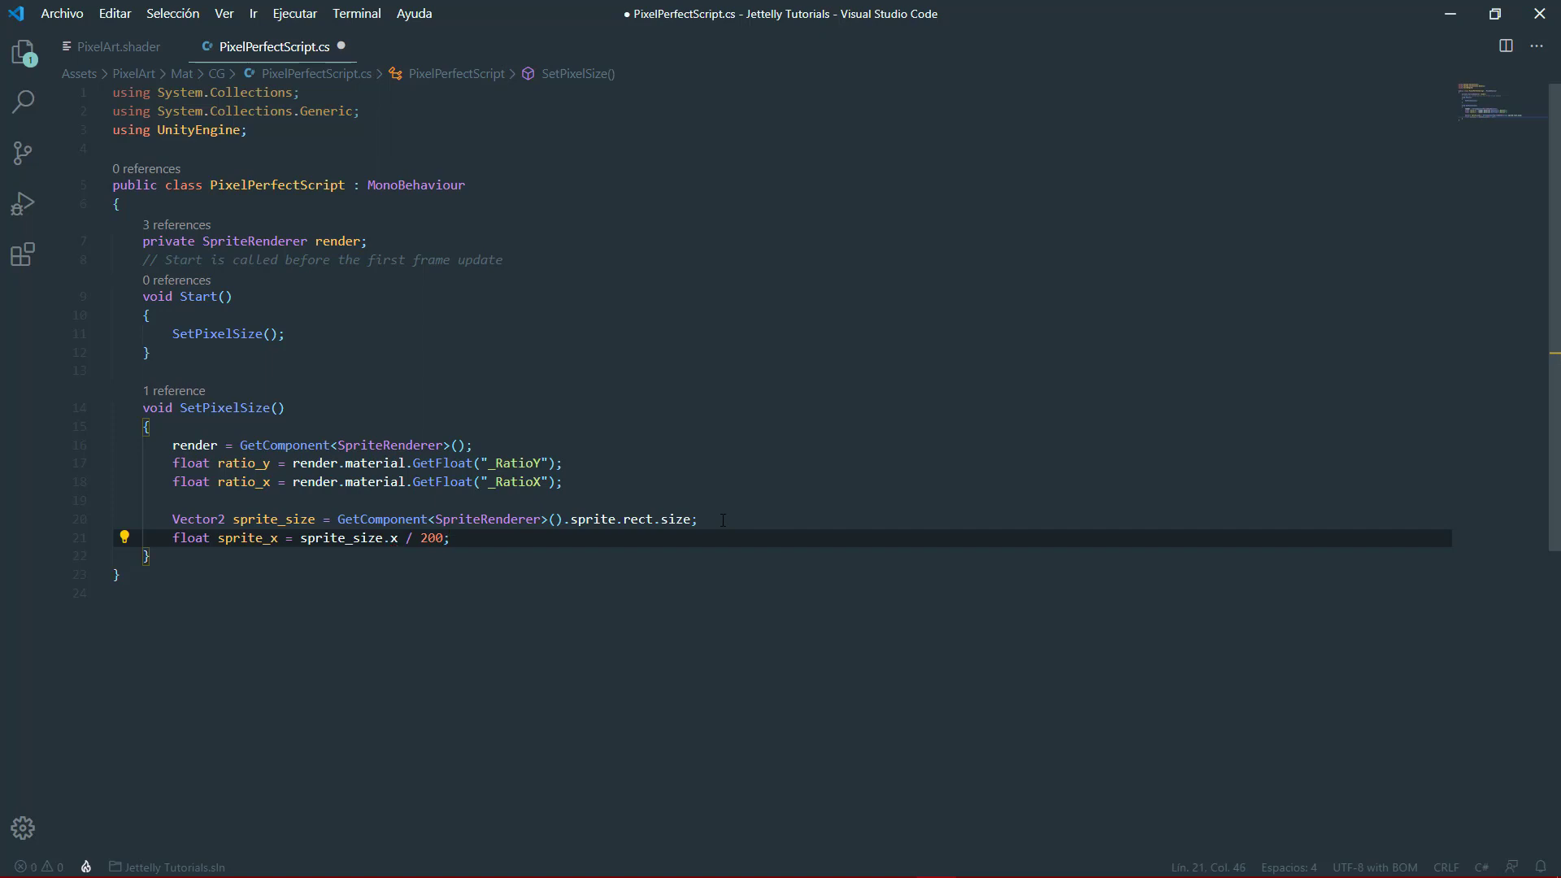
key(Return)
text(float sprit)
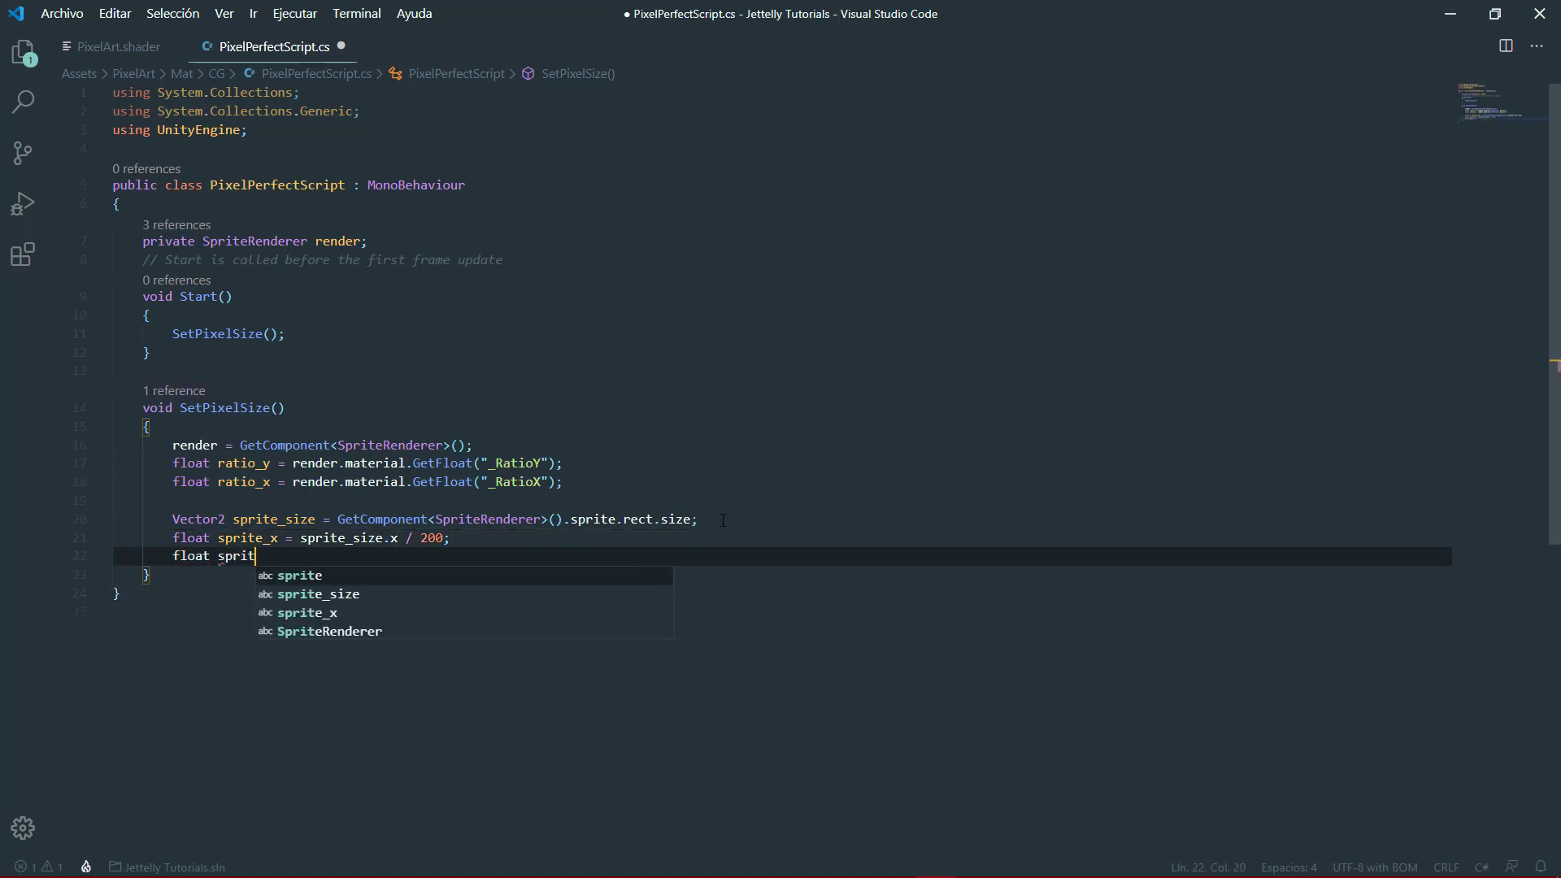
text(e_y = )
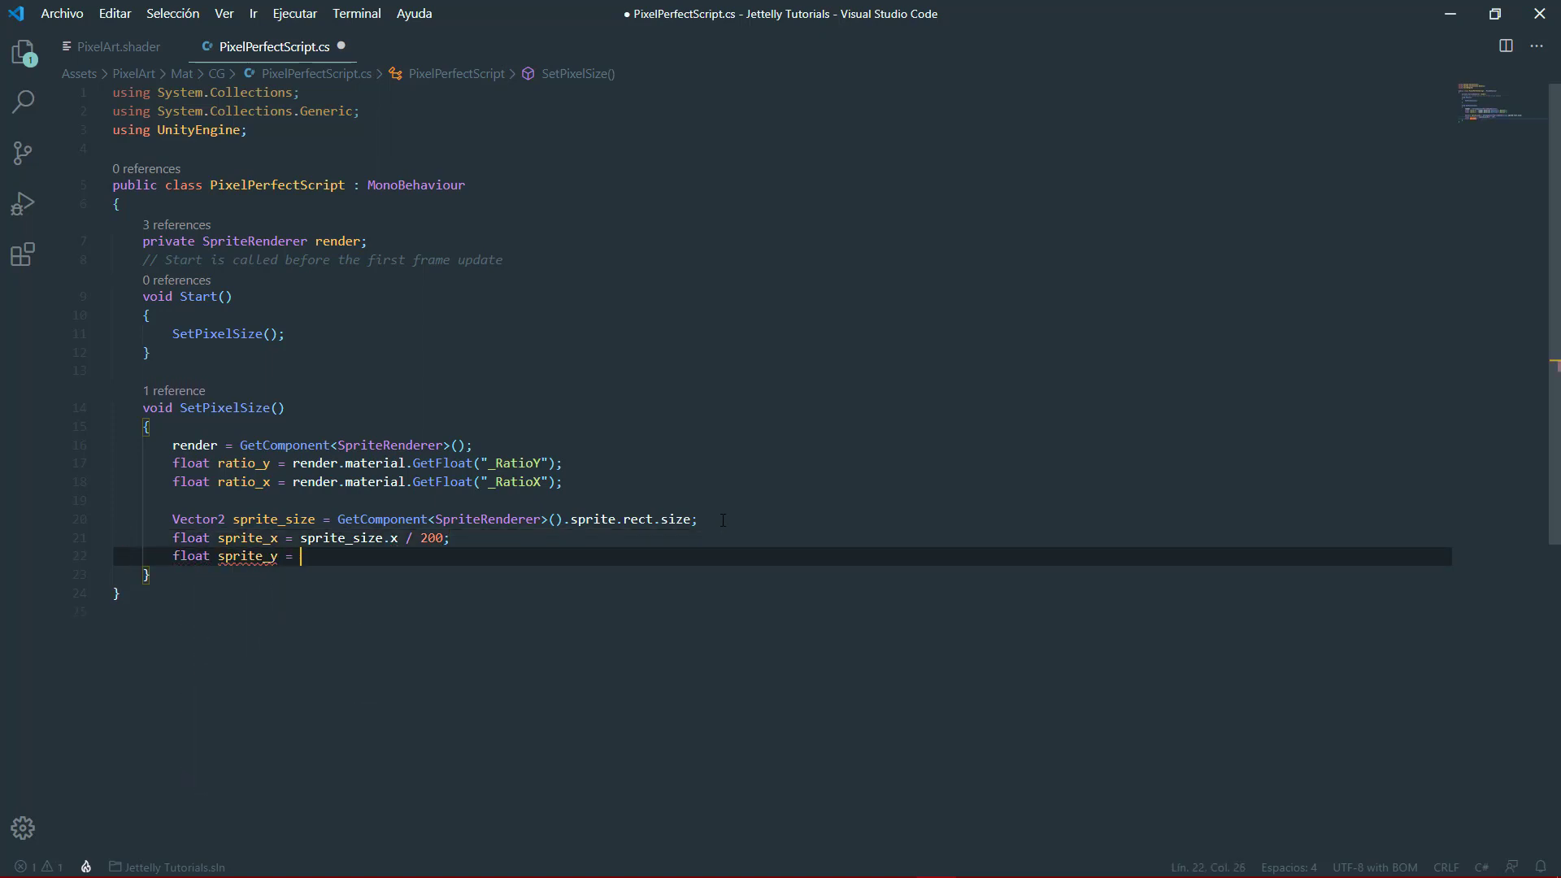
text(sprite_size.y)
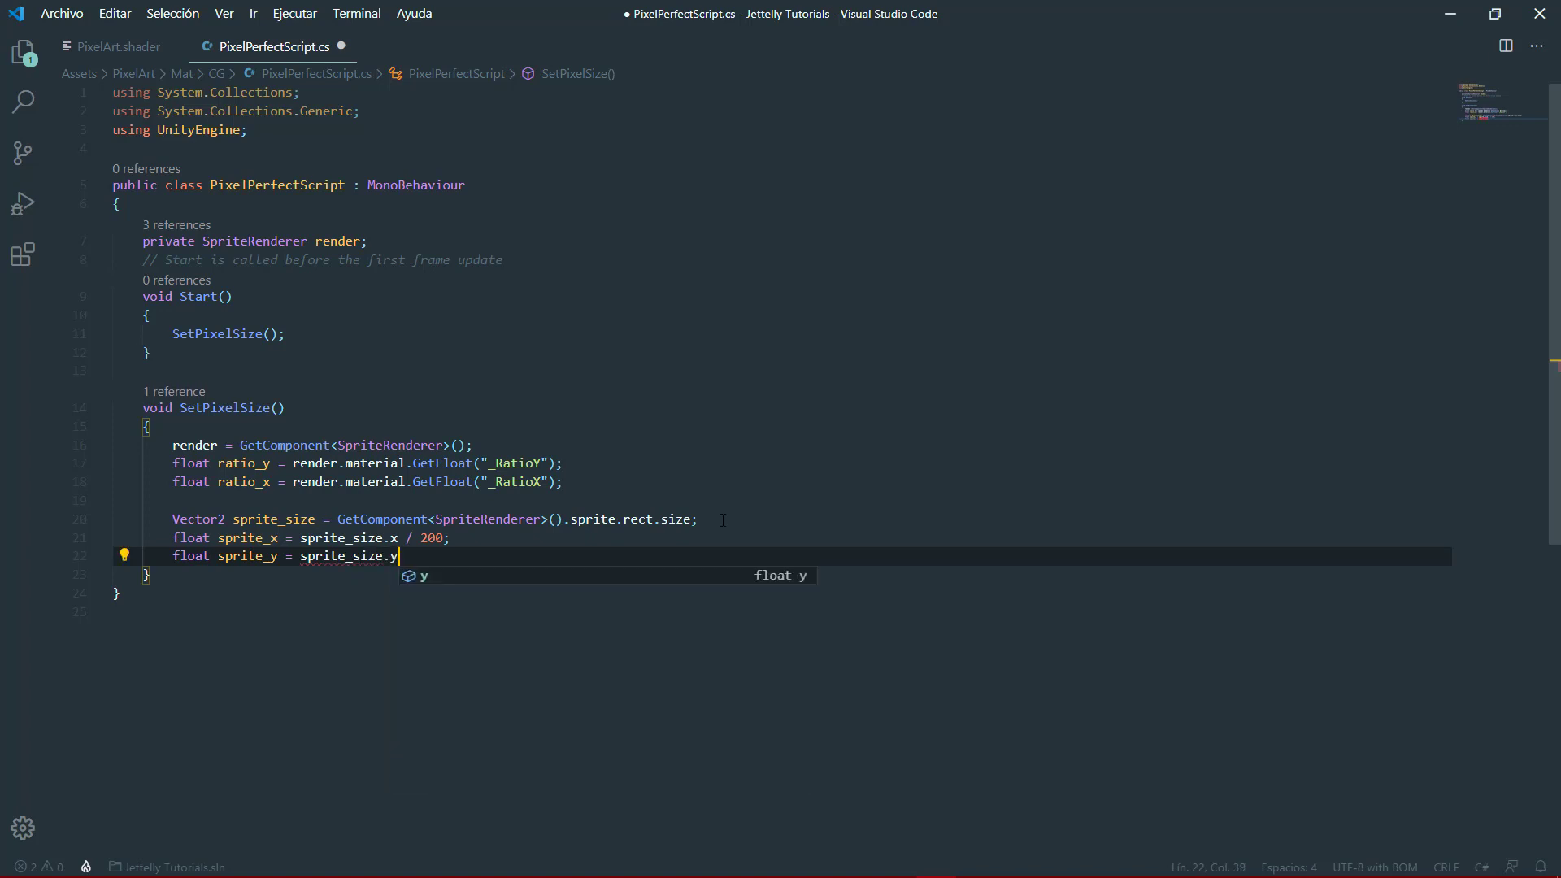
text( / 200;)
click(483, 544)
text(// )
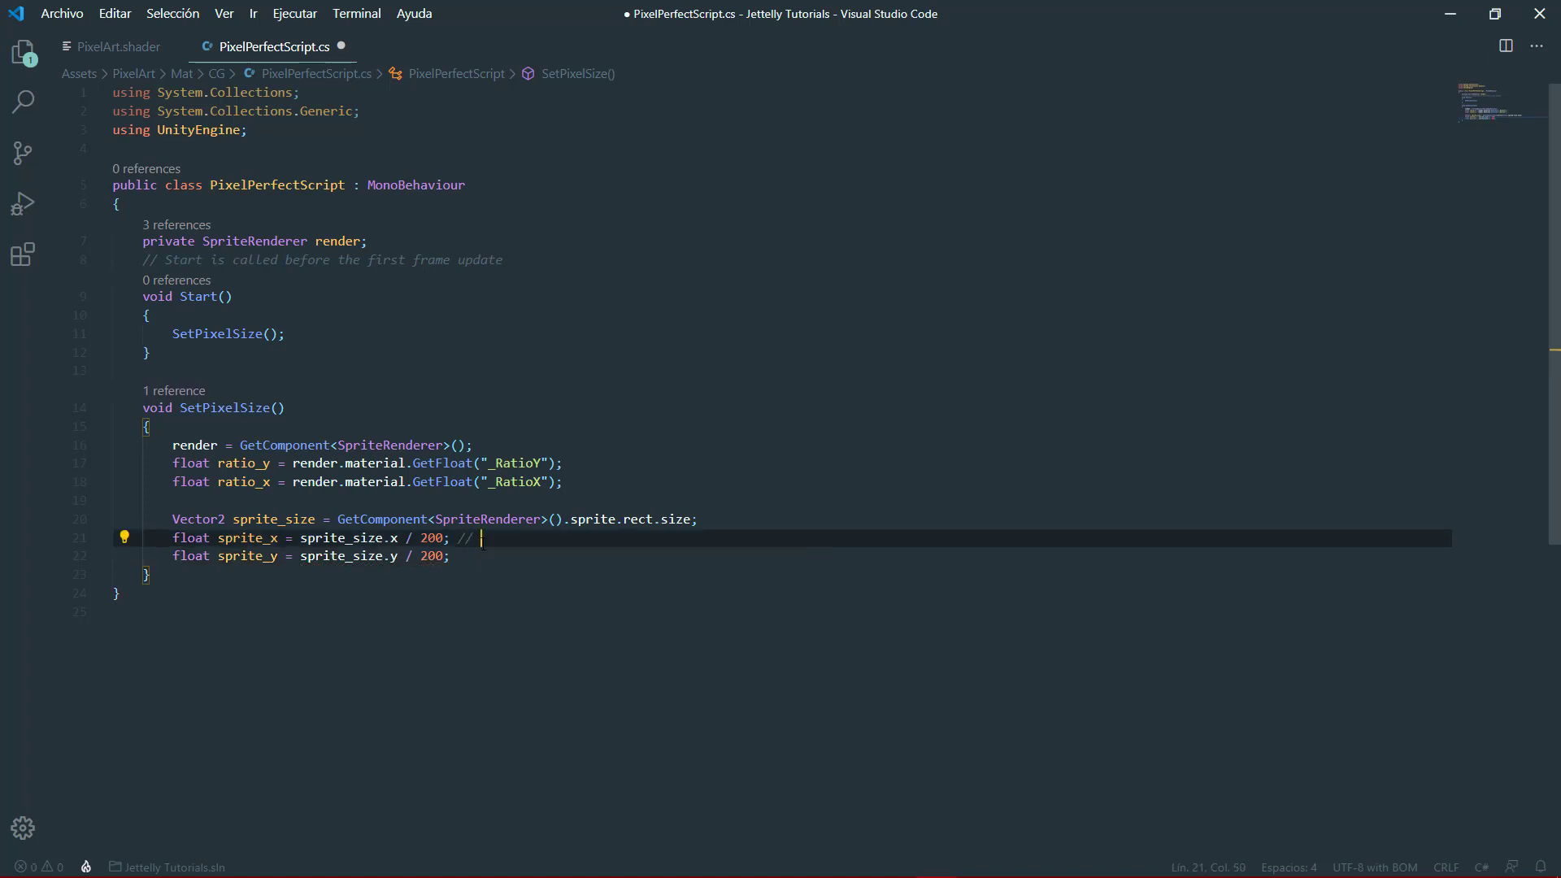
text(Pixels Pe)
text(r Unit)
click(721, 524)
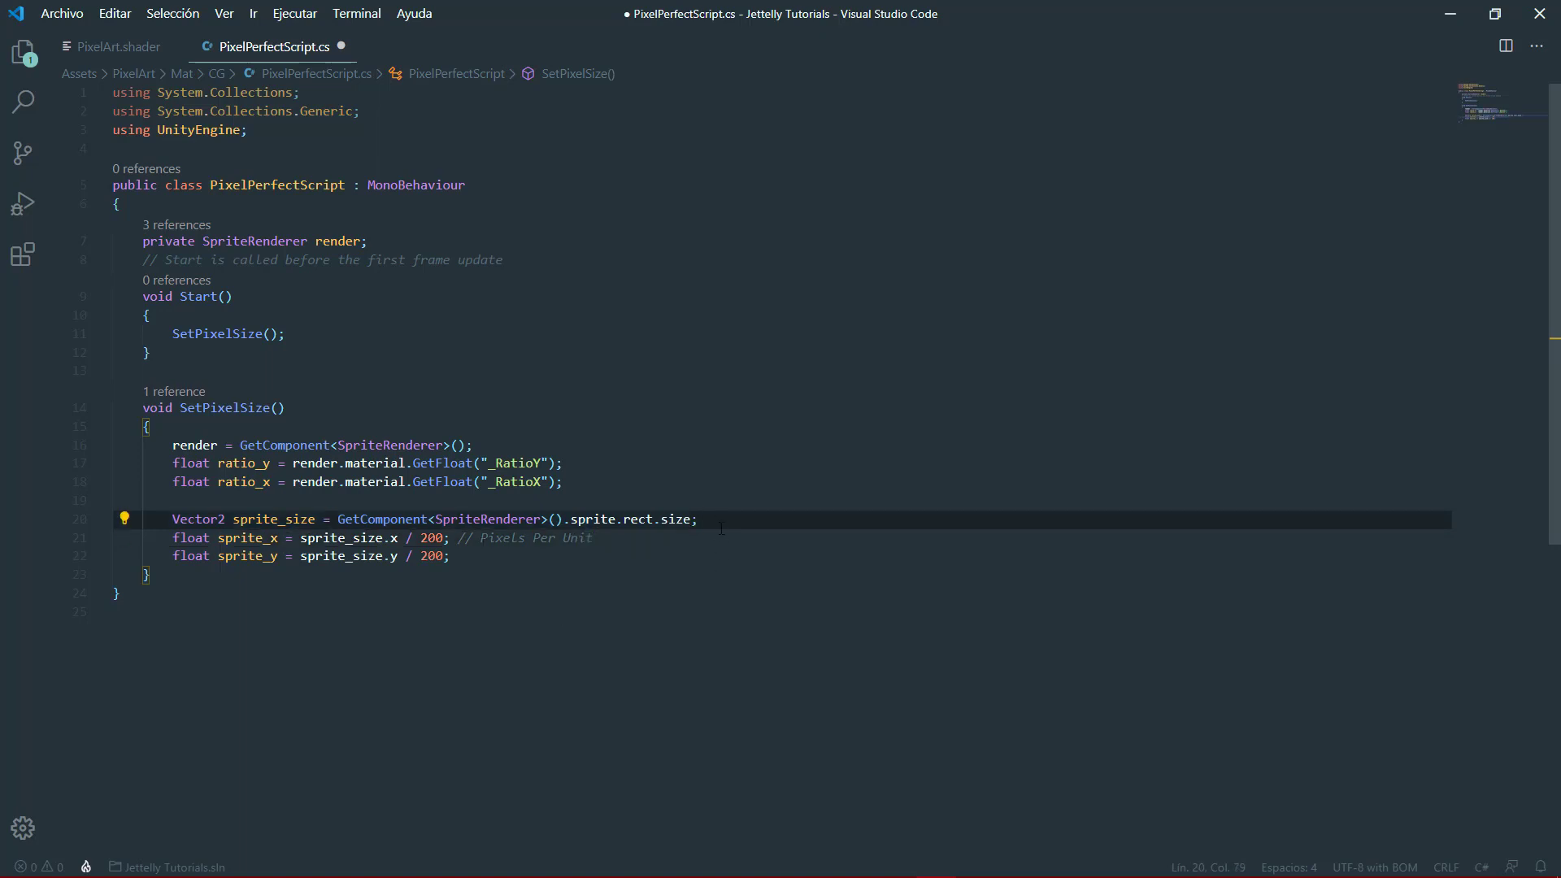
click(607, 552)
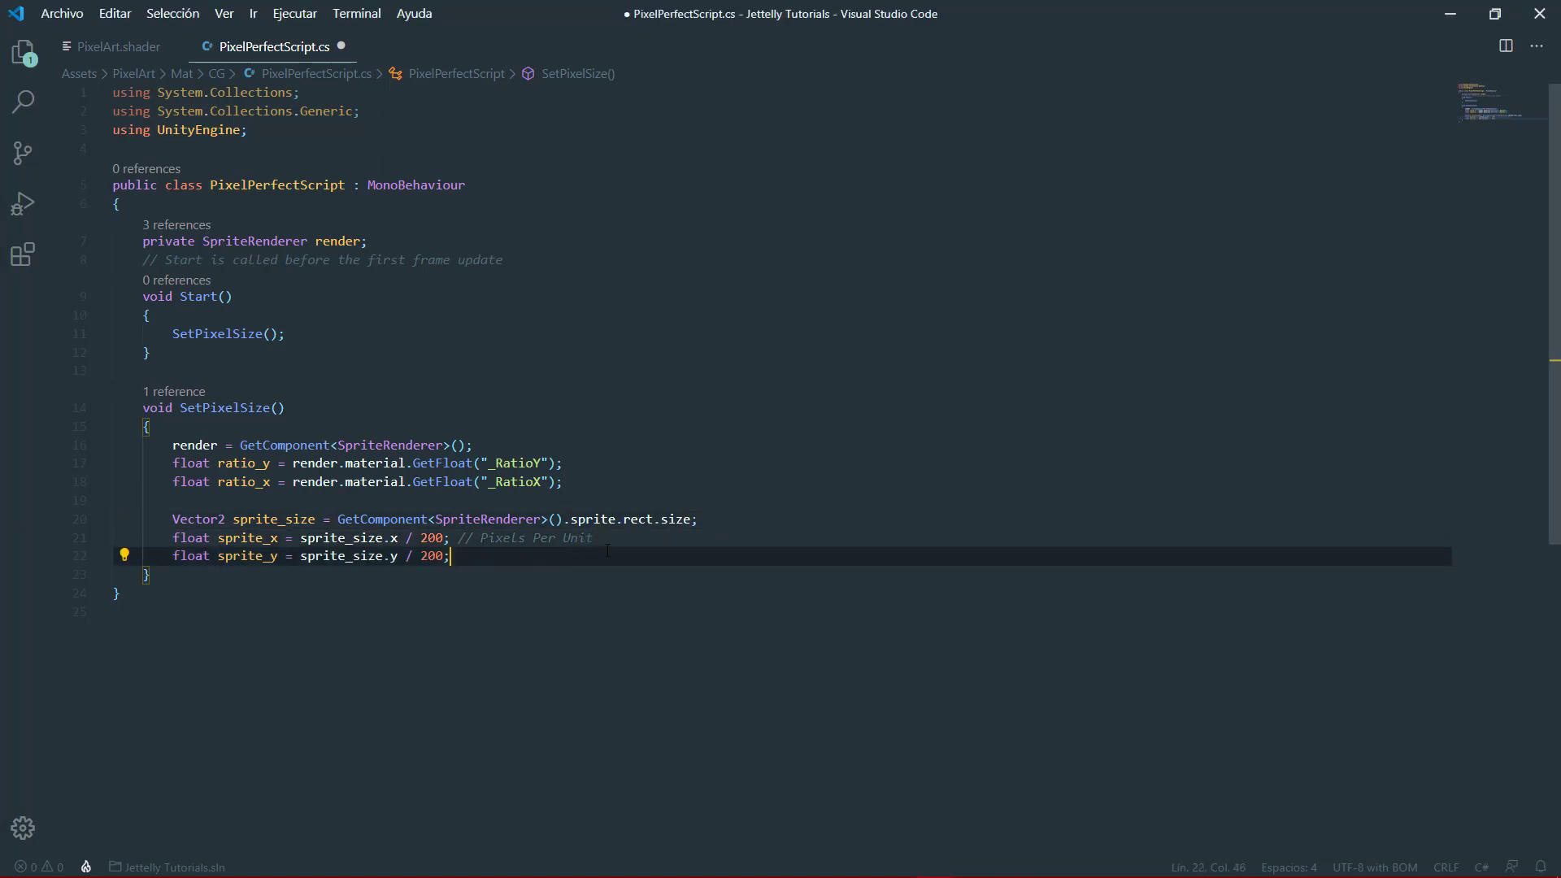
- Add lines dividing ratio_y by sprite_y and ratio_x by sprite_x
key(Return)
key(Return)
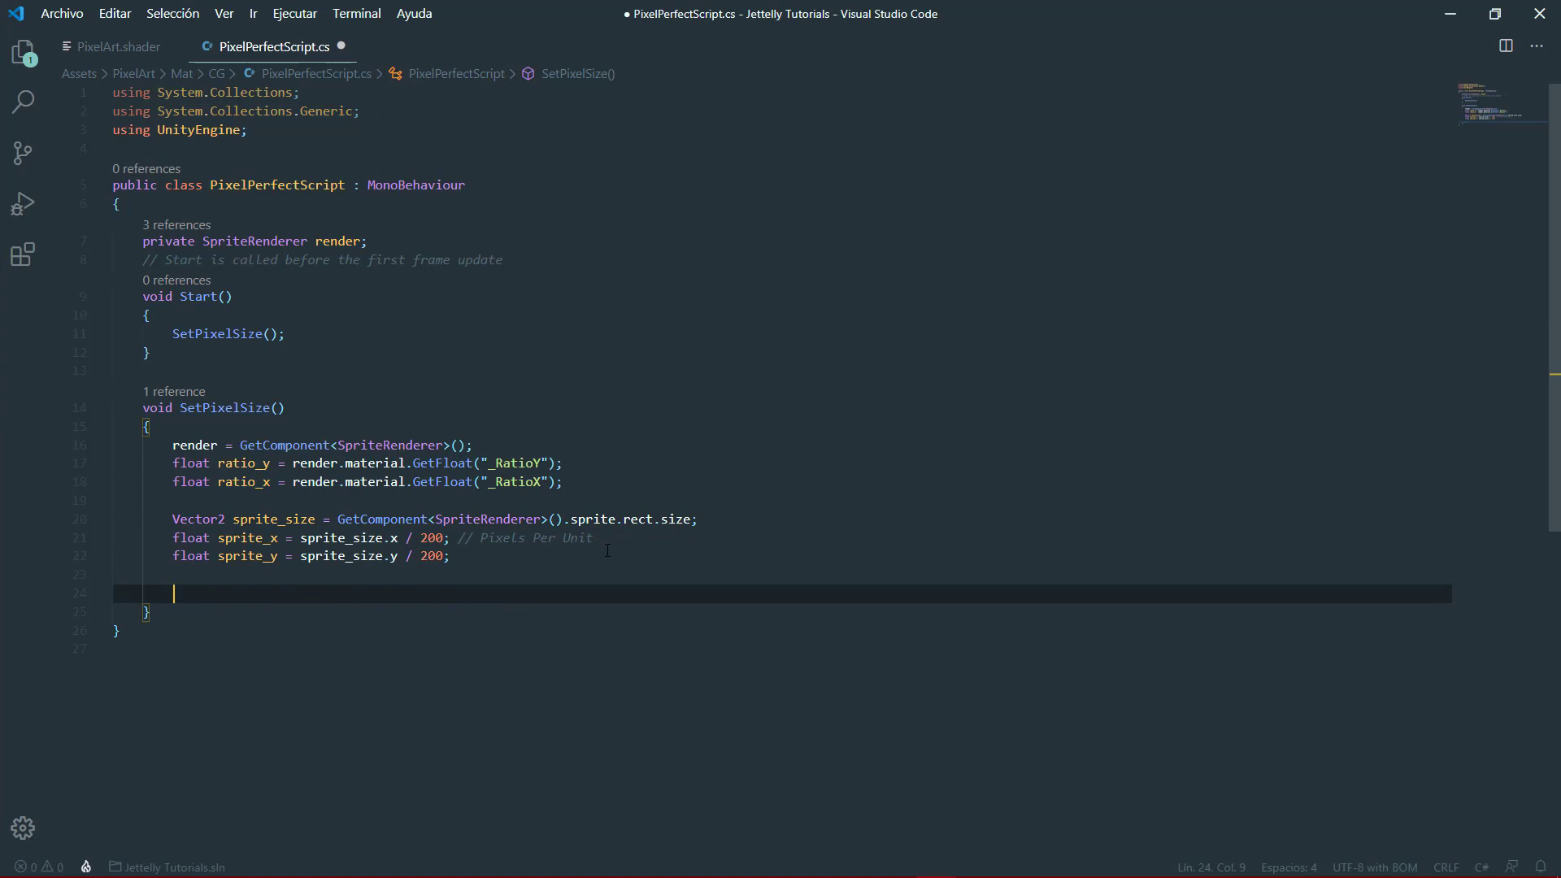
text(ratio_y)
text( /= )
text(sprit)
key(Down)
key(Down)
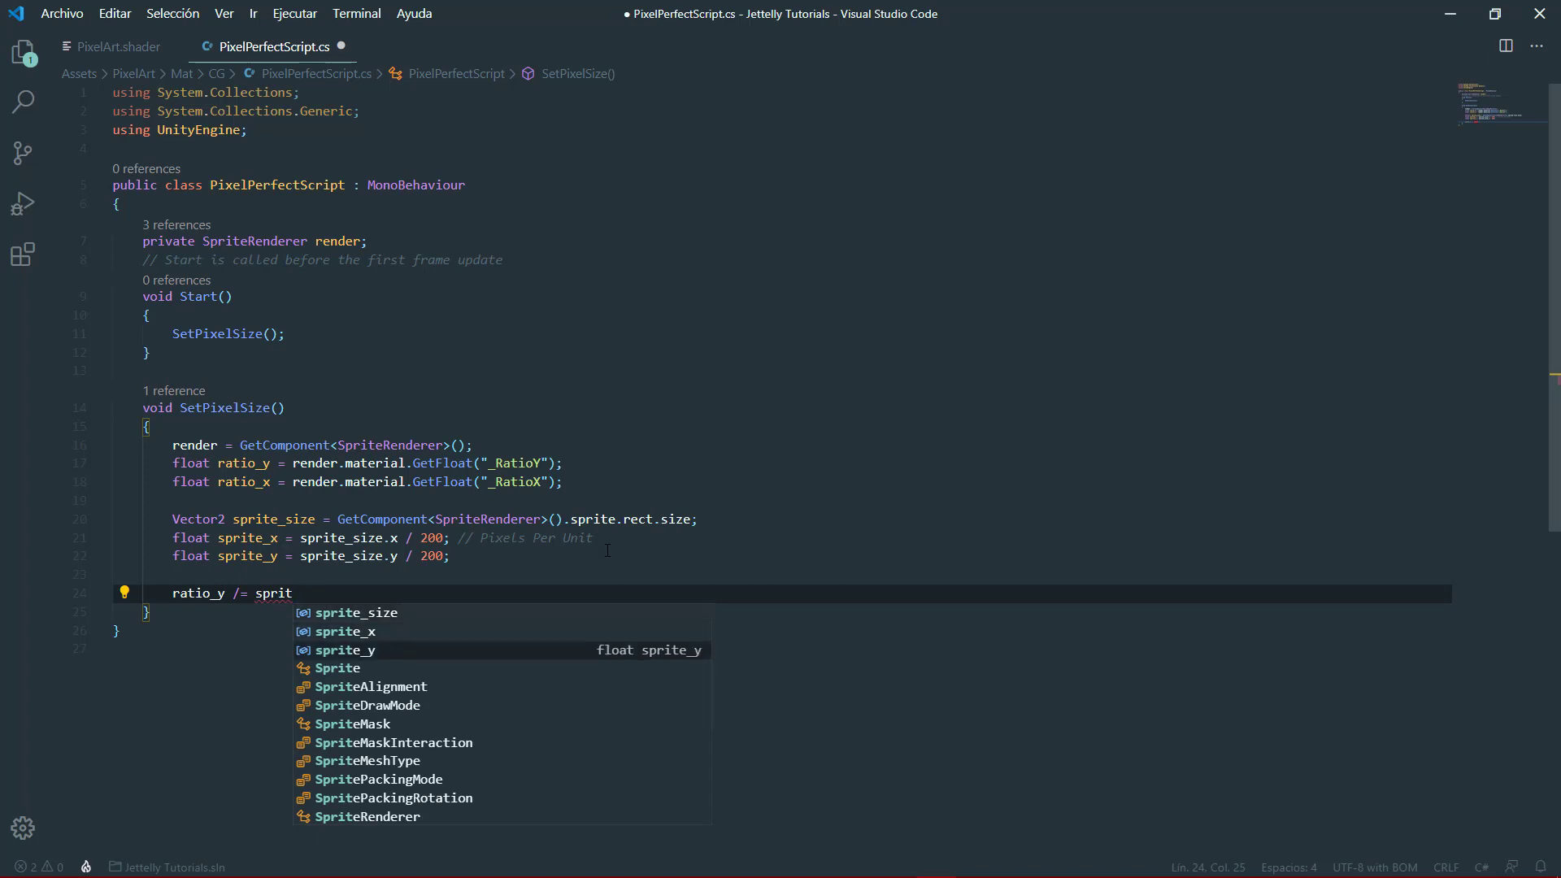
key(Return)
text(;)
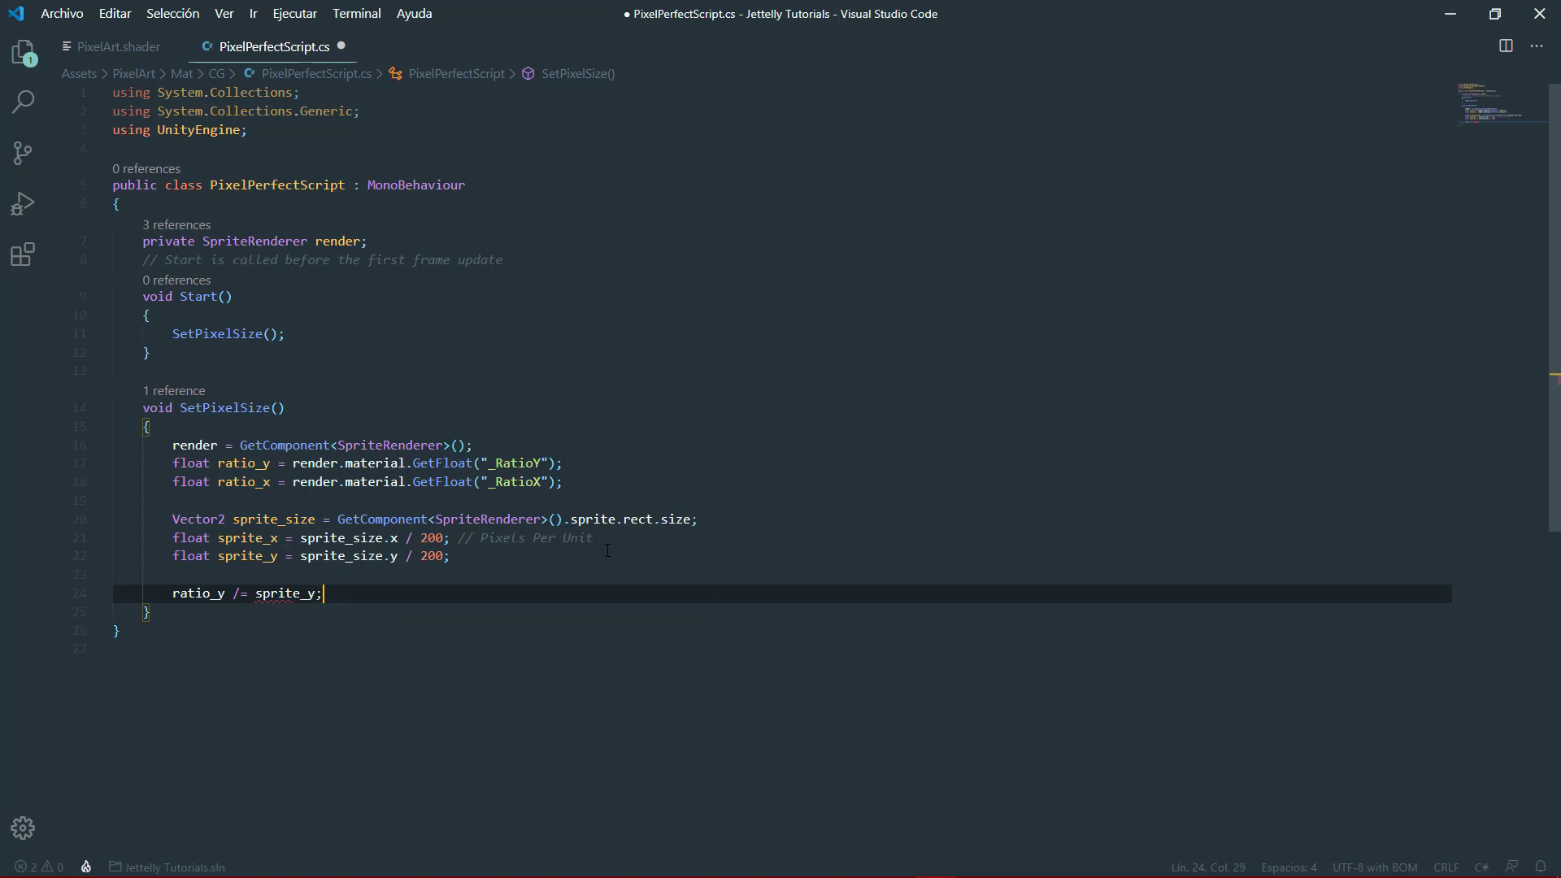
key(Return)
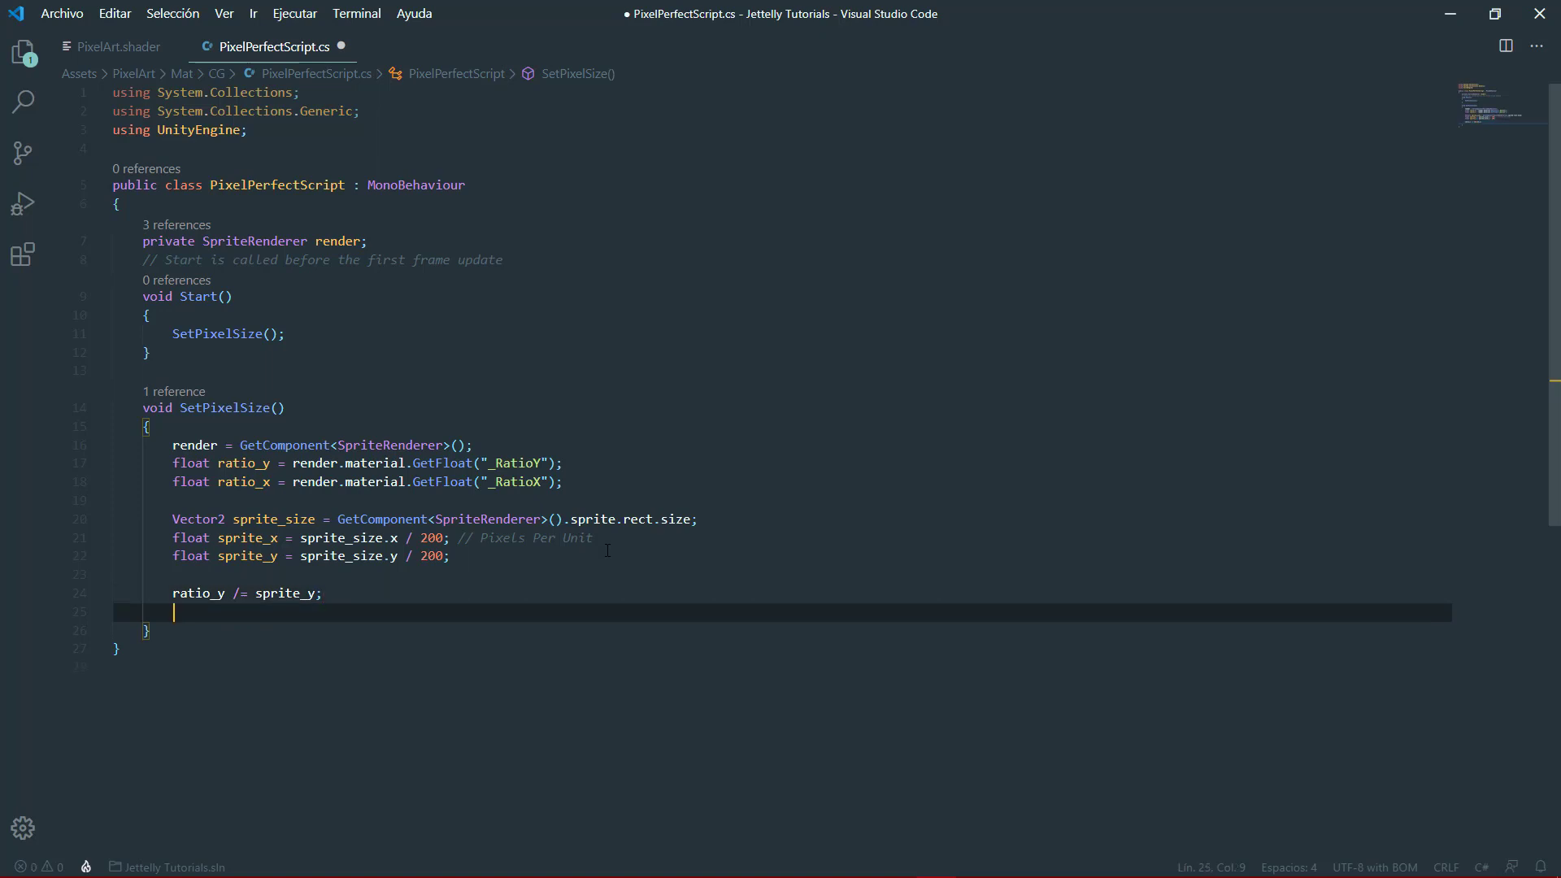
text(ratio)
key(Down)
key(Return)
key(BackSpace)
text(x )
text(/= sprit)
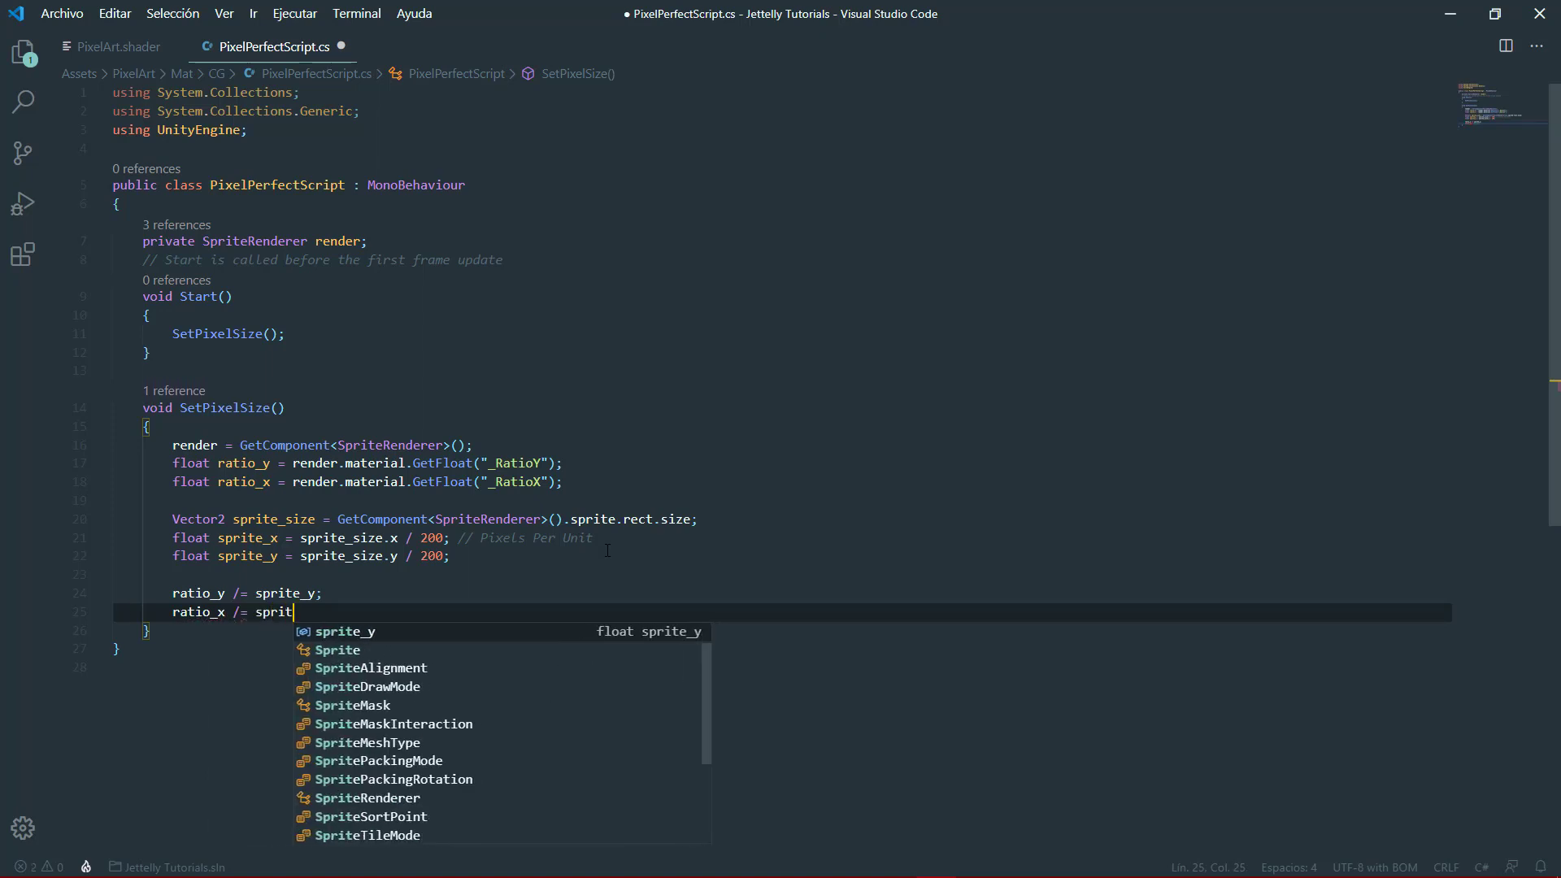
text(e_x)
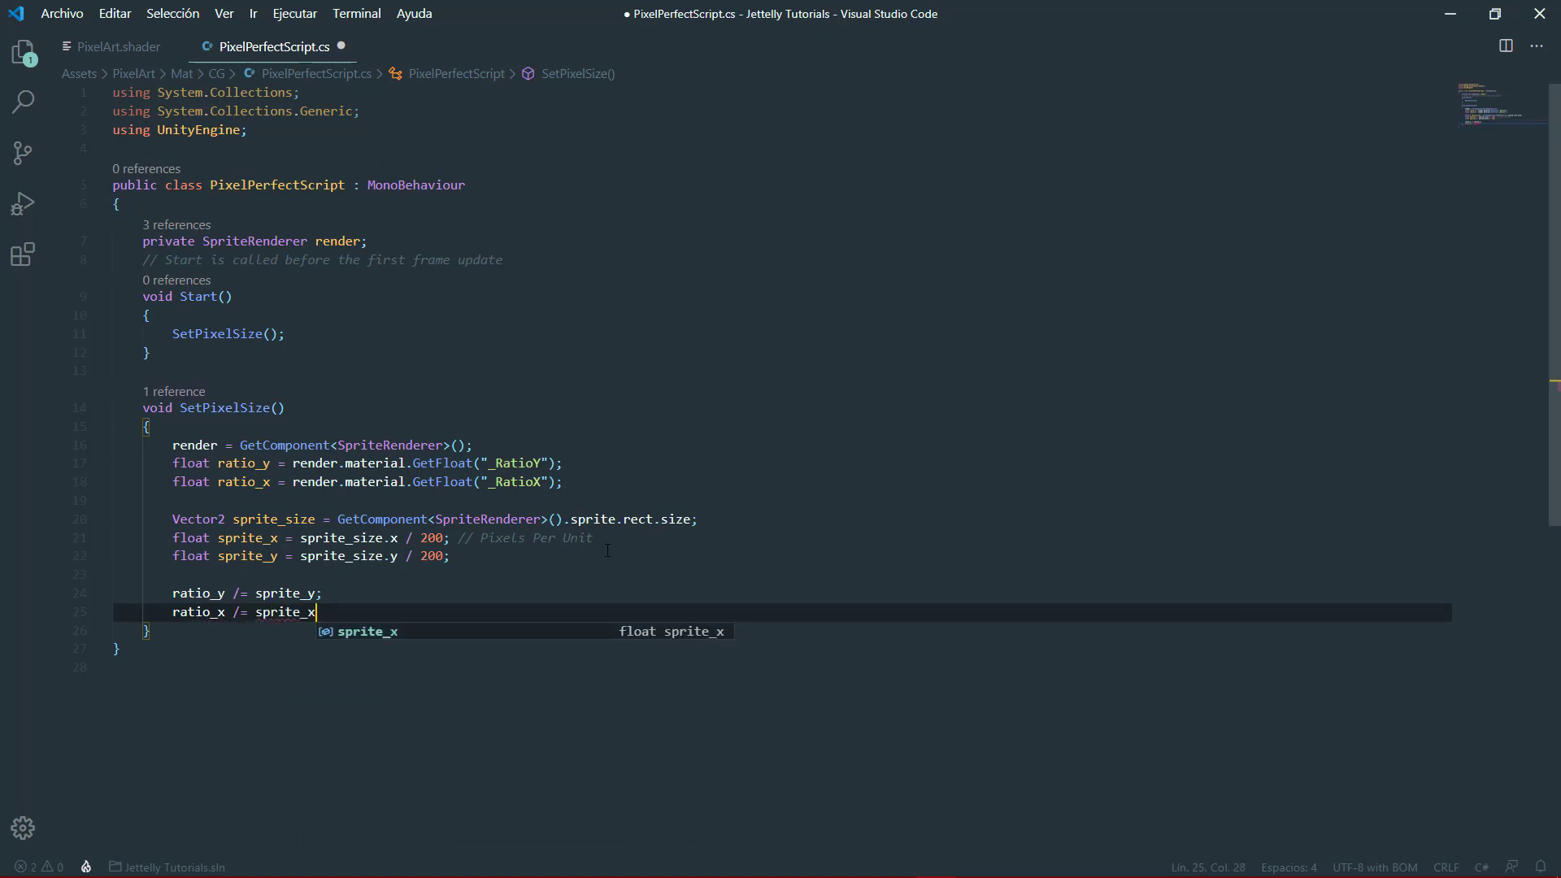
text(;)
scroll(607, 550, down, 2)
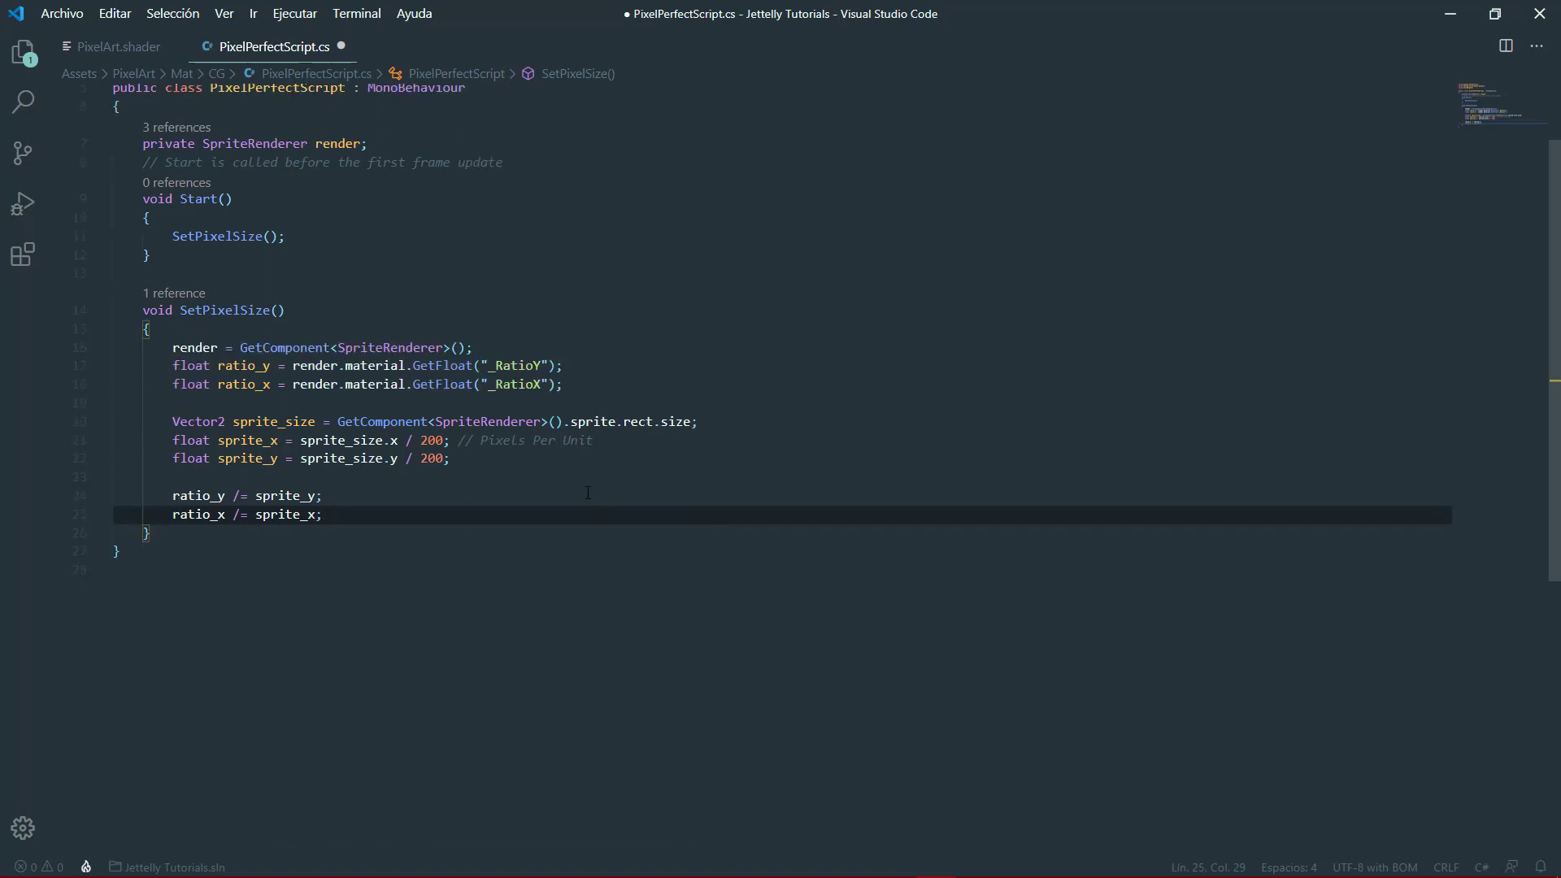
- Write render.material.SetFloat("_RatioY", ratio_y); to pass ratio_y to the material
key(Return)
key(Return)
text(render.ma)
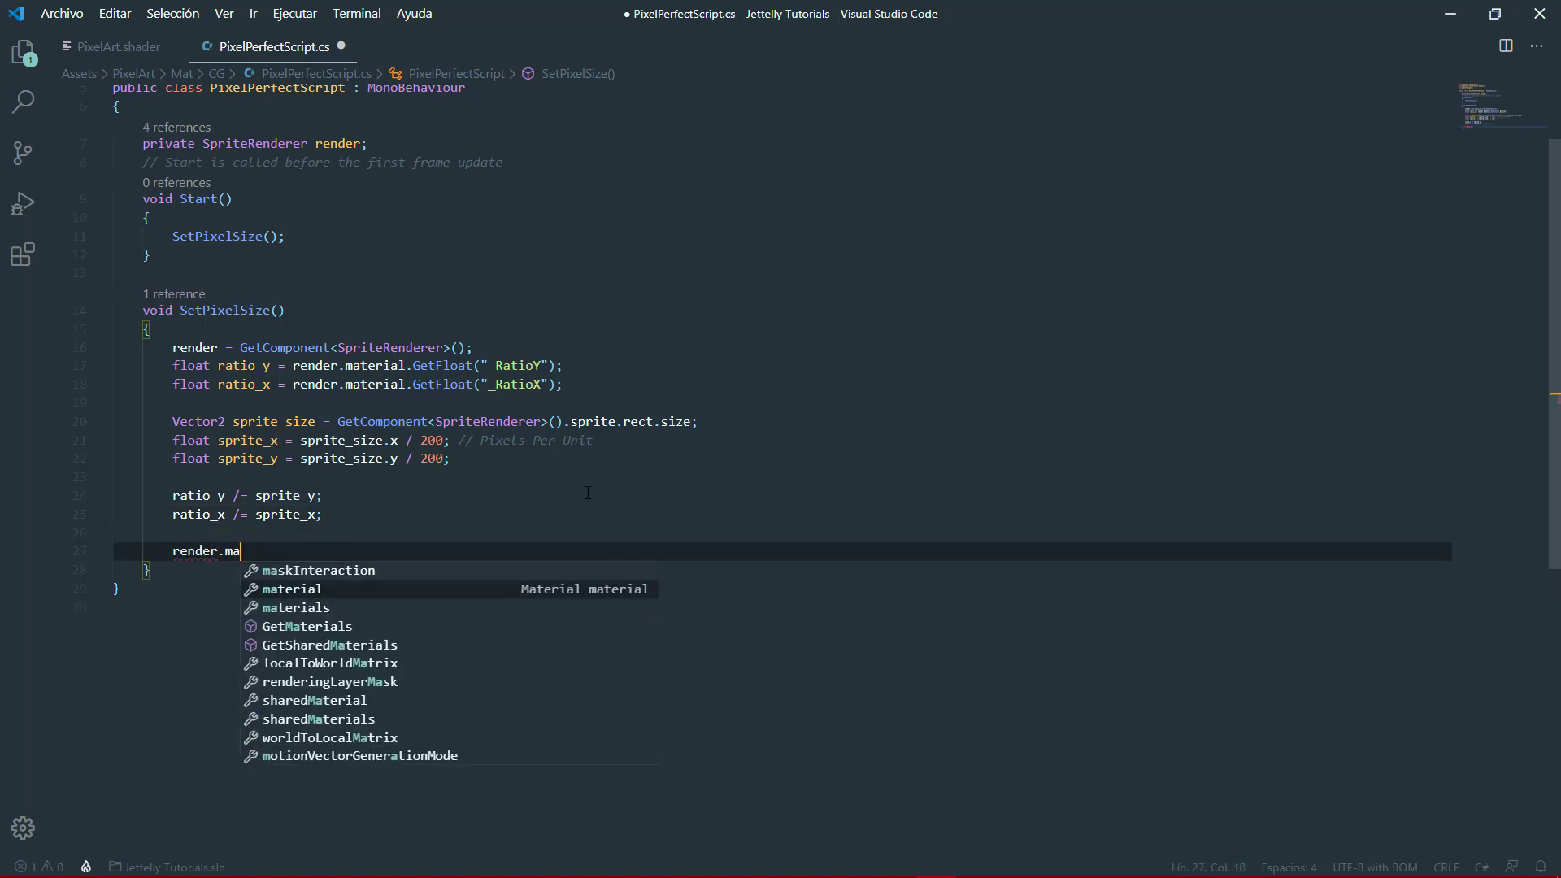
text(t)
key(Return)
text(.s)
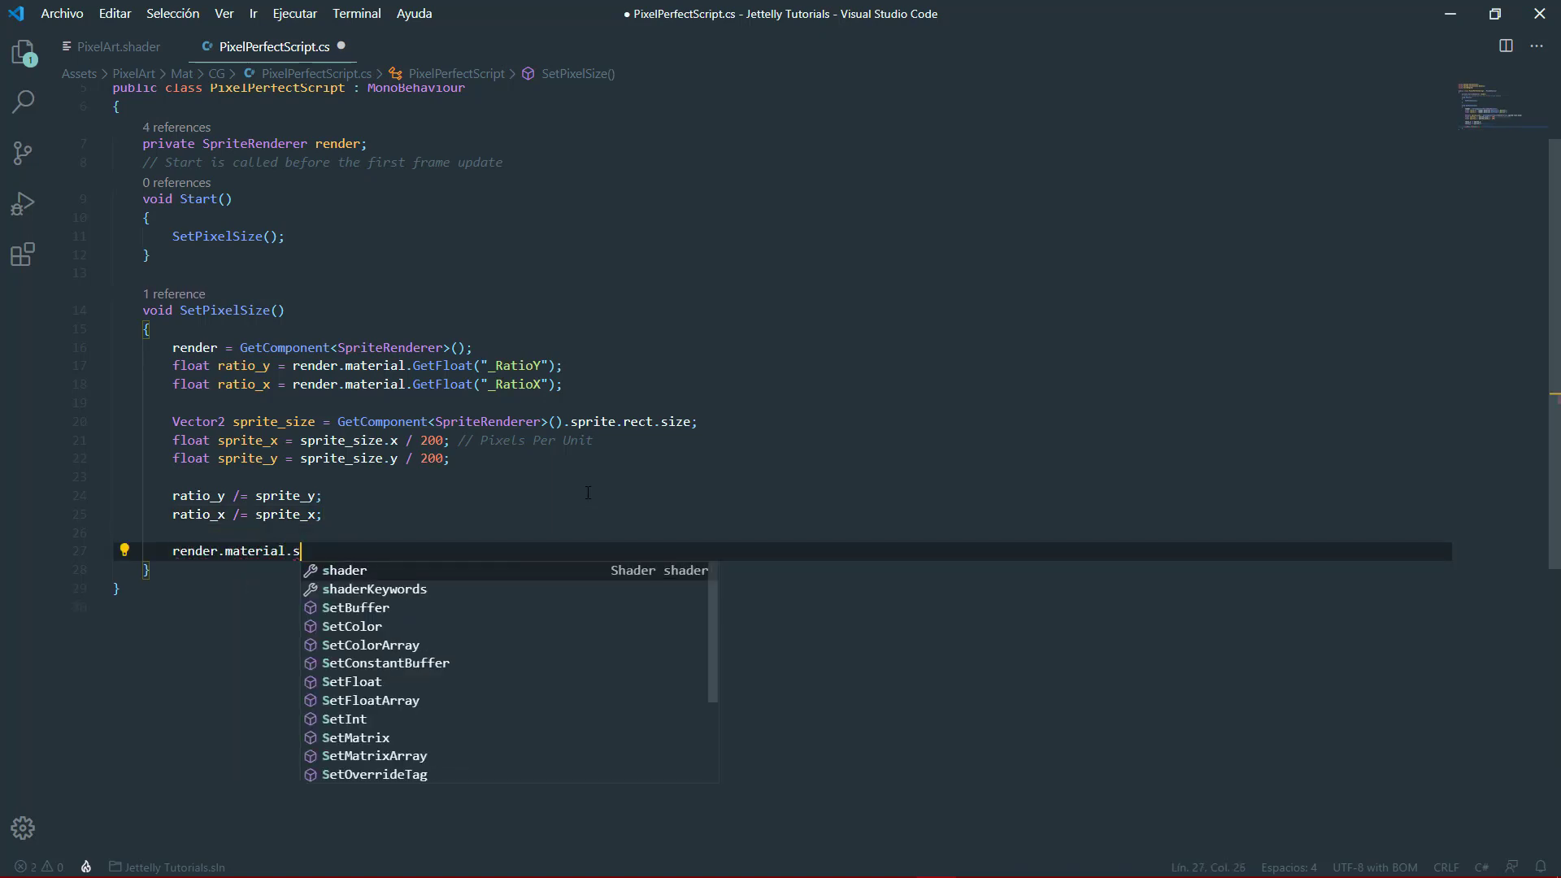
text(etf)
key(Return)
text(())
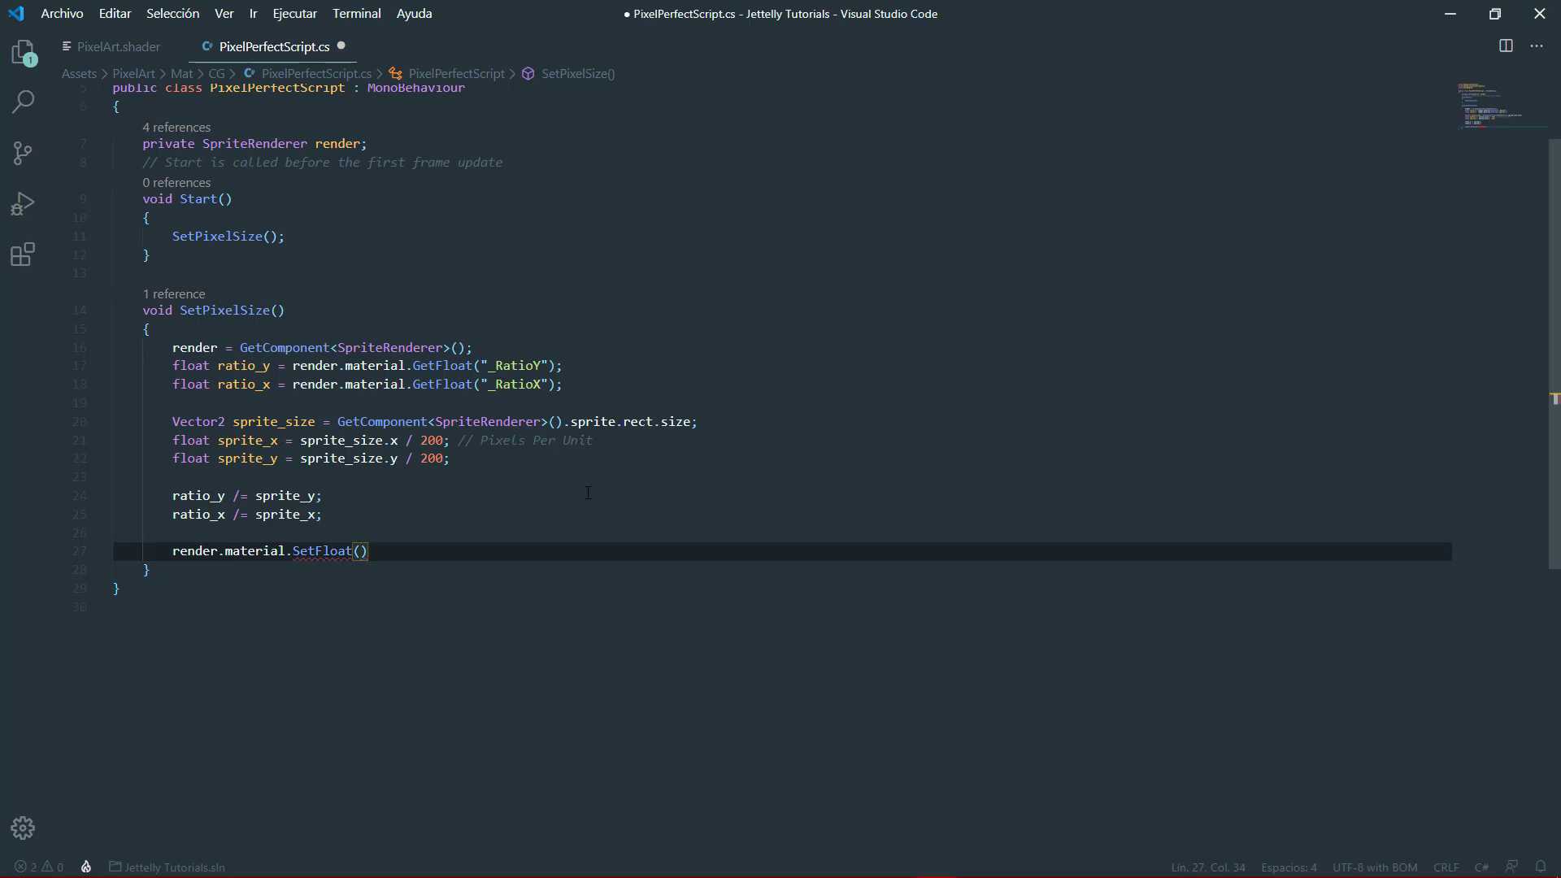
text("", ratio)
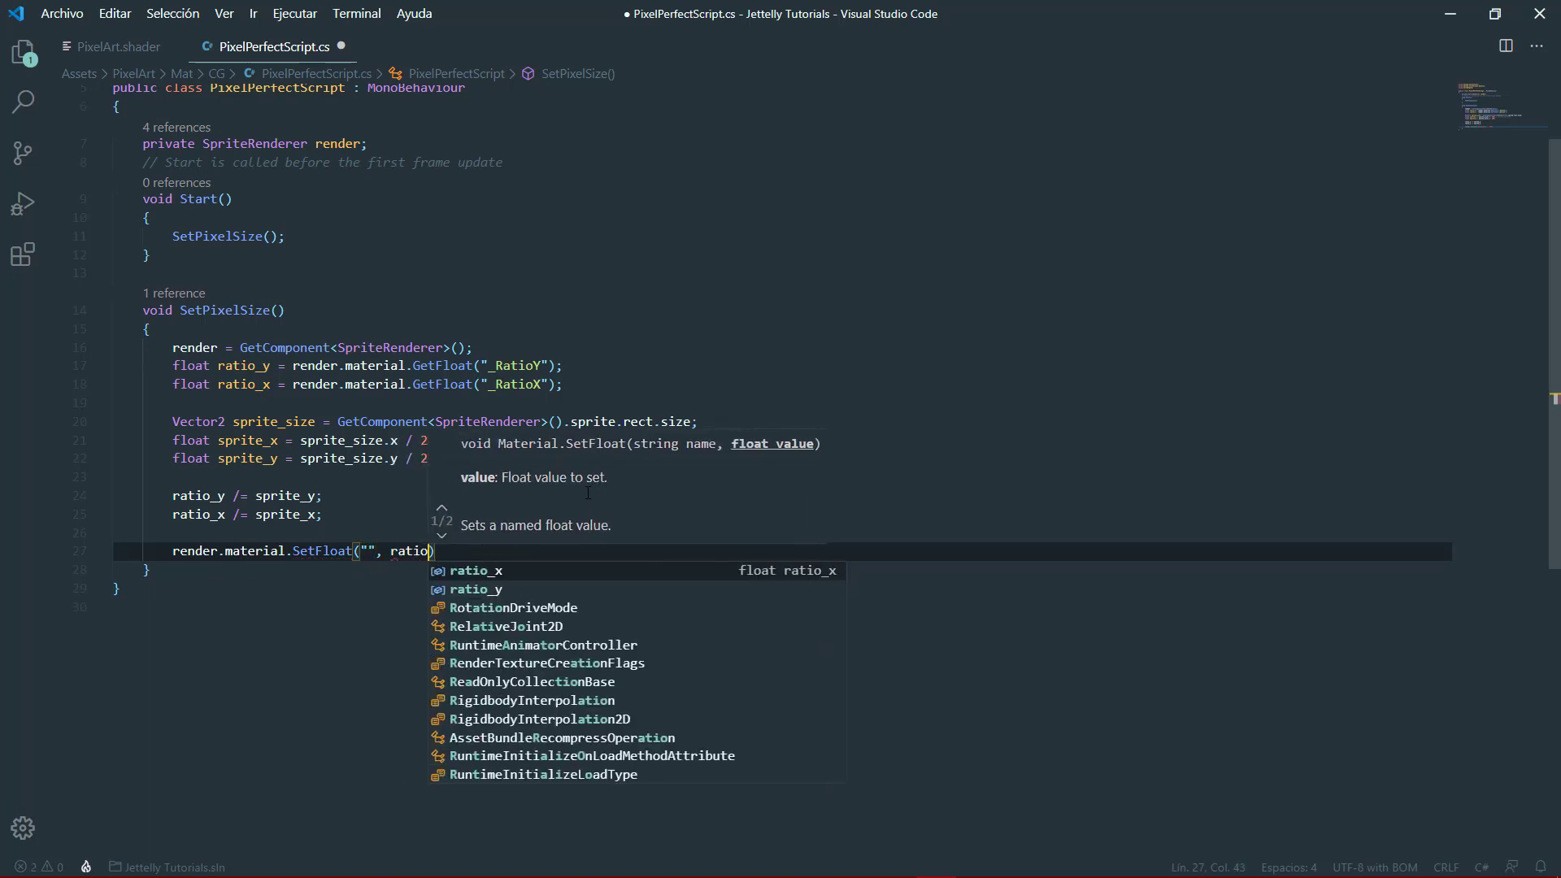
text(_y);)
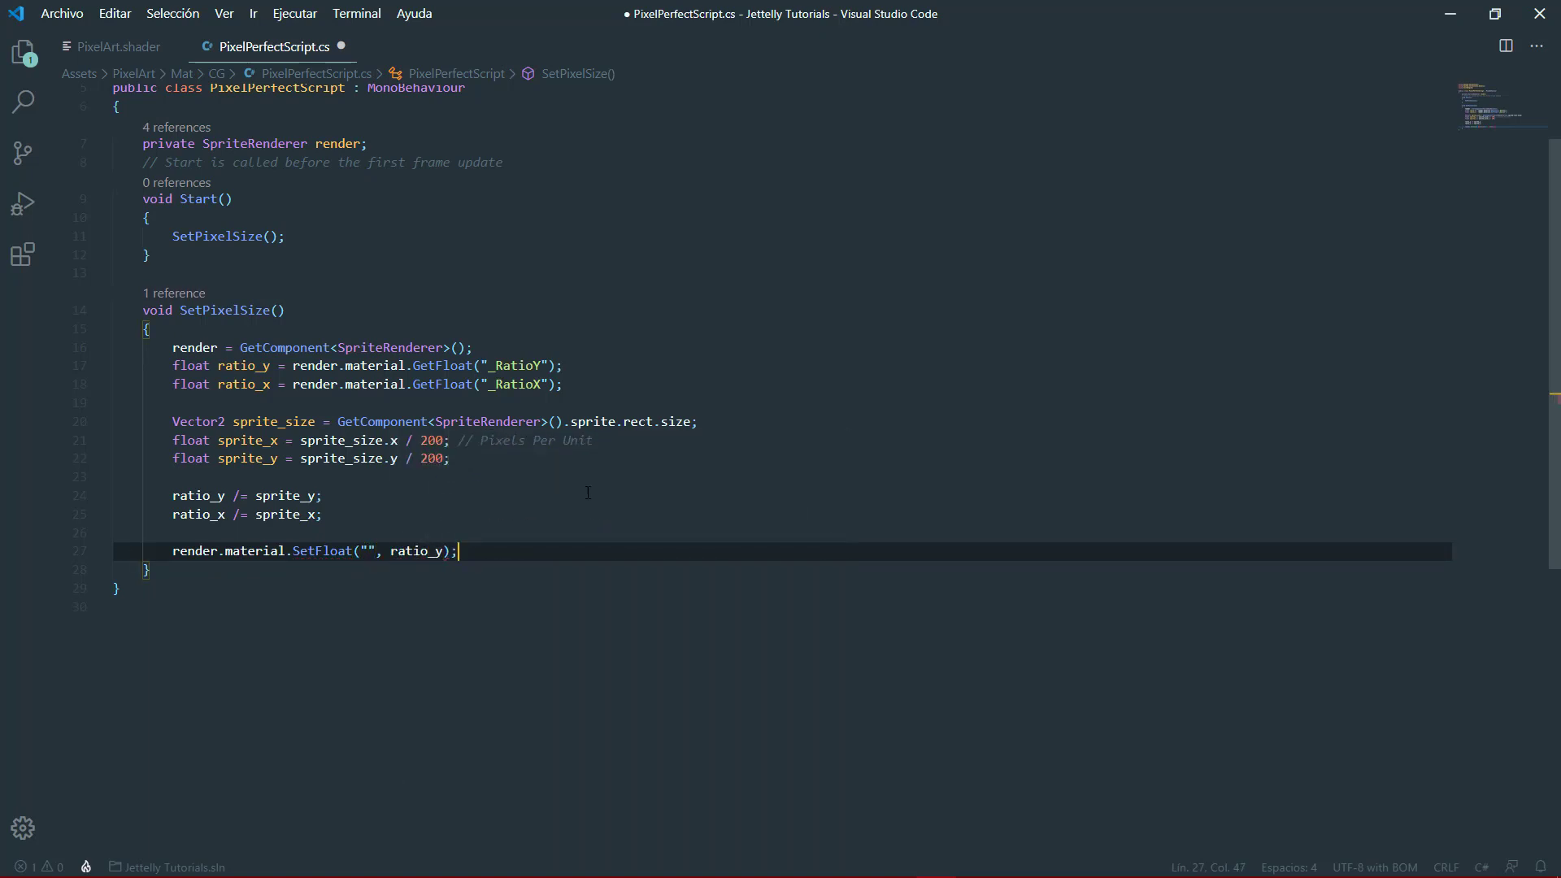
click(366, 551)
text(_Ratio)
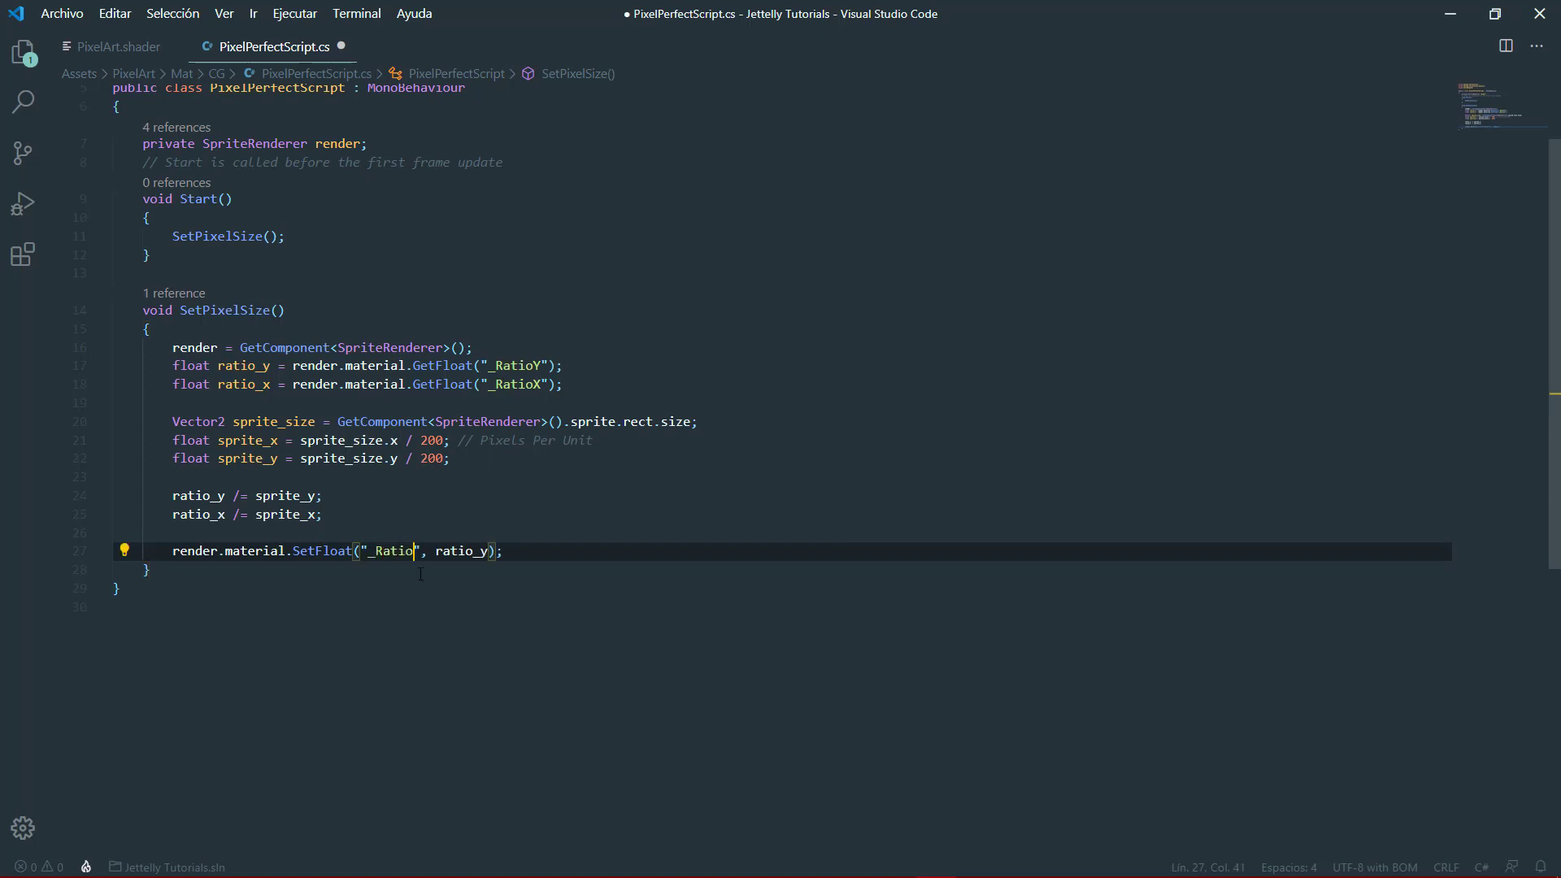
text(Y)
click(550, 554)
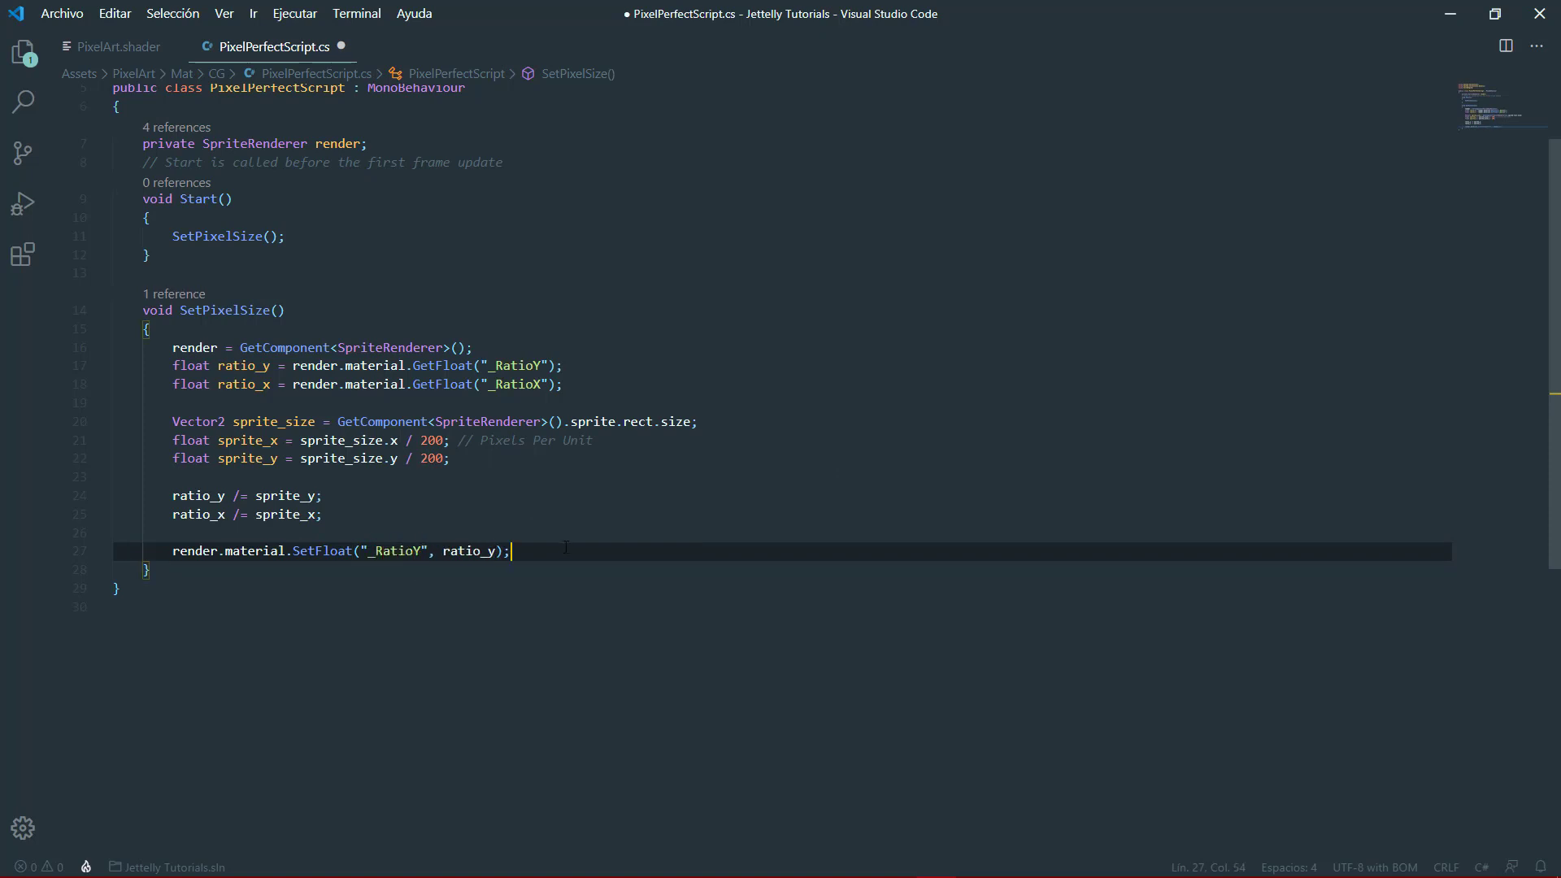
- Add render.material.SetFloat("_RatioX", ratio_x); on the next line
key(Return)
text(render)
key(Escape)
text(.mat)
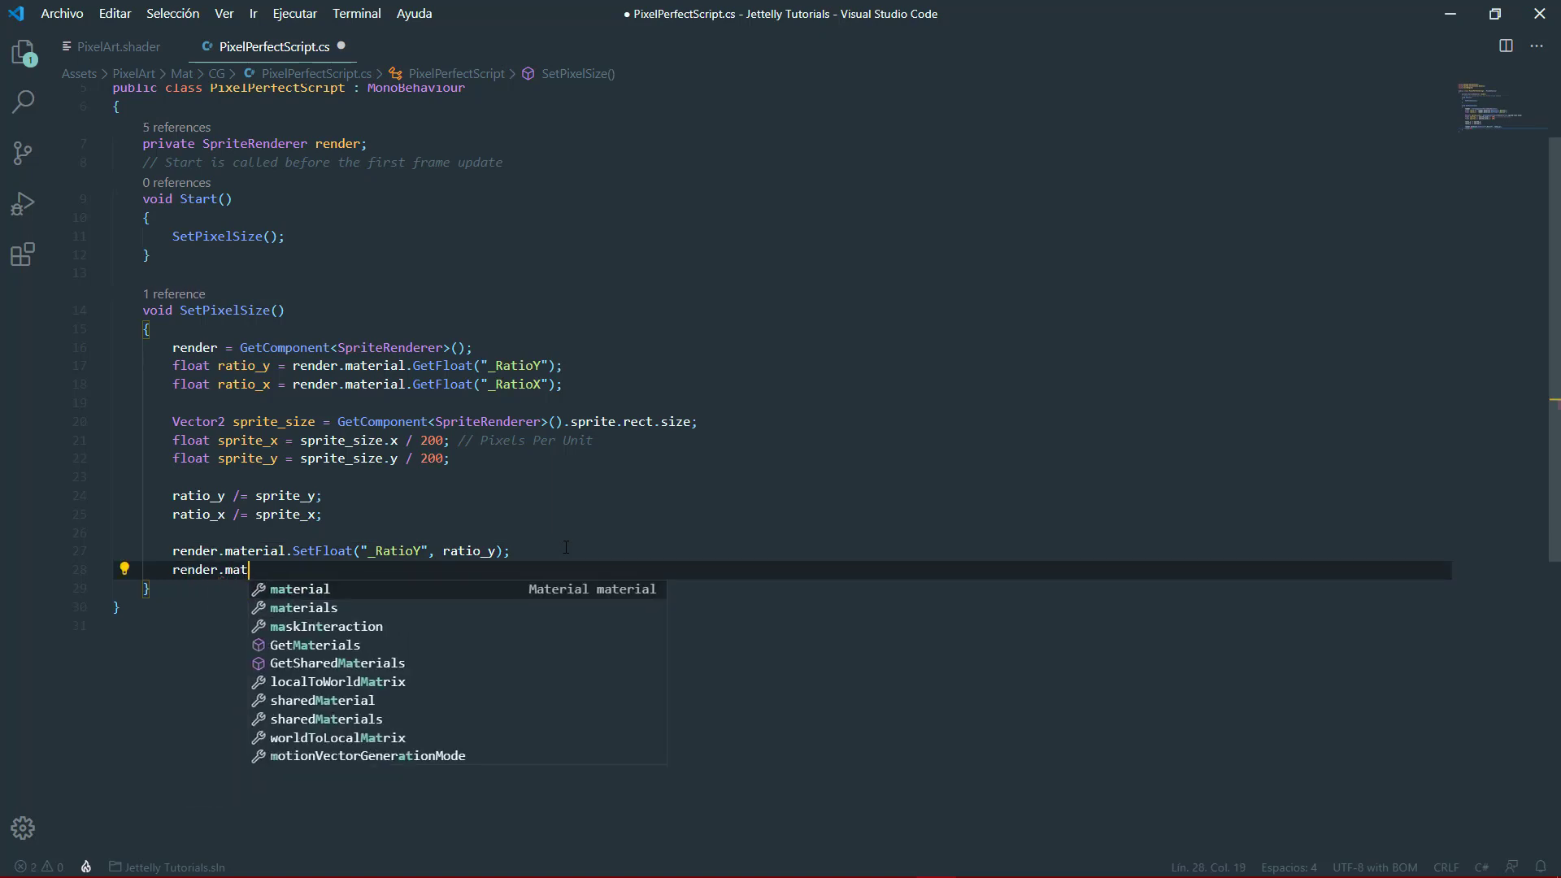
key(Tab)
text(.setf)
key(Tab)
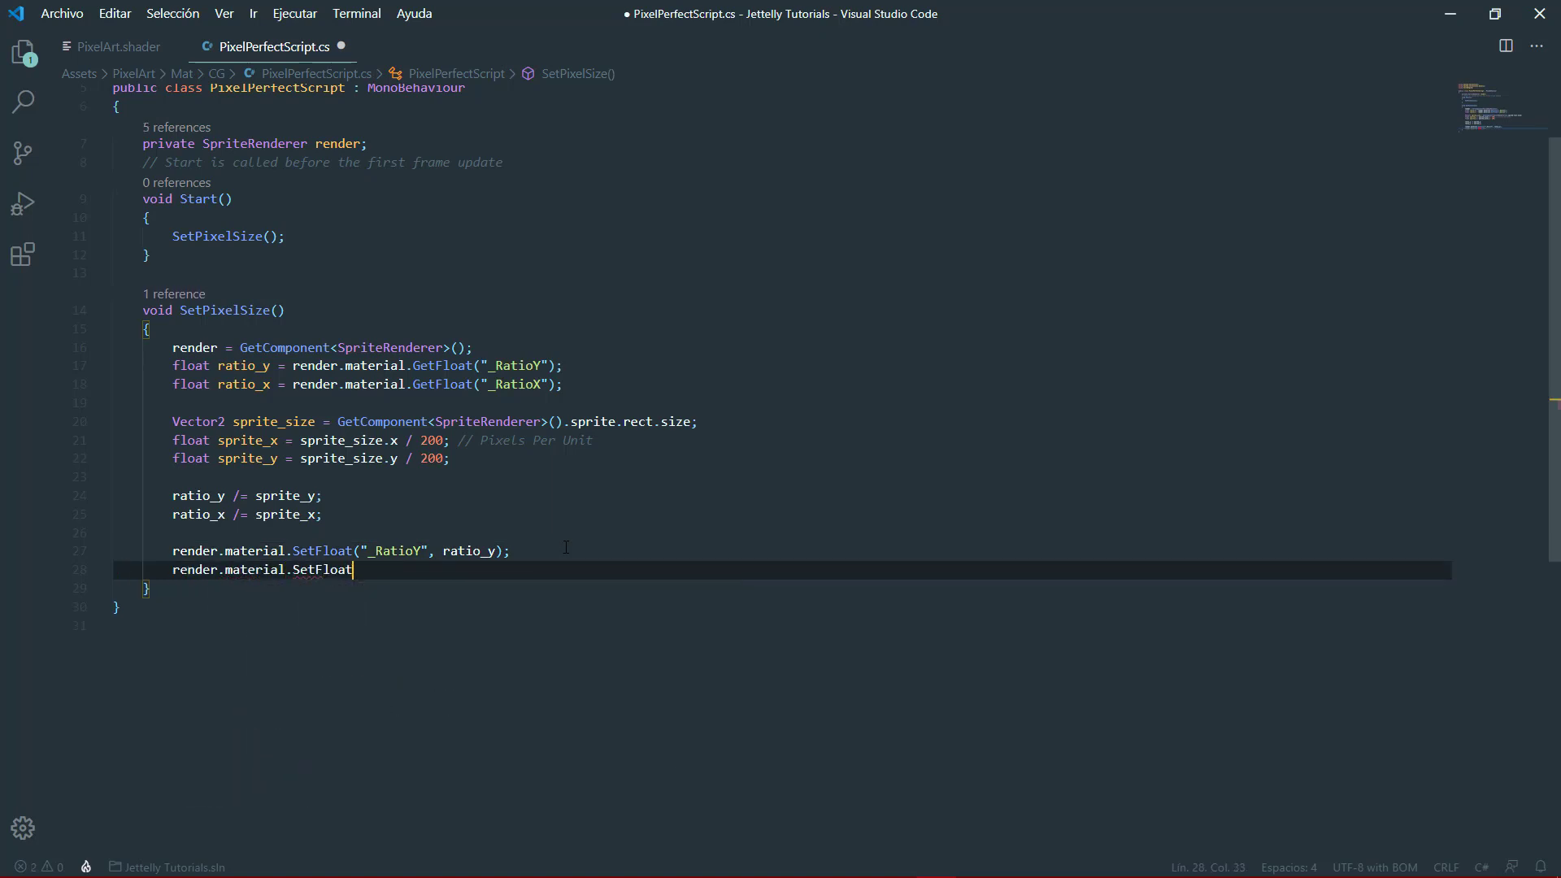
text(("")
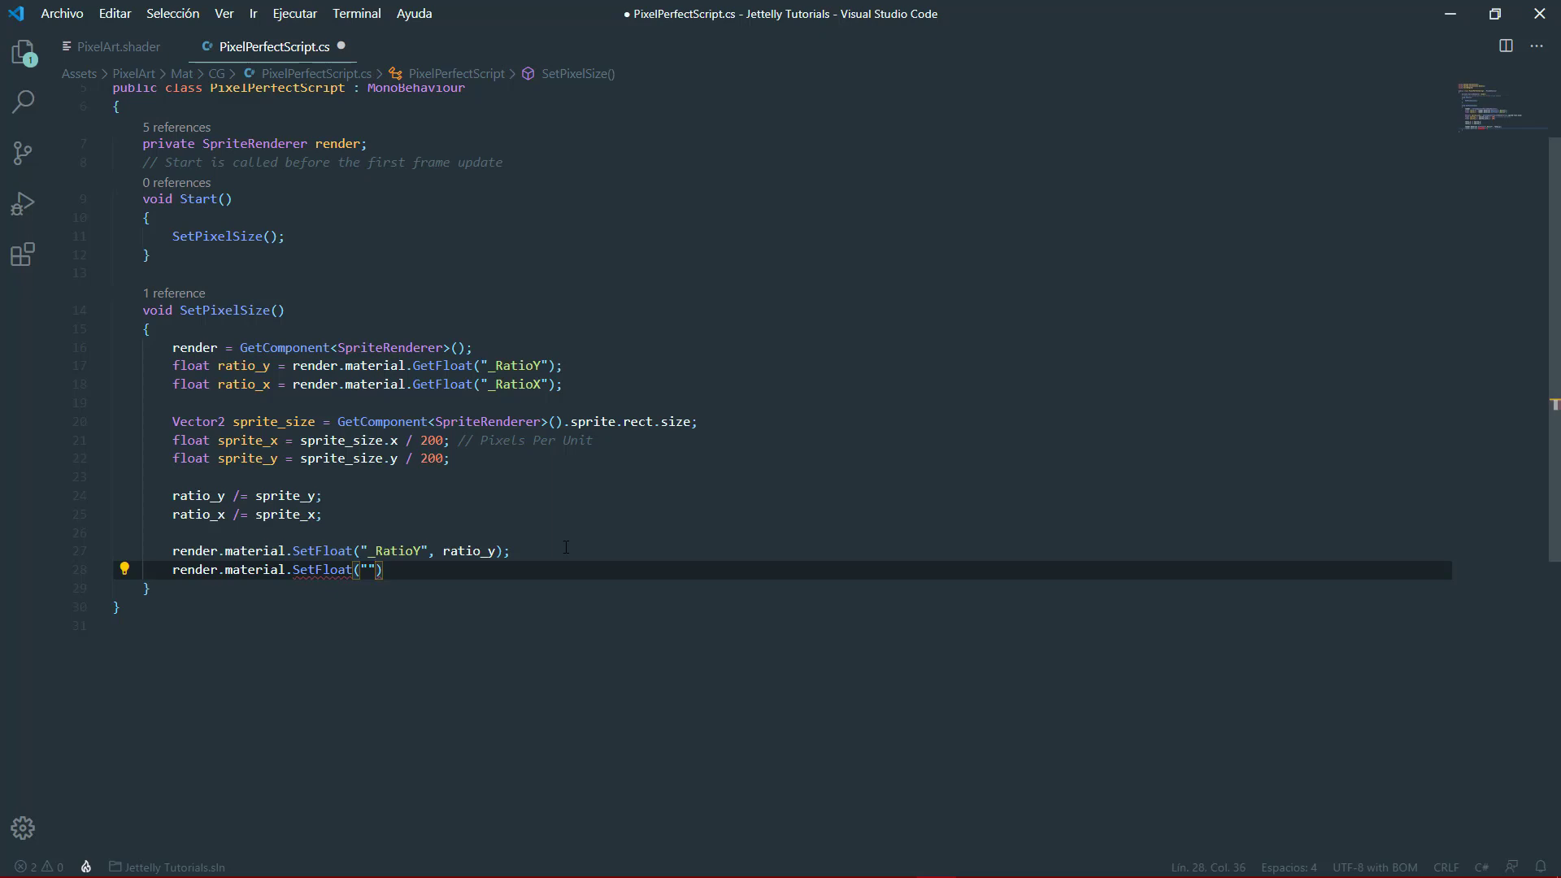
text(, ratio_x)
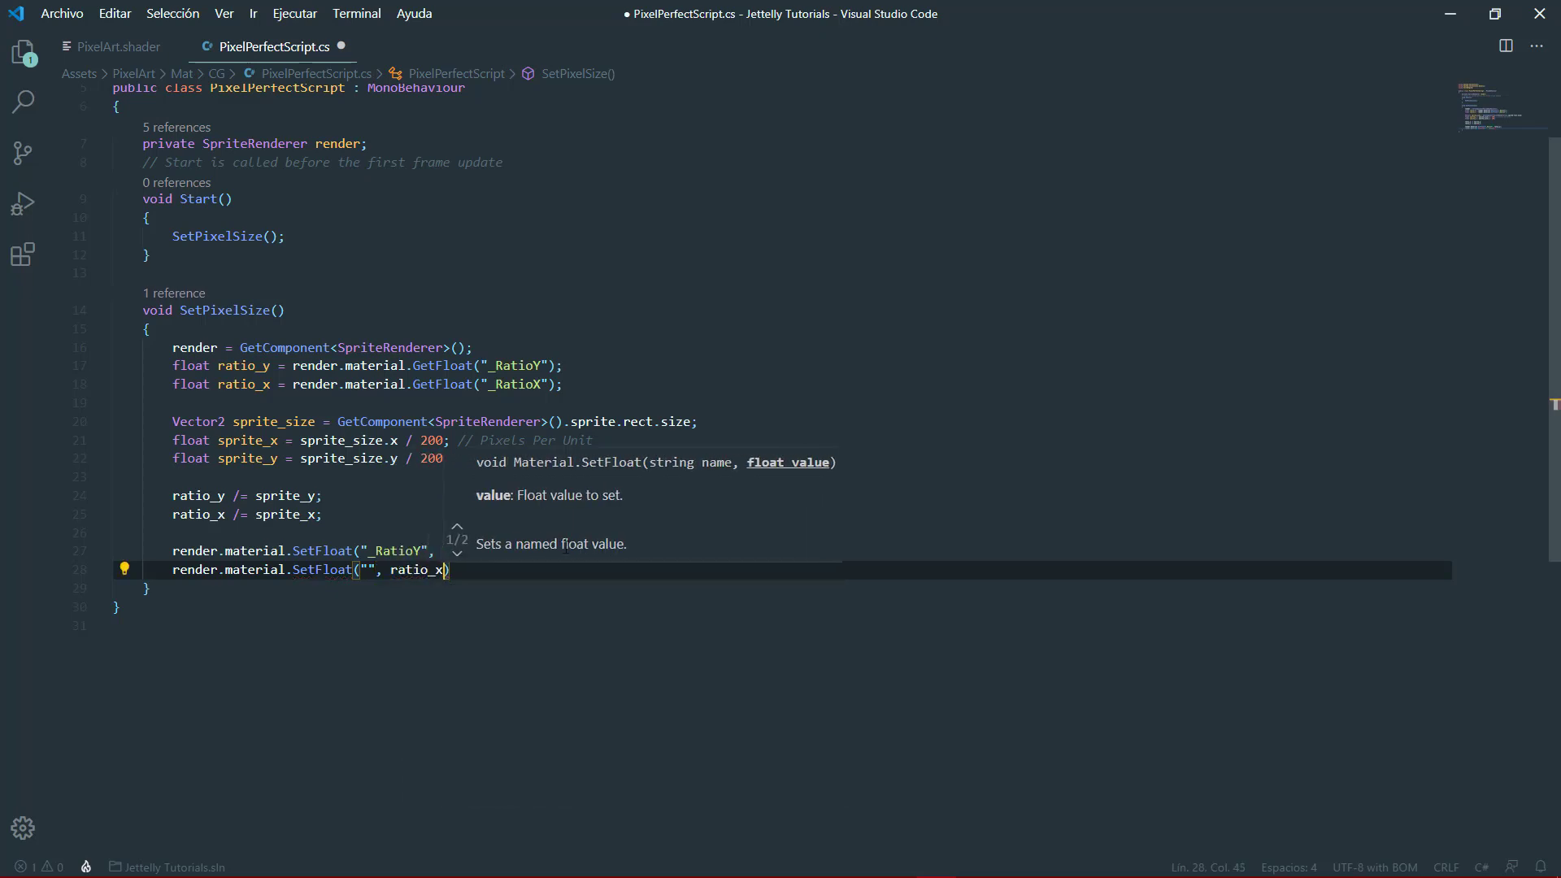
text();)
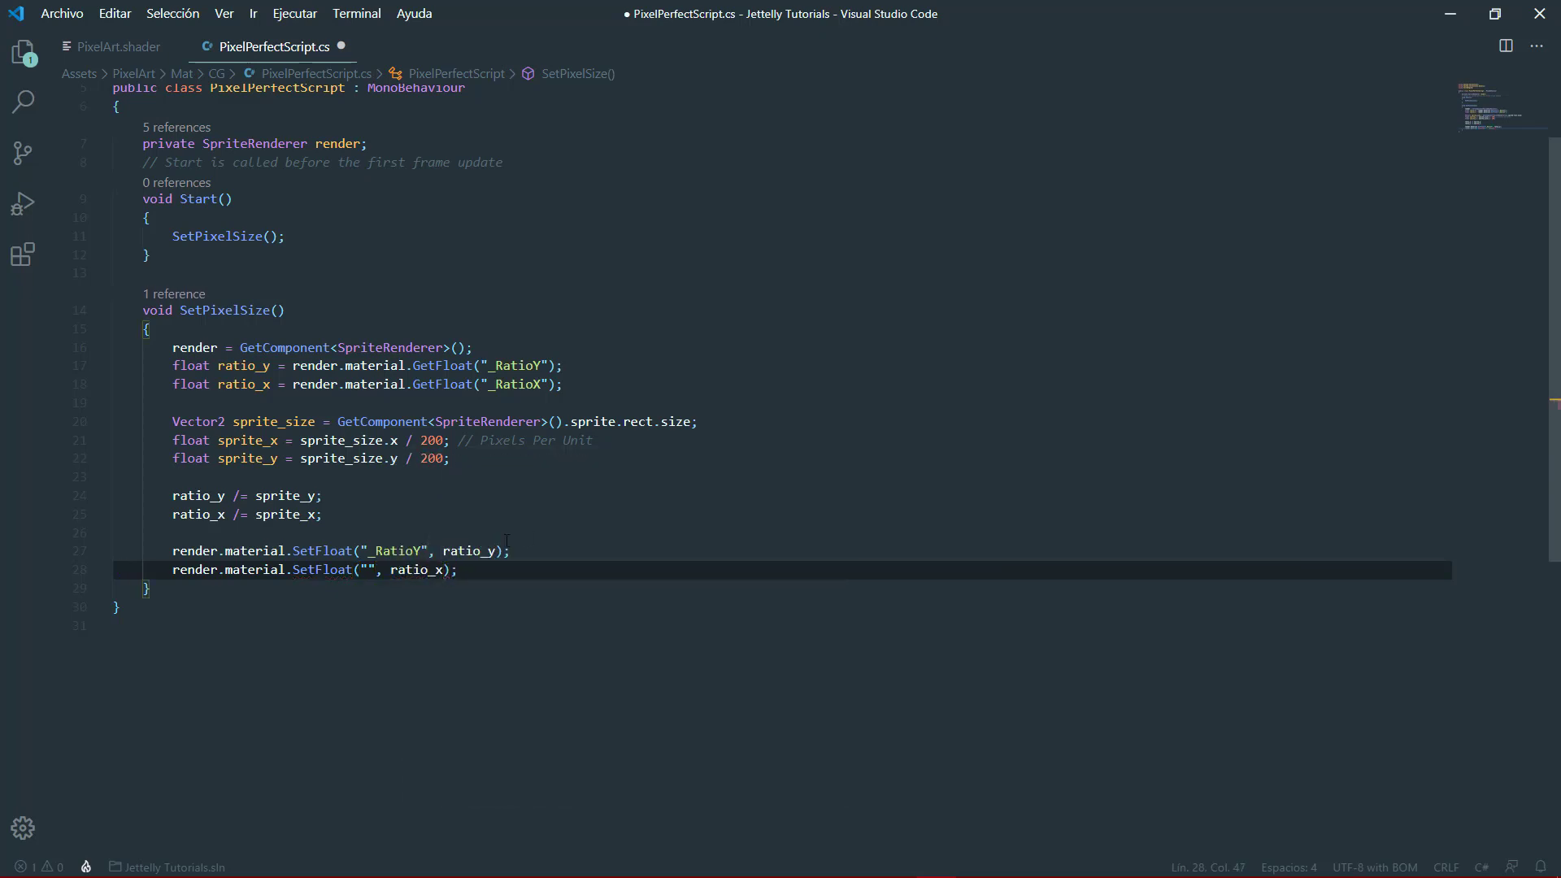
click(367, 573)
text(_)
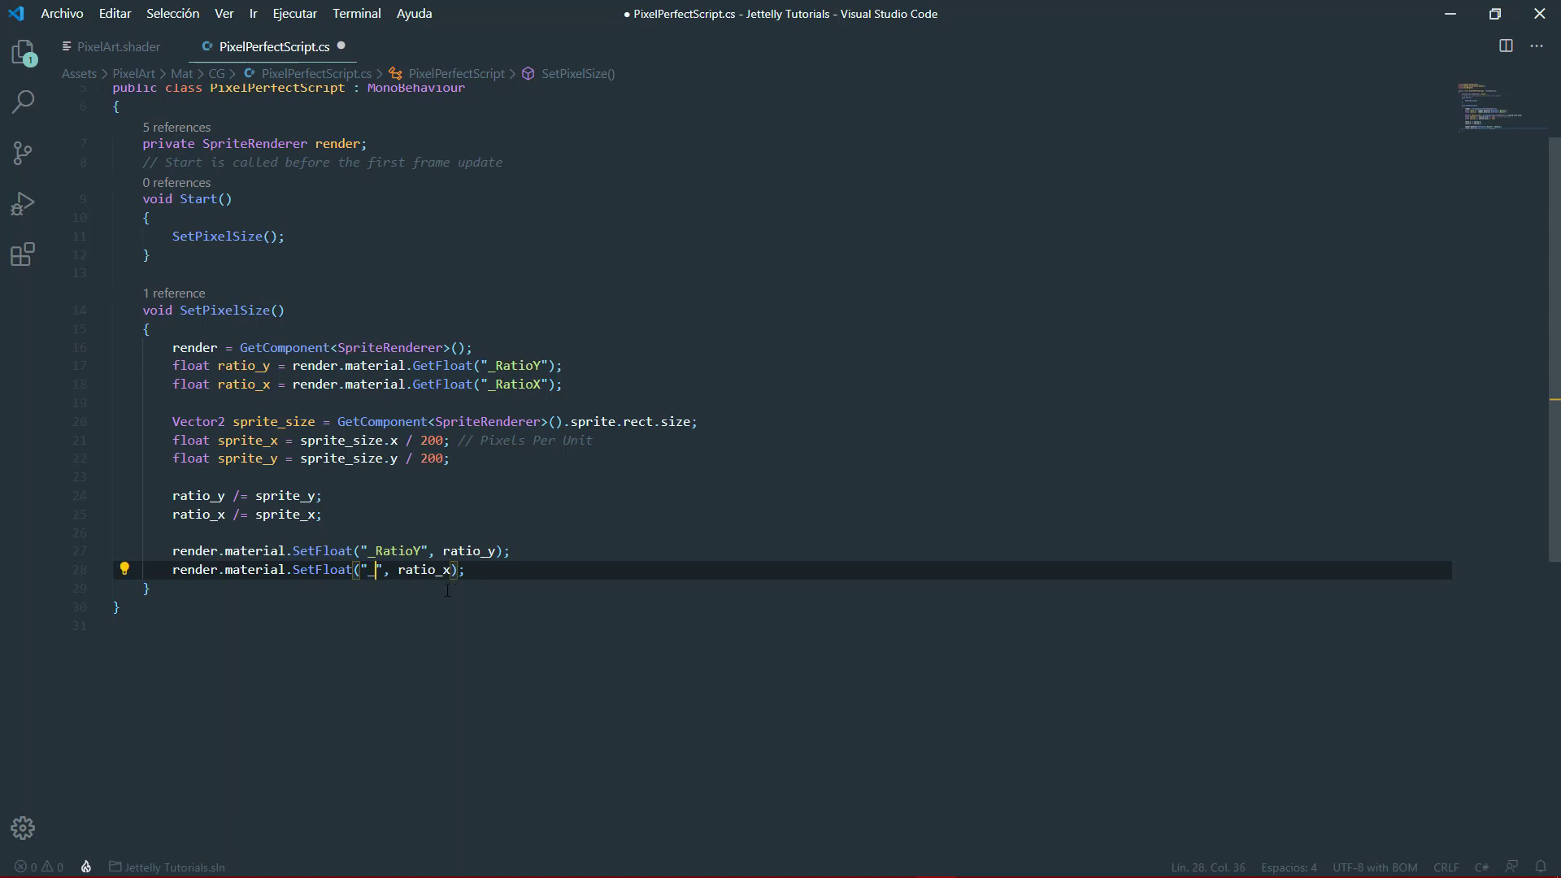
text(Ratio)
text(X)
- Attach PixelPerfectScript to the 200x200, 400x400 and 800x400 sprites
click(549, 568)
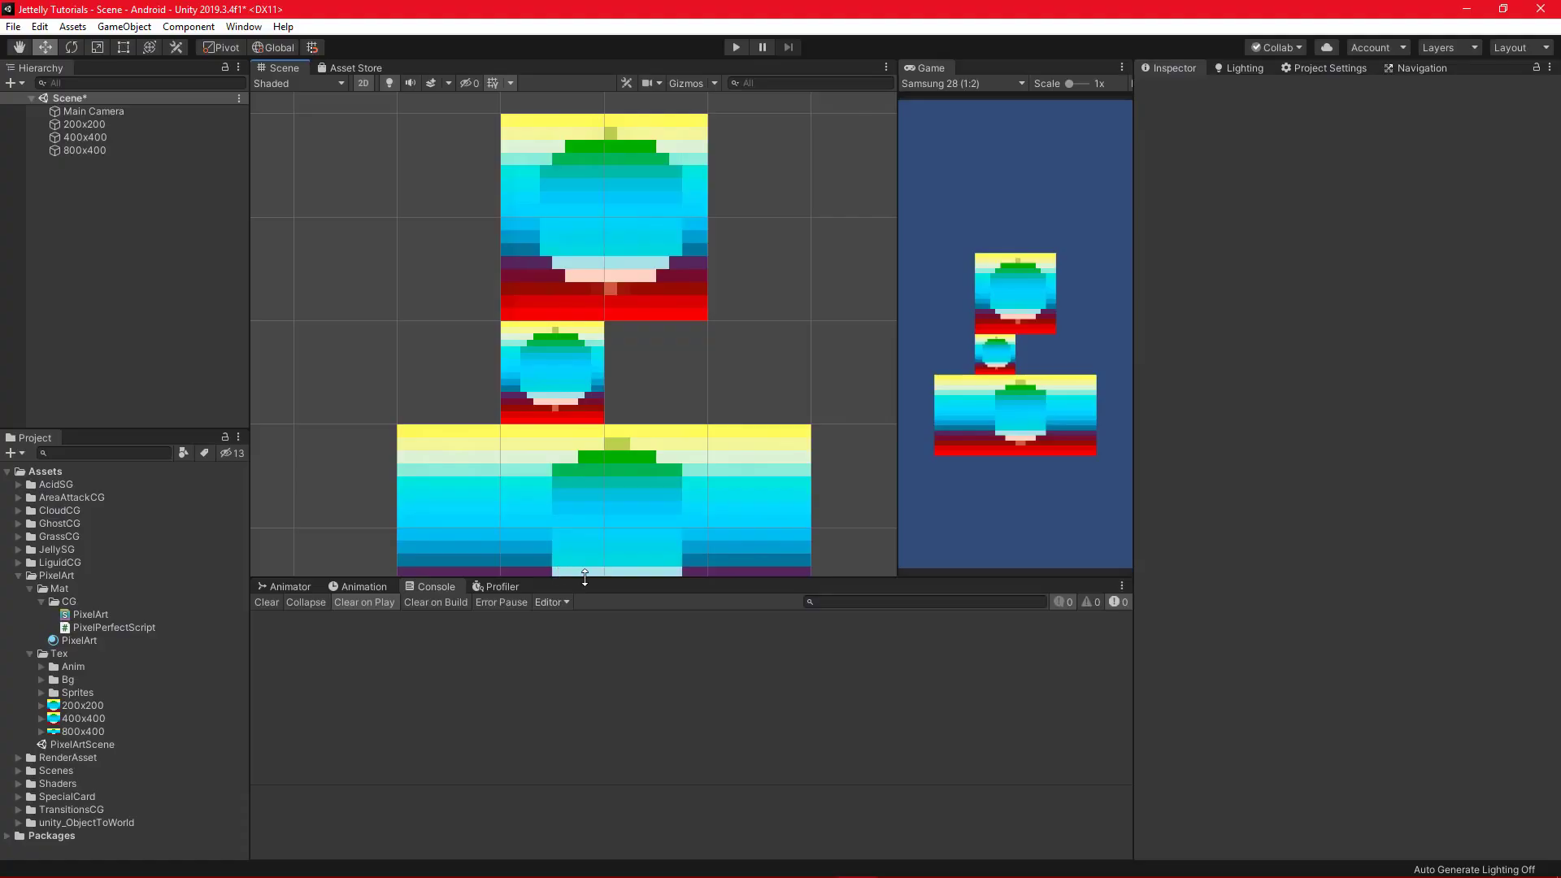
click(95, 123)
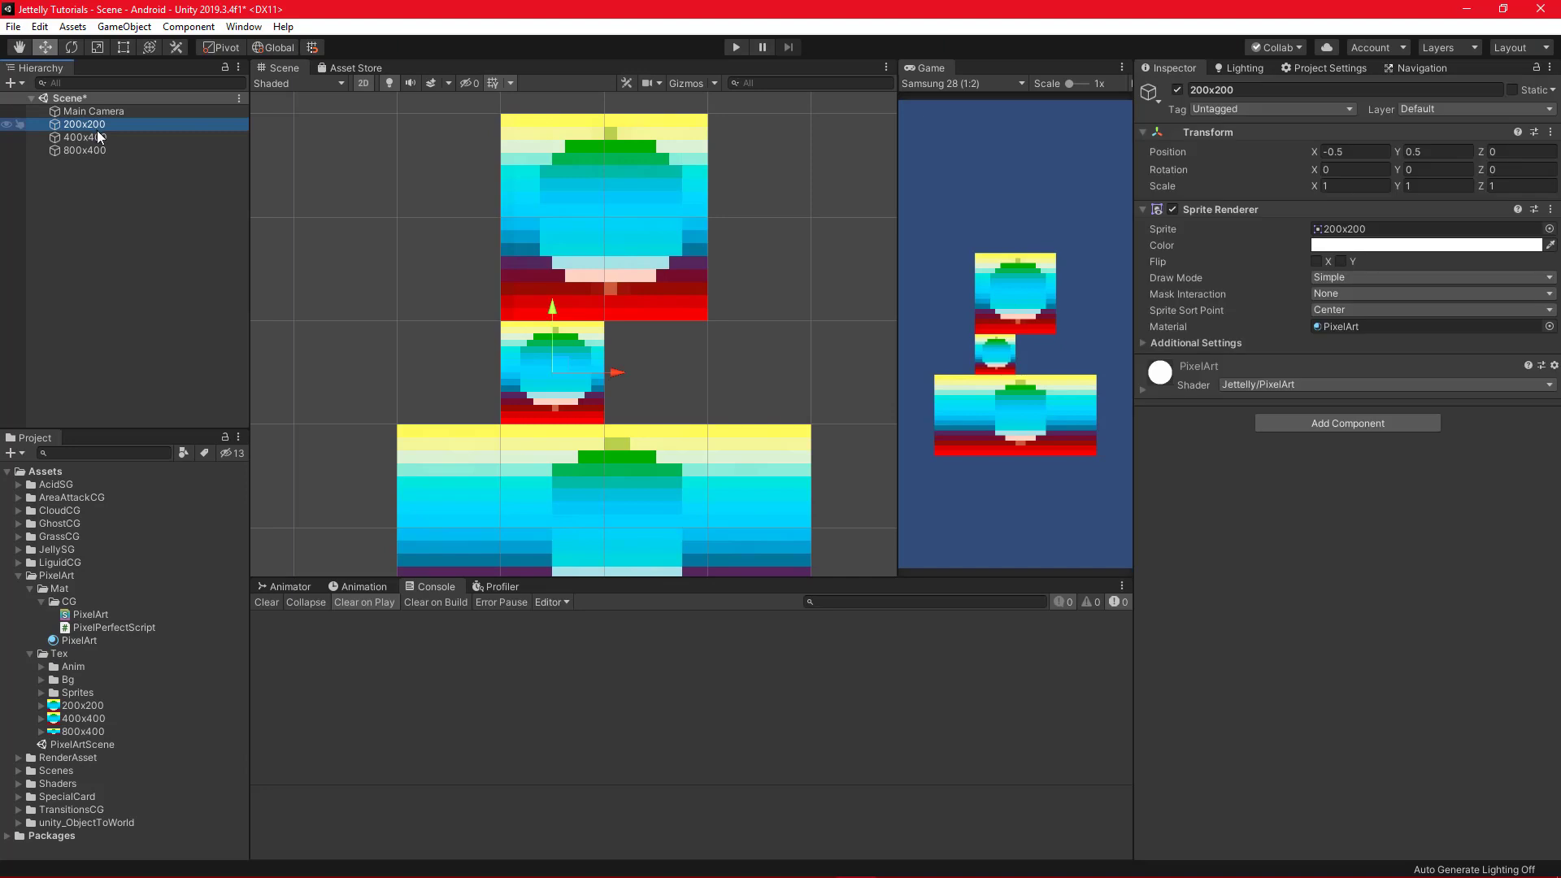
shift+click(99, 149)
drag(115, 628, 1277, 504)
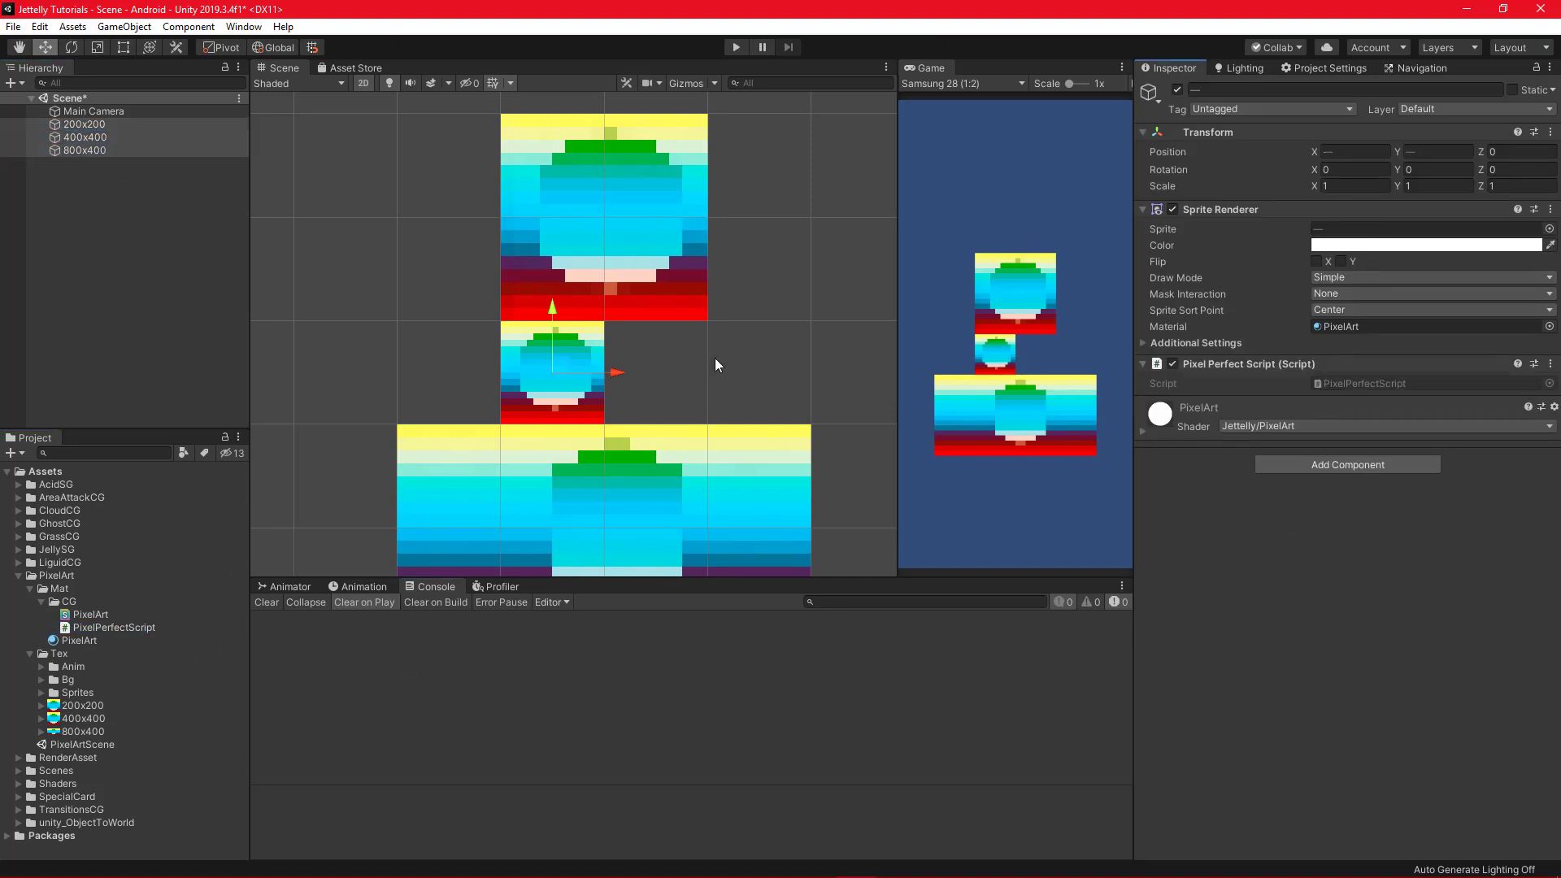
- Play the scene to check the pixel effect on the sprites, then stop
click(734, 49)
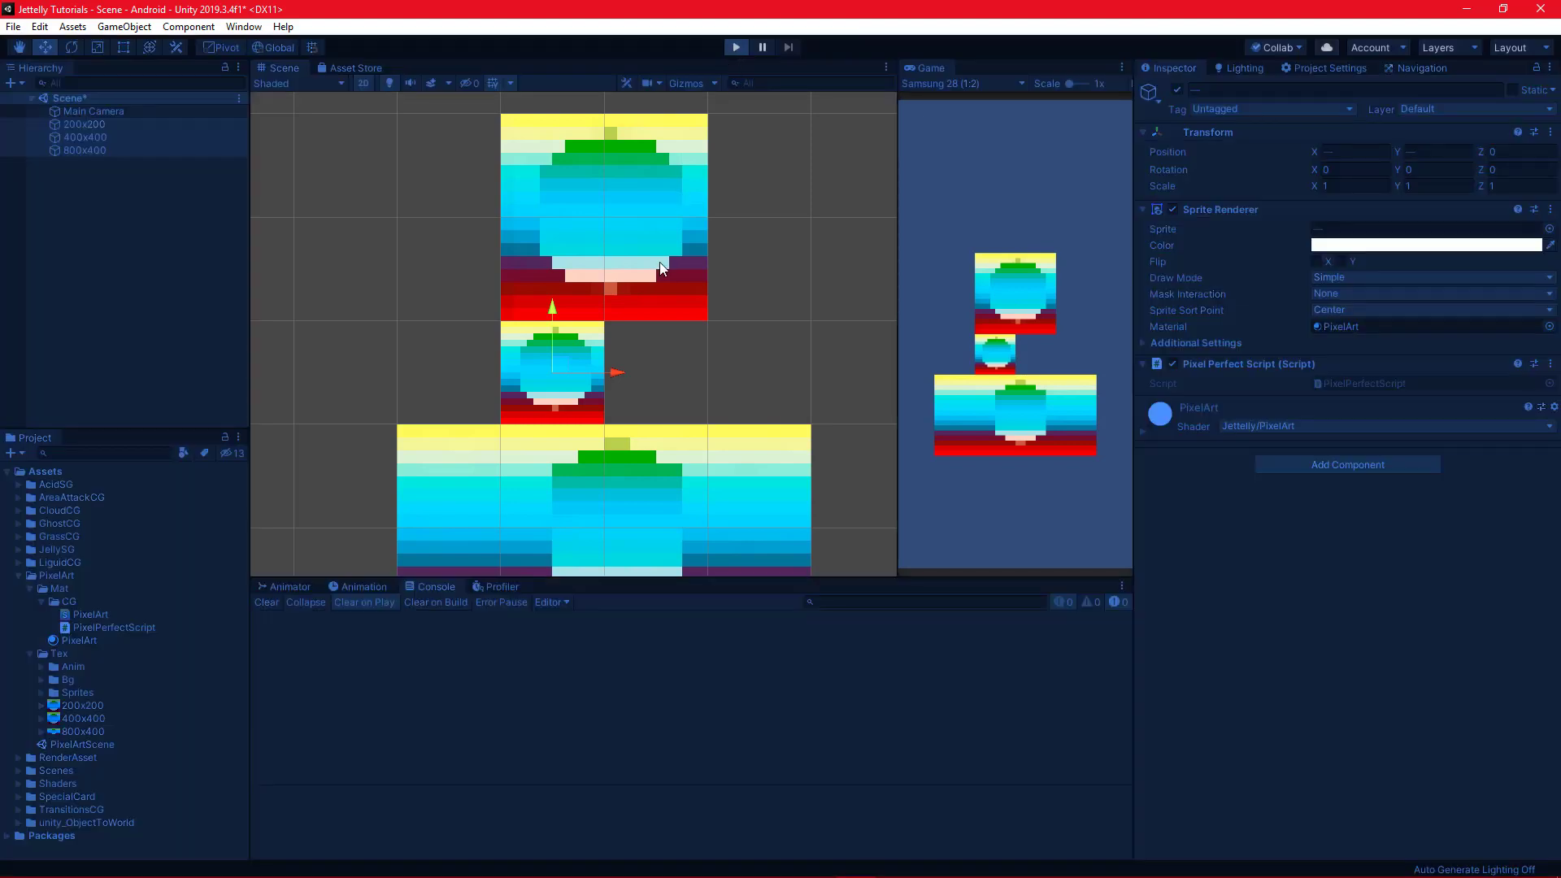
scroll(636, 388, up, 3)
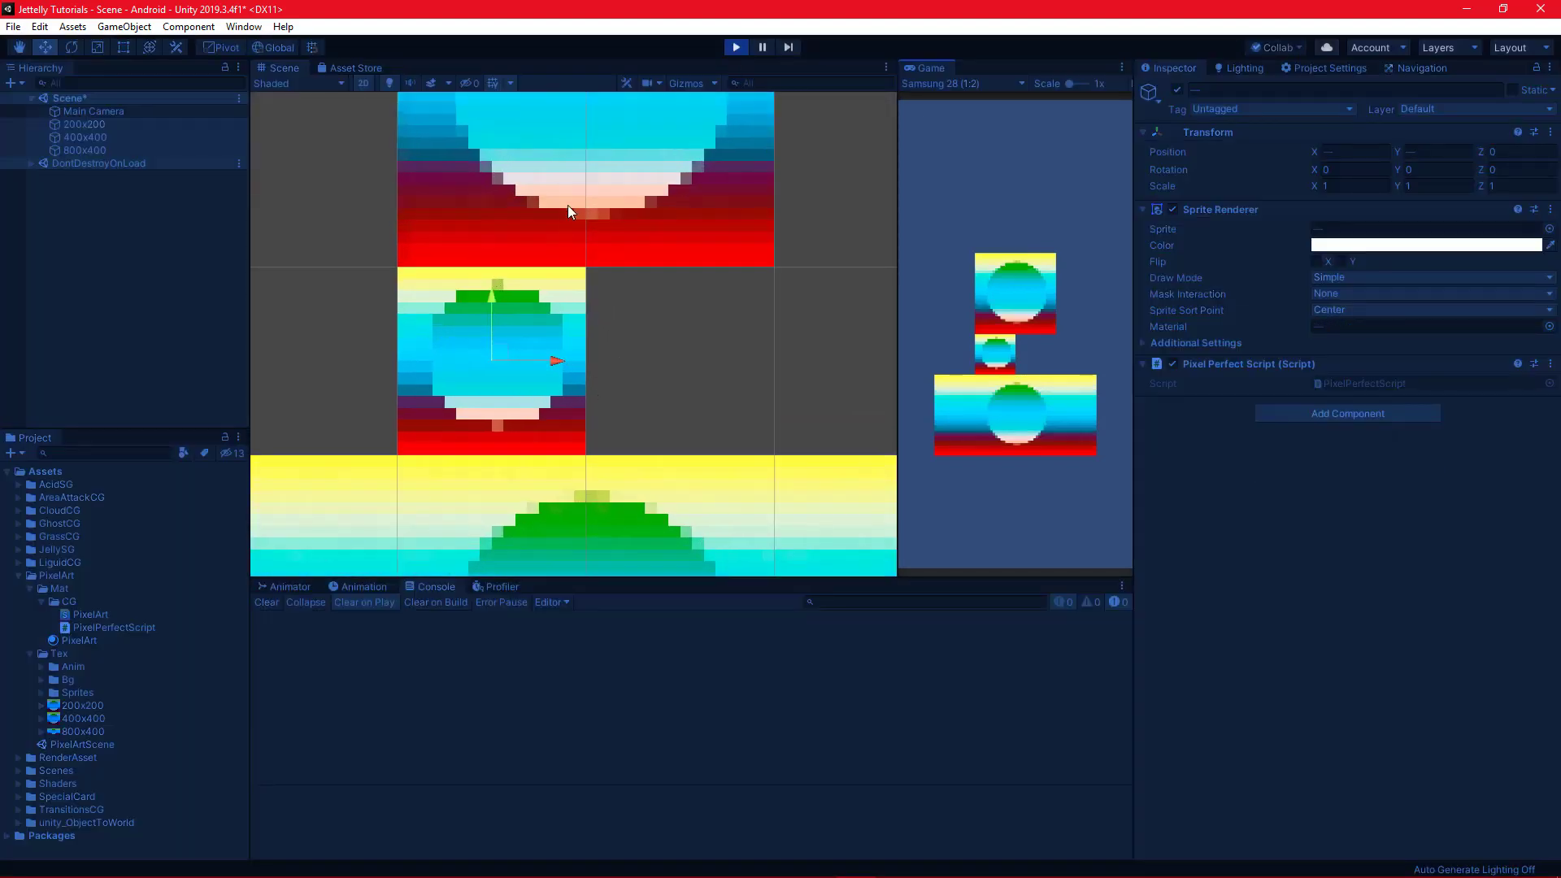
scroll(507, 312, up, 3)
mouse_move(553, 242)
middle_down()
mouse_move(567, 350)
mouse_move(569, 299)
middle_up()
scroll(594, 358, down, 3)
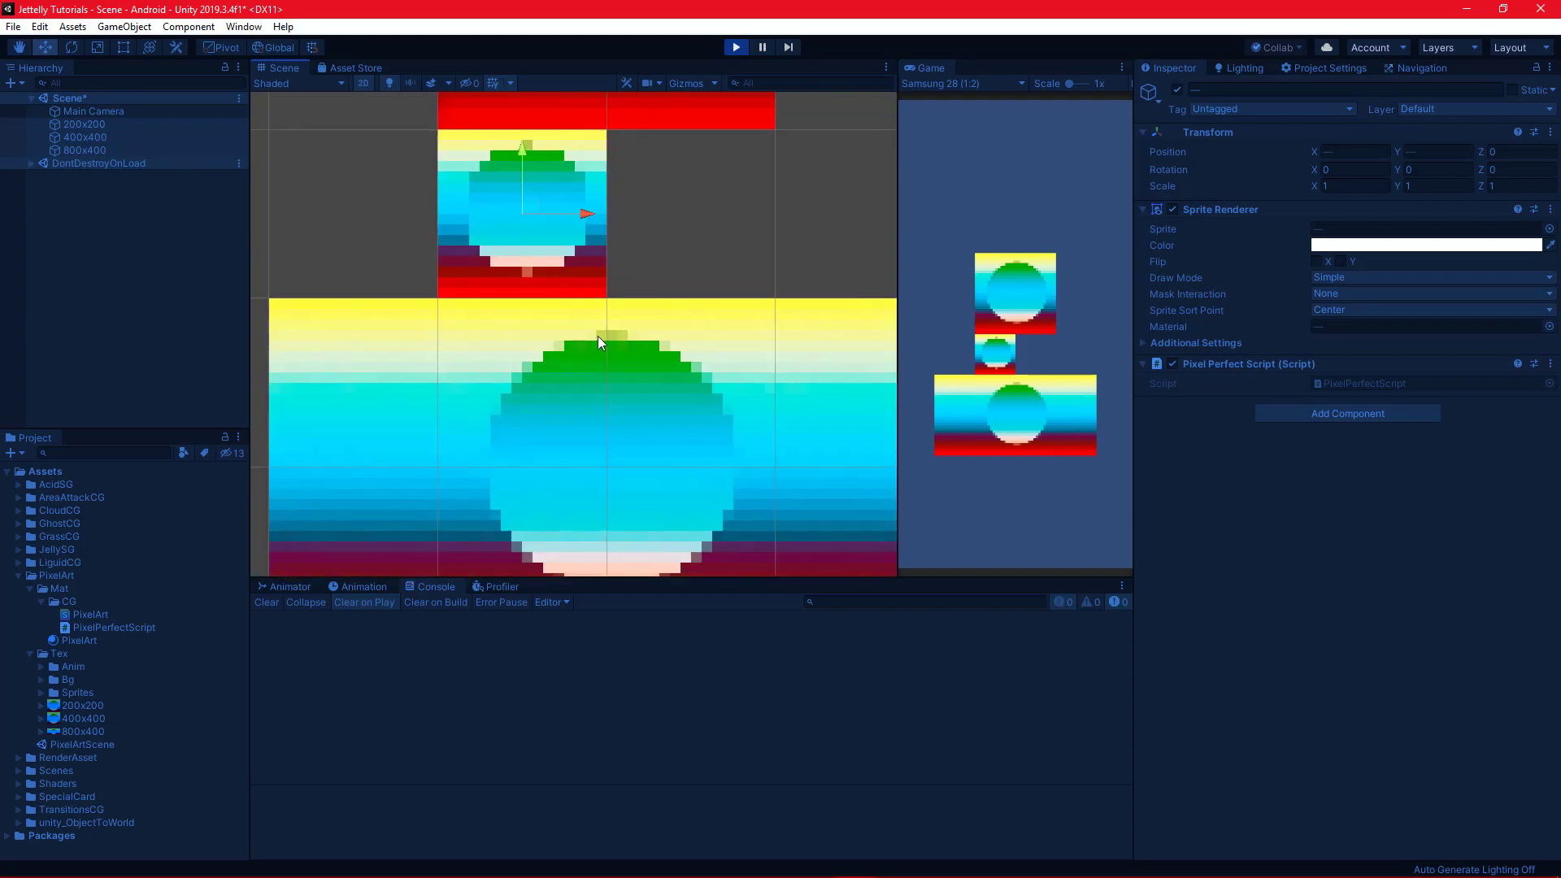
scroll(598, 335, down, 2)
middle_drag(595, 365, 595, 421)
click(736, 46)
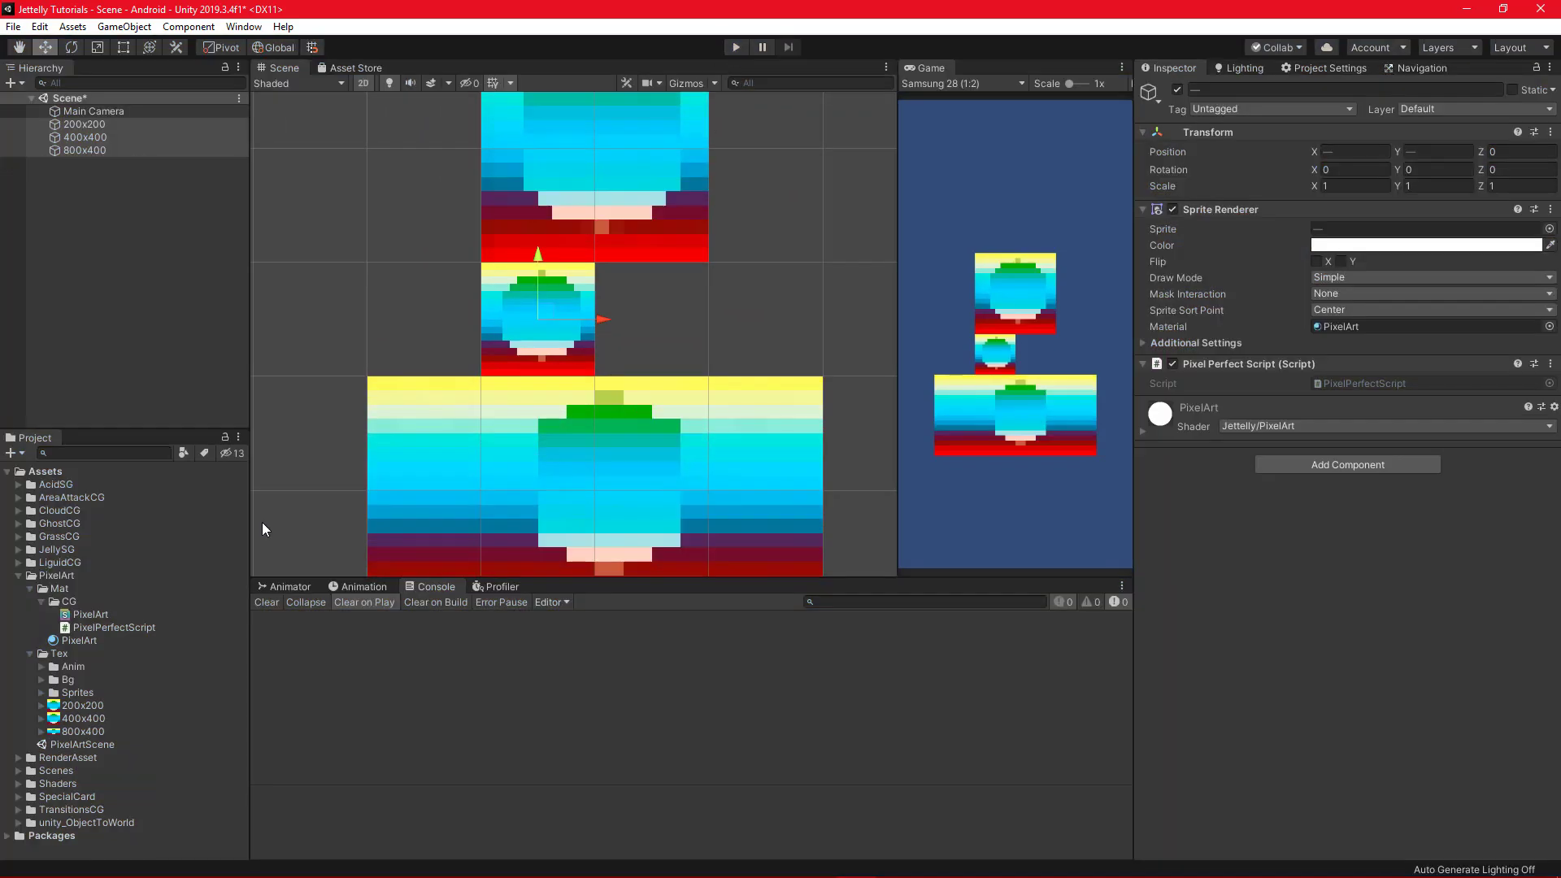
- Set the PixelArt material's Bits to B16 and run the scene again to compare
click(79, 640)
click(1527, 133)
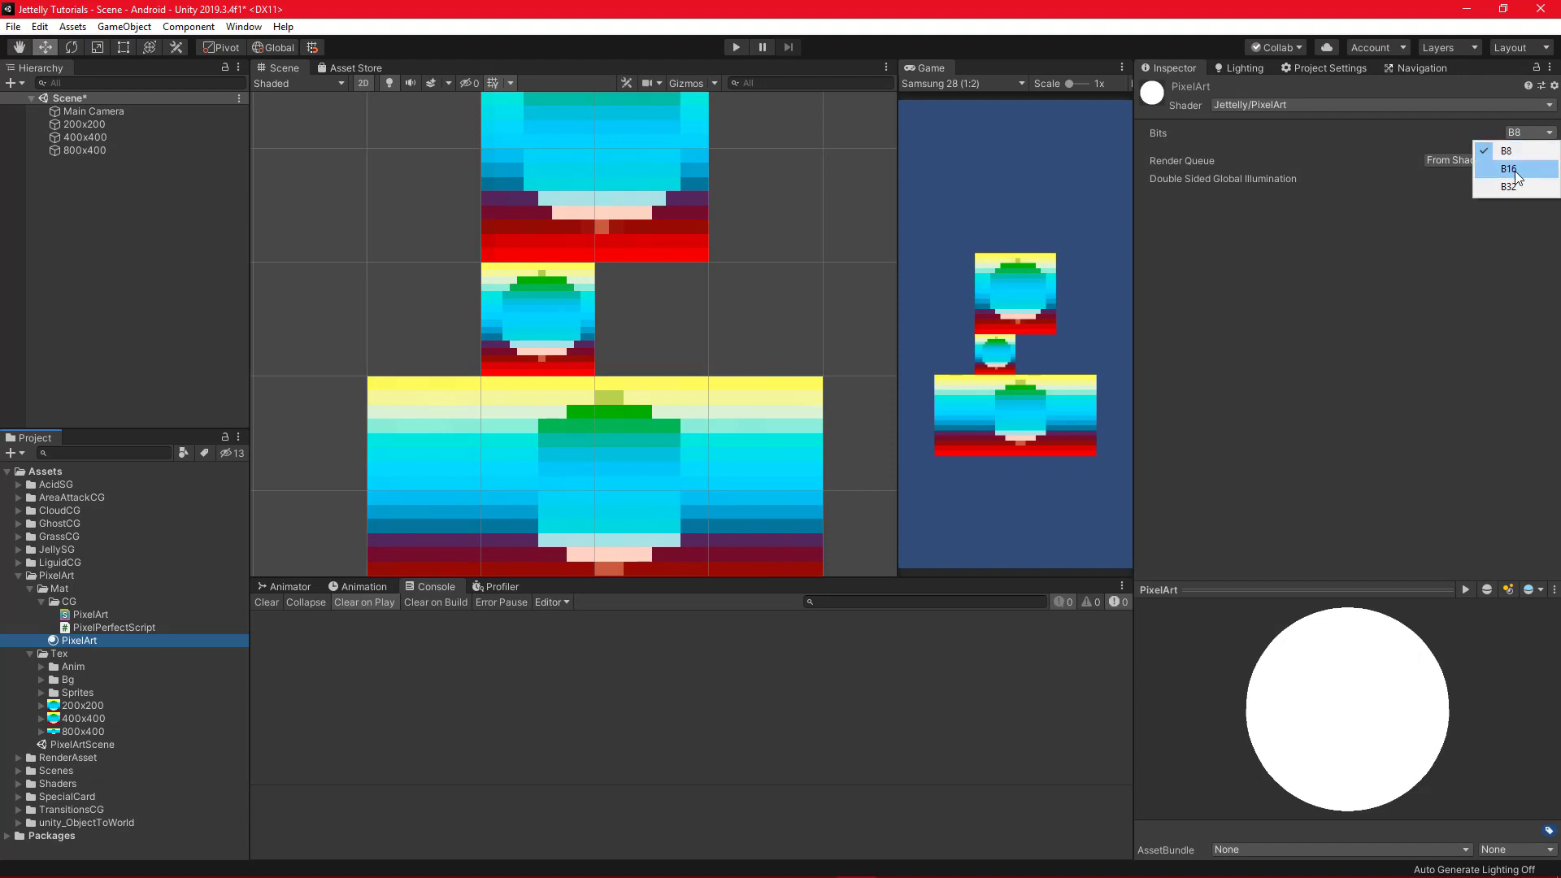
click(1509, 169)
click(736, 47)
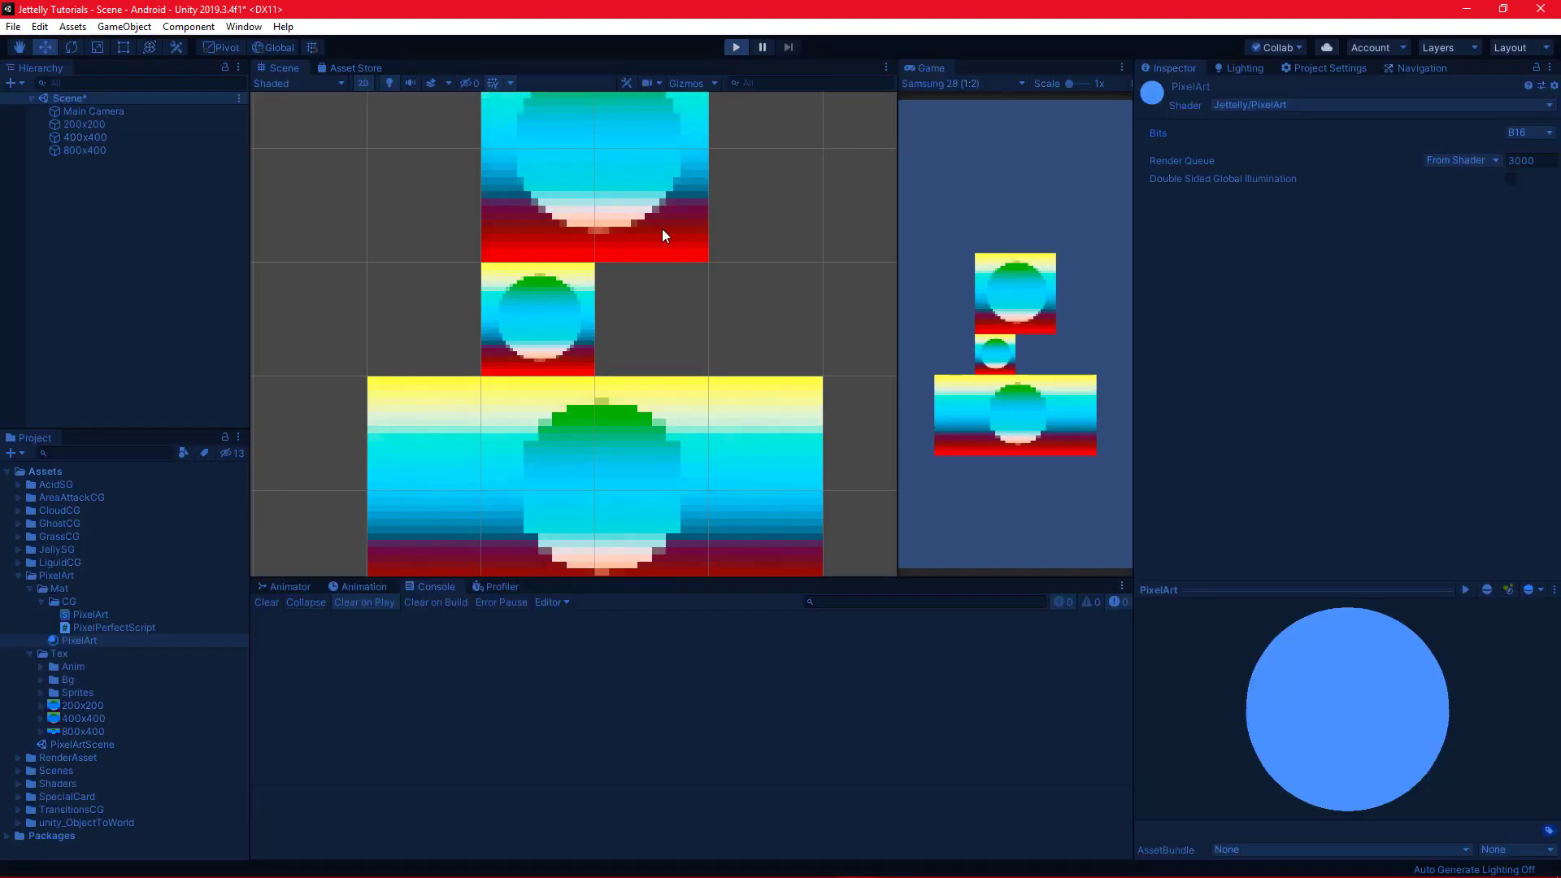
scroll(600, 287, up, 2)
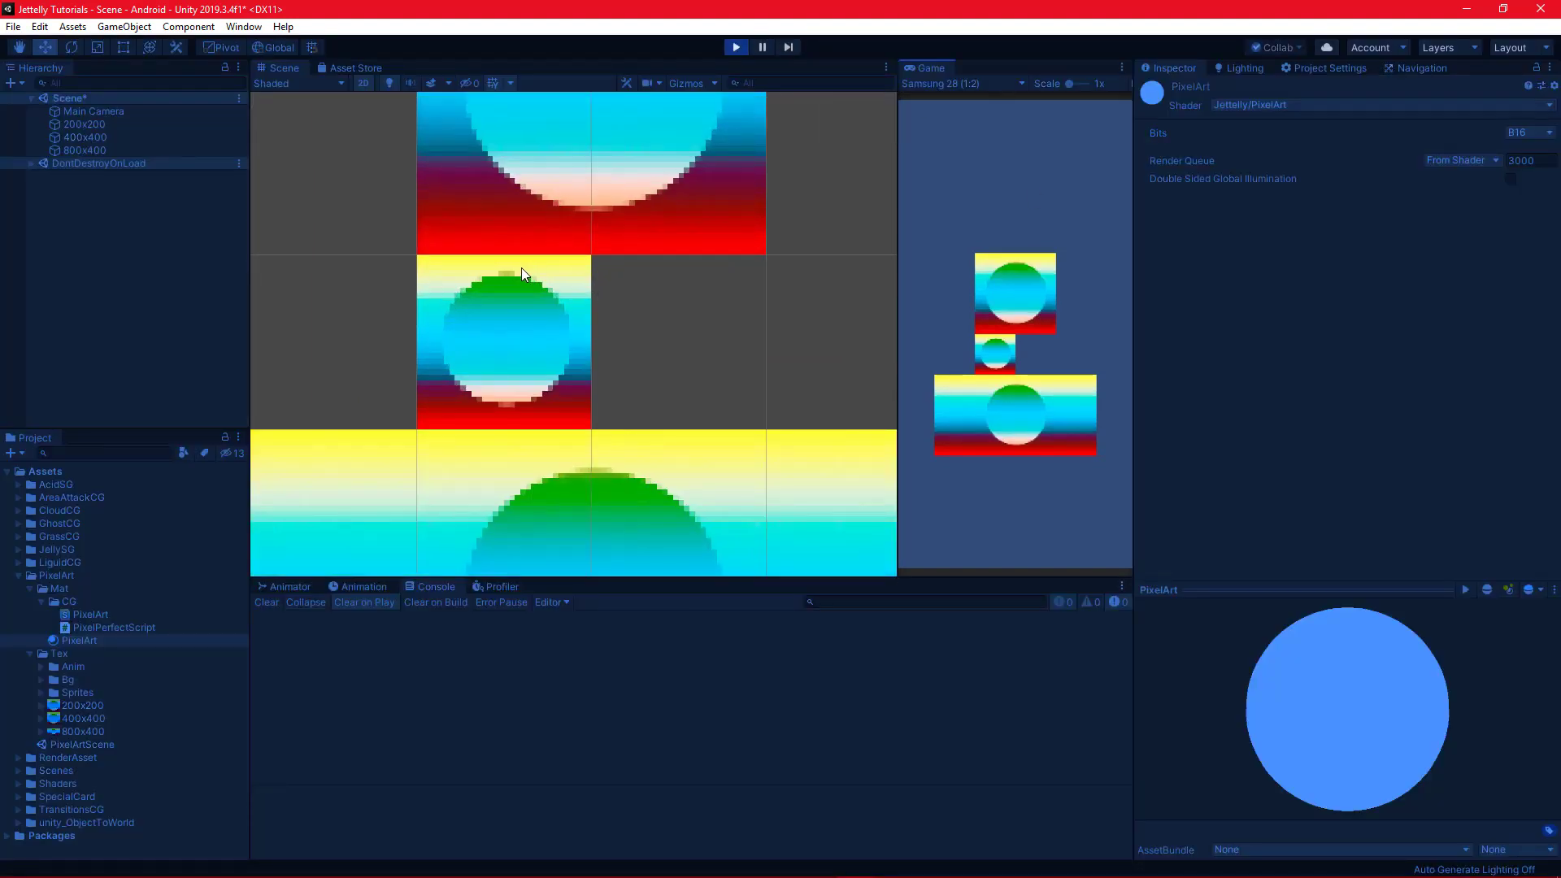
scroll(661, 335, down, 2)
- Import the 200x200, 400x400 and 800x400 textures with Full Rect mesh and Point (no filter), and apply
click(736, 46)
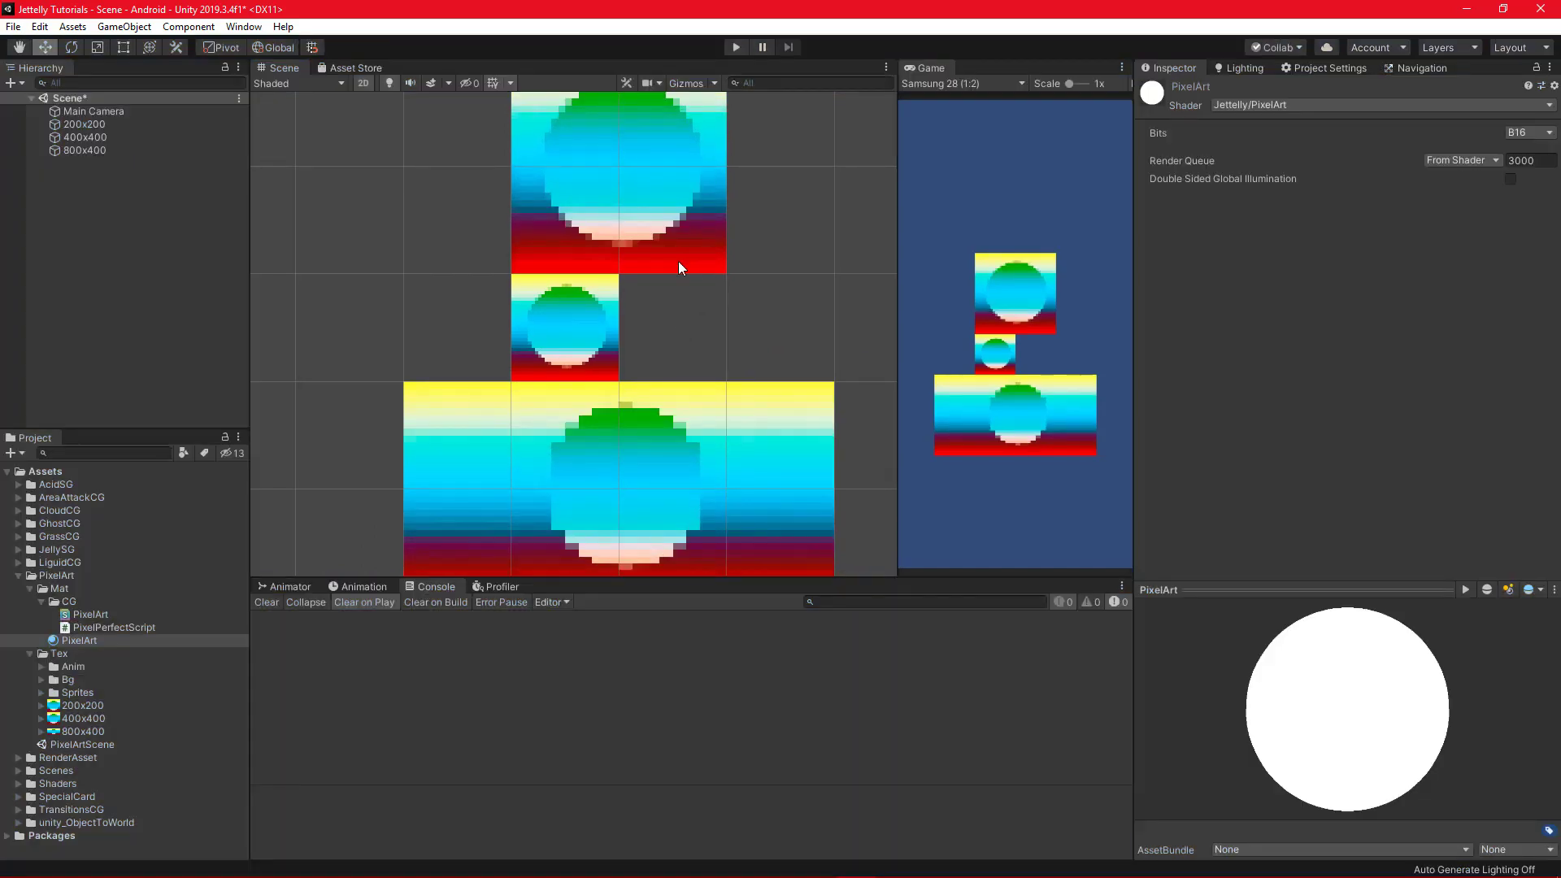
click(81, 706)
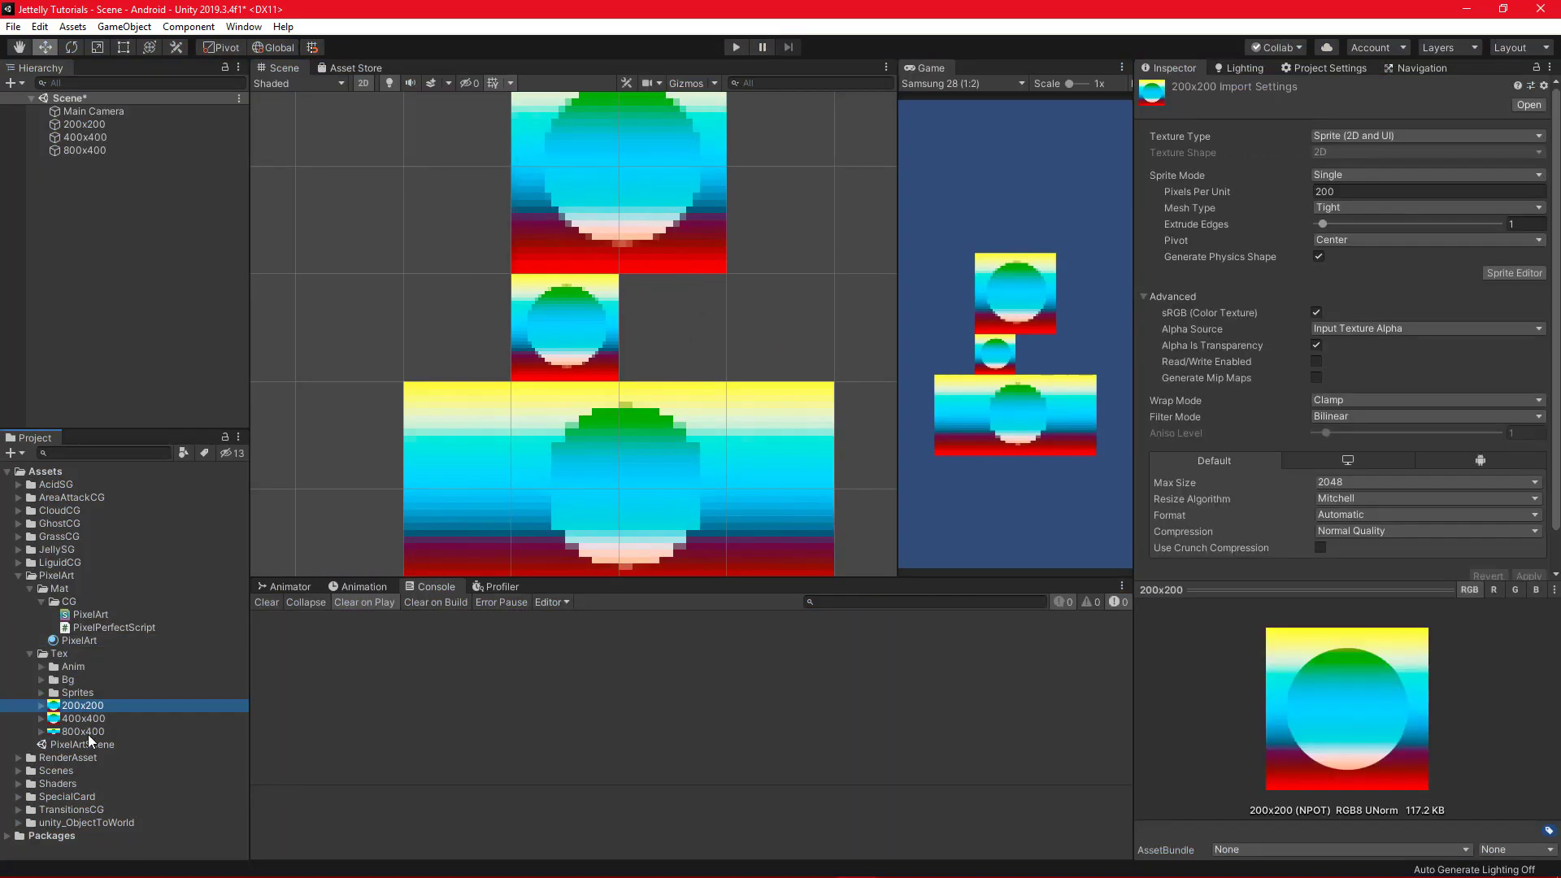
shift+click(87, 732)
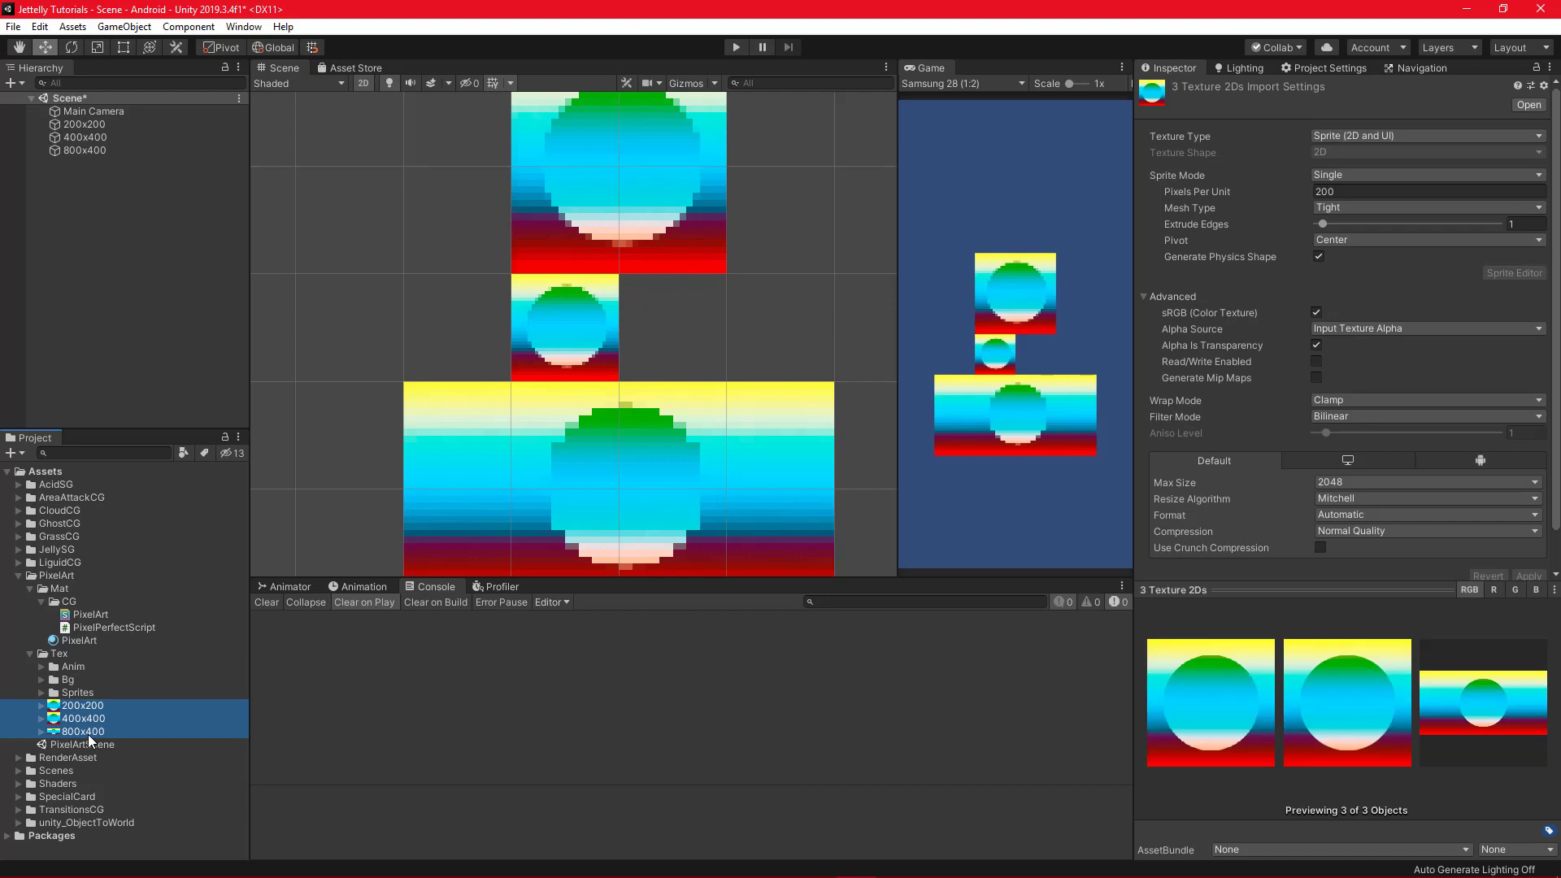
click(1366, 213)
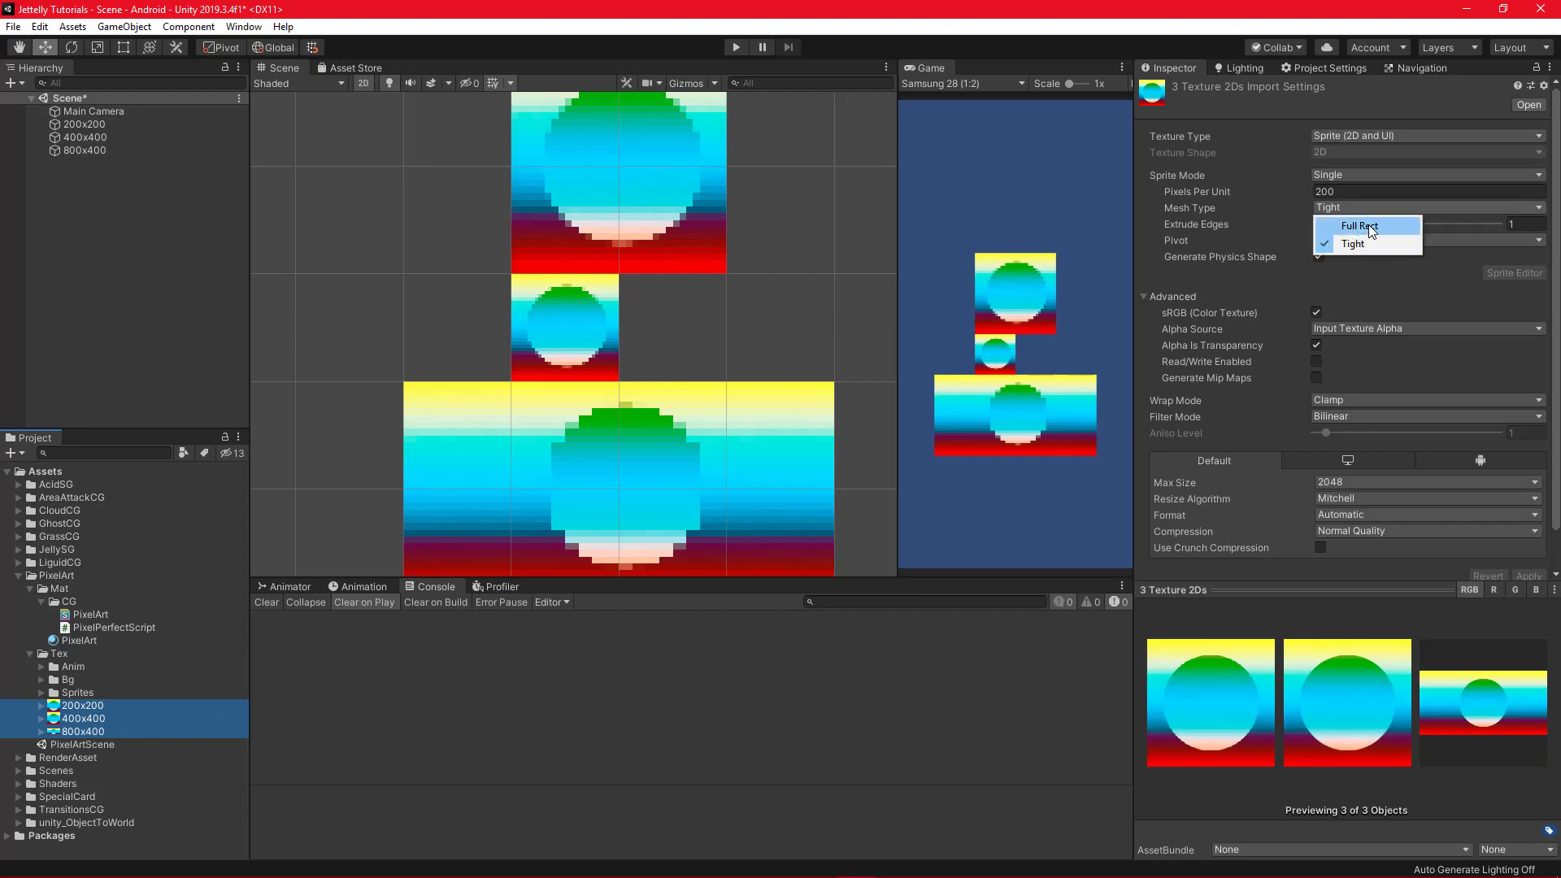
click(1373, 228)
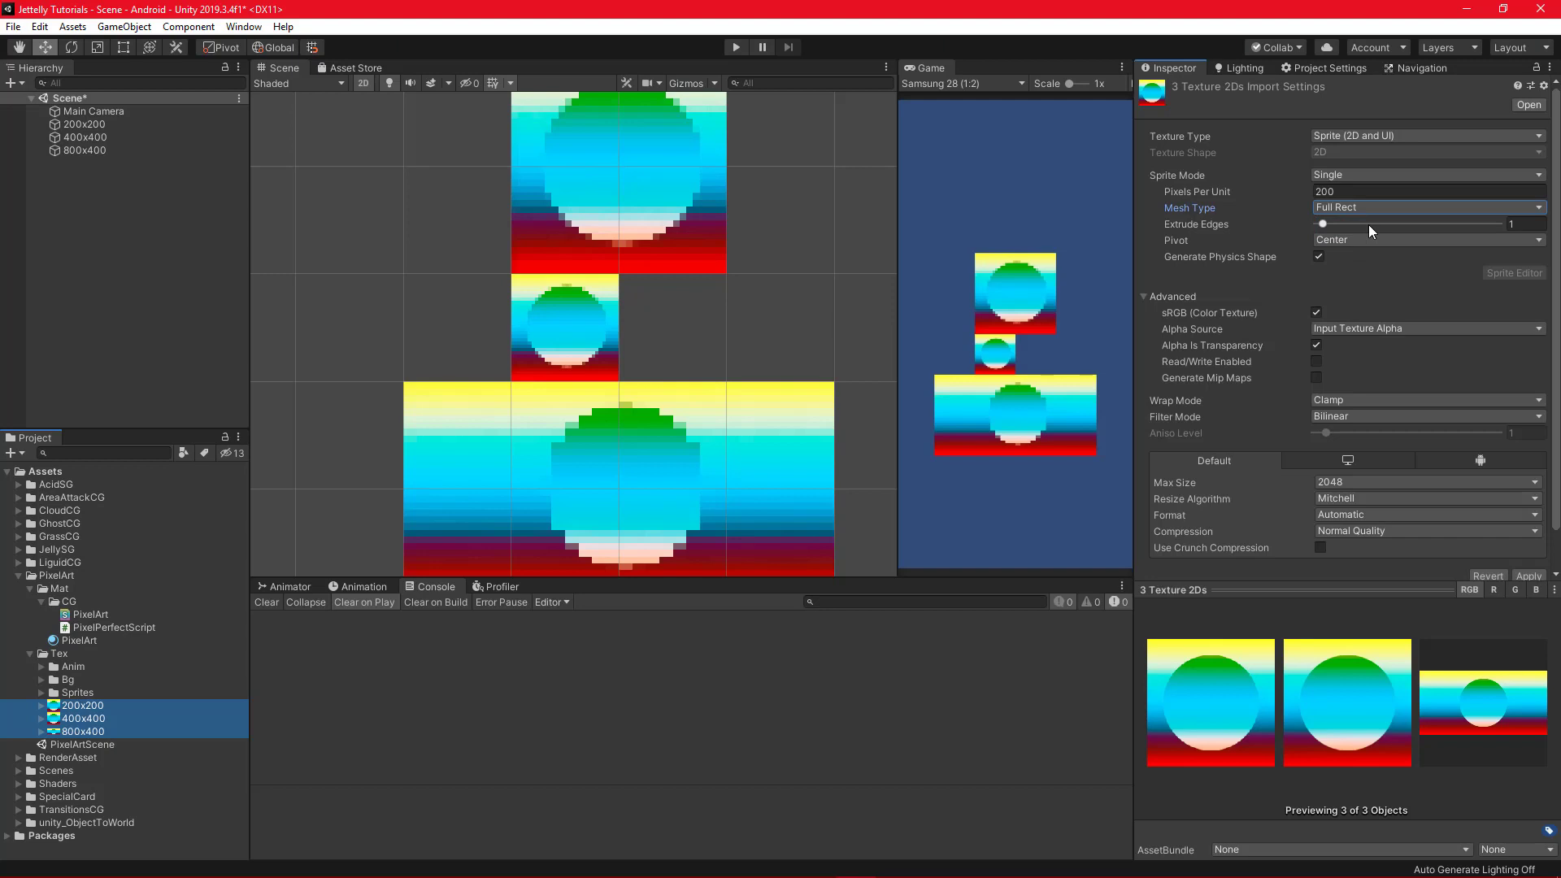
click(1367, 418)
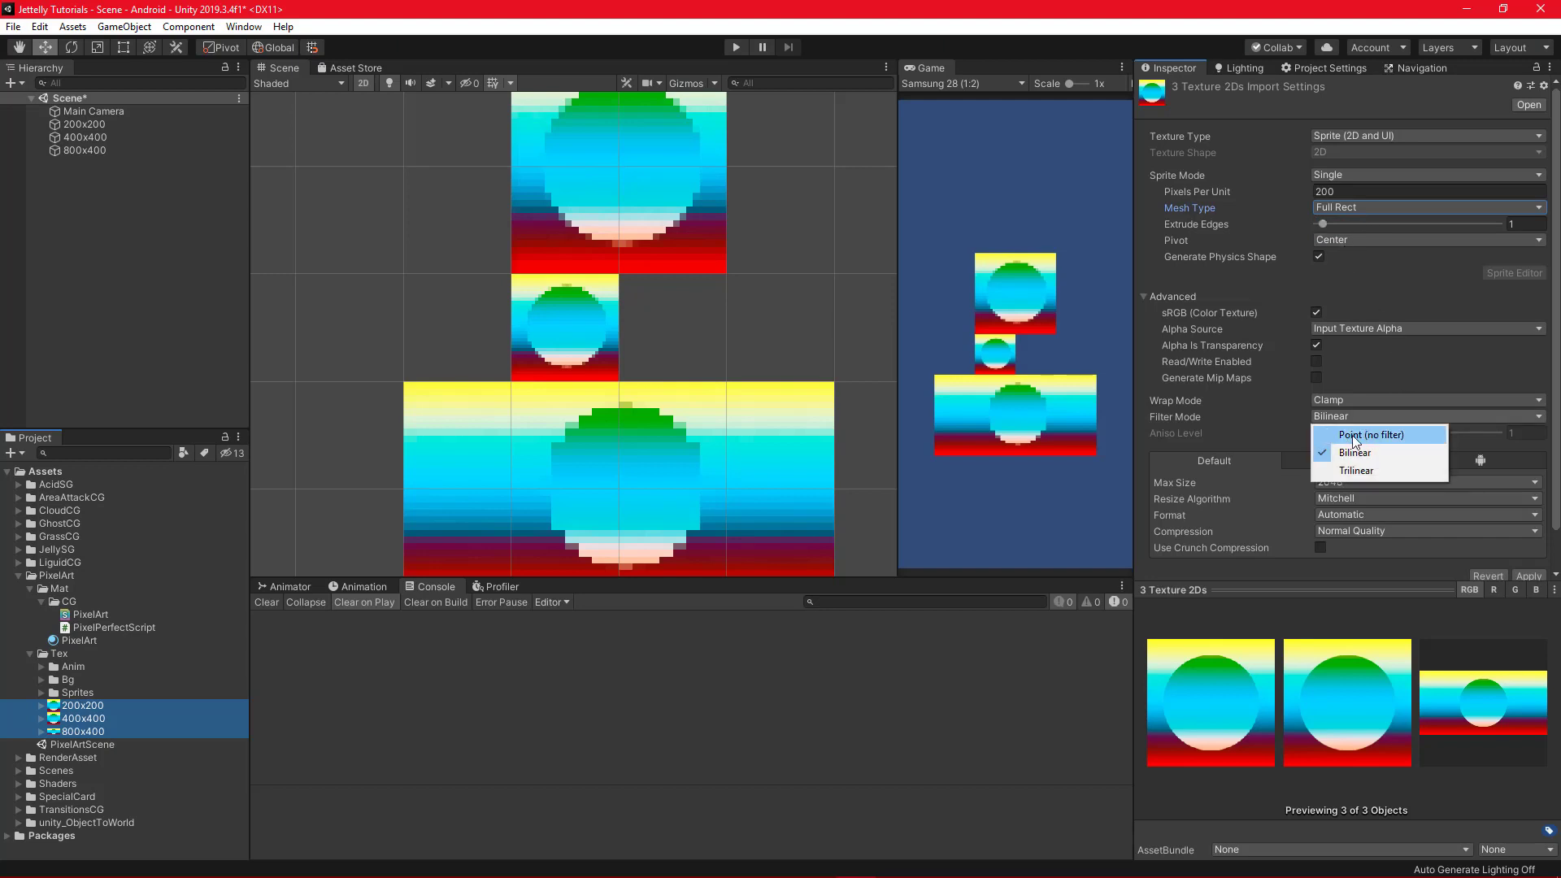
click(1355, 438)
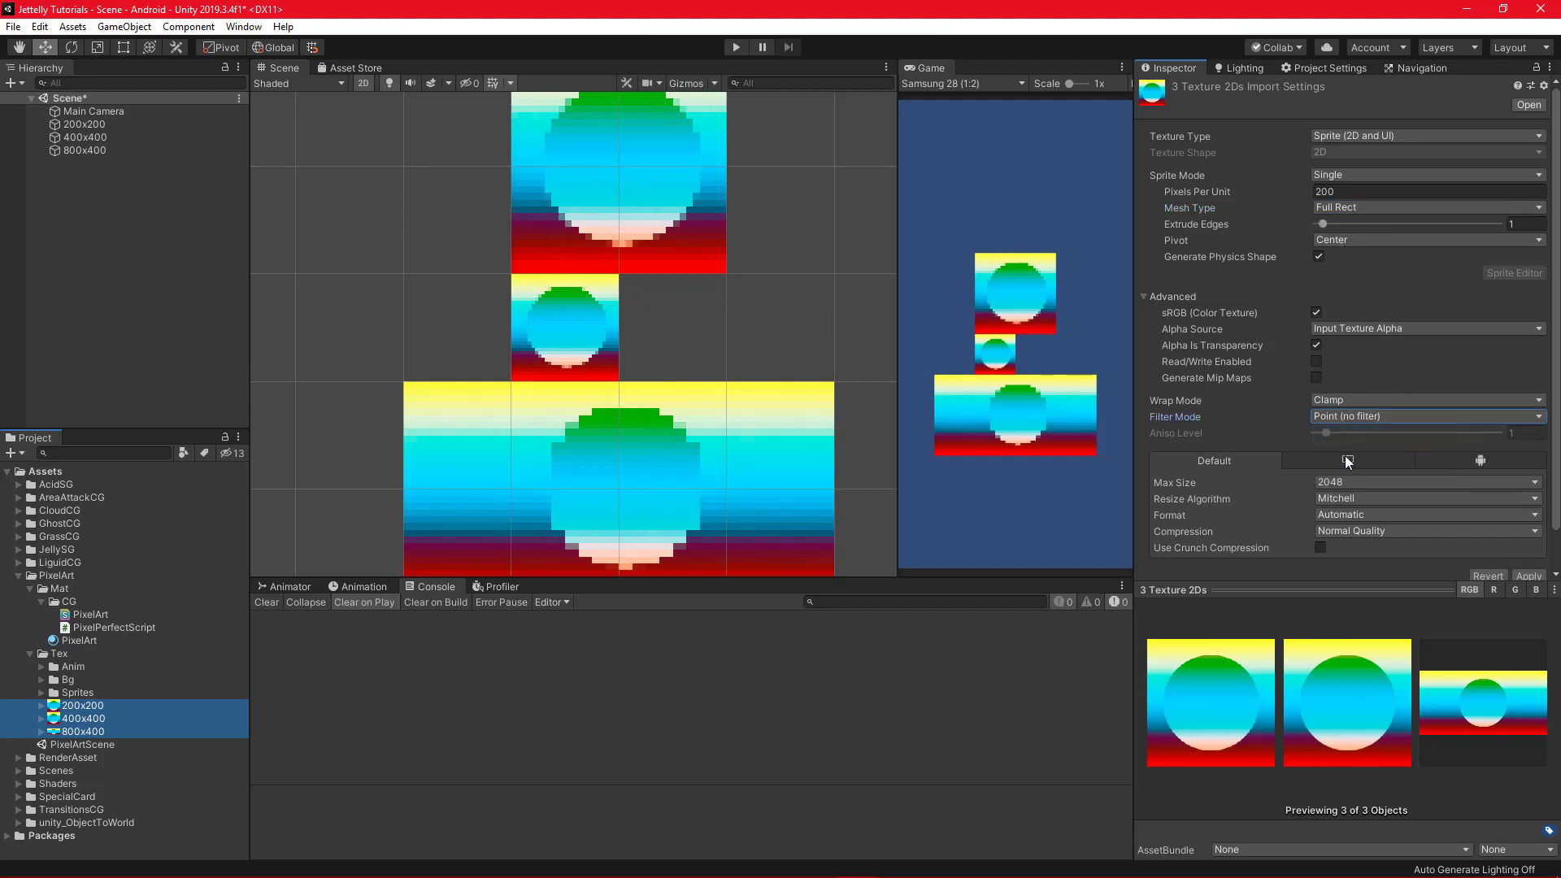
click(1530, 576)
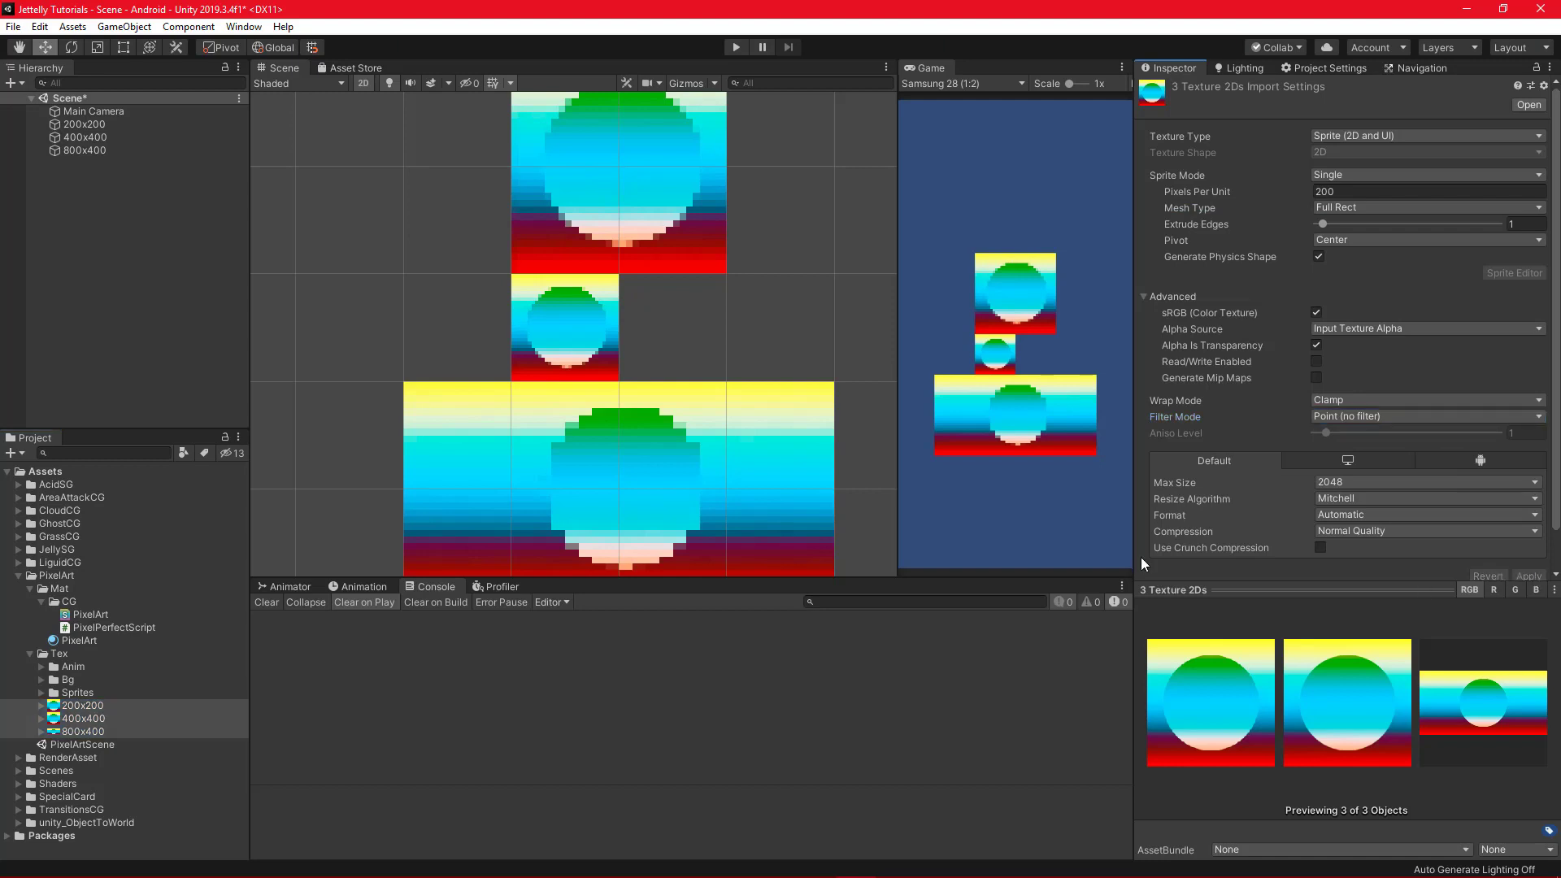
- Run the scene to verify the crisp pixelated circles, stop it, and save with Ctrl+S
scroll(756, 333, down, 3)
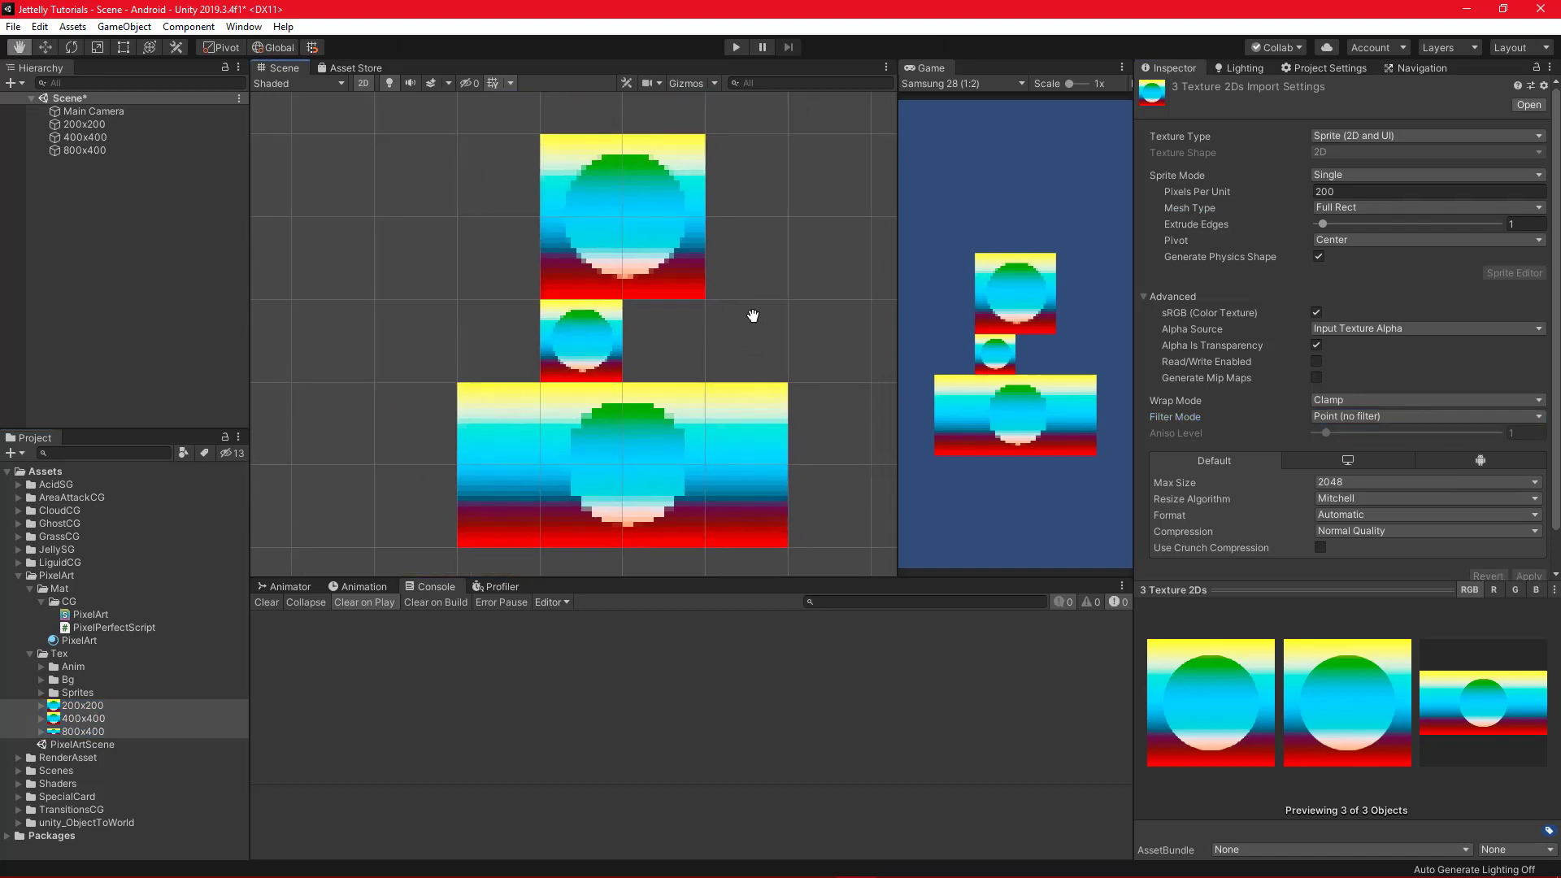
click(736, 47)
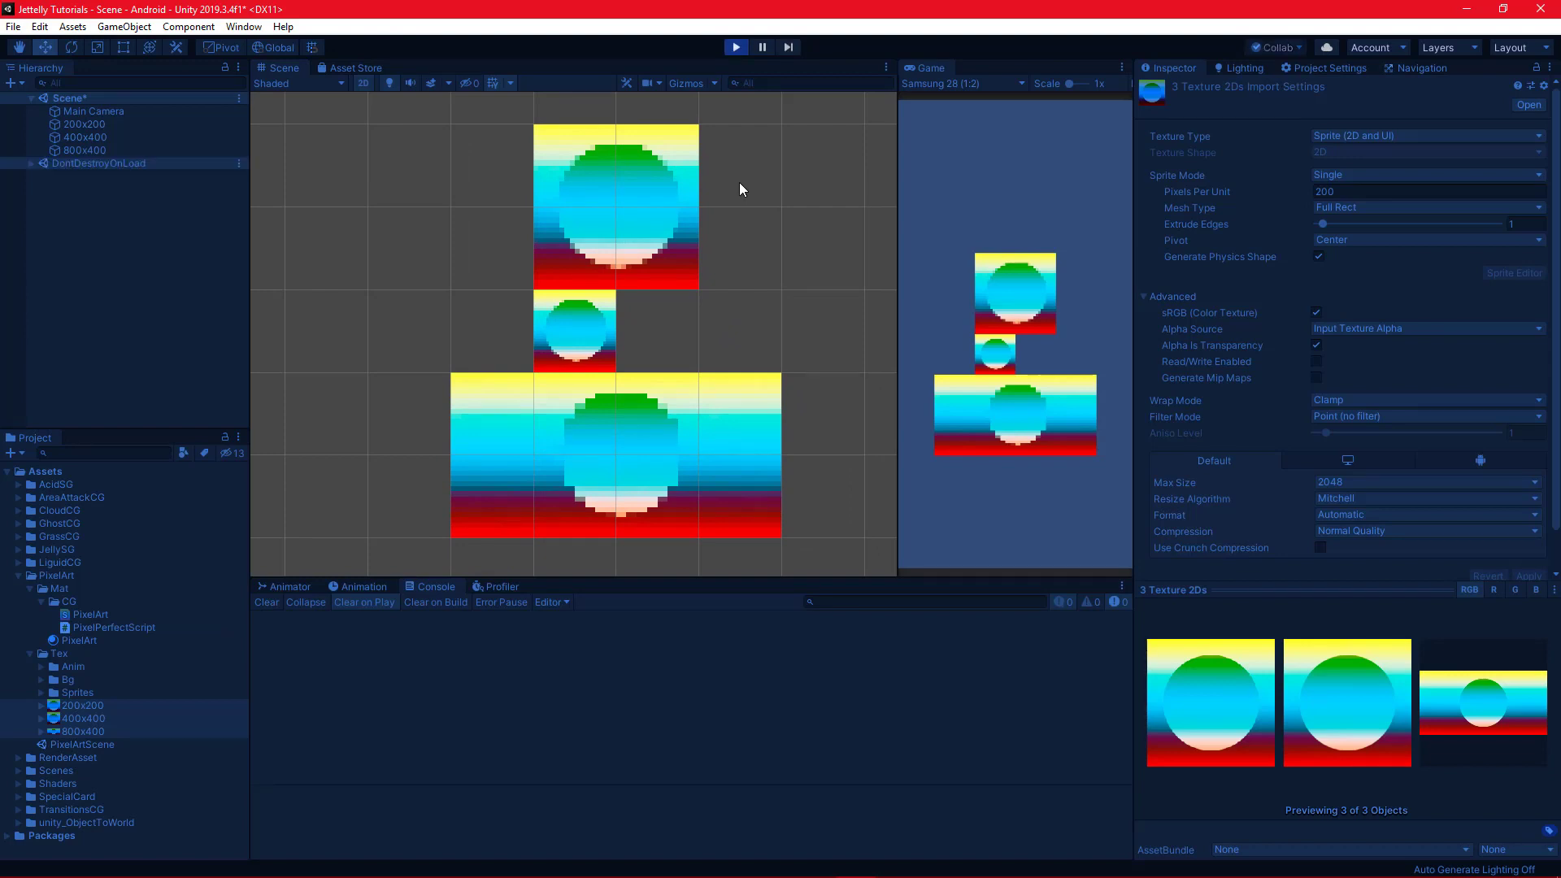
scroll(743, 242, up, 3)
scroll(803, 300, up, 1)
drag(803, 301, 815, 147)
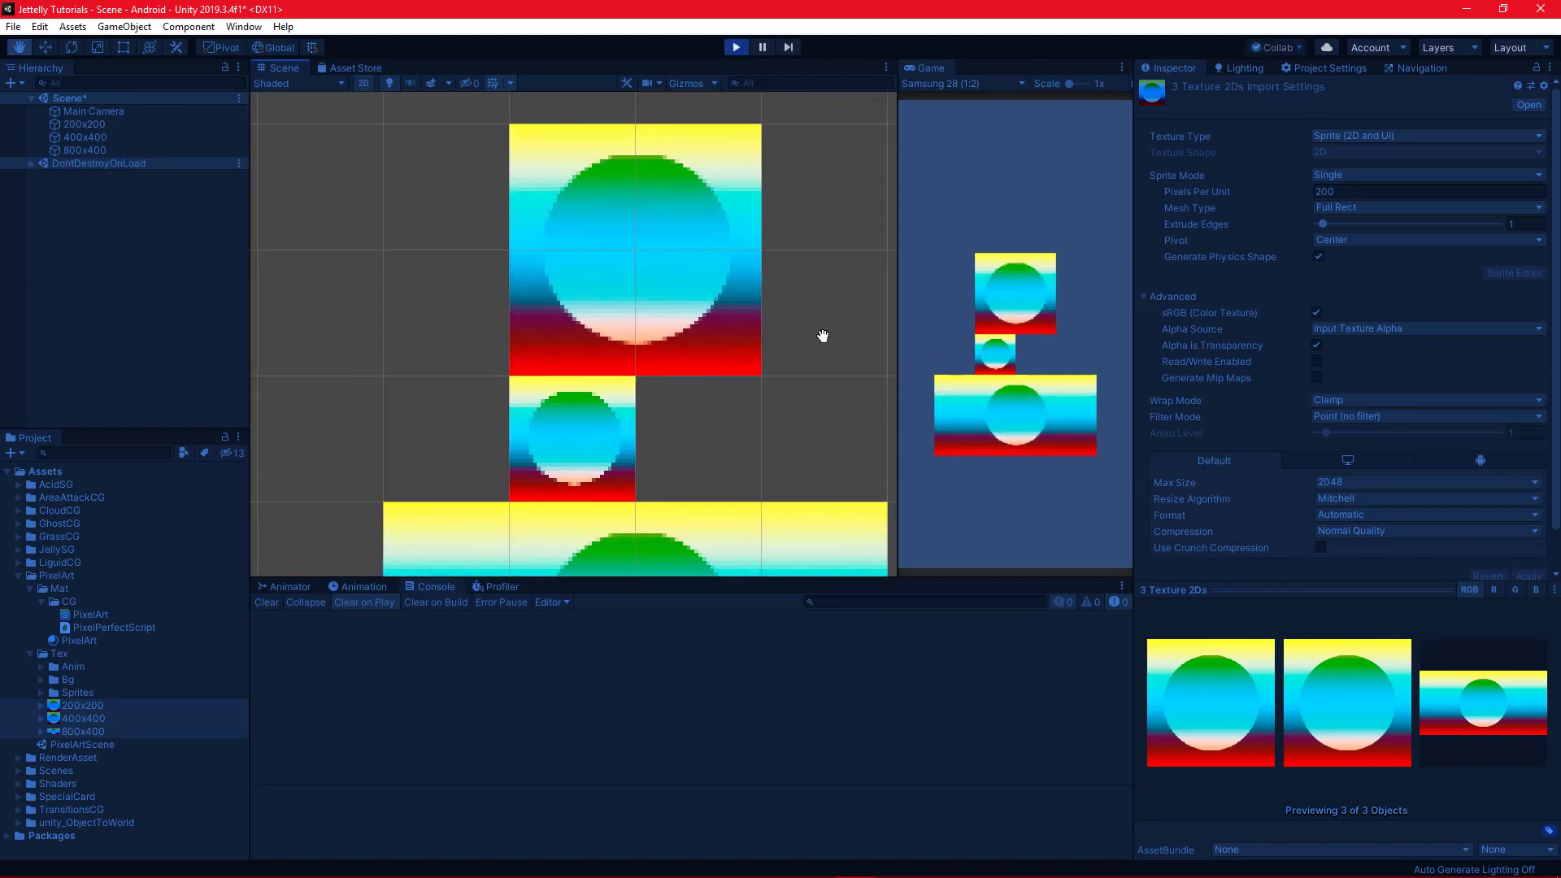
scroll(816, 198, down, 2)
scroll(796, 256, down, 1)
middle_drag(795, 256, 791, 261)
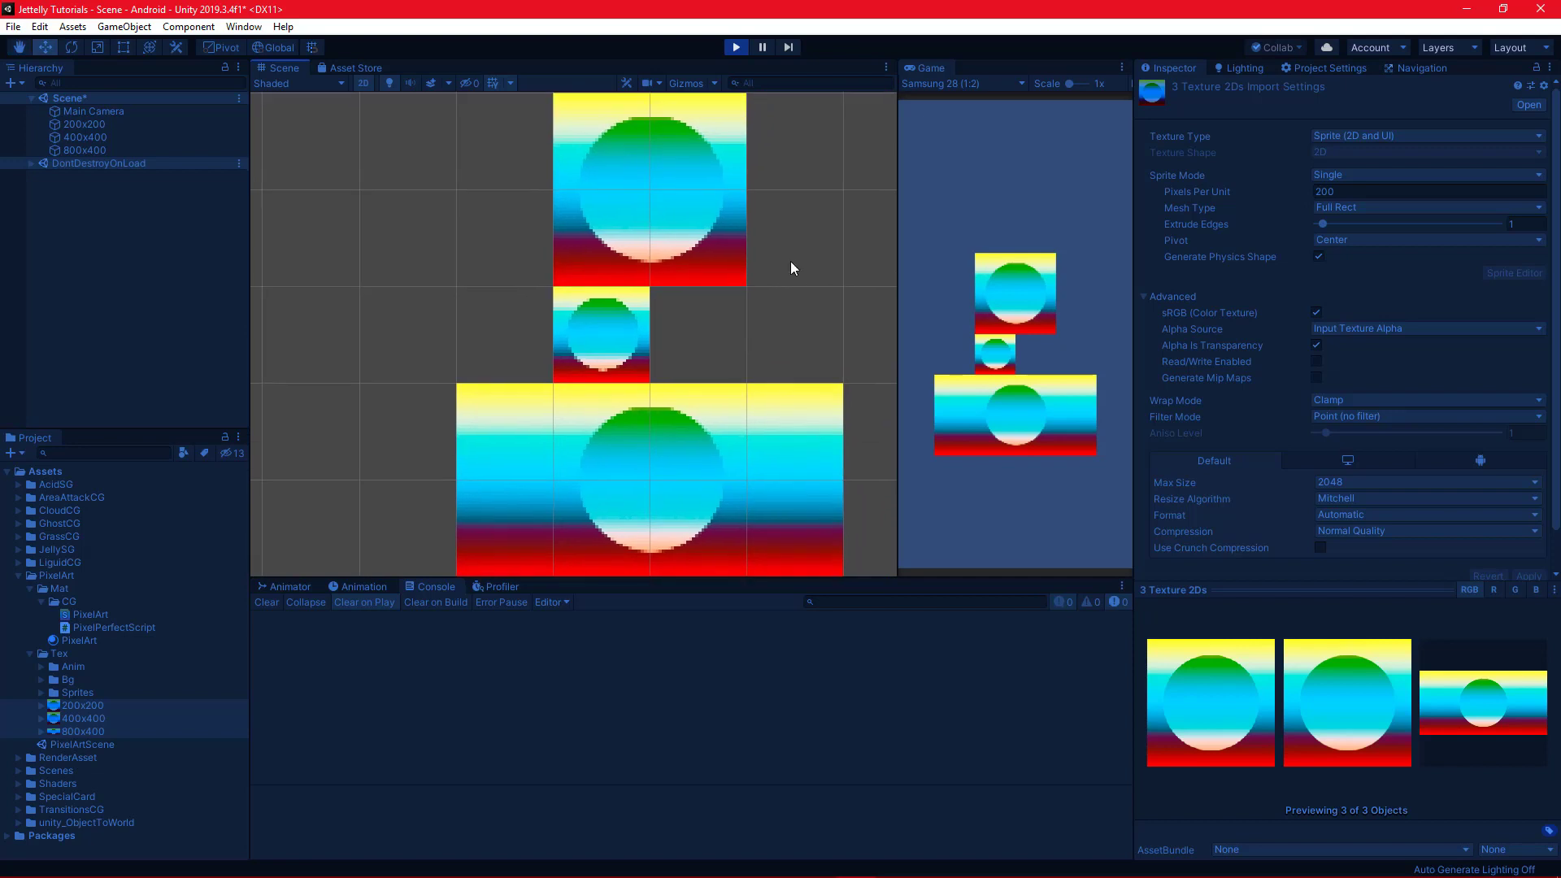
scroll(793, 252, down, 1)
click(736, 47)
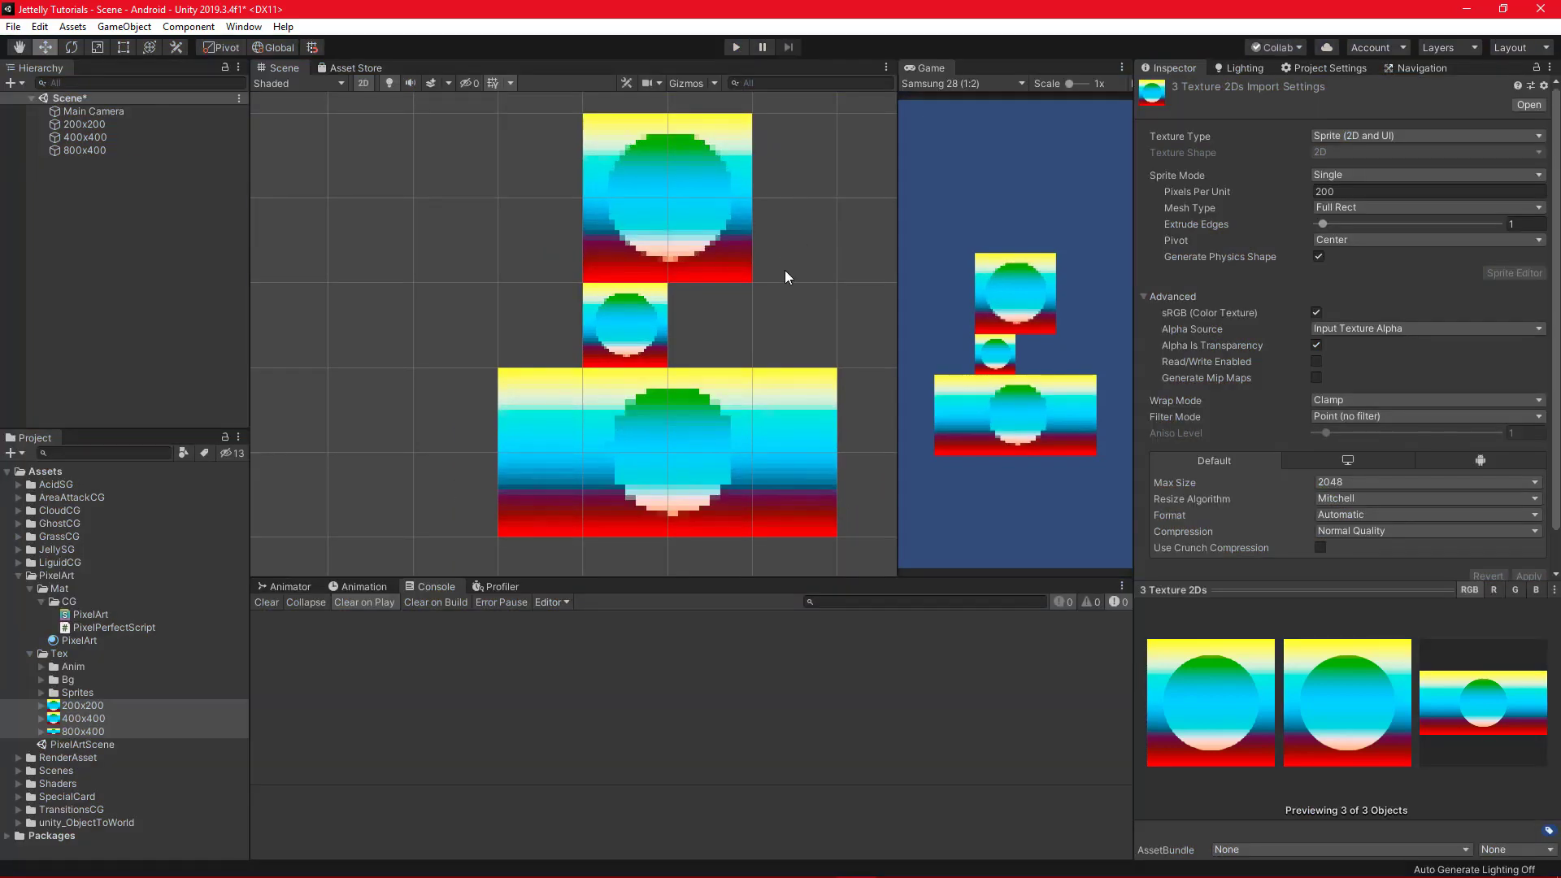
key(ctrl+s)
click(174, 244)
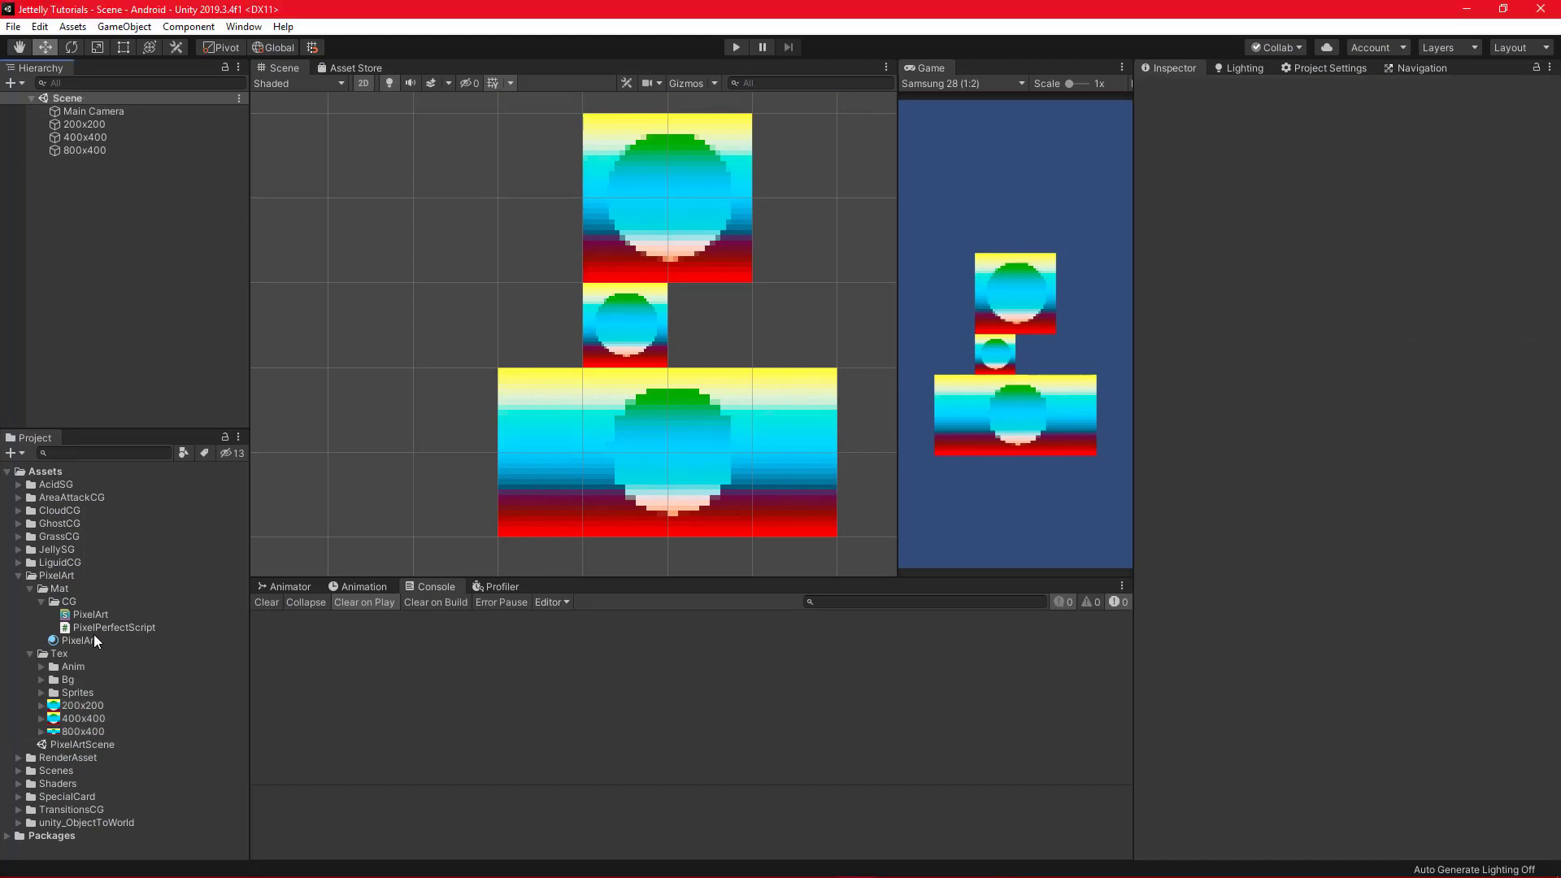
- Open the PixelArtScene scene and look around the level
double_click(29, 749)
scroll(514, 325, down, 2)
middle_drag(514, 325, 590, 371)
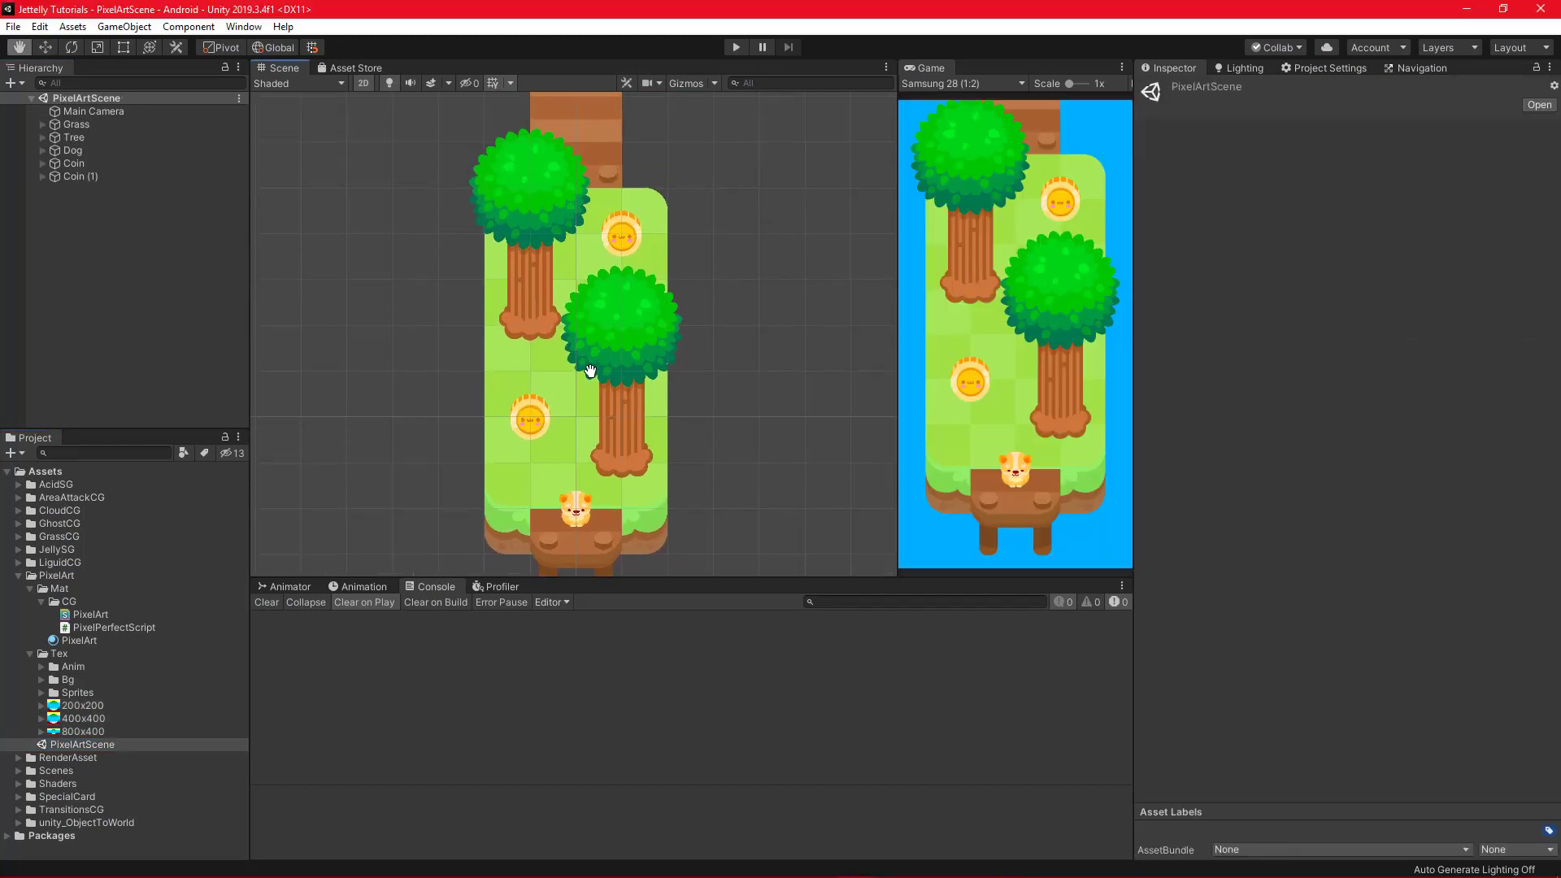
scroll(599, 348, up, 3)
scroll(597, 340, up, 3)
scroll(584, 350, down, 1)
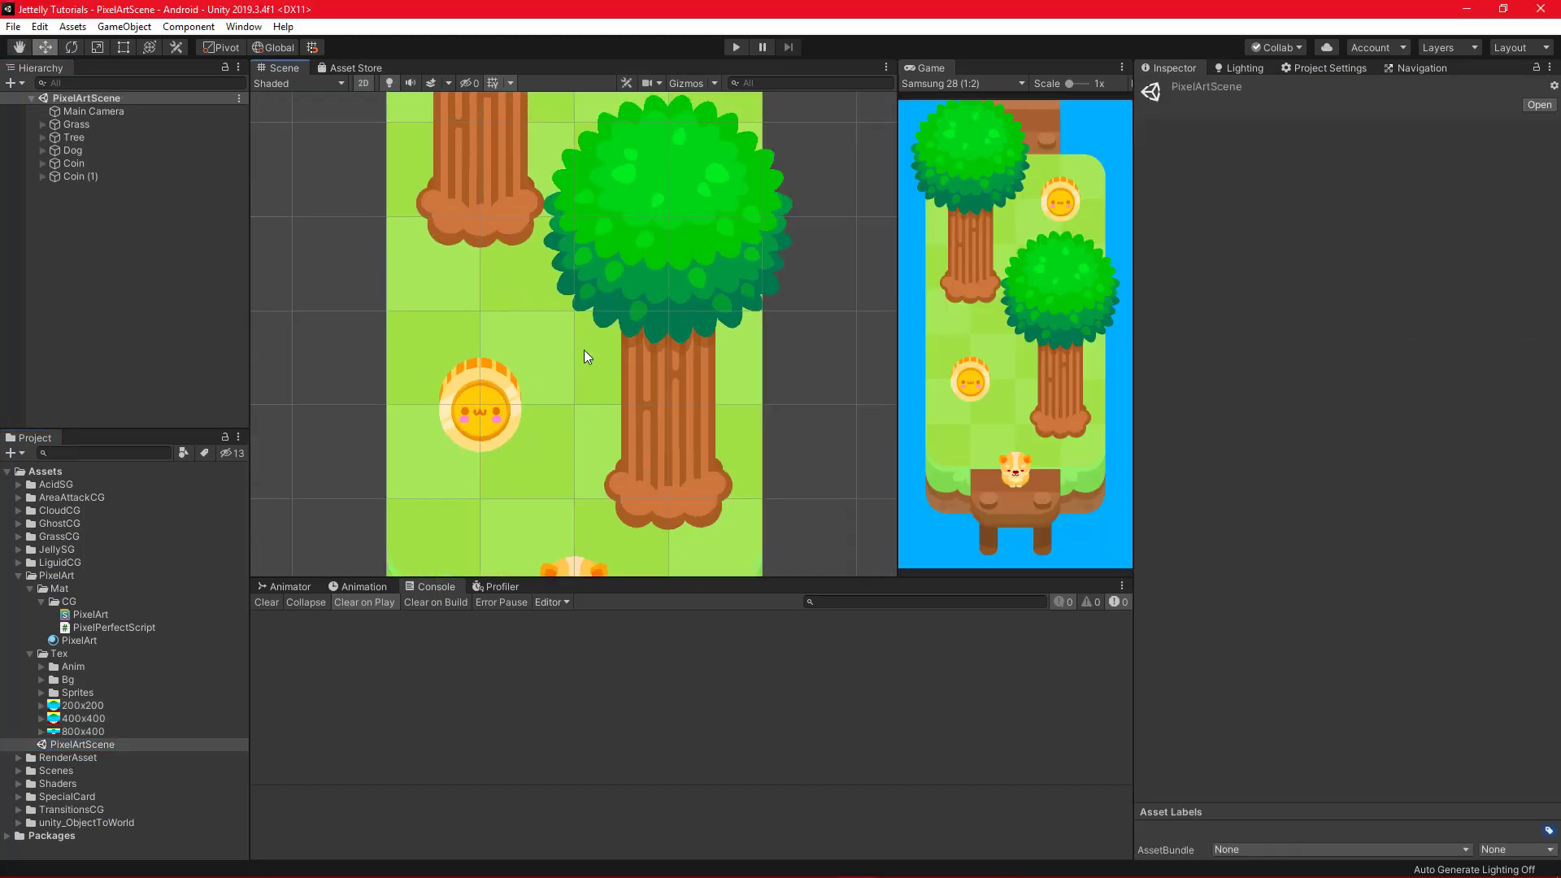
scroll(584, 357, down, 3)
- Give all Grass tiles, Background_BottomLeft_Ground through Bridge_Large, the PixelArt material and PixelPerfectScript
click(43, 125)
click(118, 138)
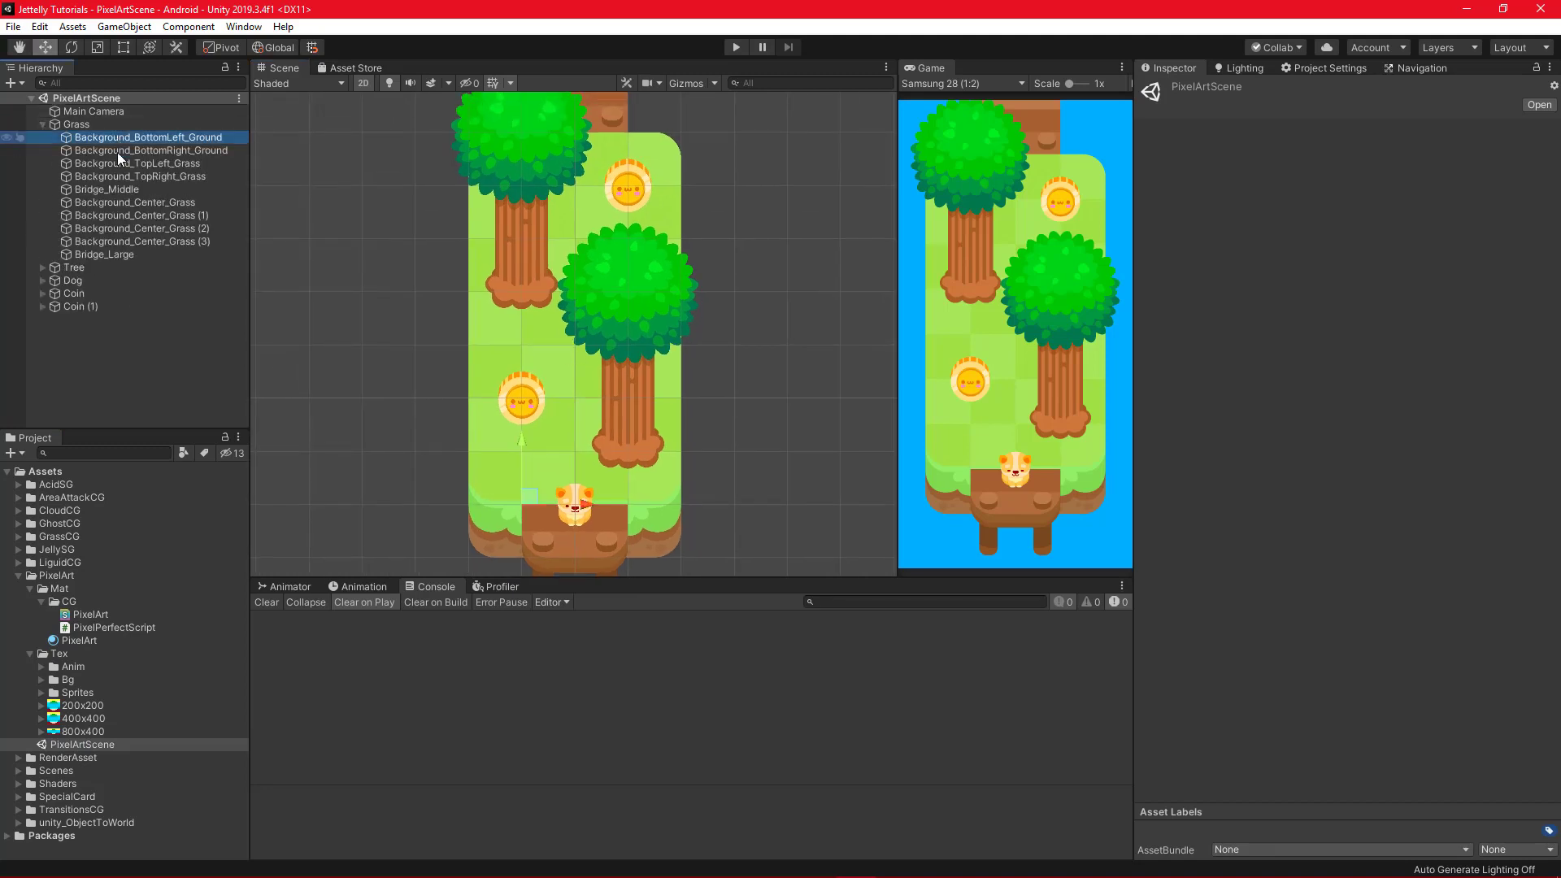
shift+click(114, 254)
drag(79, 640, 1361, 335)
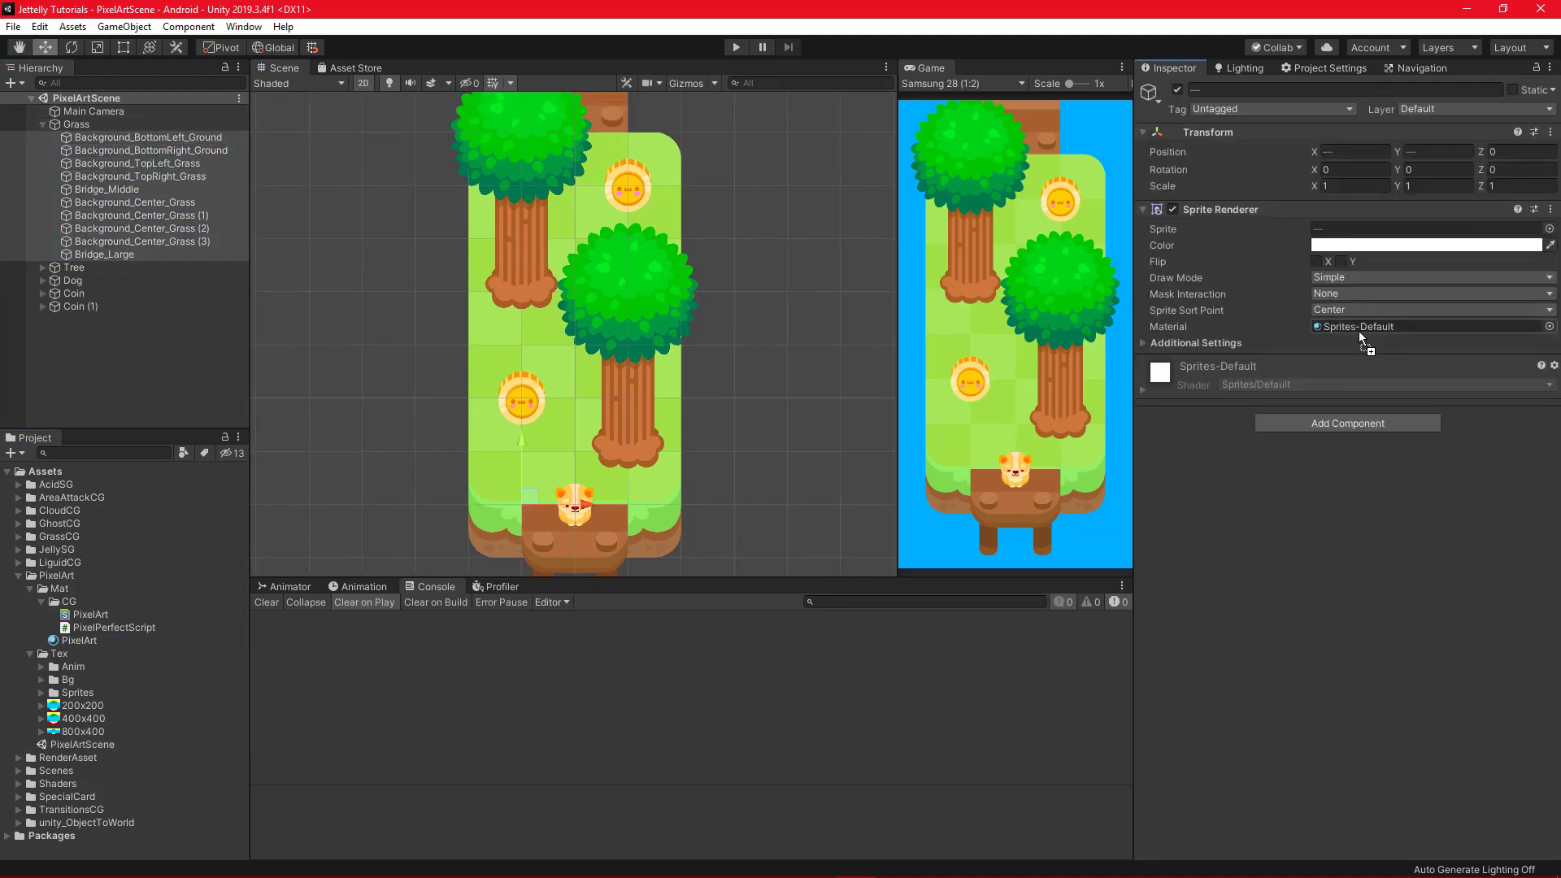
drag(125, 627, 1244, 550)
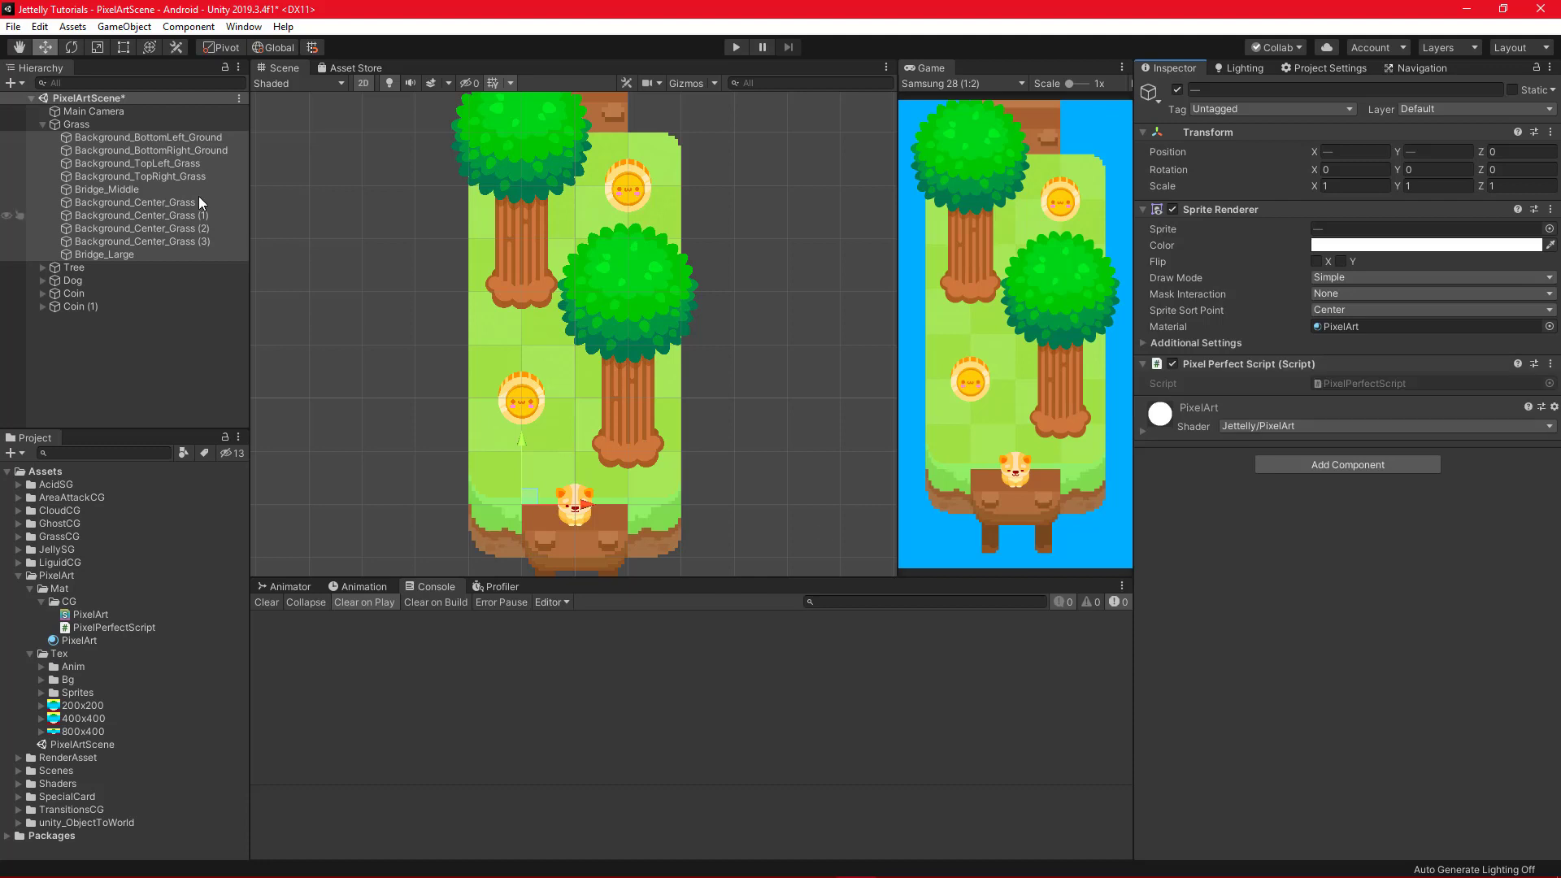
- Give both trees, Tree_tex and Tree_tex (1), the PixelArt material and PixelPerfectScript
click(43, 124)
click(42, 137)
click(90, 150)
shift+click(104, 162)
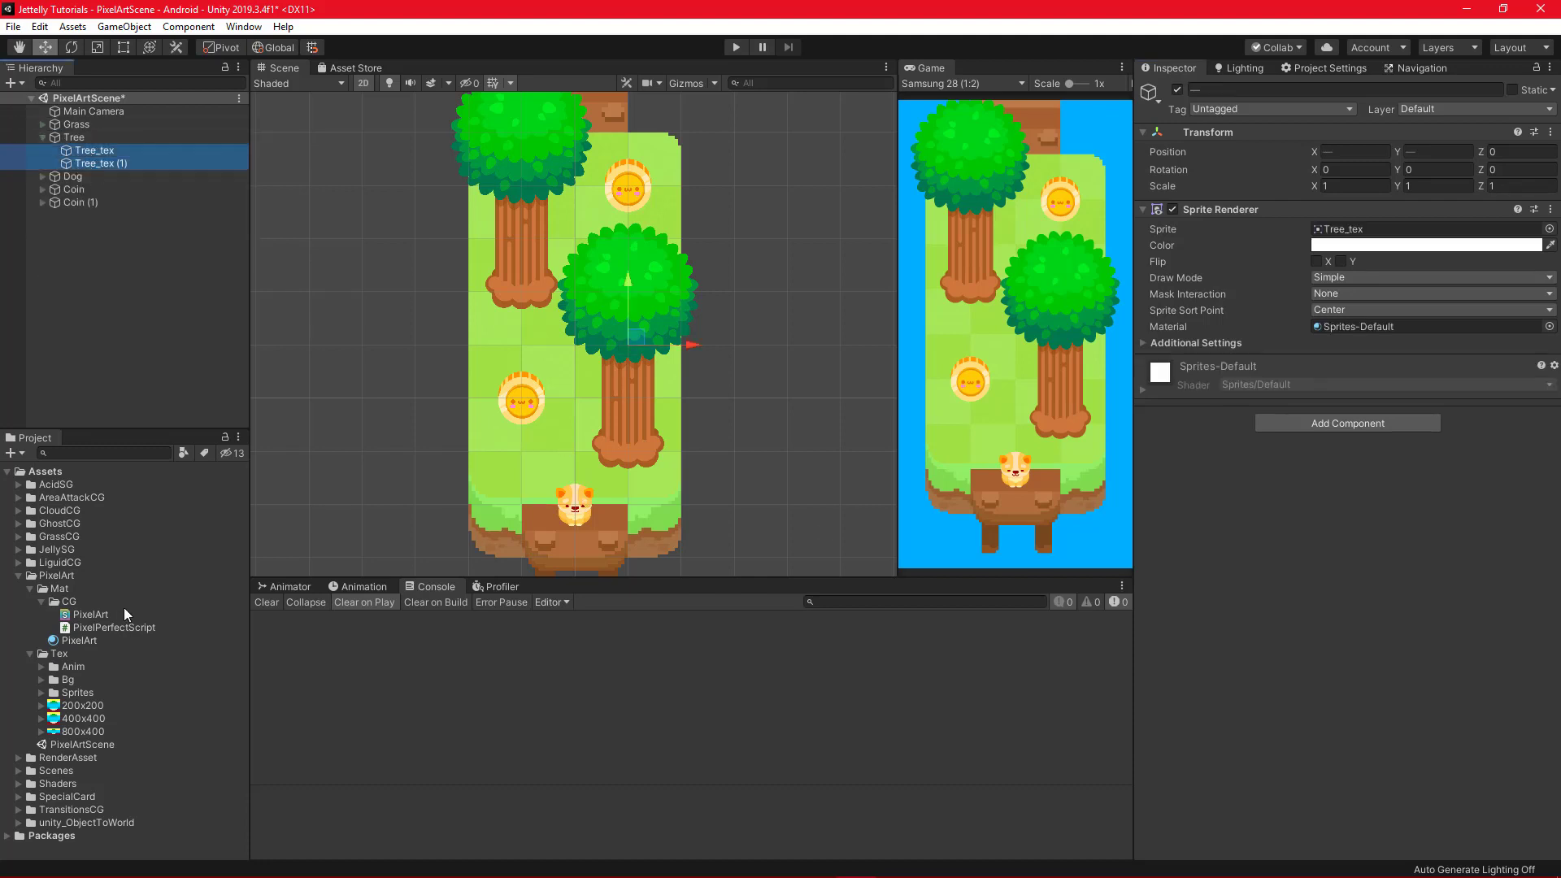
drag(79, 640, 1398, 329)
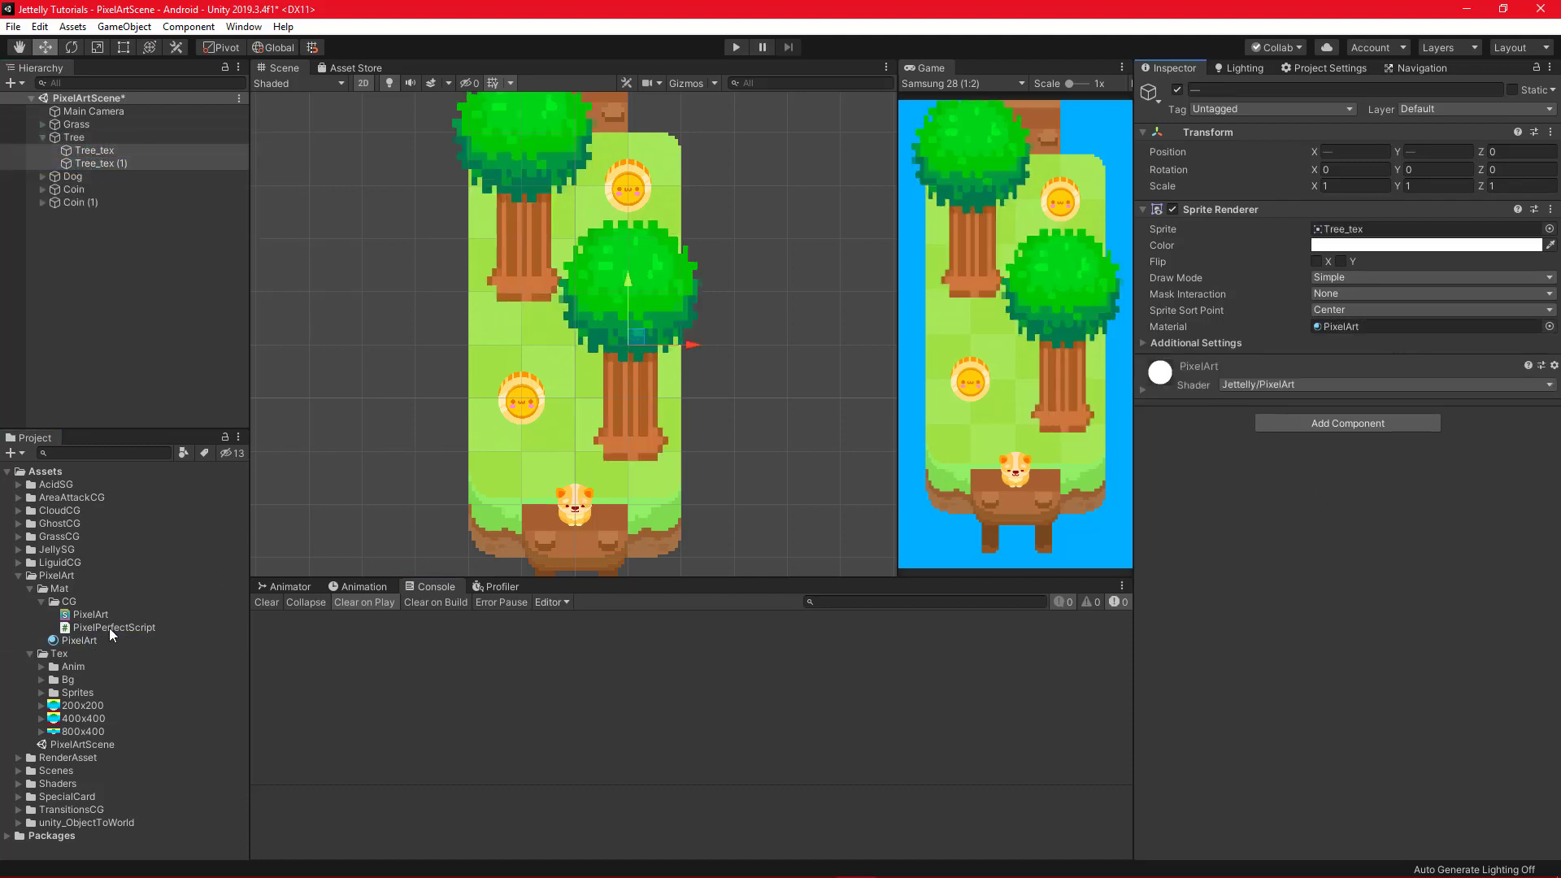
drag(109, 628, 1240, 537)
- Give the DogSprite the PixelArt material and PixelPerfectScript
click(42, 138)
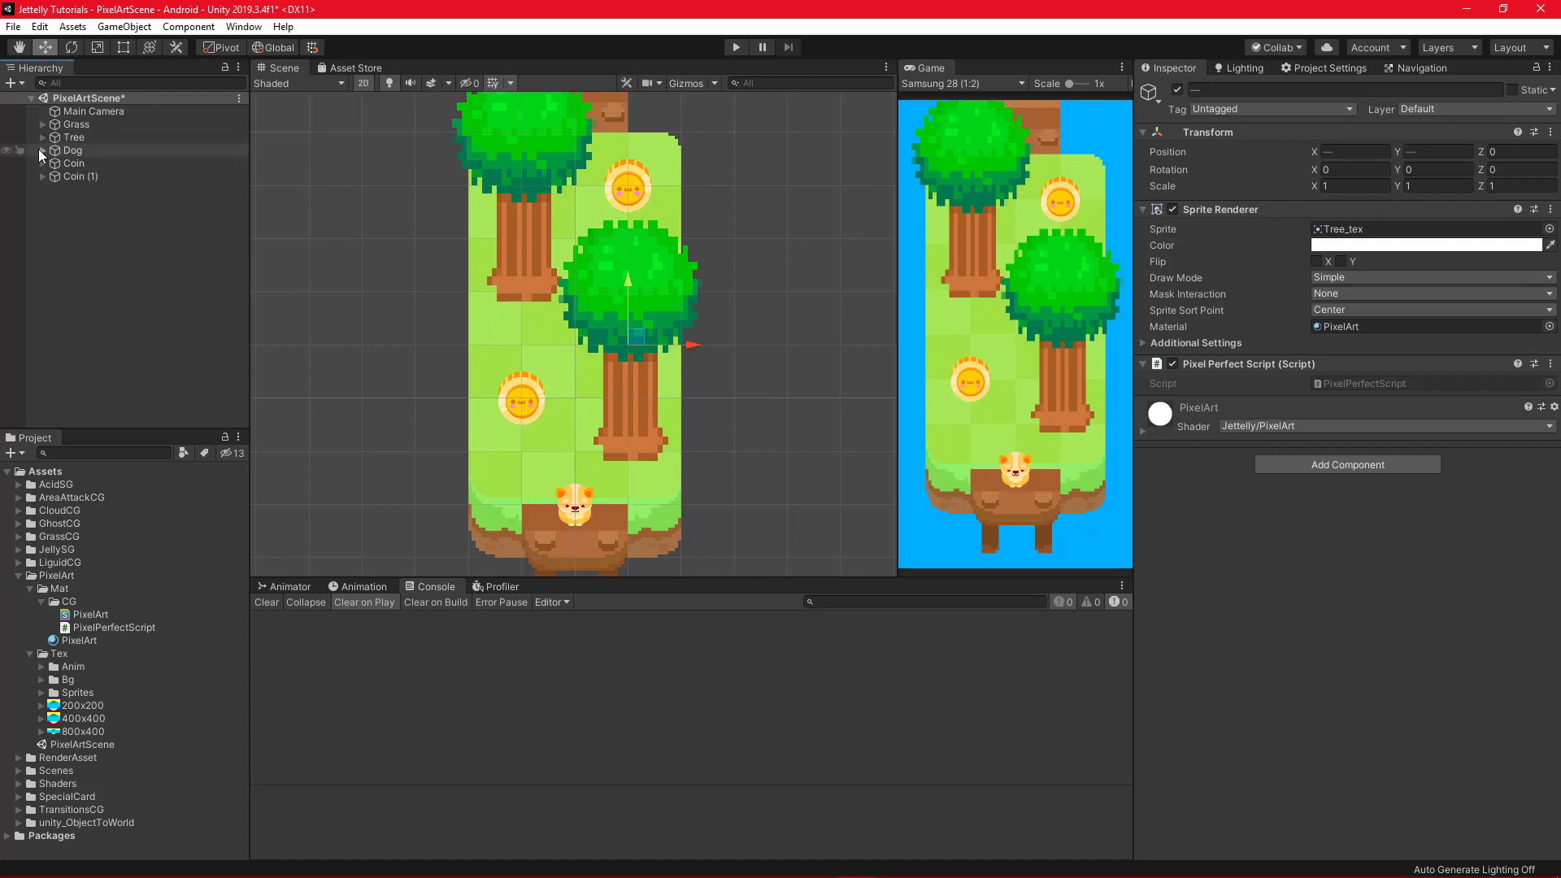
click(42, 150)
click(97, 164)
drag(90, 641, 1399, 326)
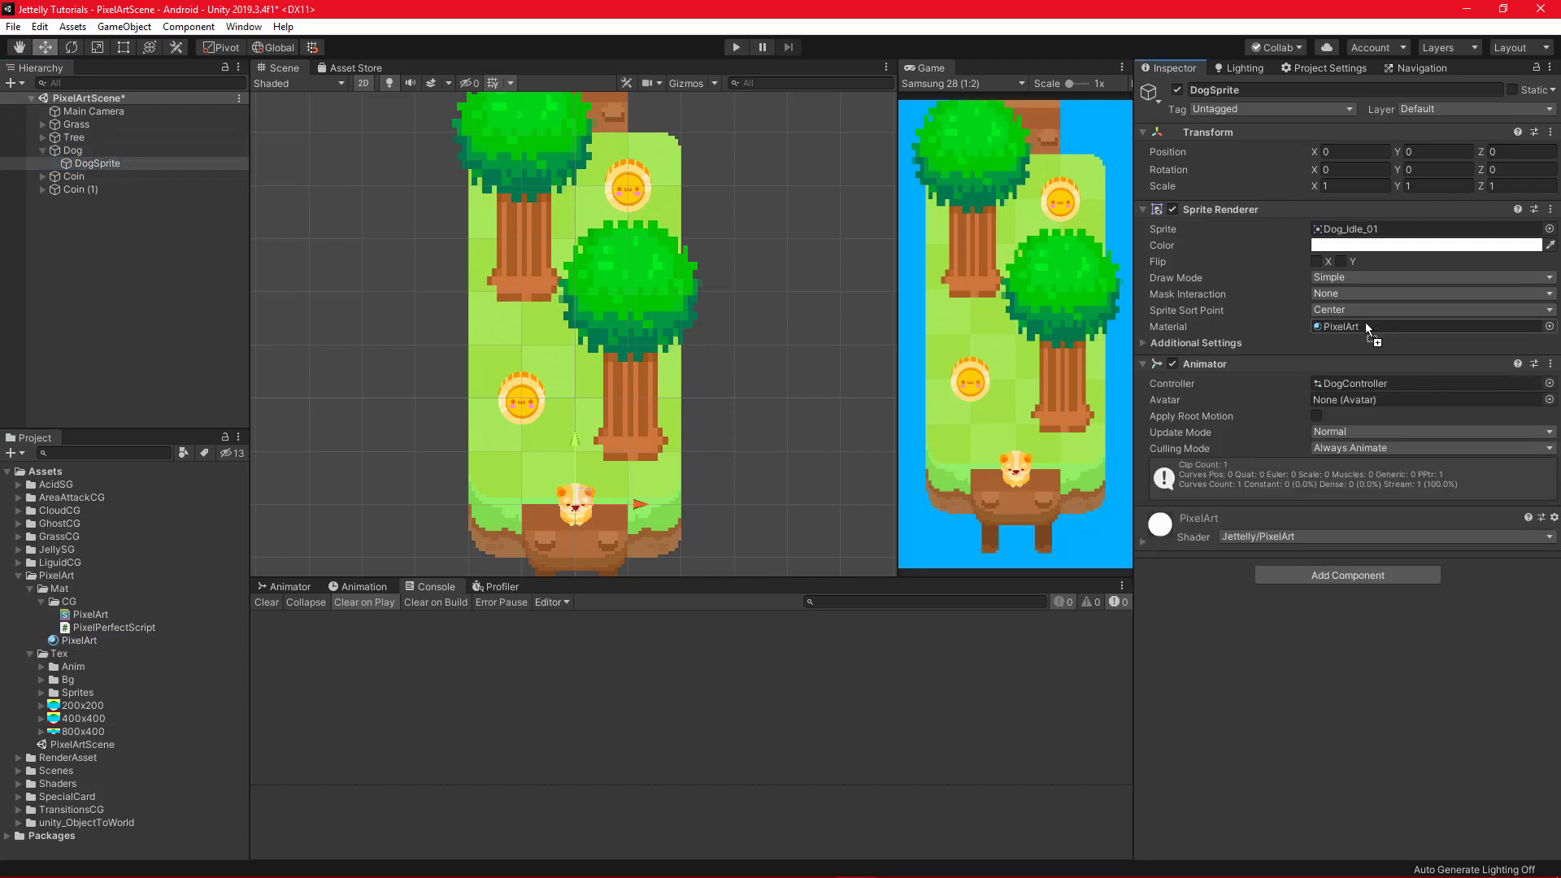
drag(105, 628, 1327, 660)
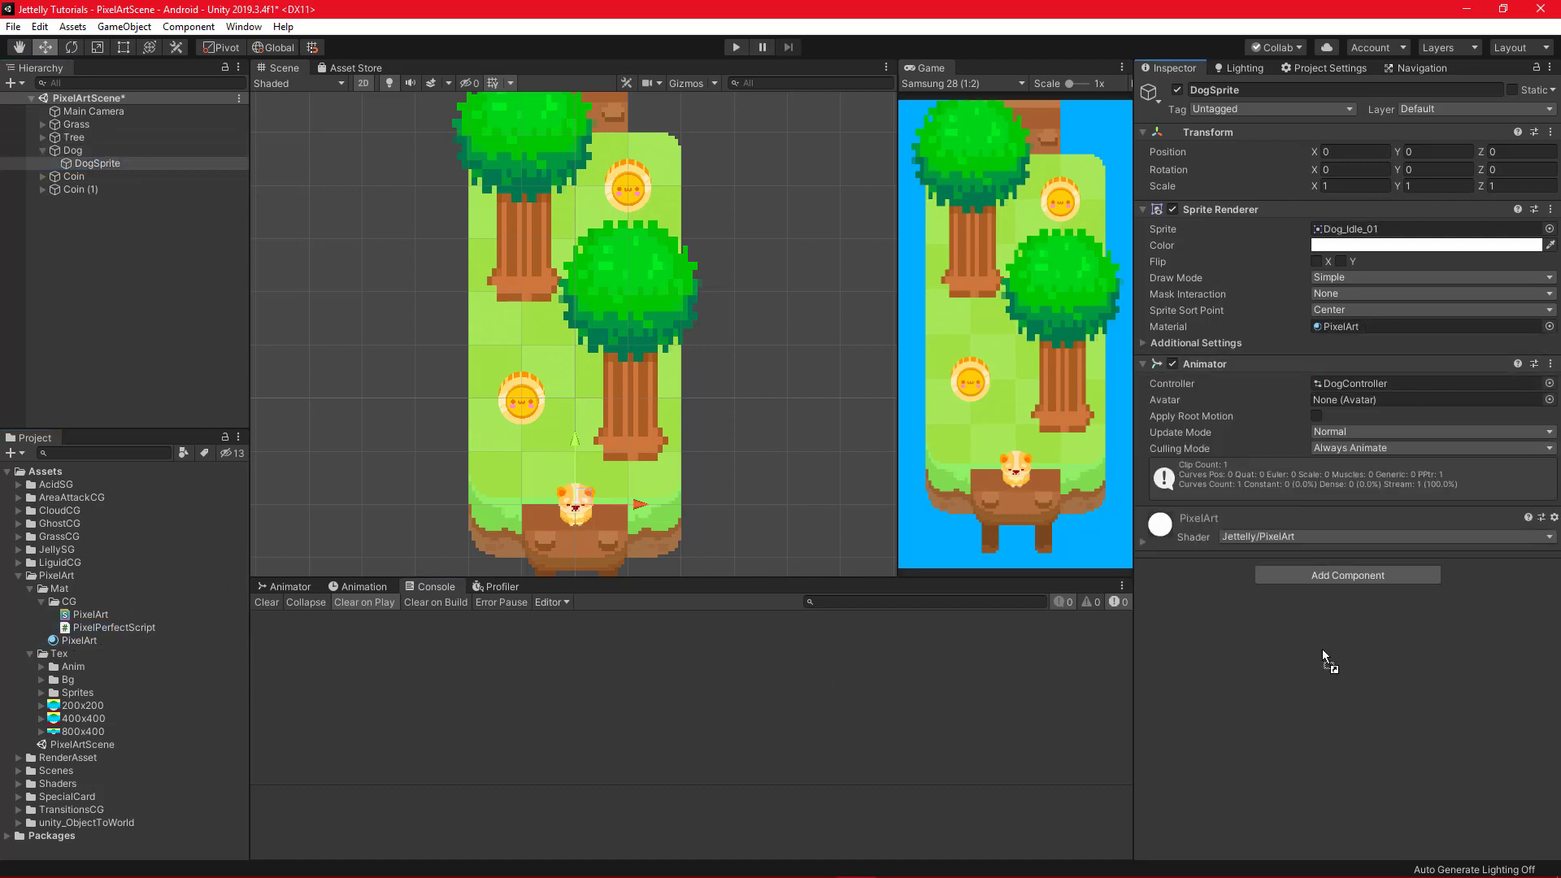
- Give the first Coin's CoinSprite the PixelArt material and PixelPerfectScript
click(43, 151)
click(42, 163)
click(98, 176)
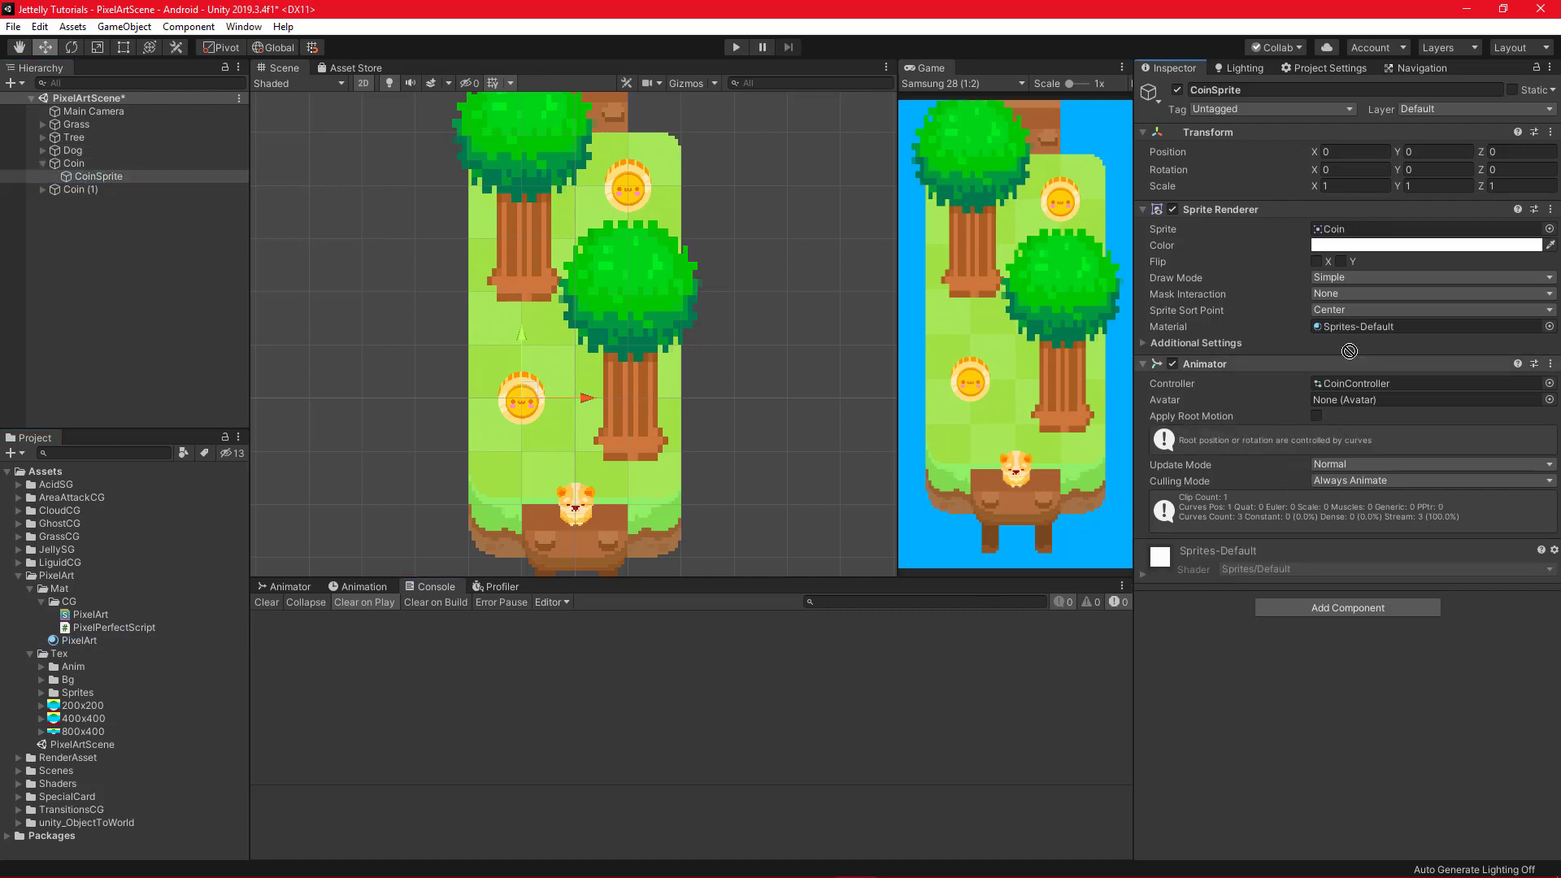
drag(79, 641, 1398, 326)
click(122, 628)
drag(122, 627, 1219, 680)
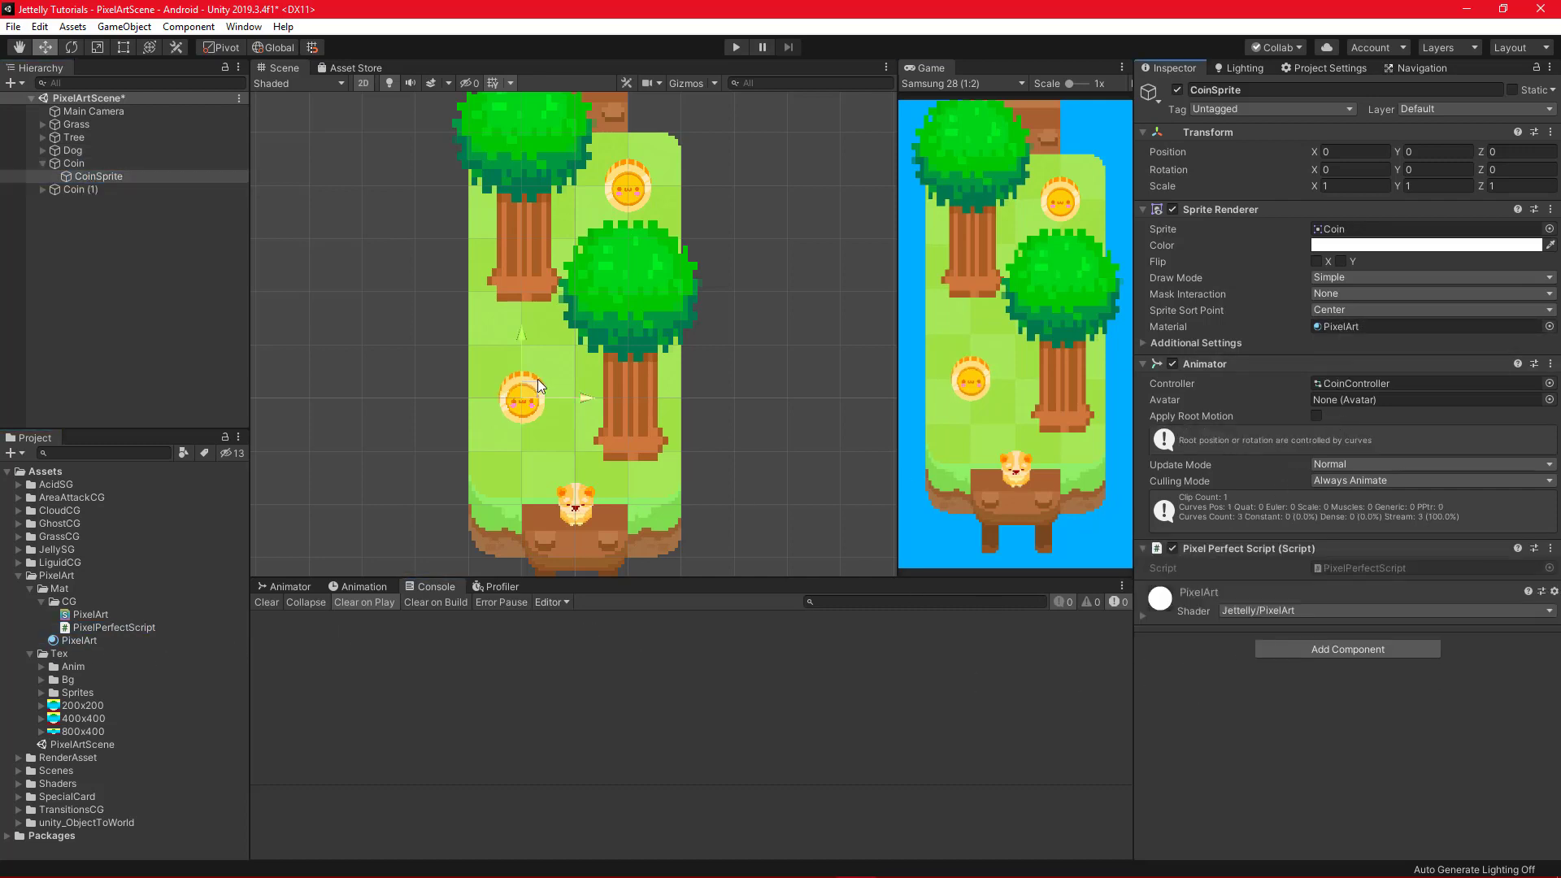
- Give the Coin (1) CoinSprite the PixelArt material and PixelPerfectScript
click(42, 164)
click(43, 176)
click(97, 189)
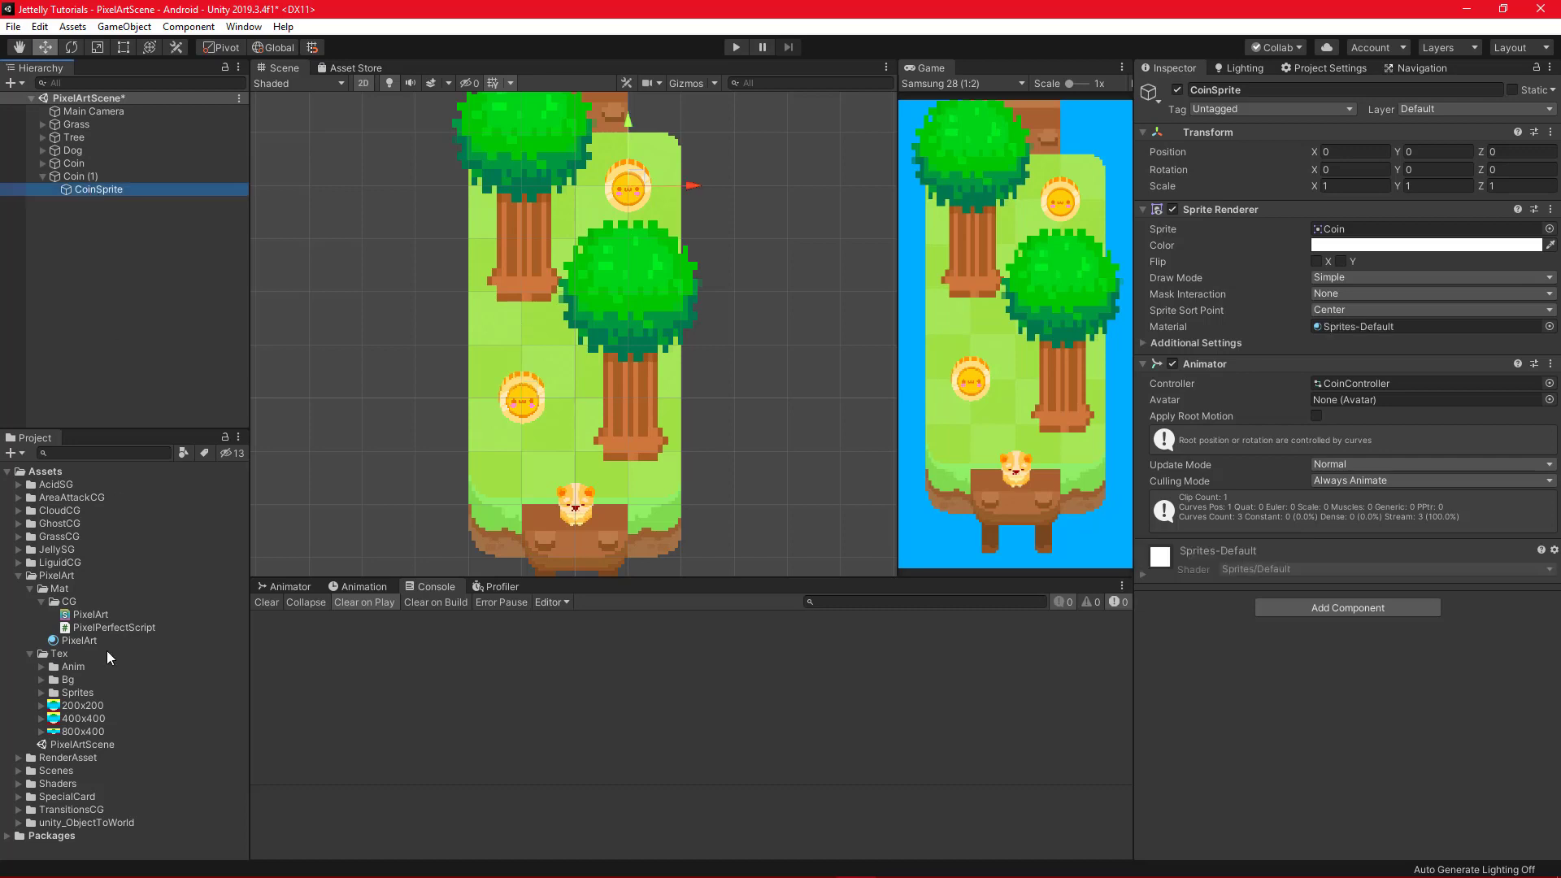
mouse_move(79, 641)
mouse_down()
mouse_move(554, 635)
mouse_move(1398, 326)
mouse_up()
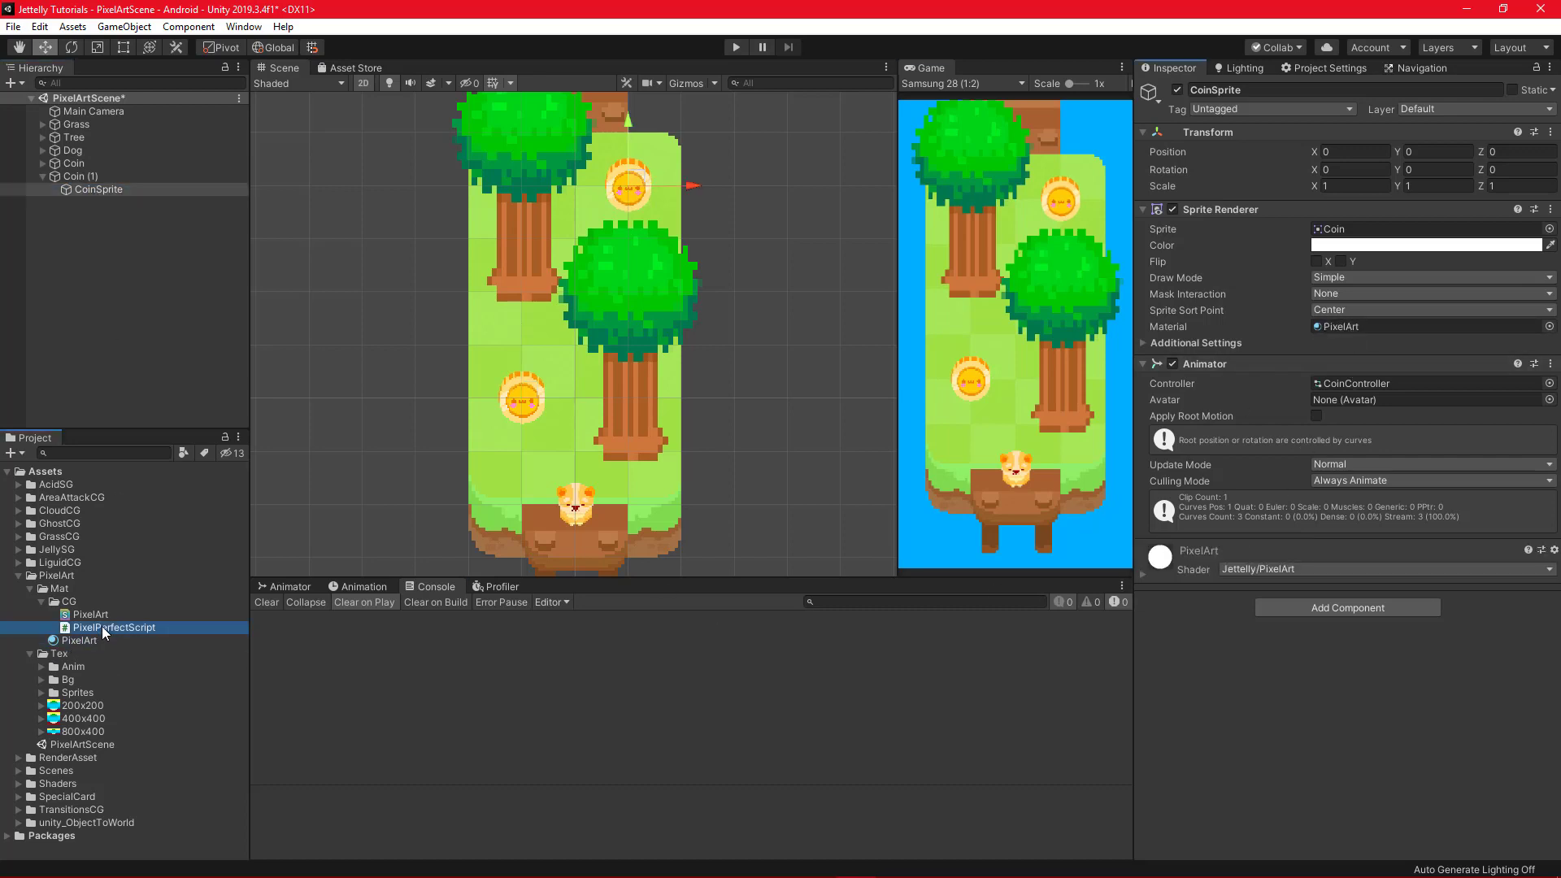
drag(122, 628, 1283, 663)
click(79, 641)
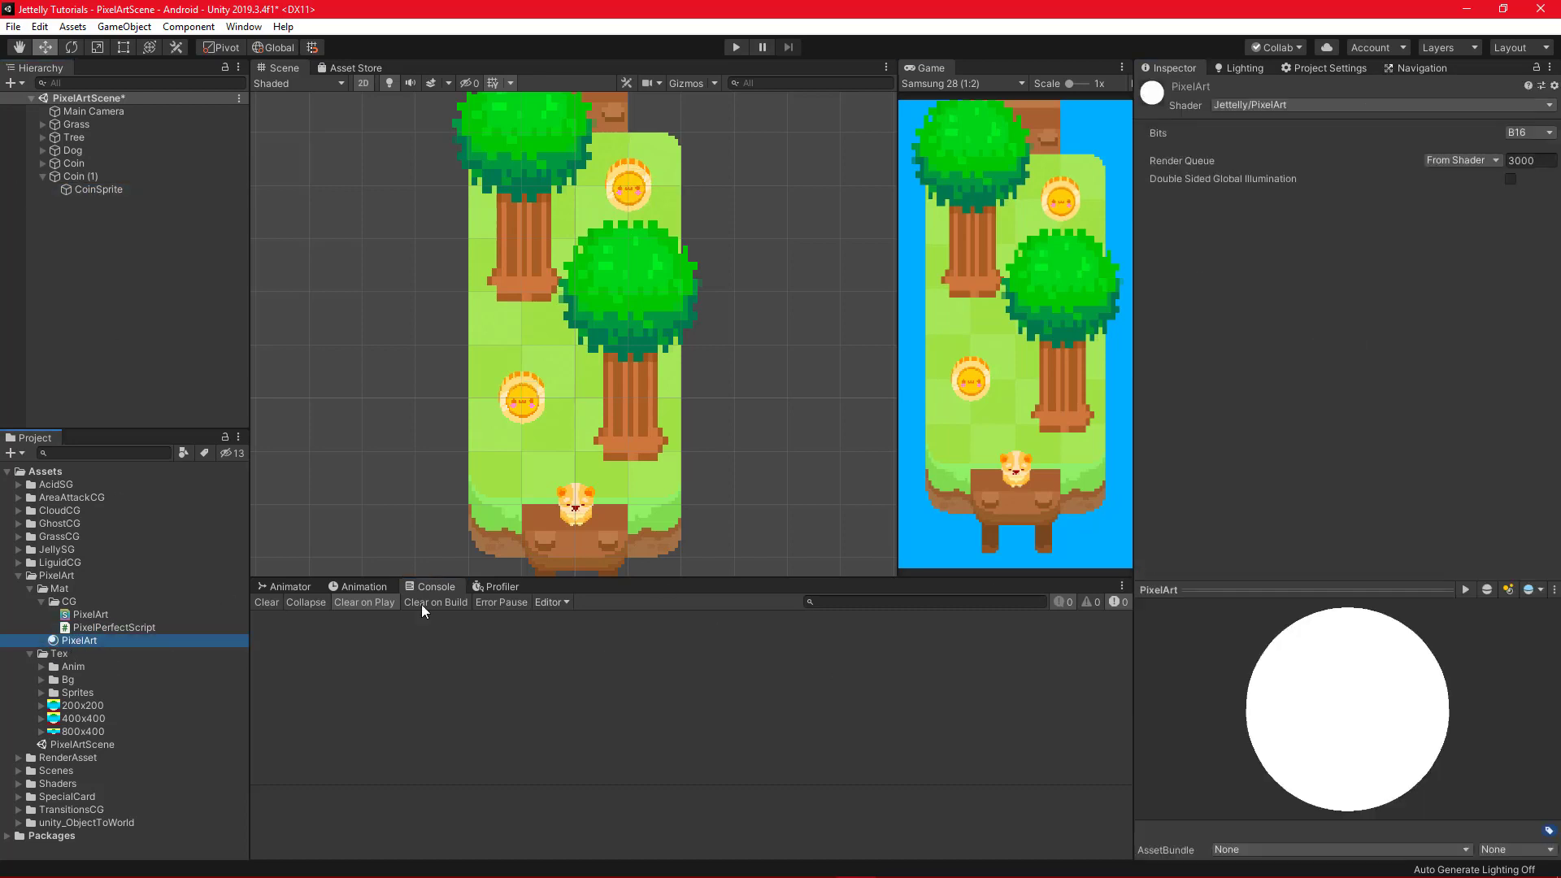
- Set the PixelArt material's Bits to B8, run the level to inspect the trees, then stop
click(1529, 132)
click(1518, 153)
click(735, 47)
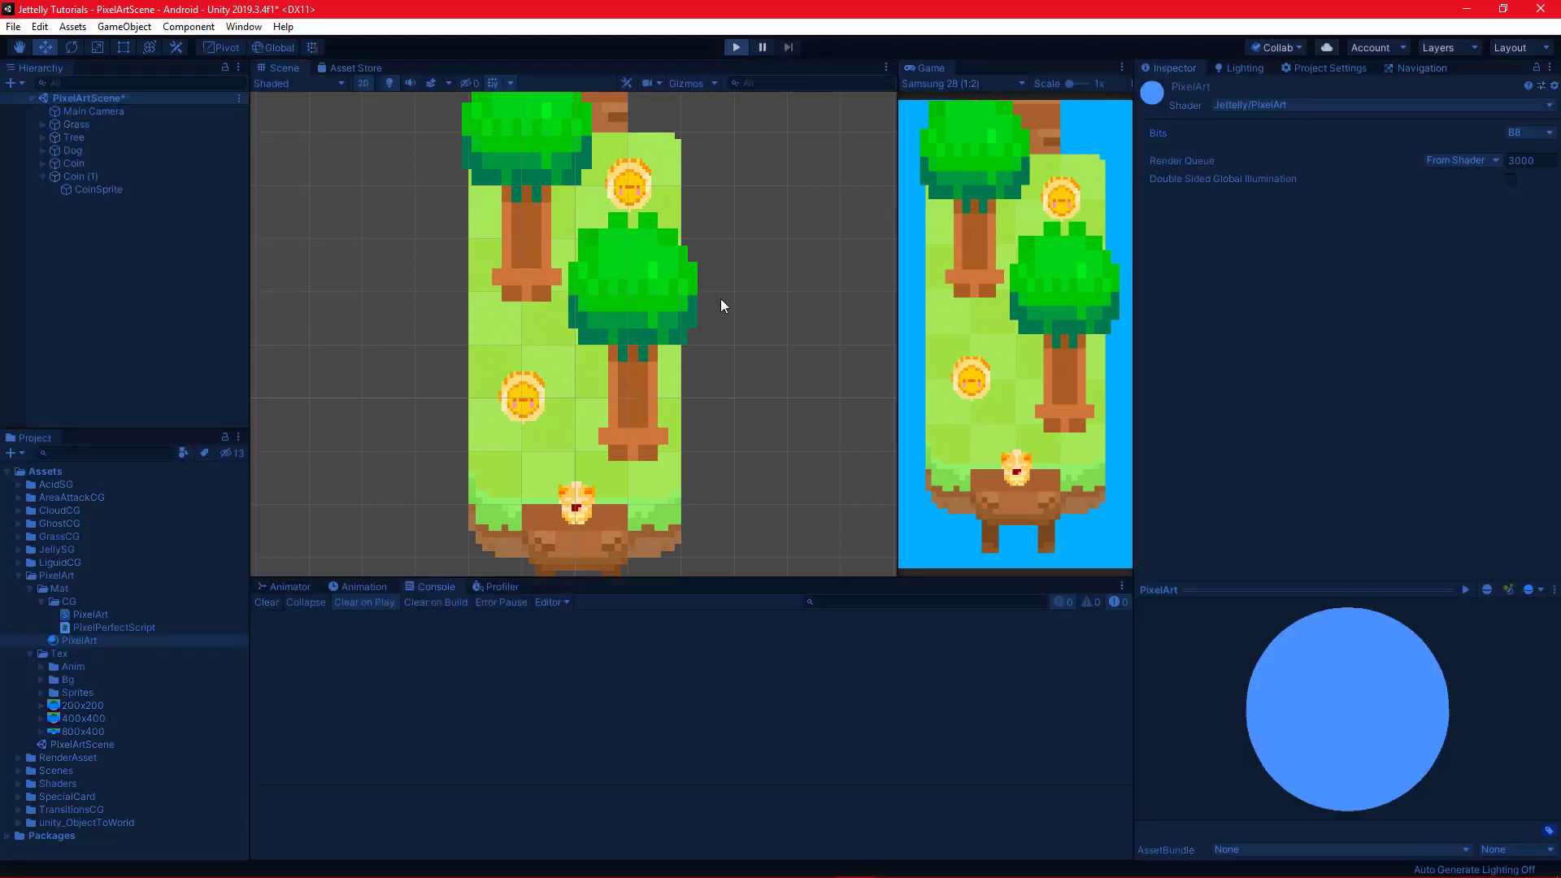
scroll(726, 349, up, 5)
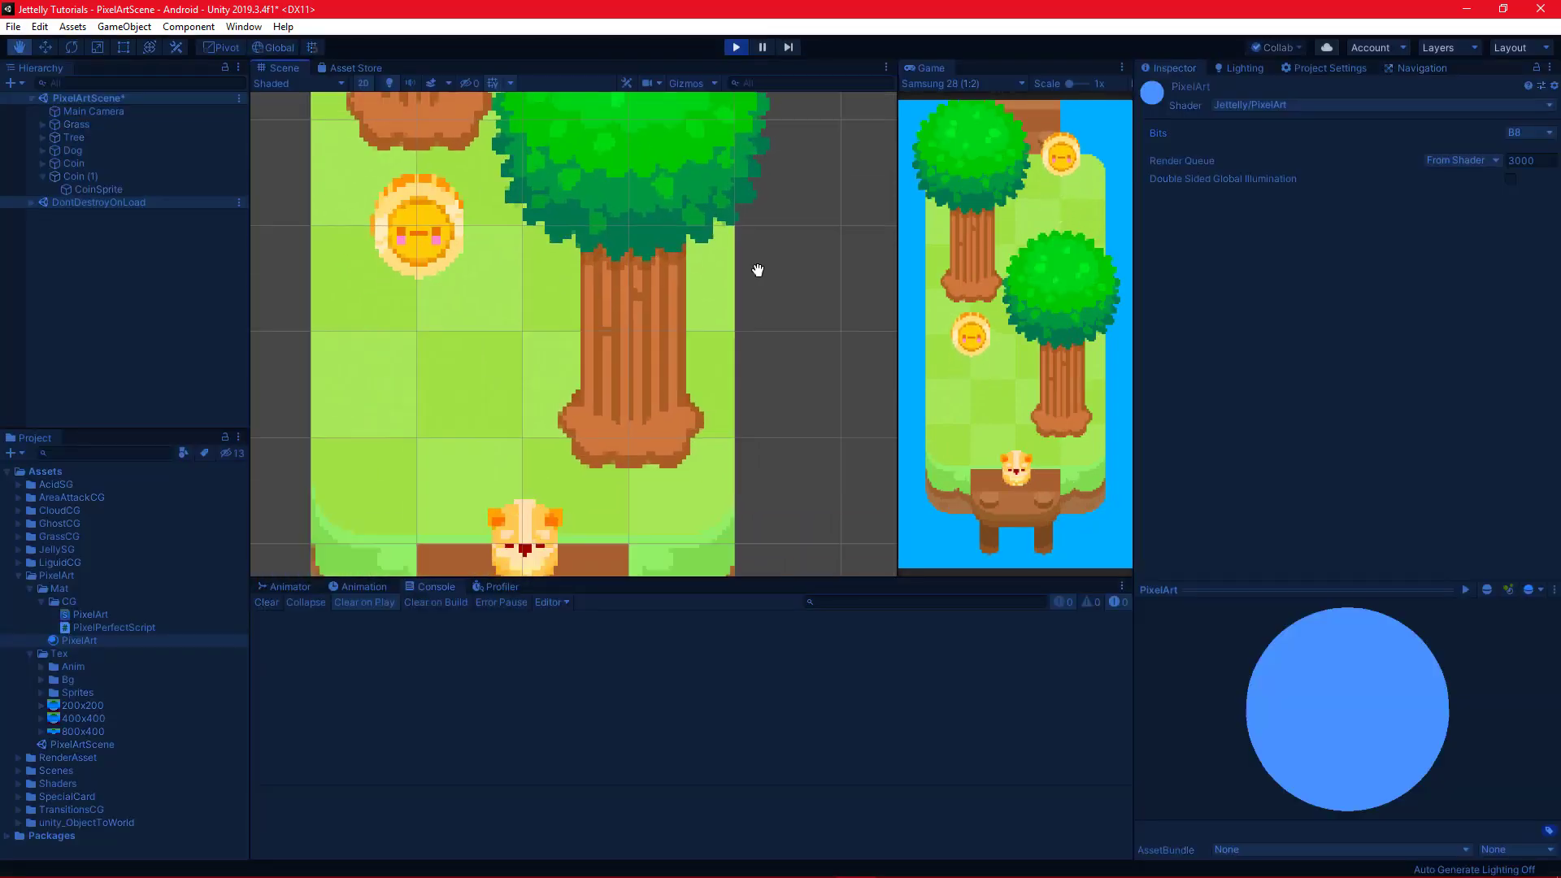
middle_drag(806, 129, 789, 516)
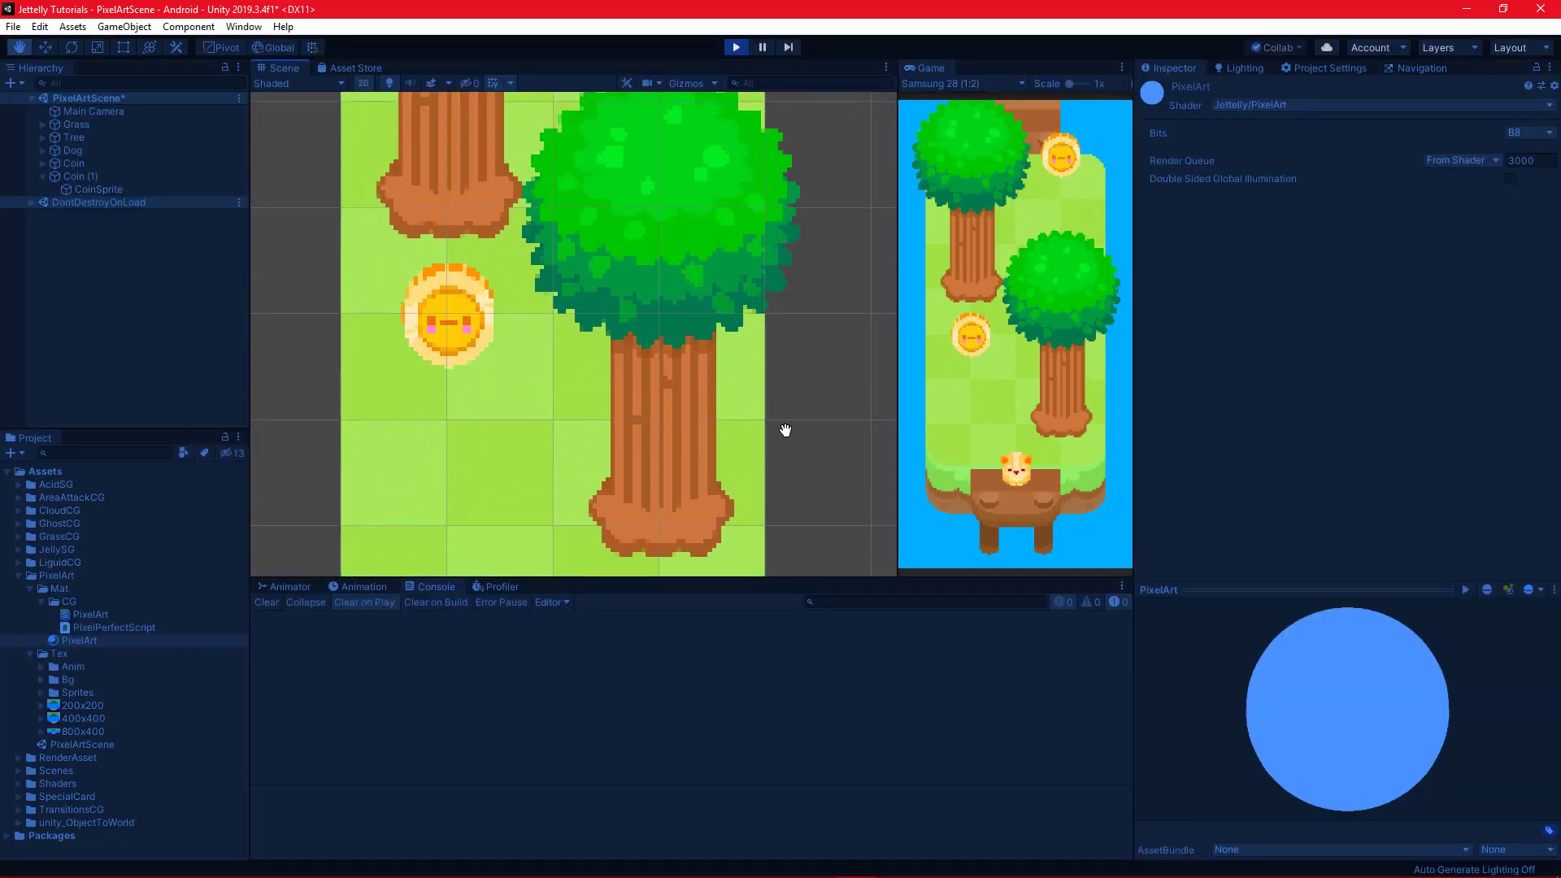
scroll(822, 223, down, 1)
mouse_move(822, 223)
middle_down()
mouse_move(815, 463)
mouse_move(826, 244)
middle_up()
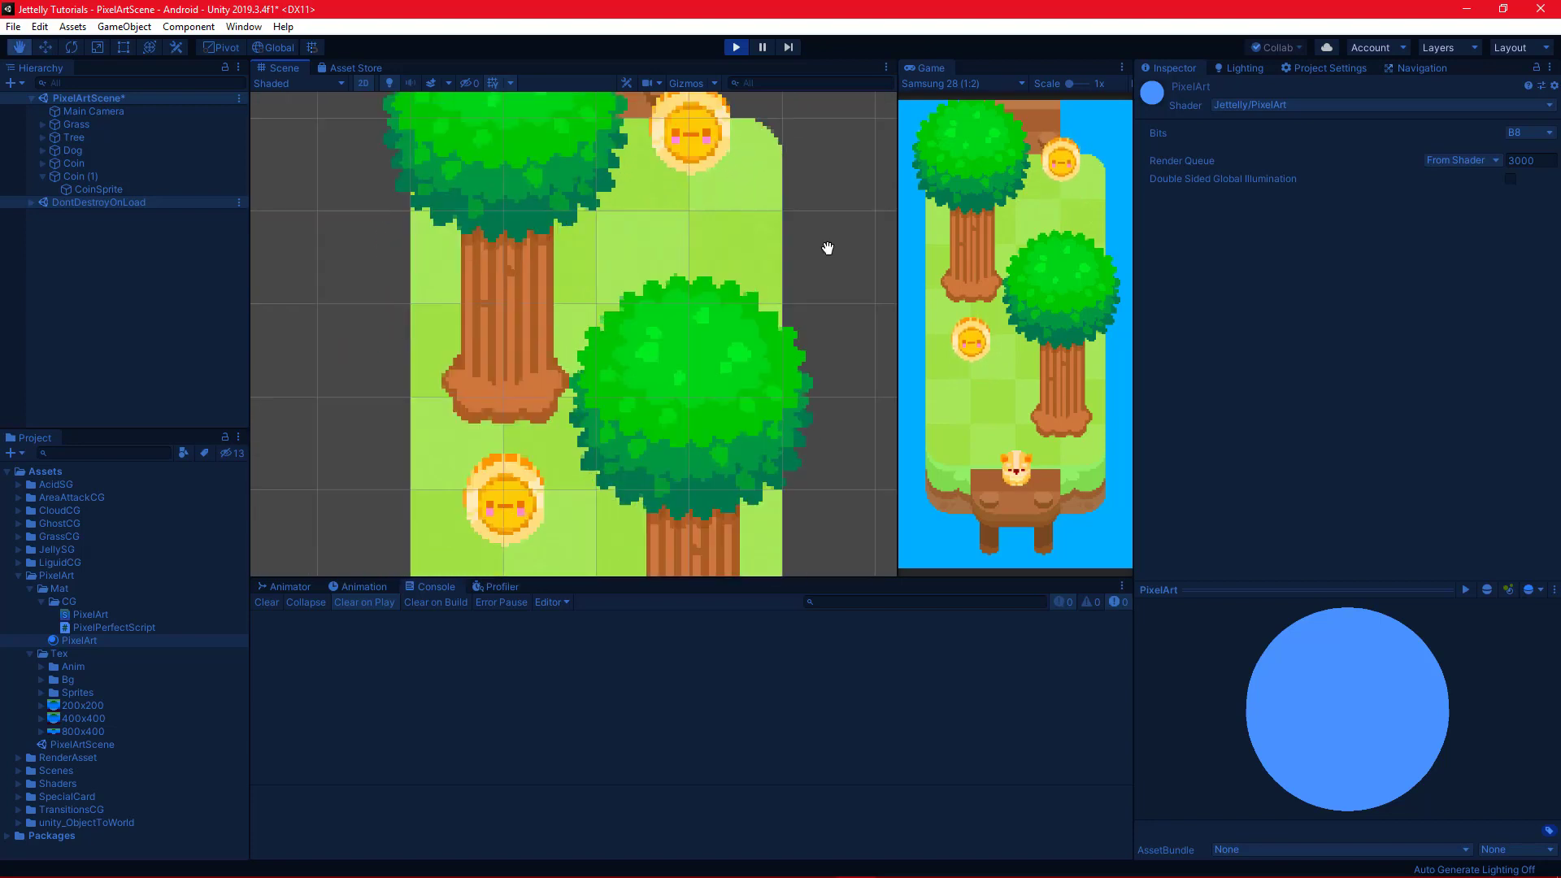
scroll(838, 321, up, 1)
click(736, 47)
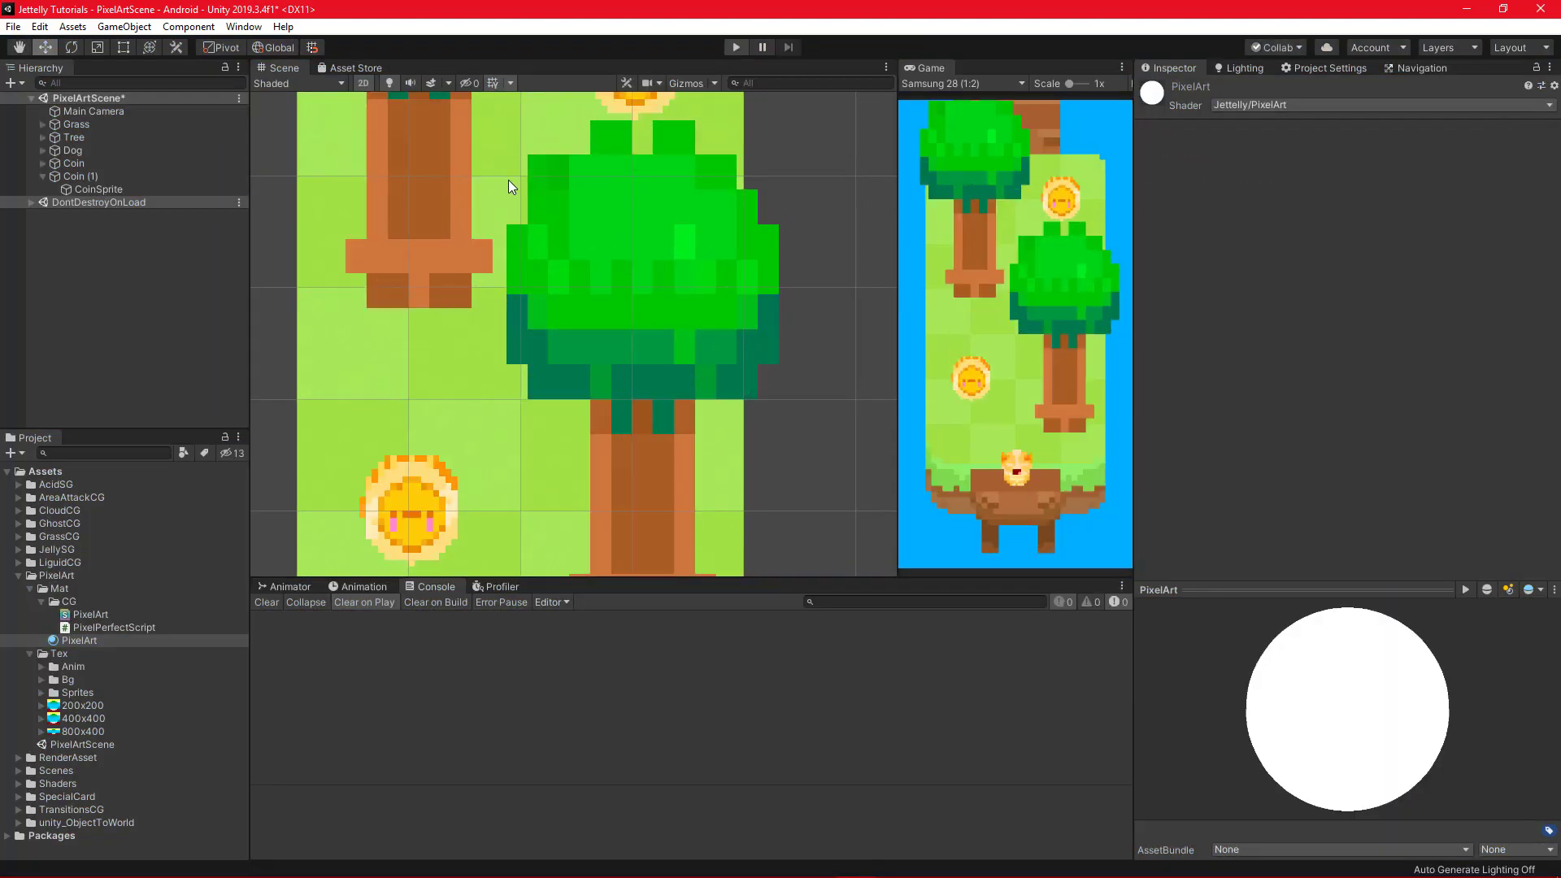
- Switch Bits to B16 and run the level again, viewing the dog and trees
click(81, 640)
click(1531, 132)
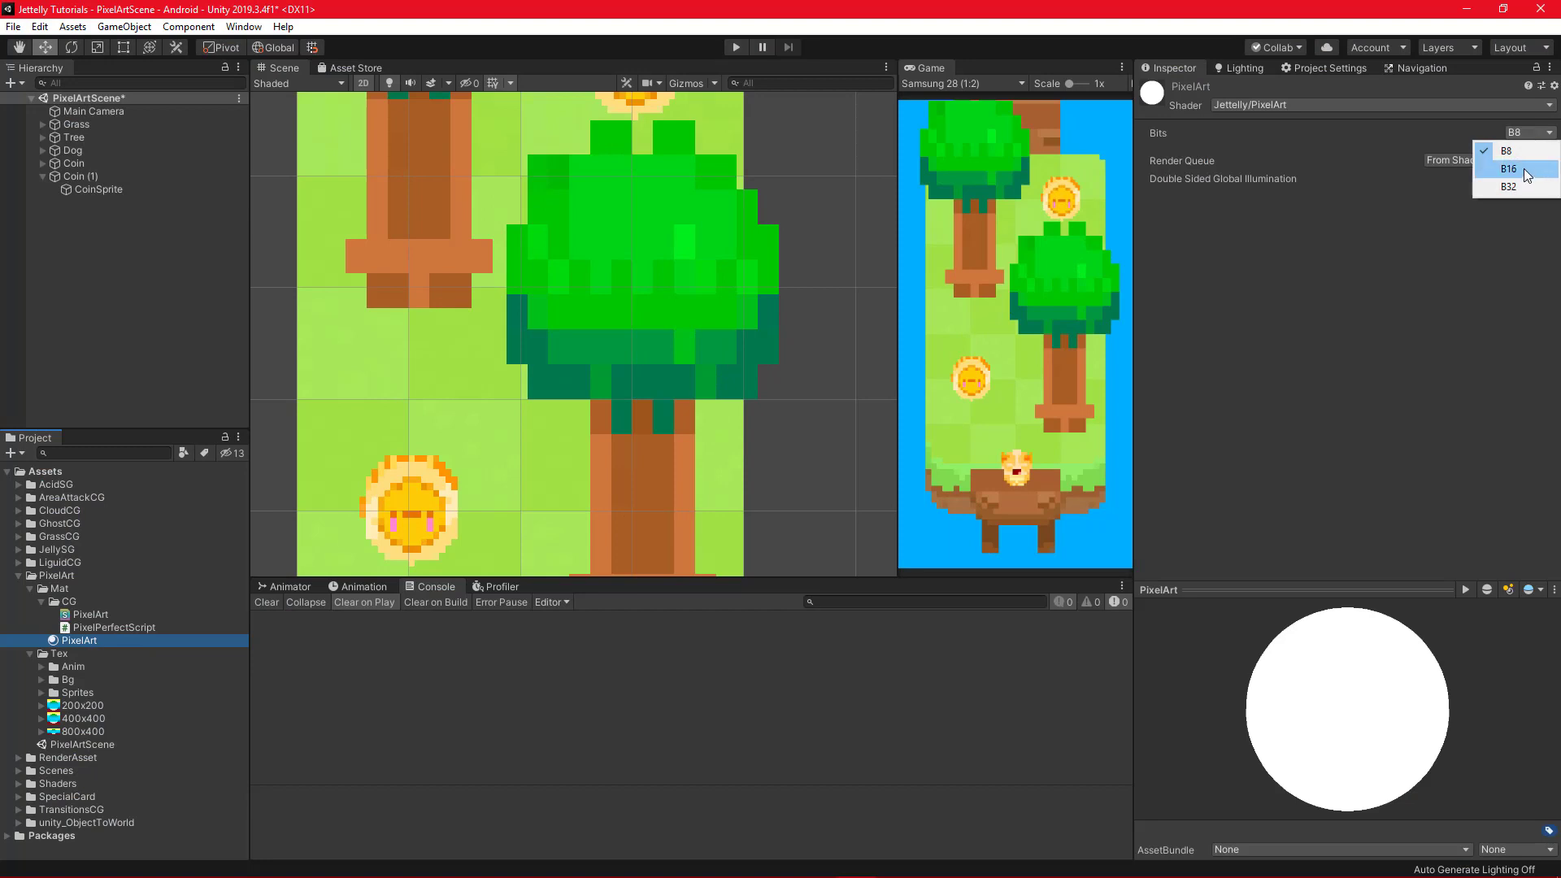
click(1524, 169)
click(738, 47)
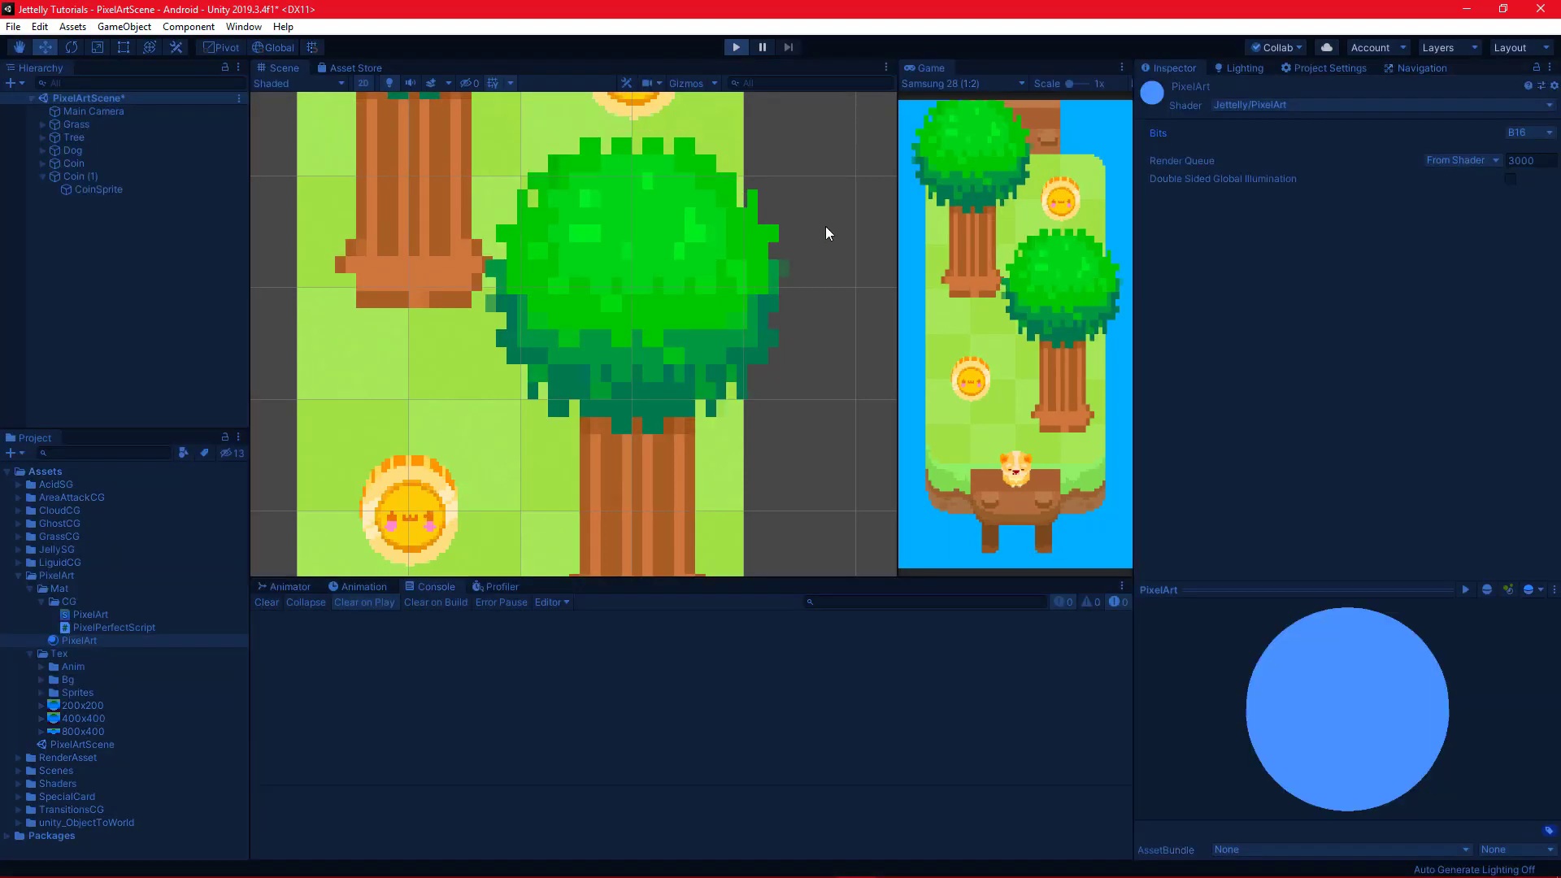
scroll(842, 226, down, 3)
middle_drag(794, 377, 808, 222)
scroll(770, 266, up, 4)
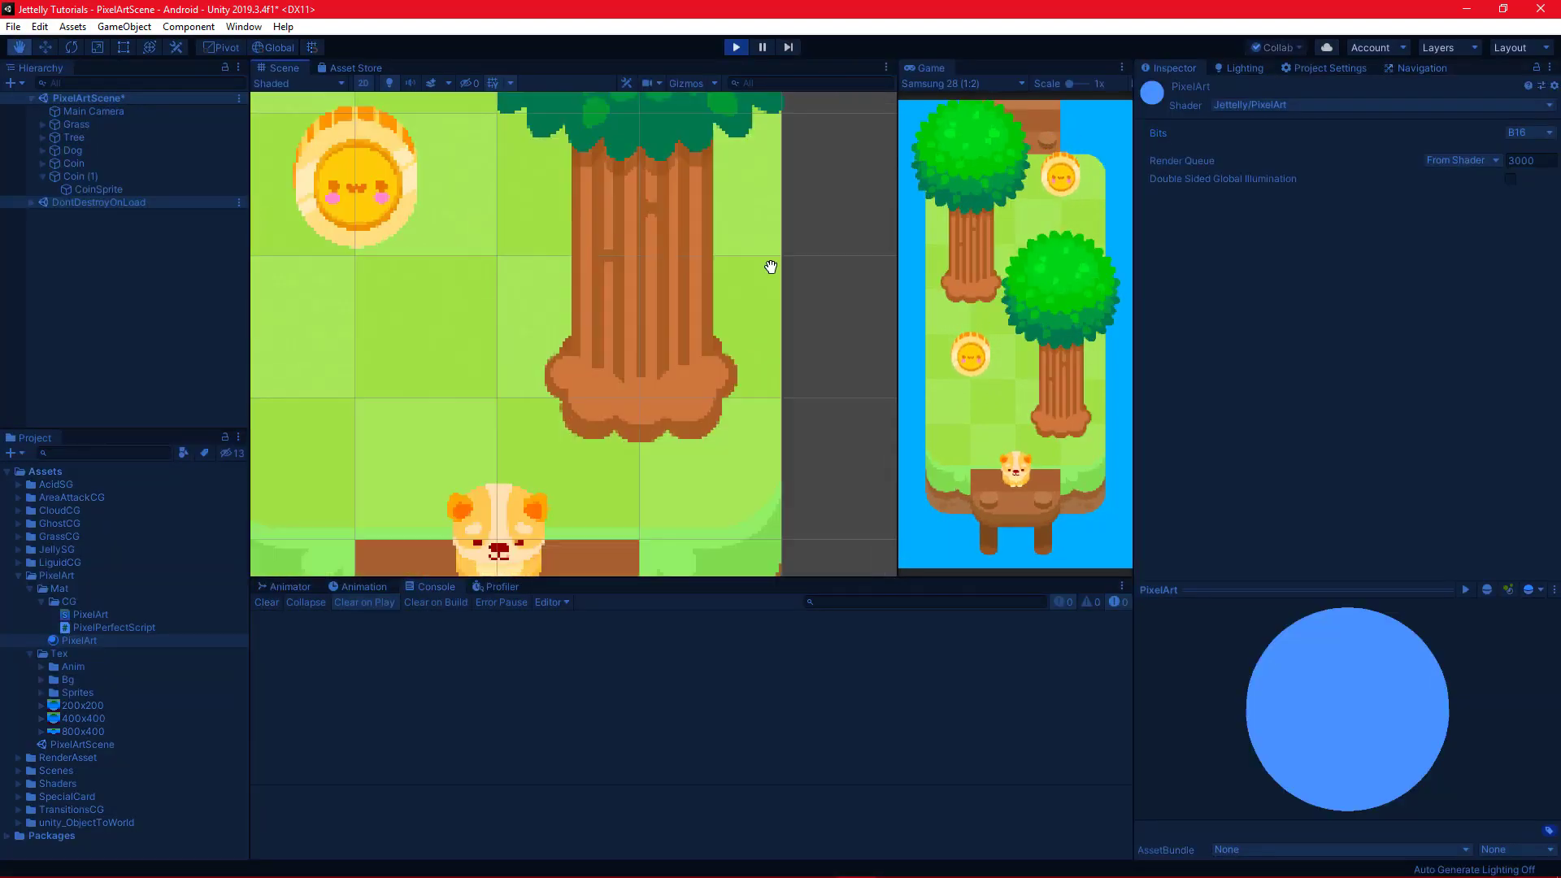
scroll(687, 317, down, 2)
mouse_move(764, 122)
middle_down()
mouse_move(790, 330)
mouse_move(763, 451)
middle_up()
scroll(791, 333, down, 2)
scroll(787, 242, down, 3)
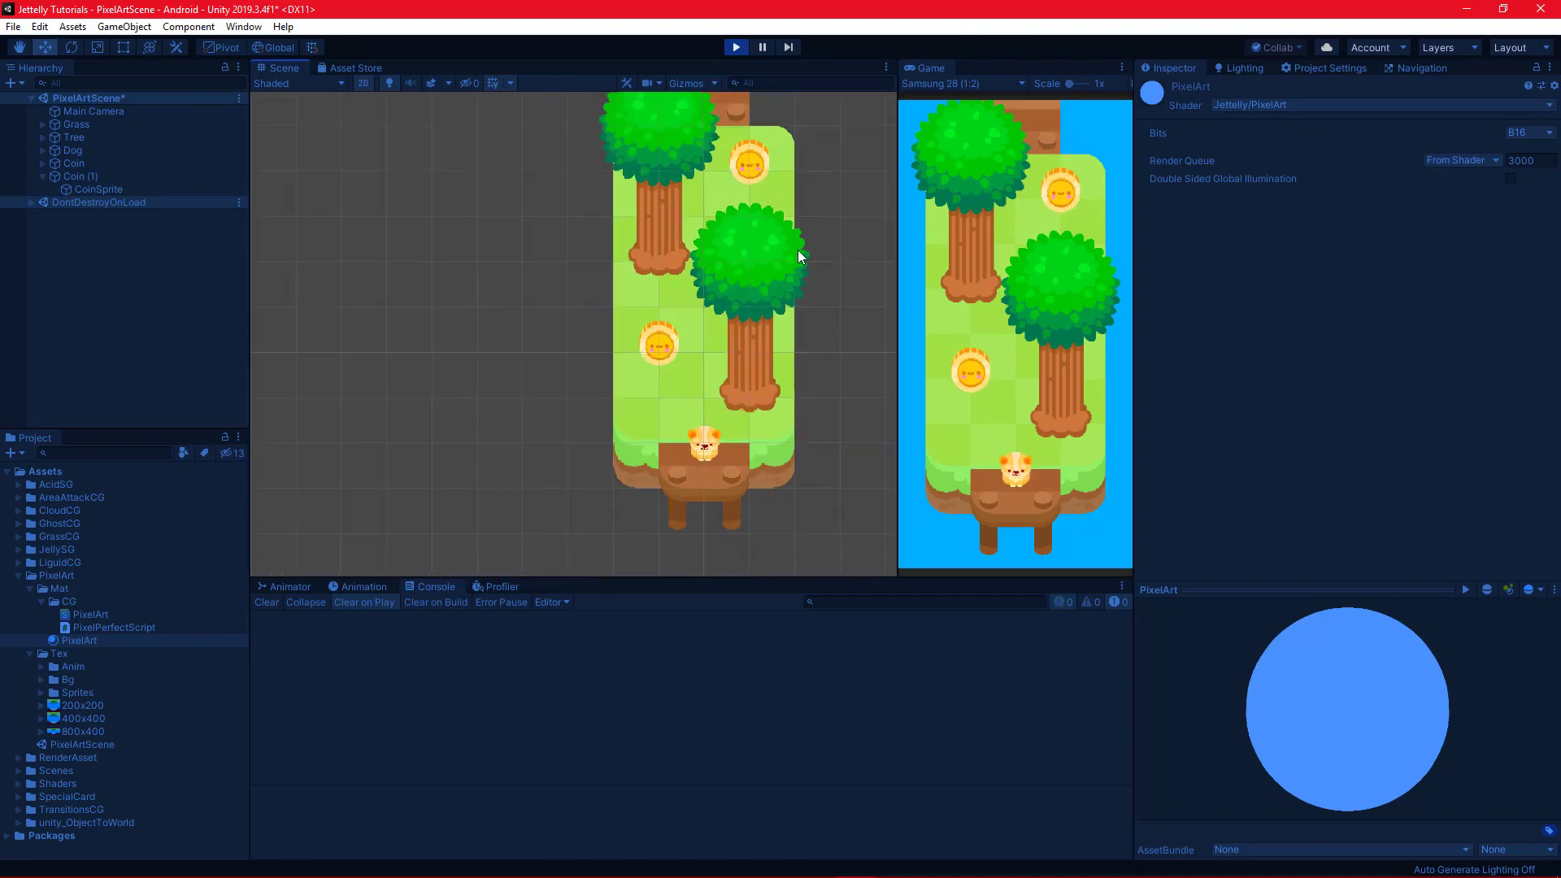
middle_drag(797, 255, 776, 329)
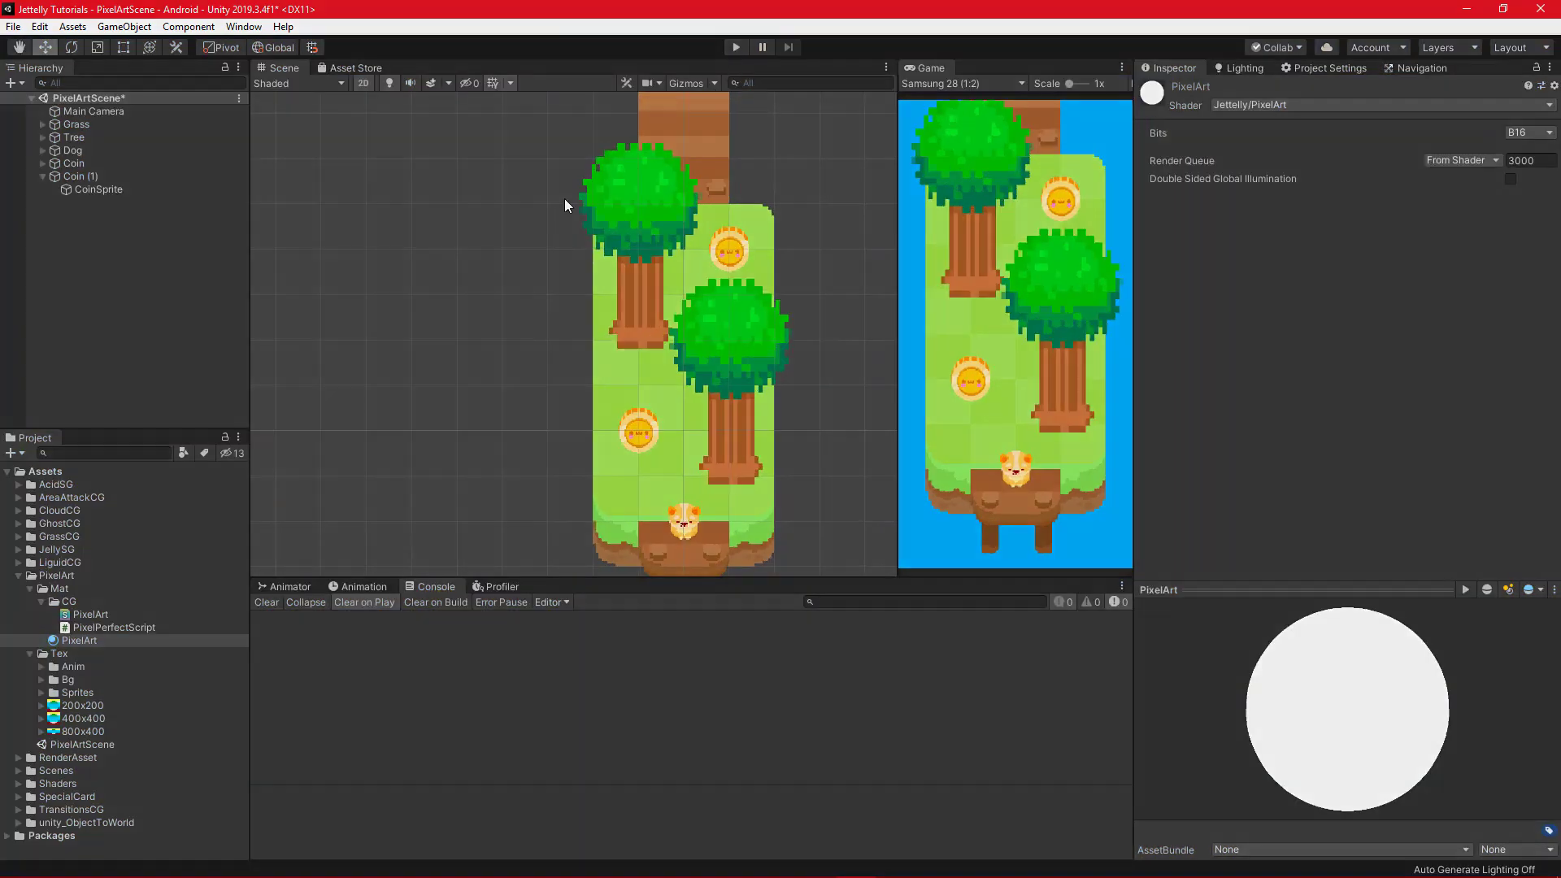